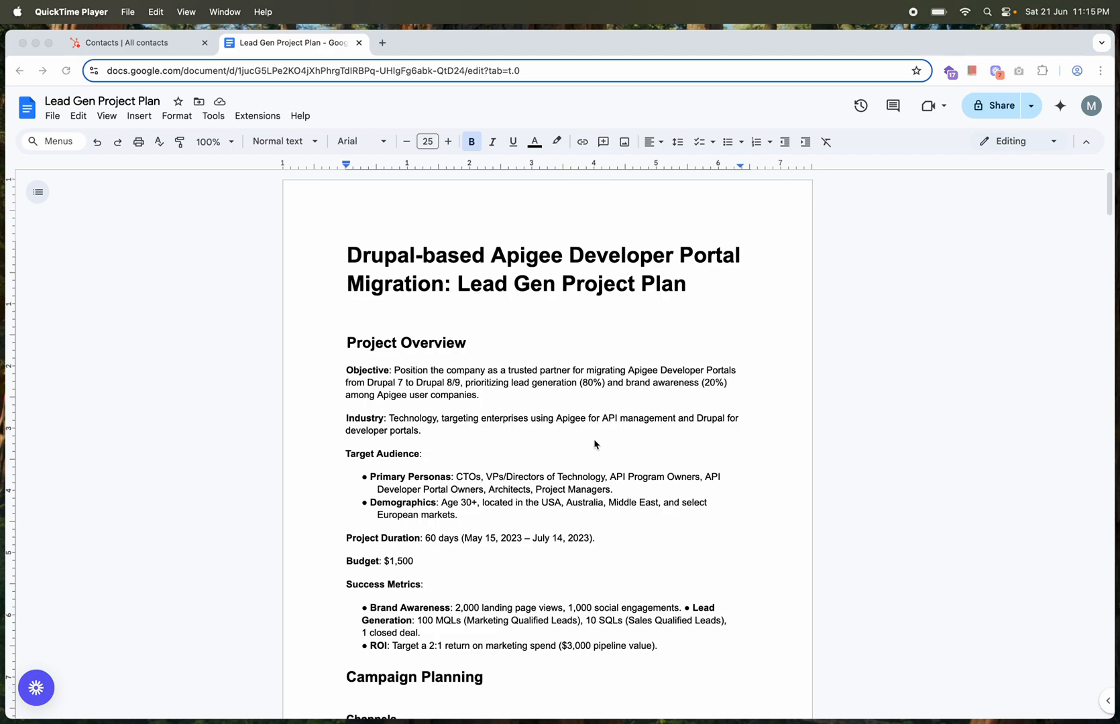
# Read the Project Overview in the Lead Gen Project Plan, from objective and target audience to success metrics, and the Campaign Planning channels
pyautogui.scroll(-2, 594, 444)
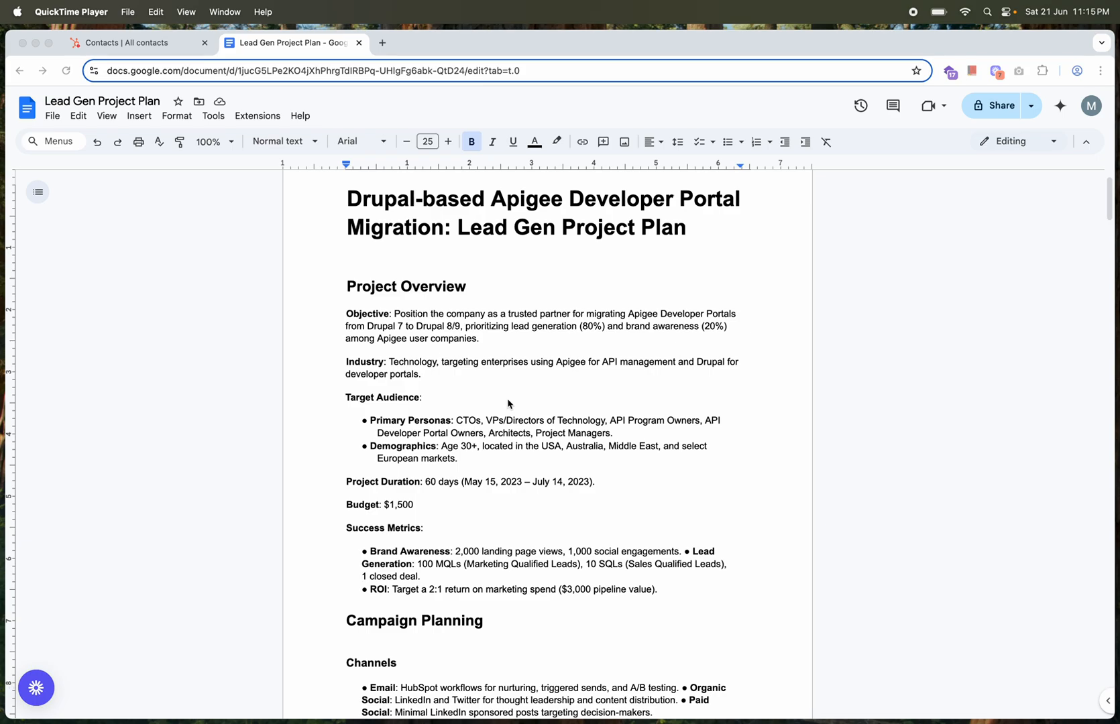
pyautogui.scroll(-2, 507, 403)
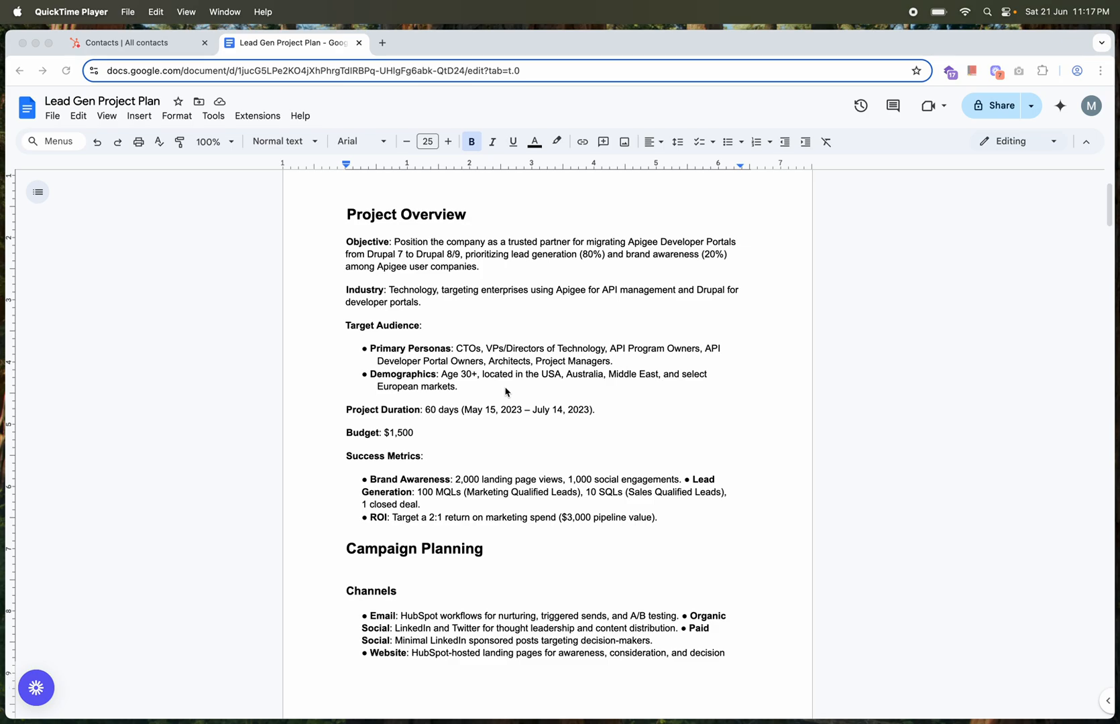
pyautogui.scroll(-2, 506, 391)
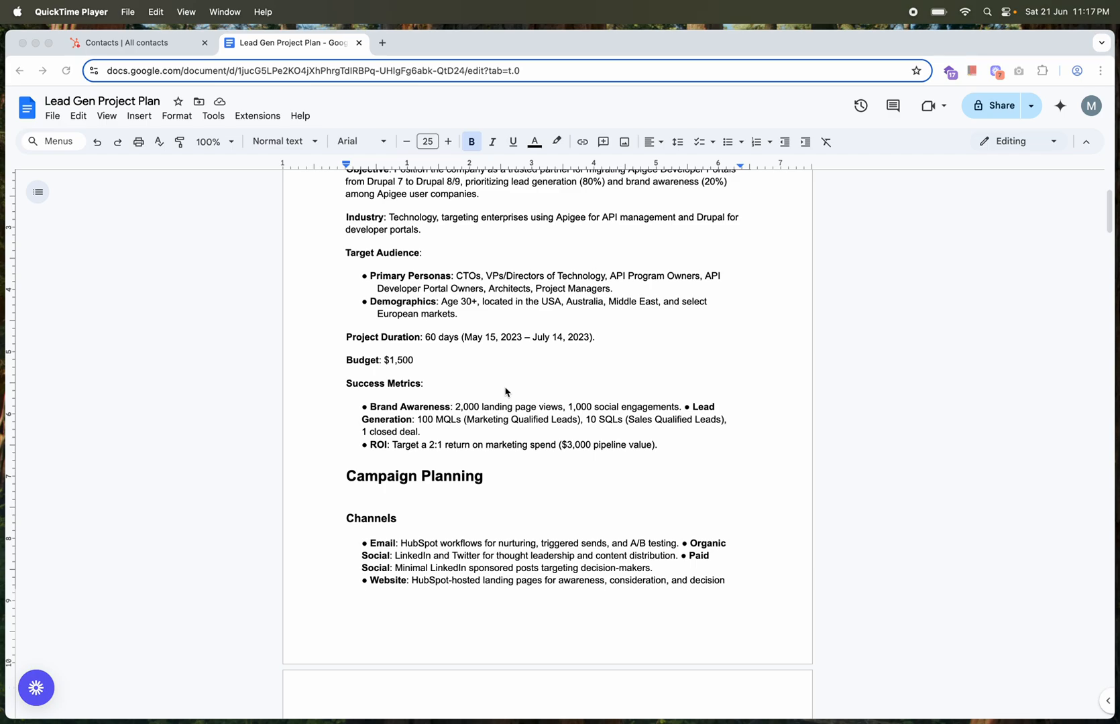
pyautogui.scroll(-1, 506, 392)
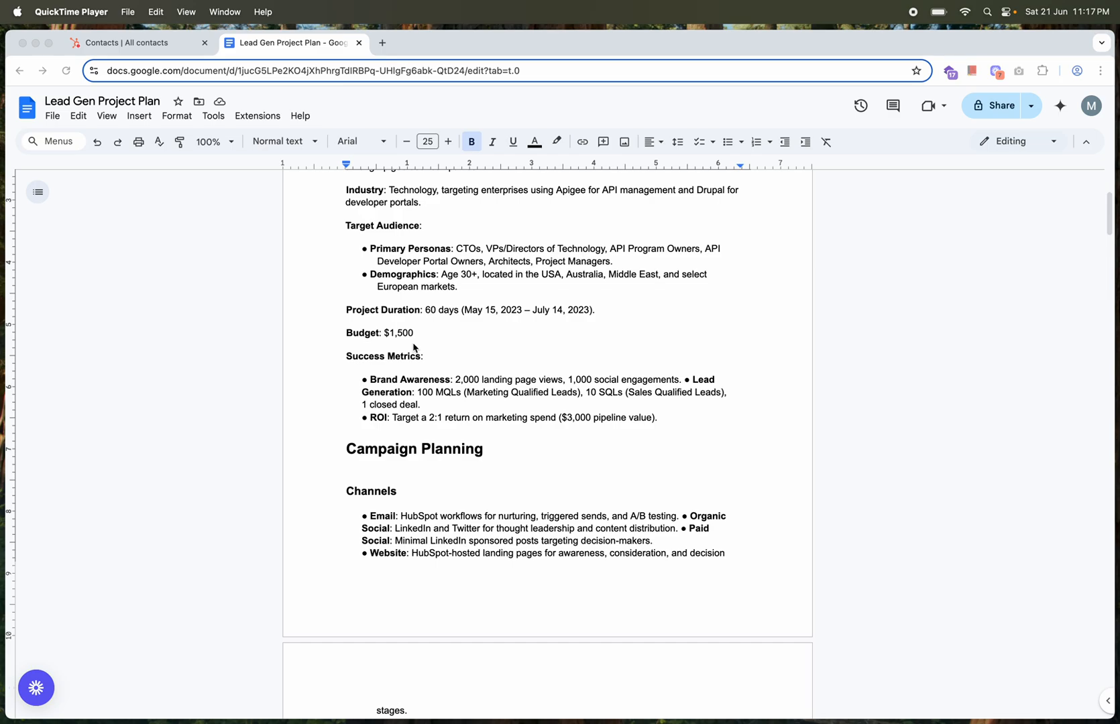
pyautogui.scroll(-3, 482, 349)
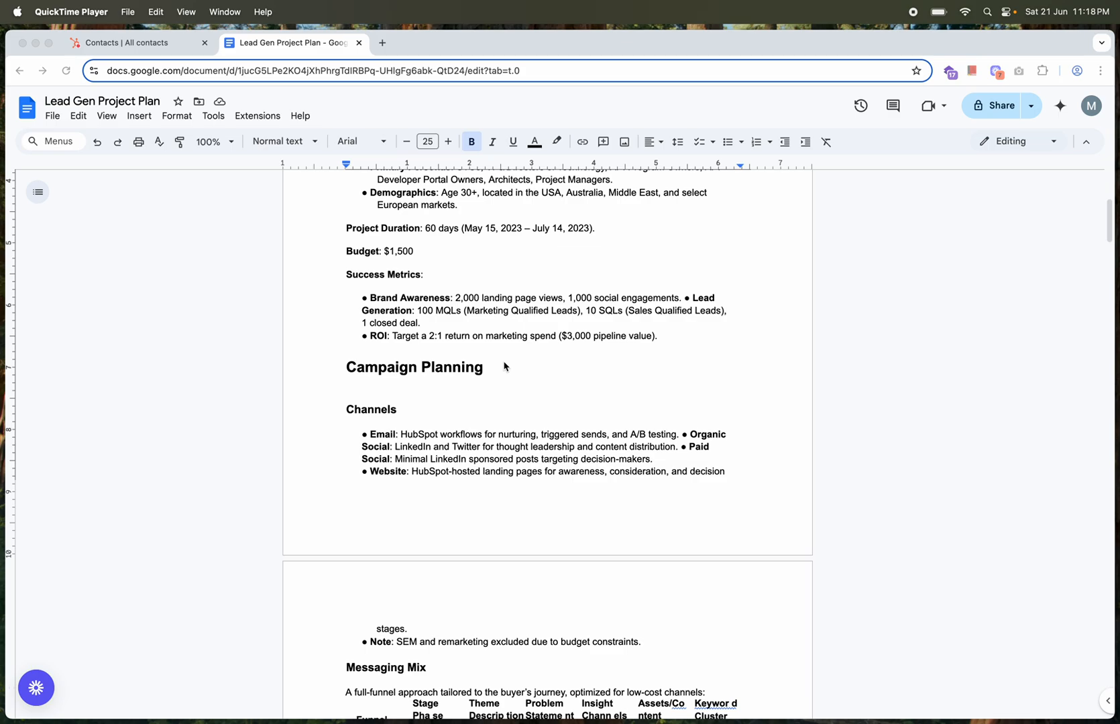
pyautogui.scroll(-1, 504, 366)
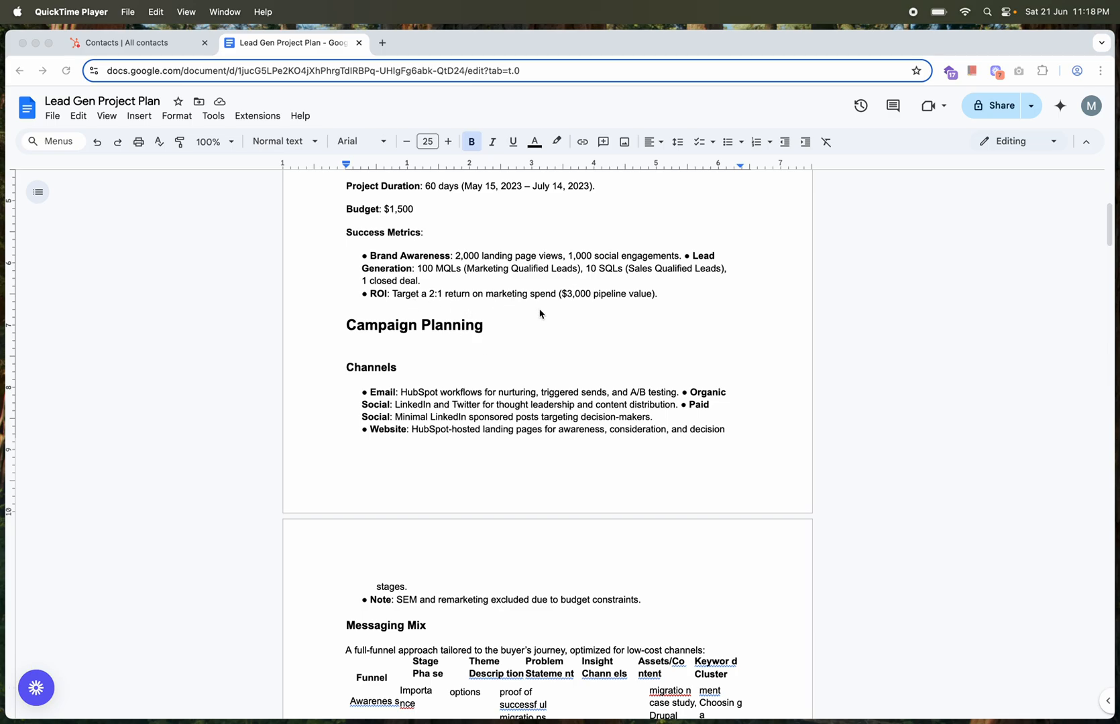
pyautogui.scroll(-2, 540, 314)
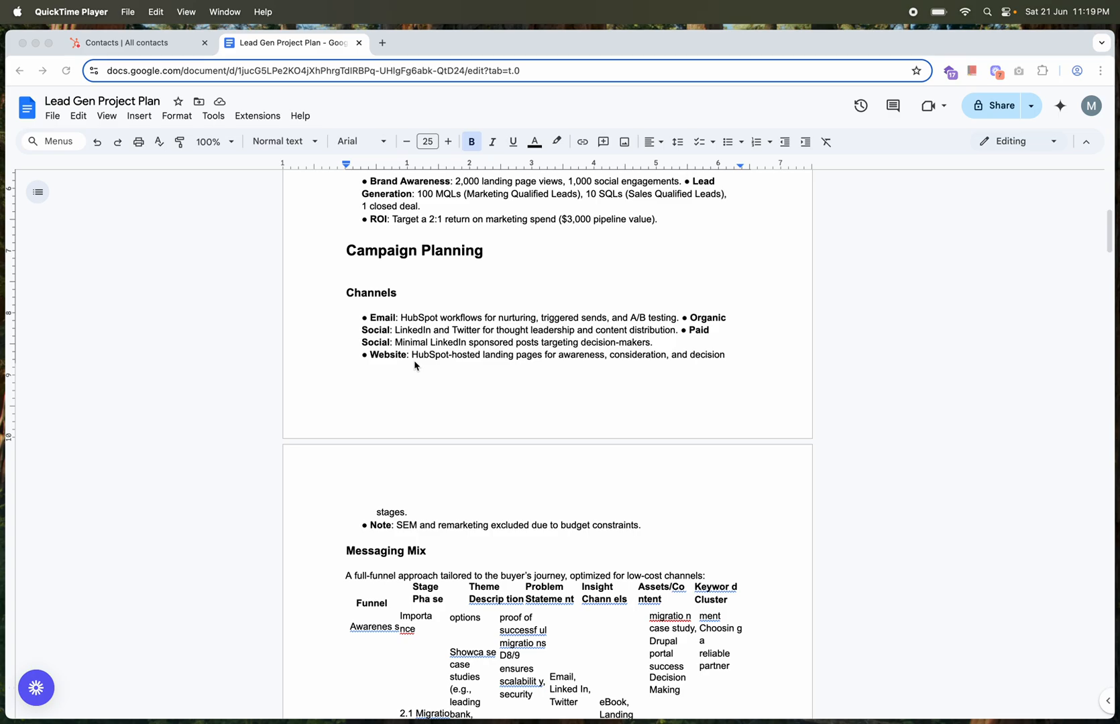
# Examine the Messaging Mix table, covering the funnel stages, themes, problem statements, channels, assets and keyword clusters
pyautogui.scroll(-1, 415, 366)
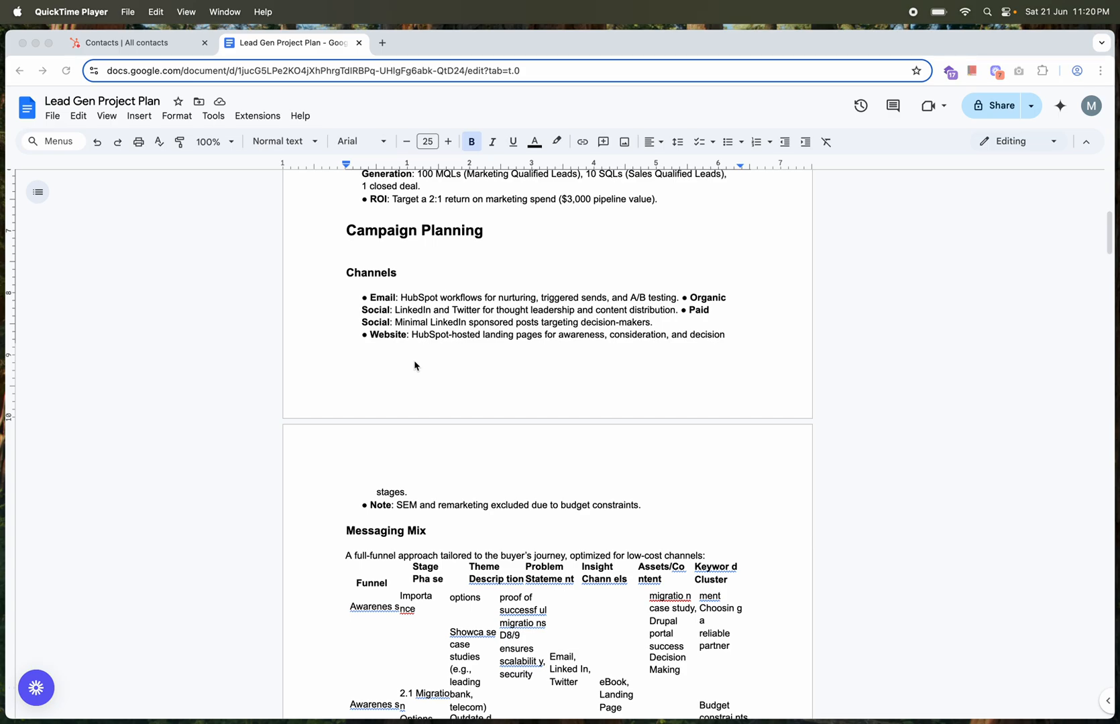
pyautogui.scroll(-5, 470, 425)
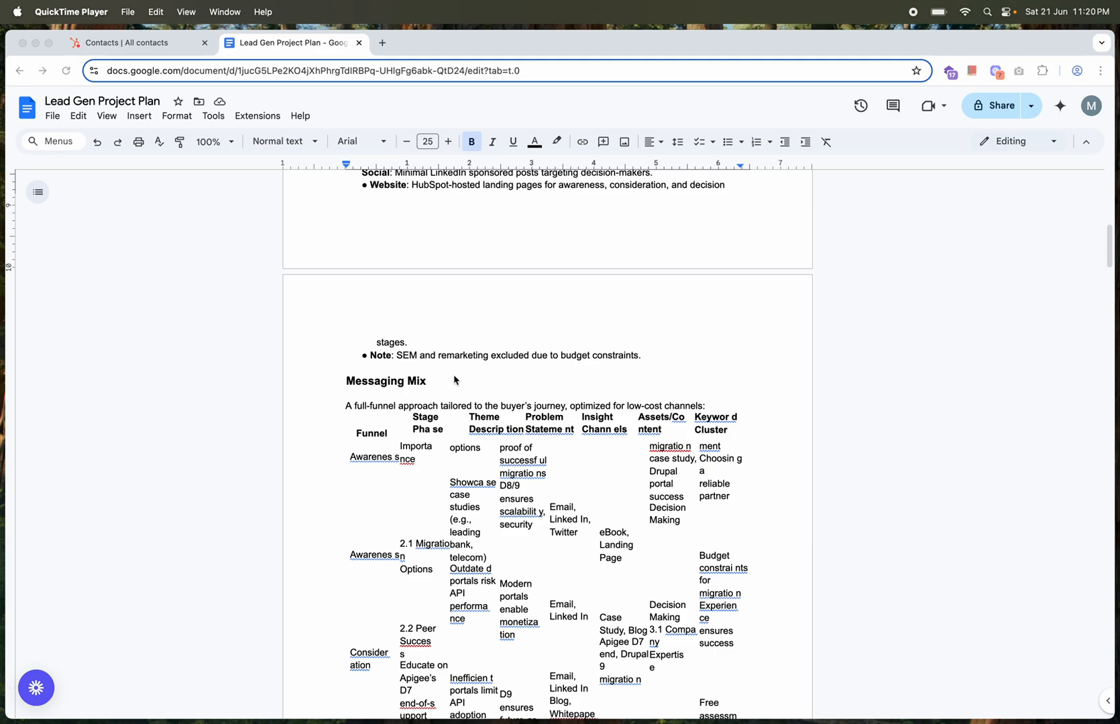
pyautogui.scroll(-3, 453, 380)
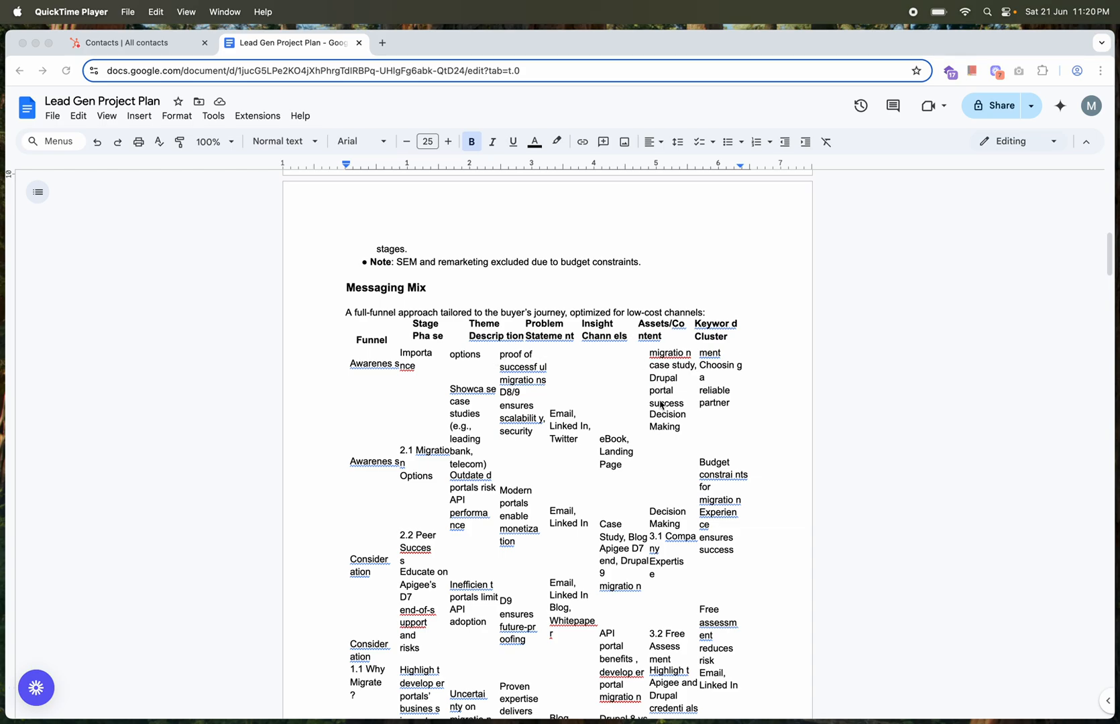
pyautogui.scroll(-1, 661, 405)
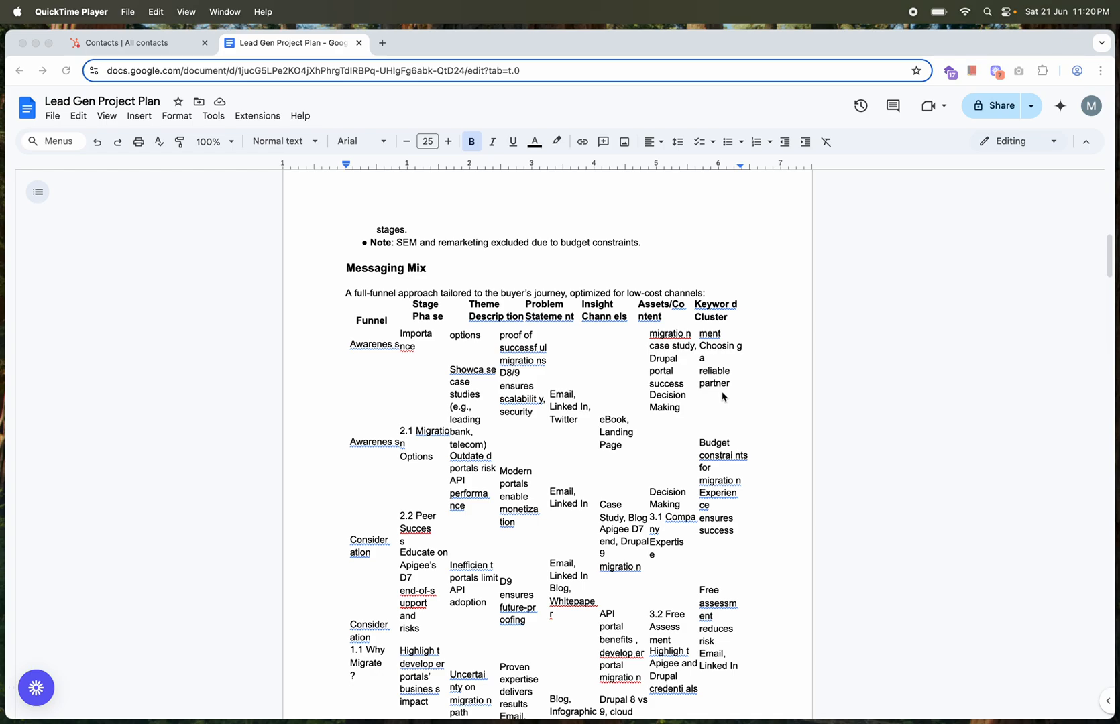
pyautogui.scroll(-2, 506, 408)
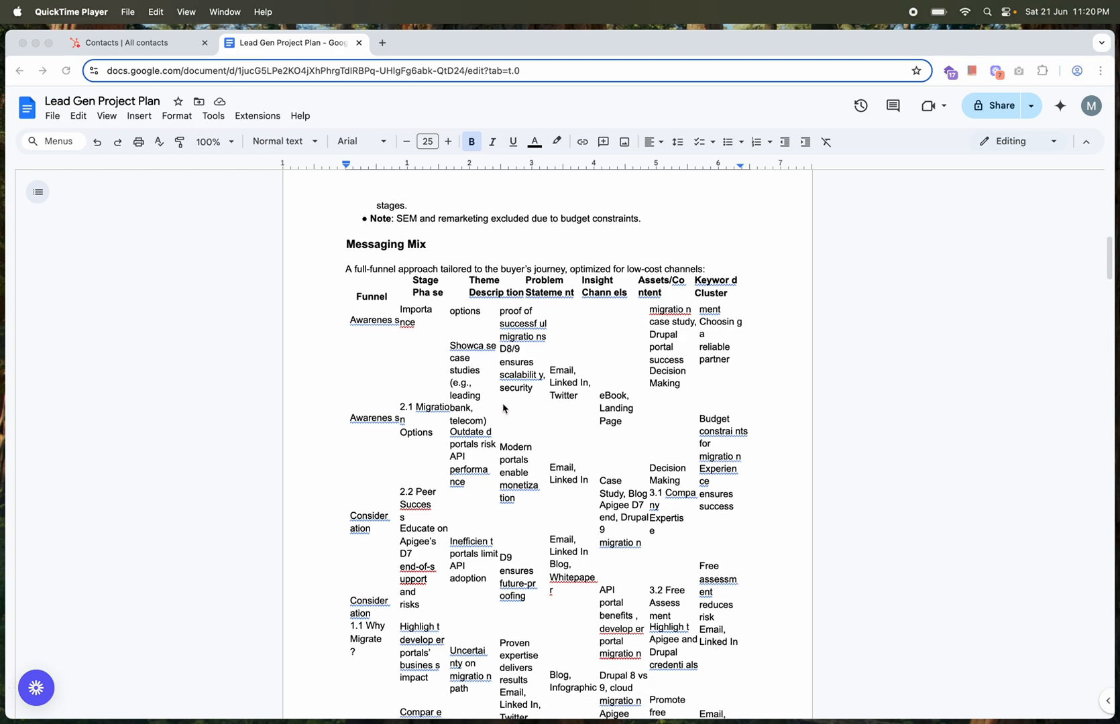
pyautogui.scroll(-2, 424, 447)
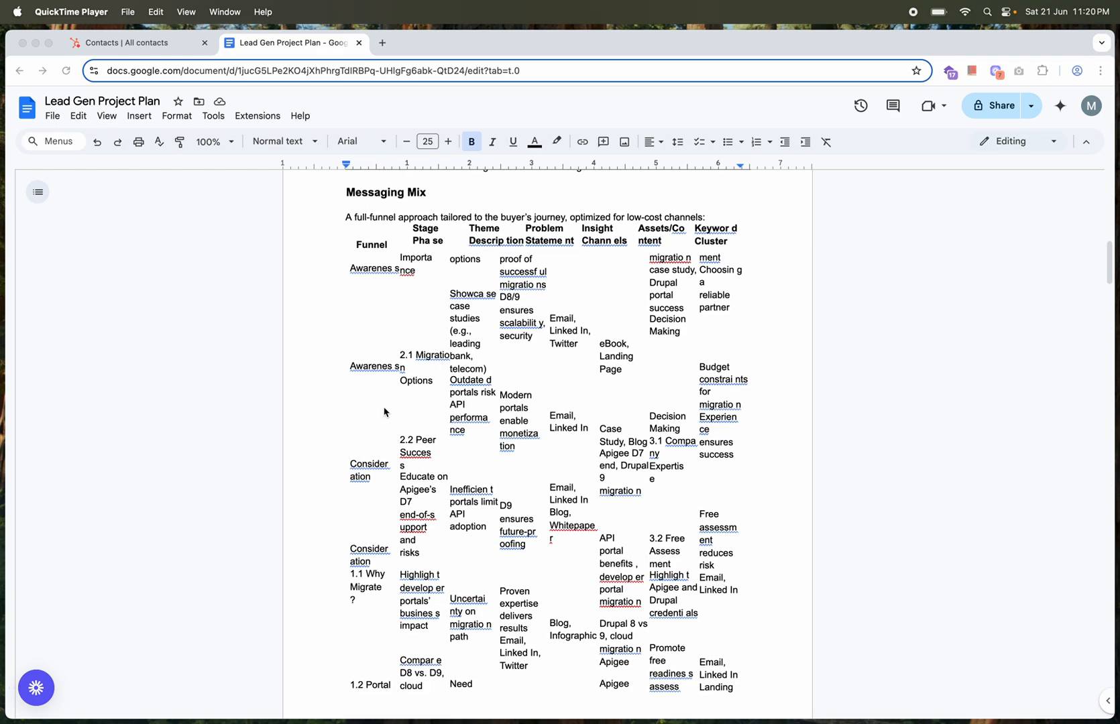
pyautogui.scroll(-10, 384, 411)
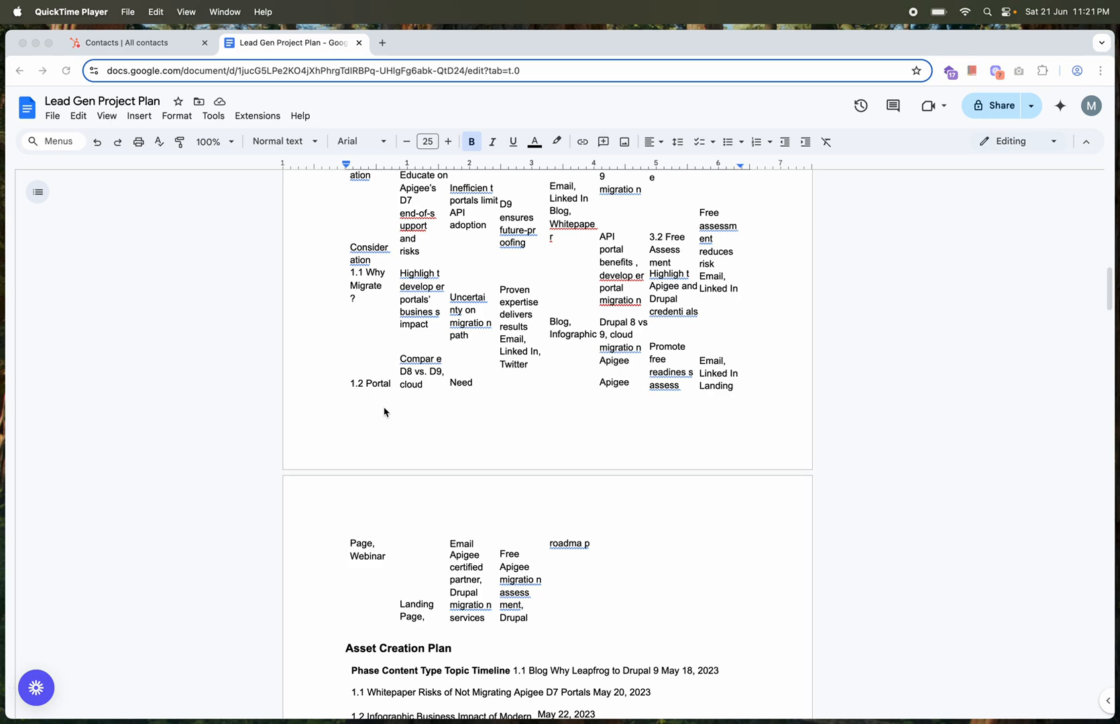
# Review the Asset Creation Plan's content topics and timeline and the HubSpot Segmentation strategy with its sample segment definitions
pyautogui.scroll(-4, 384, 411)
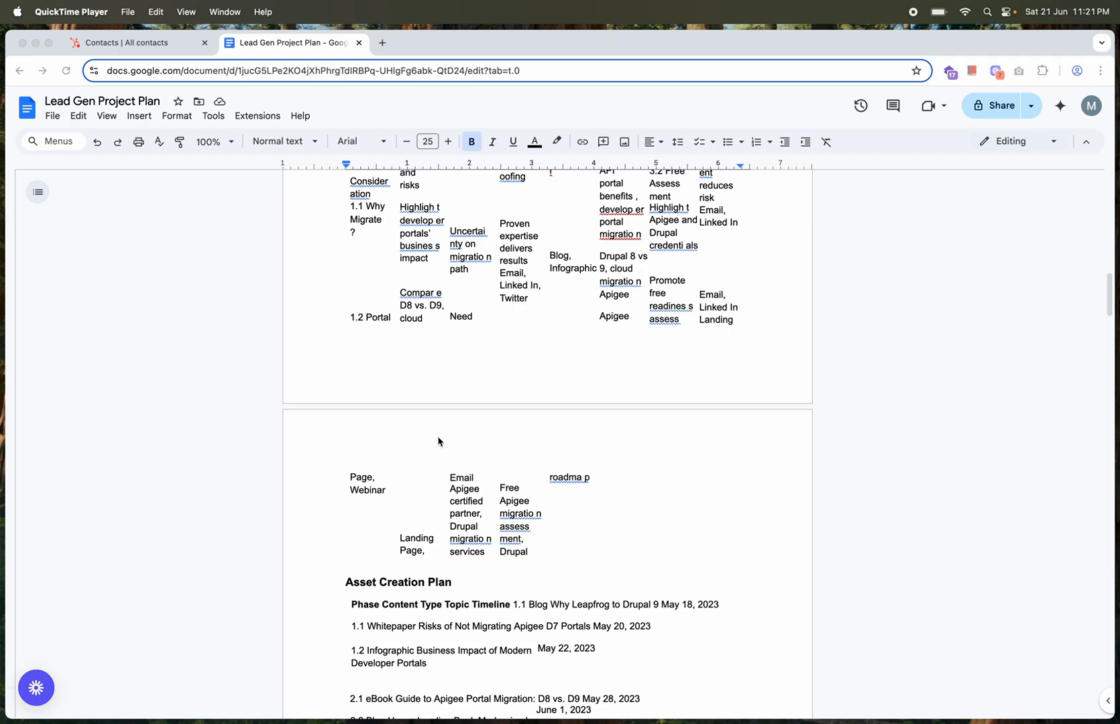
pyautogui.scroll(-6, 438, 442)
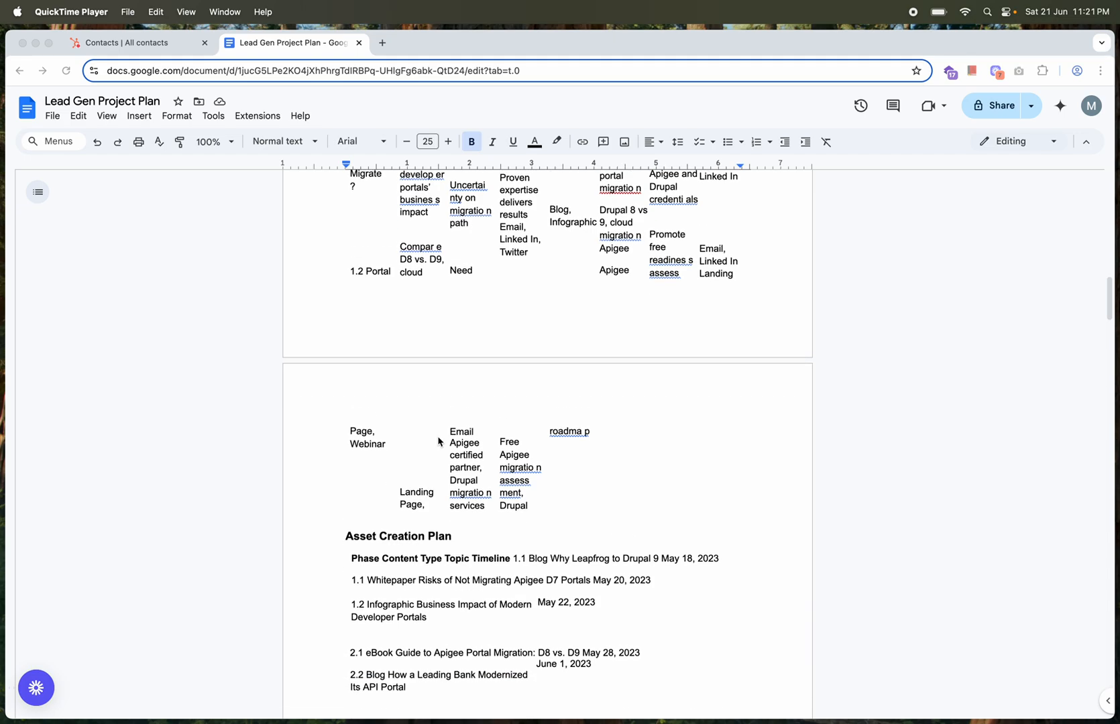
pyautogui.scroll(-1, 438, 441)
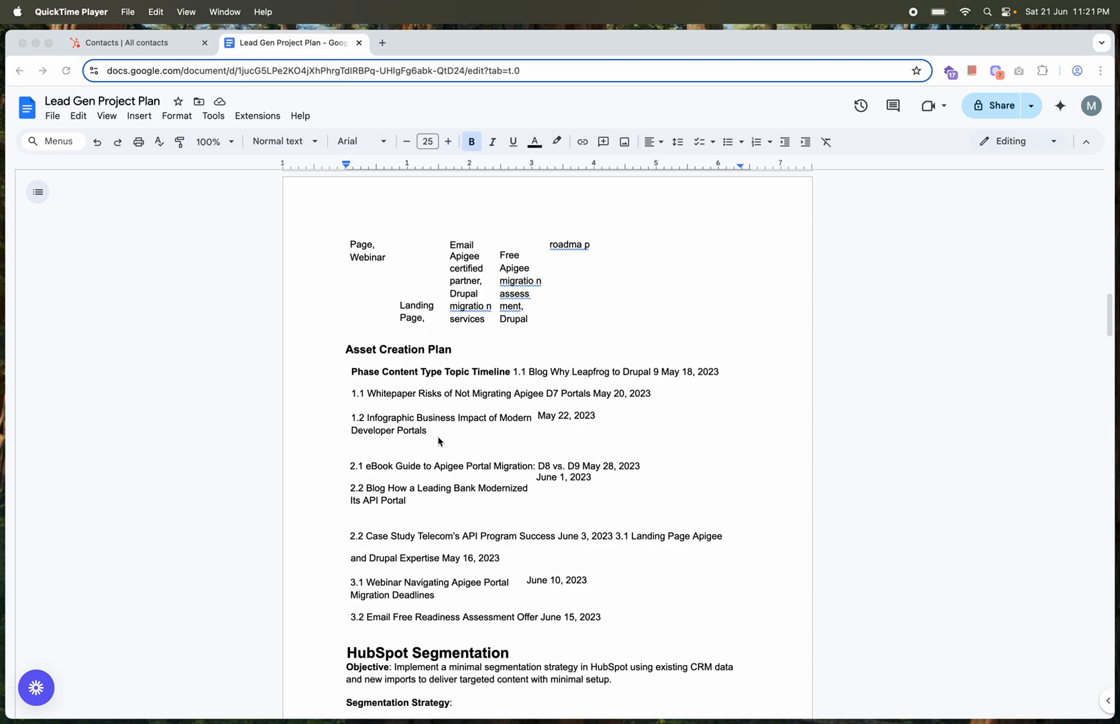
pyautogui.scroll(-1, 438, 441)
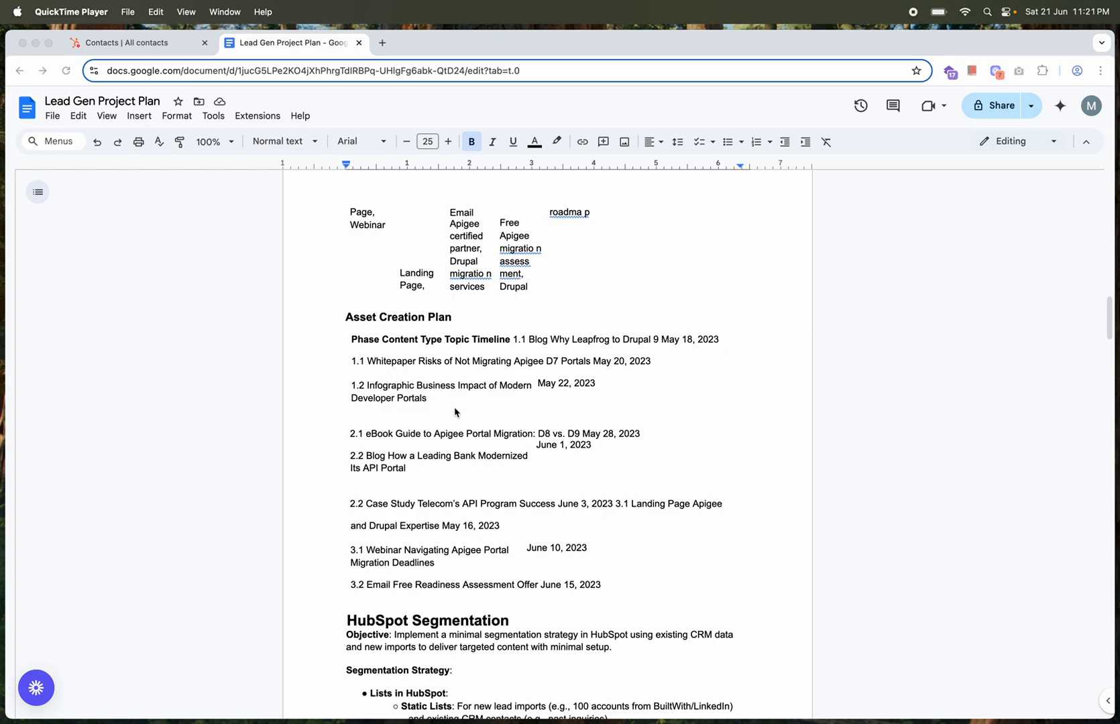
pyautogui.scroll(-1, 456, 412)
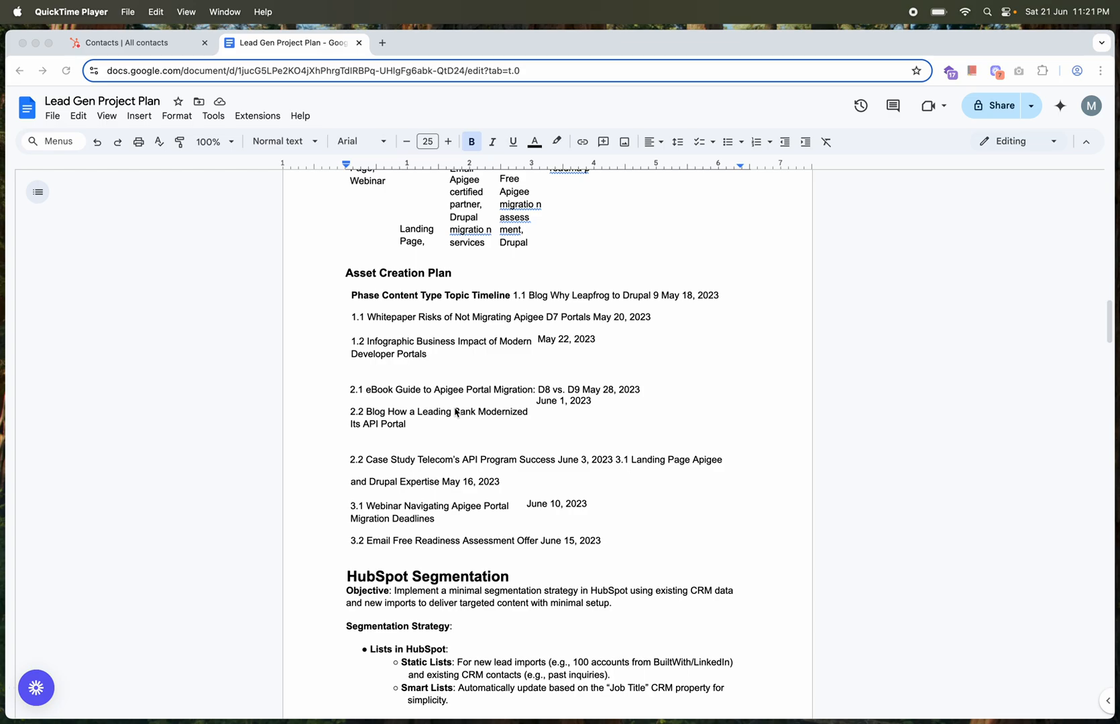
pyautogui.scroll(-1, 454, 439)
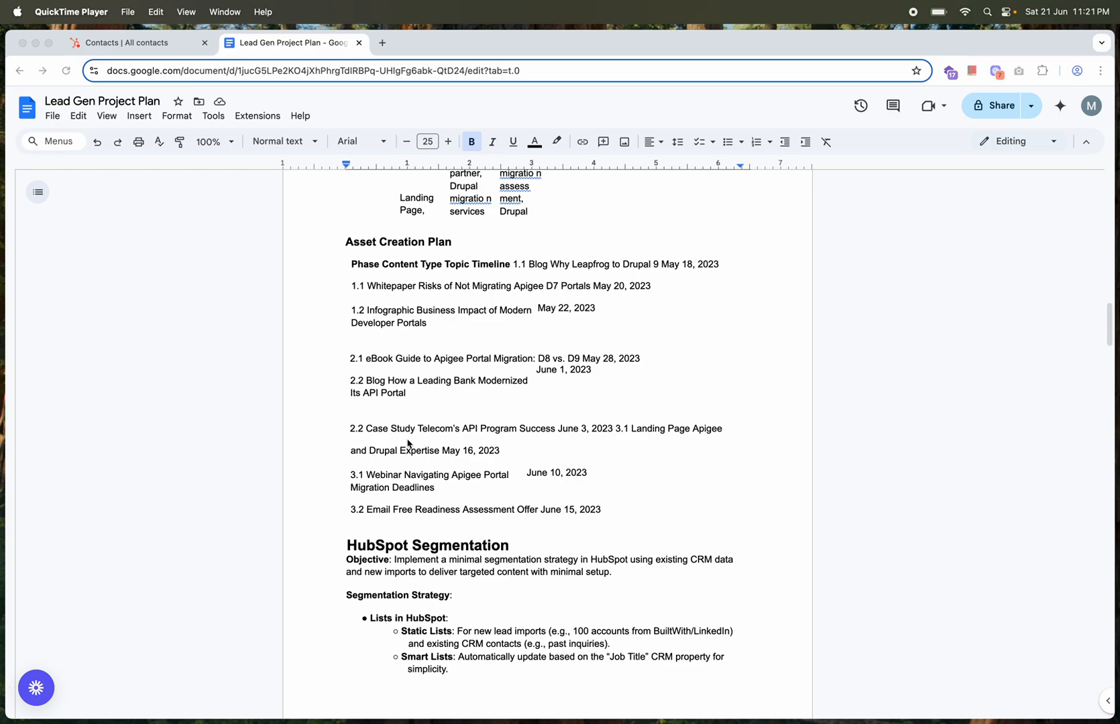
pyautogui.scroll(-2, 409, 443)
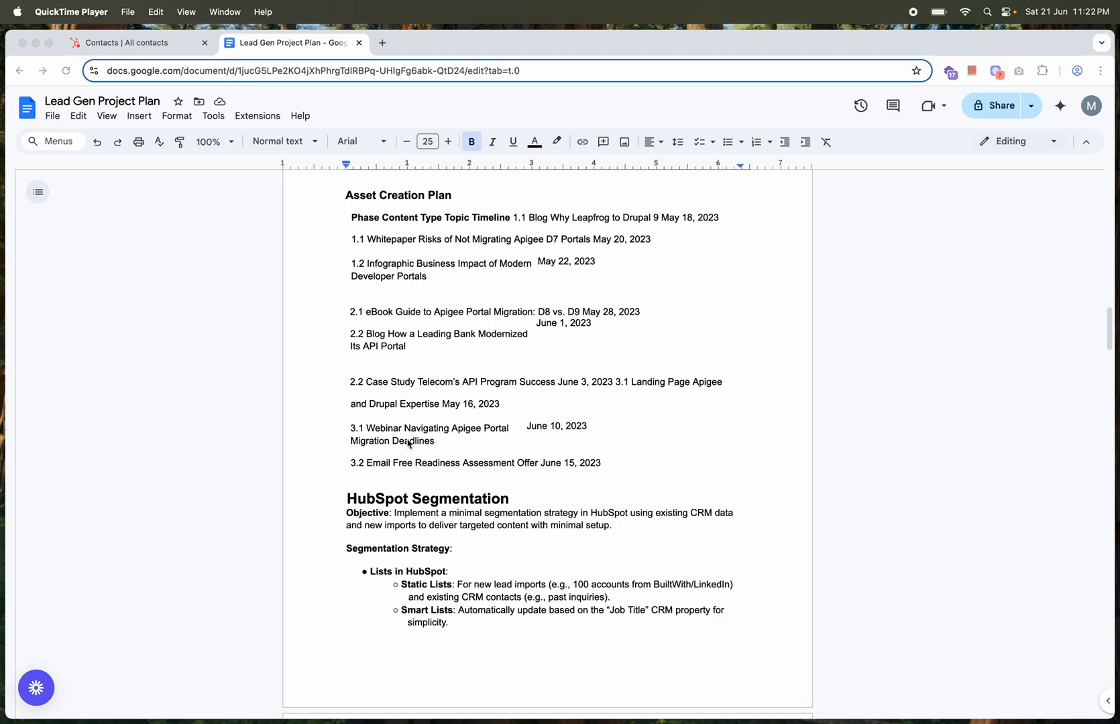
pyautogui.scroll(-2, 431, 447)
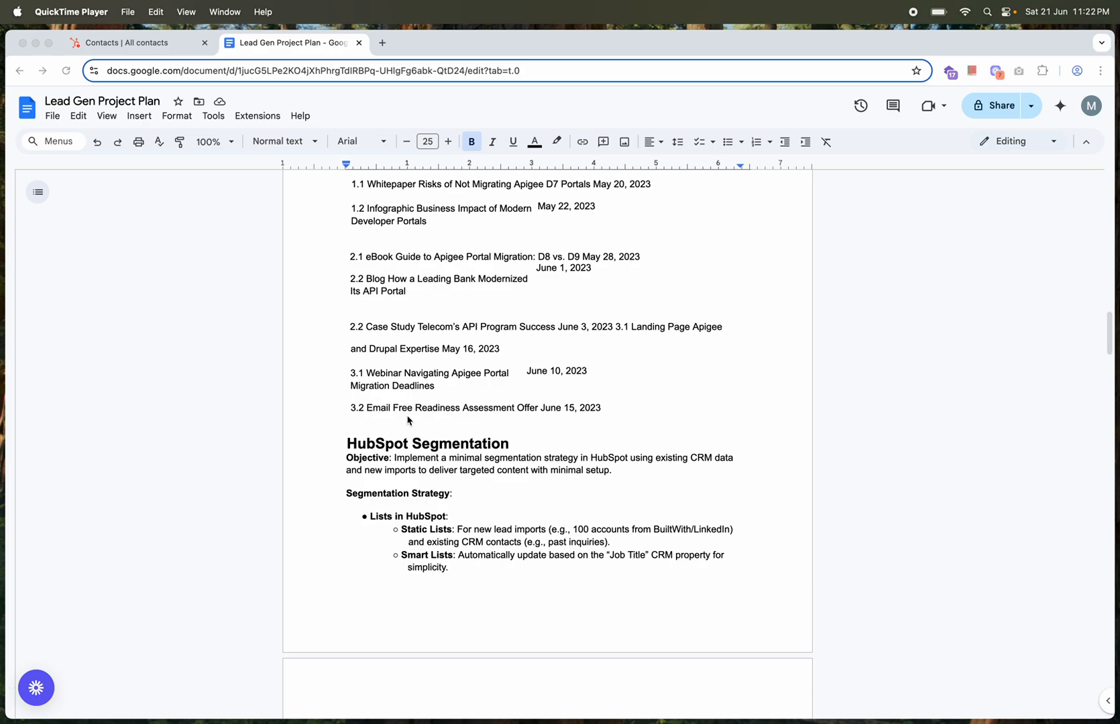
pyautogui.scroll(-5, 407, 420)
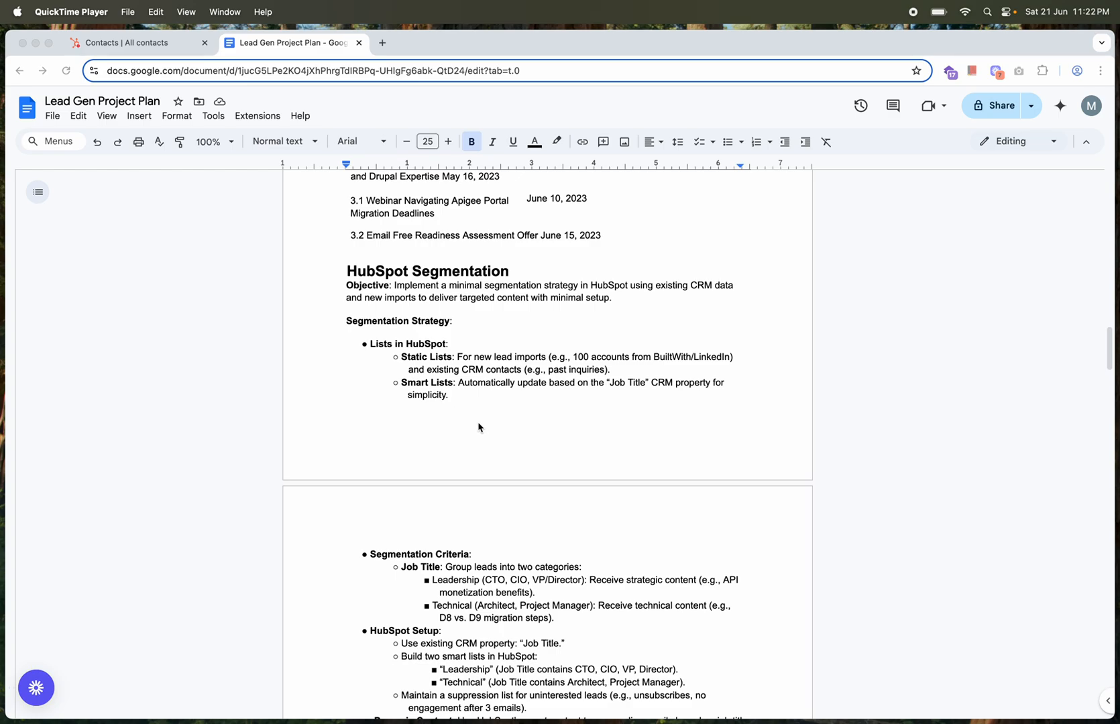
pyautogui.scroll(-3, 478, 427)
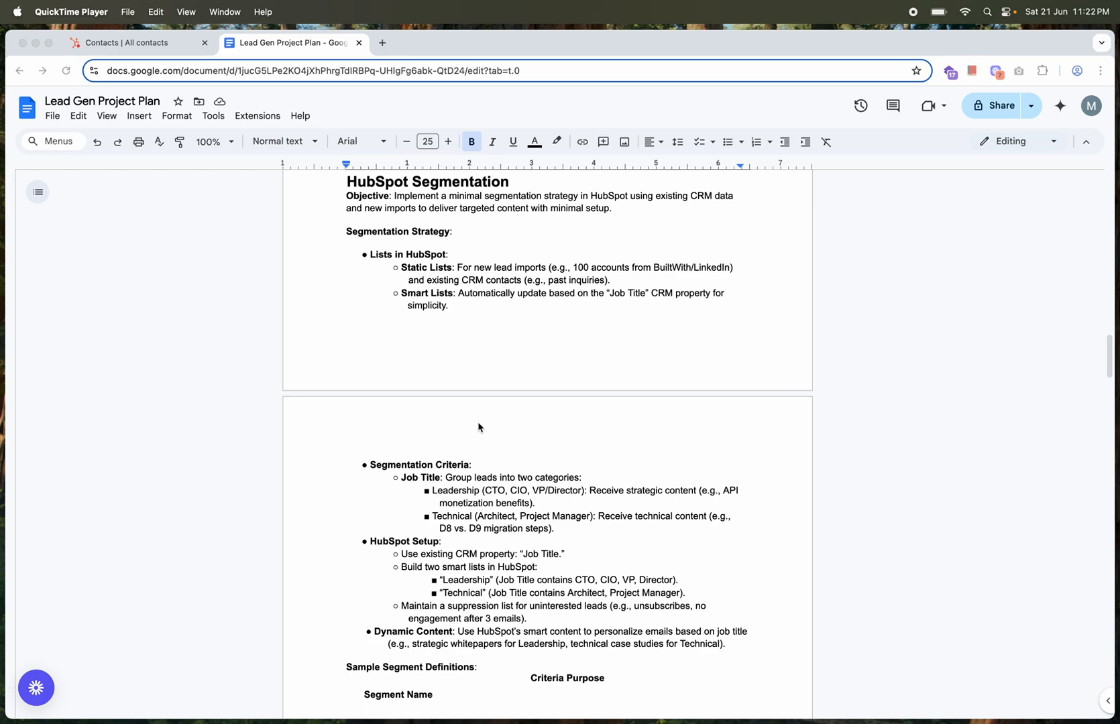
pyautogui.scroll(-5, 478, 427)
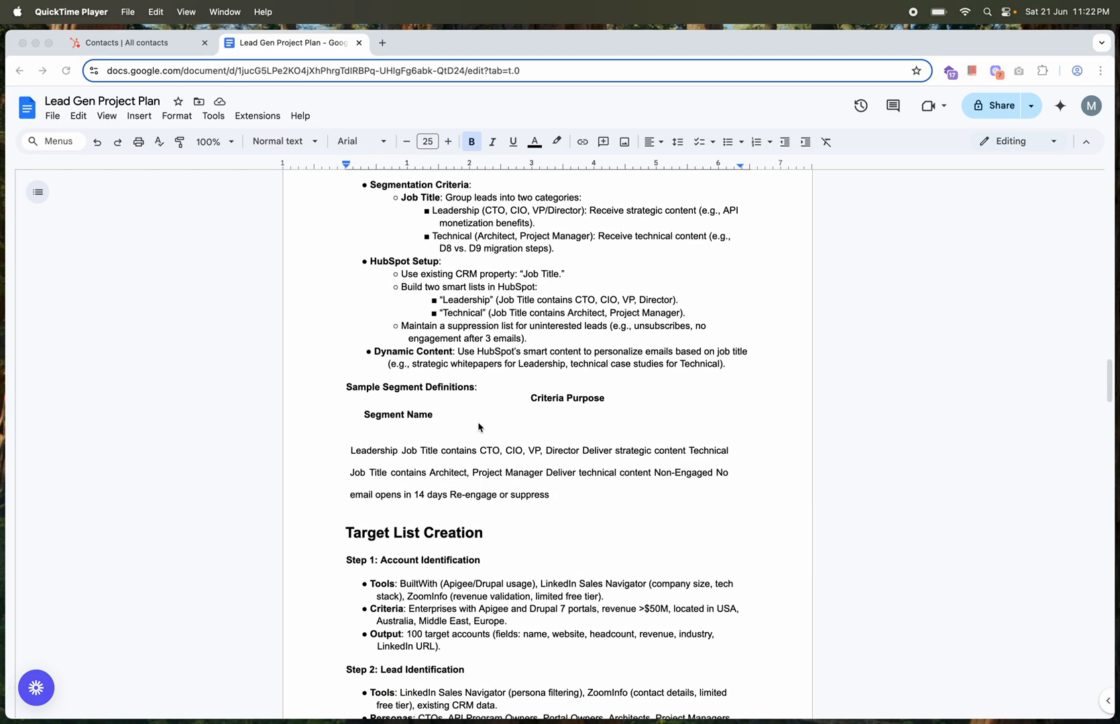
# Read the Target List Creation section through account identification, lead identification and insights, up to the start of the Execution Plan
pyautogui.scroll(-1, 454, 583)
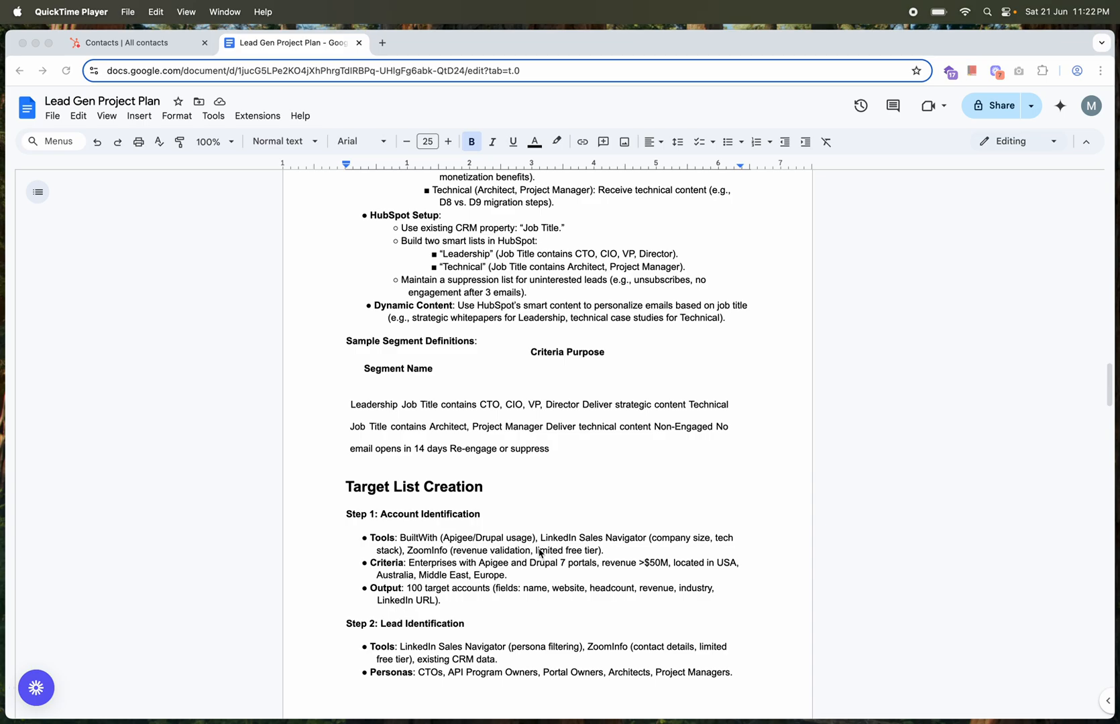
pyautogui.scroll(-2, 580, 503)
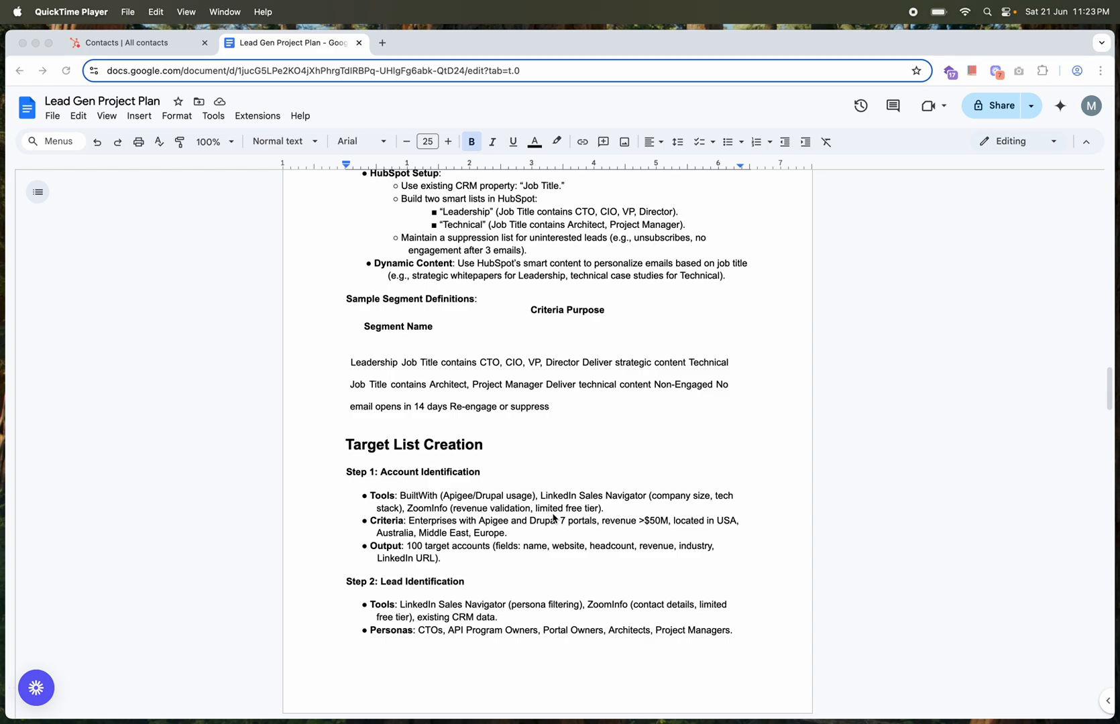
pyautogui.scroll(-1, 554, 518)
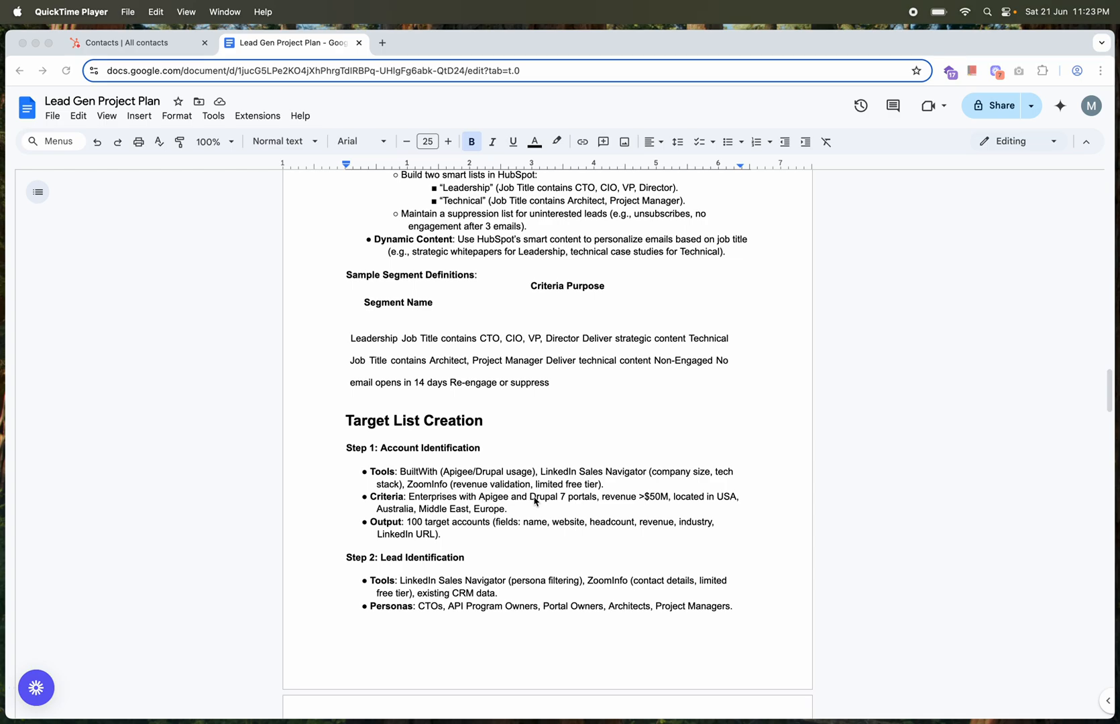
pyautogui.scroll(-2, 534, 501)
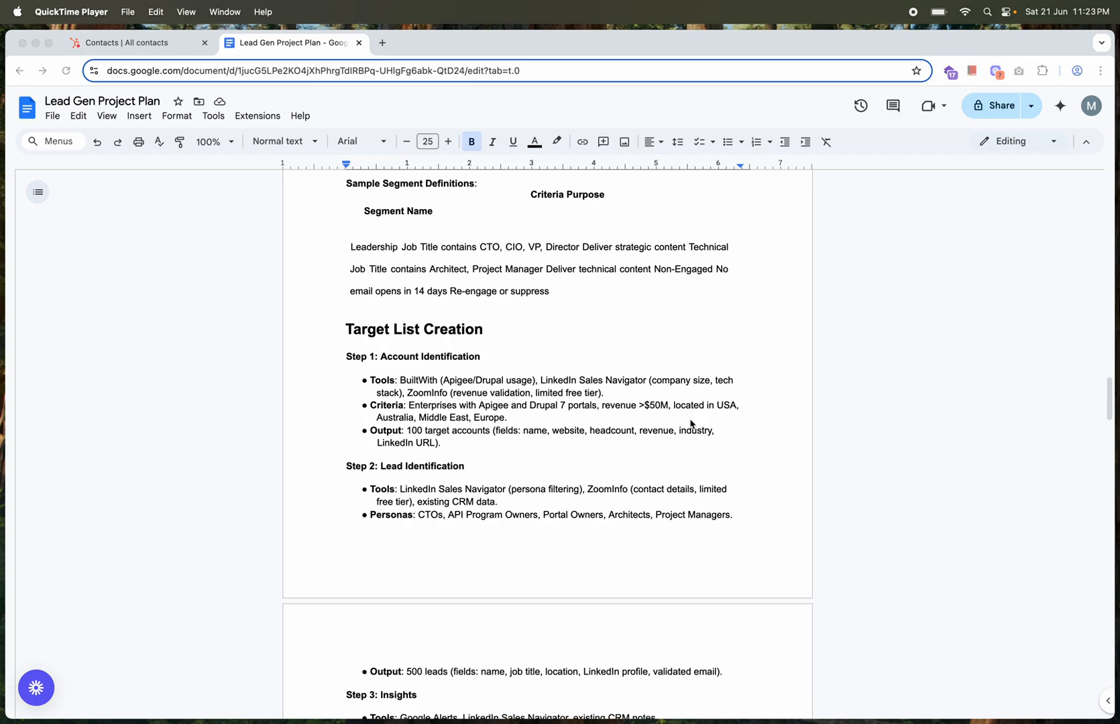
pyautogui.scroll(-1, 527, 438)
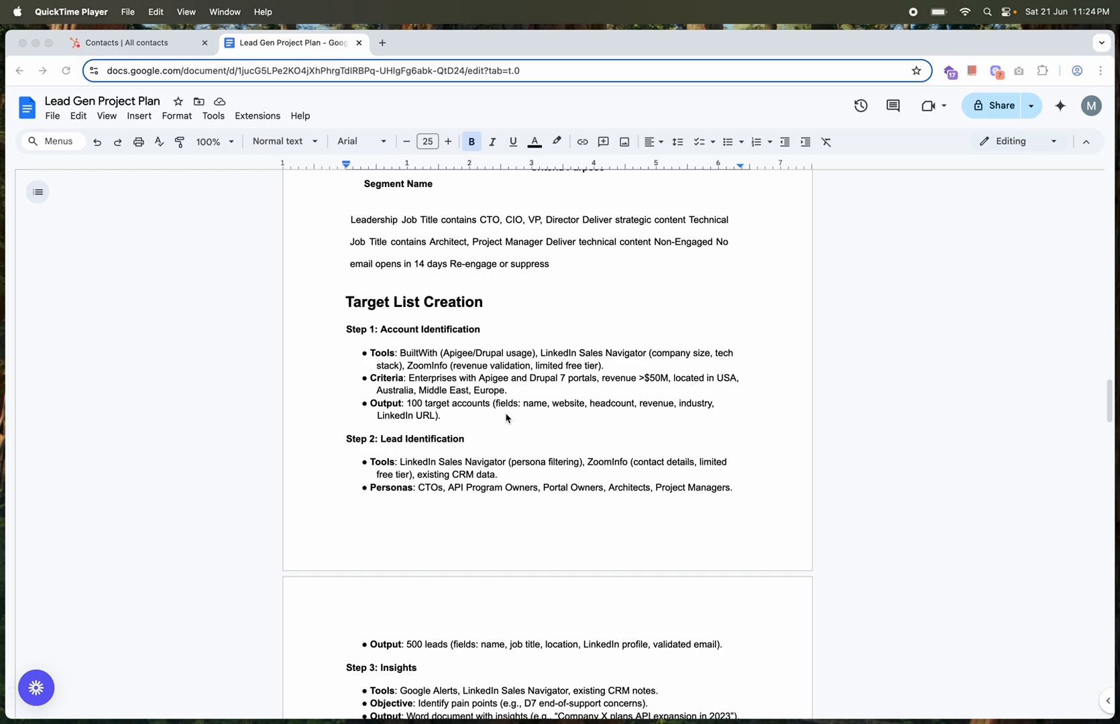
pyautogui.scroll(-3, 506, 417)
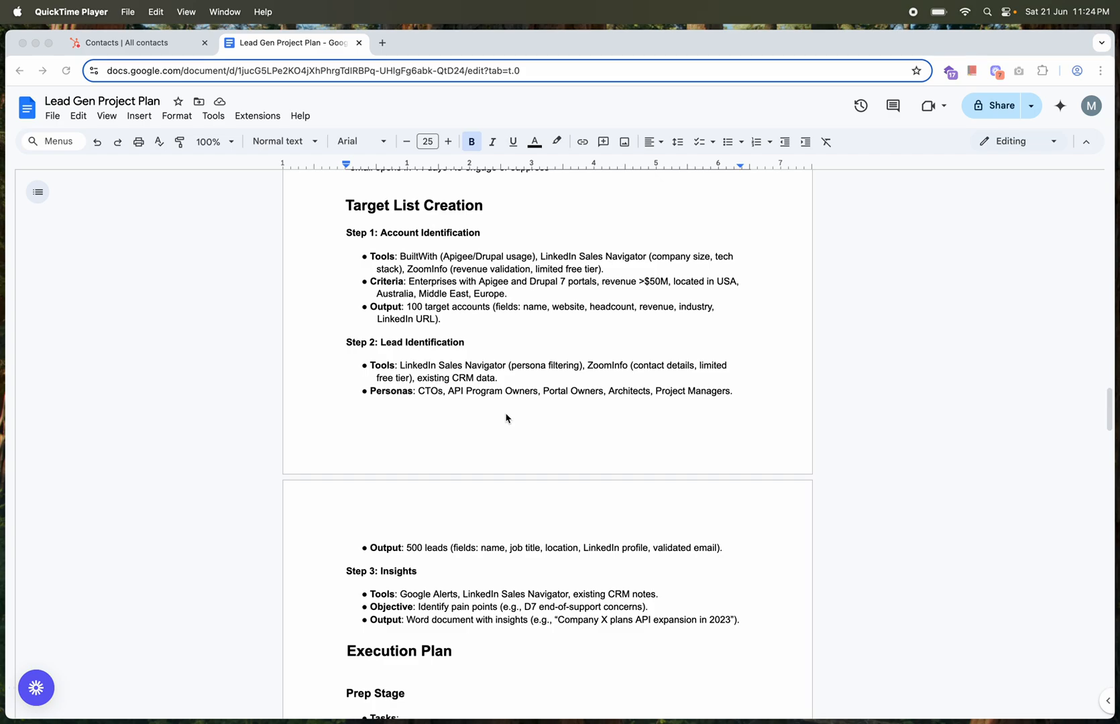
pyautogui.scroll(-2, 506, 417)
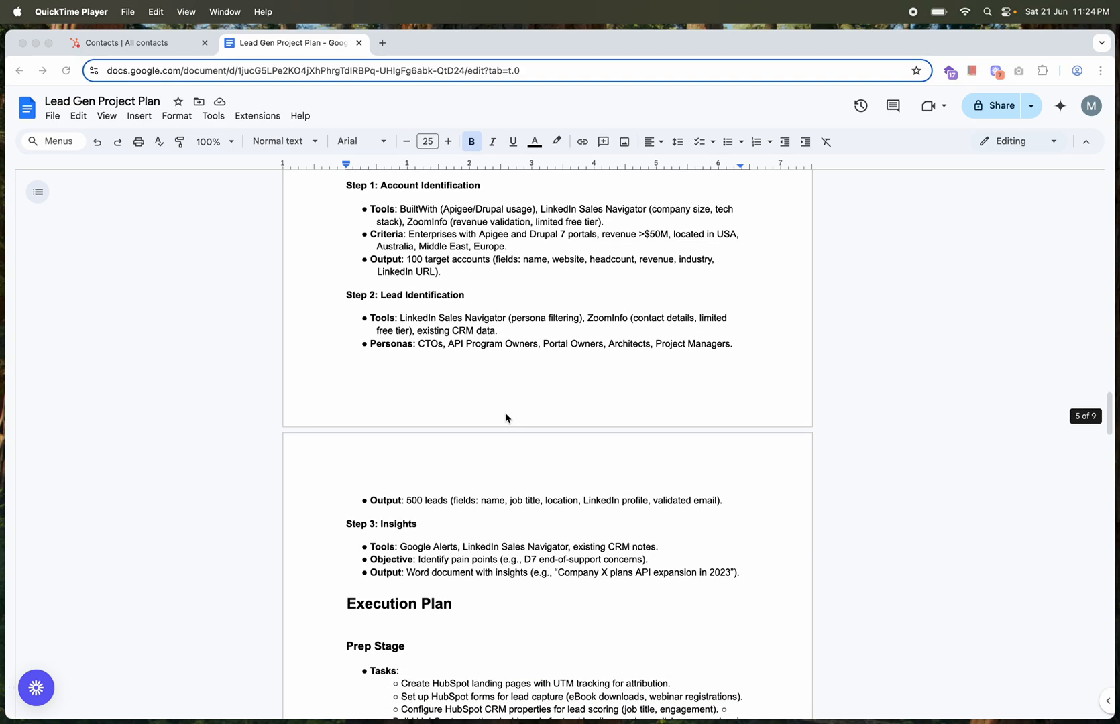
pyautogui.scroll(-4, 506, 418)
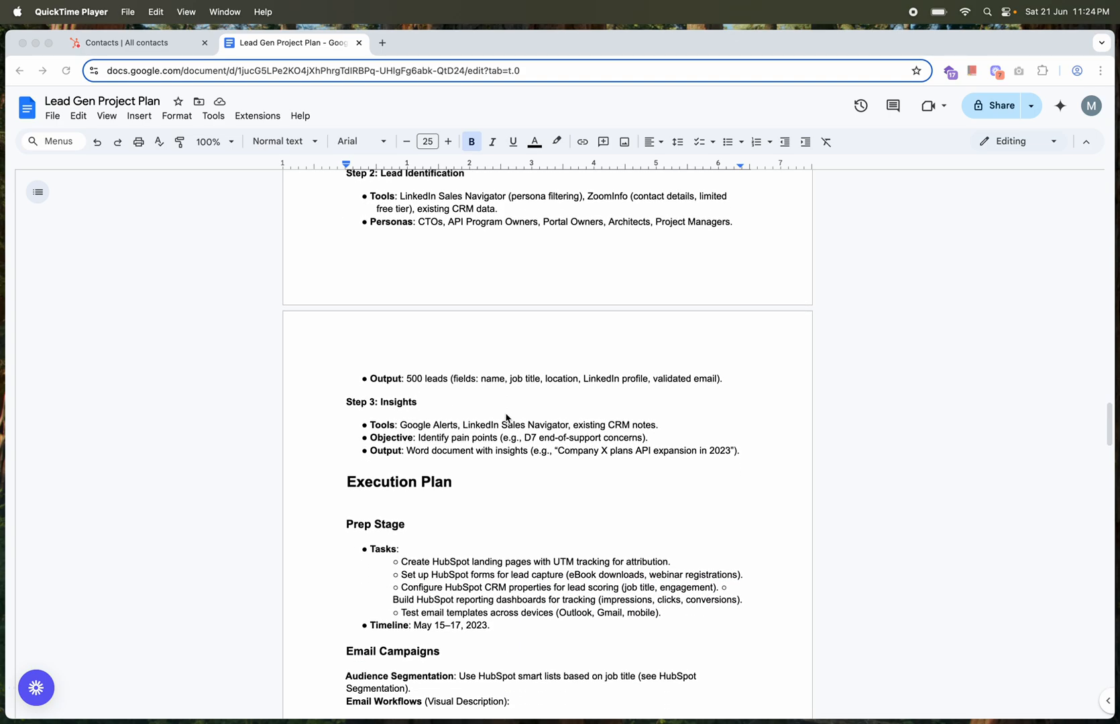
pyautogui.scroll(2, 507, 417)
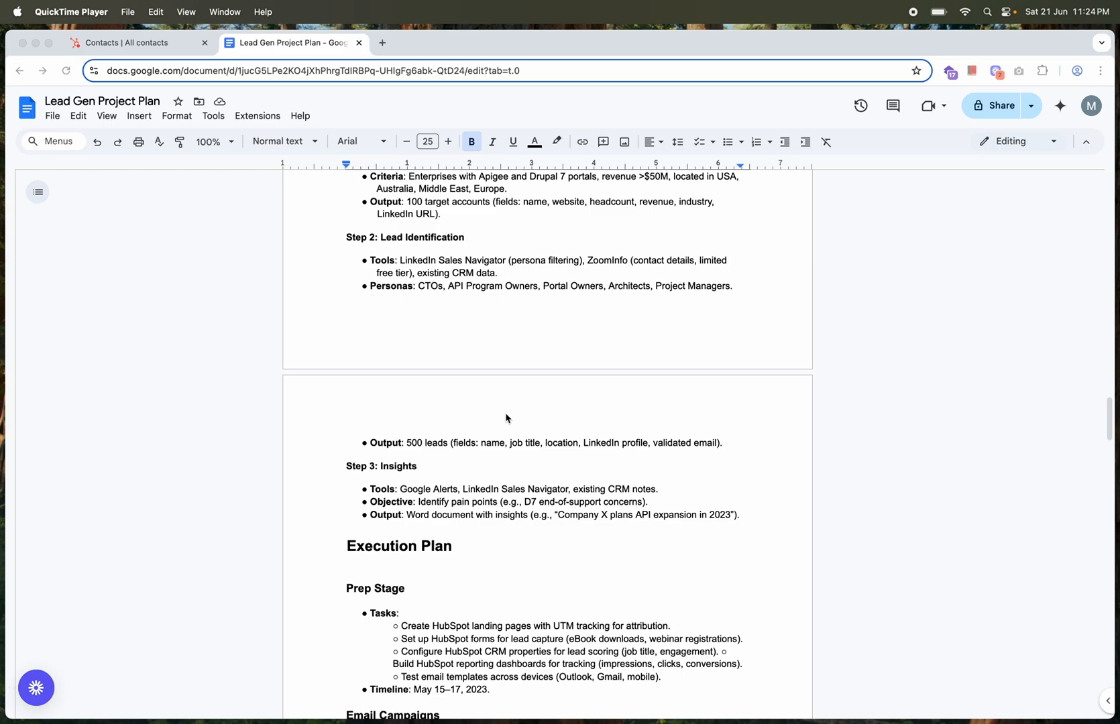
pyautogui.scroll(-2, 506, 418)
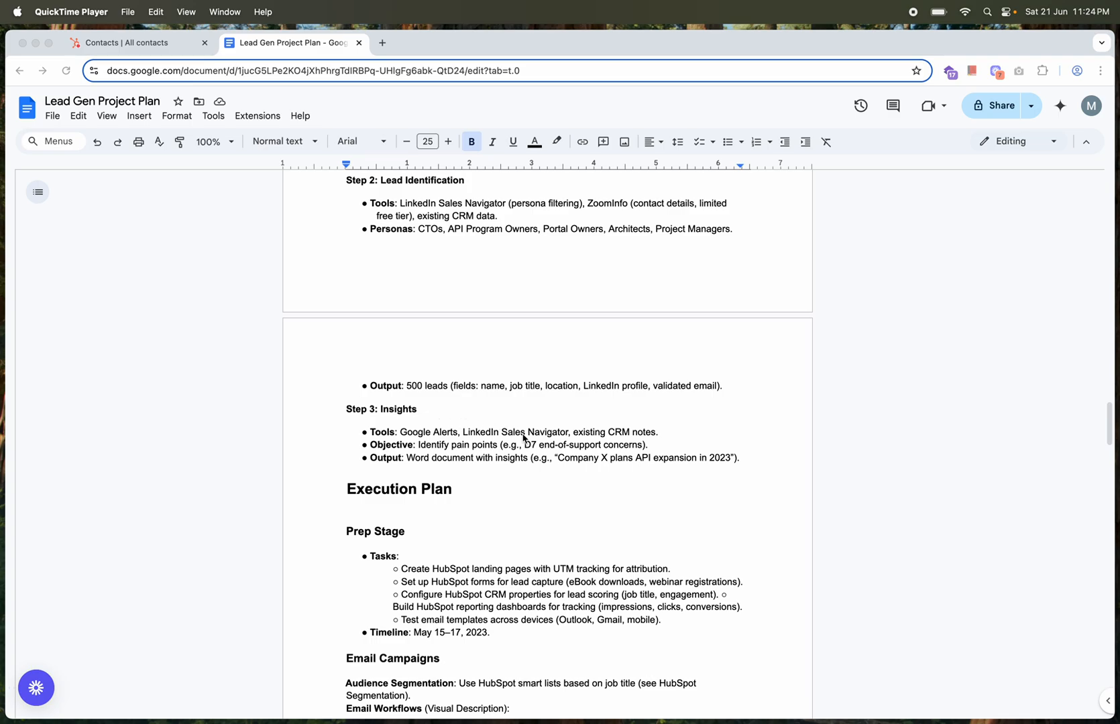
# Read the Execution Plan's Prep Stage, covering the HubSpot setup tasks and the prep timeline
pyautogui.scroll(-1, 541, 480)
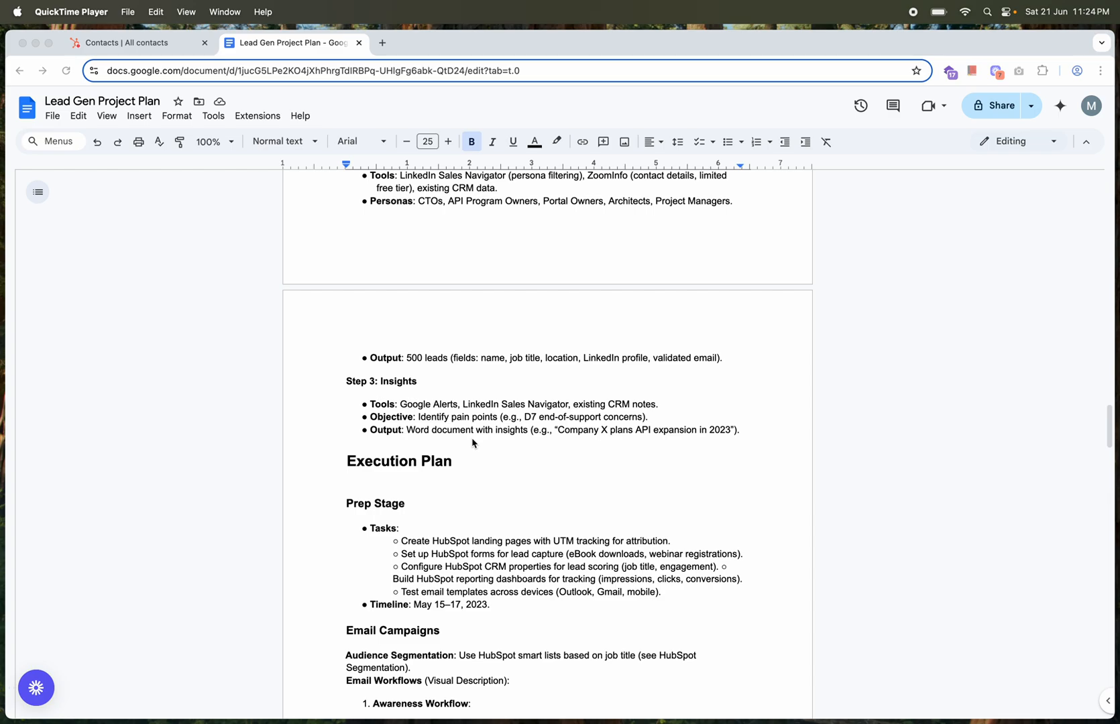
pyautogui.scroll(-3, 557, 482)
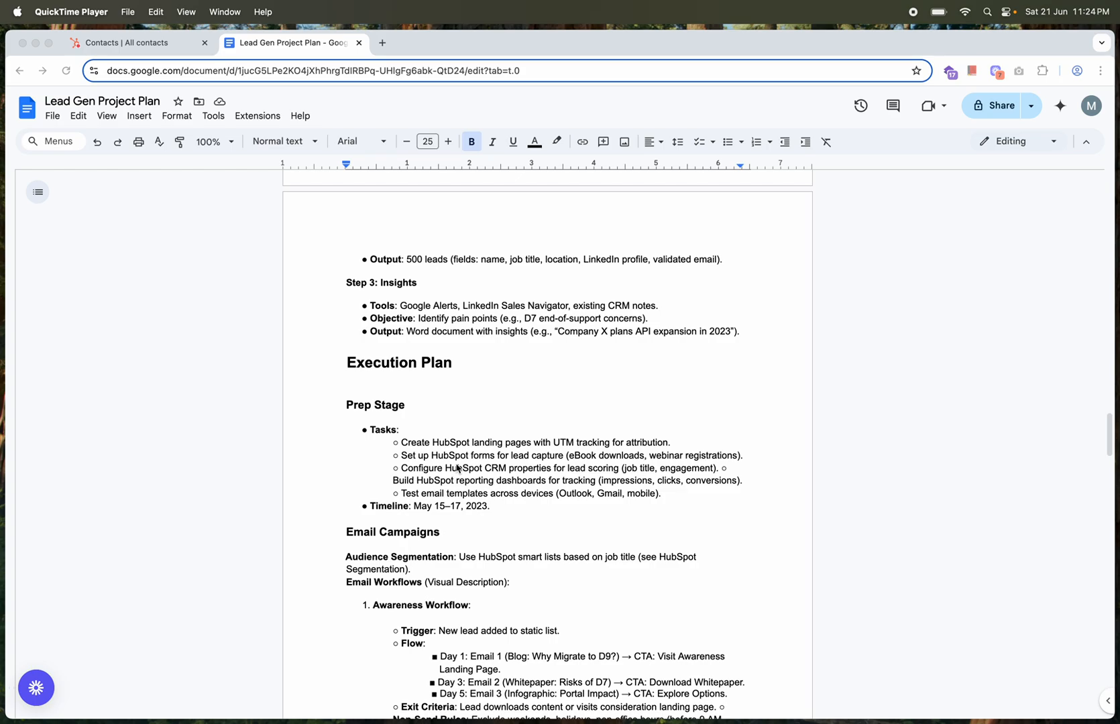
pyautogui.scroll(-1, 458, 468)
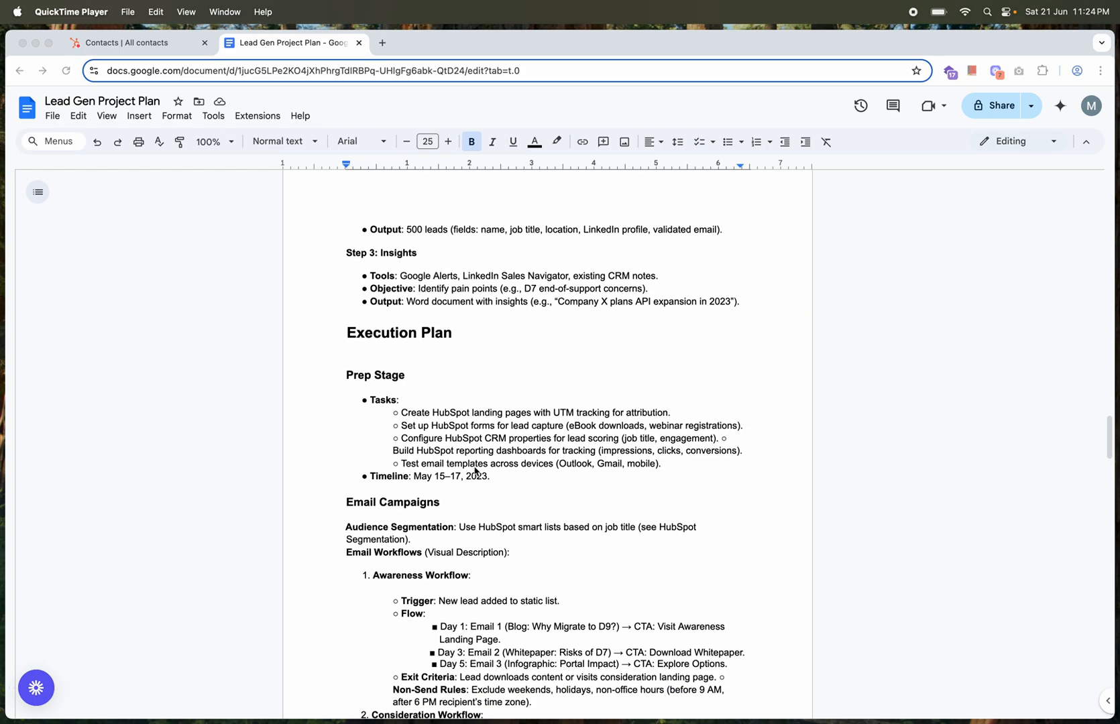
pyautogui.scroll(-2, 502, 482)
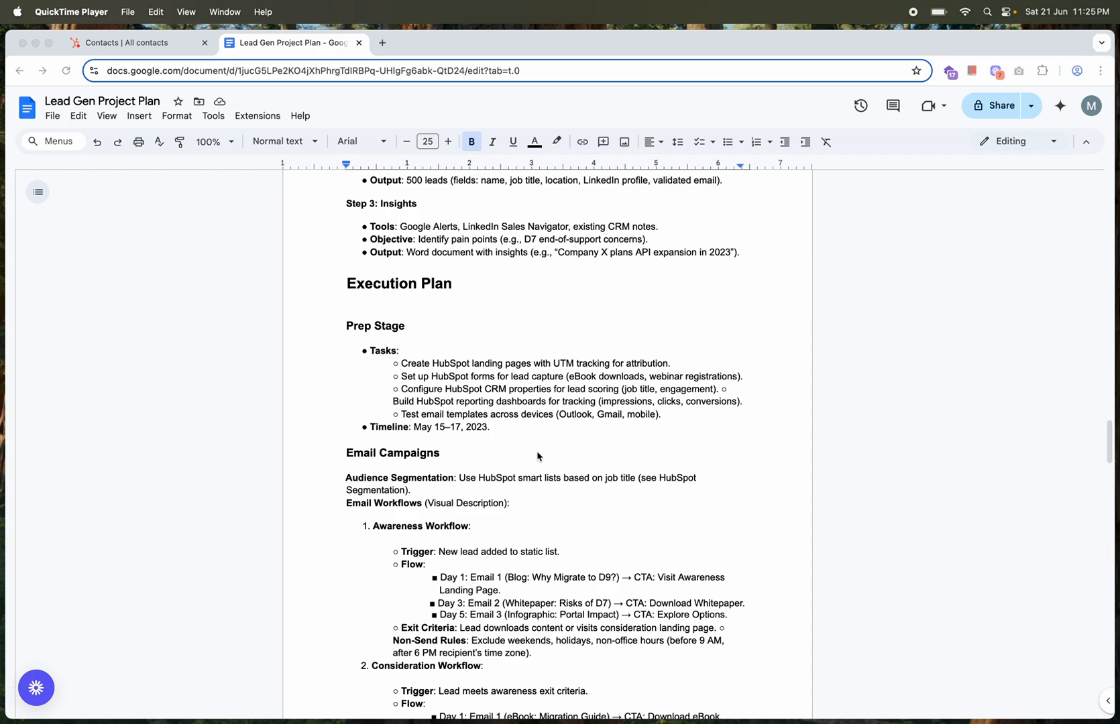
pyautogui.scroll(-1, 536, 456)
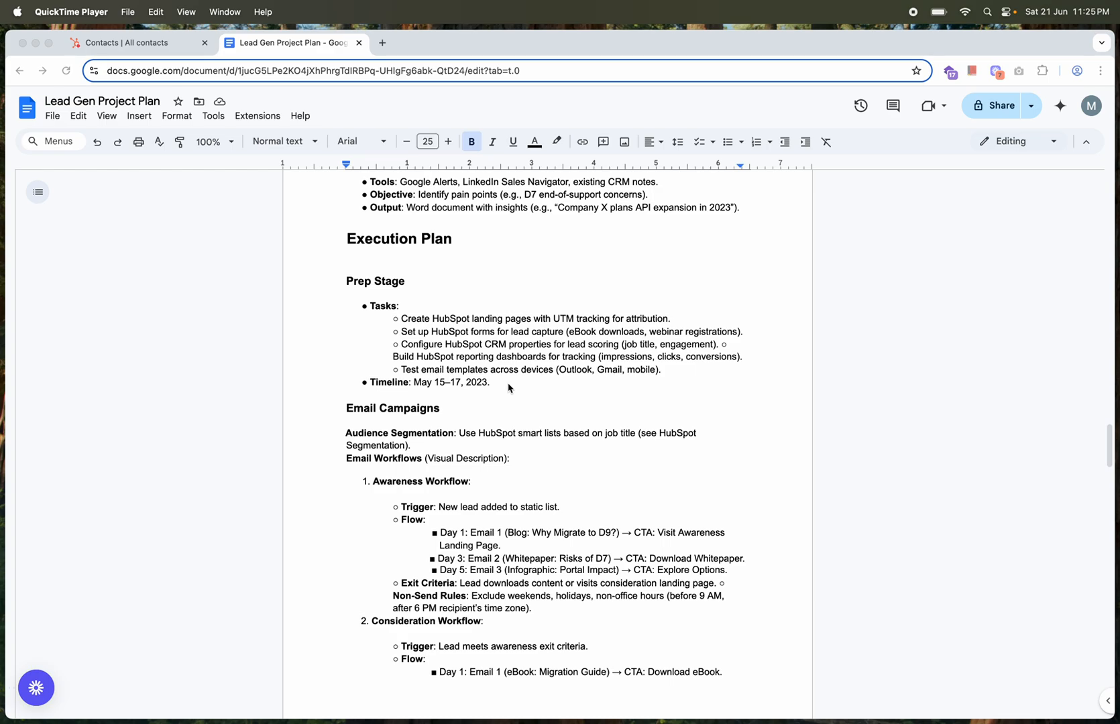
pyautogui.scroll(-1, 532, 393)
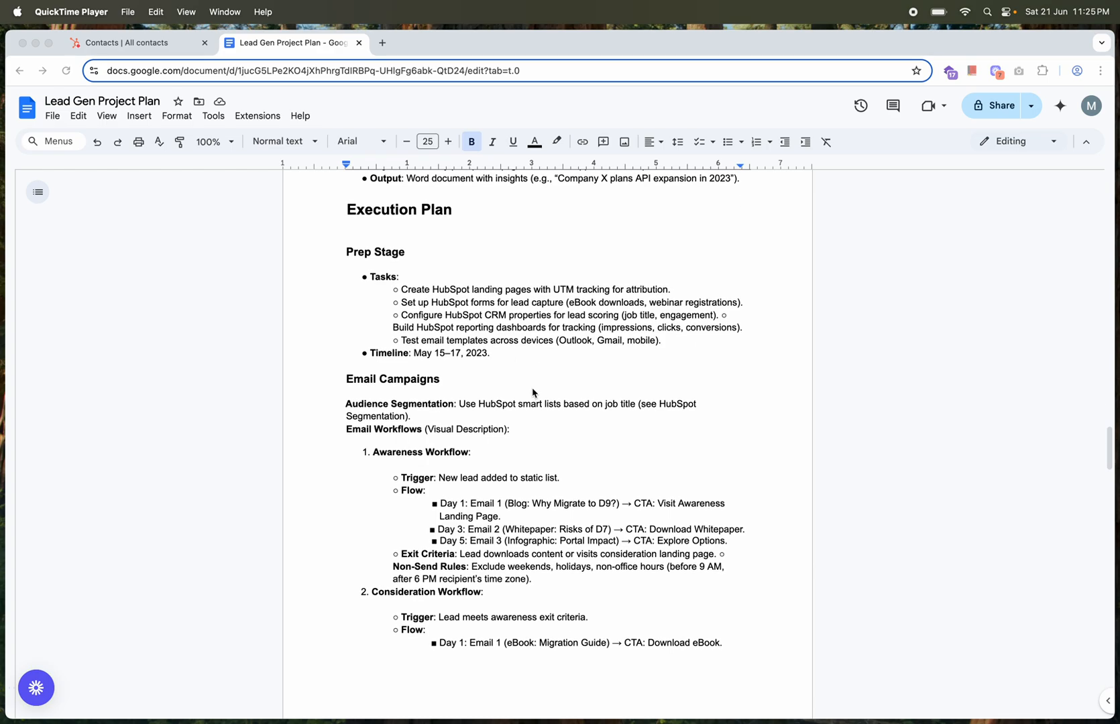
# Review the Email Campaigns section, covering audience segmentation and the triggers, flows and exit criteria of the Awareness, Consideration and Decision workflows
pyautogui.scroll(-1, 532, 393)
pyautogui.scroll(-2, 532, 393)
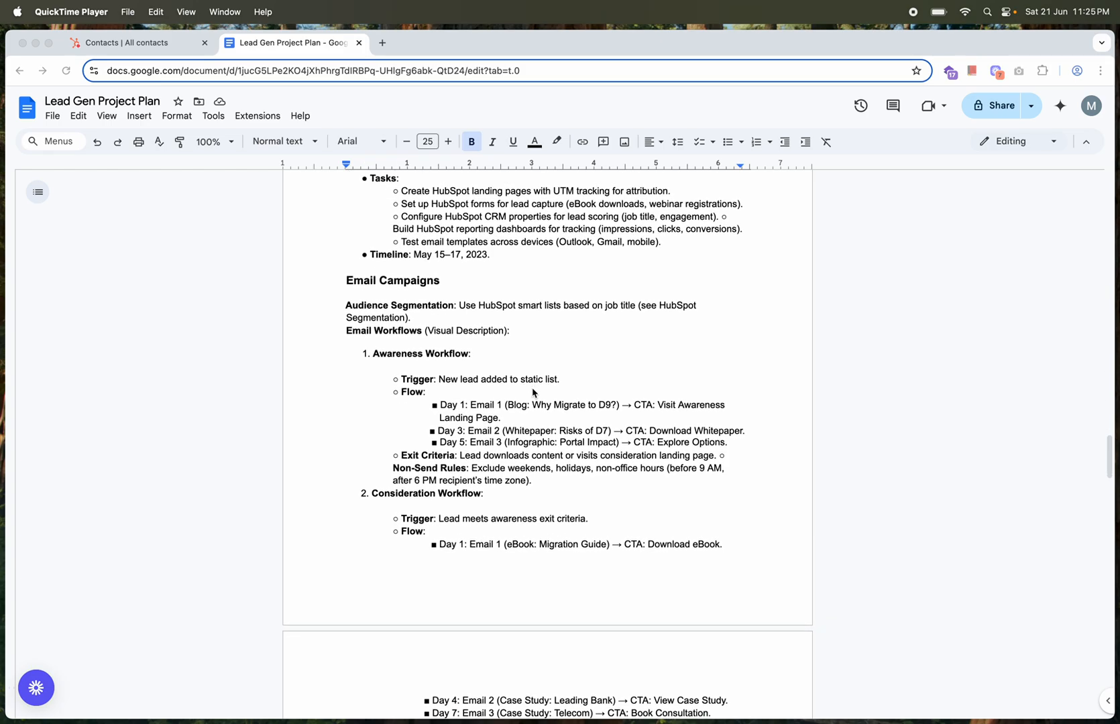
pyautogui.scroll(-1, 533, 393)
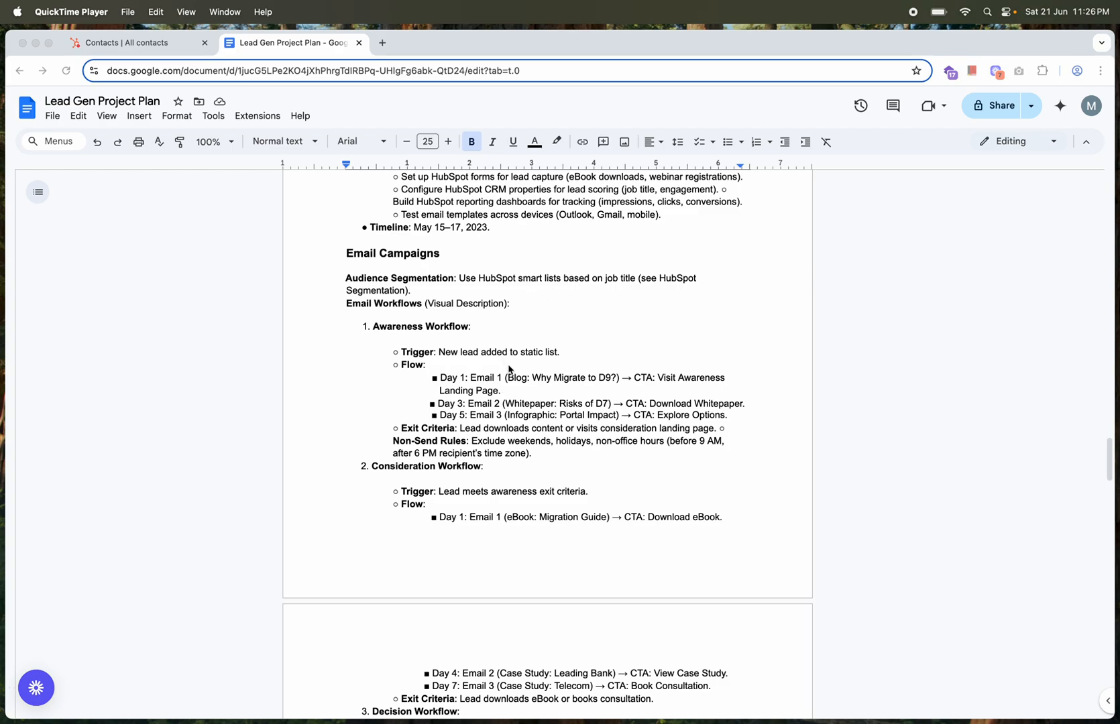
pyautogui.scroll(-5, 509, 368)
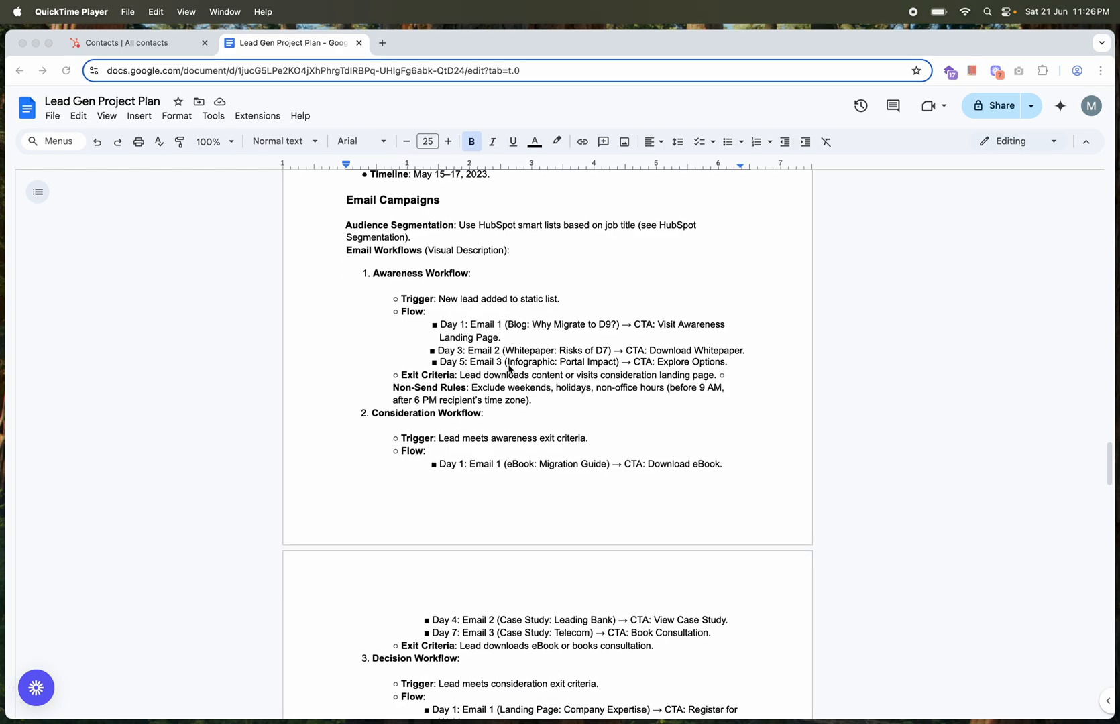
pyautogui.scroll(2, 508, 368)
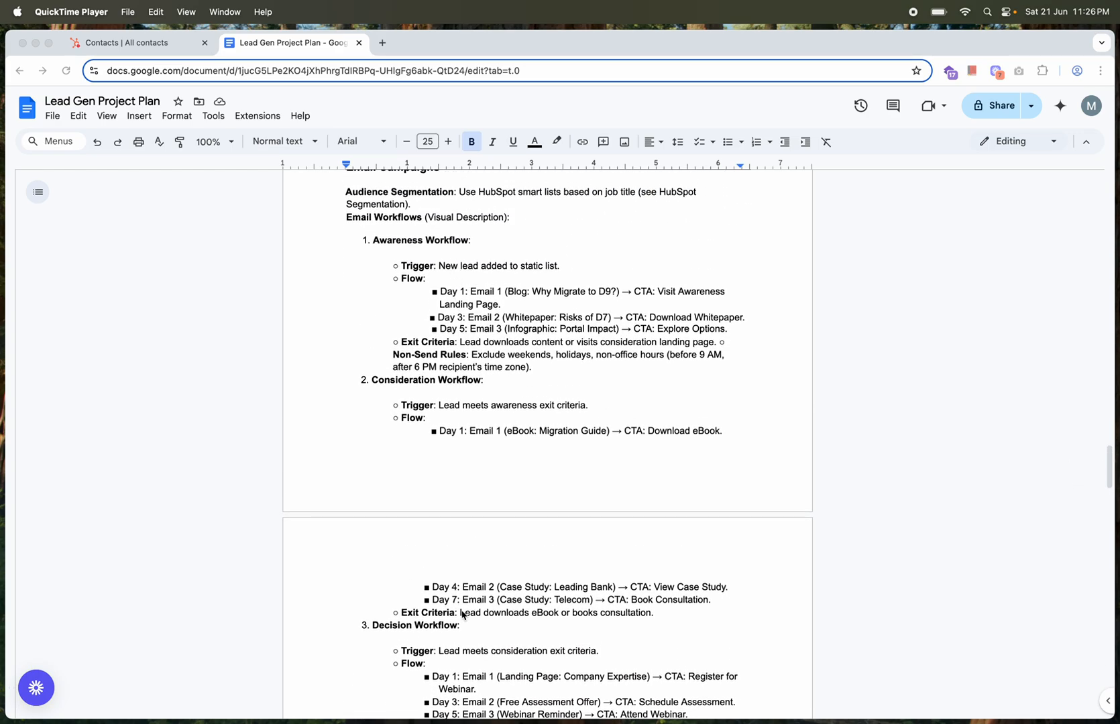
pyautogui.scroll(-2, 446, 442)
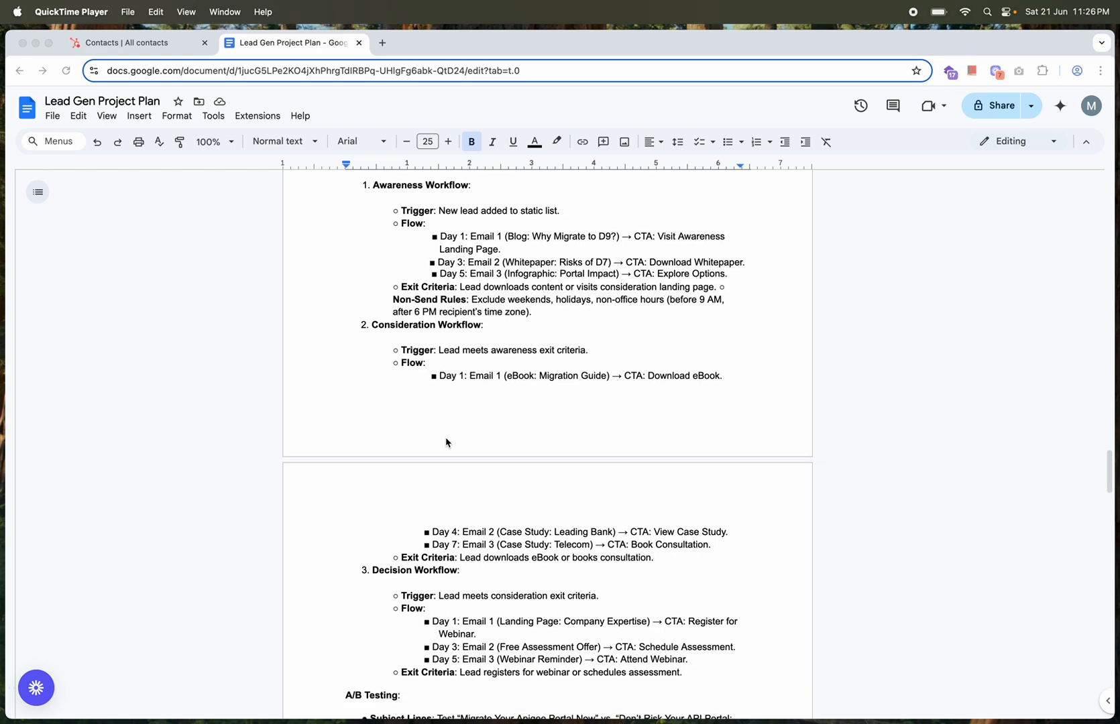
pyautogui.scroll(-9, 446, 443)
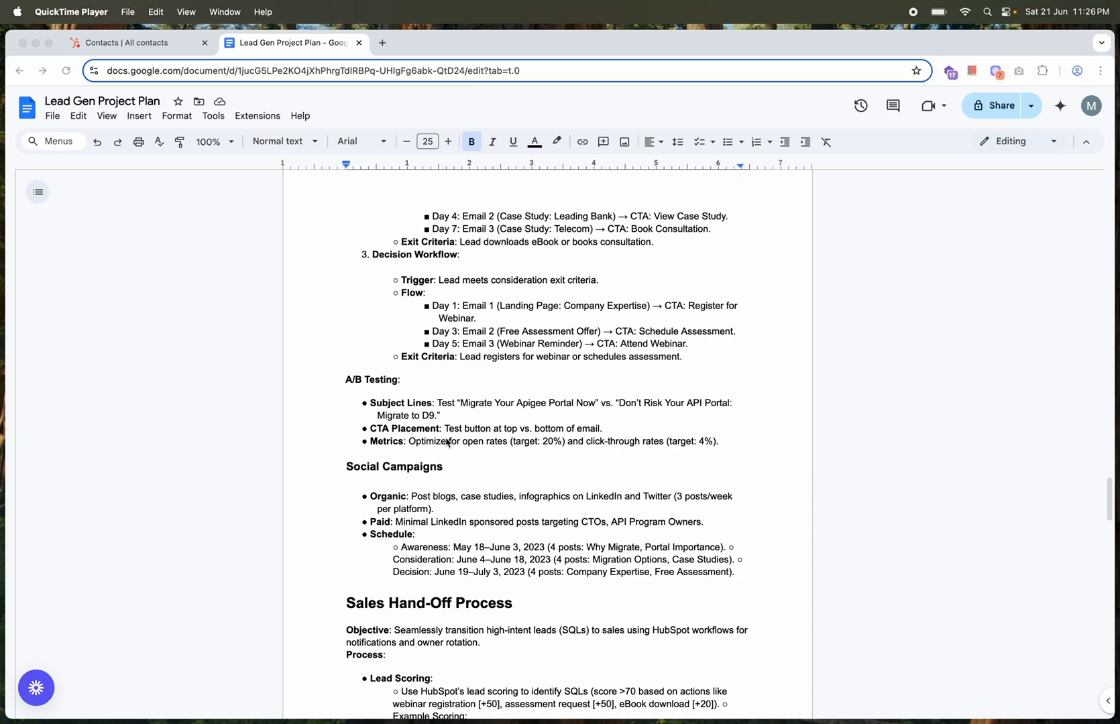
# Examine the A/B Testing and Social Campaigns plans and the Sales Hand-Off Process with its lead scoring and sample workflow table
pyautogui.scroll(-2, 447, 442)
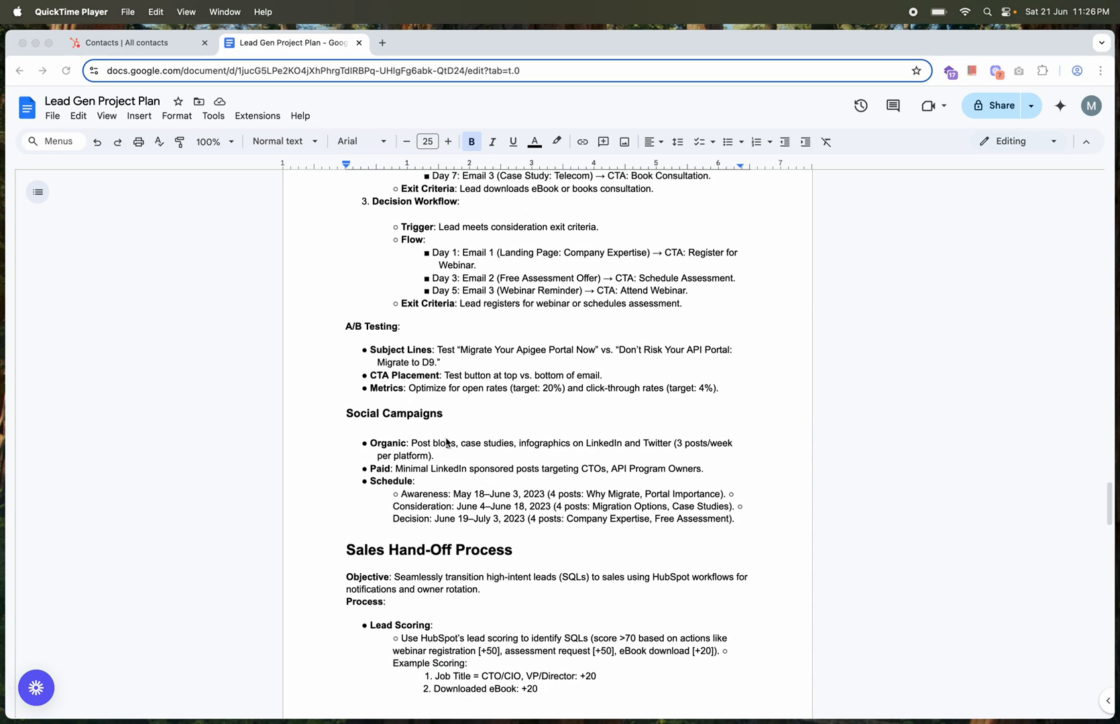
pyautogui.scroll(-3, 446, 442)
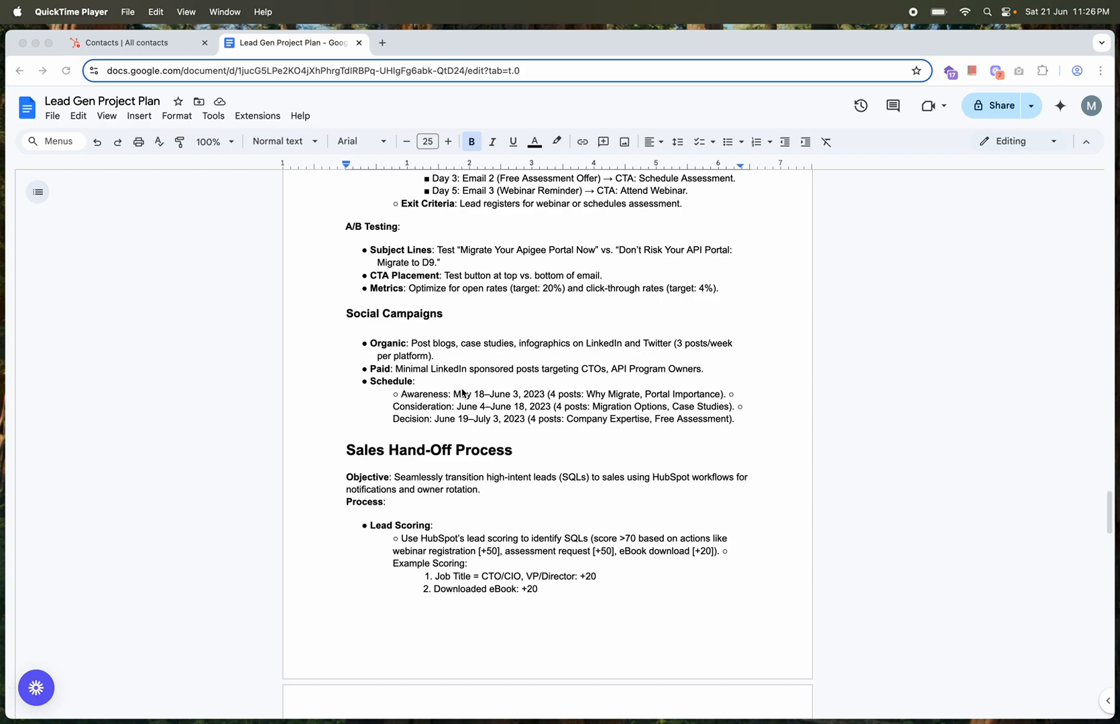
pyautogui.scroll(-4, 462, 393)
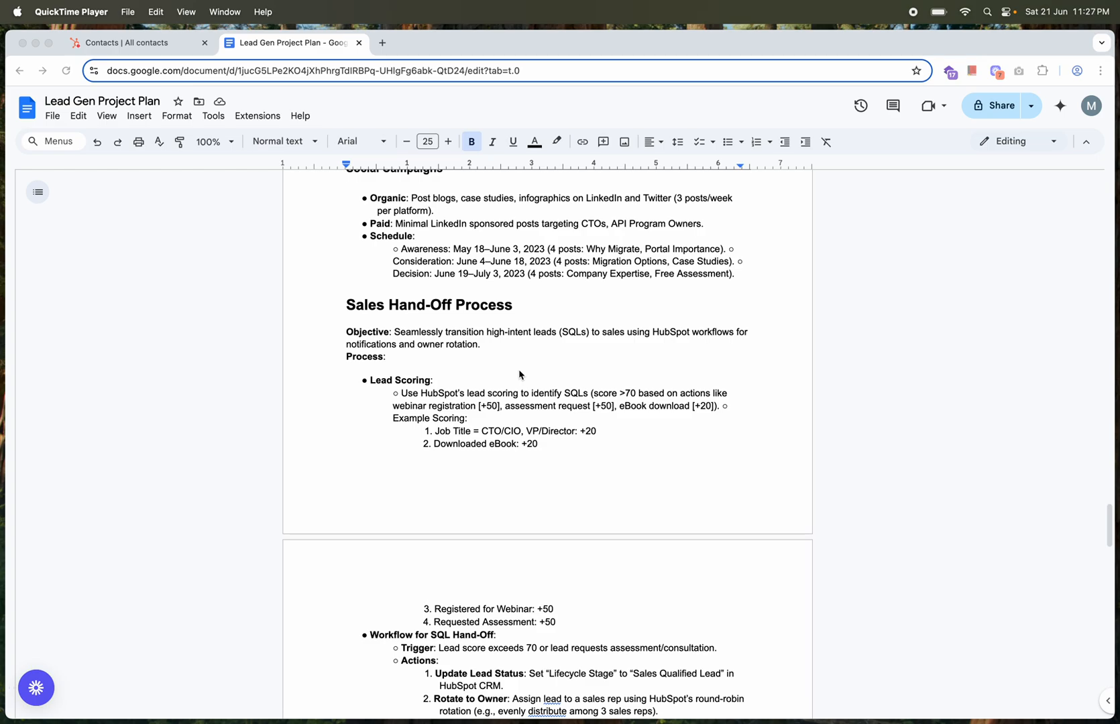
pyautogui.scroll(-3, 519, 375)
pyautogui.scroll(-3, 520, 375)
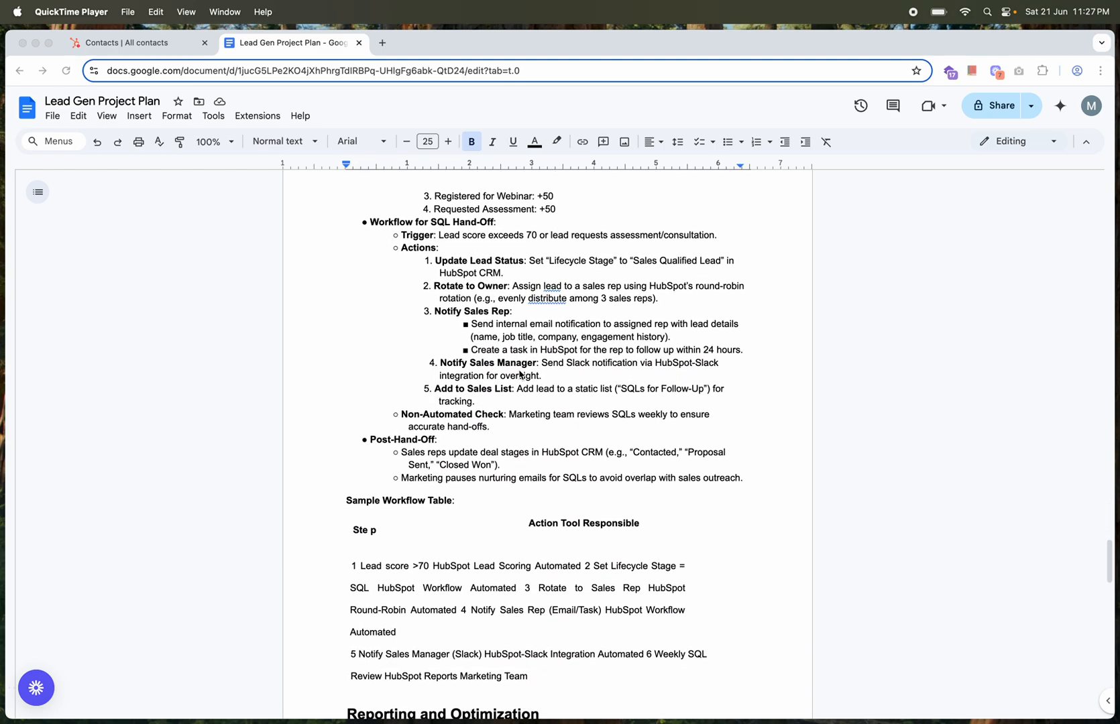
pyautogui.scroll(-2, 520, 375)
pyautogui.scroll(-2, 520, 374)
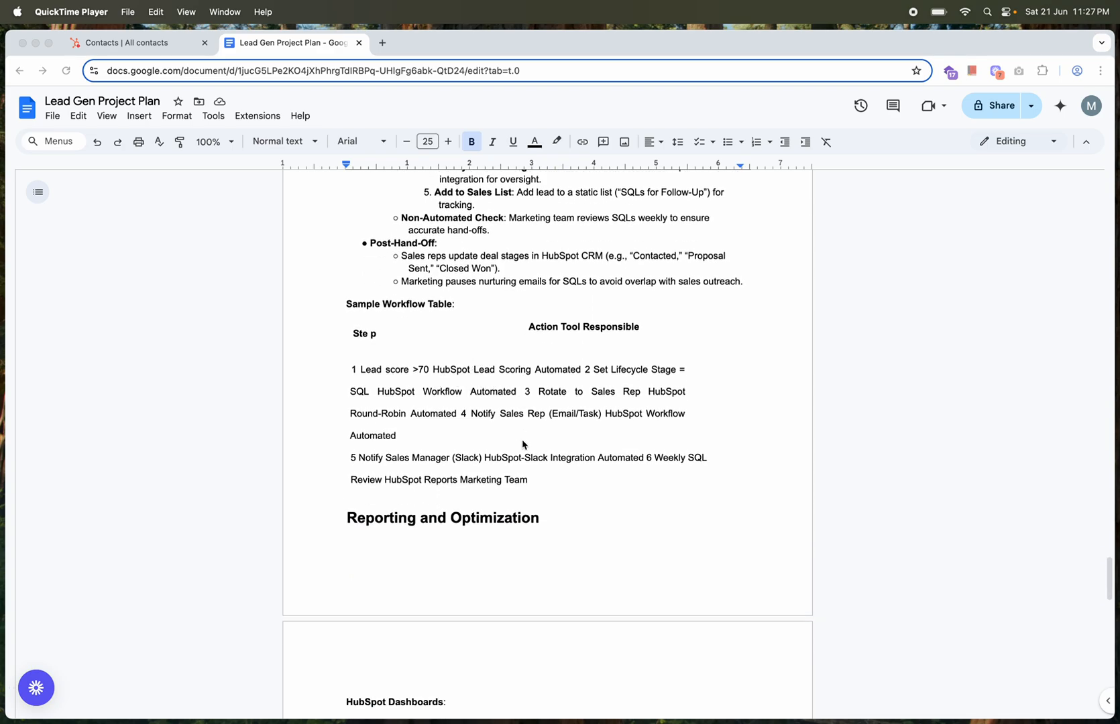
# Read the closing sections on Reporting and Optimization, ROI Measurement, Best Practices Added and the campaign Timeline
pyautogui.scroll(-3, 522, 444)
pyautogui.scroll(-2, 522, 444)
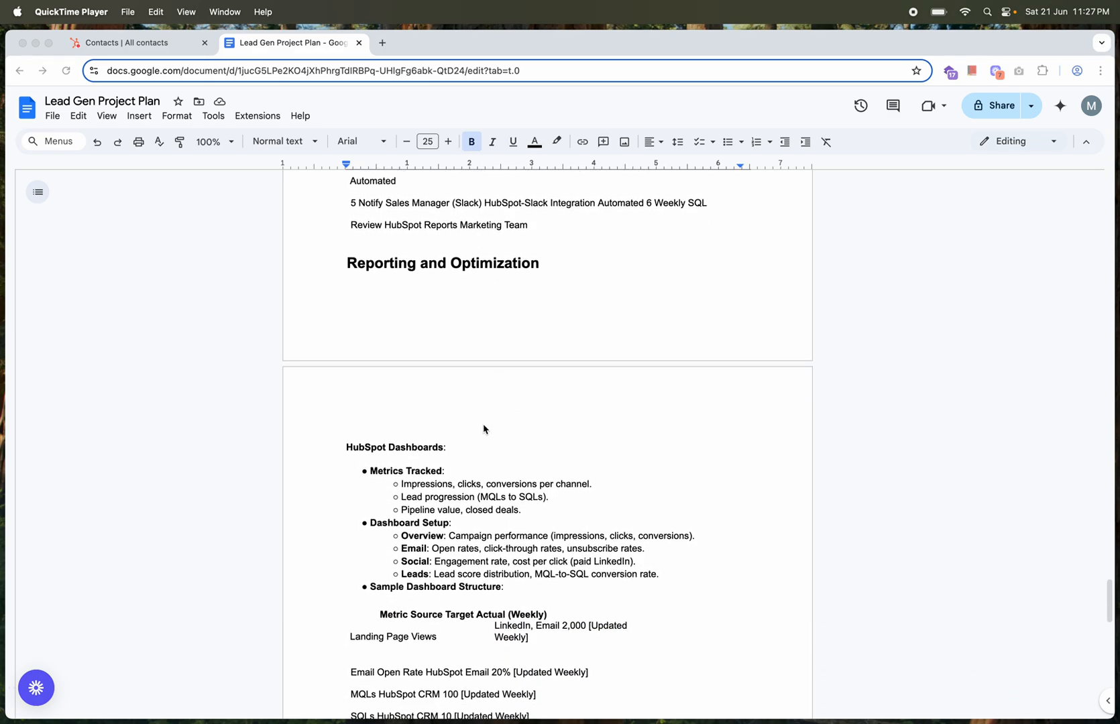
pyautogui.scroll(-2, 484, 429)
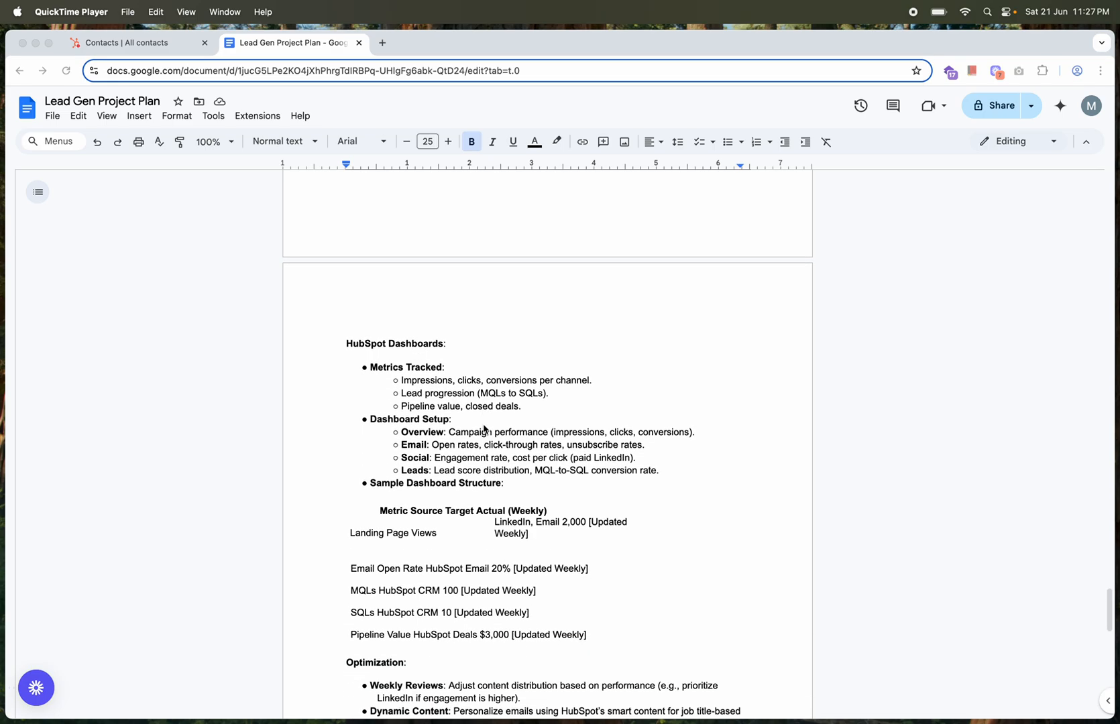
pyautogui.scroll(-2, 469, 417)
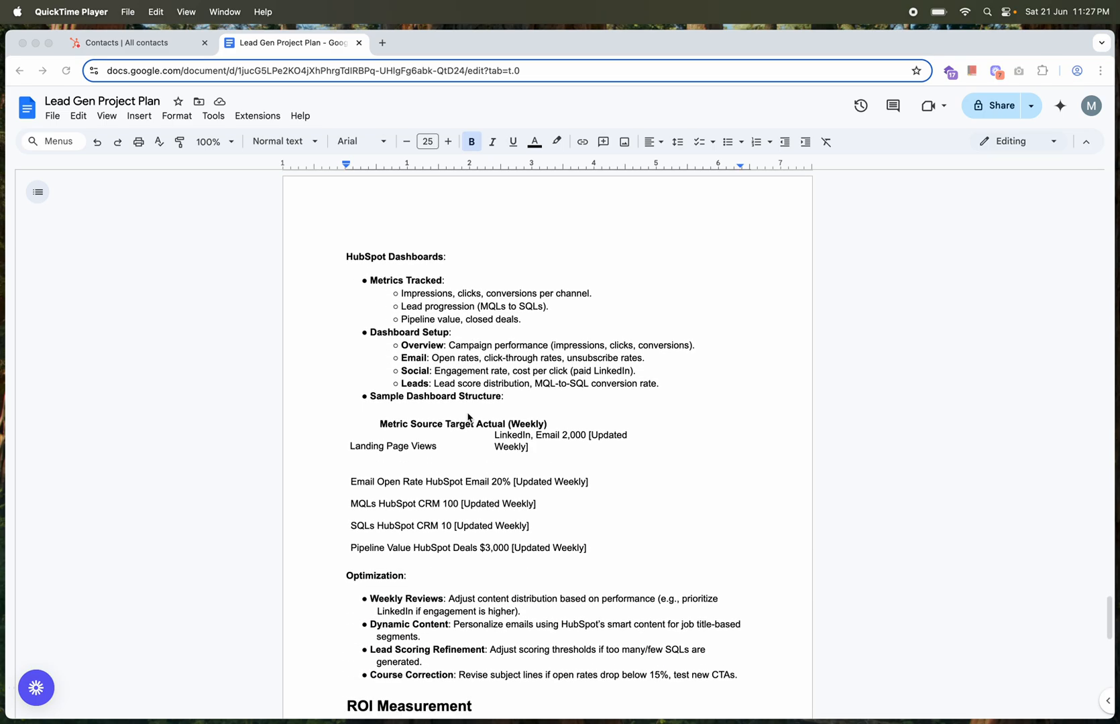
pyautogui.scroll(-2, 469, 417)
pyautogui.scroll(-8, 469, 417)
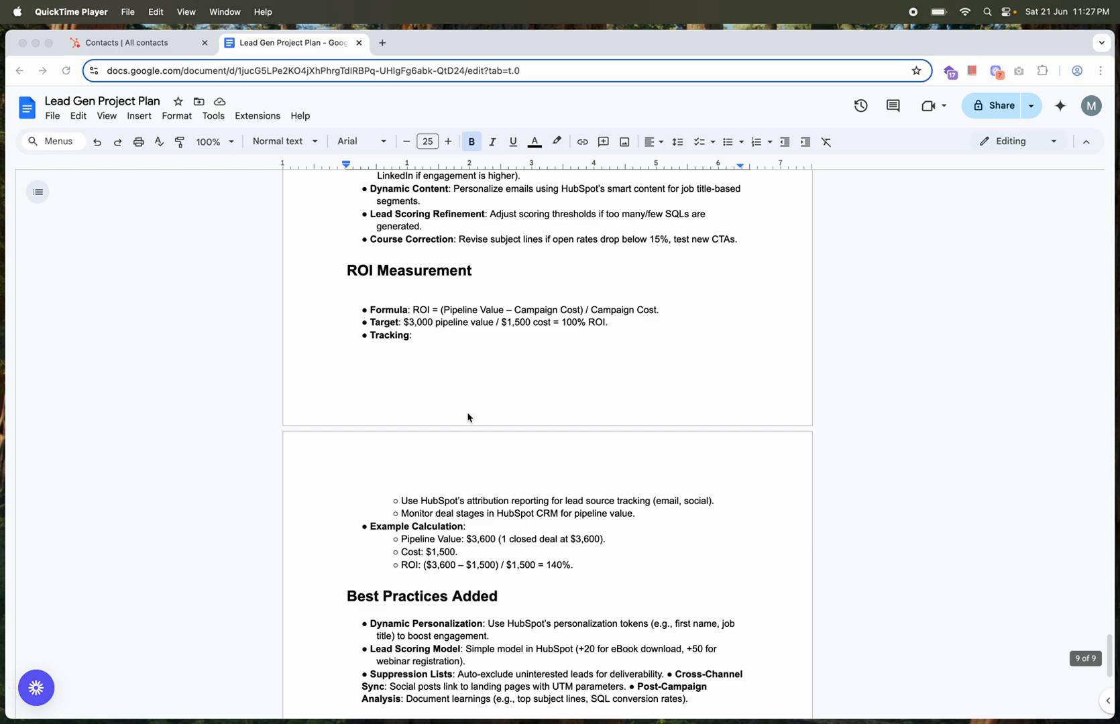
pyautogui.scroll(-4, 469, 417)
pyautogui.scroll(-3, 468, 417)
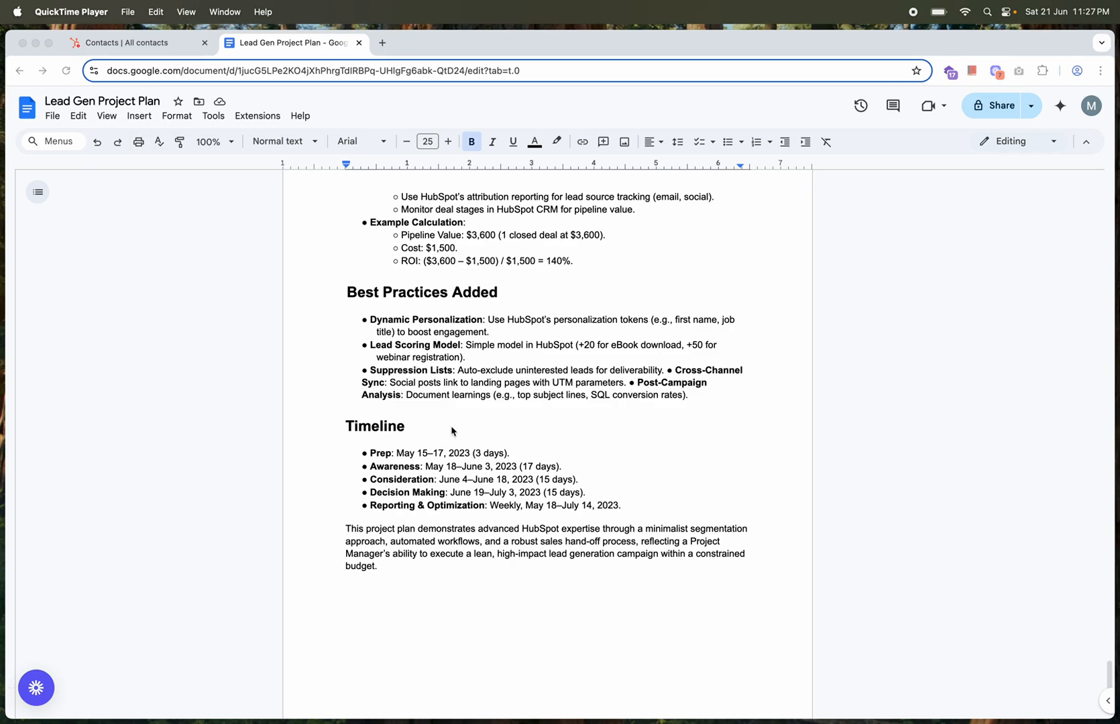
# Go back through the plan to revisit Campaign Planning, the sample segment definitions and the Target List Creation section
pyautogui.scroll(15, 451, 430)
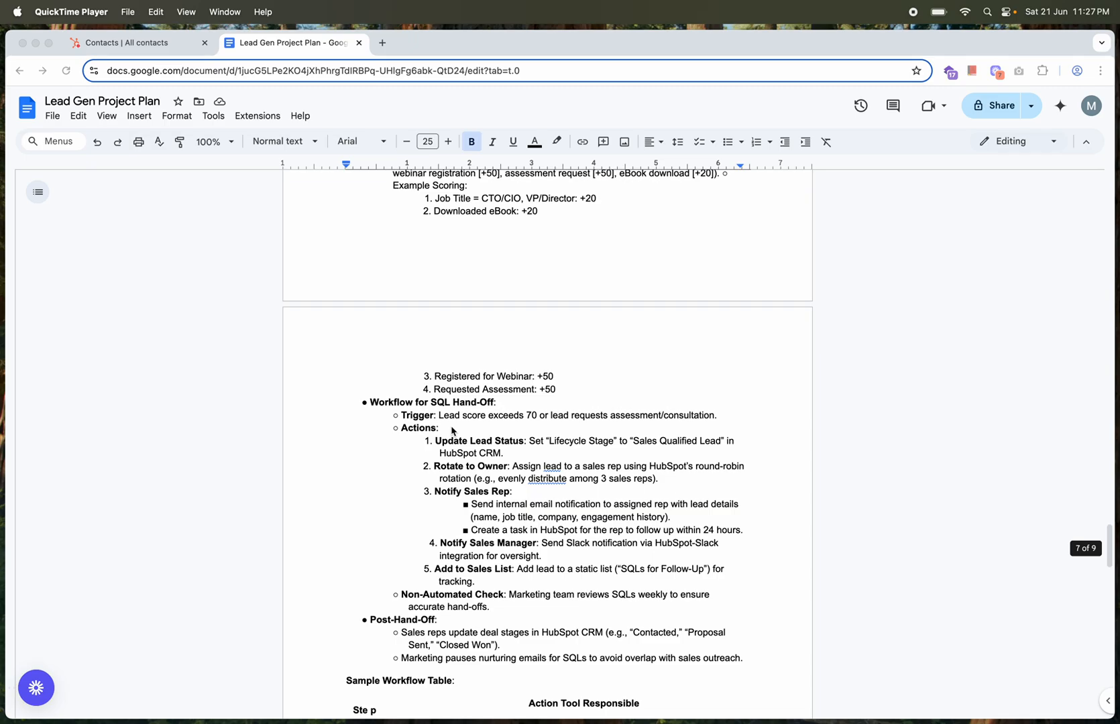
pyautogui.scroll(5, 451, 431)
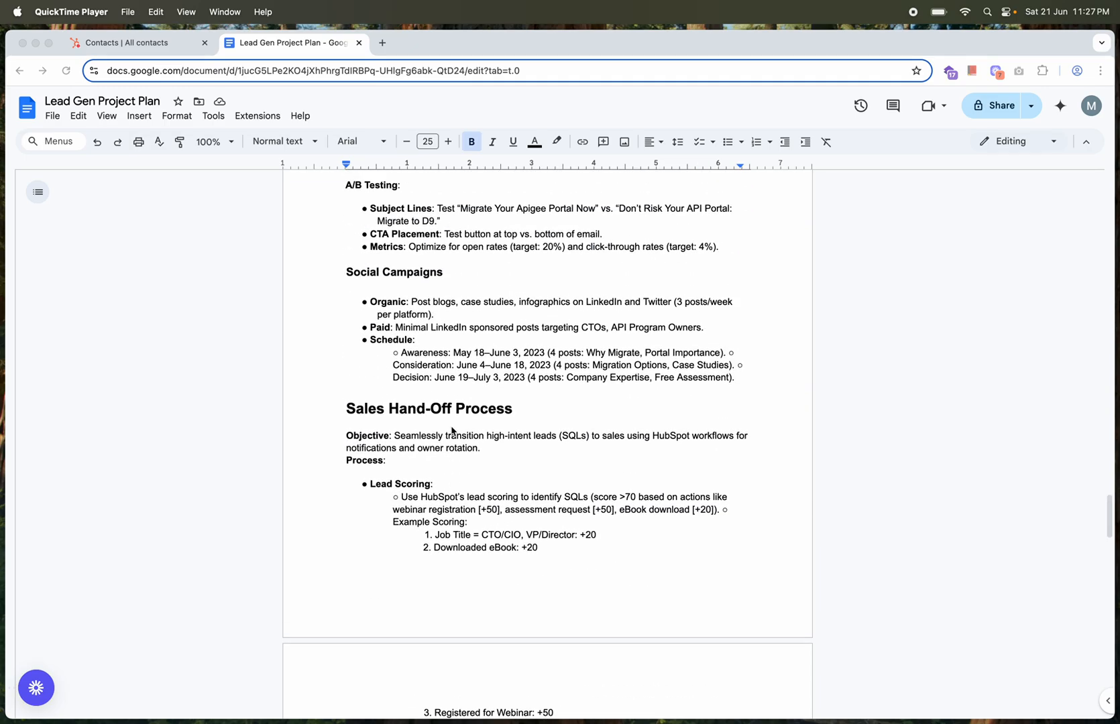
pyautogui.scroll(20, 451, 431)
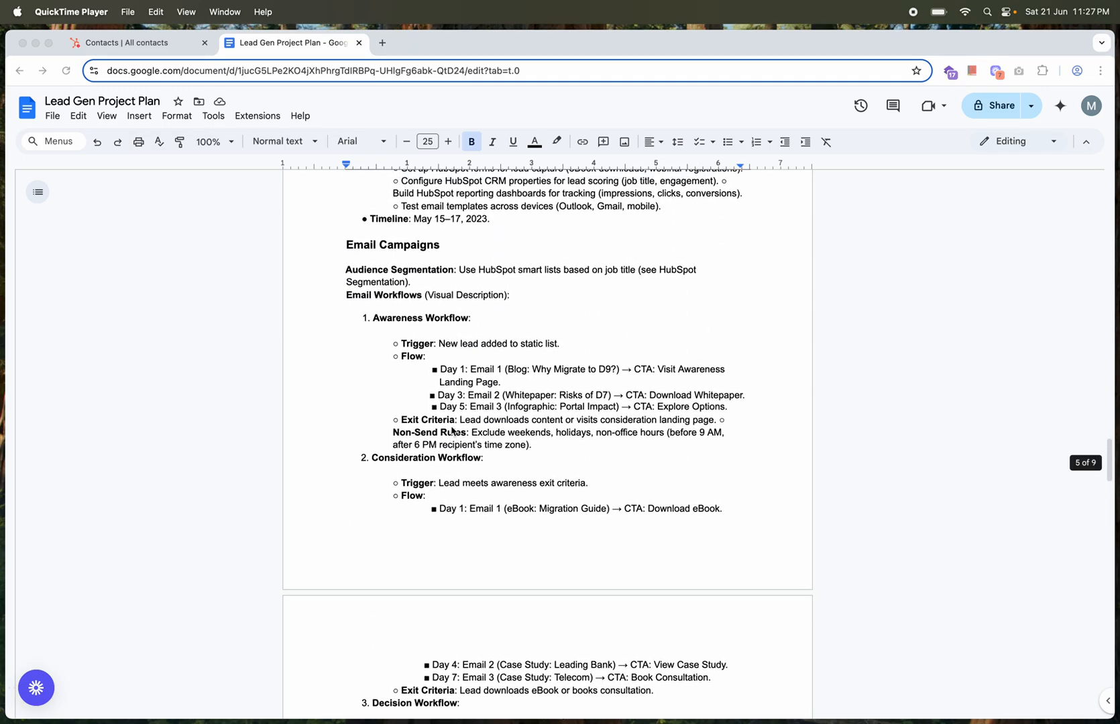
pyautogui.scroll(15, 453, 430)
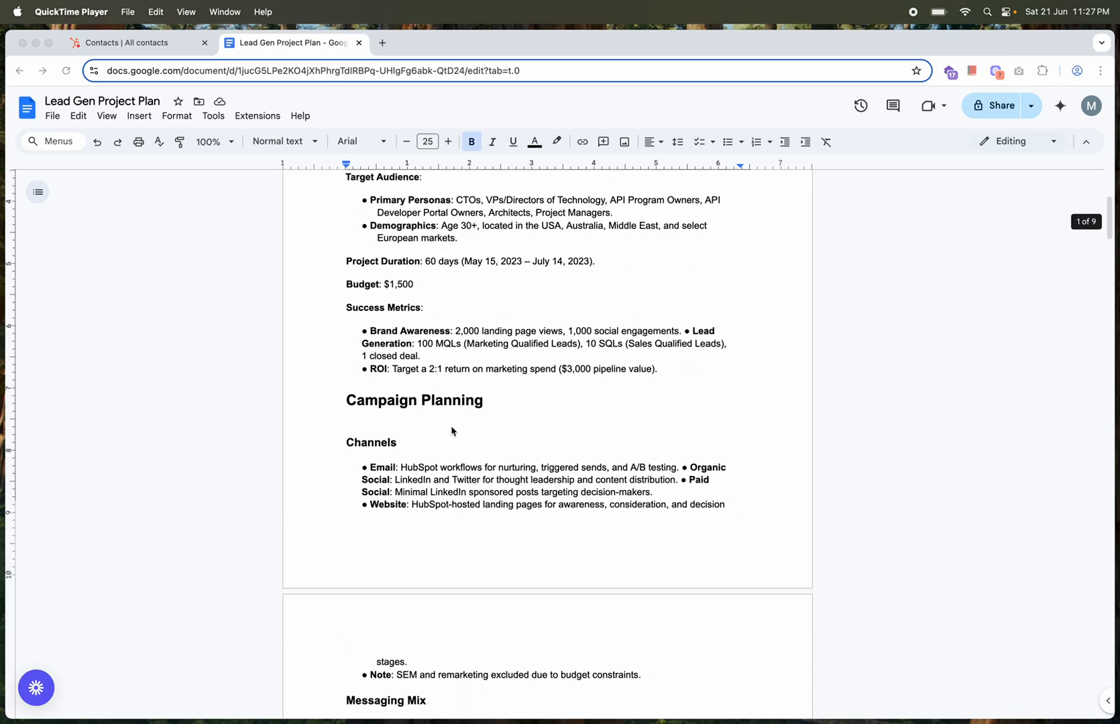
pyautogui.scroll(-4, 453, 430)
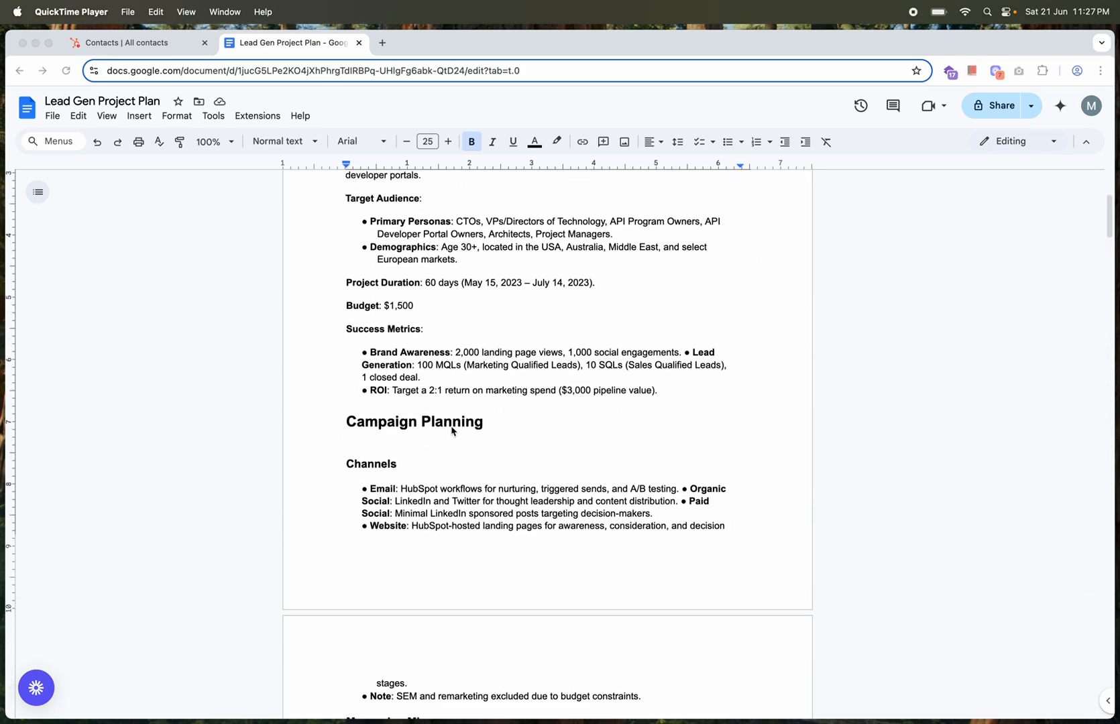
pyautogui.scroll(-6, 451, 430)
pyautogui.scroll(-13, 451, 431)
pyautogui.scroll(-5, 451, 430)
pyautogui.scroll(-5, 451, 430)
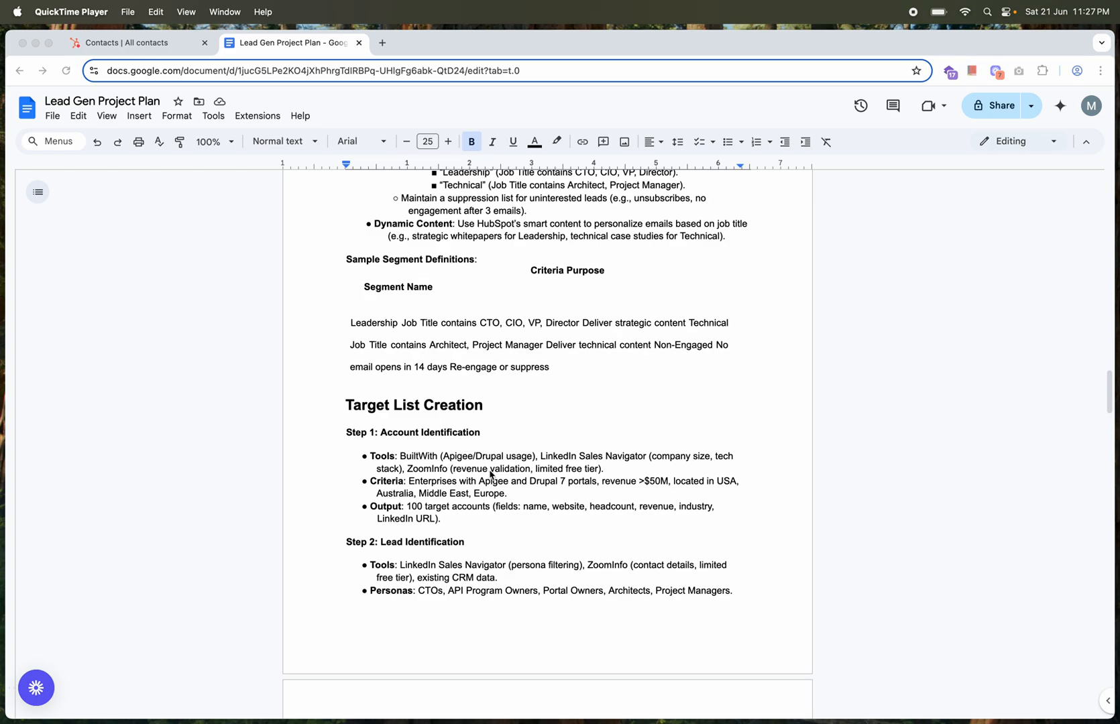
# Switch to the HubSpot contacts list and view the blank Create Contact form, closing it without adding a contact
pyautogui.click(145, 52)
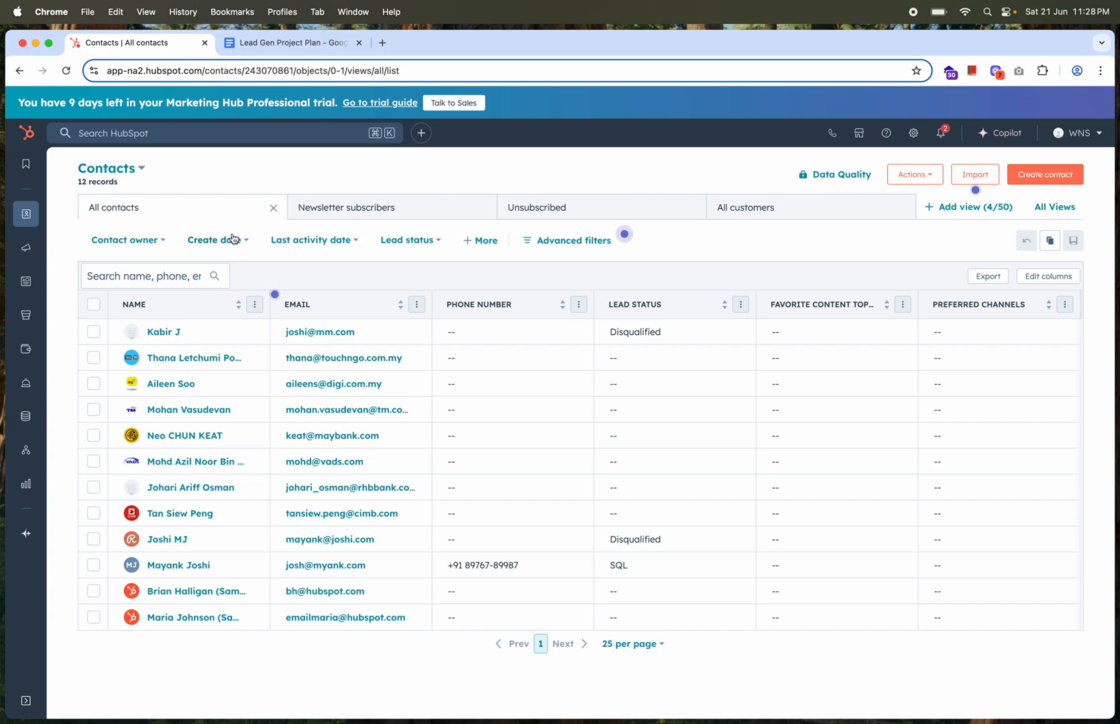
pyautogui.moveTo(24, 219)
pyautogui.click(1050, 175)
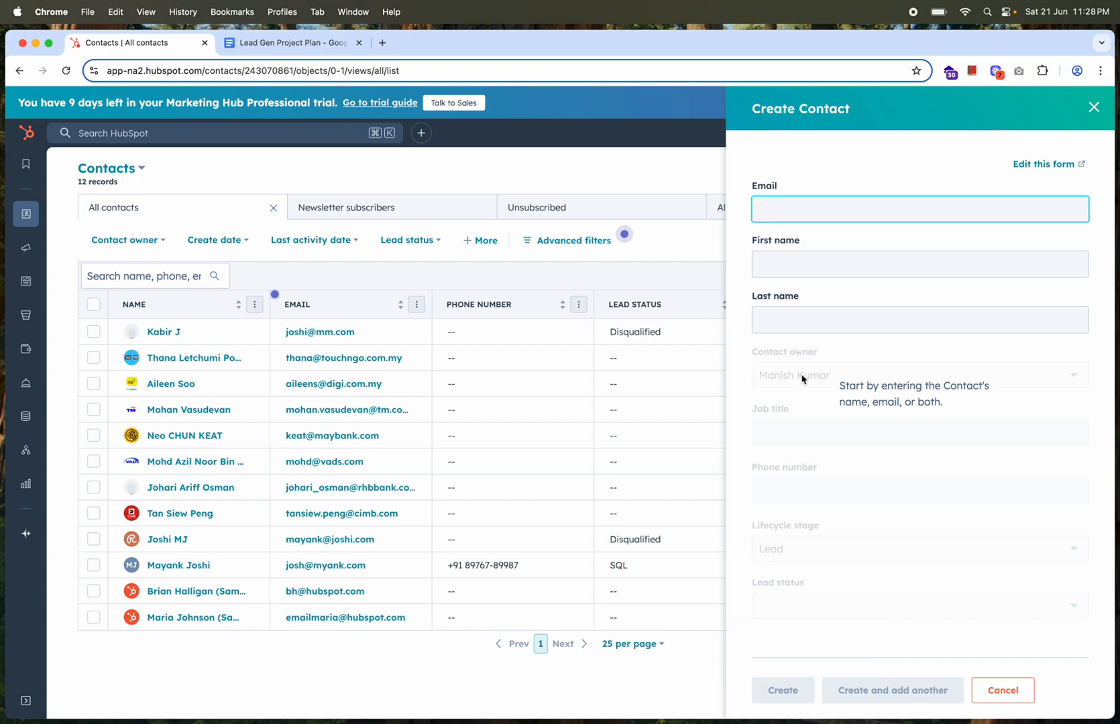
pyautogui.click(1093, 107)
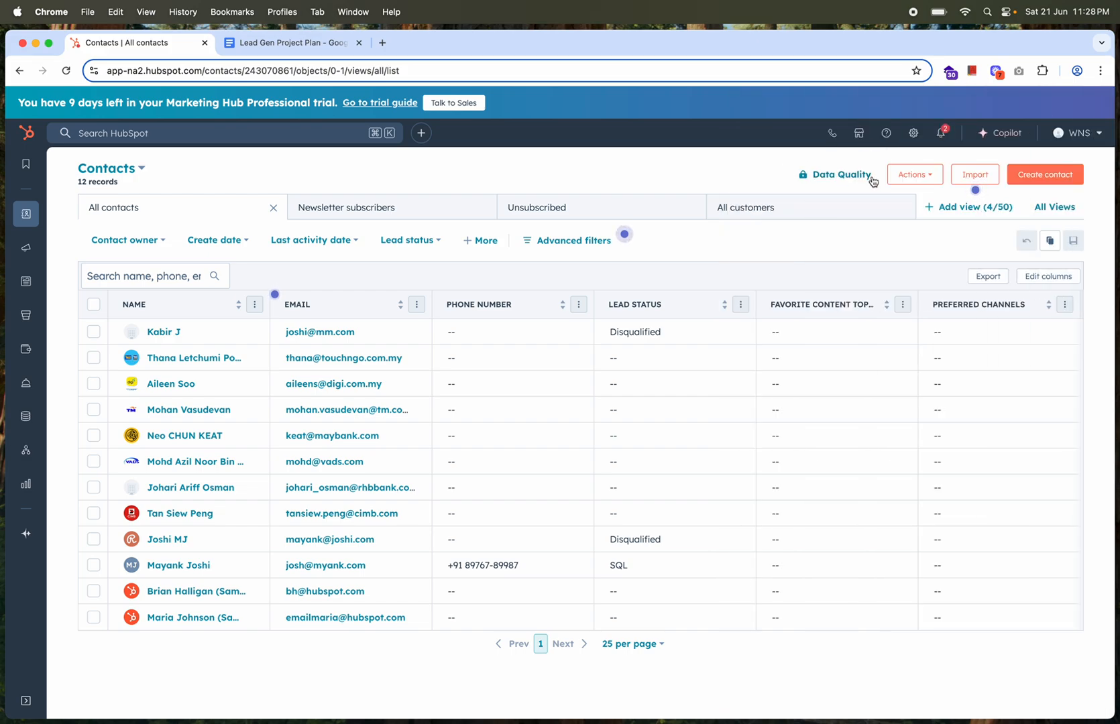
# Start a new CRM data import from a file and choose Contacts as the kind of data it holds
pyautogui.click(970, 177)
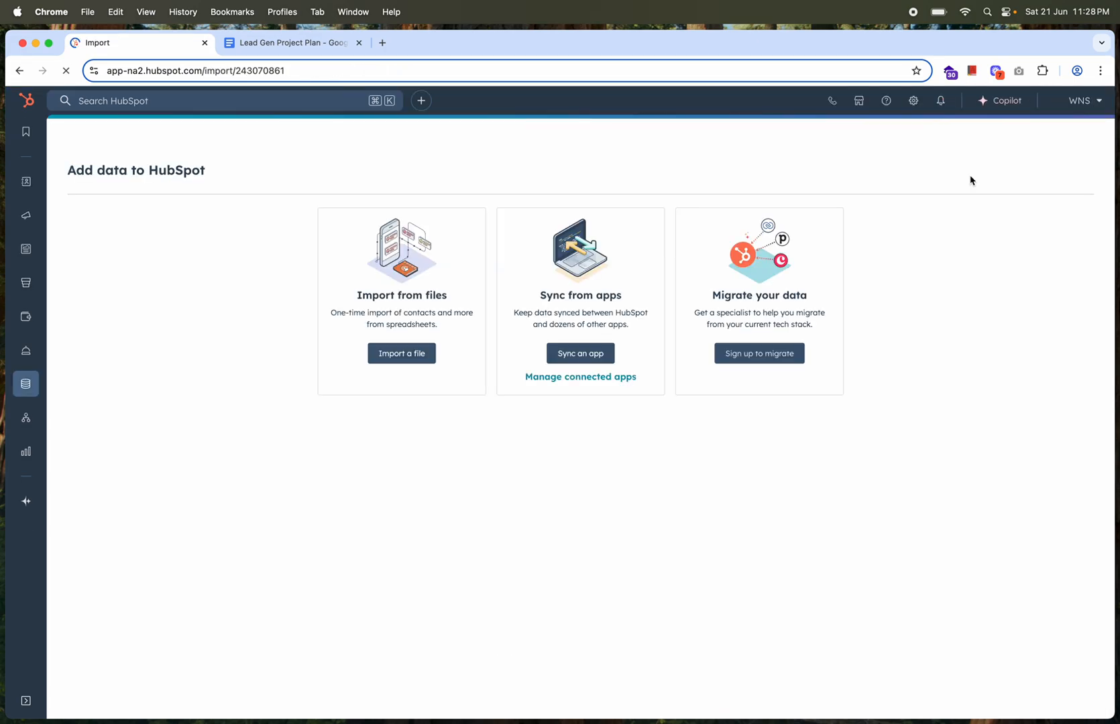
pyautogui.click(410, 361)
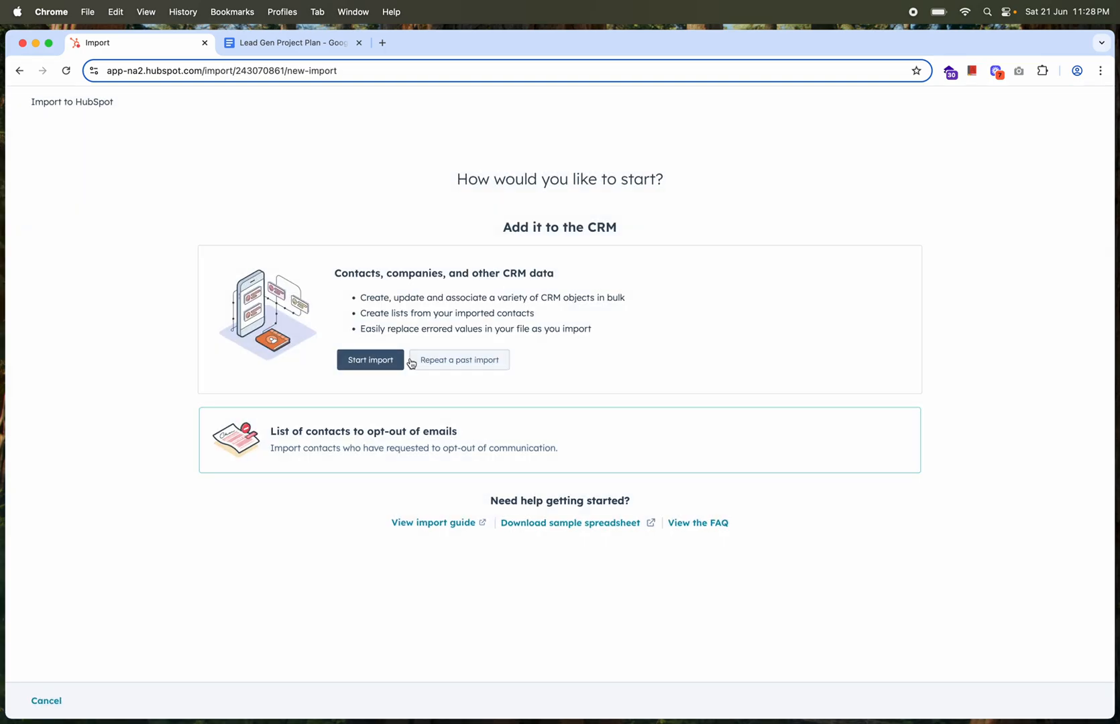
pyautogui.click(370, 360)
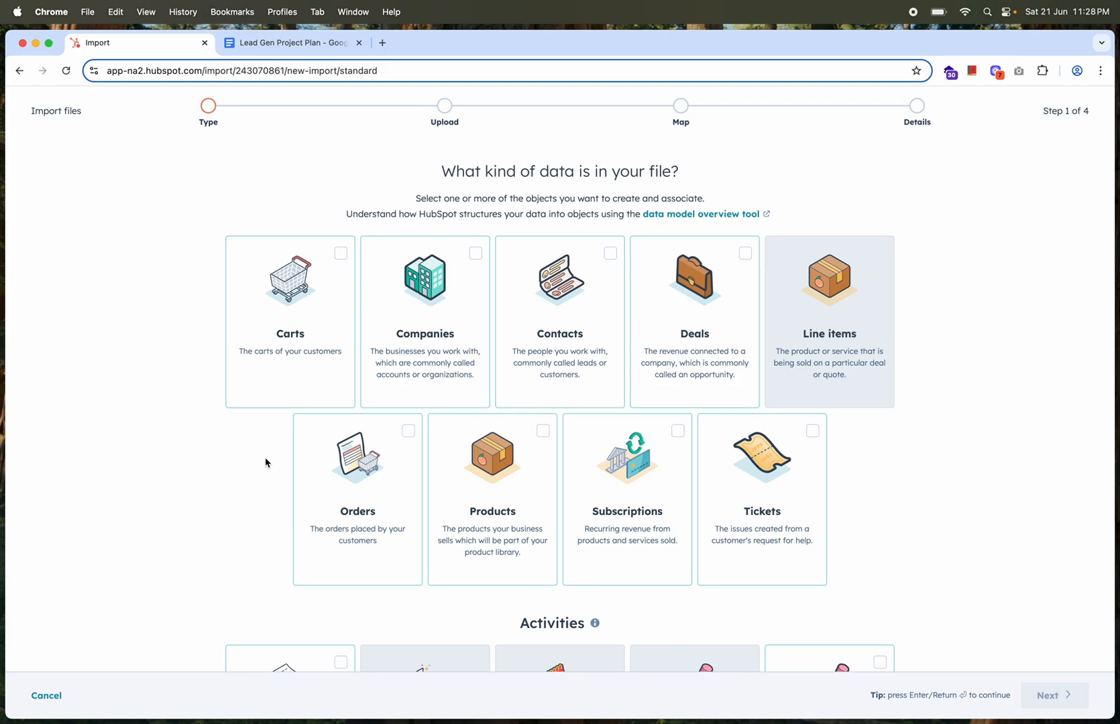
pyautogui.click(592, 325)
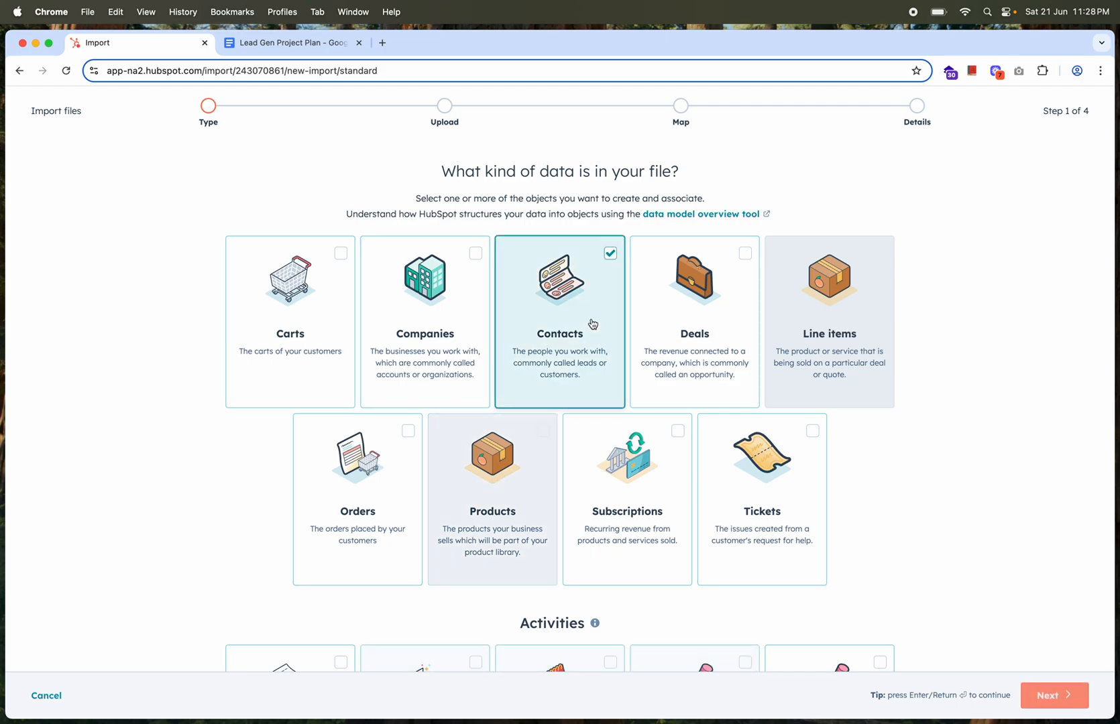
# Upload test.csv from the Downloads folder as the contacts file and continue to column mapping
pyautogui.click(1051, 697)
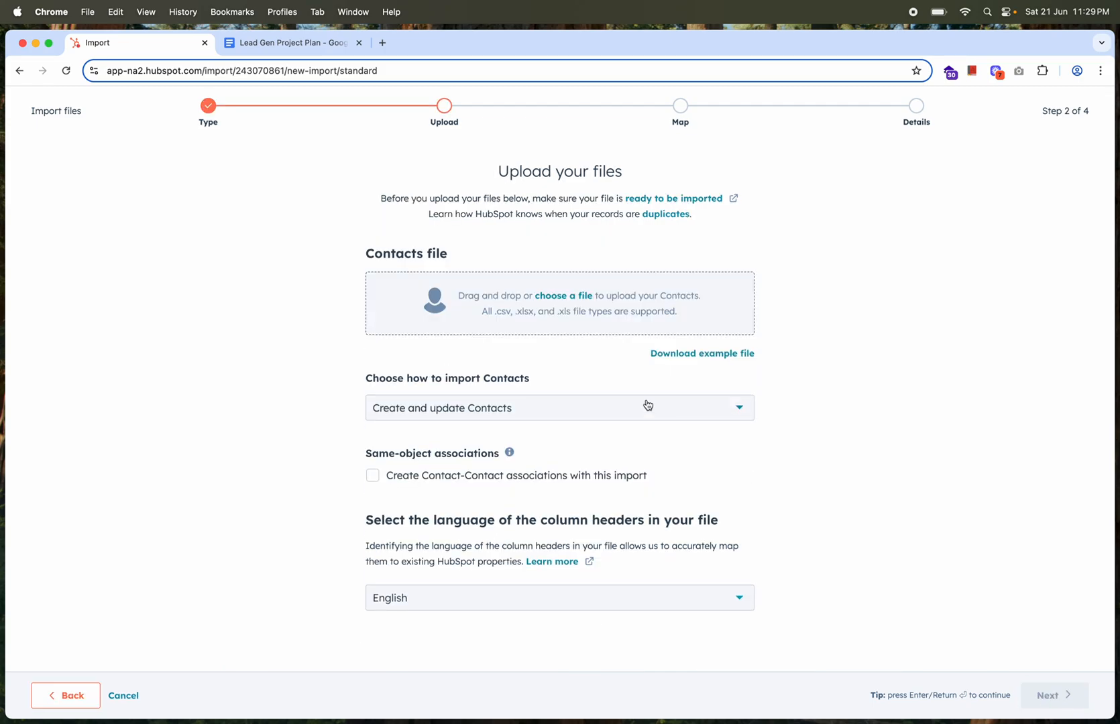
pyautogui.click(564, 297)
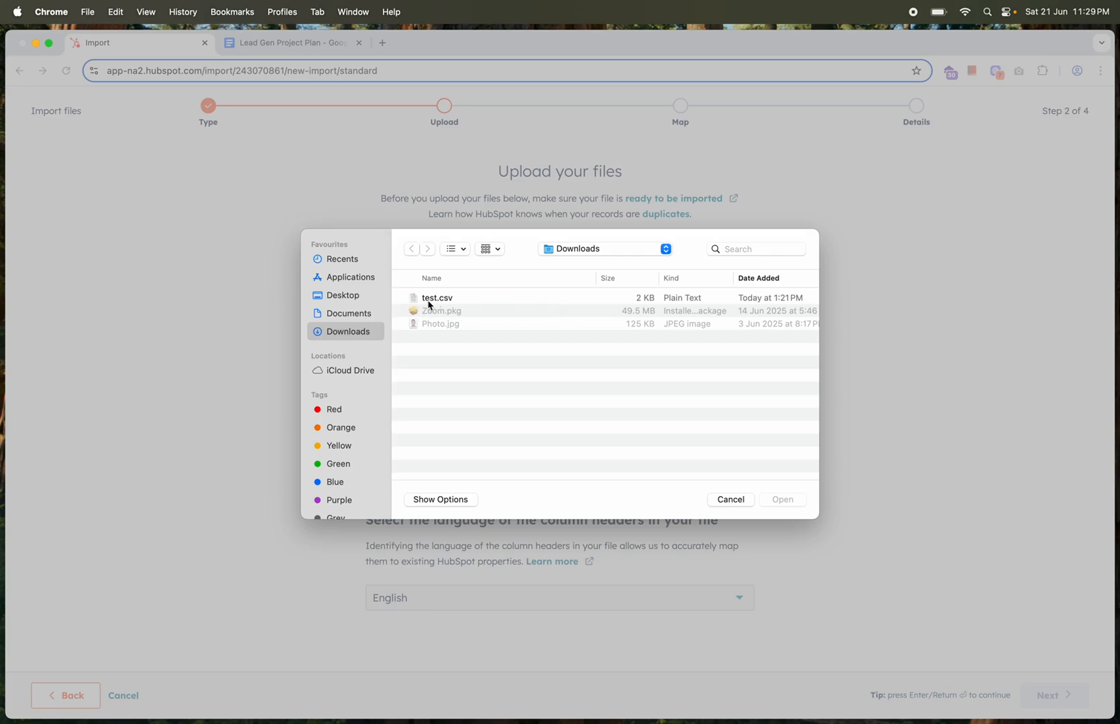
pyautogui.click(440, 305)
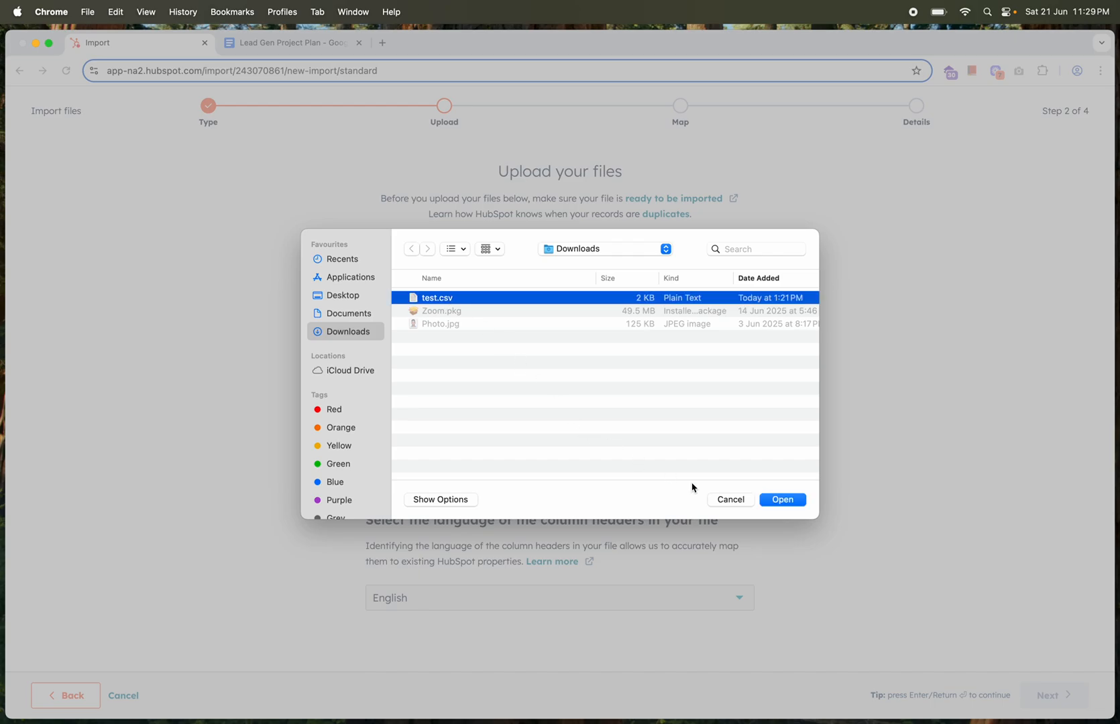
pyautogui.click(781, 502)
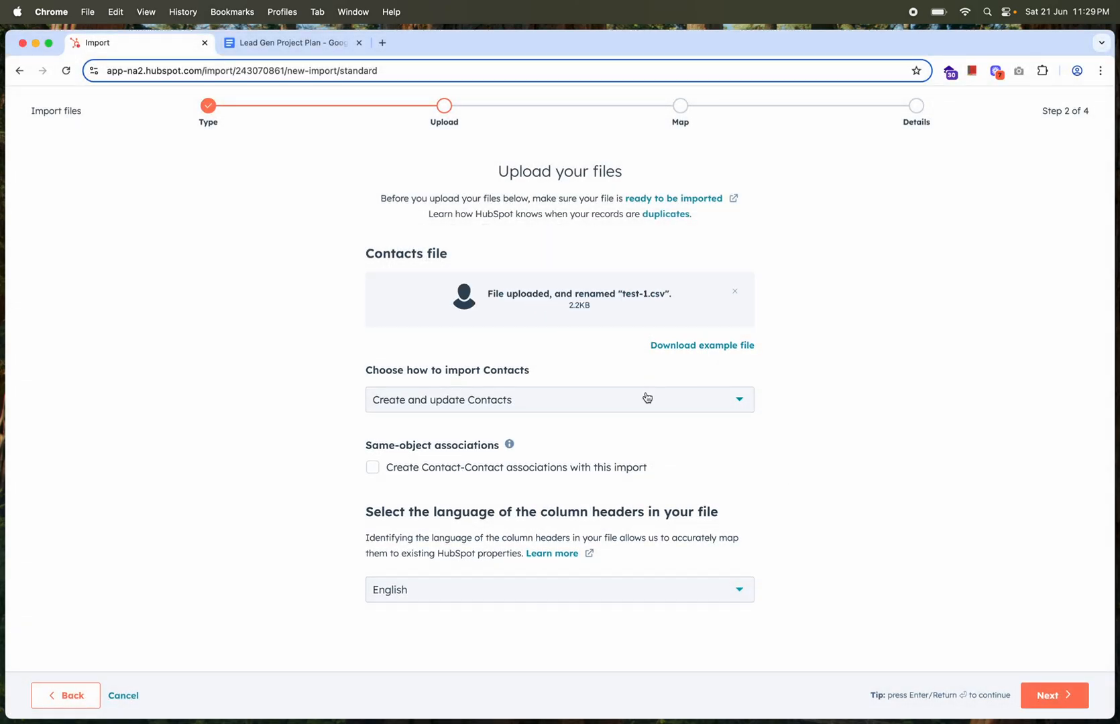
pyautogui.click(1037, 692)
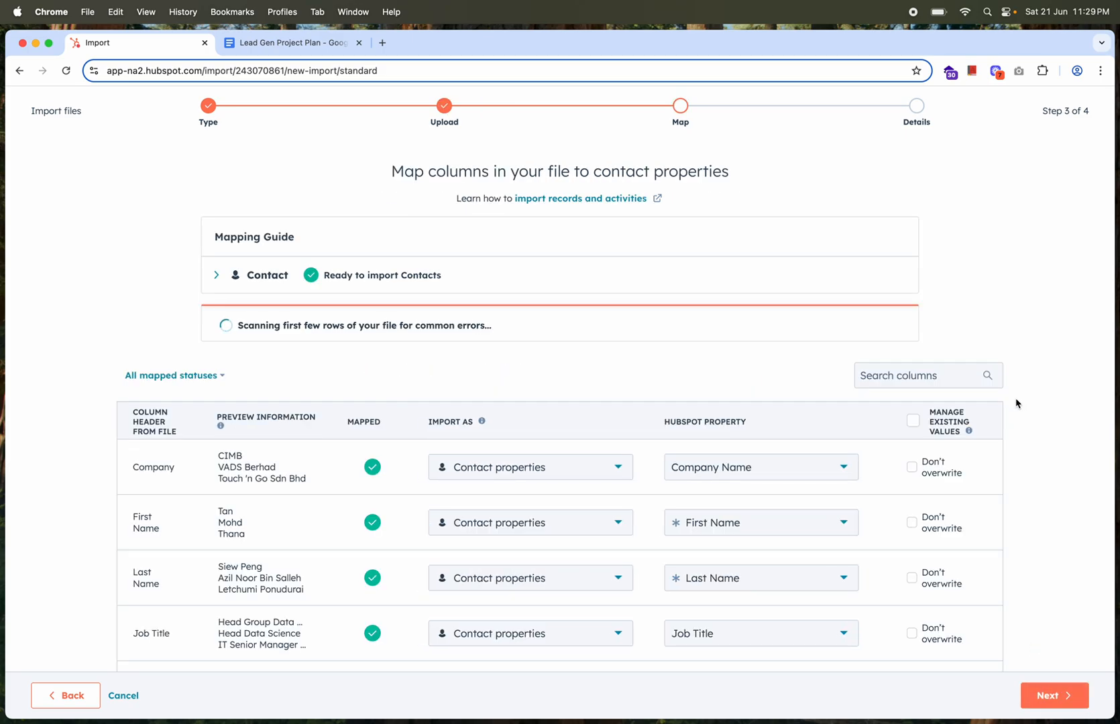
# Review how each file column, from Company to LinkedIn, maps to a contact property, including the property choices for Company
pyautogui.scroll(-2, 1016, 403)
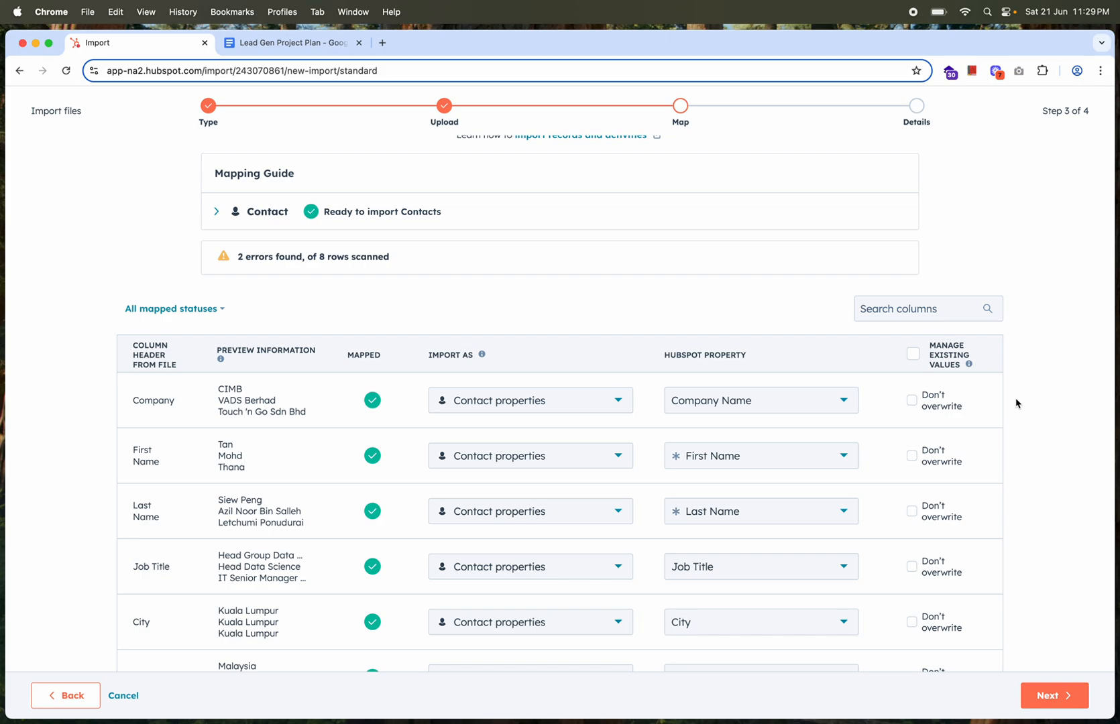
pyautogui.scroll(-4, 1016, 403)
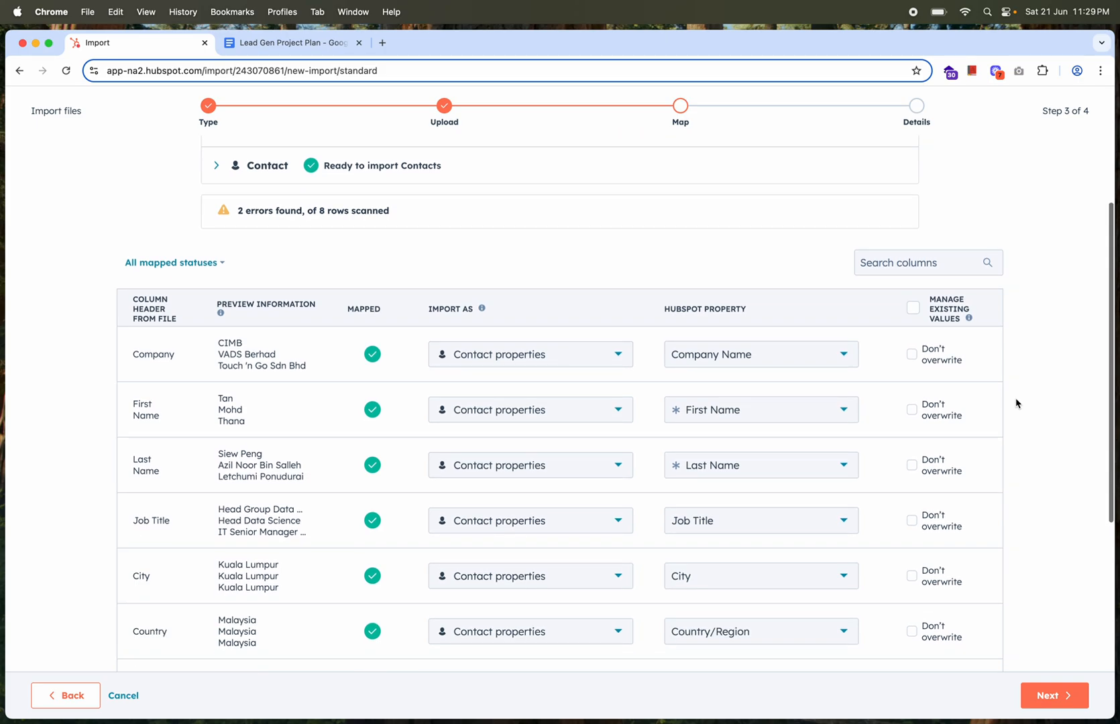
pyautogui.scroll(-1, 1016, 403)
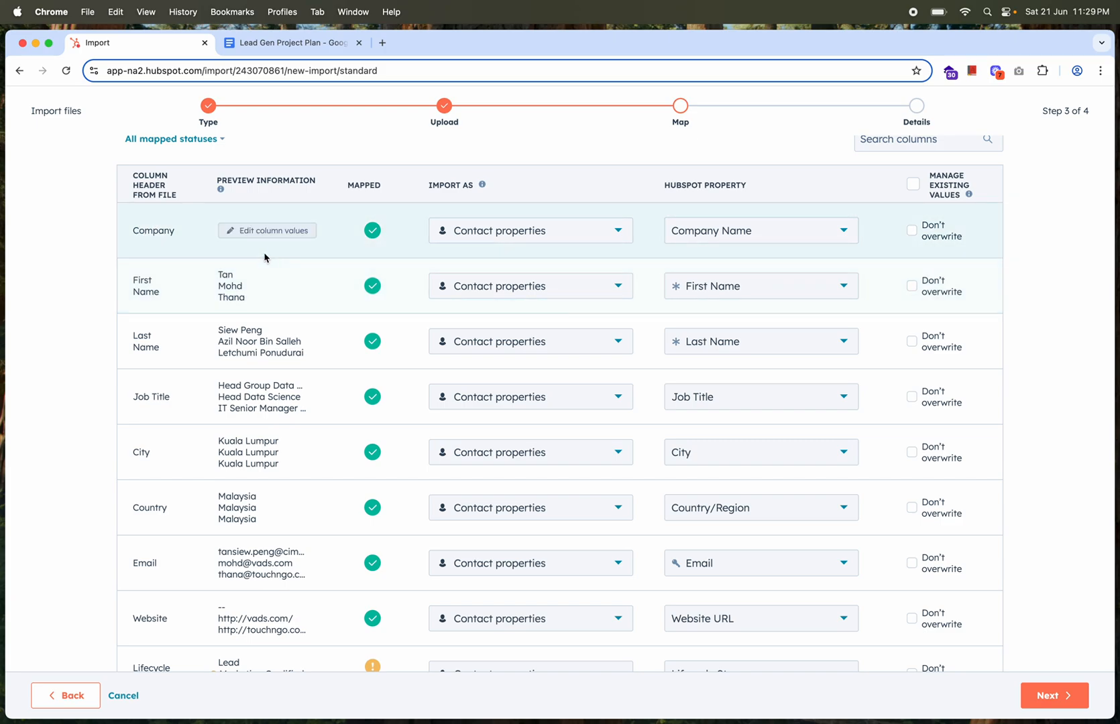
pyautogui.click(716, 235)
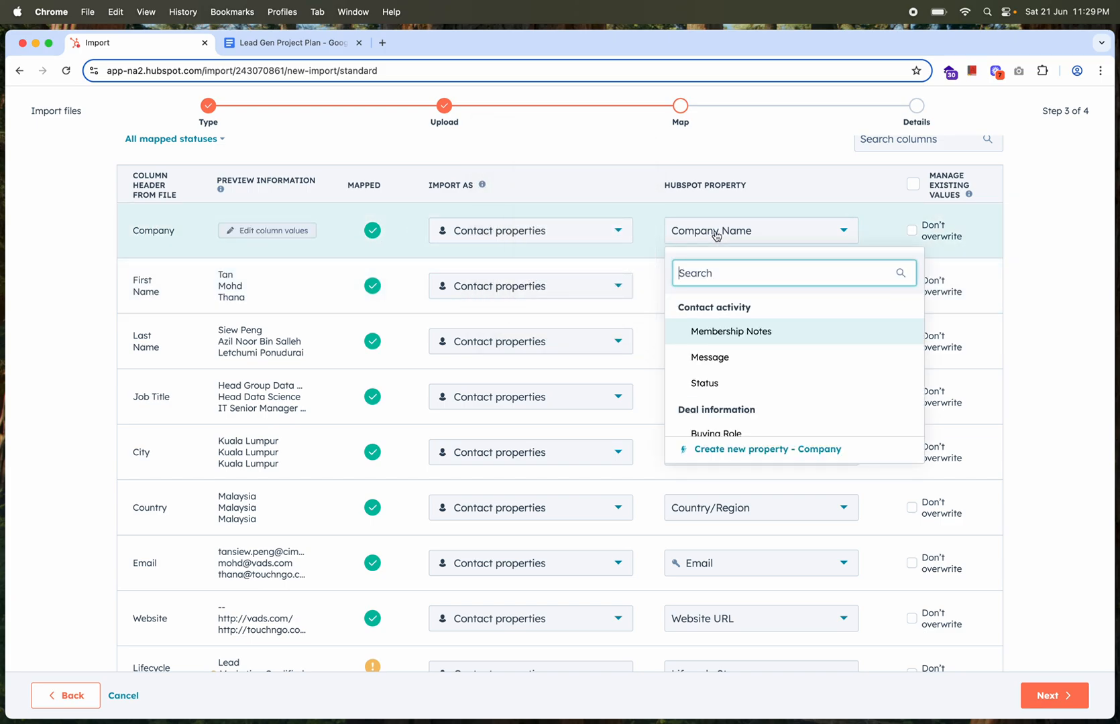
pyautogui.click(751, 153)
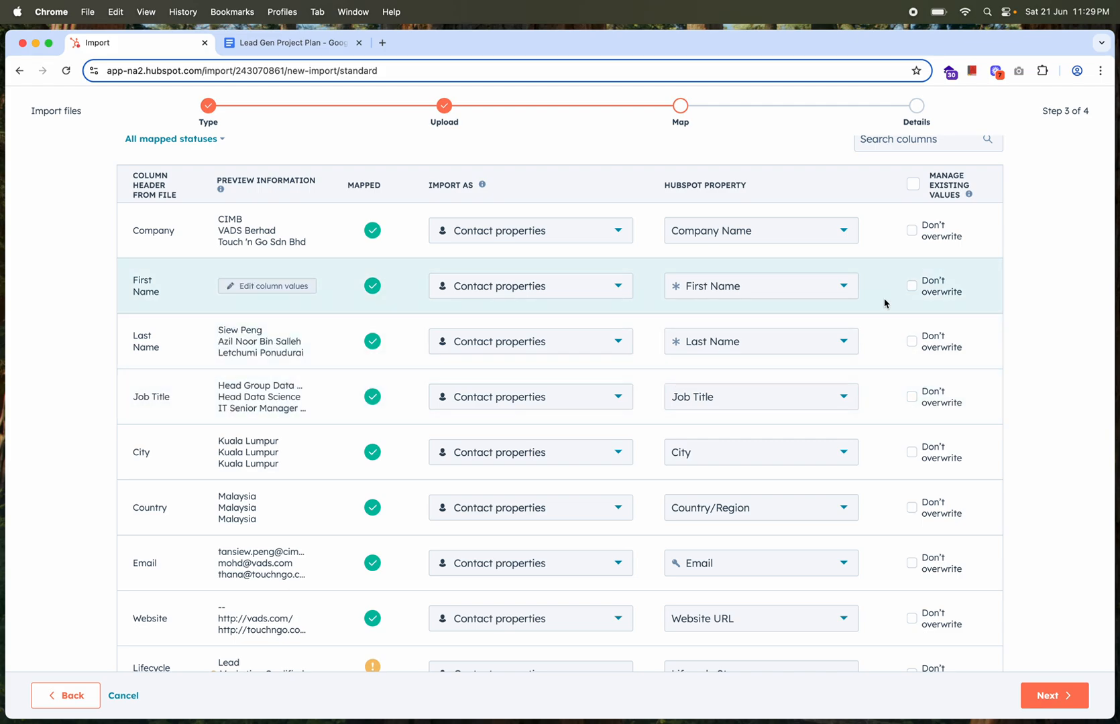
pyautogui.scroll(-1, 885, 369)
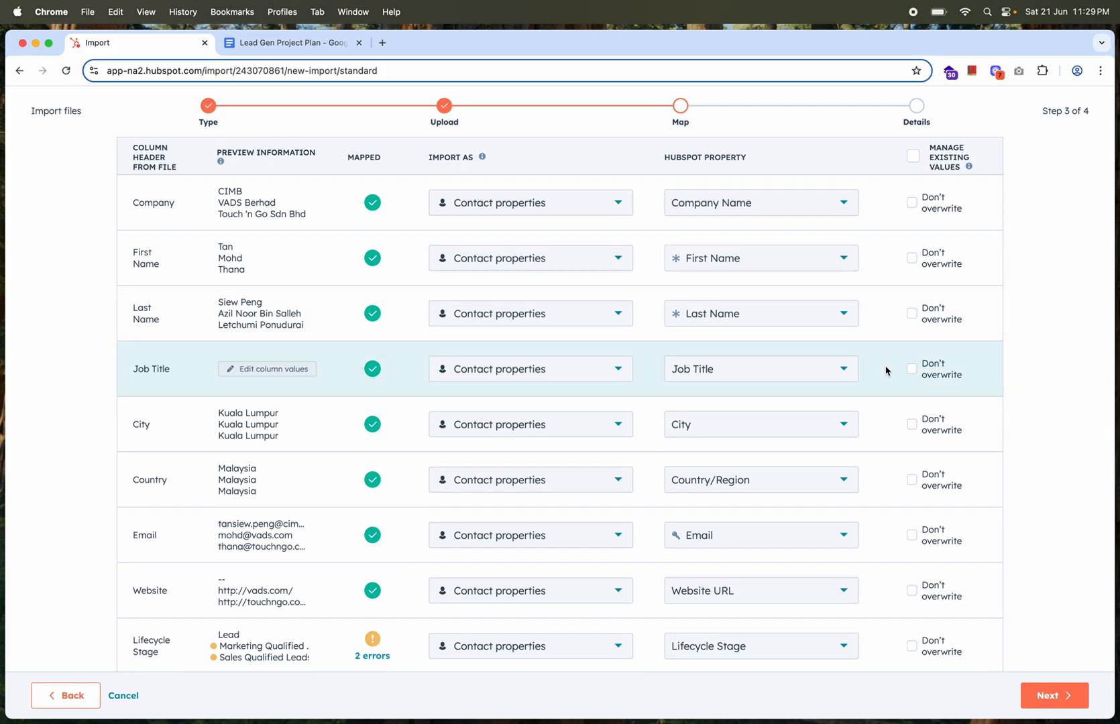
pyautogui.scroll(-3, 884, 369)
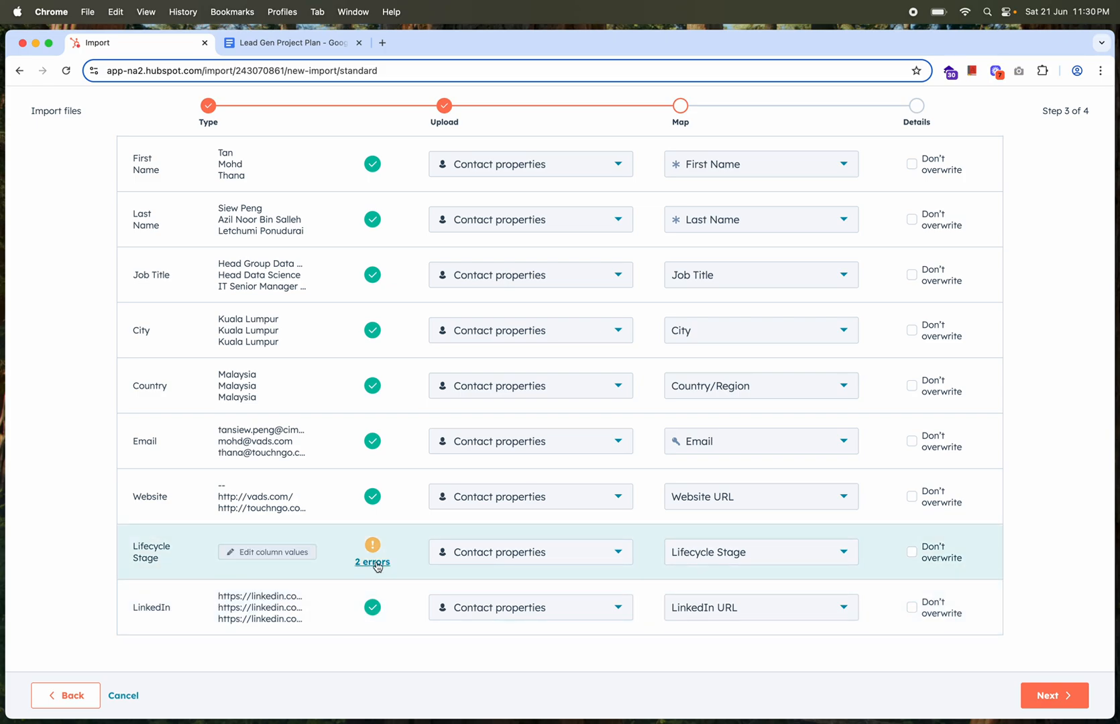
# Fix the Lifecycle Stage column errors by replacing the unmatched values with Marketing Qualified Lead and Sales Qualified Lead
pyautogui.click(374, 563)
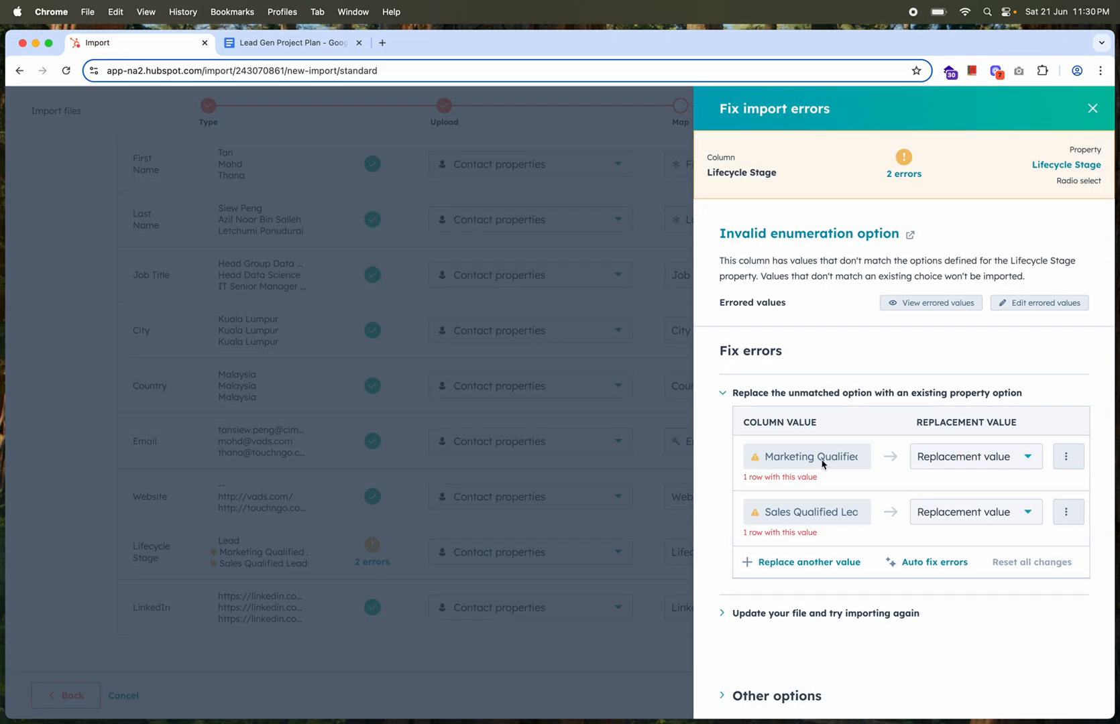
pyautogui.click(949, 458)
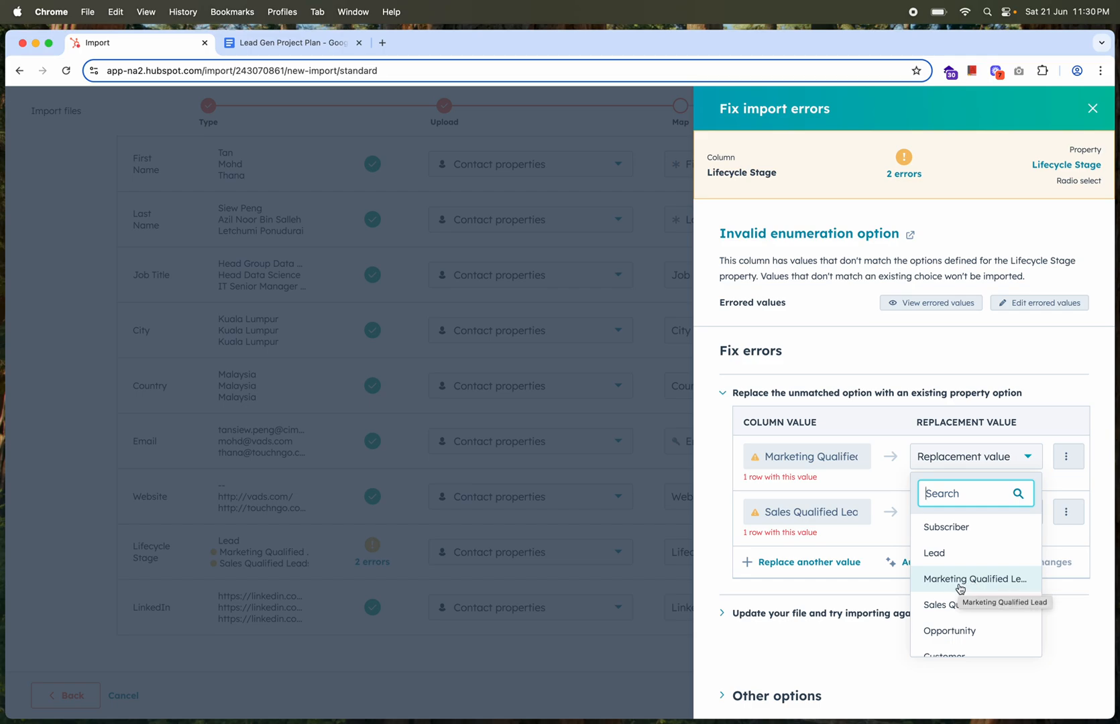
pyautogui.click(960, 587)
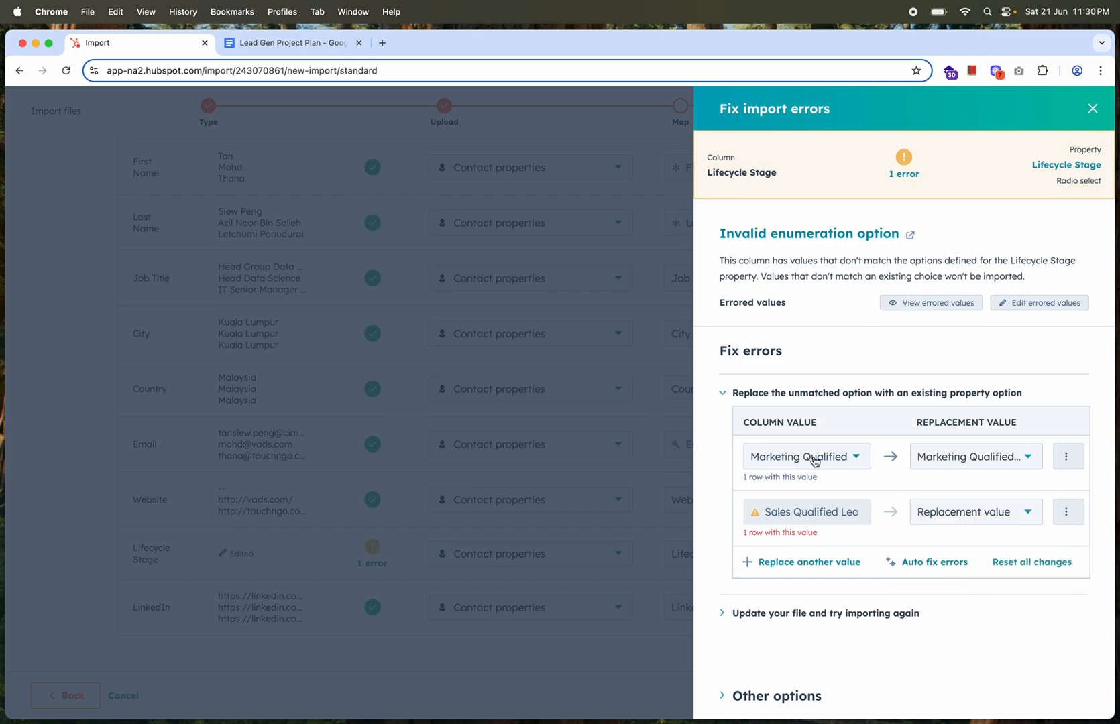
pyautogui.click(959, 521)
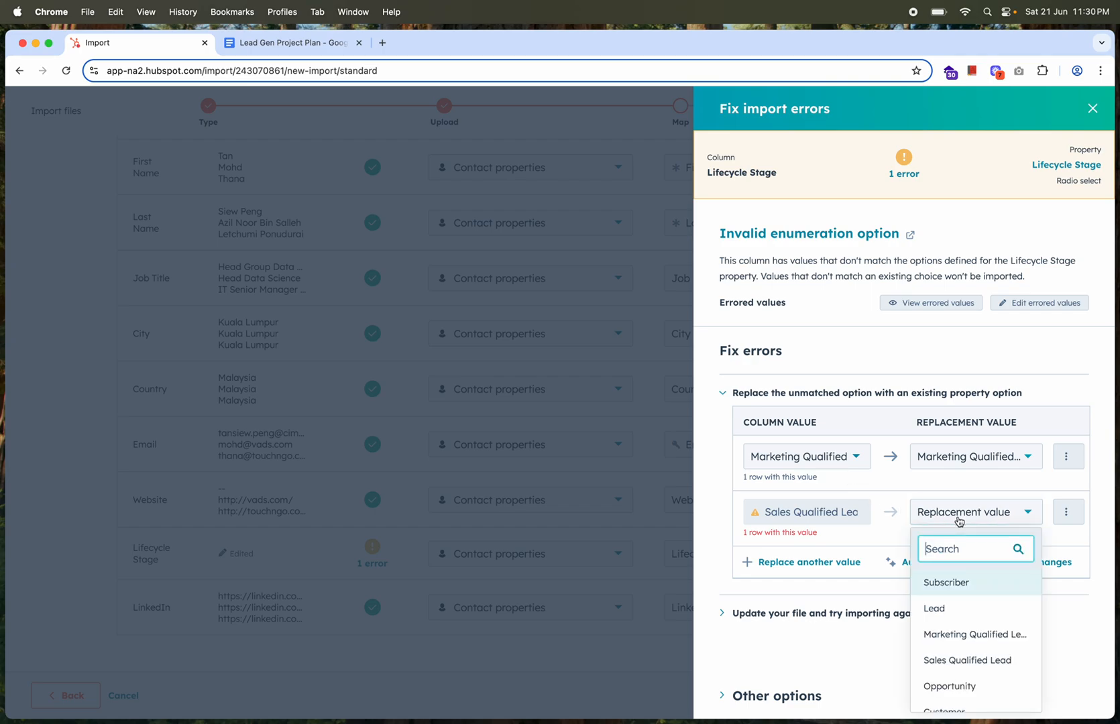
pyautogui.click(962, 659)
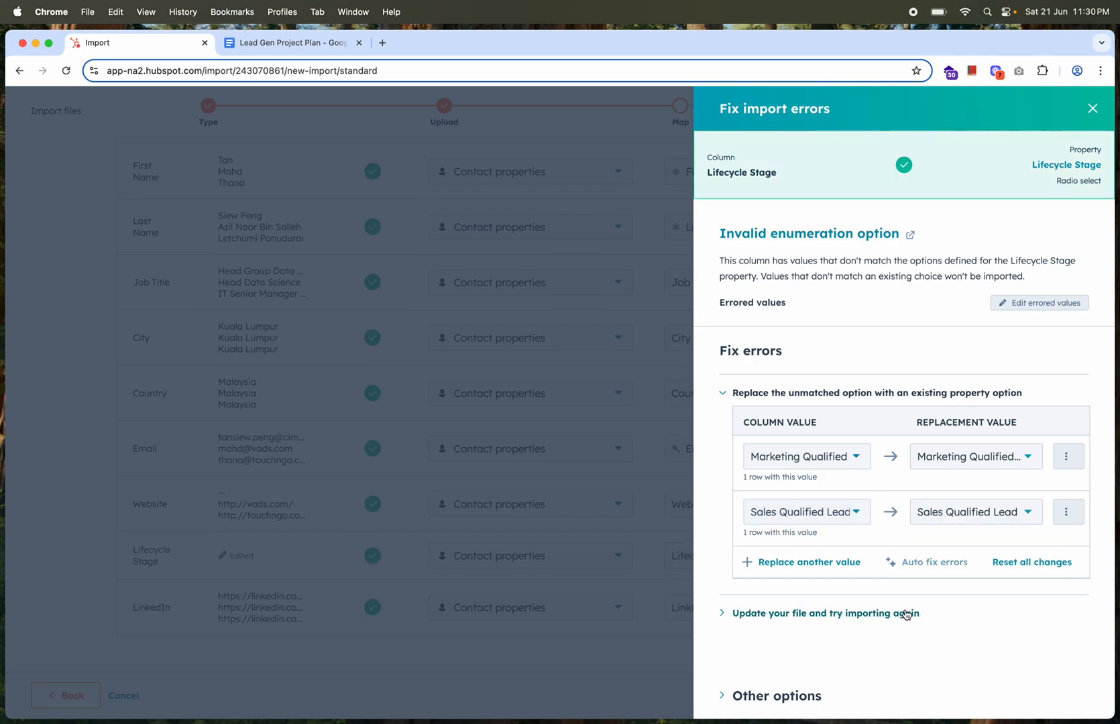
pyautogui.click(1092, 108)
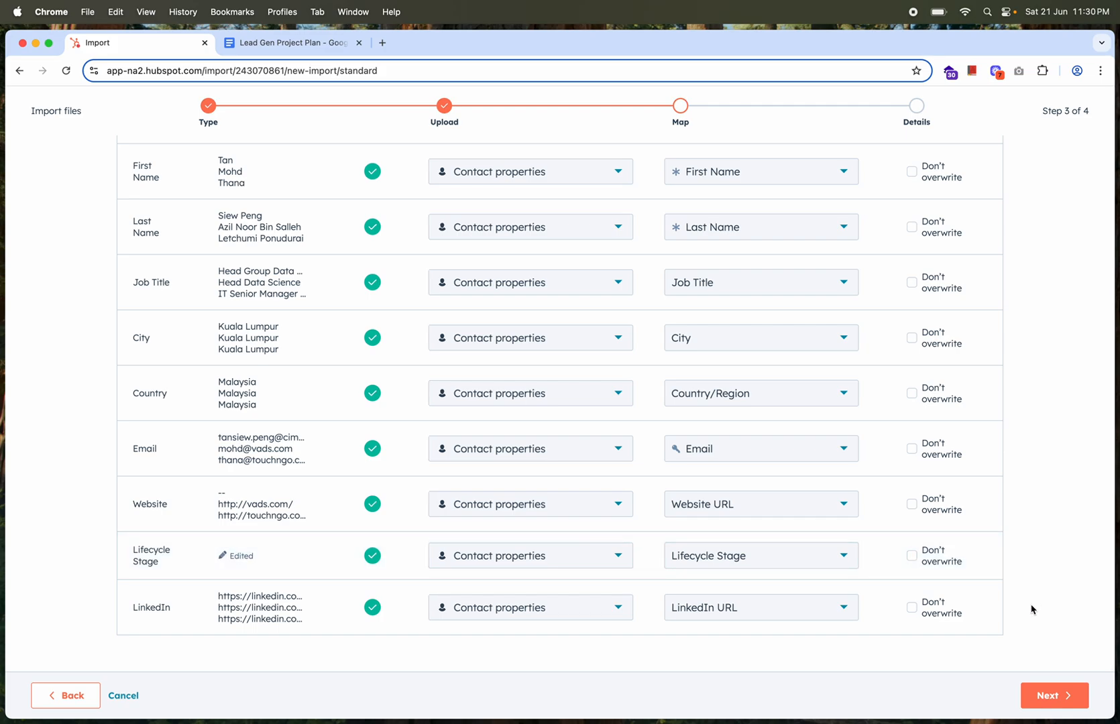
# Name the import 2023-Q2-drupal-project, accept the contact-permission statement and finish the import
pyautogui.click(1066, 690)
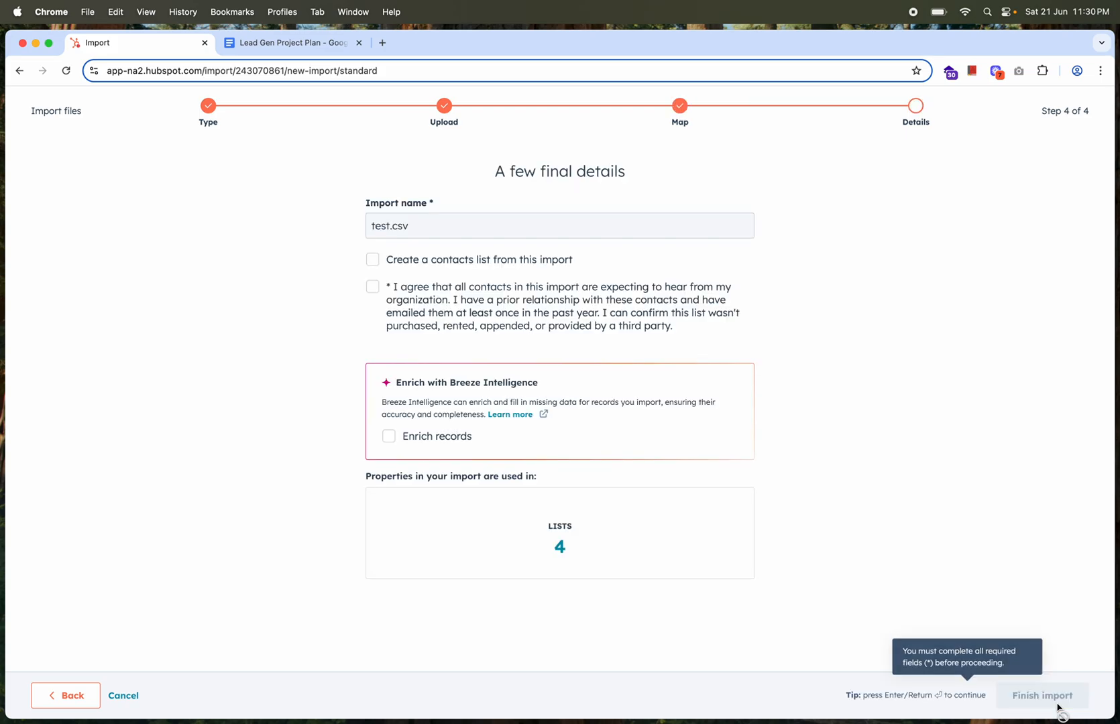
pyautogui.doubleClick(443, 219)
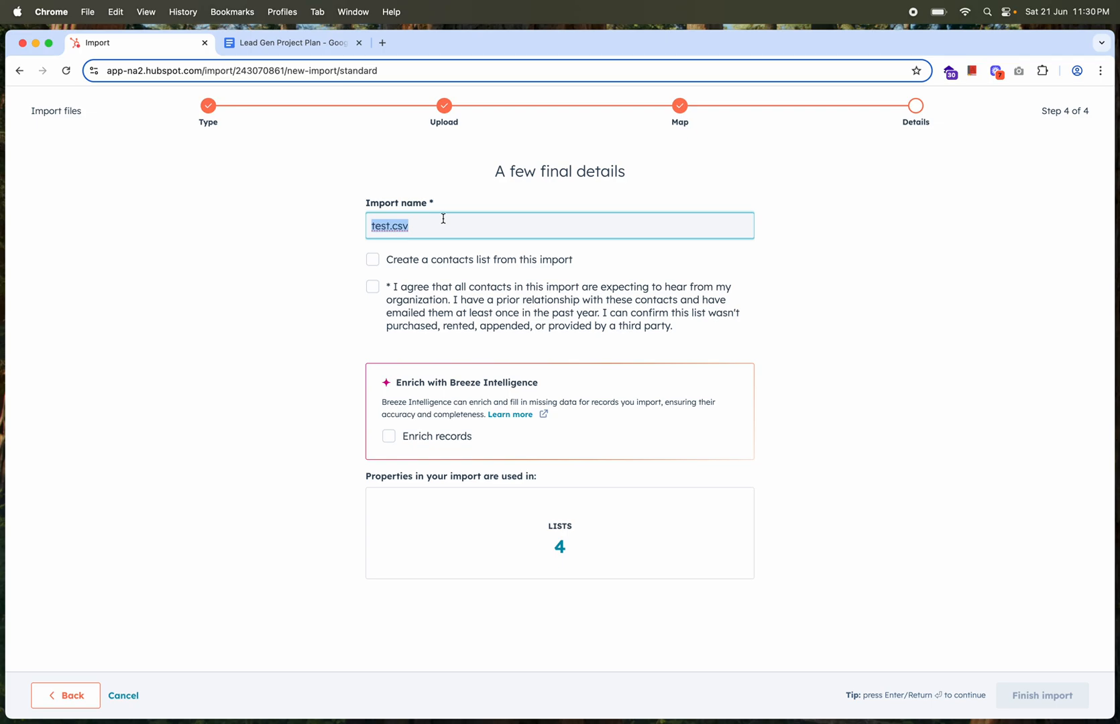
pyautogui.press('BackSpace')
pyautogui.write('2023-Q2-drupal-project')
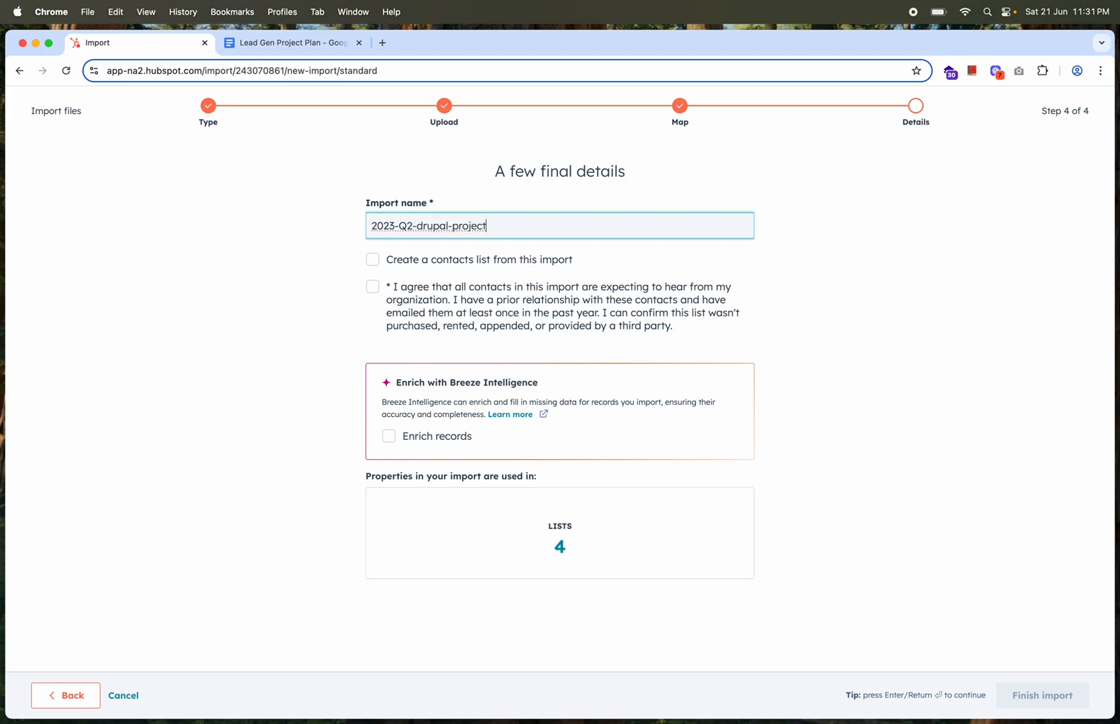
pyautogui.click(374, 289)
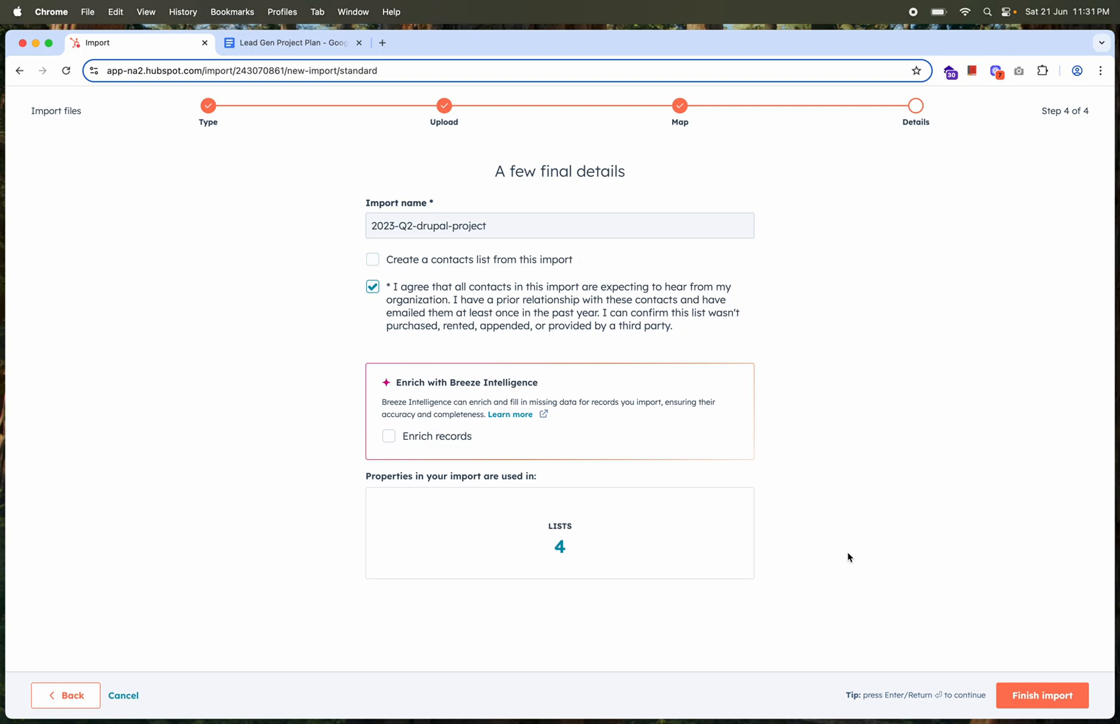
pyautogui.click(1028, 698)
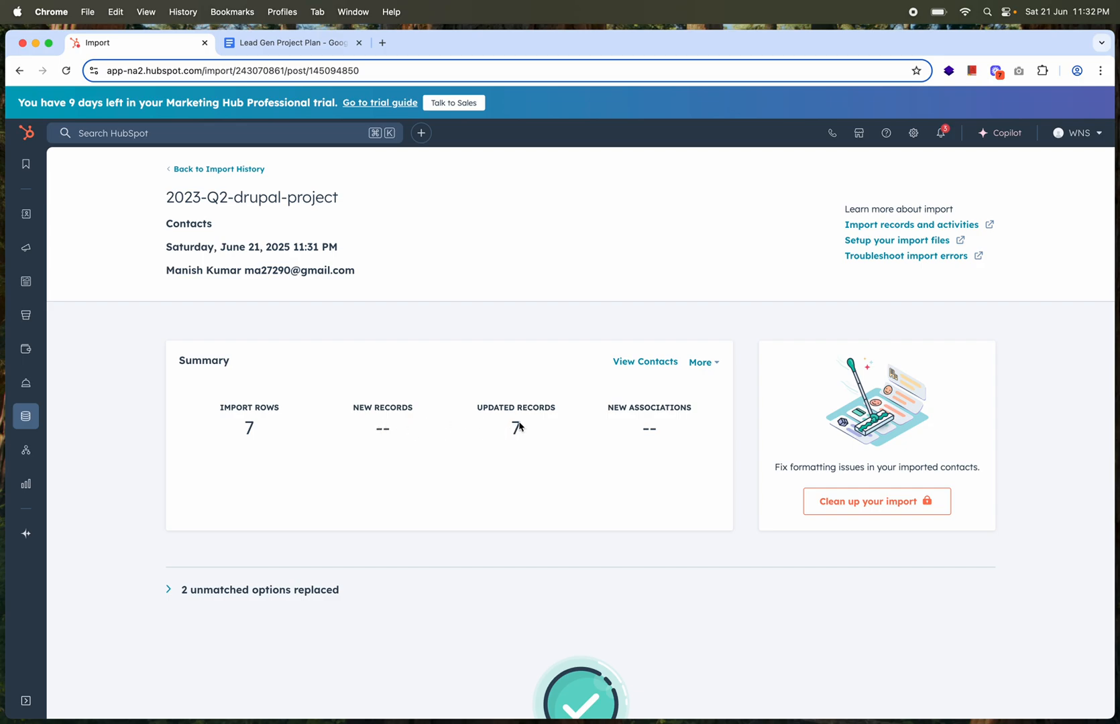
# View the contacts of the 2023-Q2-drupal-project import from the import history, and check the Leadership segment criteria in the project plan
pyautogui.click(226, 170)
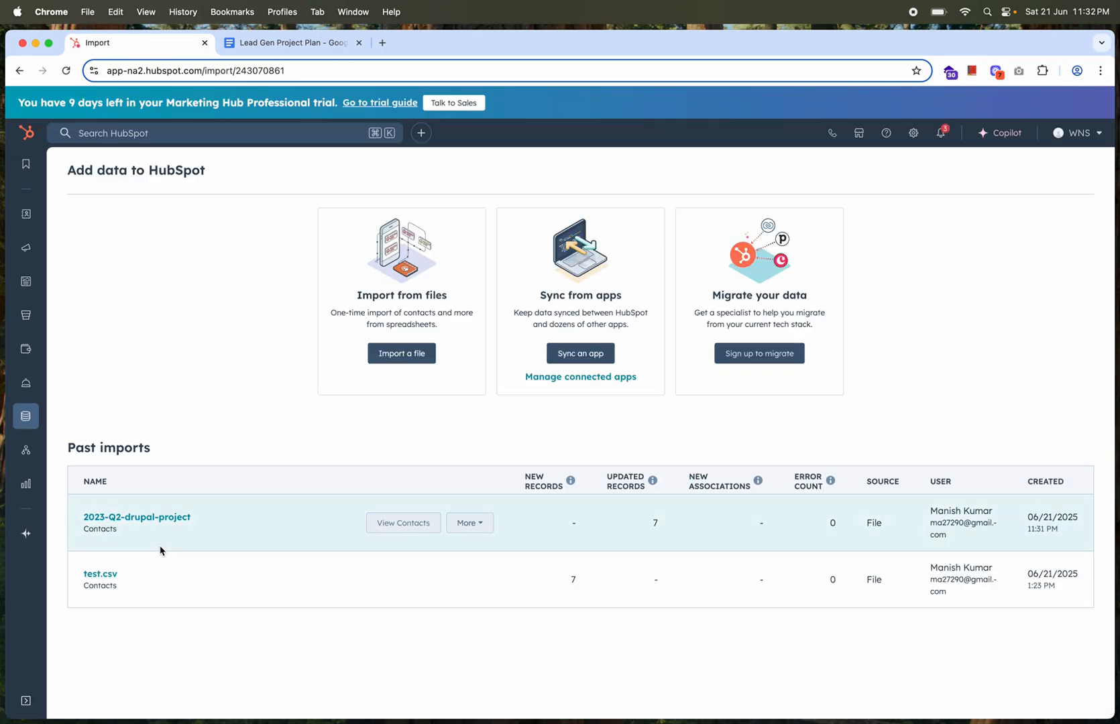
pyautogui.click(407, 527)
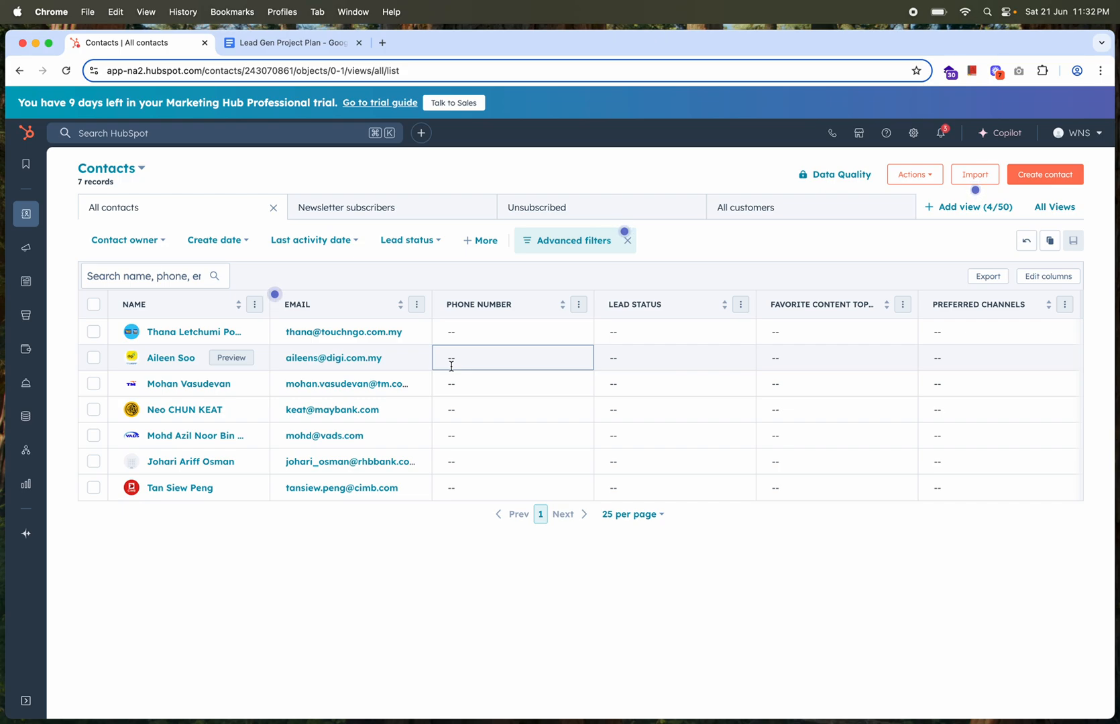
pyautogui.click(295, 42)
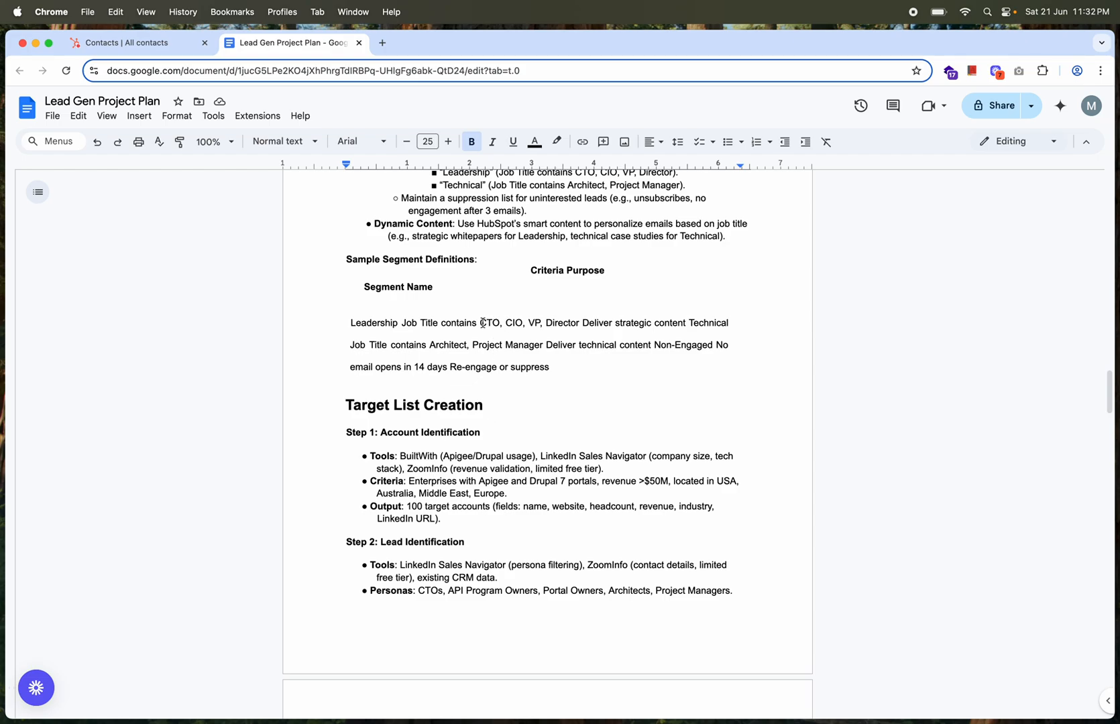
pyautogui.moveTo(483, 323); pyautogui.dragTo(487, 323)
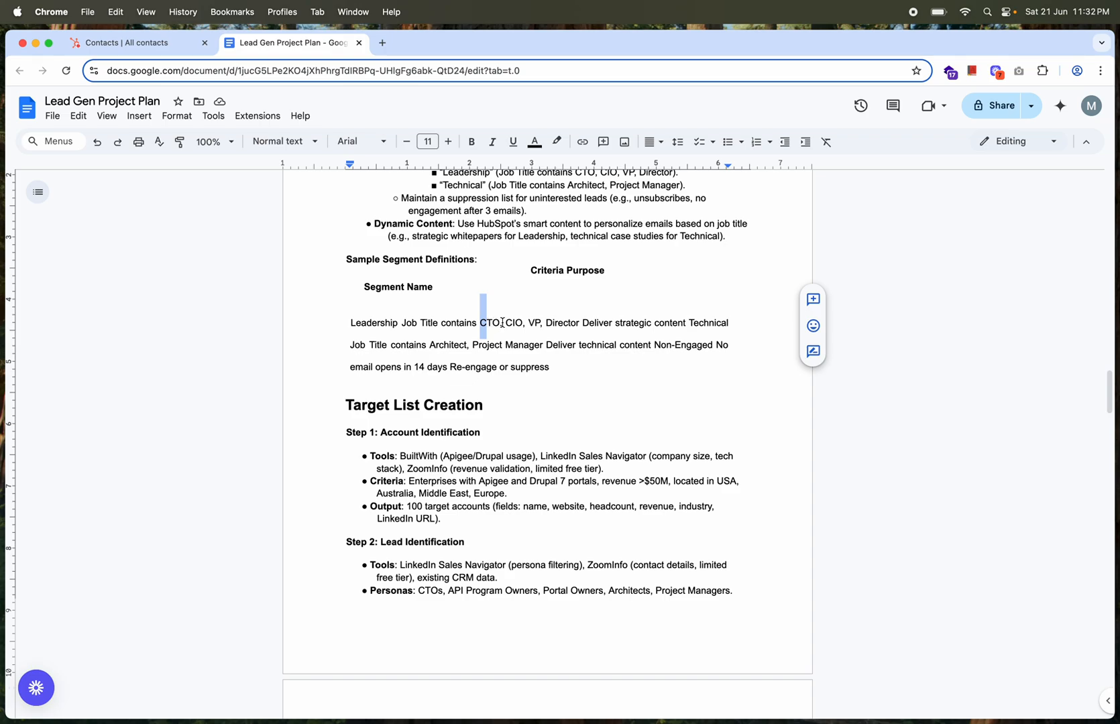
# Return to HubSpot and start a new contact-based list from the CRM lists page
pyautogui.click(143, 44)
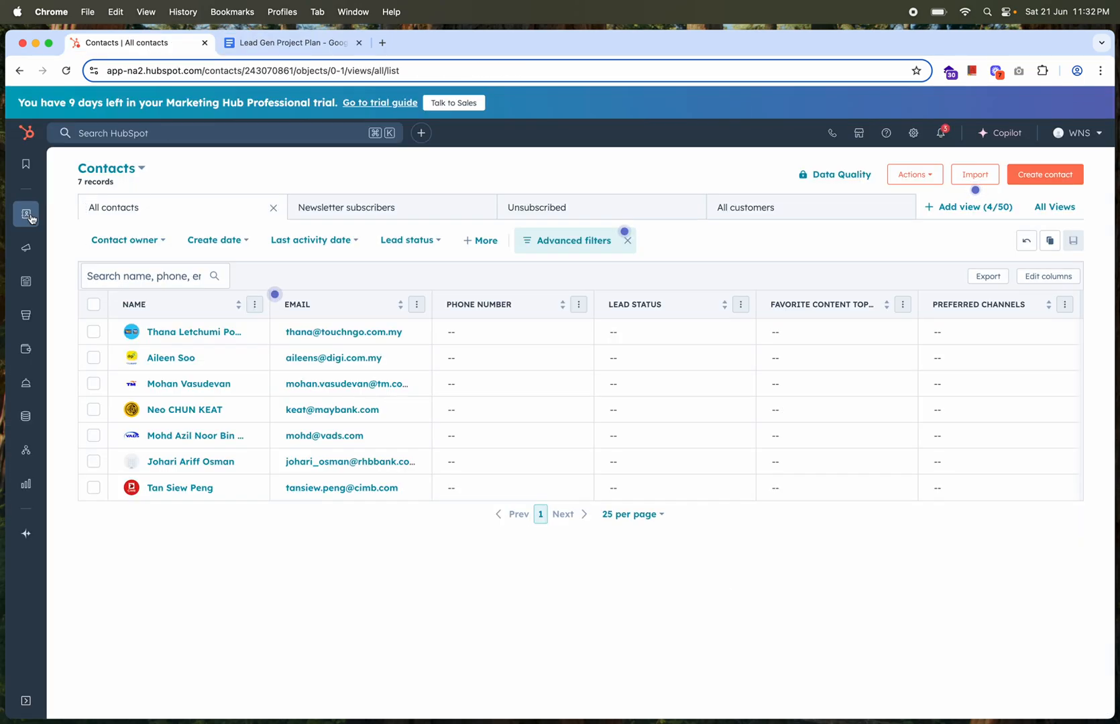
pyautogui.moveTo(31, 217)
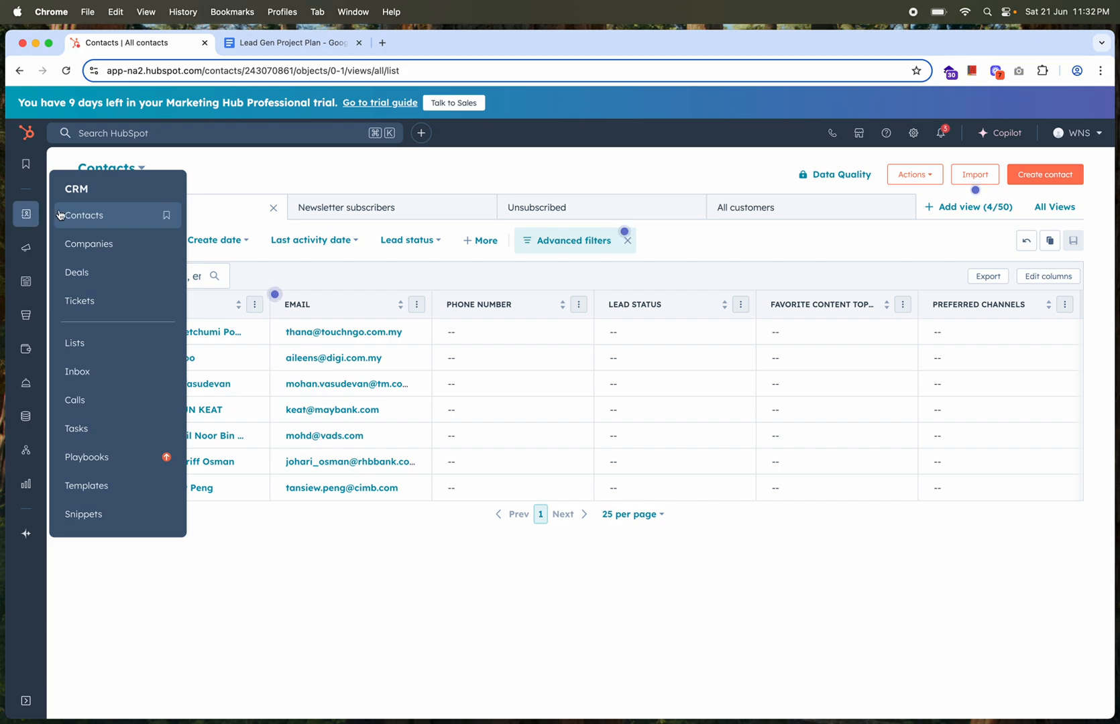
pyautogui.click(79, 344)
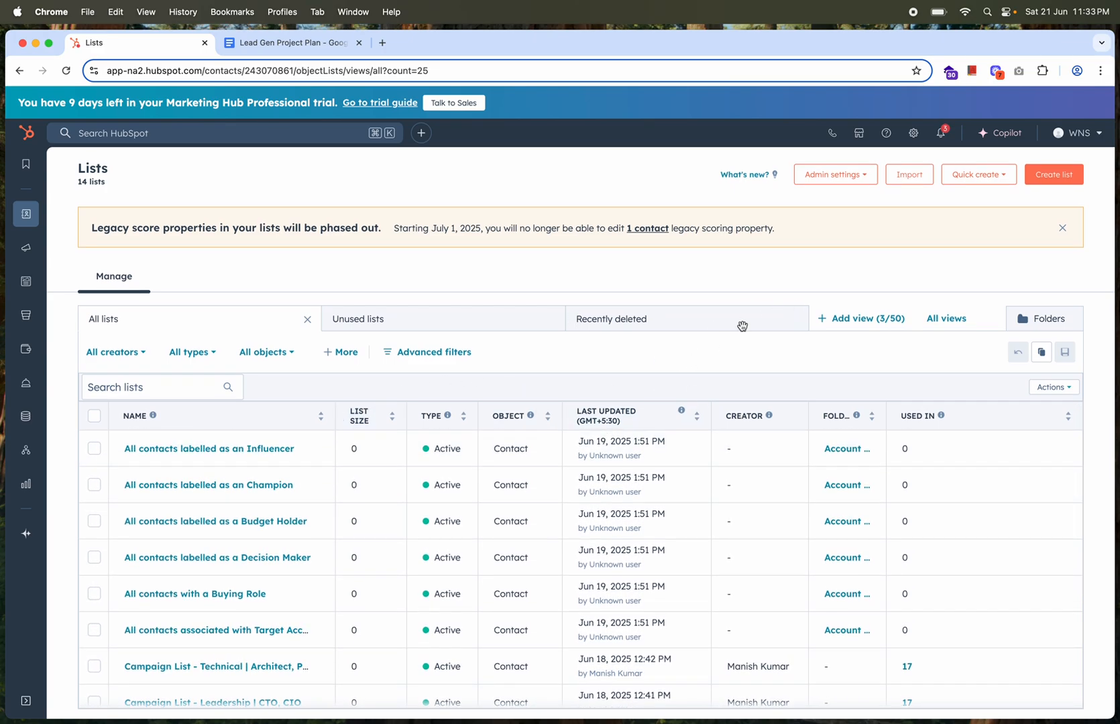
pyautogui.click(1054, 178)
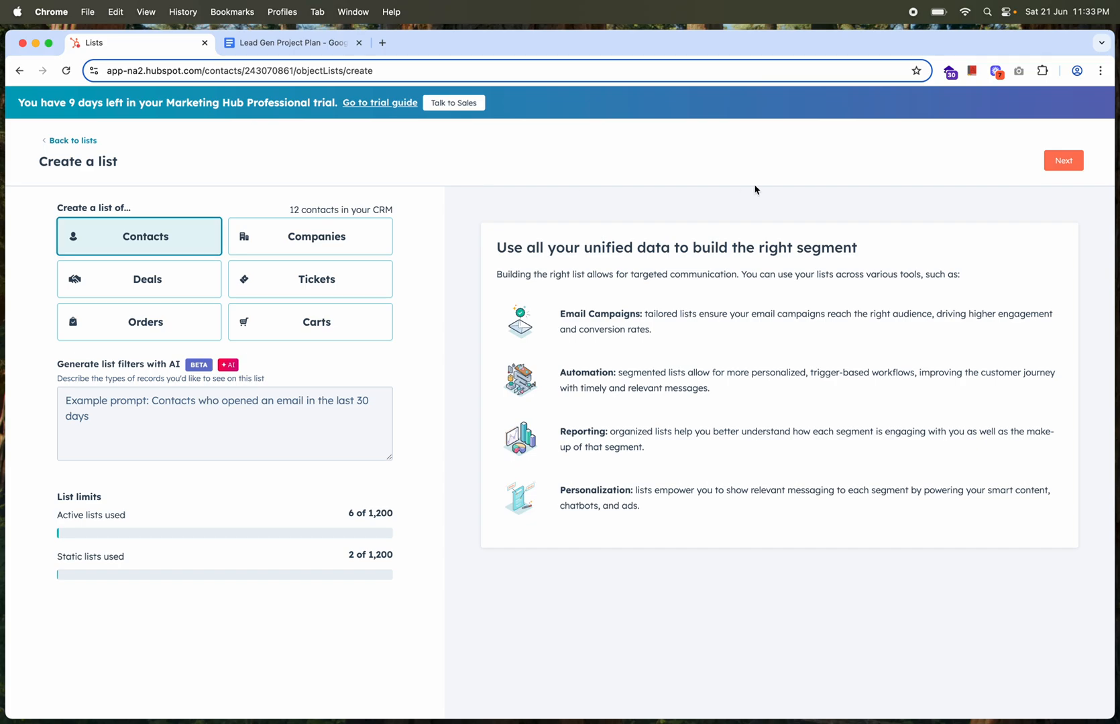
pyautogui.click(1065, 165)
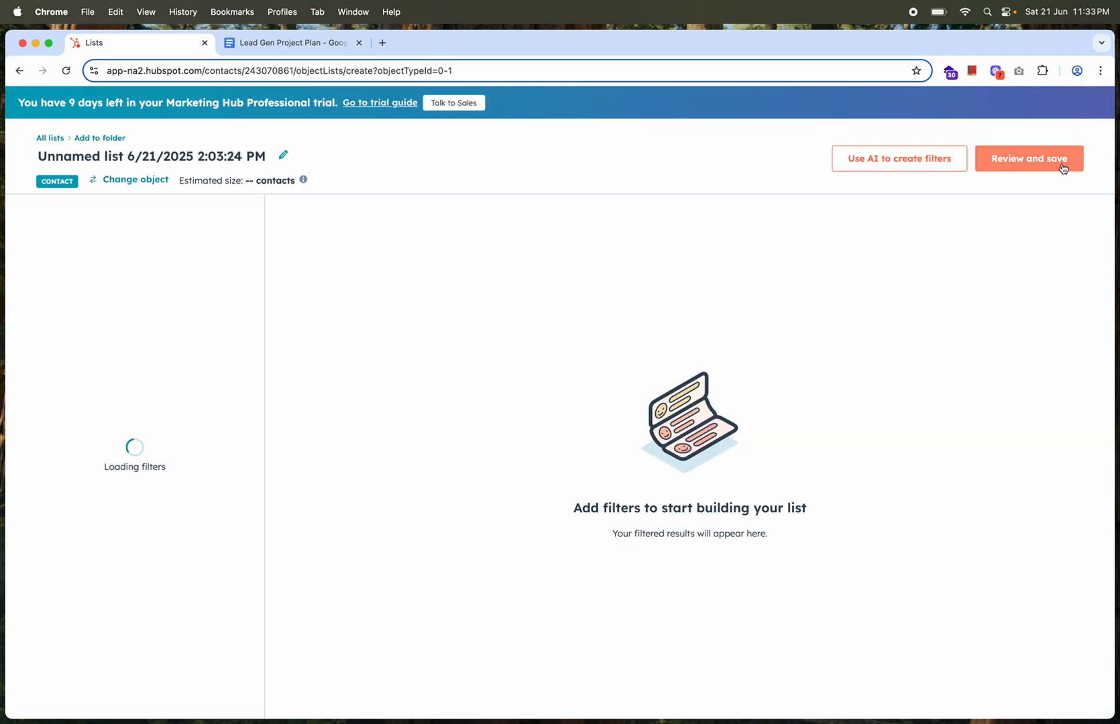
# Rename the unnamed contact list as 2023-drupal-project
pyautogui.click(283, 156)
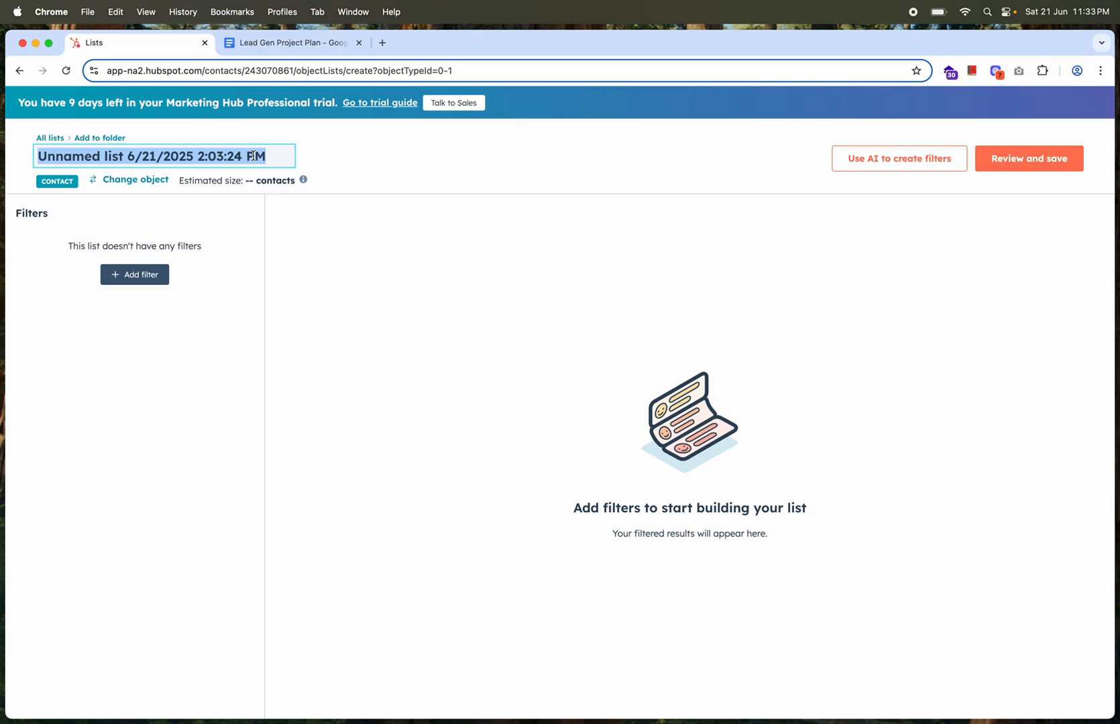
pyautogui.write('202')
pyautogui.write('-')
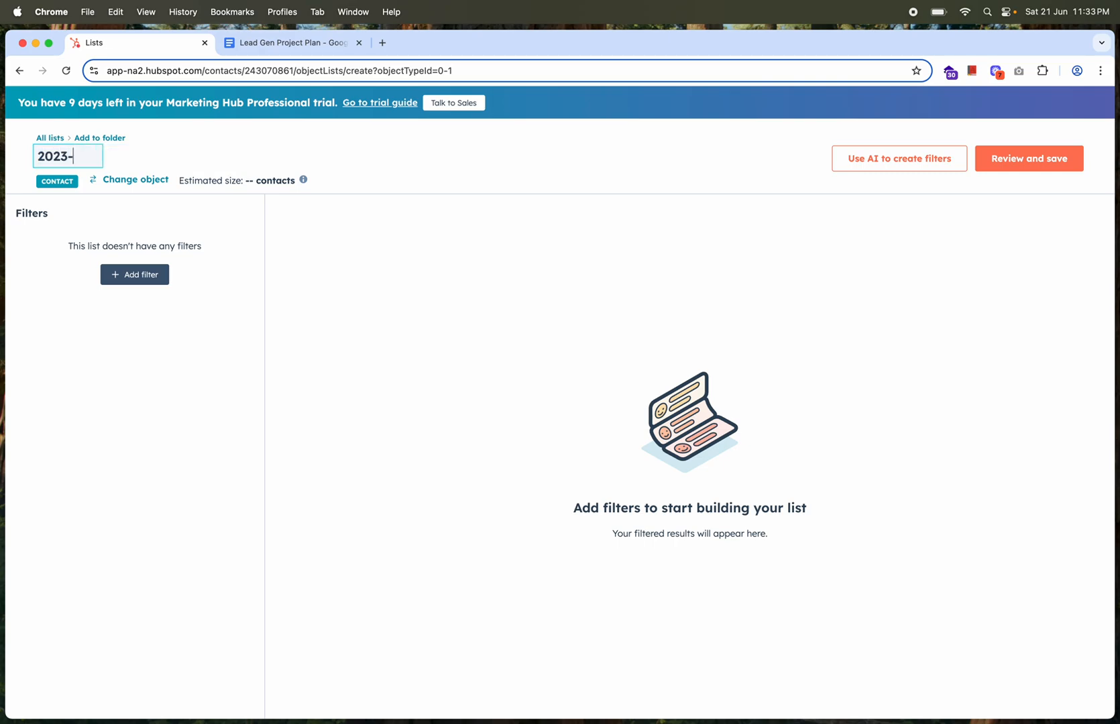
pyautogui.write('rupal')
pyautogui.press('BackSpace')
pyautogui.press('BackSpace')
pyautogui.press('BackSpace')
pyautogui.press('BackSpace')
pyautogui.press('BackSpace')
pyautogui.write('drupa')
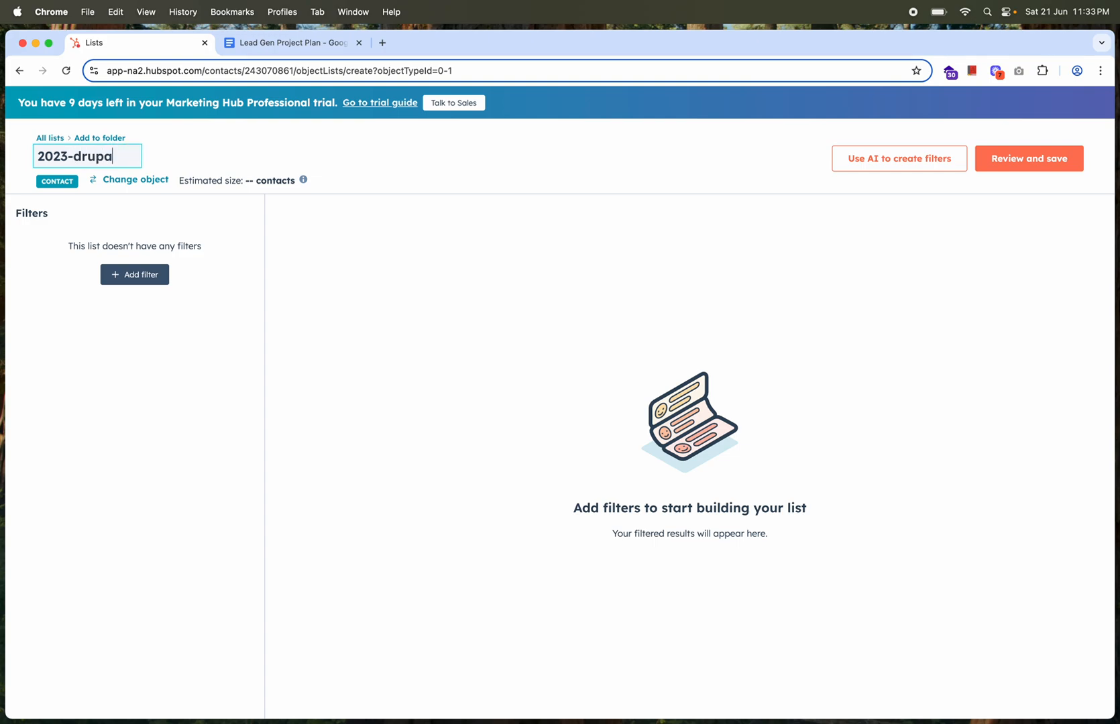
pyautogui.write('l-project')
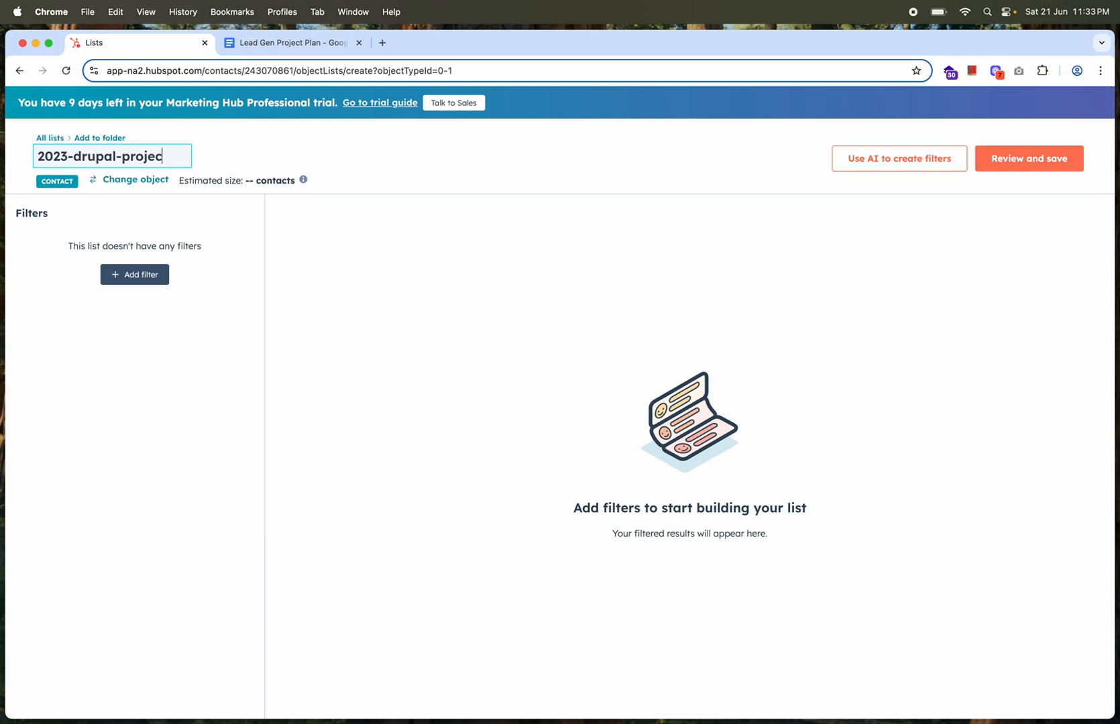
pyautogui.click(510, 168)
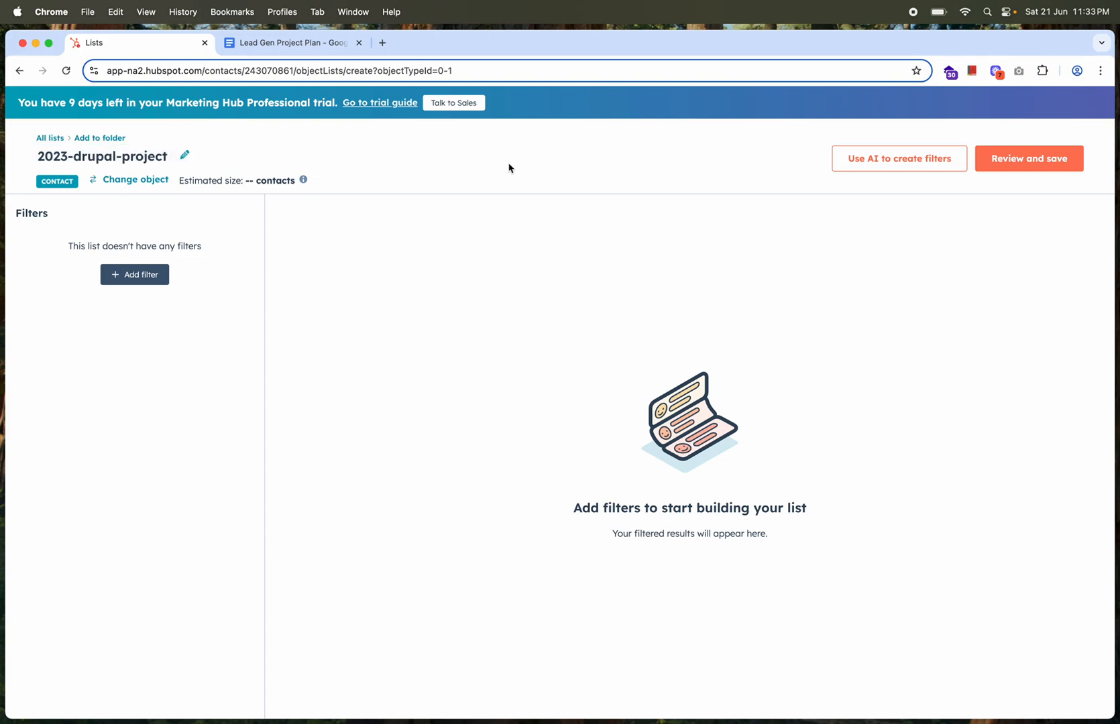
# Add an import membership filter that includes contacts in the 2023-Q2-drupal-project import
pyautogui.click(137, 287)
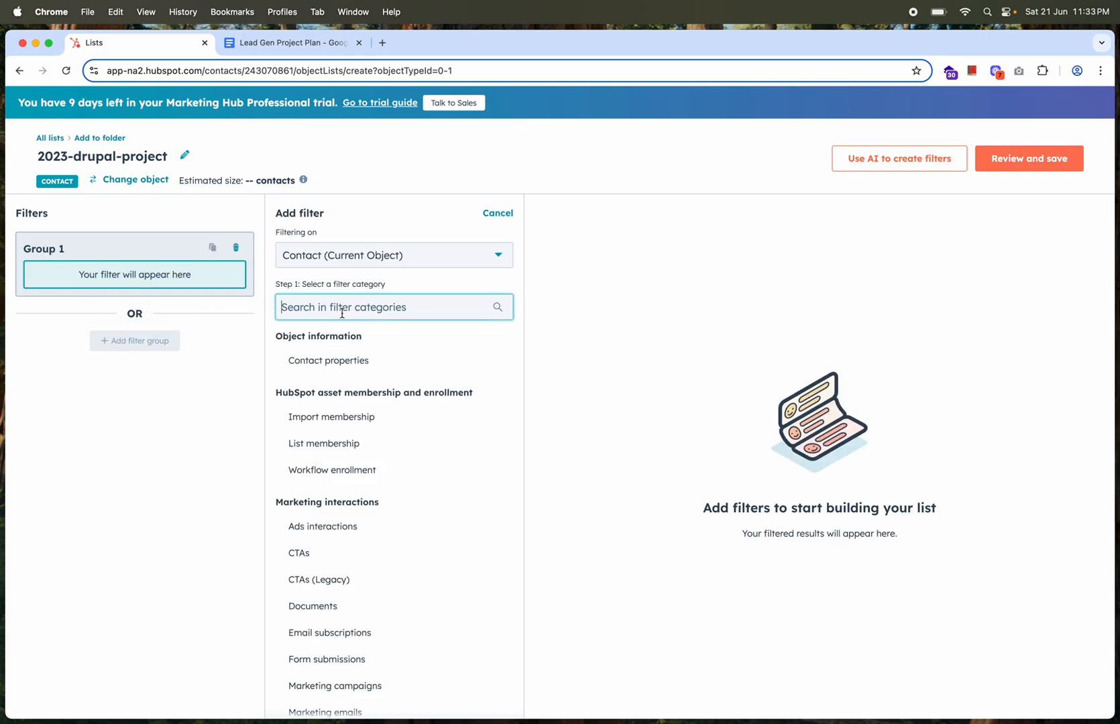
pyautogui.write('imp')
pyautogui.click(362, 364)
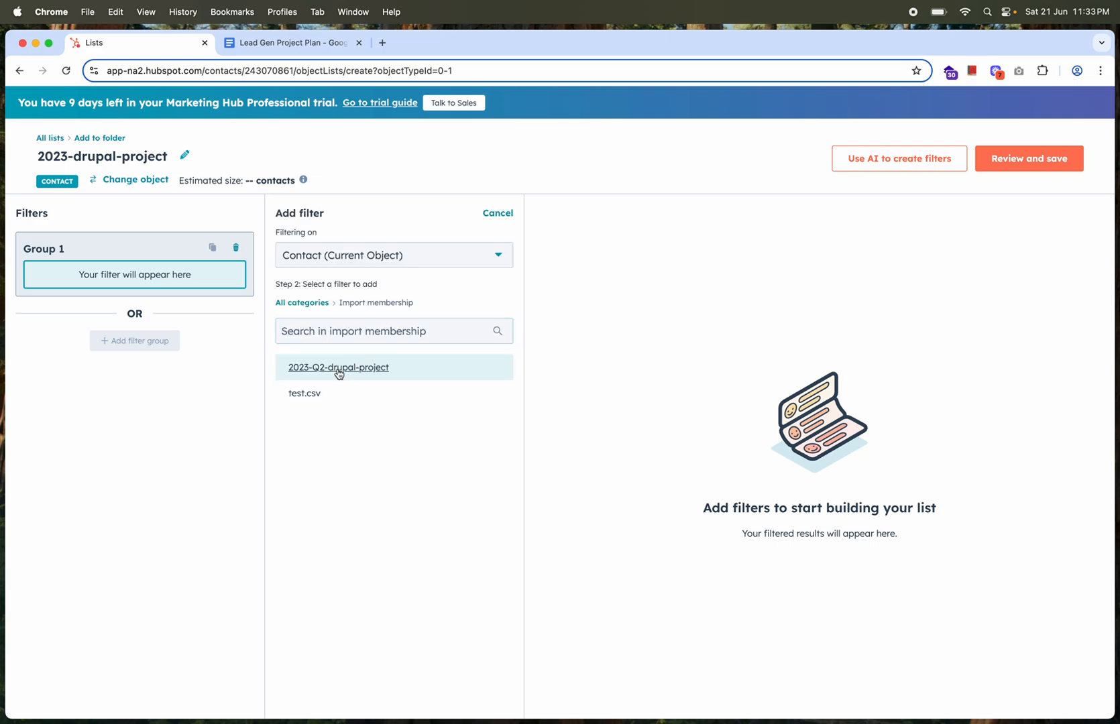
pyautogui.click(340, 368)
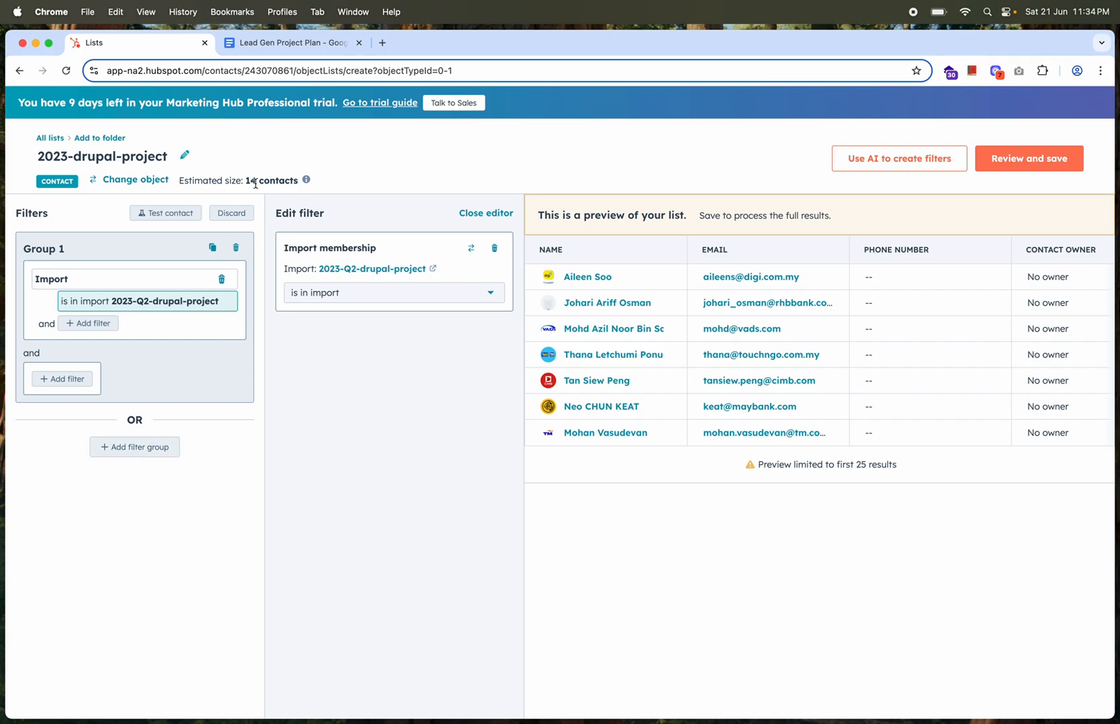
# Add a second OR filter group based on the Job title contact property, checking the Leadership criteria in the project plan
pyautogui.click(150, 455)
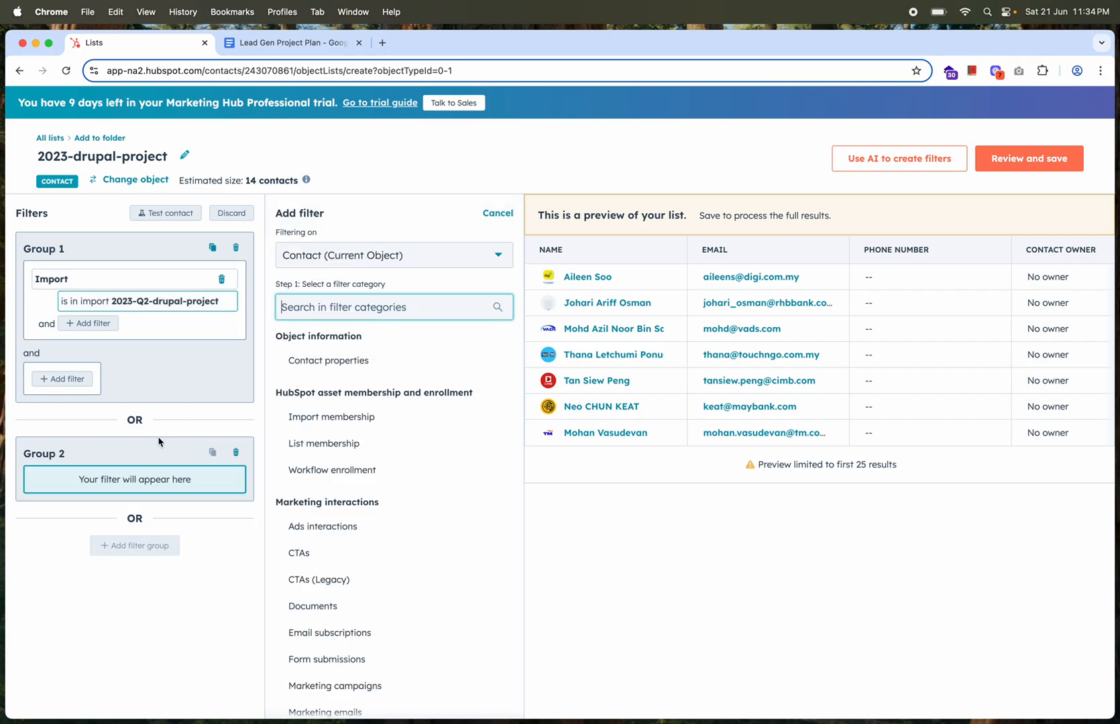
pyautogui.click(297, 44)
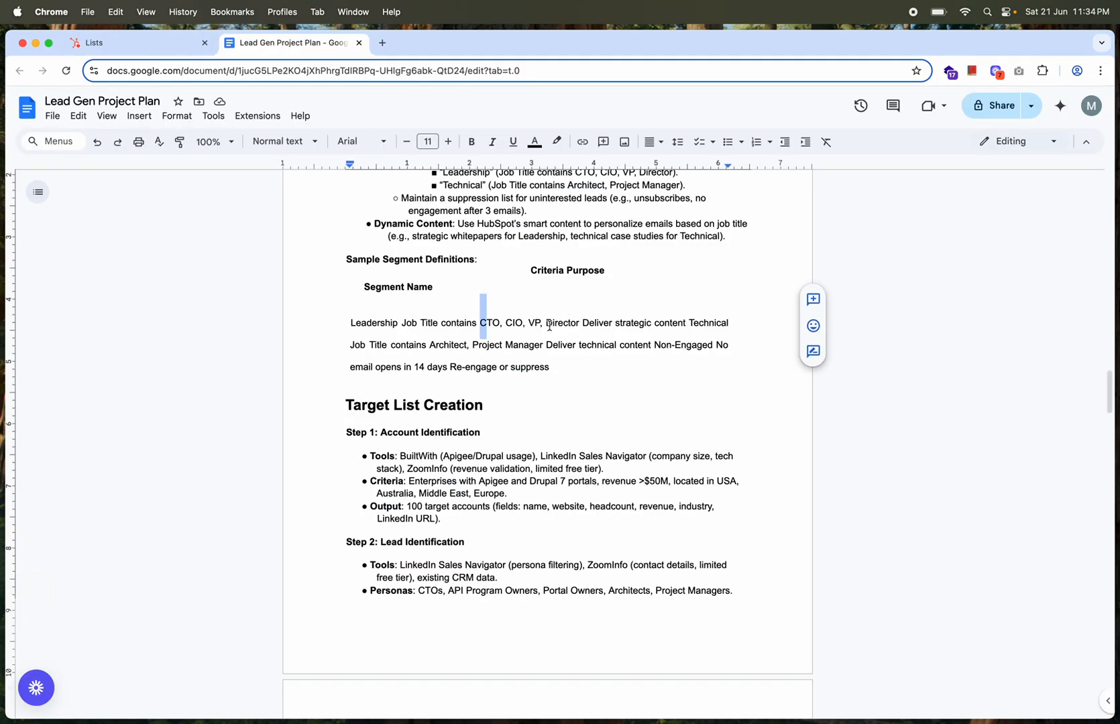
pyautogui.click(161, 43)
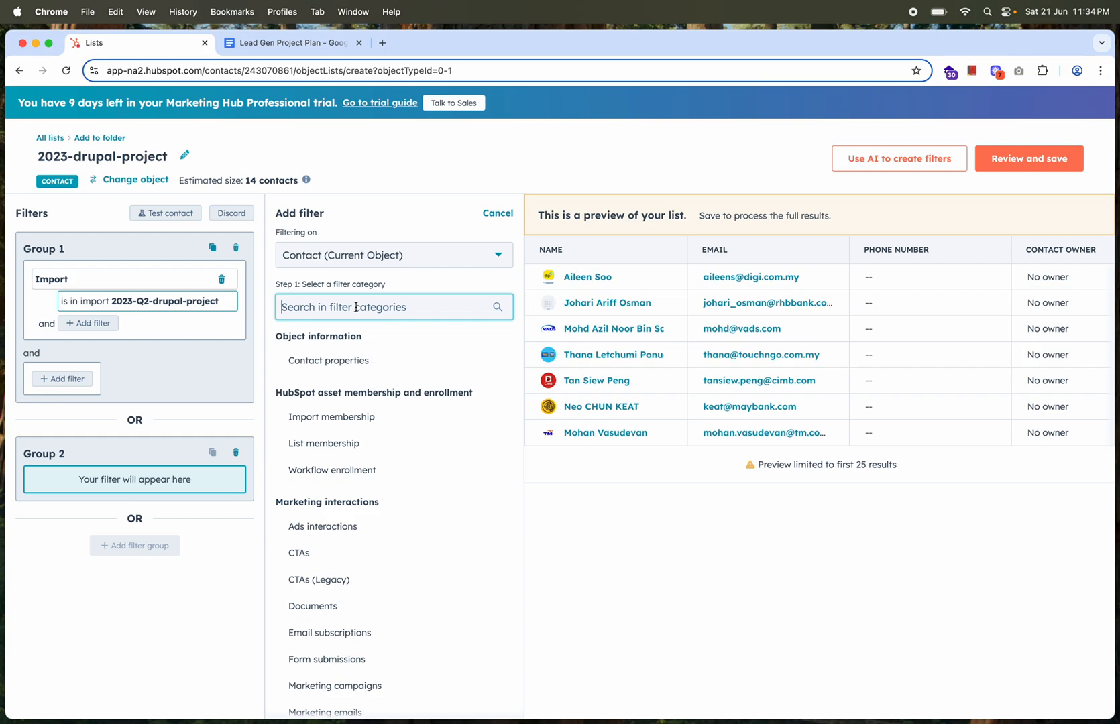
pyautogui.click(344, 362)
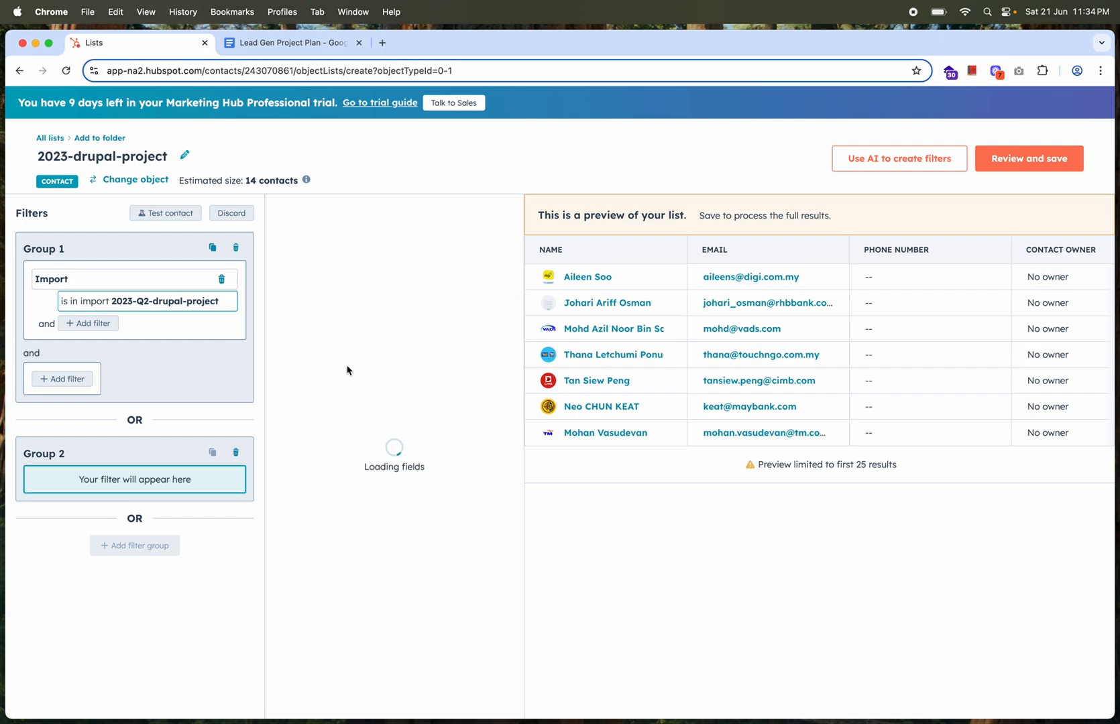
pyautogui.write('j')
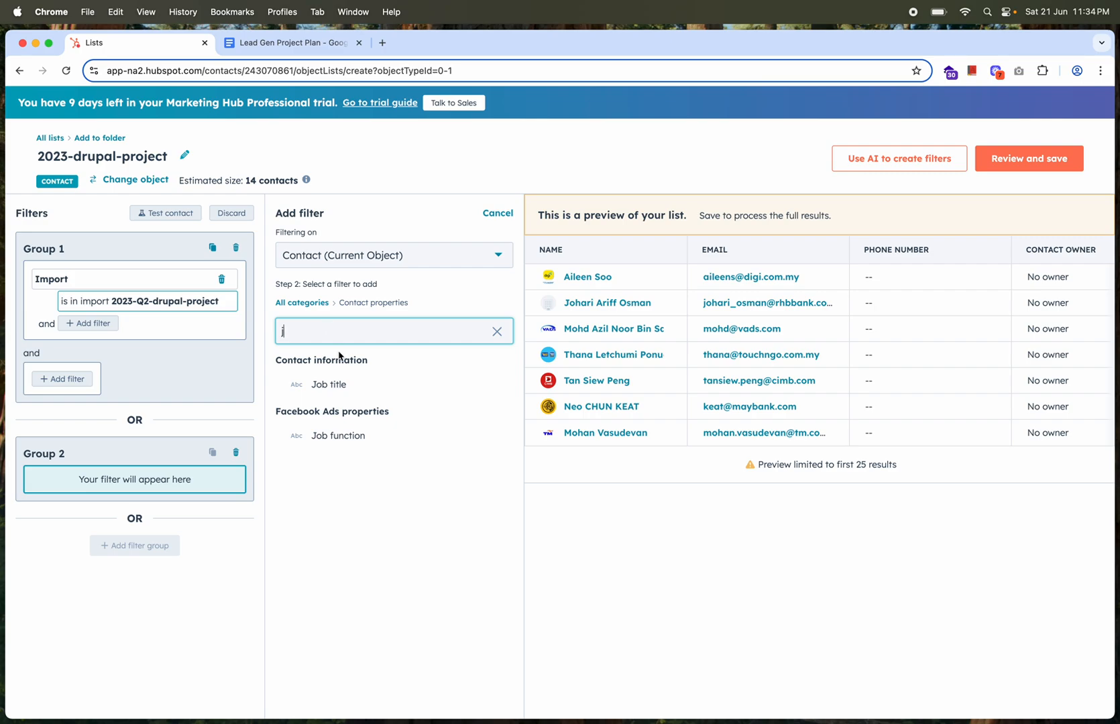
pyautogui.click(334, 385)
# Set the Job title filter to match any of CIO or VP of IT, keeping the "is equal to any of" operator
pyautogui.click(337, 303)
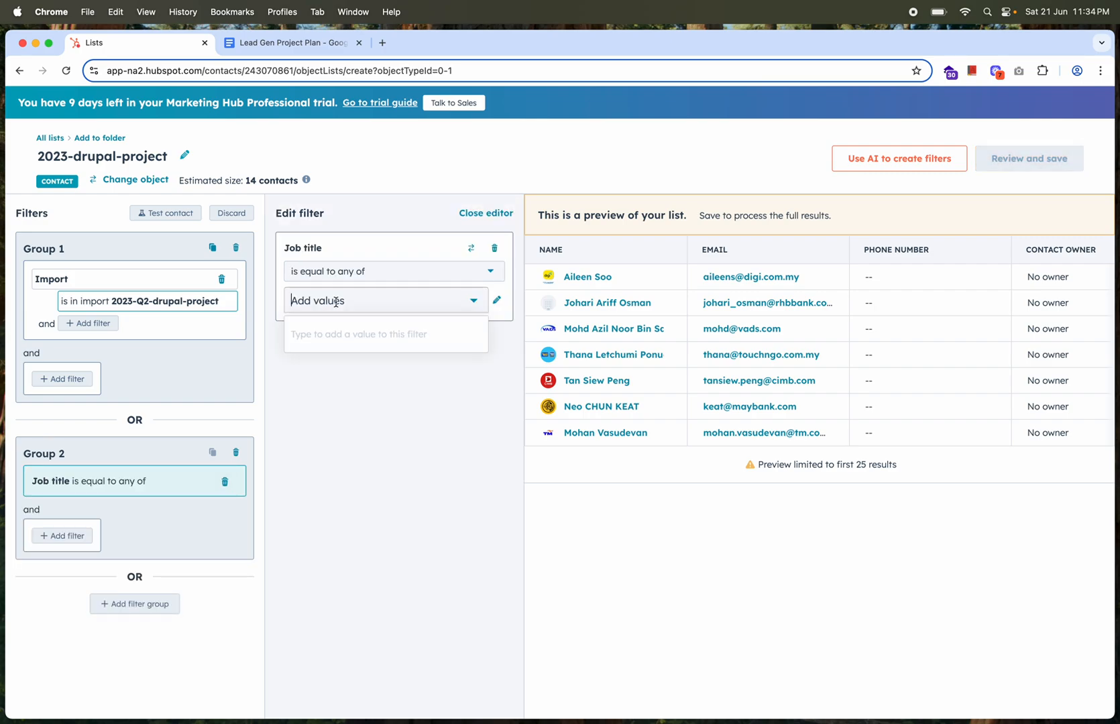
pyautogui.write('C')
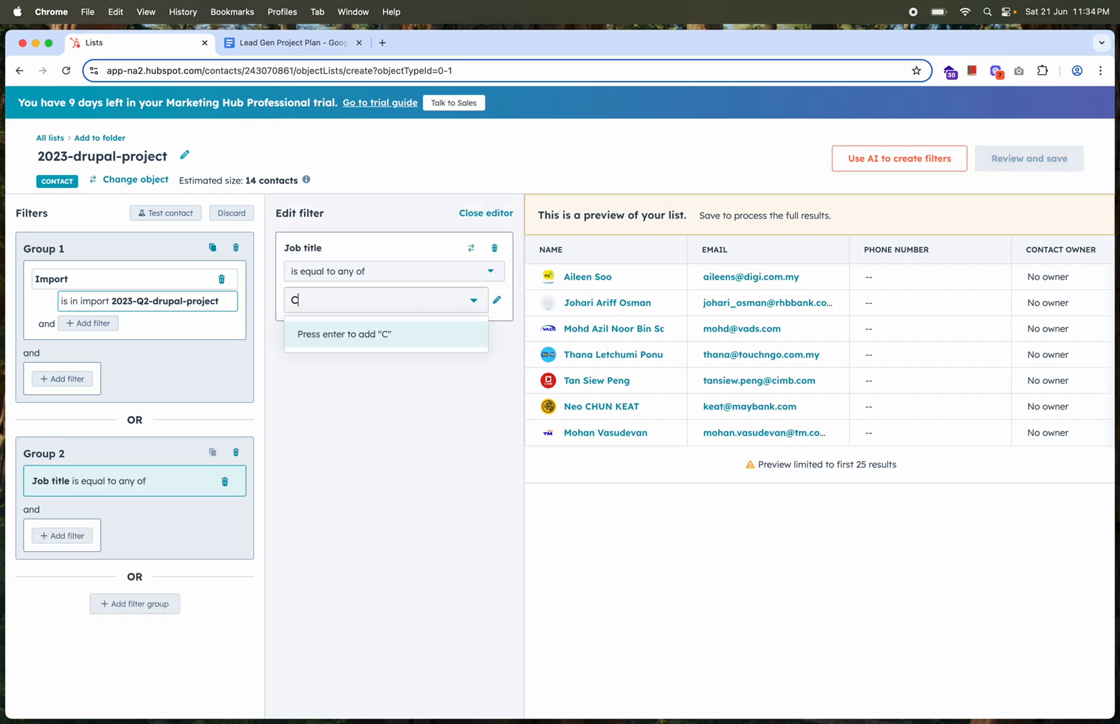
pyautogui.write('IO')
pyautogui.click(393, 333)
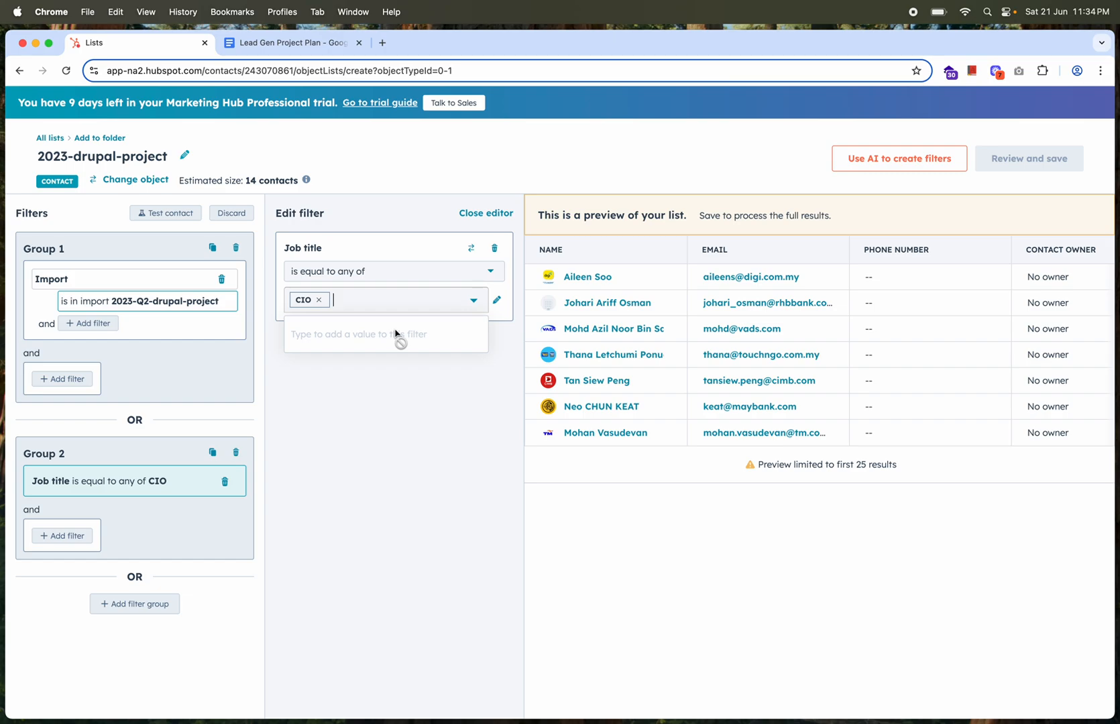
pyautogui.write('VP')
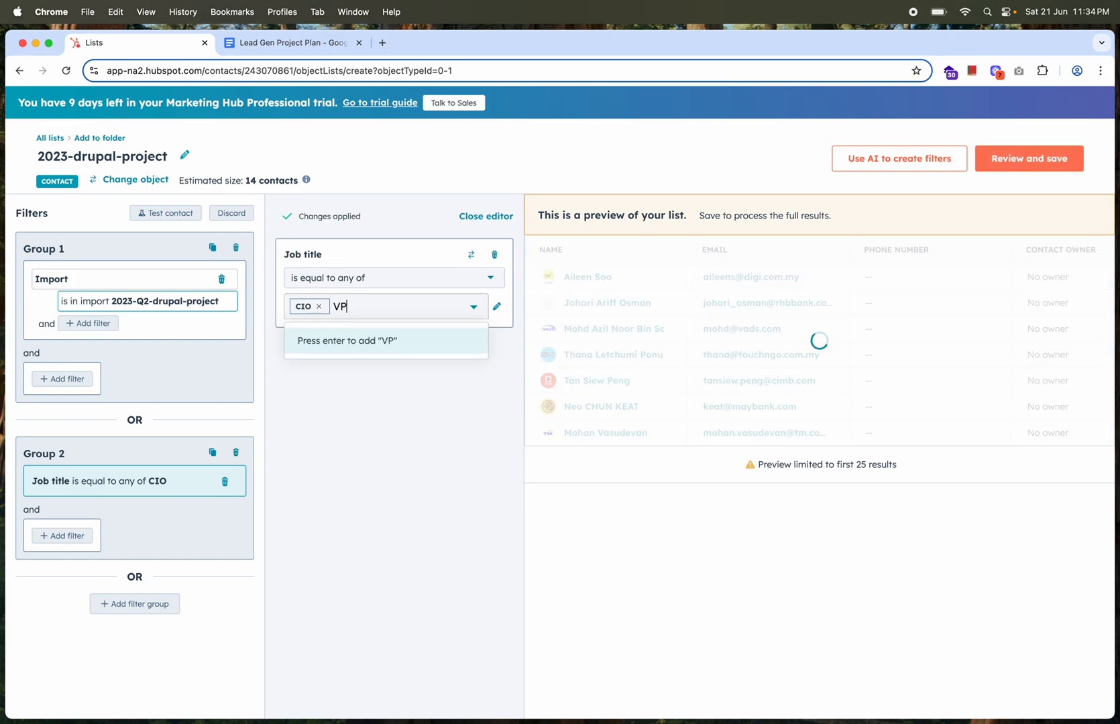
pyautogui.write(' of IT')
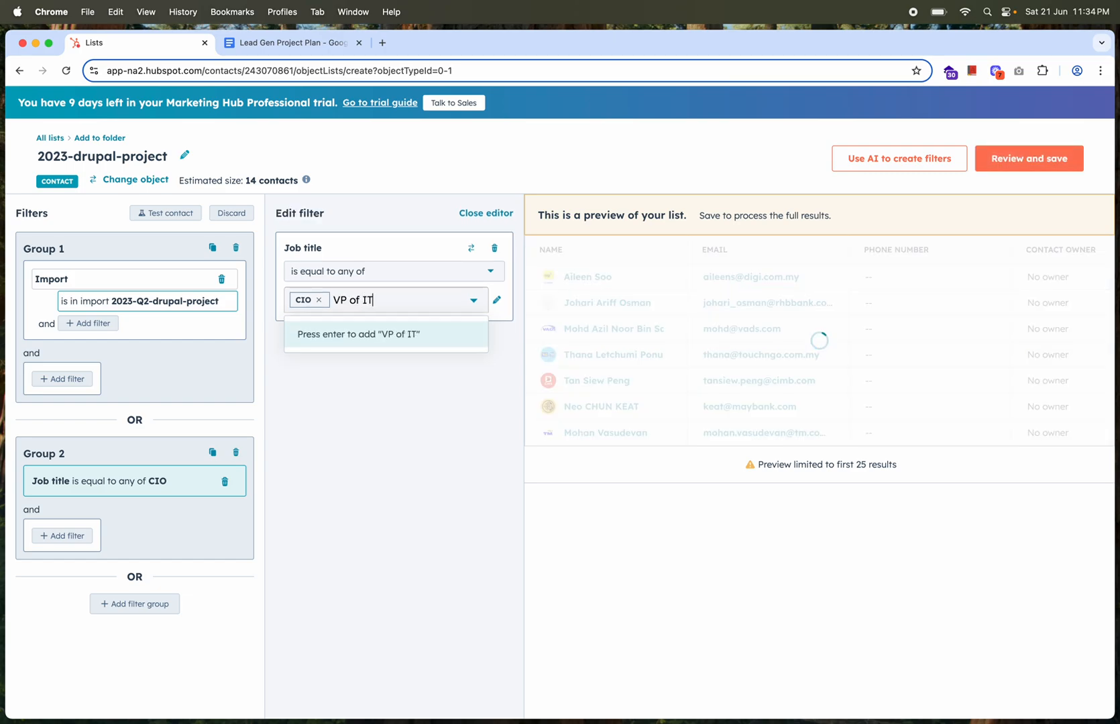
pyautogui.click(416, 333)
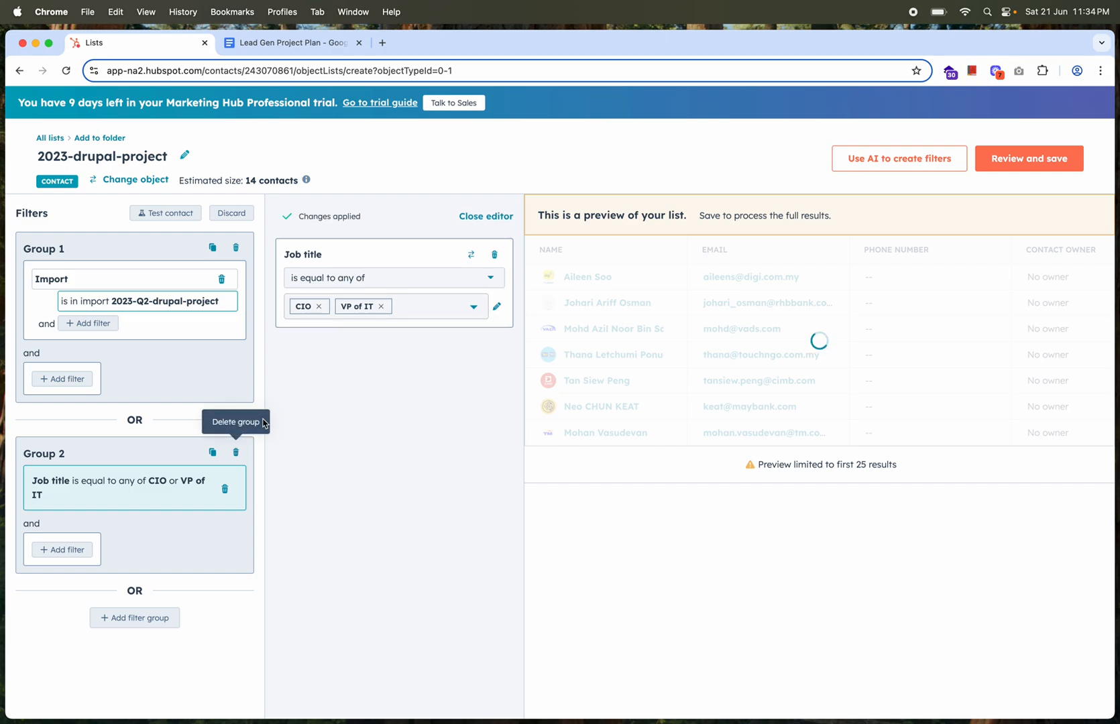
pyautogui.click(353, 273)
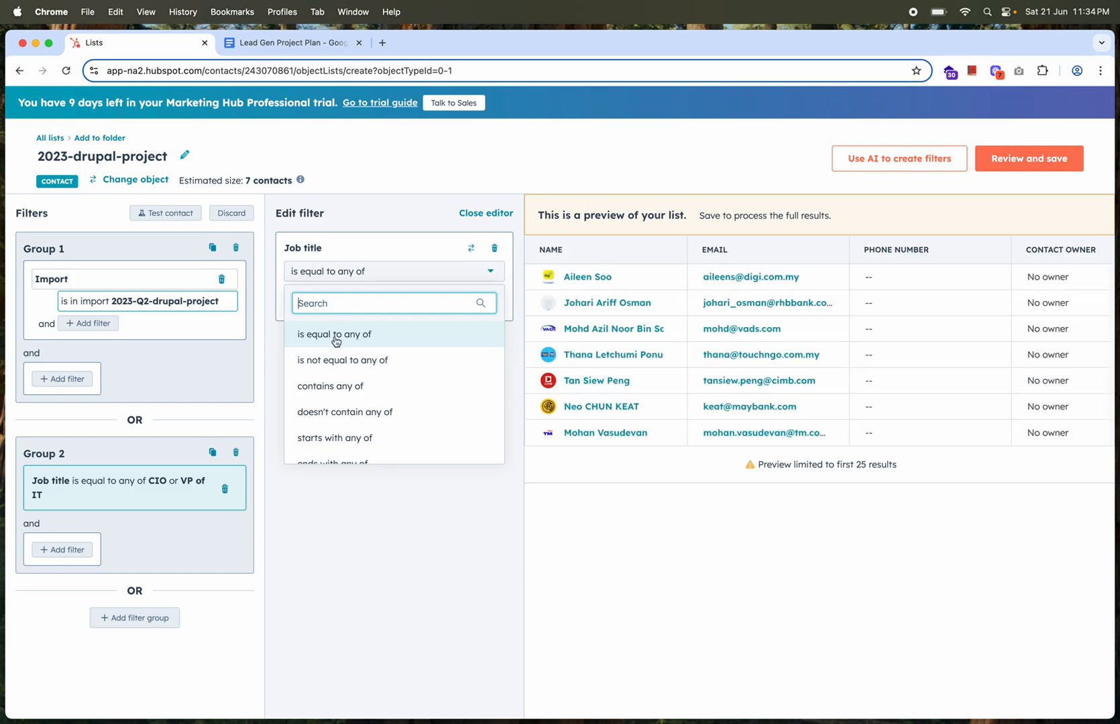
pyautogui.click(433, 171)
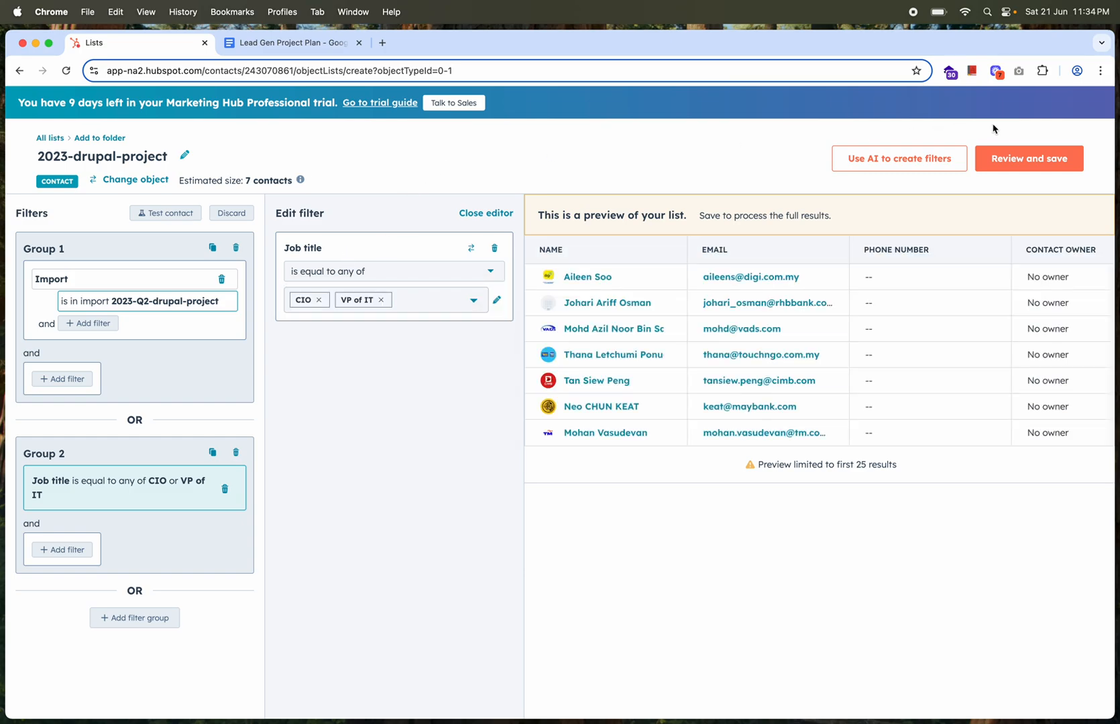
# Save and process the 2023-drupal-project list with the Active processing type
pyautogui.click(1038, 166)
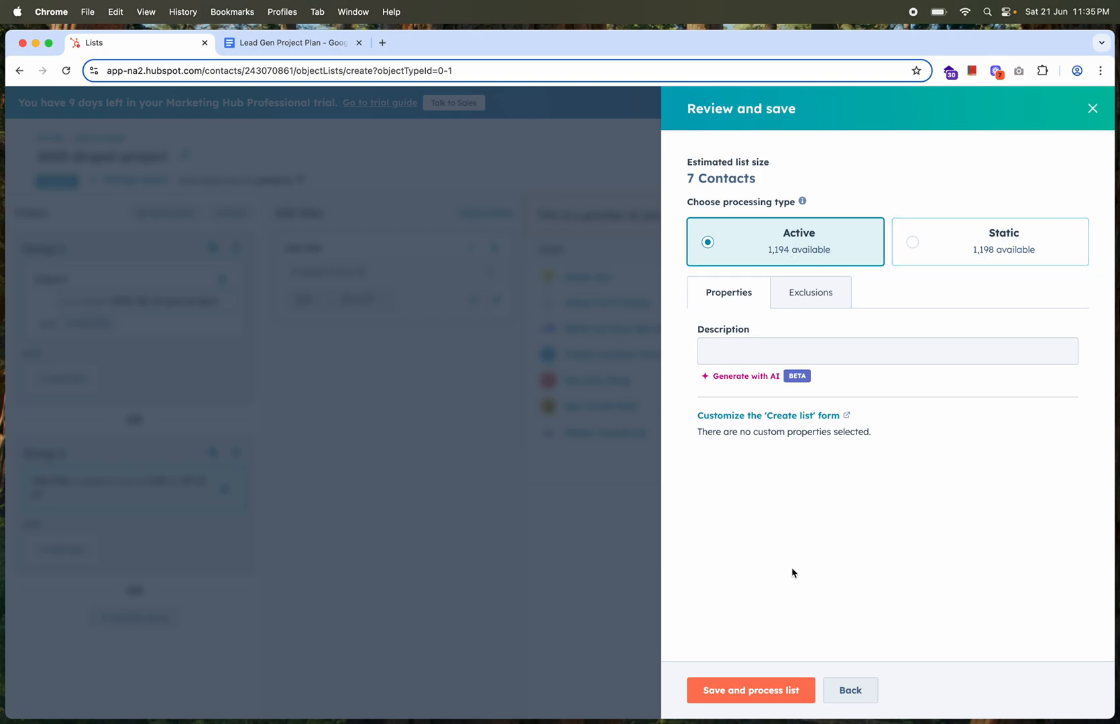
pyautogui.click(755, 691)
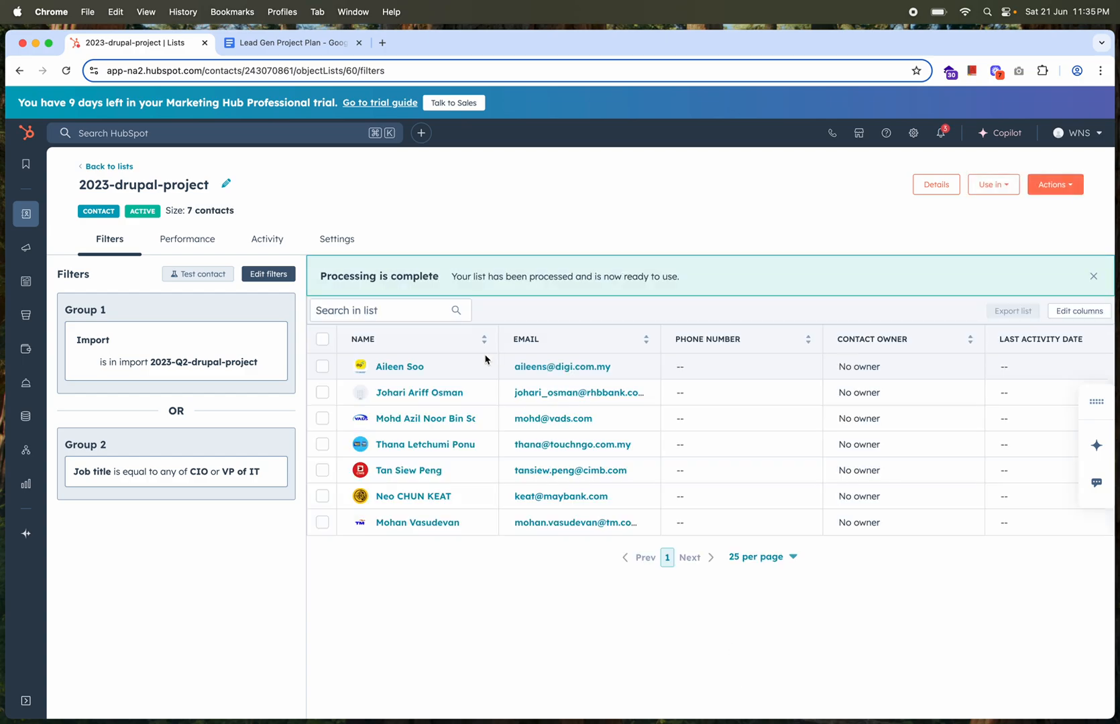
# Go back to all lists and view the static list Campaign List + New Imported list - All Contacts
pyautogui.click(99, 168)
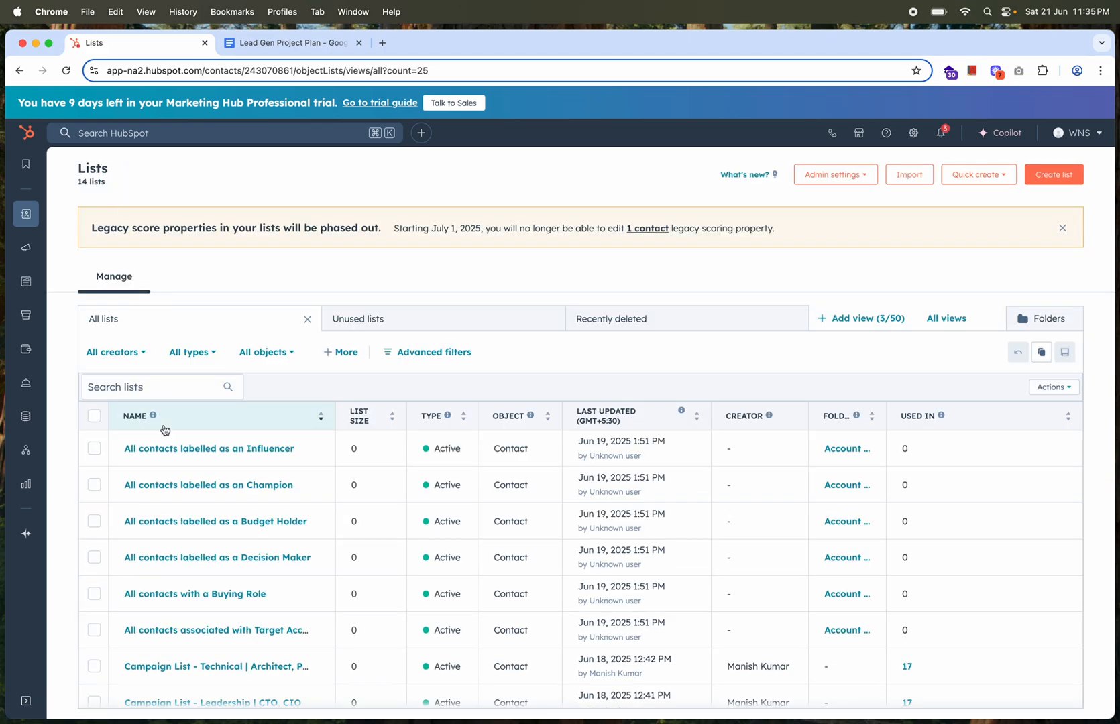
pyautogui.scroll(-5, 200, 559)
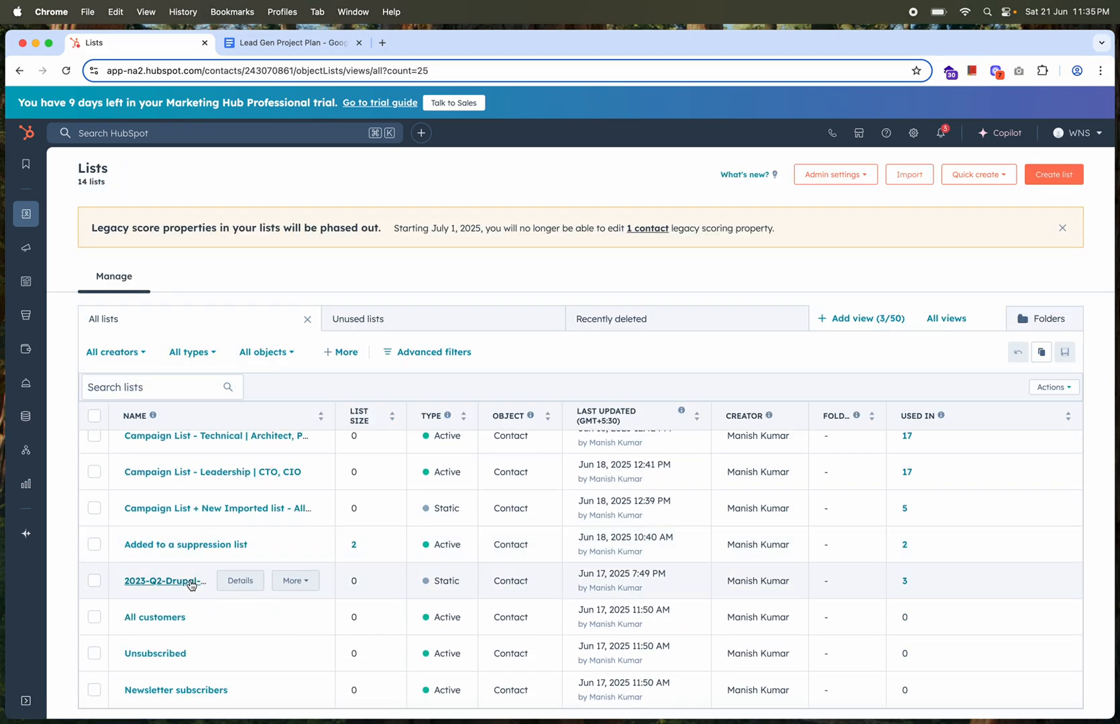
pyautogui.click(193, 511)
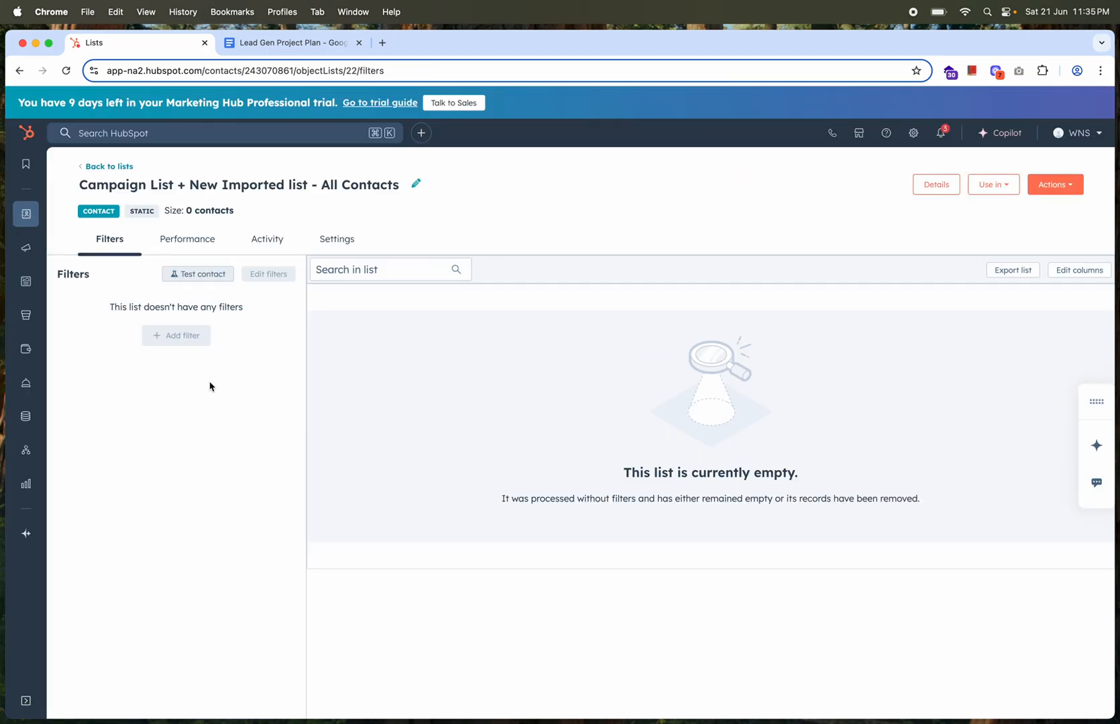
# Review the Target List Creation, Execution Plan and email workflow sections of the Lead Gen Project Plan
pyautogui.click(284, 45)
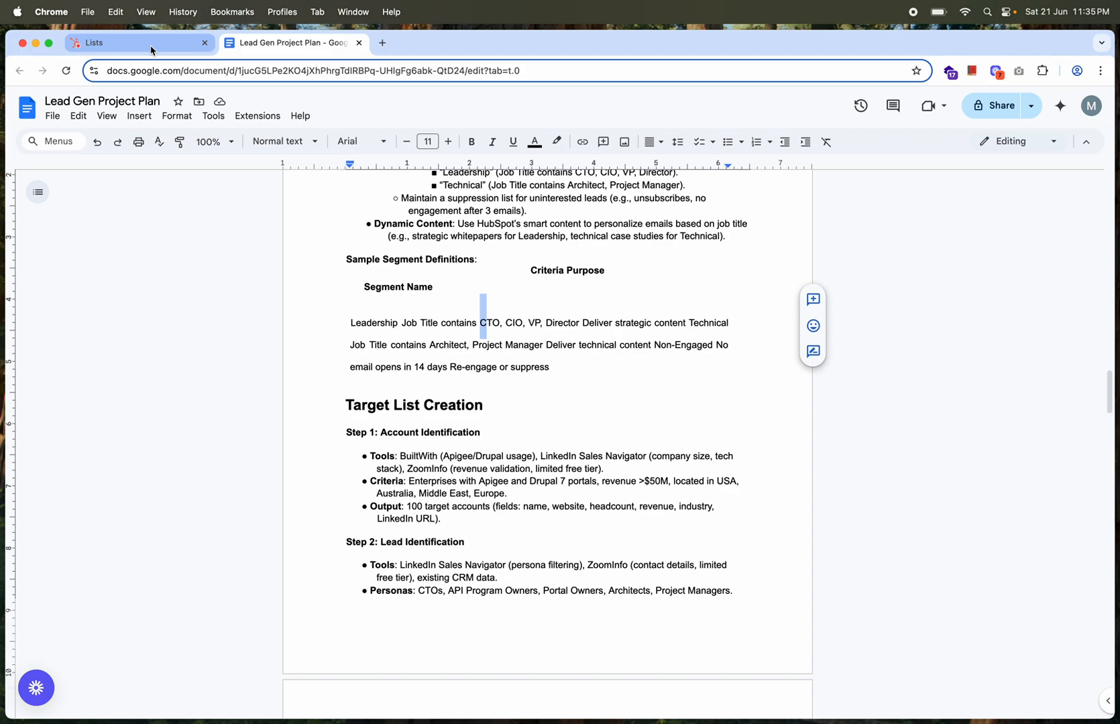
pyautogui.scroll(-5, 395, 388)
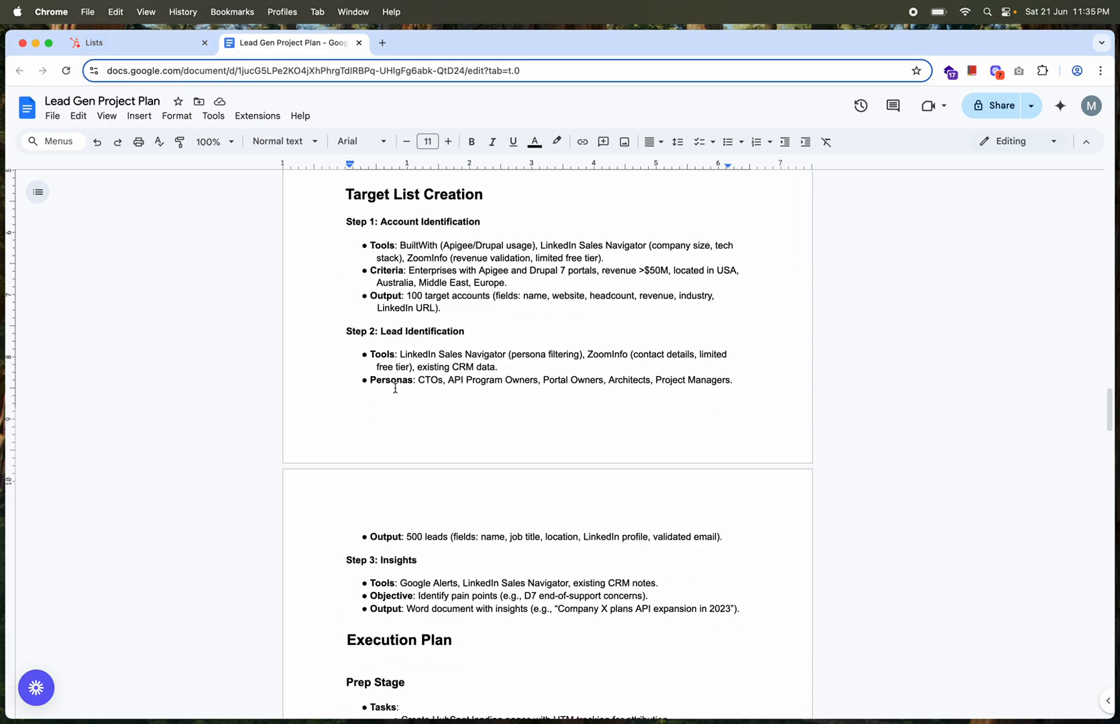
pyautogui.scroll(-3, 395, 389)
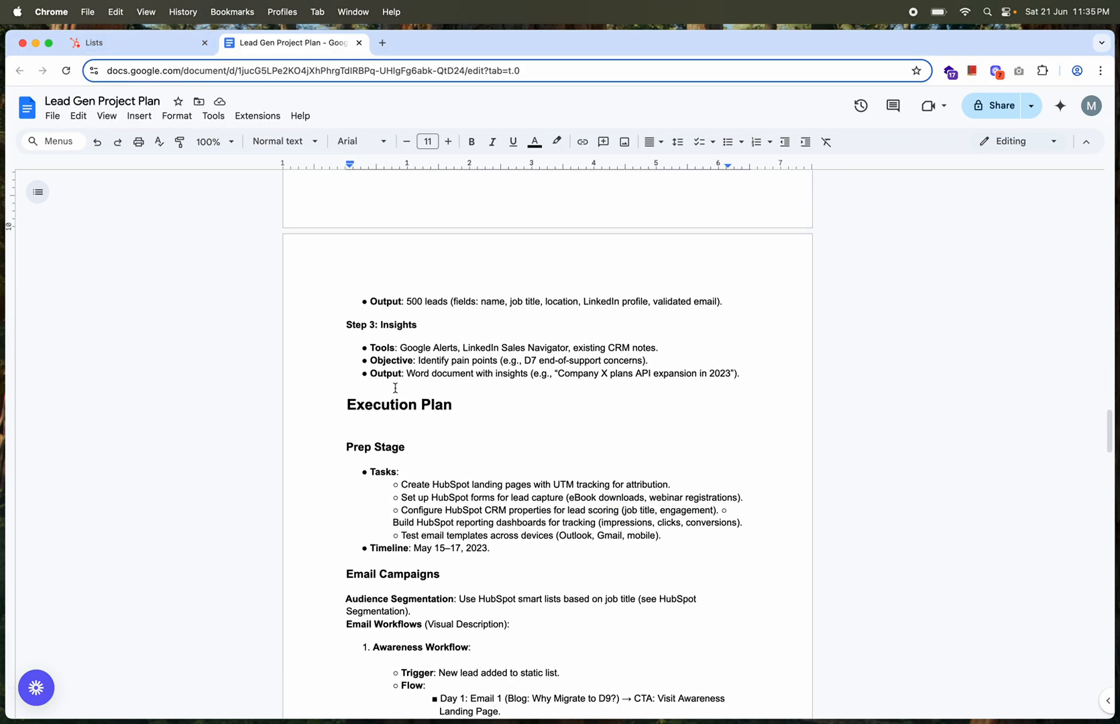
pyautogui.scroll(-12, 395, 388)
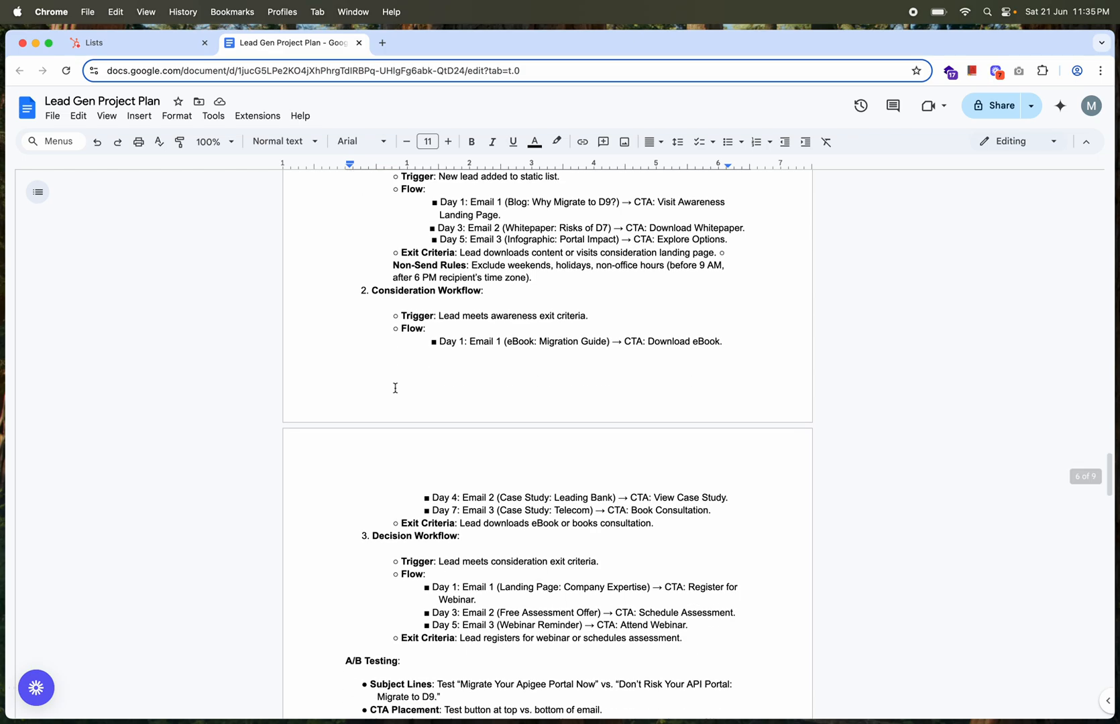
pyautogui.scroll(14, 395, 388)
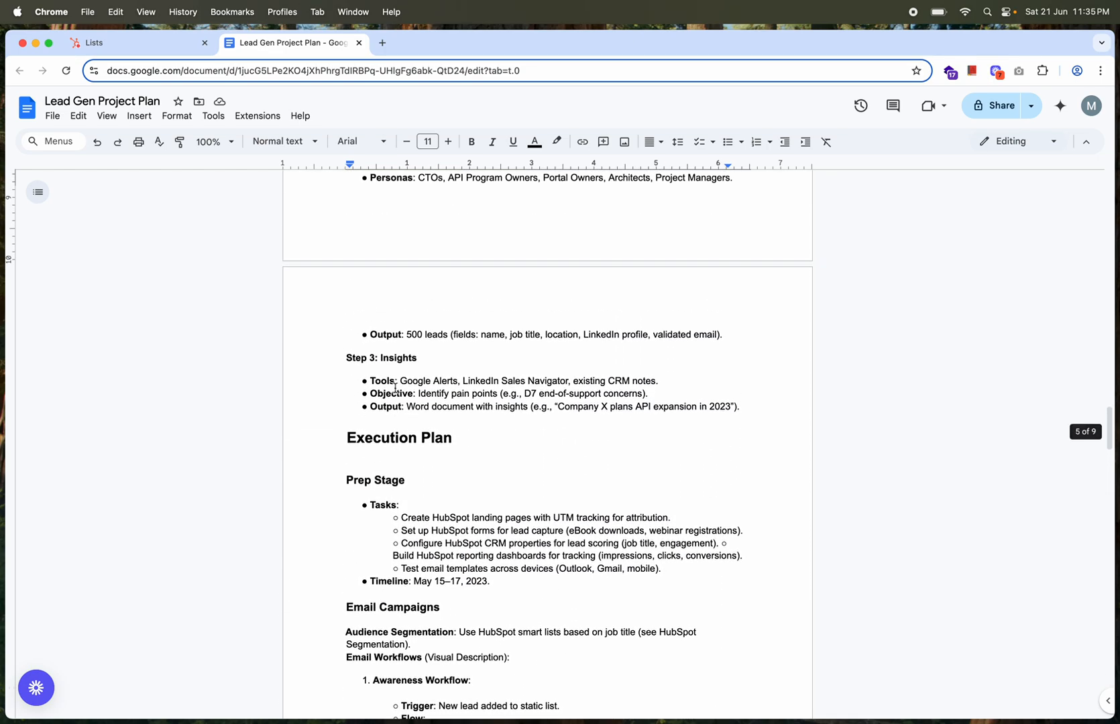
# Return to HubSpot and open the Marketing forms overview
pyautogui.click(141, 43)
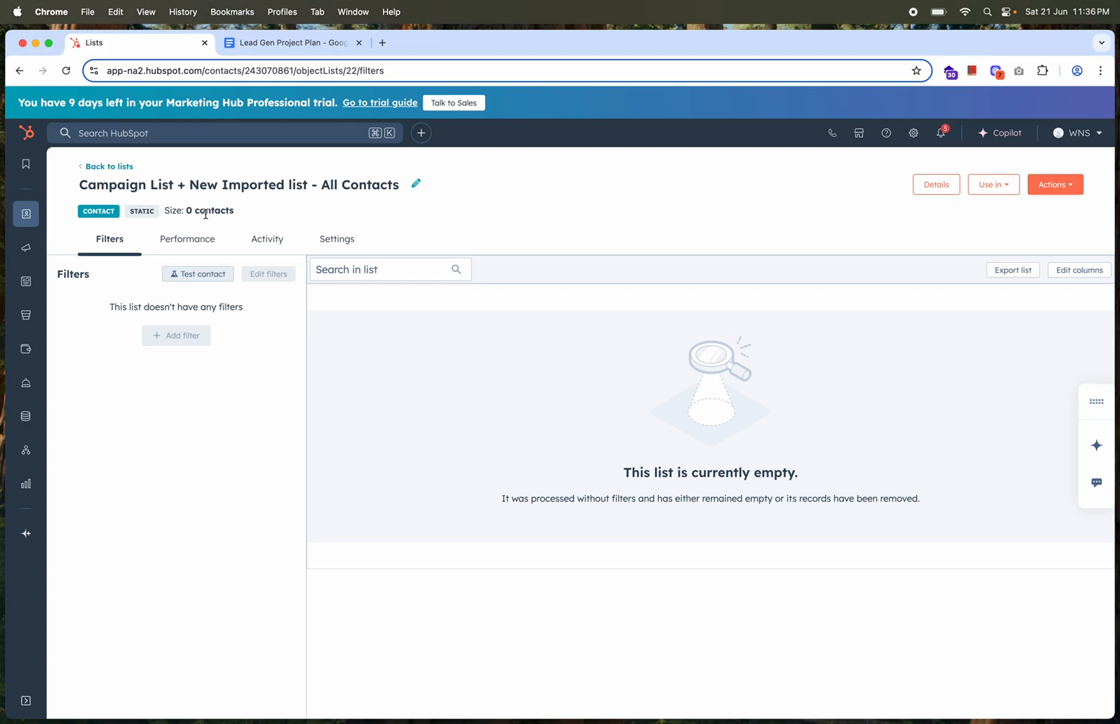
pyautogui.moveTo(25, 217)
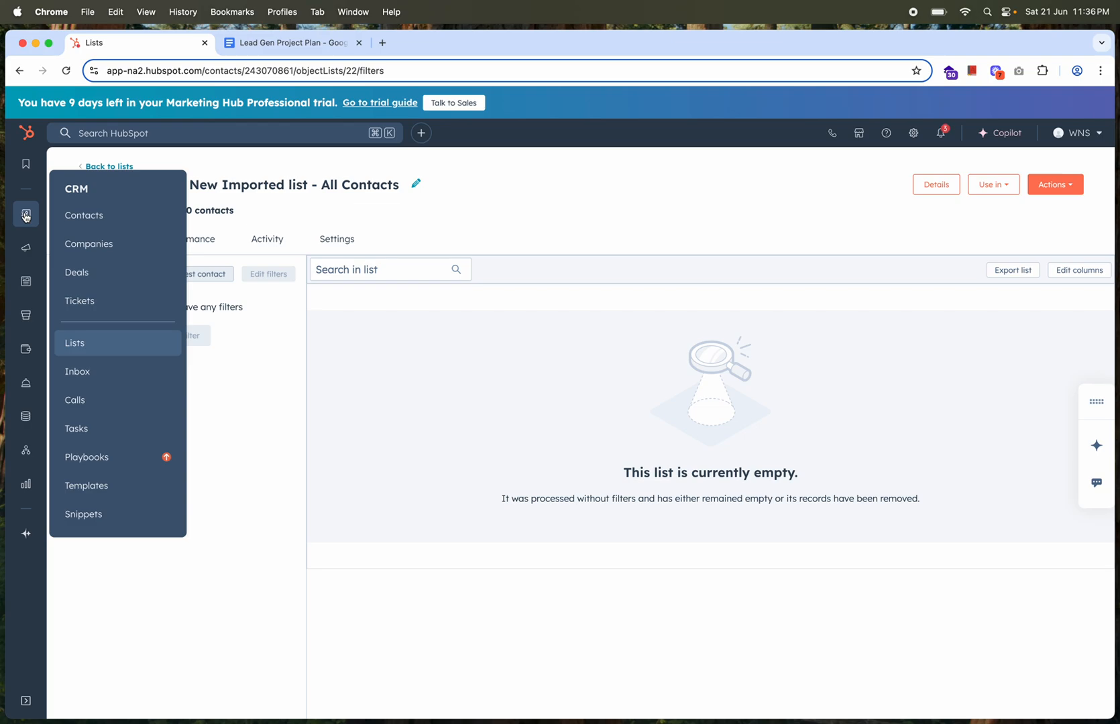
pyautogui.moveTo(25, 254)
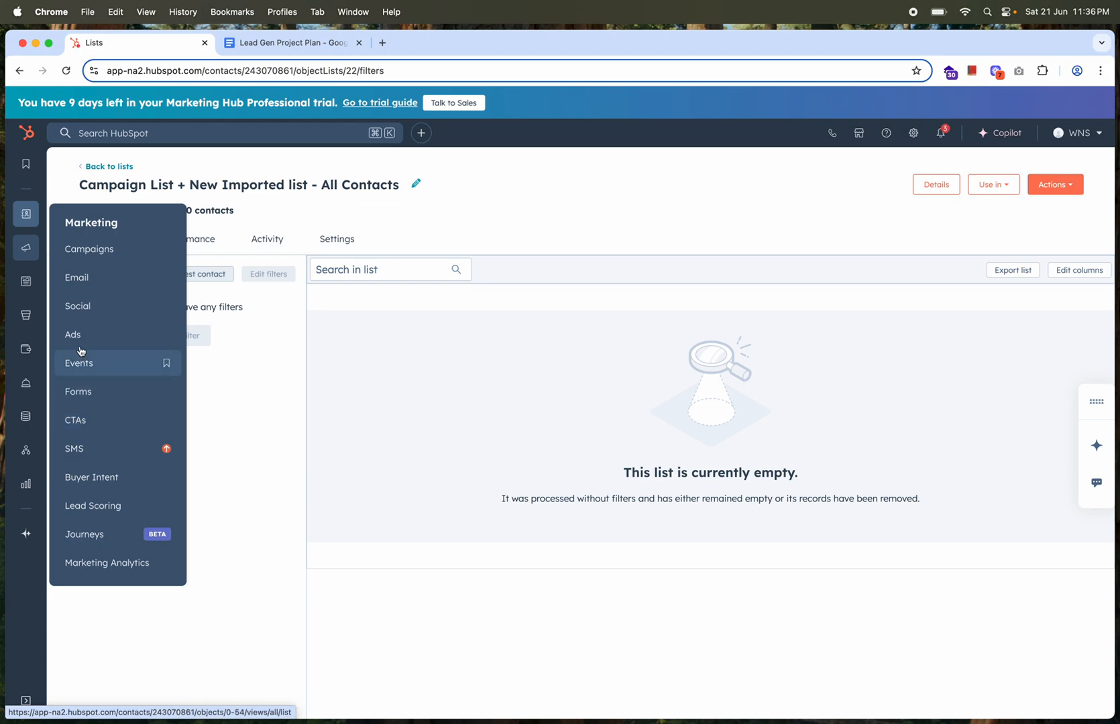
pyautogui.click(85, 393)
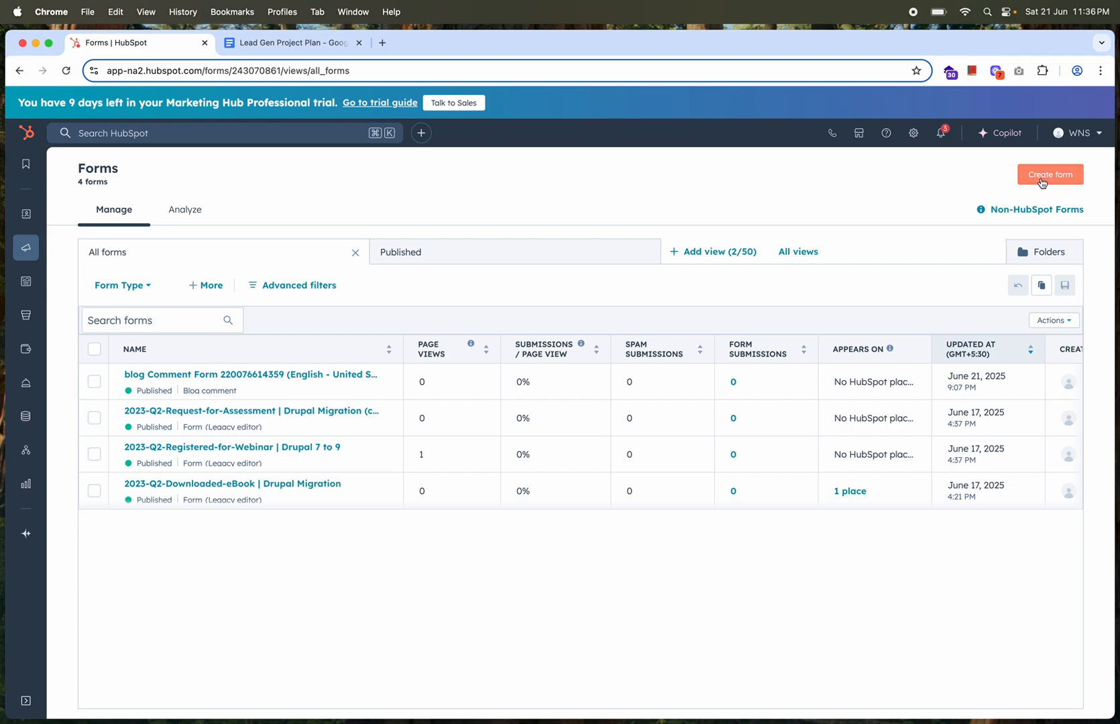
# Create a new form in the Legacy Form Editor, starting from the Blank template
pyautogui.moveTo(367, 394)
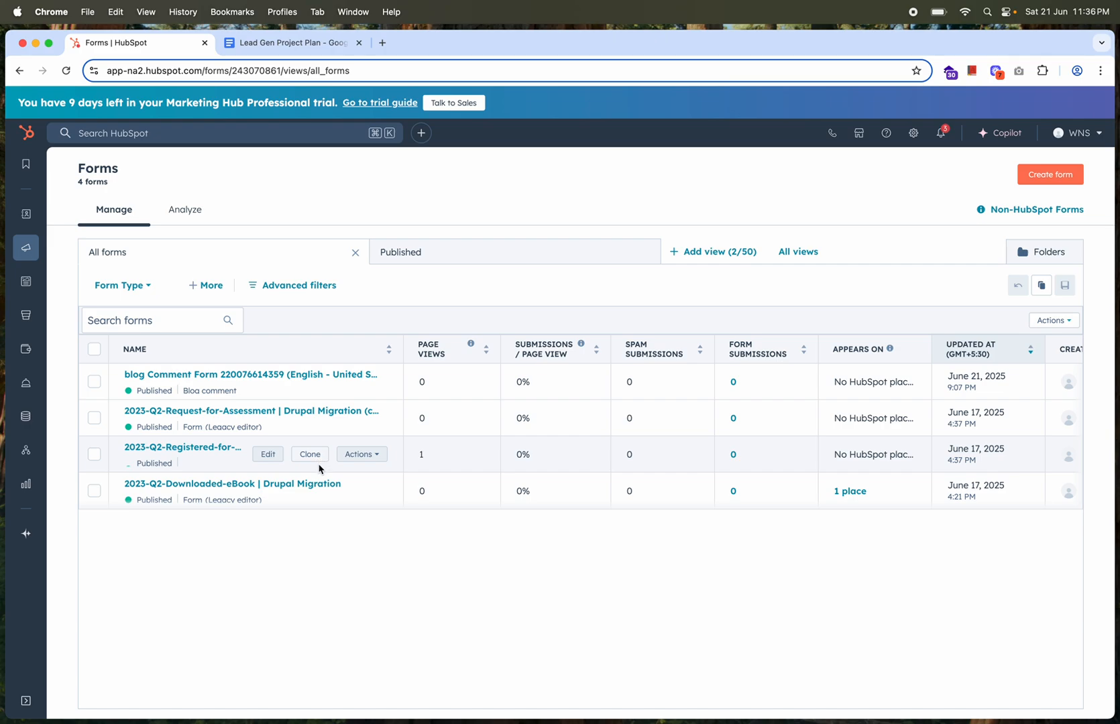
pyautogui.moveTo(314, 500)
pyautogui.moveTo(310, 419)
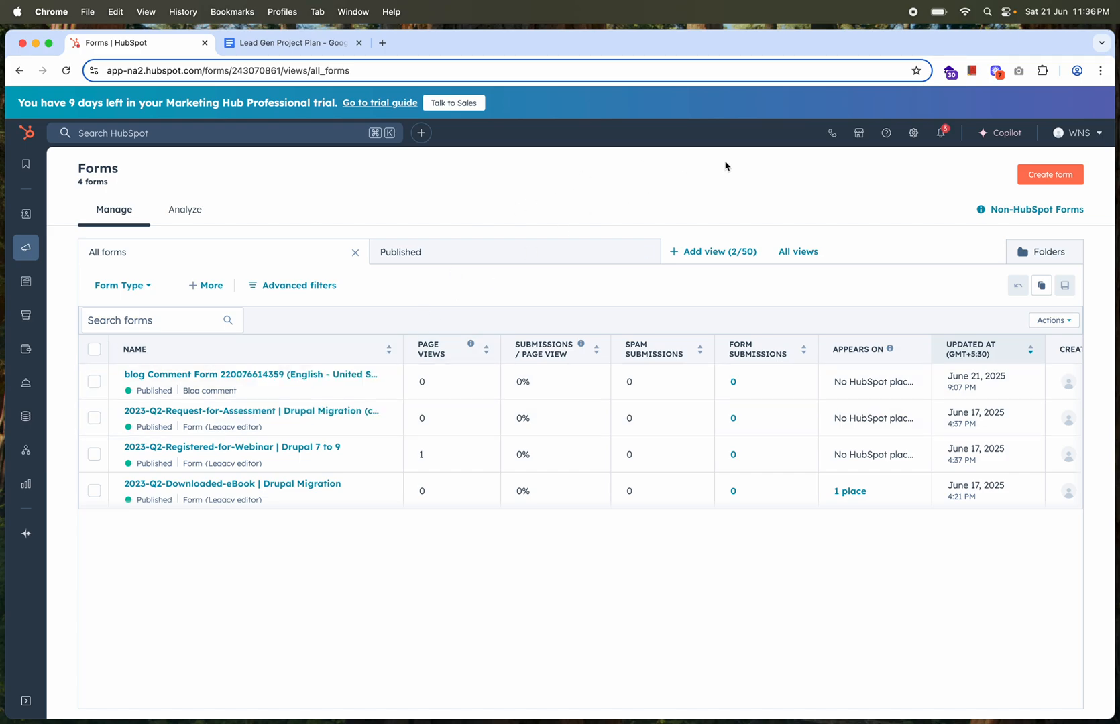
pyautogui.click(1052, 177)
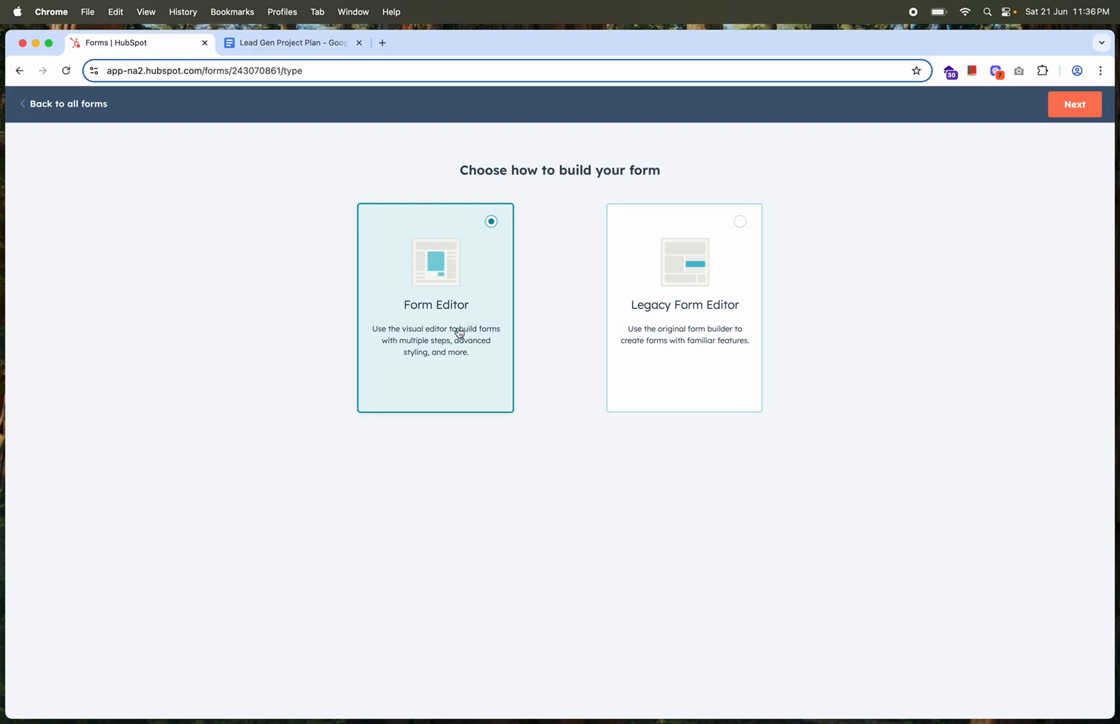
pyautogui.click(667, 309)
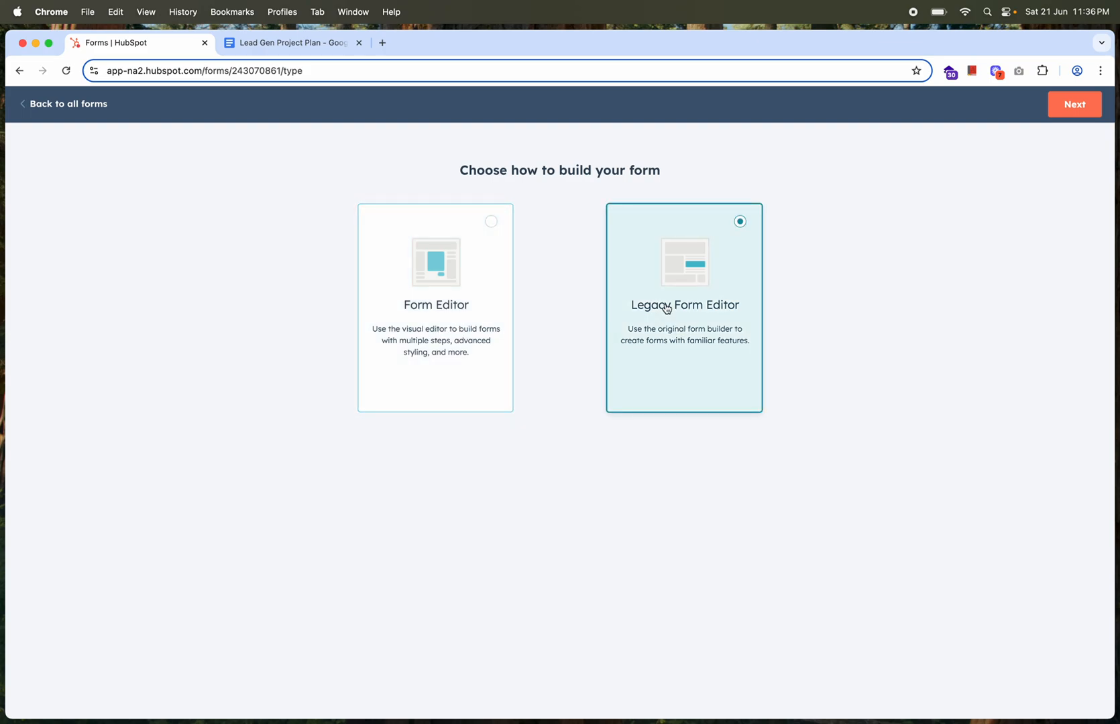
pyautogui.click(1073, 107)
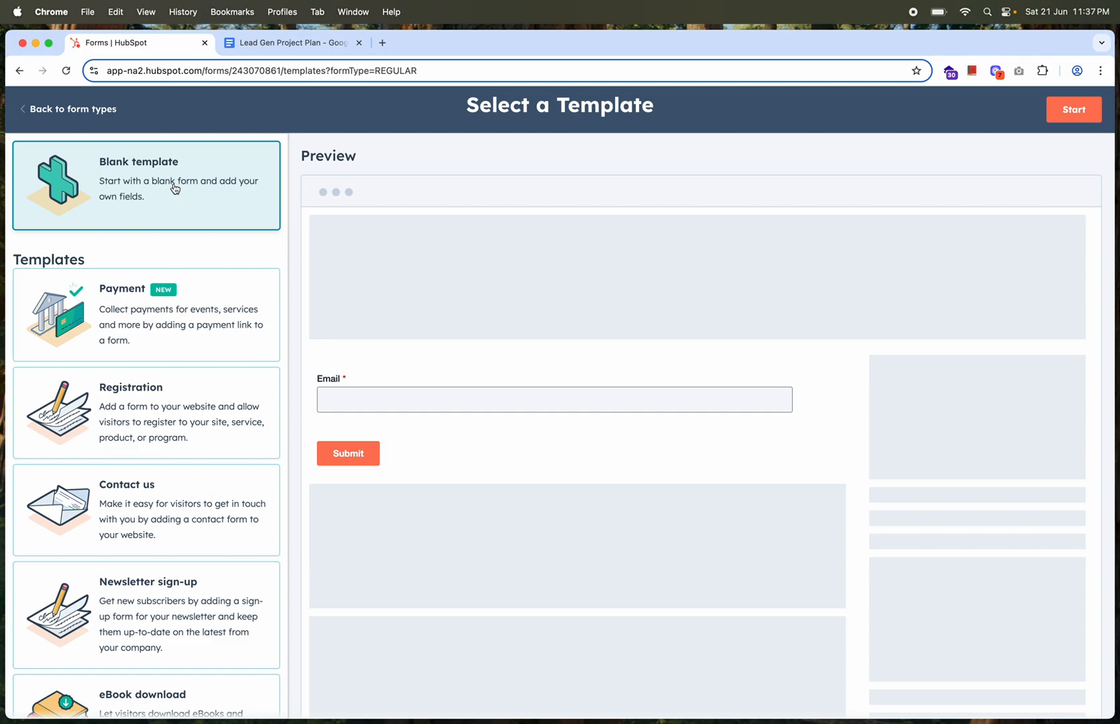
pyautogui.click(1074, 109)
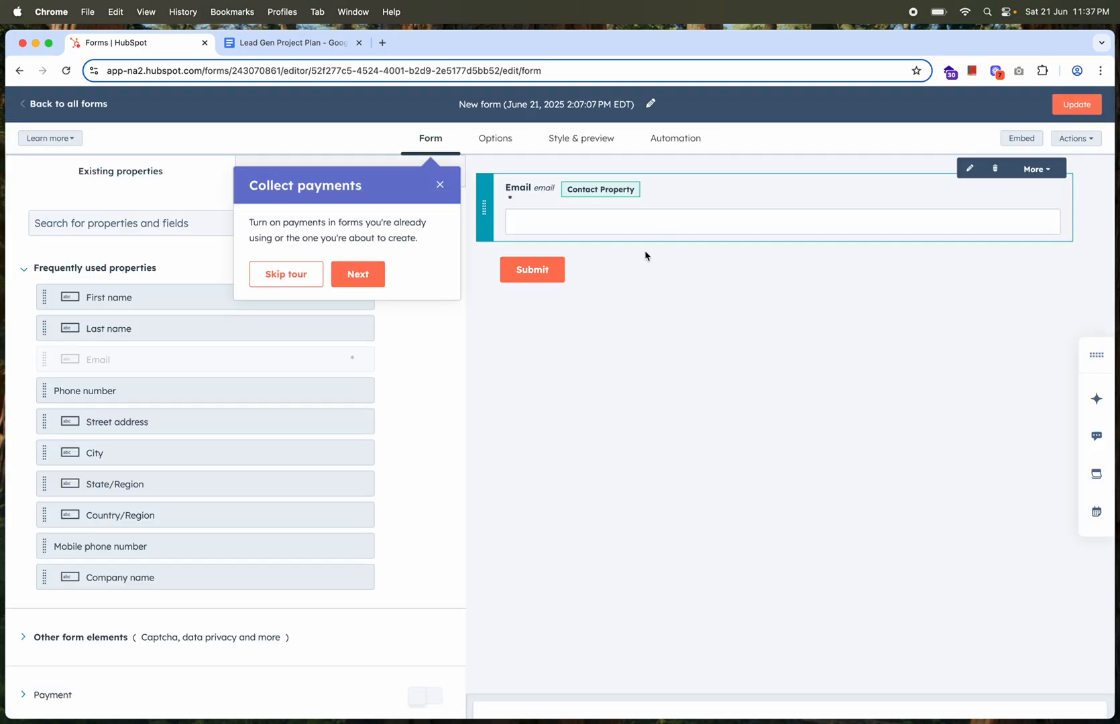
# Dismiss the payments tour and rename the new form to testing
pyautogui.click(443, 187)
pyautogui.tripleClick(517, 107)
pyautogui.write('test')
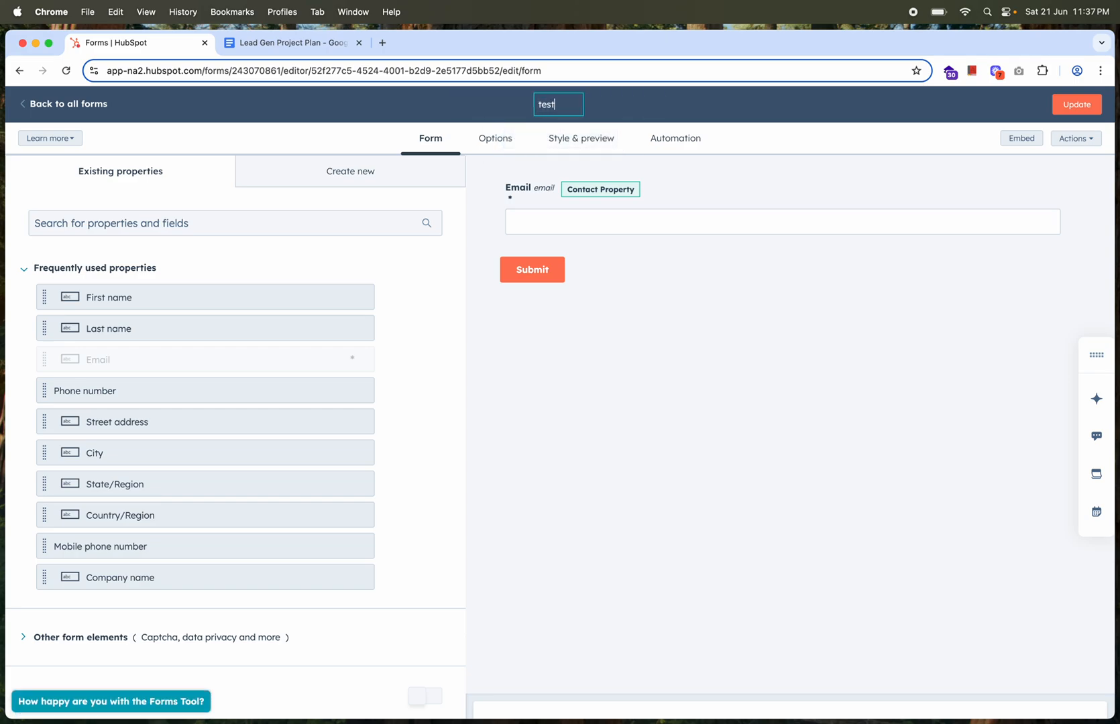
pyautogui.write('ing')
pyautogui.click(692, 111)
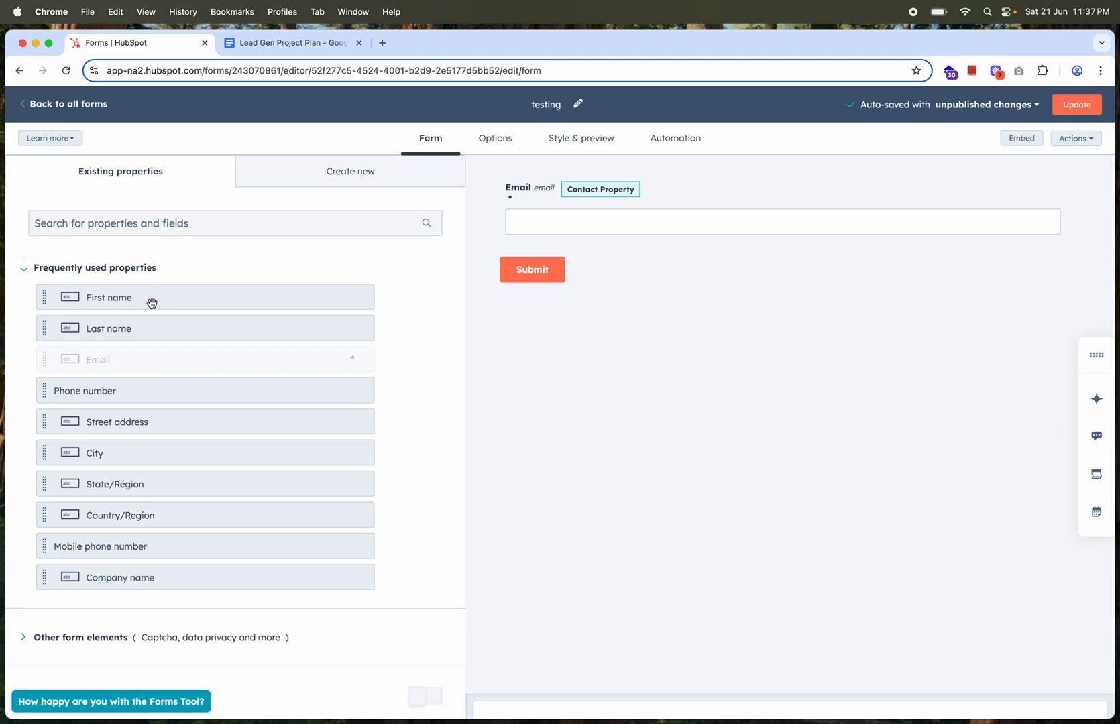
# Add First name and Last name fields side by side above Email, and make First name required
pyautogui.moveTo(149, 301); pyautogui.dragTo(582, 176)
pyautogui.moveTo(170, 333); pyautogui.dragTo(1074, 204)
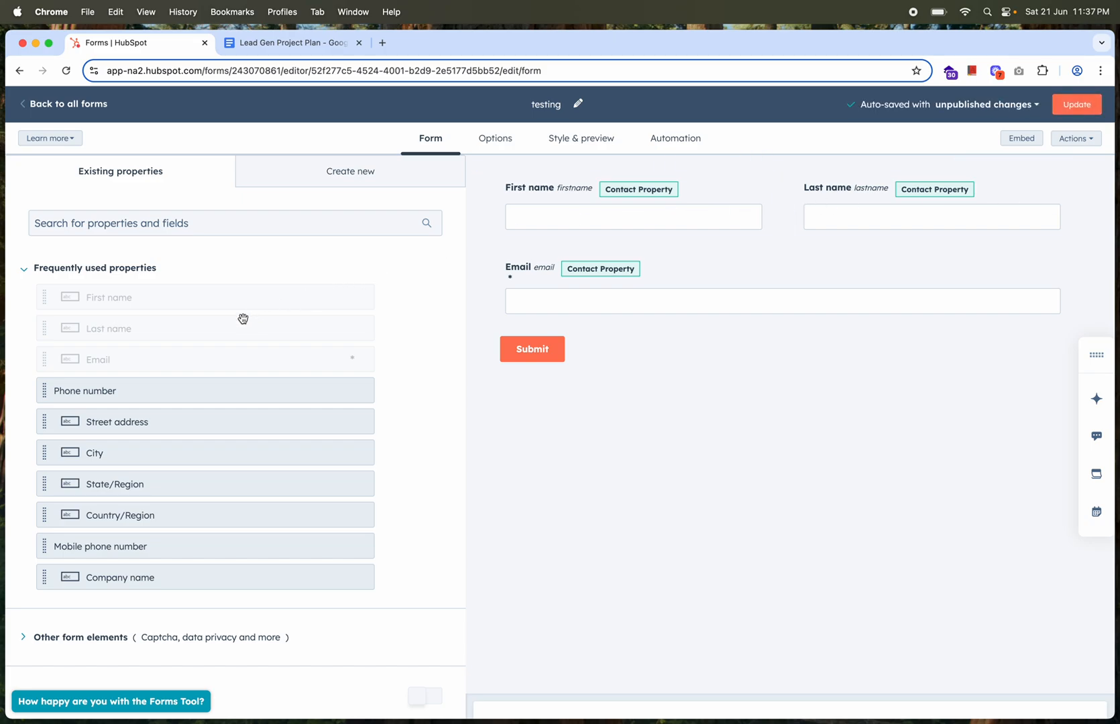
pyautogui.click(573, 222)
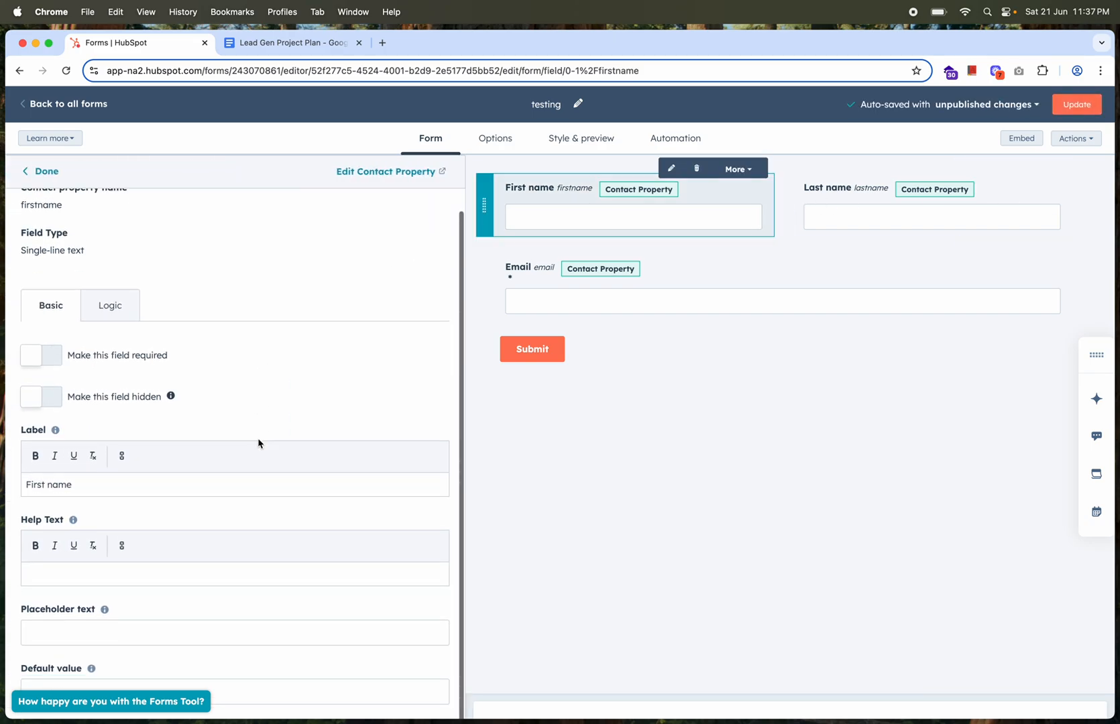
pyautogui.scroll(-1, 259, 444)
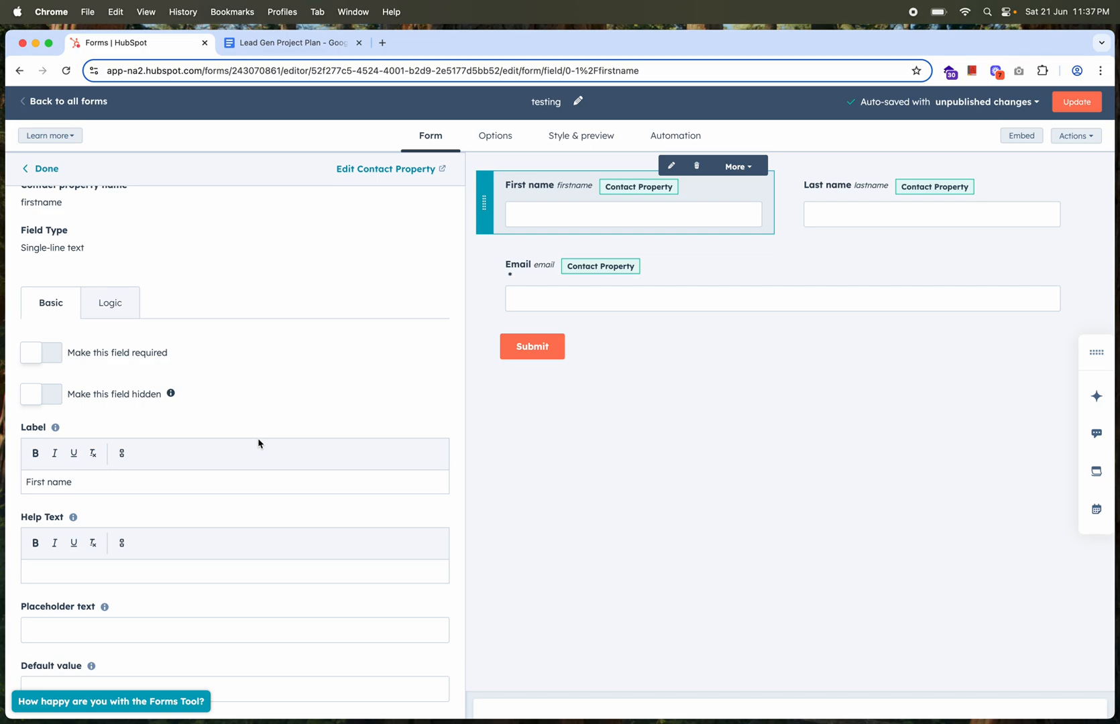
pyautogui.click(55, 359)
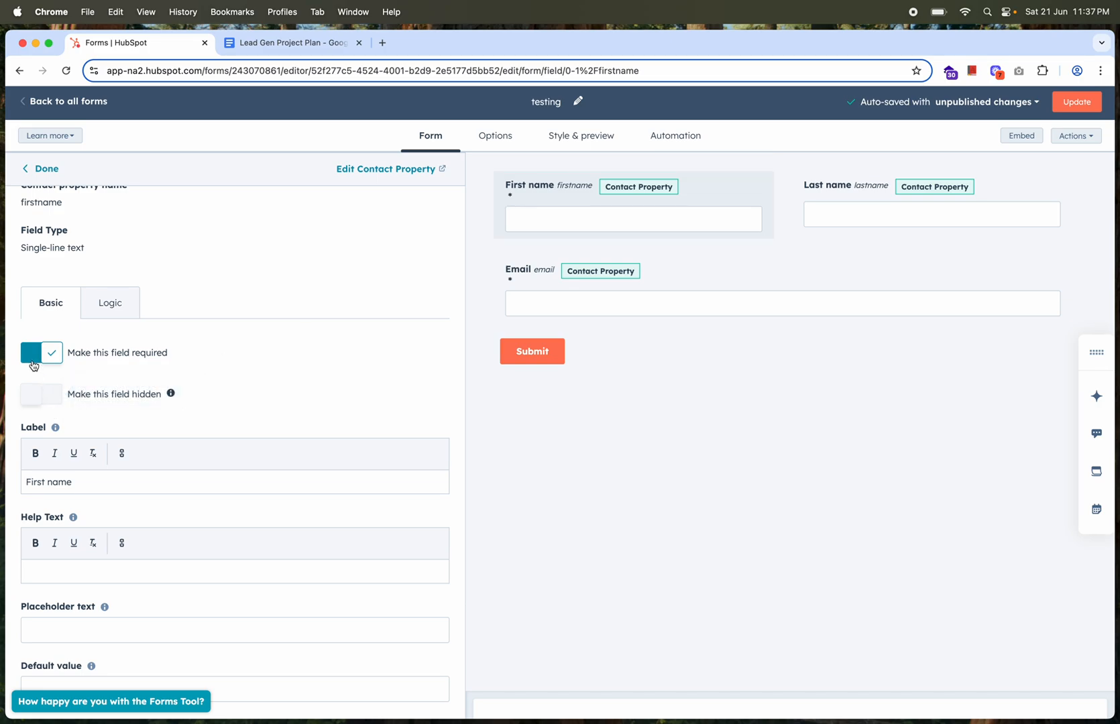
pyautogui.scroll(2, 146, 431)
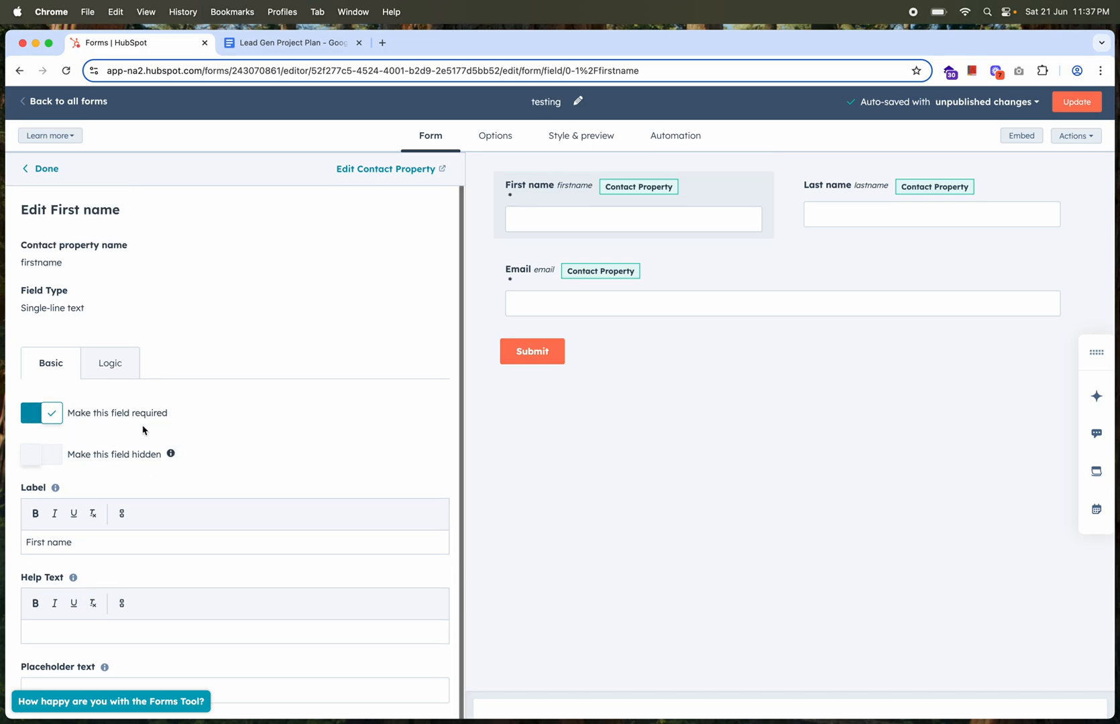
pyautogui.click(43, 171)
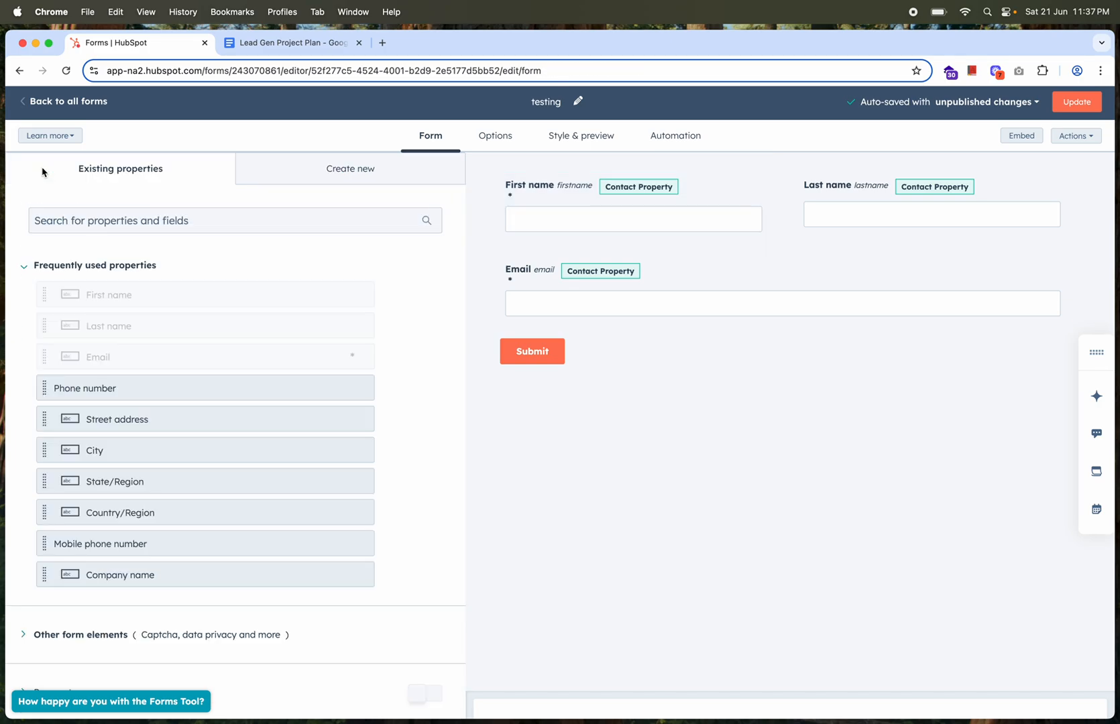
# Find the UTM_Campaign property, add it below the Email field, and make it a hidden field
pyautogui.click(150, 220)
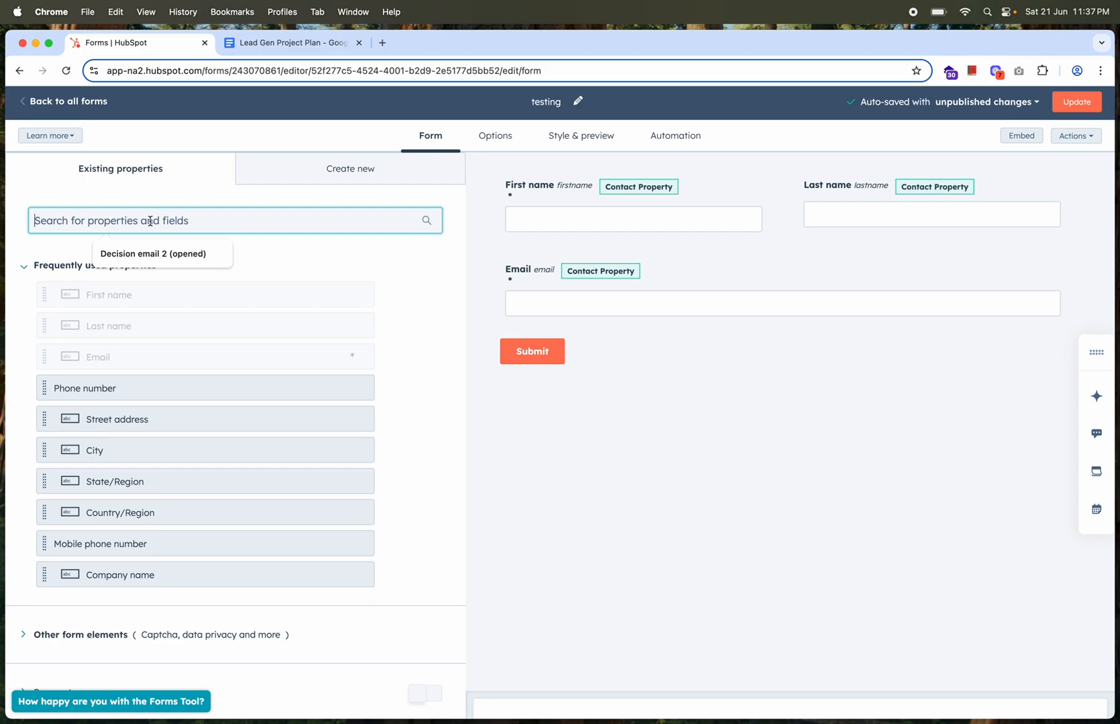
pyautogui.write('u')
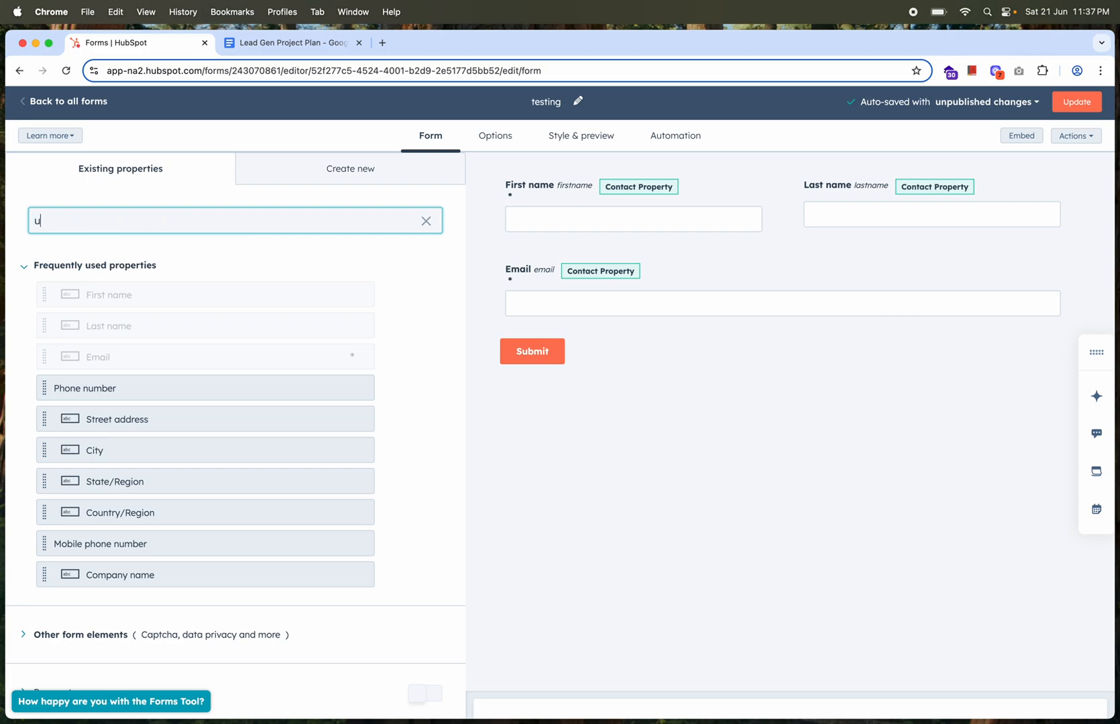
pyautogui.write('tm_')
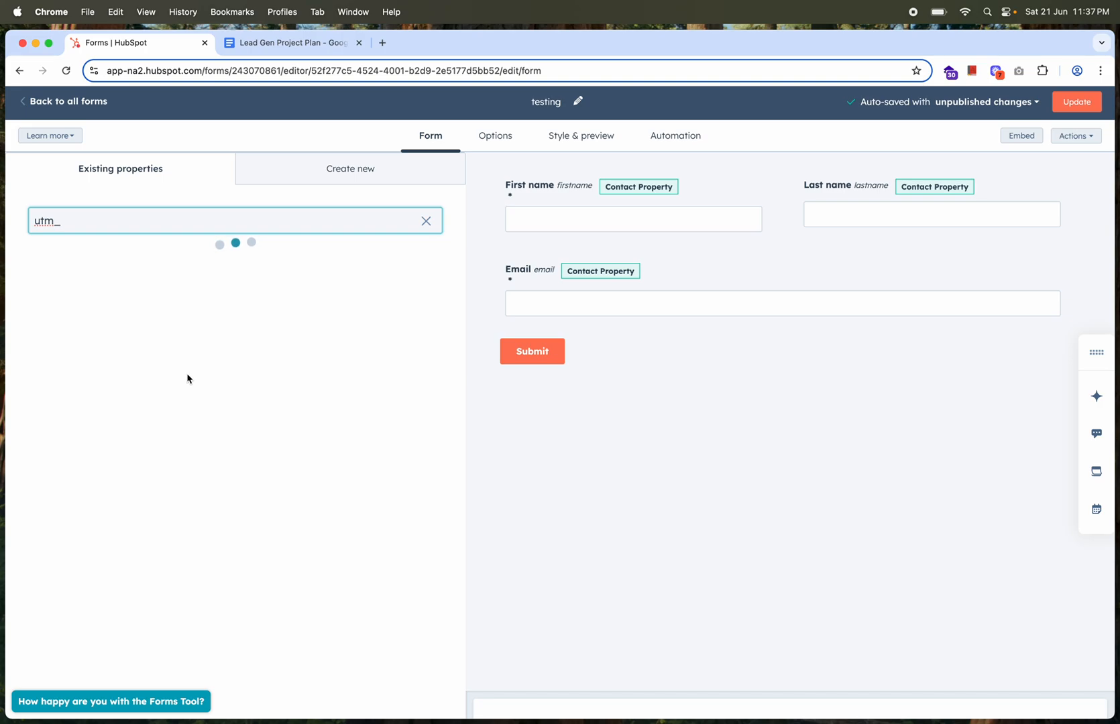
pyautogui.moveTo(158, 317); pyautogui.dragTo(573, 337)
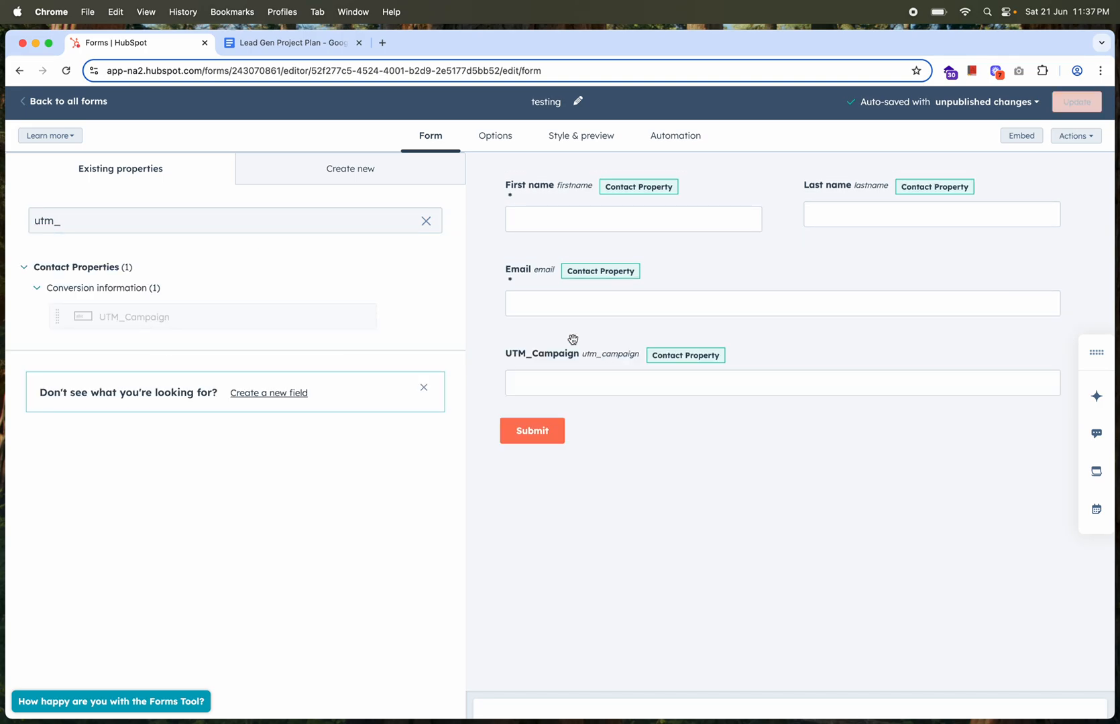
pyautogui.click(565, 365)
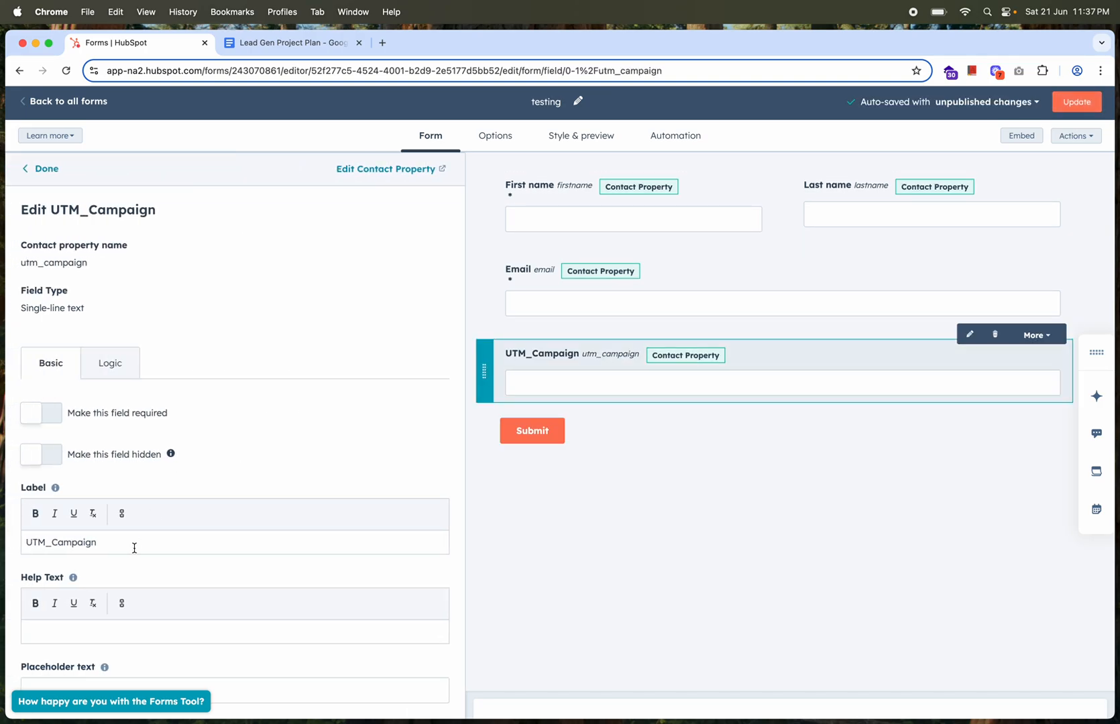
pyautogui.click(123, 628)
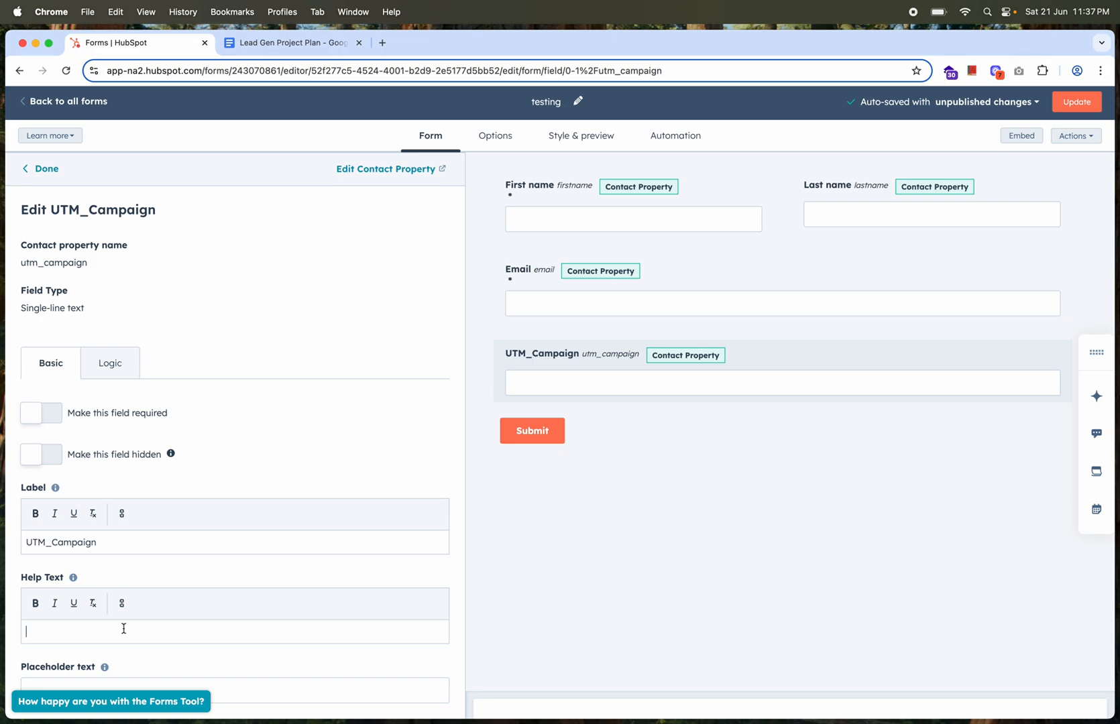
pyautogui.click(51, 460)
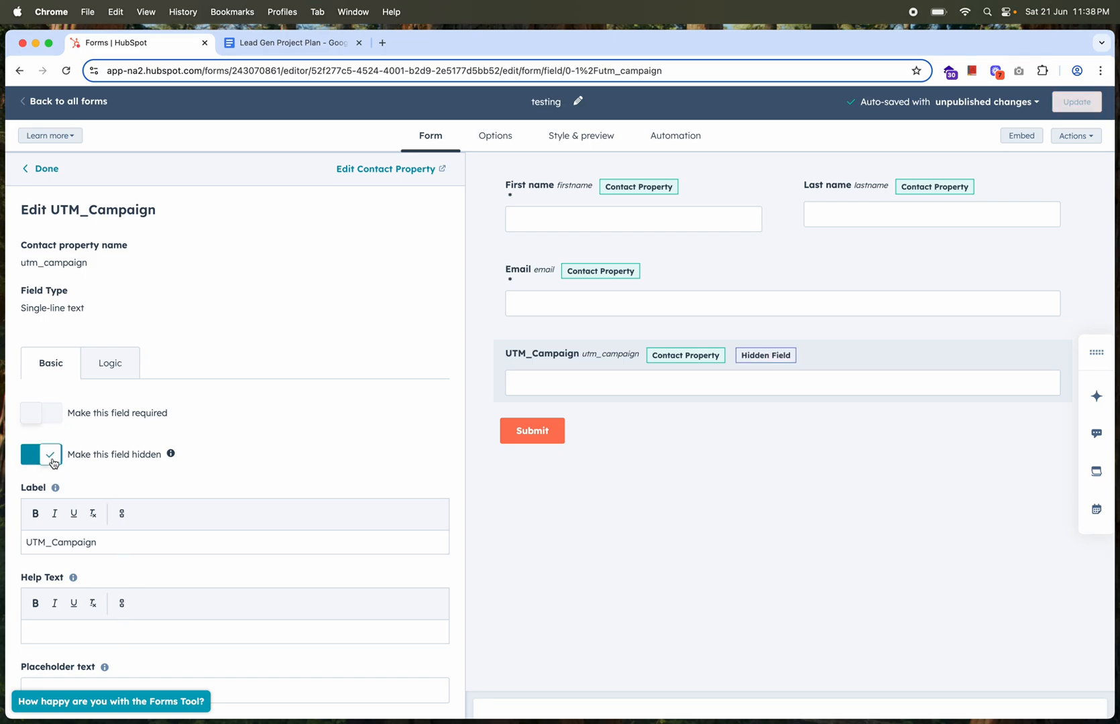
# Set the UTM_Campaign field's default value to -2023-drupal-project and finish editing the field
pyautogui.scroll(-2, 207, 528)
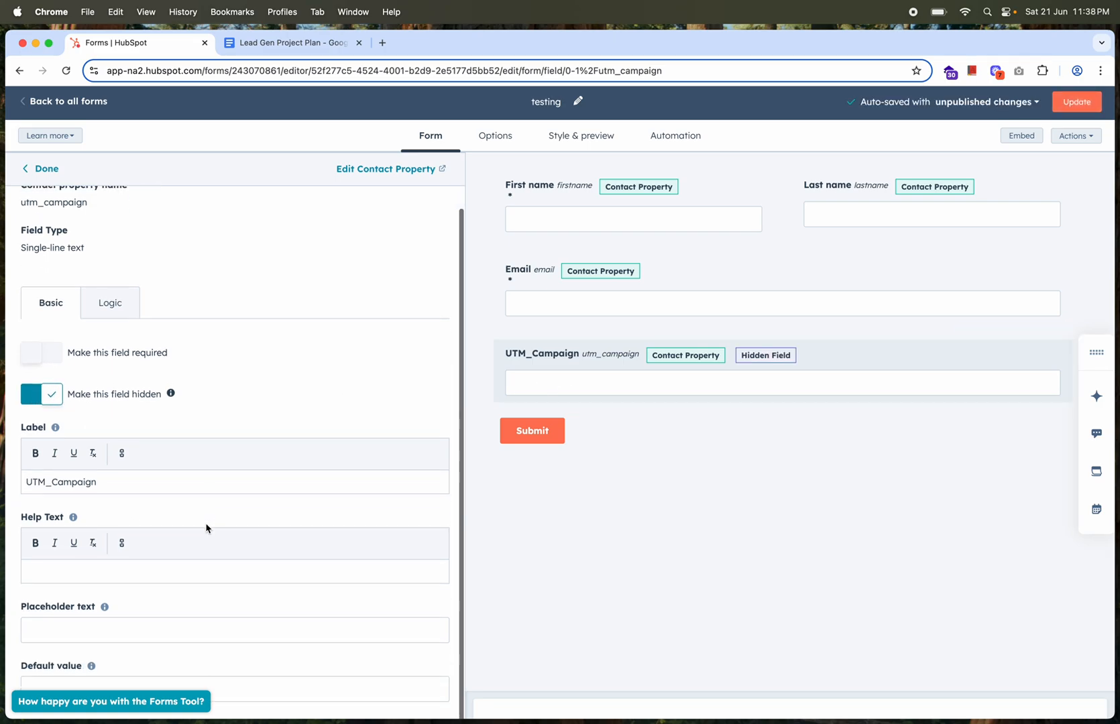
pyautogui.click(141, 630)
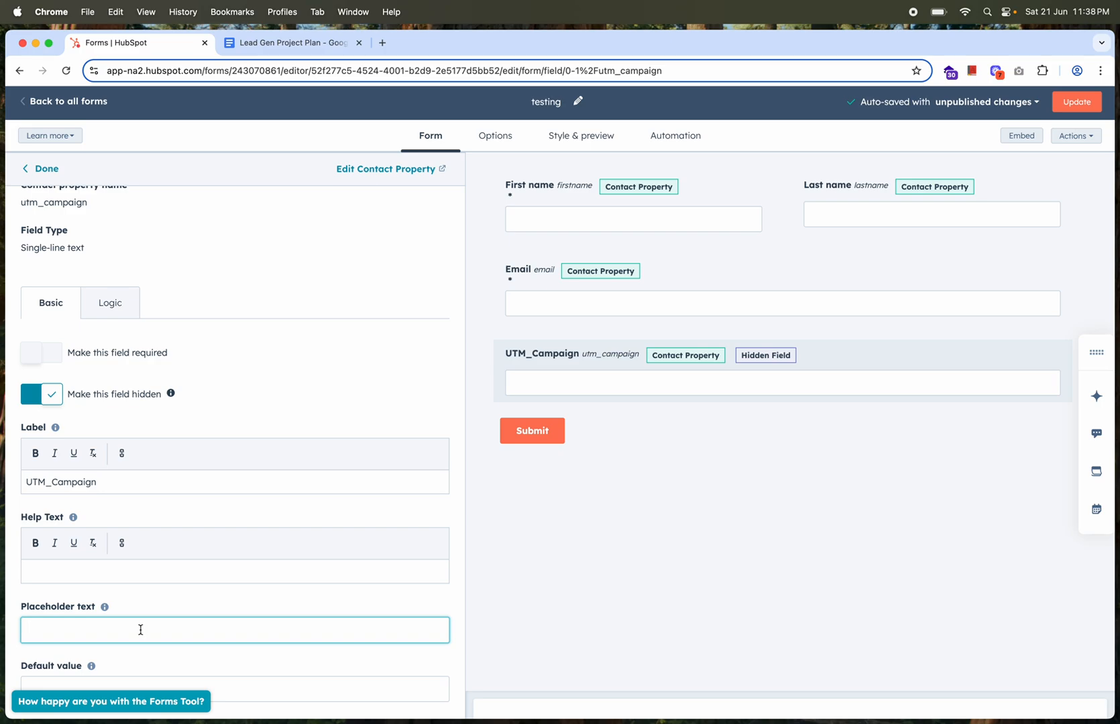
pyautogui.scroll(-2, 141, 629)
pyautogui.click(121, 626)
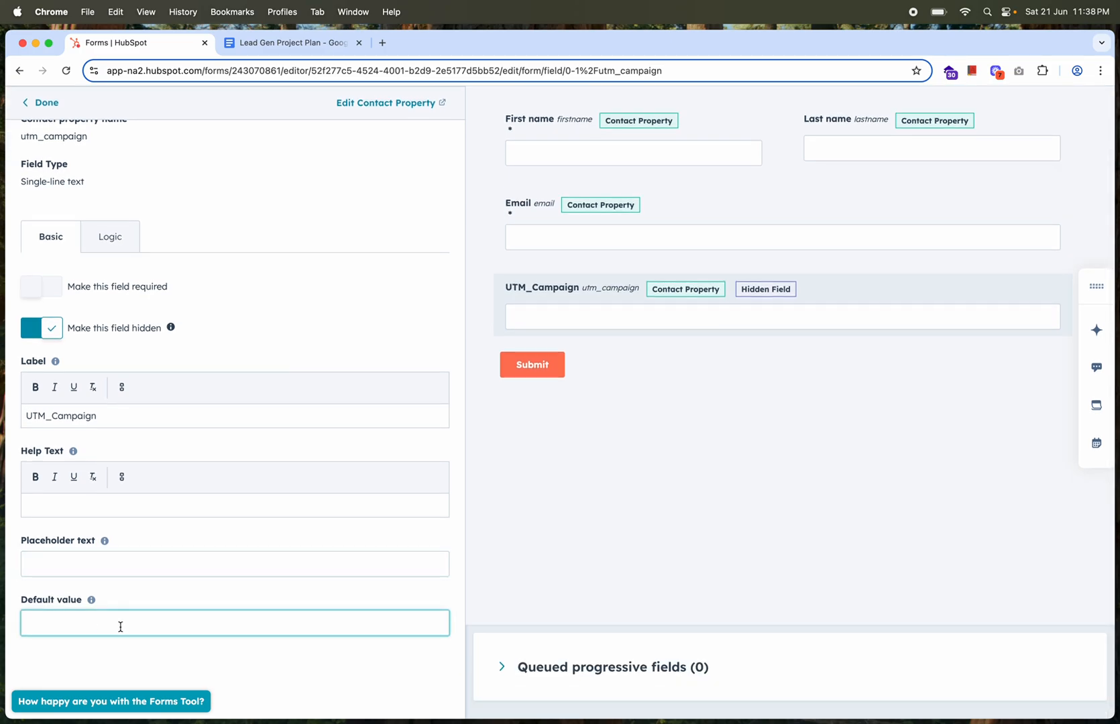
pyautogui.write('-2023-drupal-project')
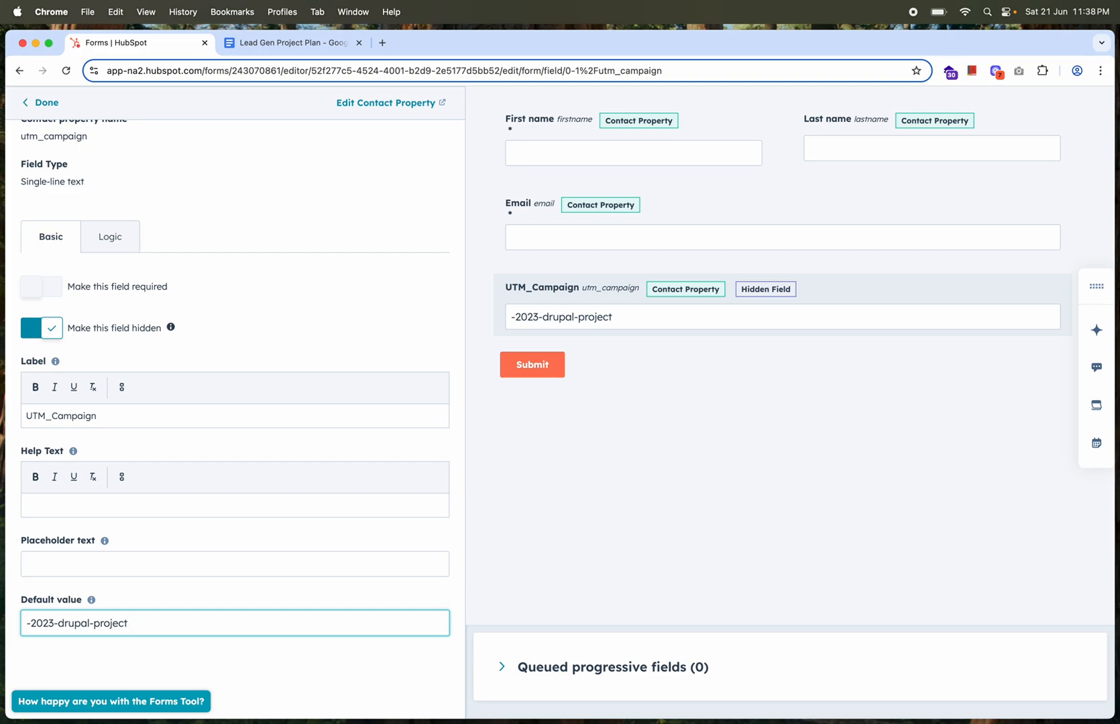
pyautogui.scroll(2, 293, 344)
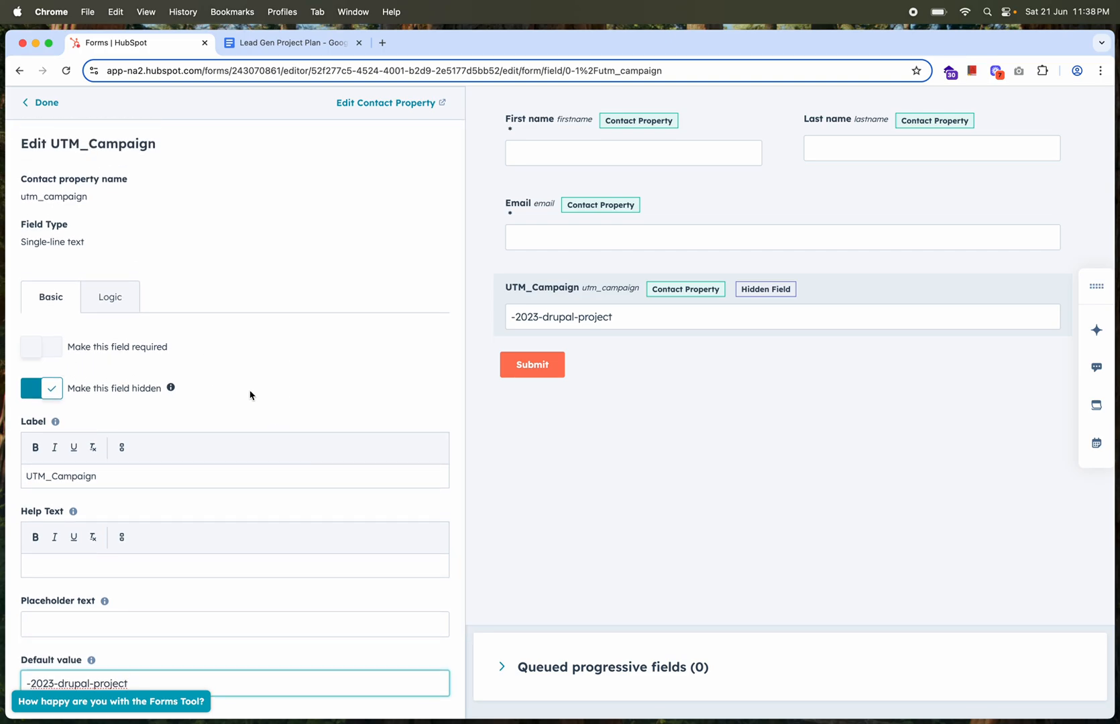
pyautogui.scroll(2, 250, 395)
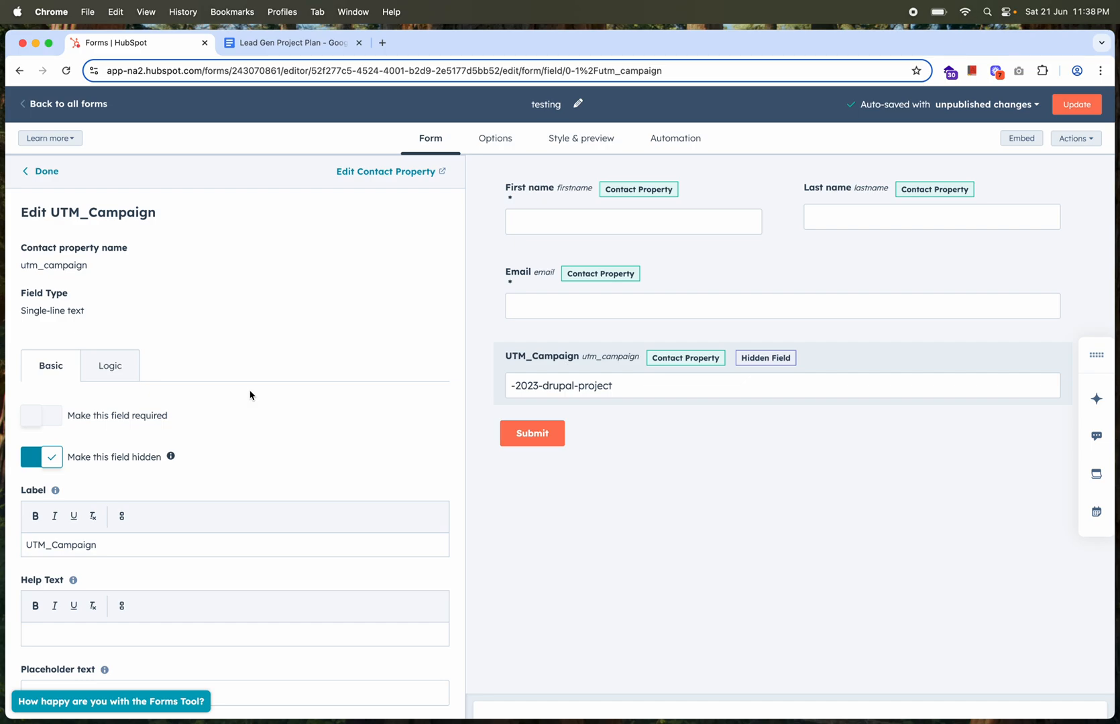
pyautogui.moveTo(547, 395)
pyautogui.click(48, 173)
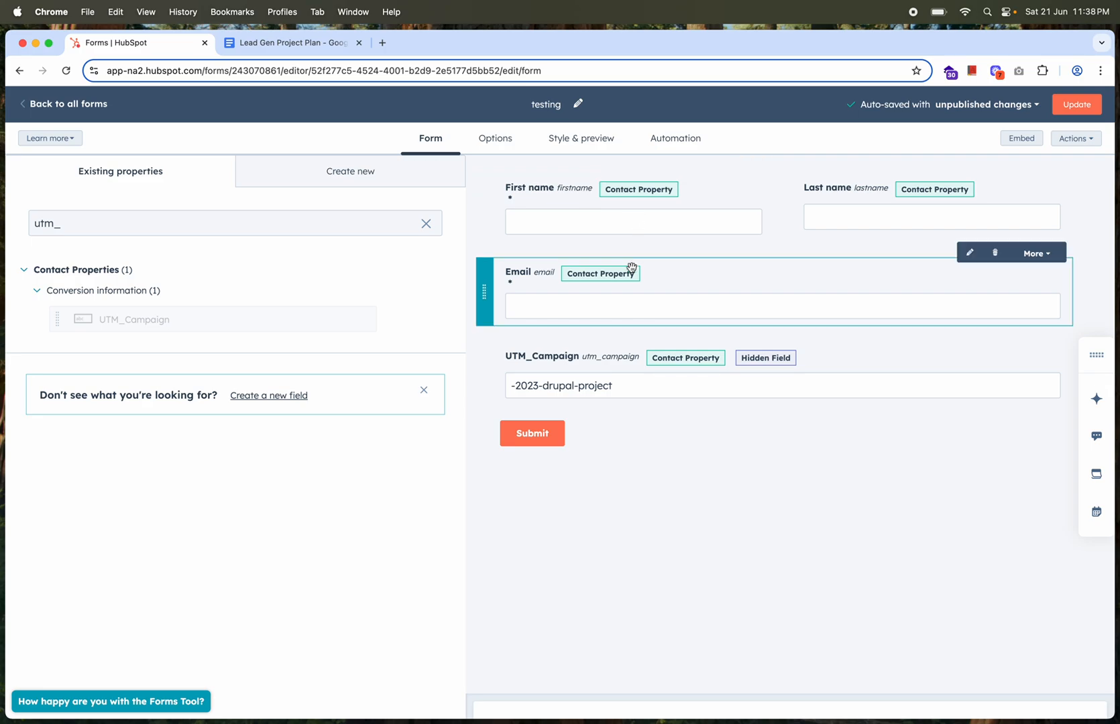
# Examine the form's post-submission options, including the page choices for HubSpot page or External URL, and return to Thank you message
pyautogui.click(496, 141)
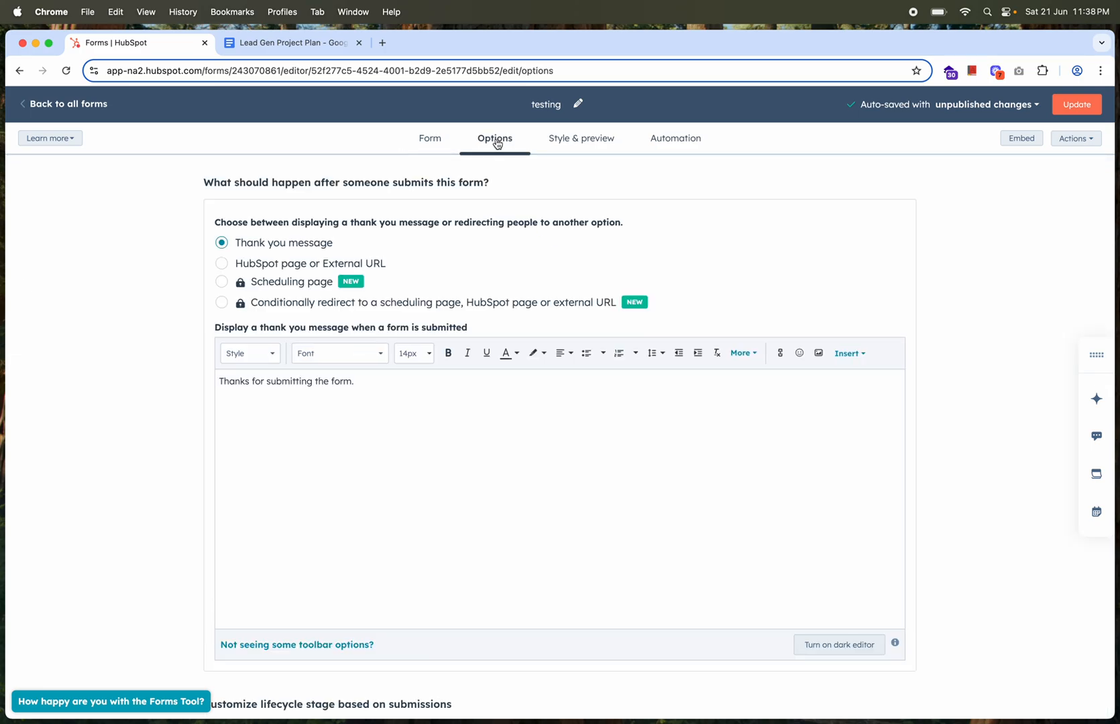
pyautogui.click(364, 384)
pyautogui.click(222, 263)
pyautogui.click(346, 356)
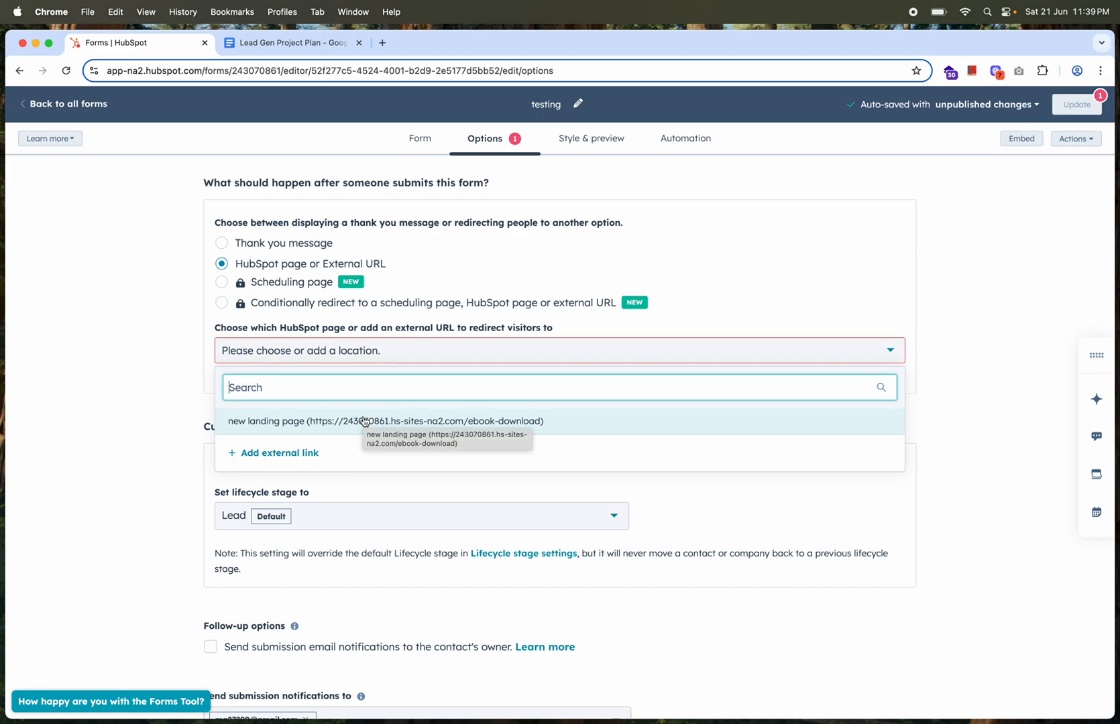
pyautogui.click(158, 339)
pyautogui.click(222, 245)
# Review the lifecycle stage choices, submission notifications, language and marketing campaign settings in the form options
pyautogui.scroll(-10, 353, 425)
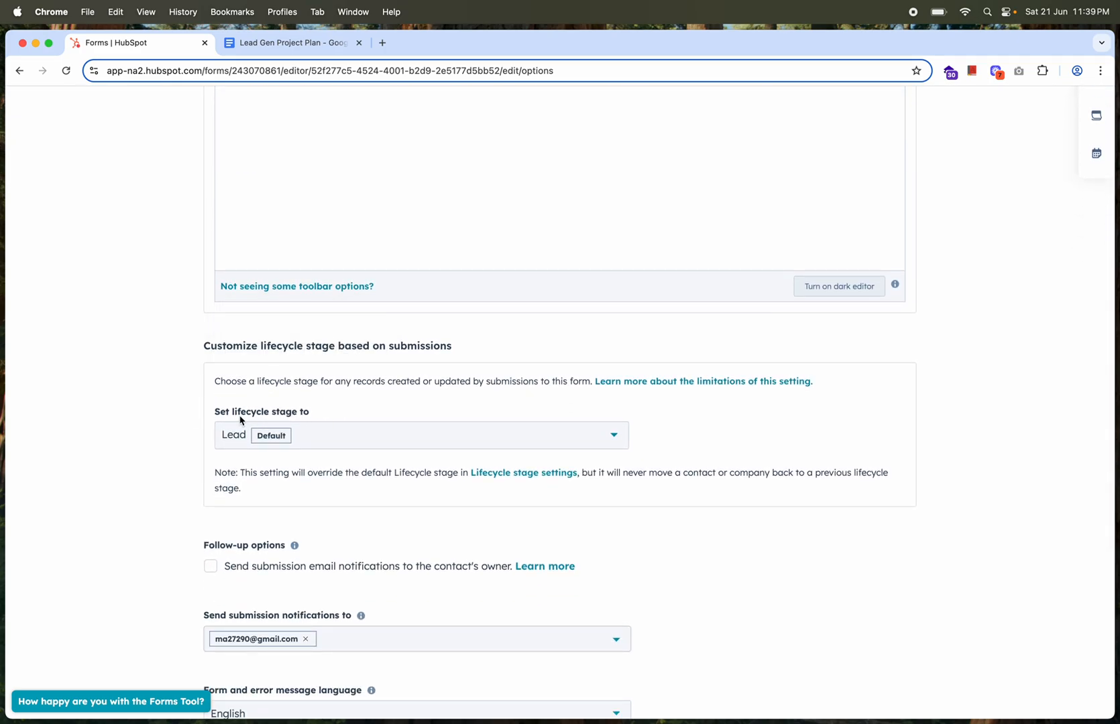
pyautogui.click(339, 447)
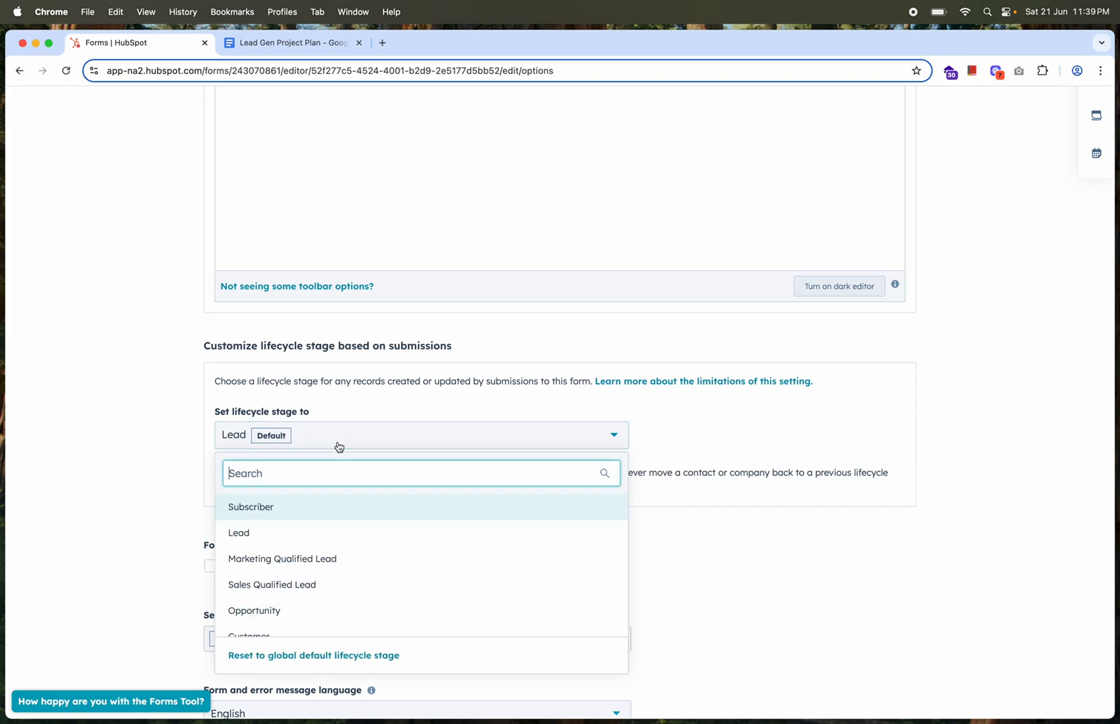
pyautogui.click(138, 469)
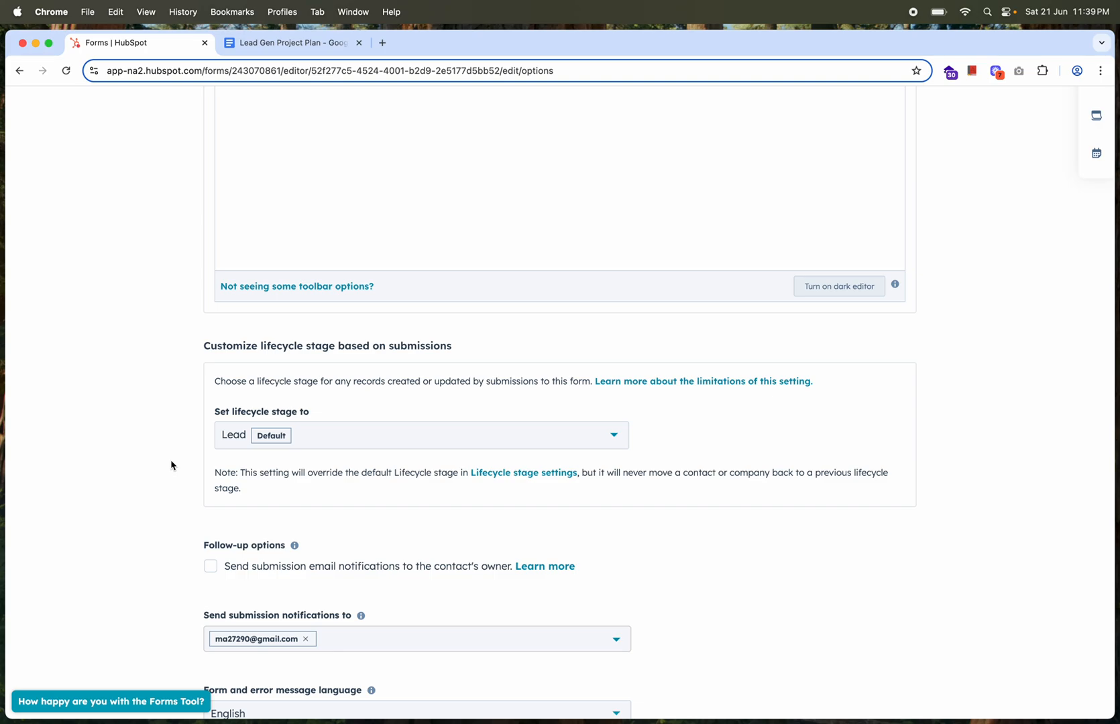
pyautogui.scroll(-4, 171, 465)
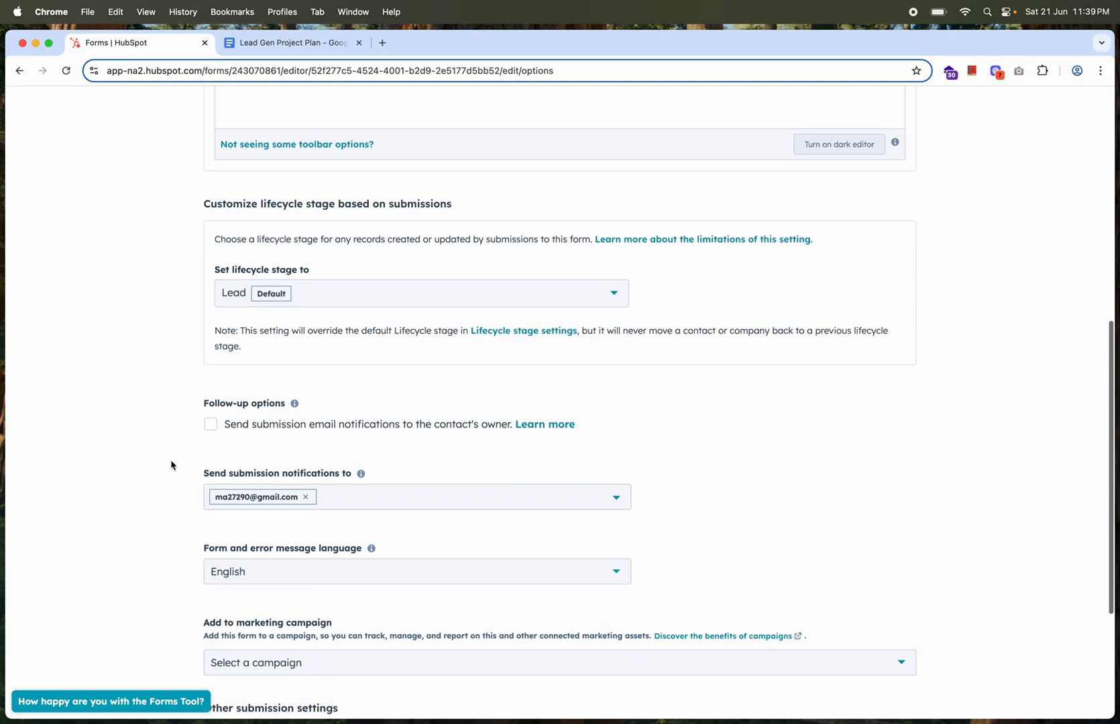
pyautogui.scroll(-2, 171, 464)
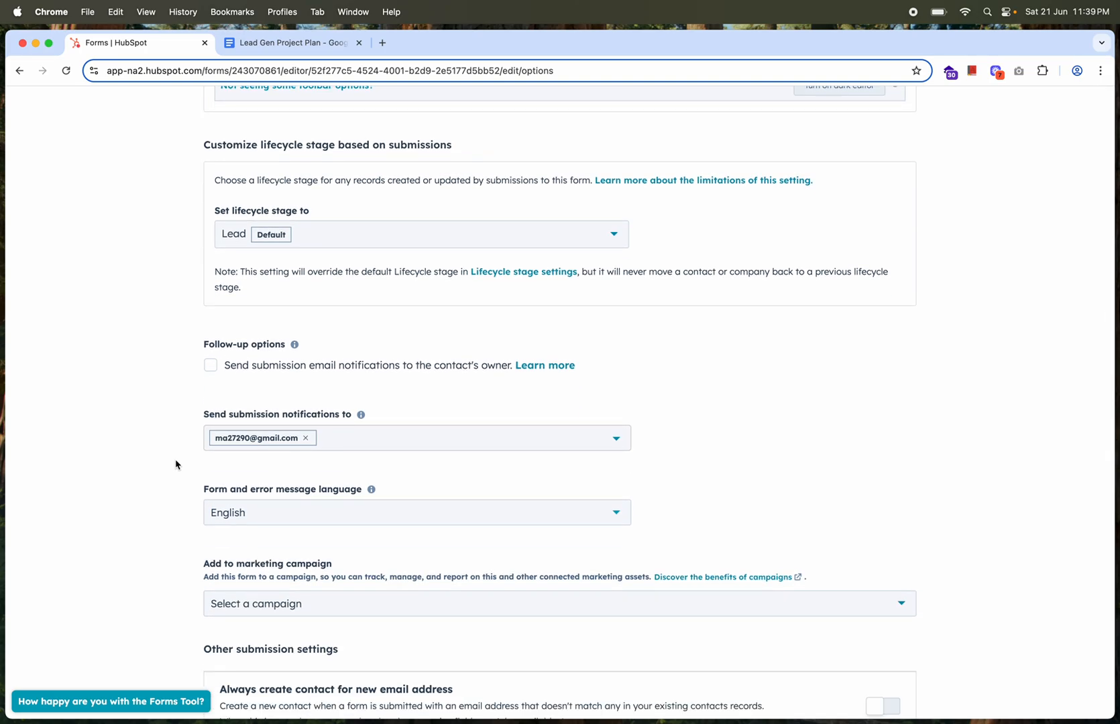
# Examine the available submission notification recipients, the marketing campaign choices and the other submission settings in the form options
pyautogui.click(374, 444)
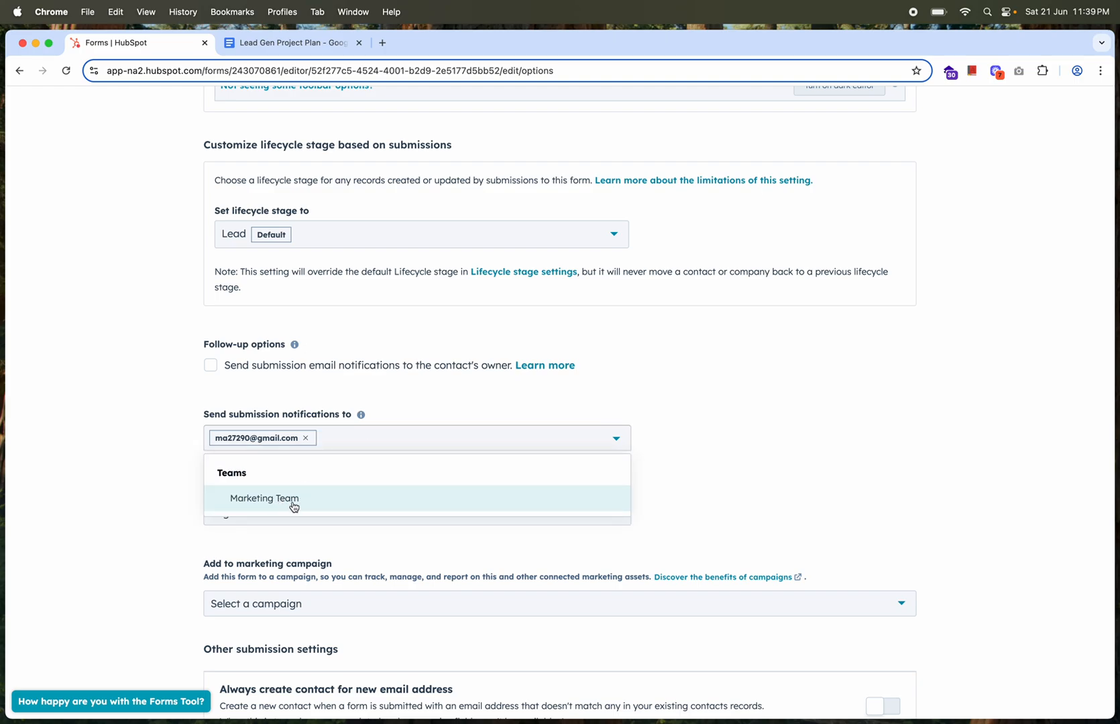
pyautogui.click(161, 473)
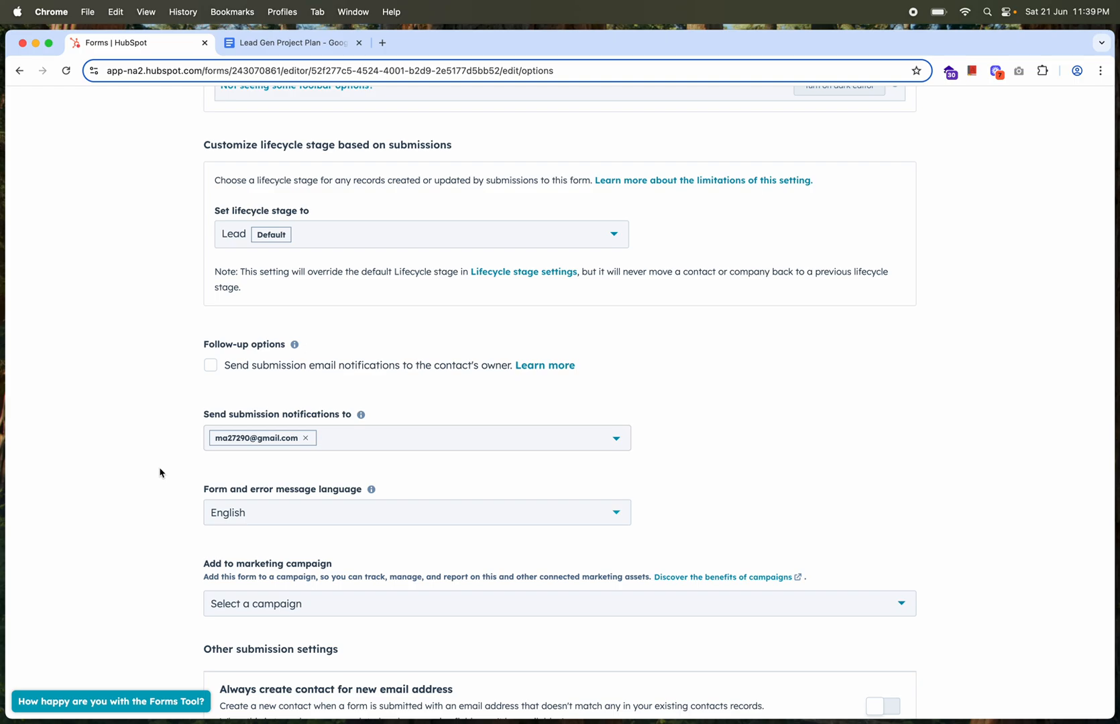
pyautogui.scroll(-5, 160, 473)
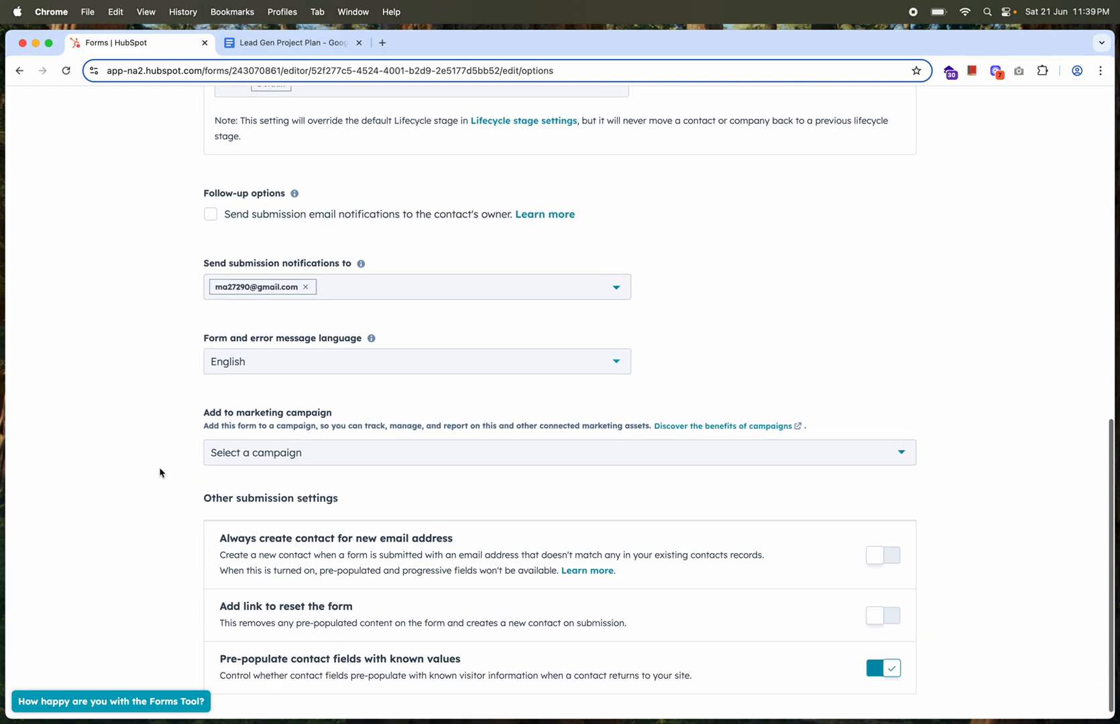
pyautogui.click(270, 446)
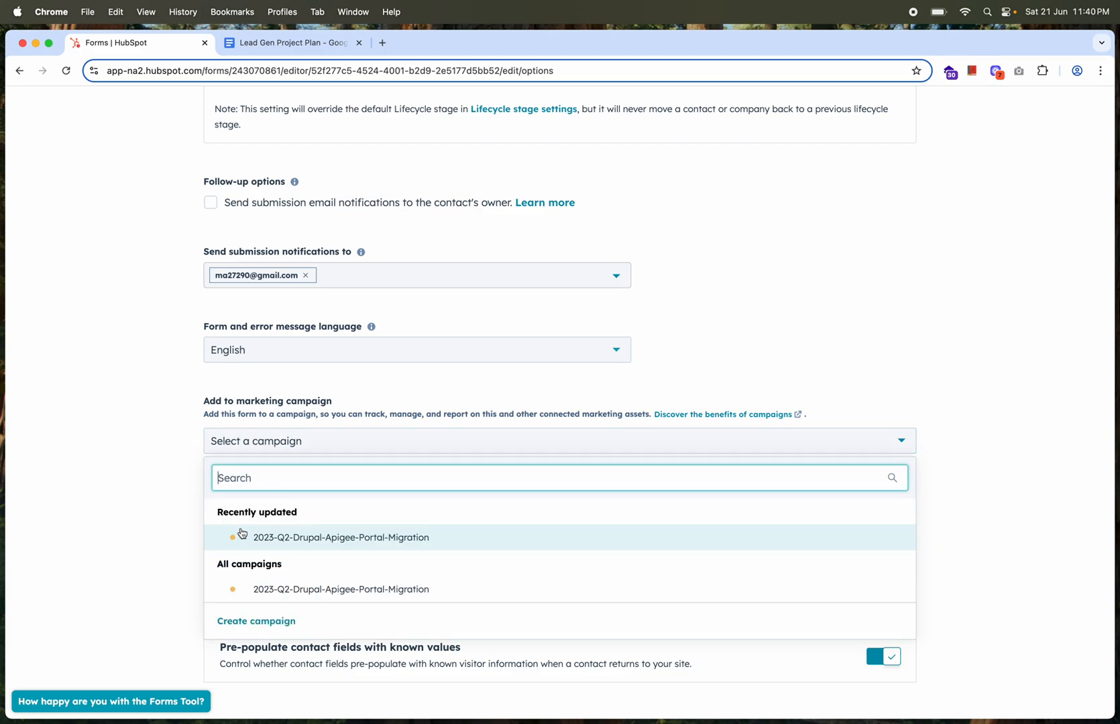
pyautogui.click(179, 521)
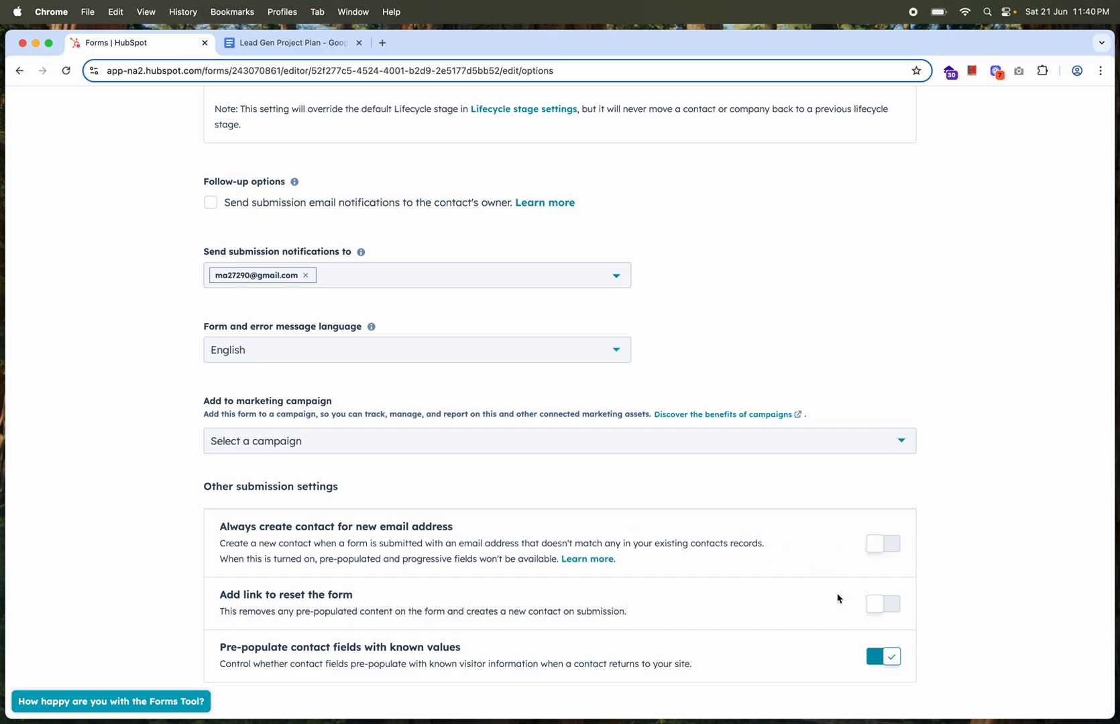
pyautogui.scroll(10, 999, 480)
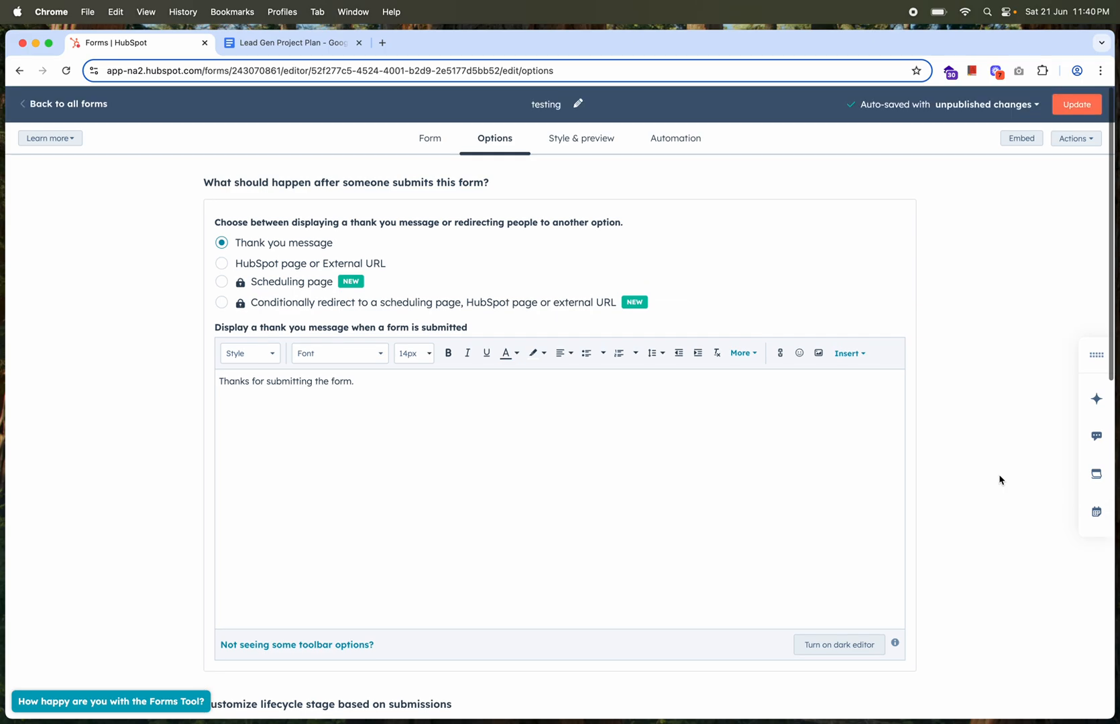
# Try the Linear and Round input themes for the testing form, and apply the Sharp theme
pyautogui.click(586, 146)
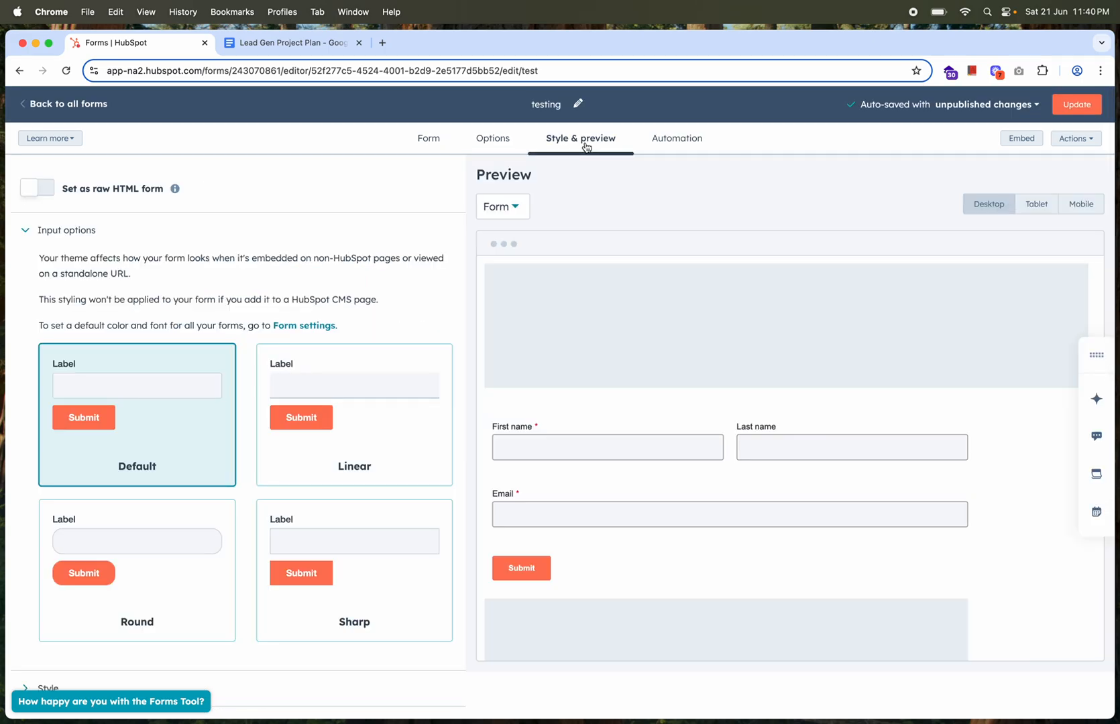
pyautogui.click(392, 412)
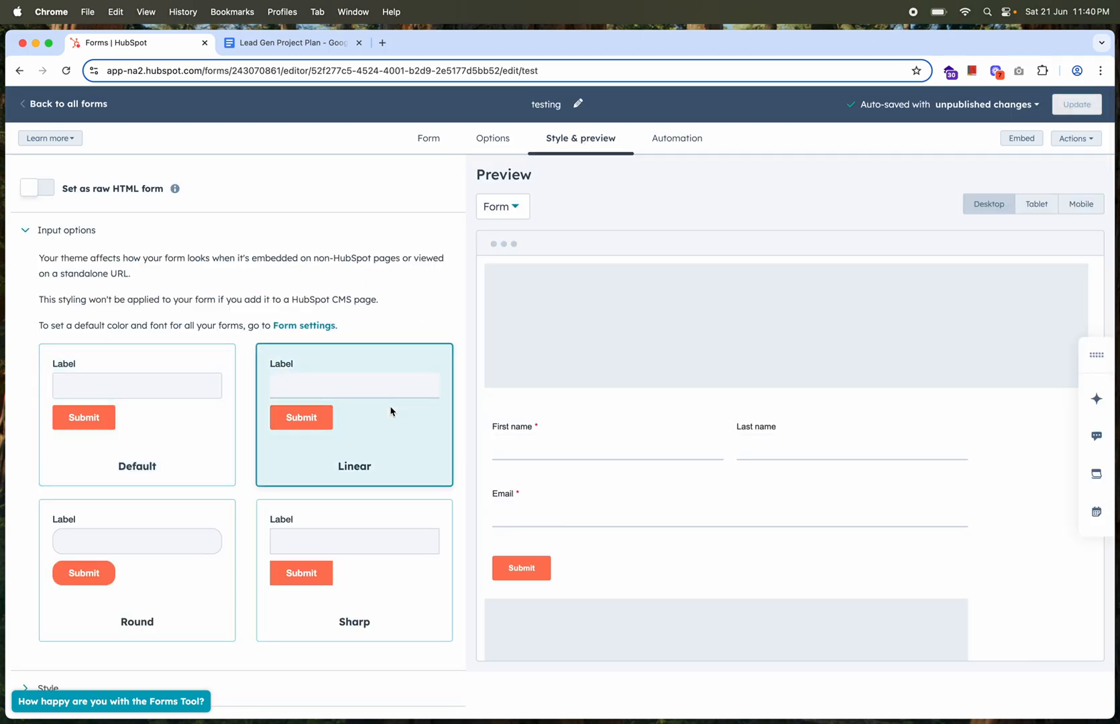
pyautogui.click(177, 581)
pyautogui.click(398, 566)
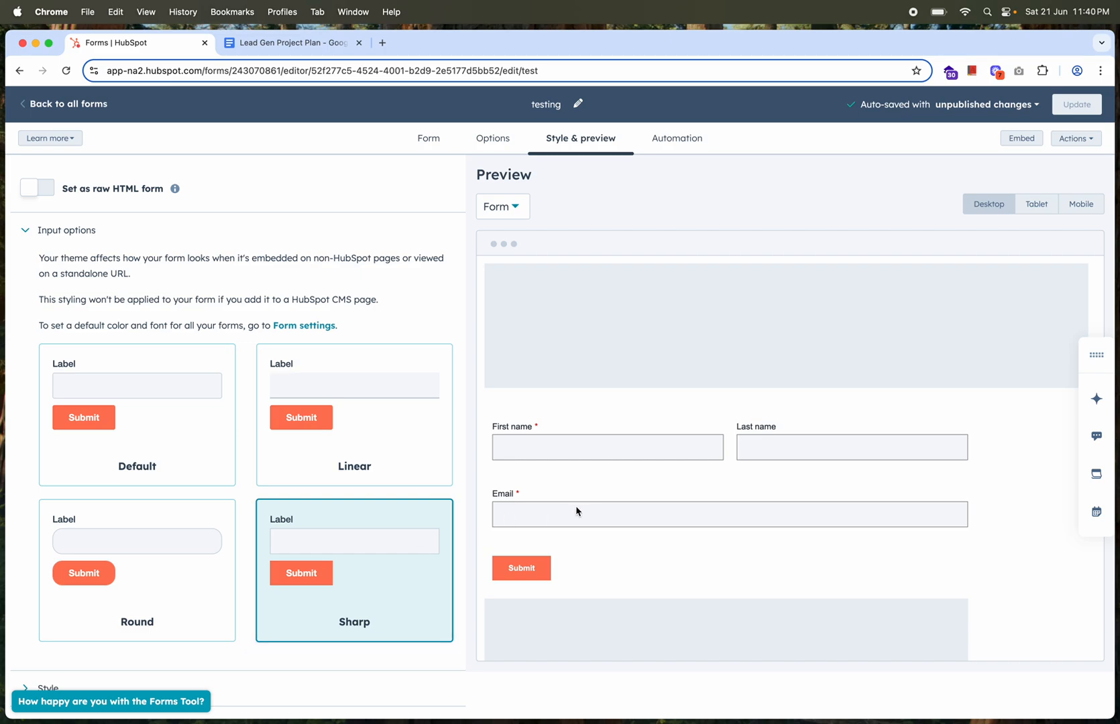
# Change the submit button's color to dark orange B45F06 in the form's style settings
pyautogui.scroll(-1, 374, 461)
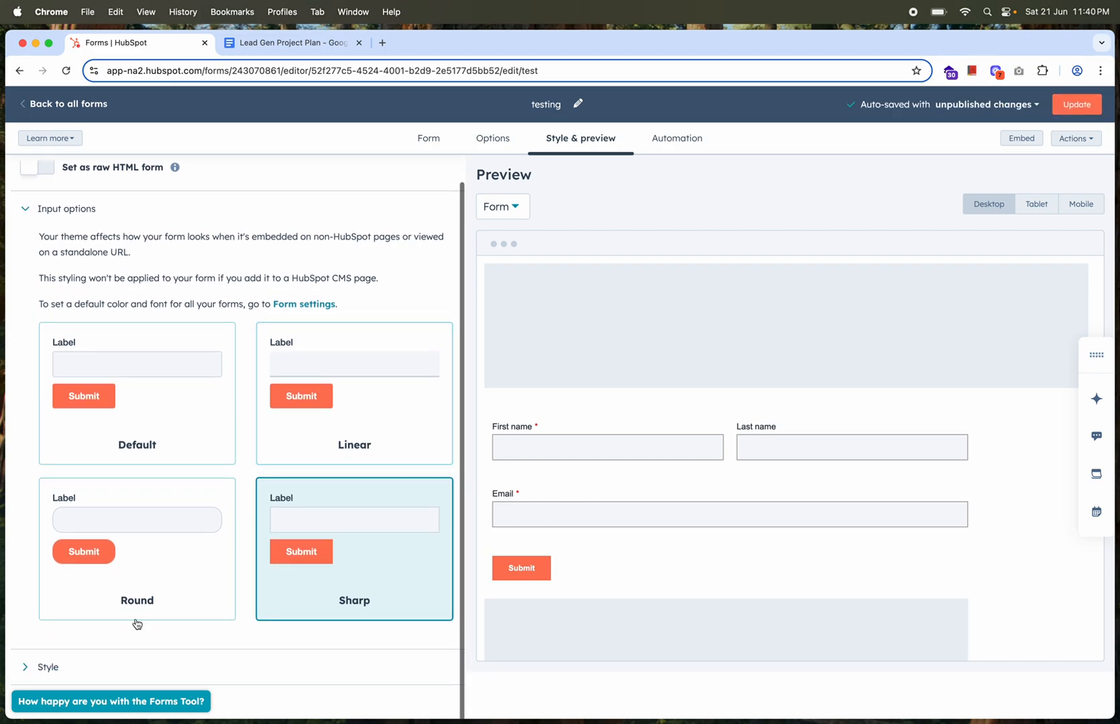
pyautogui.click(47, 667)
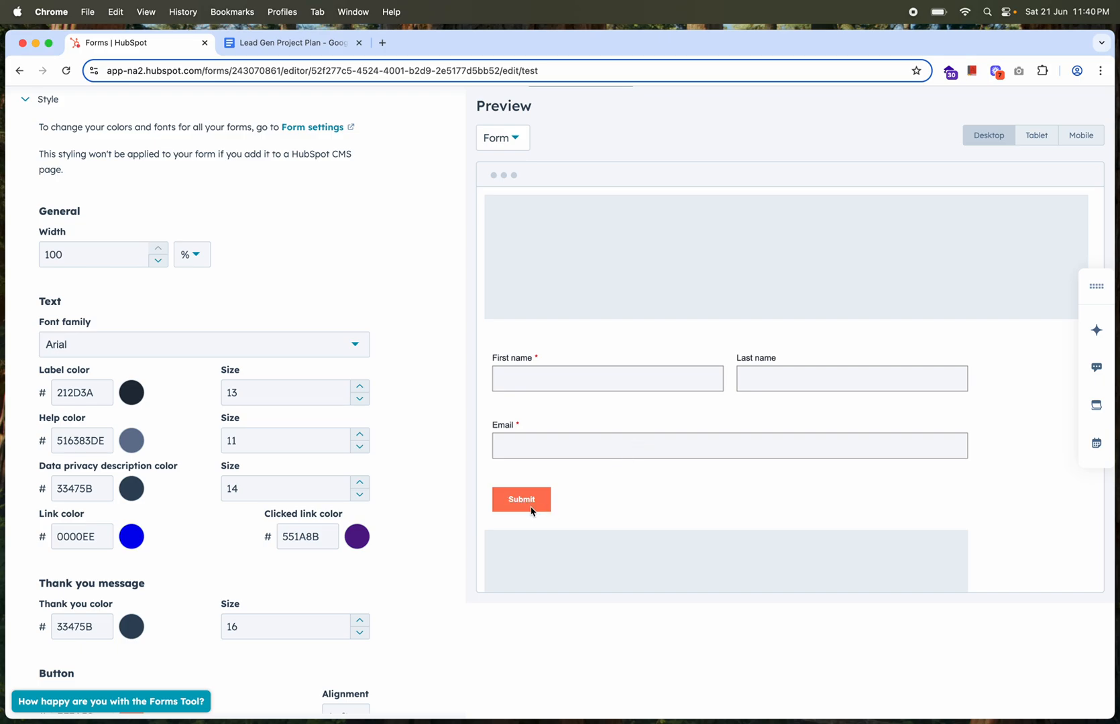
pyautogui.scroll(-5, 191, 551)
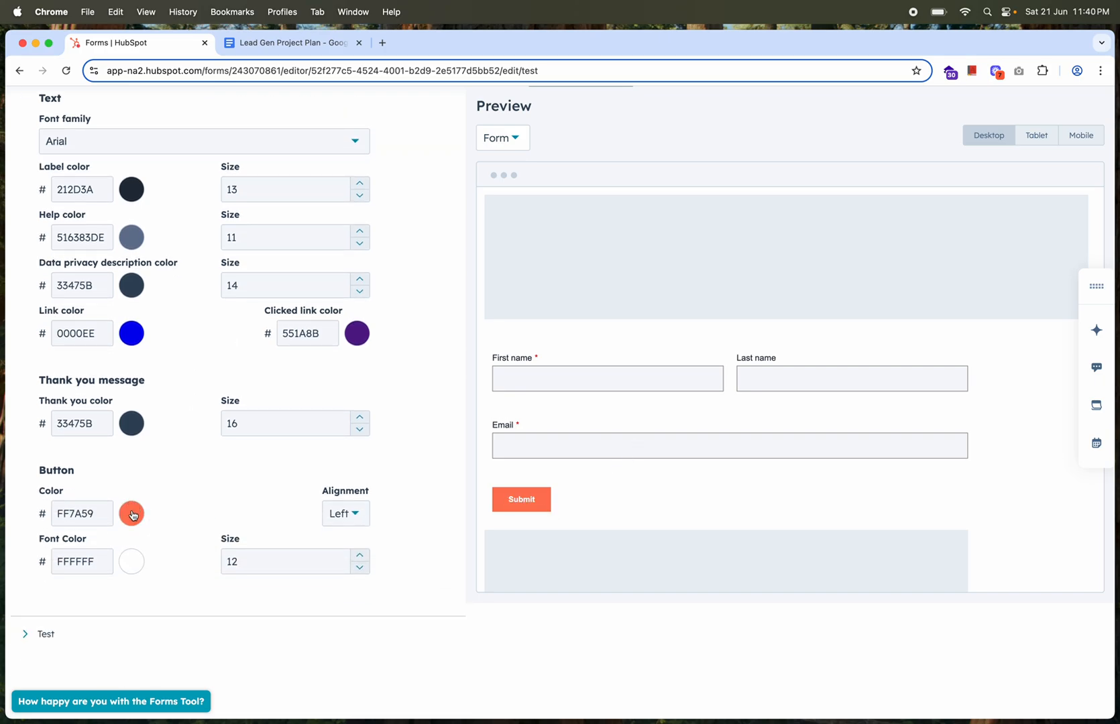
pyautogui.click(133, 514)
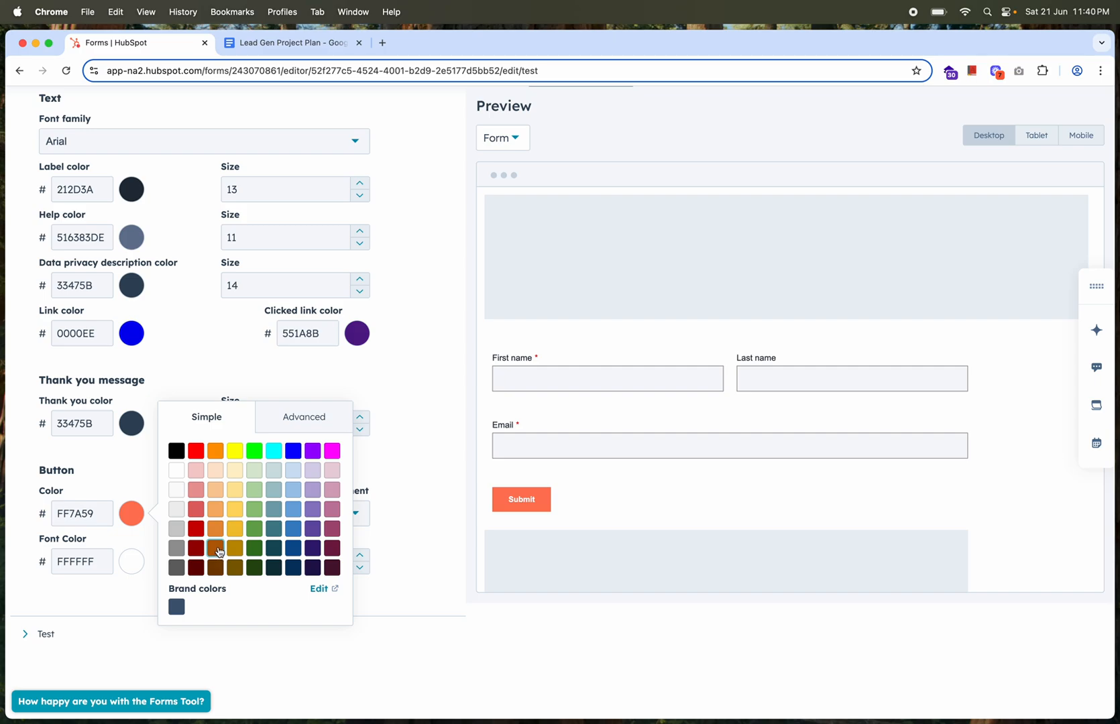
pyautogui.click(216, 549)
pyautogui.click(393, 497)
pyautogui.scroll(10, 411, 408)
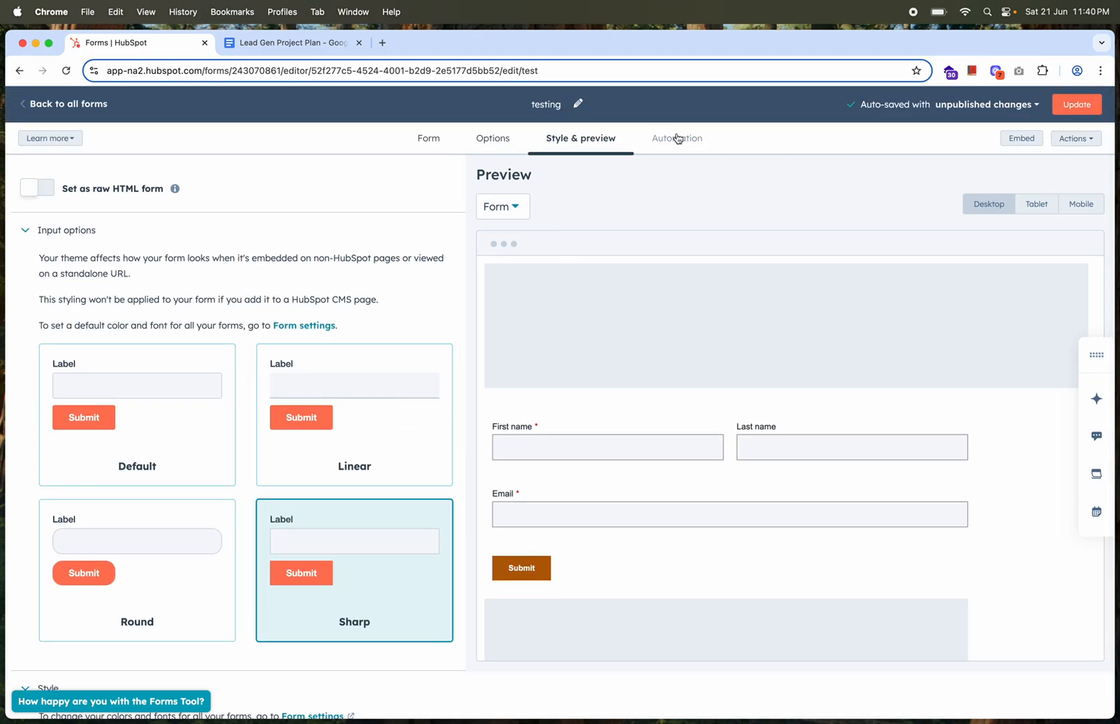
# Look over the form's automation options, publish the updated testing form and dismiss the embed code dialog
pyautogui.click(676, 141)
pyautogui.click(715, 194)
pyautogui.click(1079, 106)
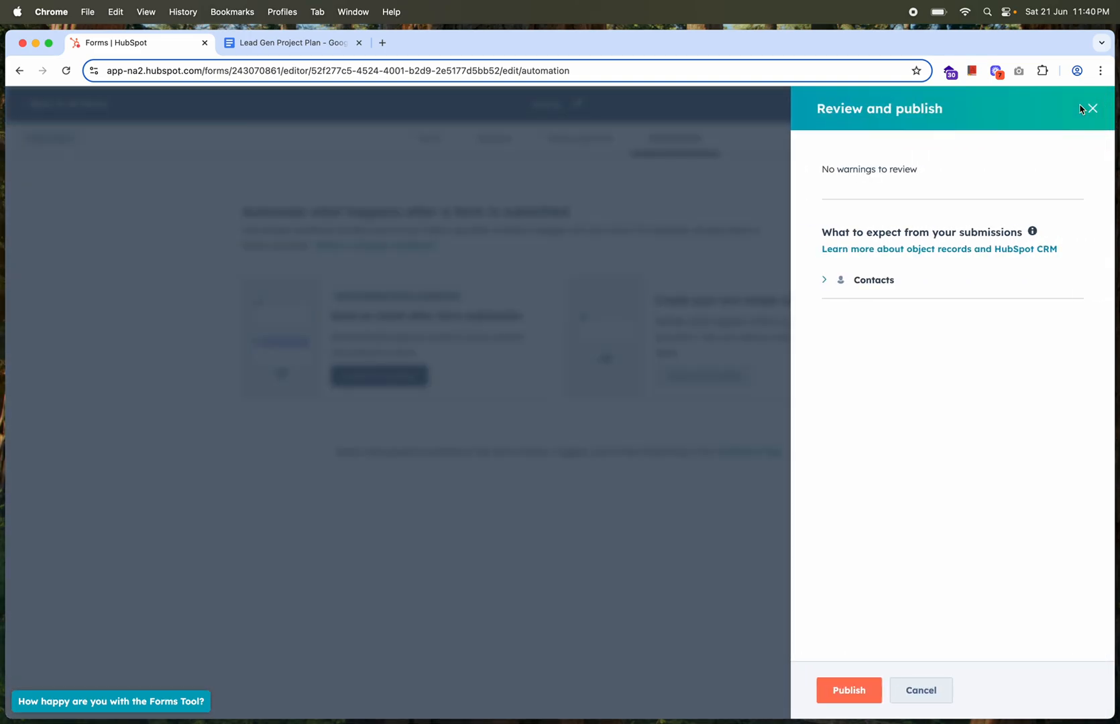
pyautogui.click(849, 691)
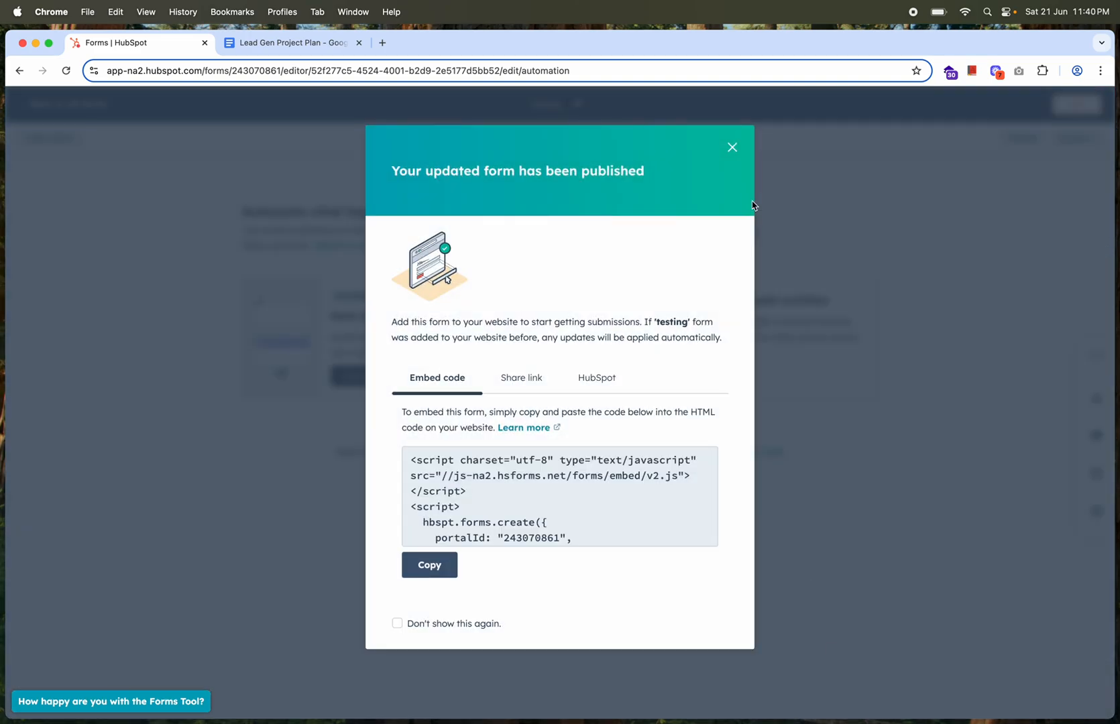
pyautogui.click(732, 146)
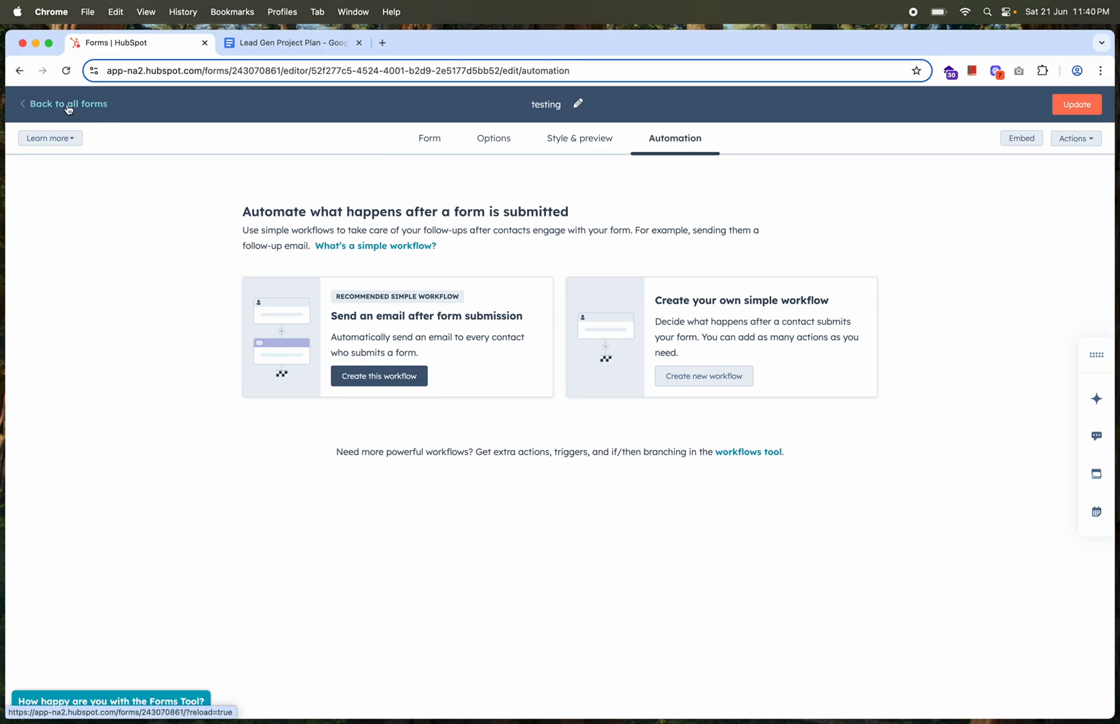
# Publish the testing form once more and return to the list of all forms
pyautogui.click(1076, 104)
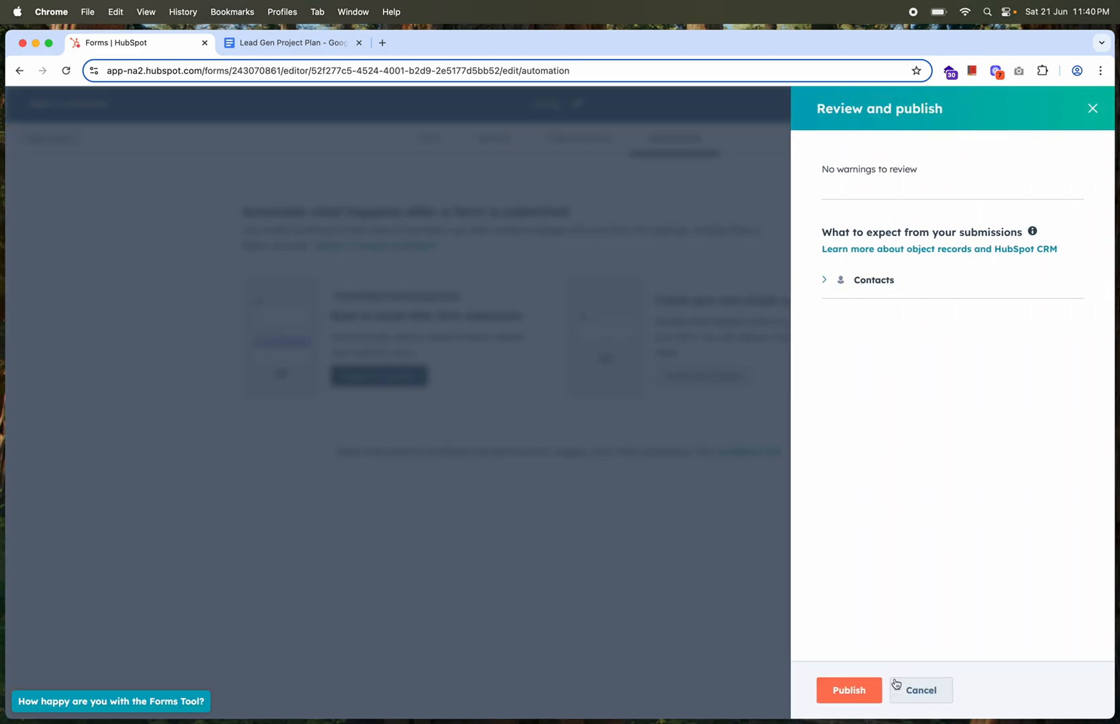
pyautogui.click(846, 691)
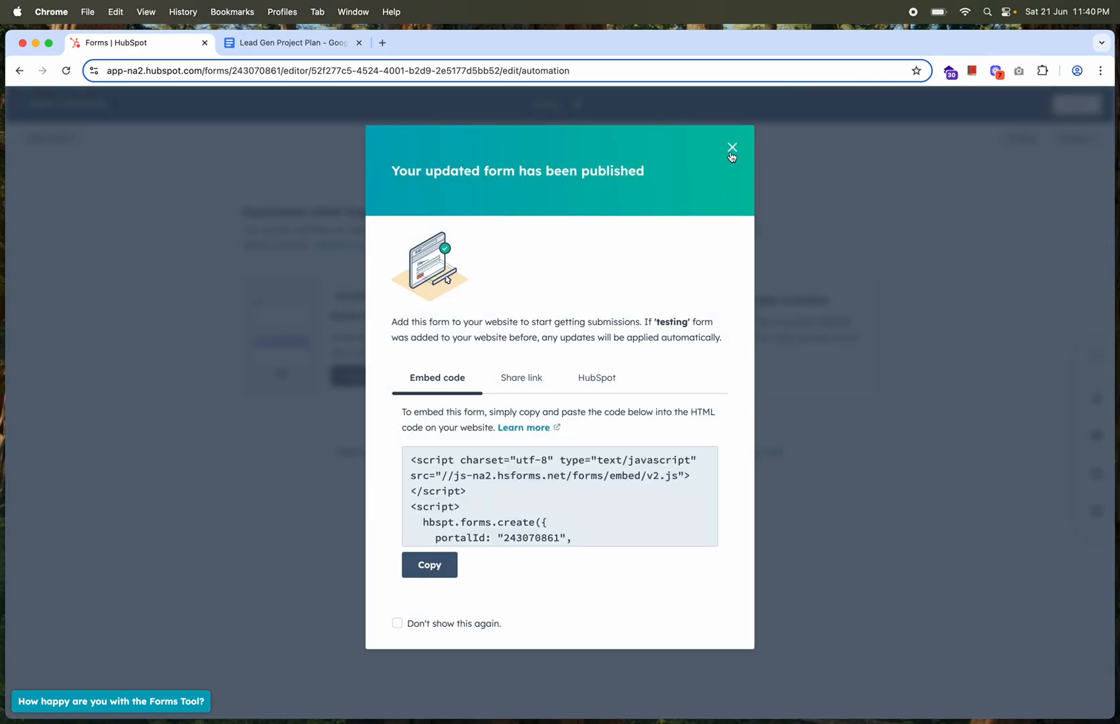
pyautogui.click(731, 147)
pyautogui.click(50, 103)
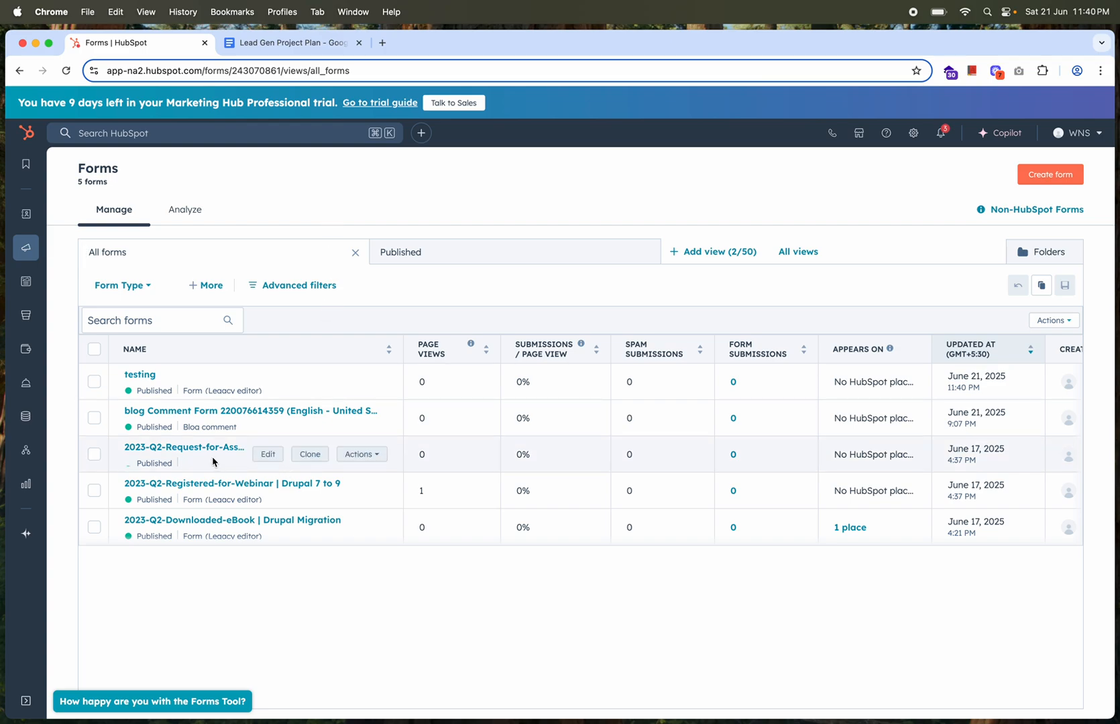
# Open the 2023-Q2-Request-for-Assessment | Drupal Migration (clone) form for editing and examine its fields, consent text and reCAPTCHA
pyautogui.click(266, 457)
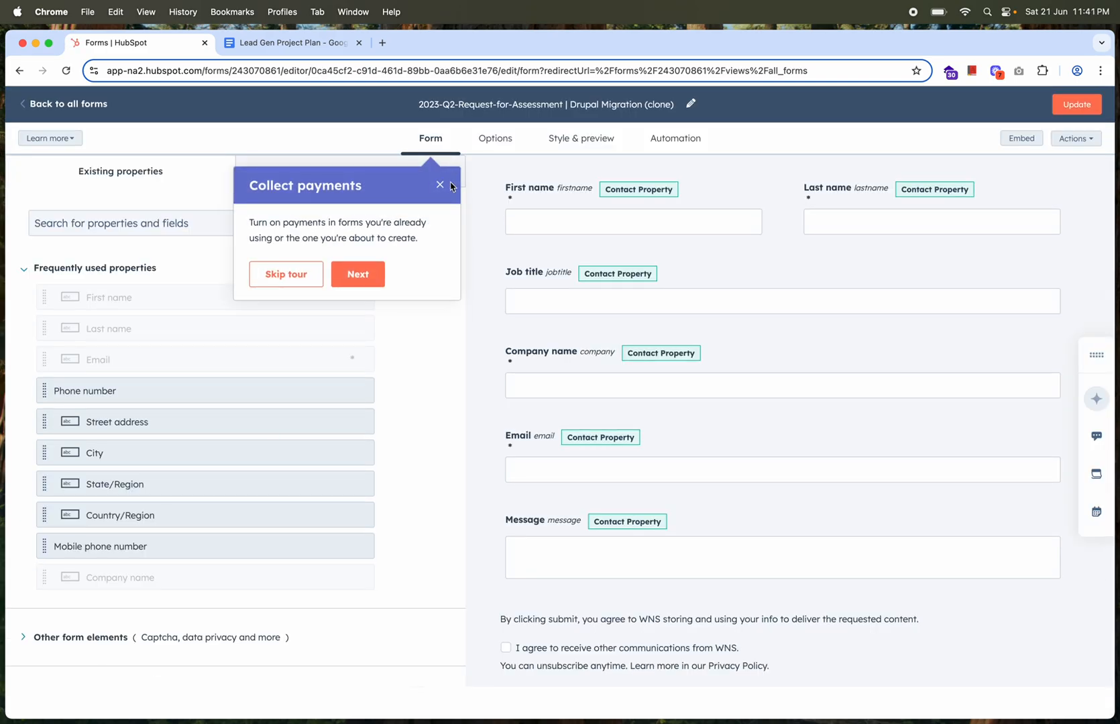
pyautogui.click(440, 185)
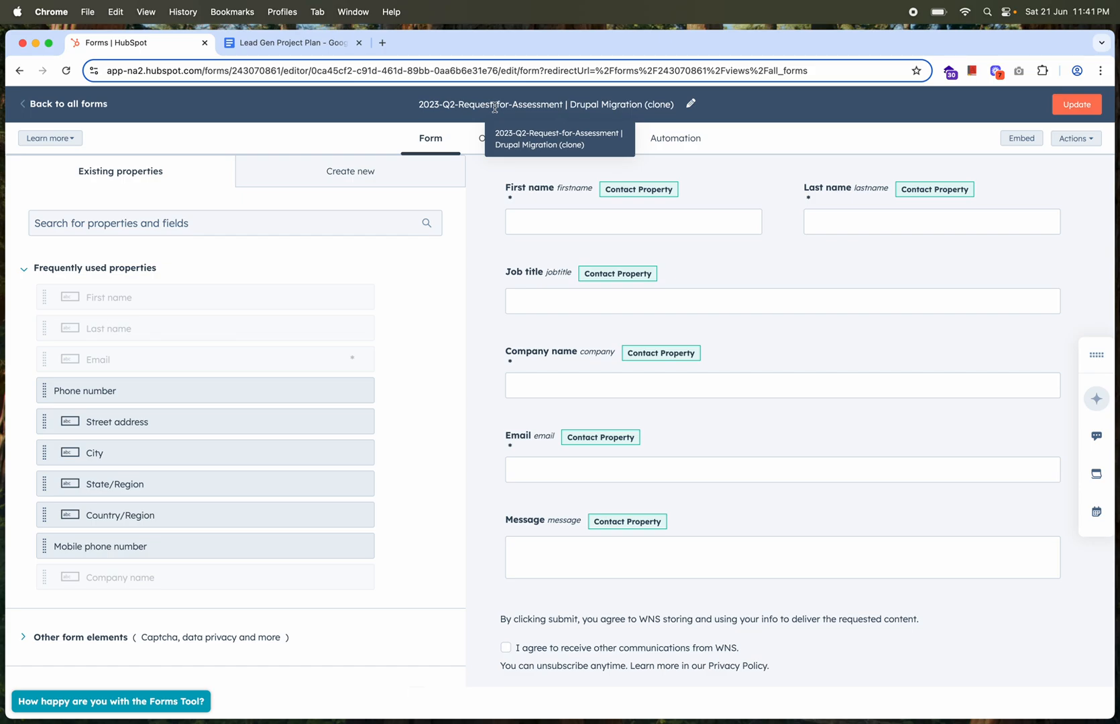
pyautogui.moveTo(547, 208)
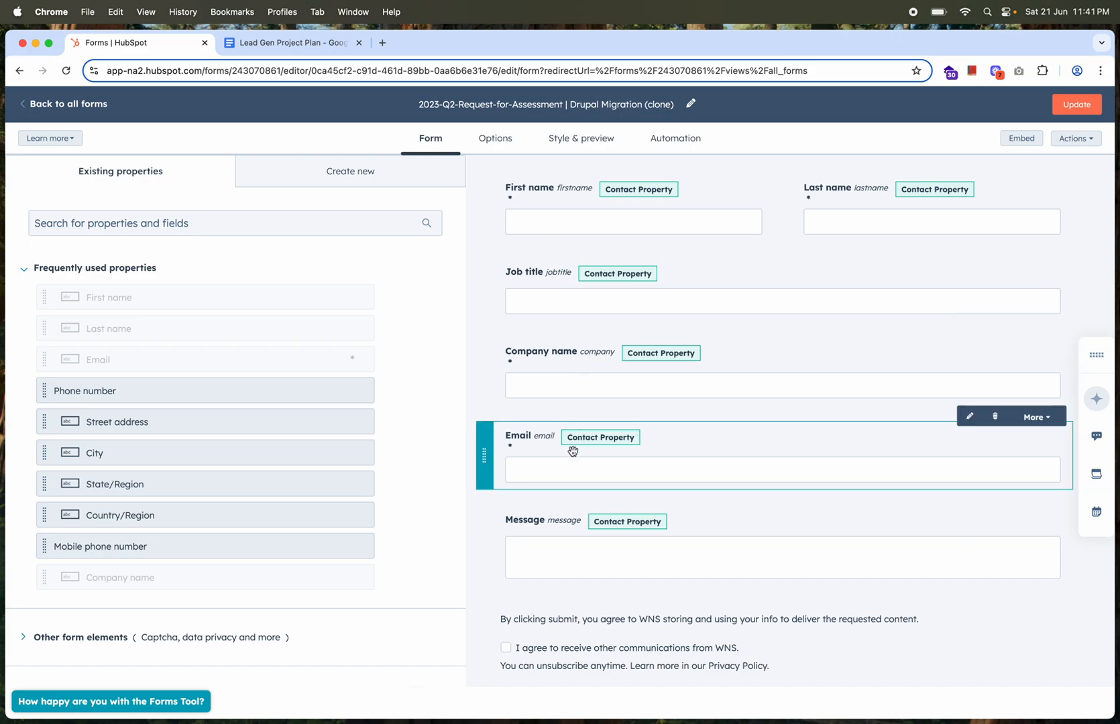
pyautogui.scroll(-1, 573, 450)
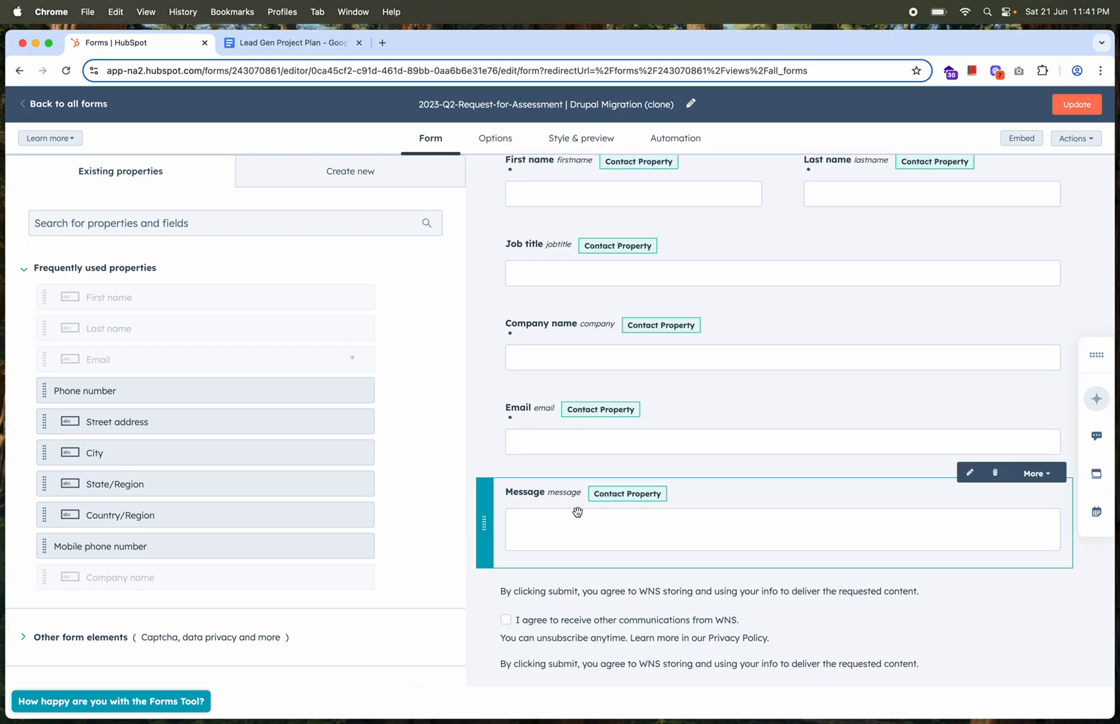
pyautogui.scroll(-3, 577, 512)
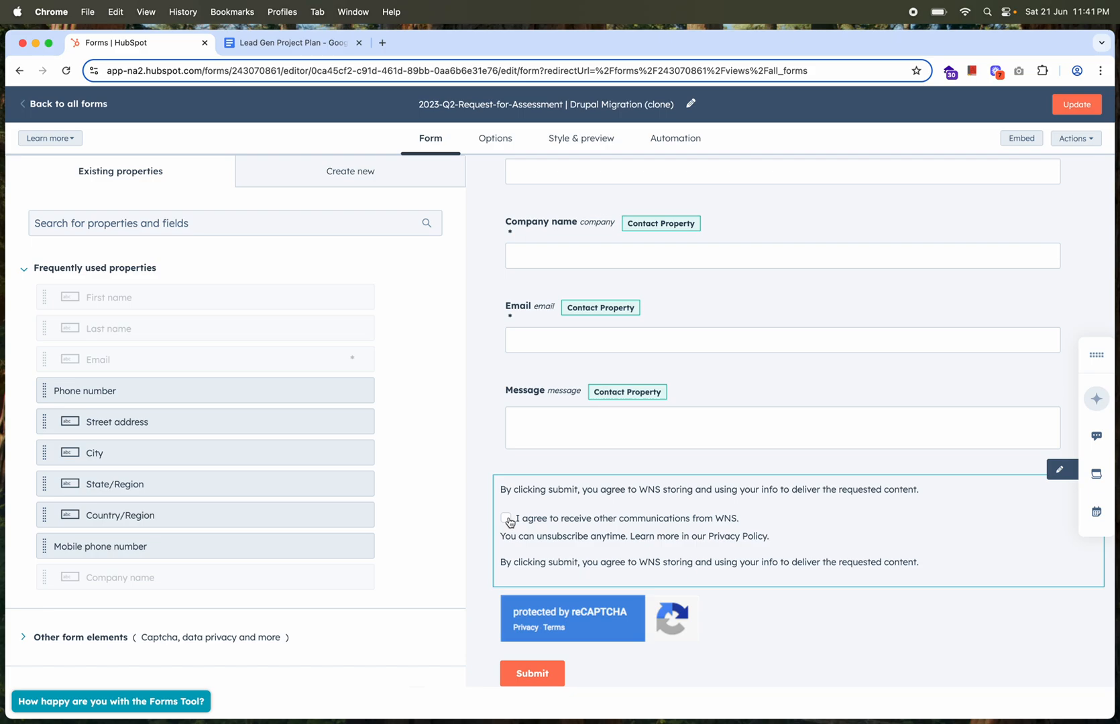
pyautogui.scroll(-3, 567, 532)
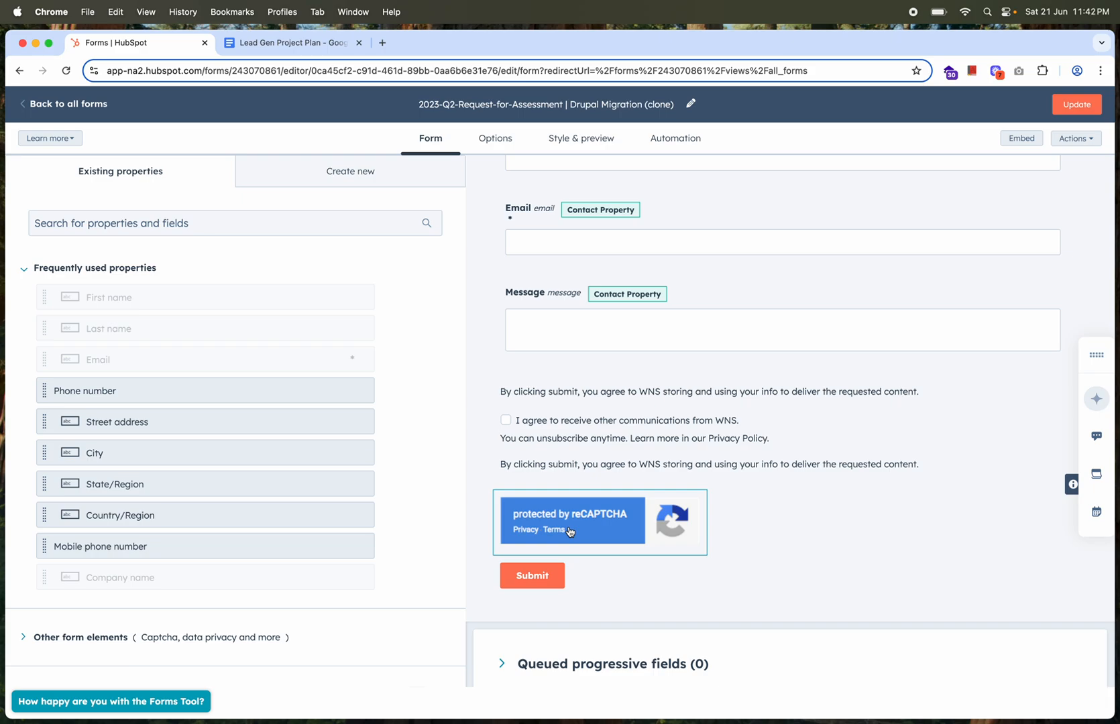
pyautogui.scroll(5, 572, 526)
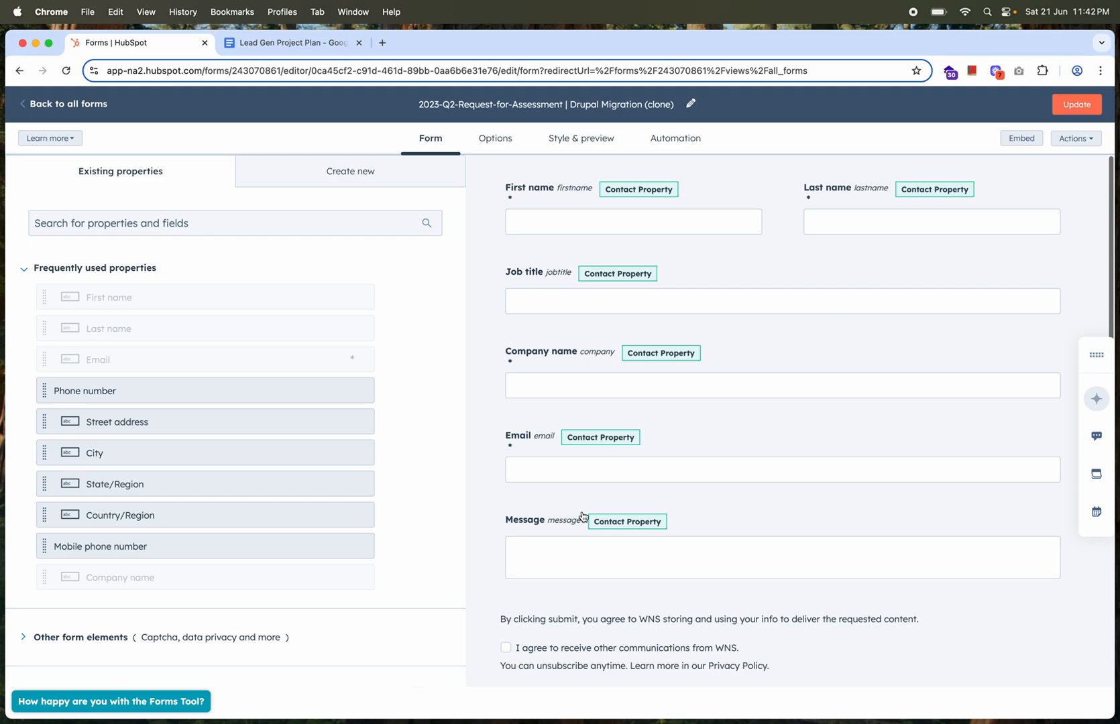
# Review the assessment form's submission options, campaign assignment and style preview, and return to the list of all forms
pyautogui.click(495, 139)
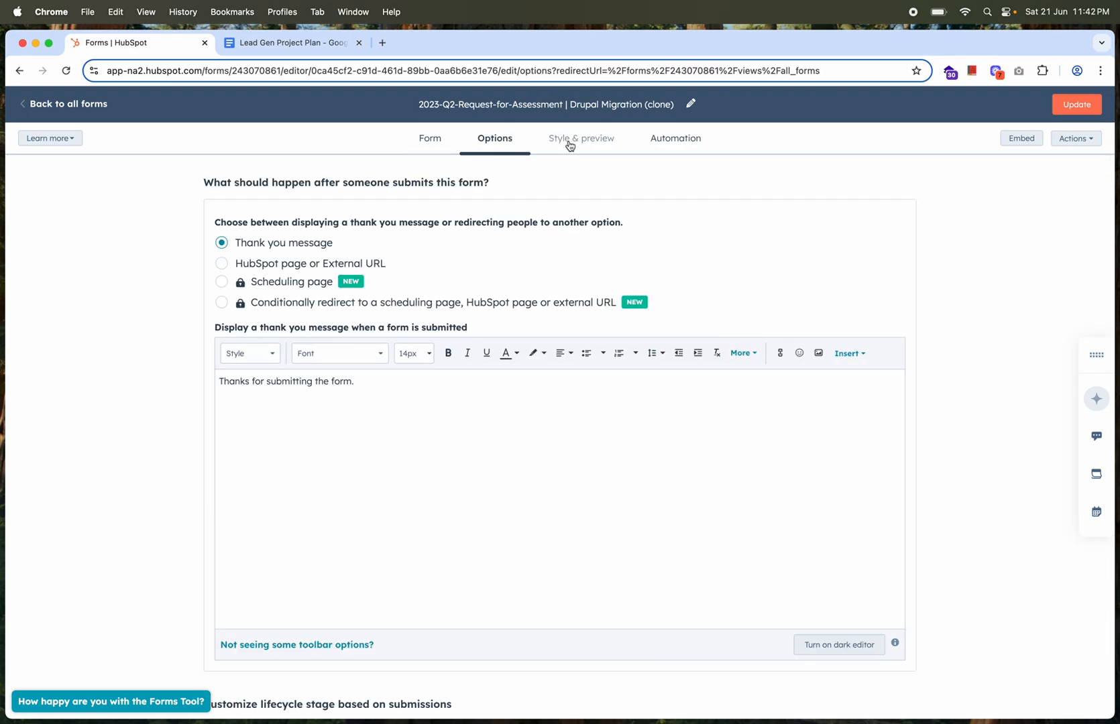
pyautogui.scroll(-5, 468, 483)
pyautogui.scroll(-3, 468, 483)
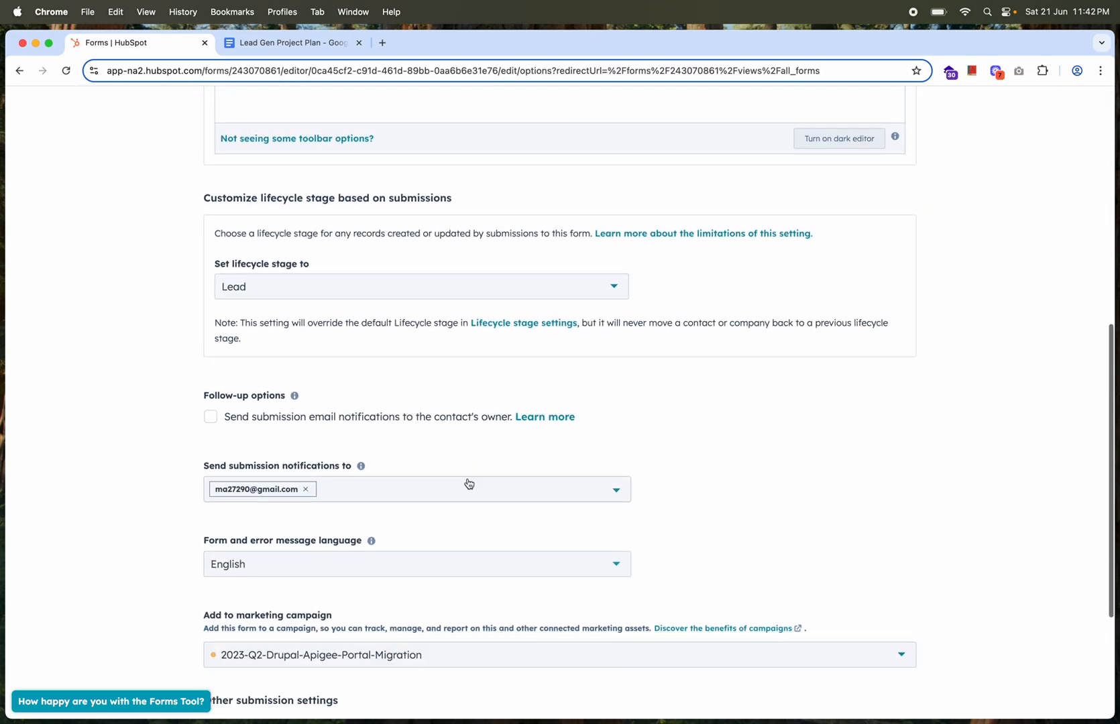
pyautogui.scroll(8, 467, 483)
pyautogui.click(574, 142)
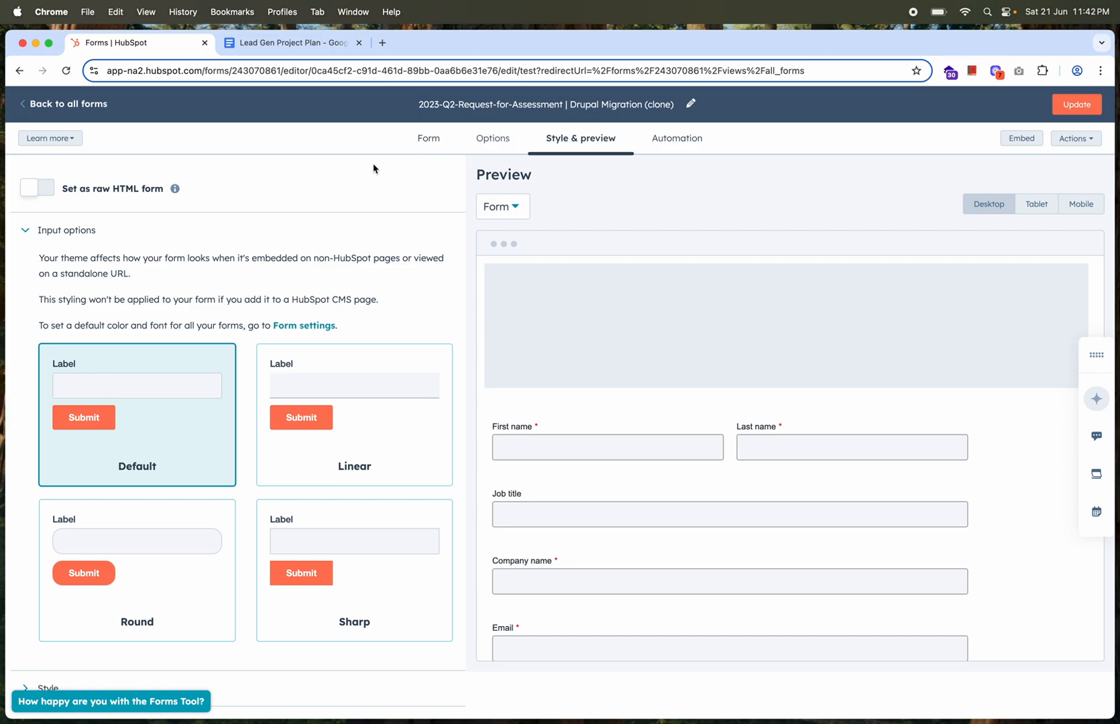
pyautogui.click(93, 105)
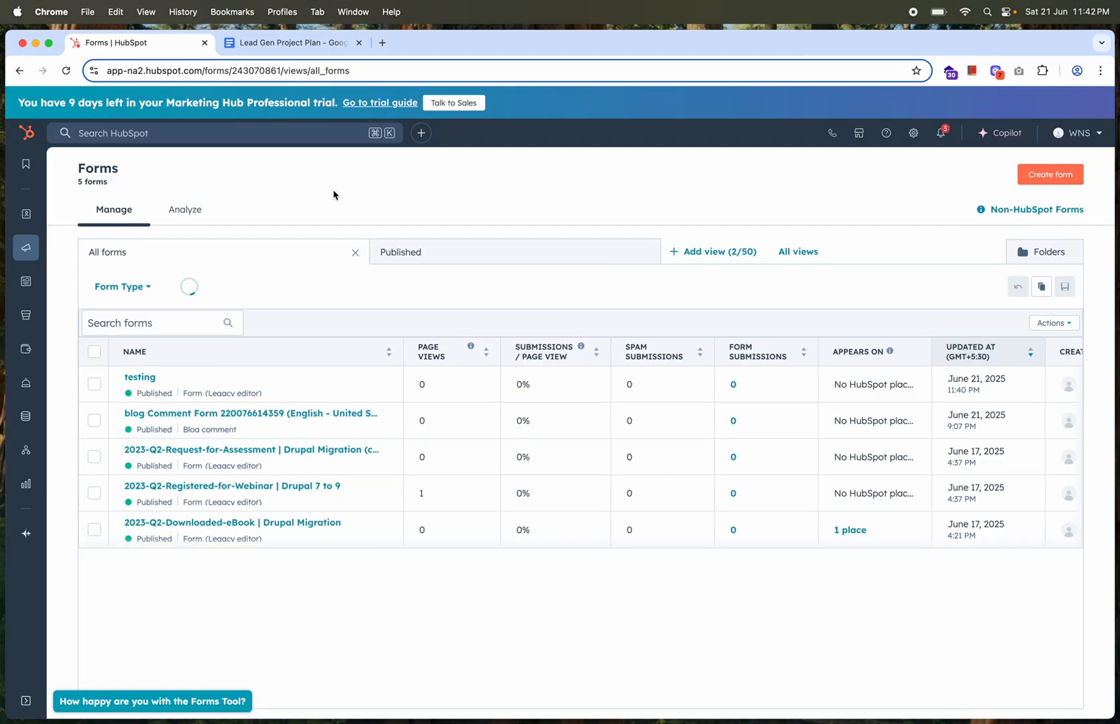
# Open the landing pages overview and look over the existing landing page's entry
pyautogui.moveTo(27, 291)
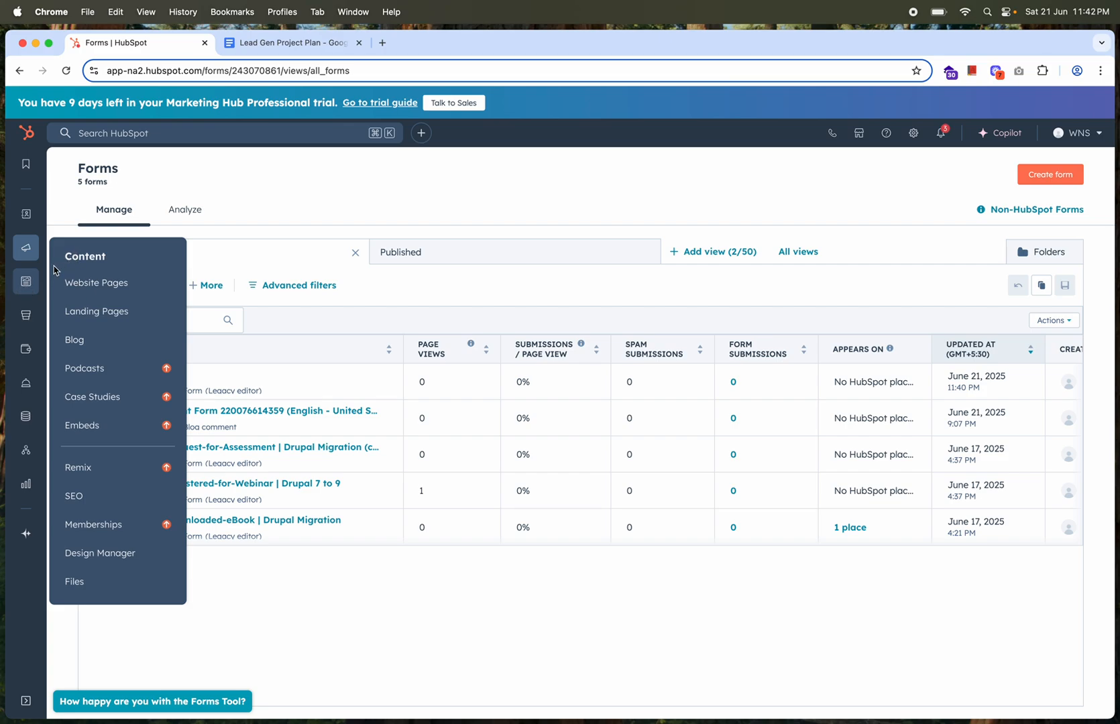
pyautogui.click(86, 312)
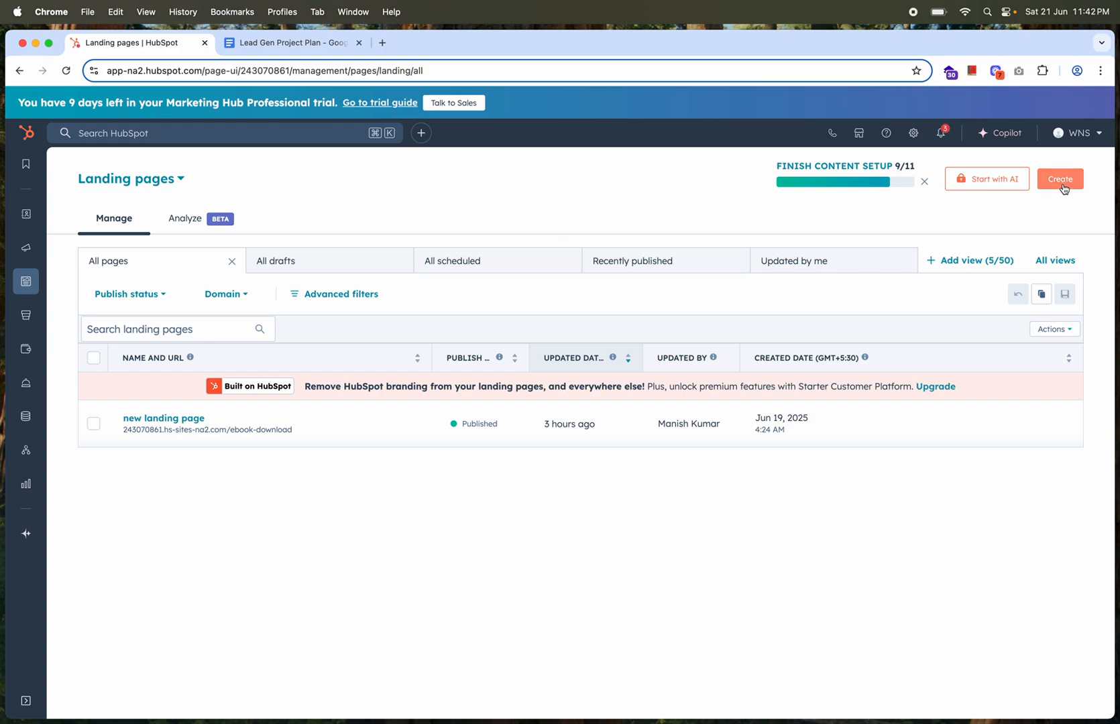
pyautogui.moveTo(474, 411)
pyautogui.moveTo(281, 439)
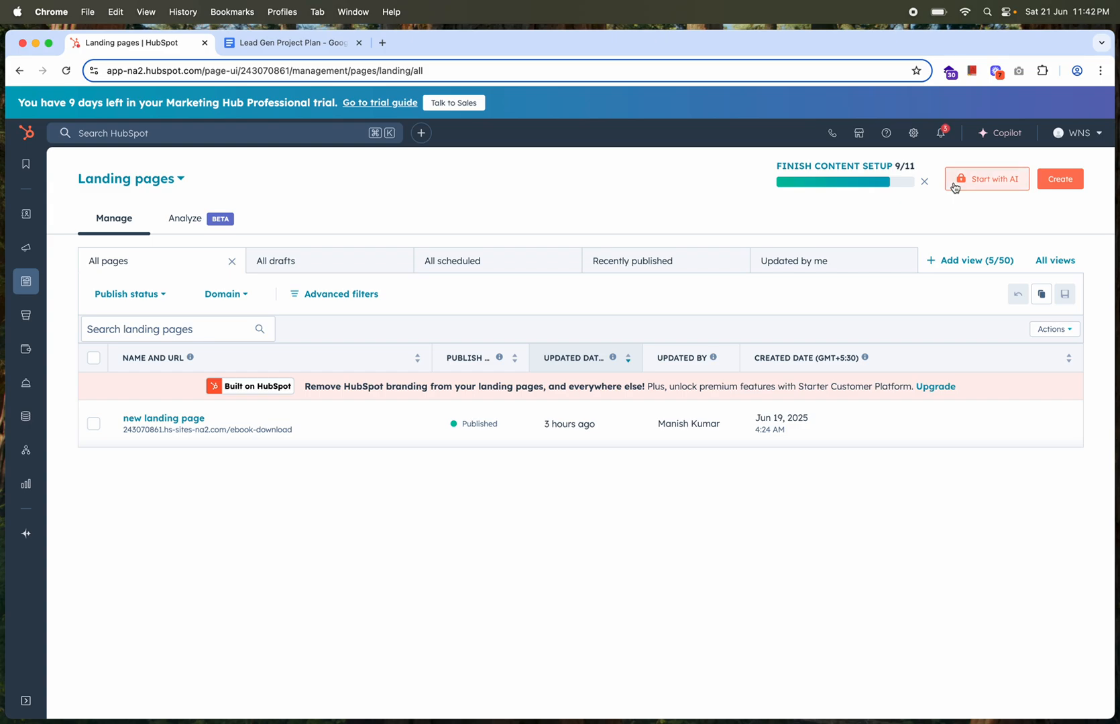
# Create a new landing page named 2023-drupal-project on the default website domain
pyautogui.click(1039, 180)
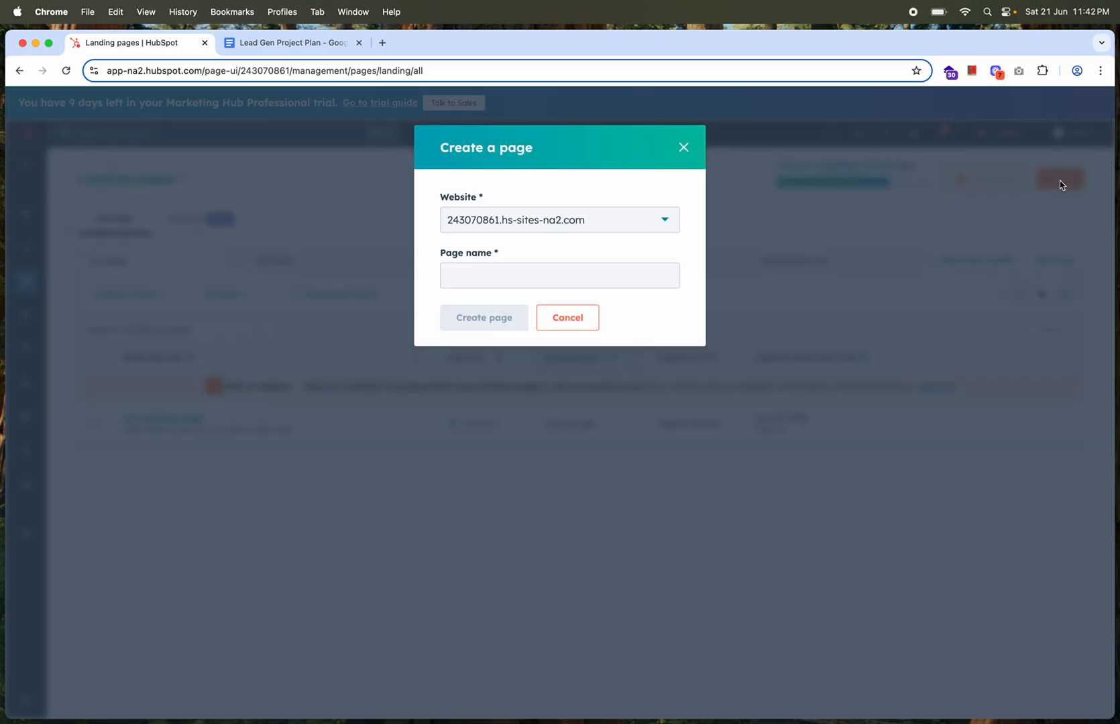
pyautogui.click(502, 282)
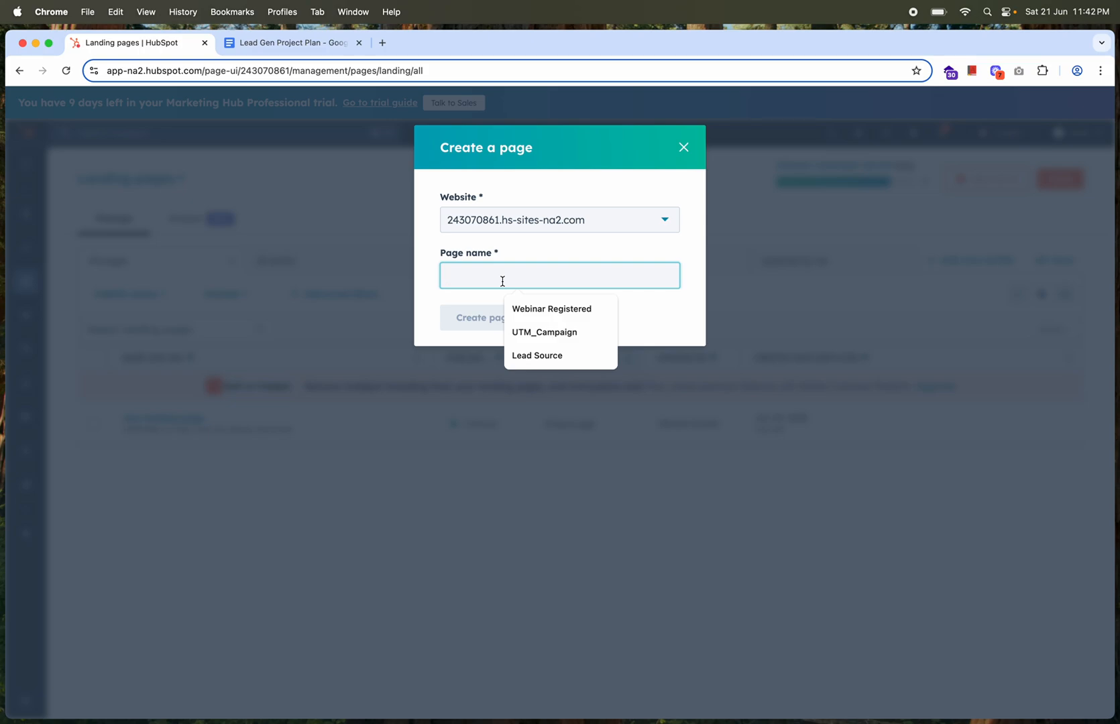
pyautogui.write('2023-')
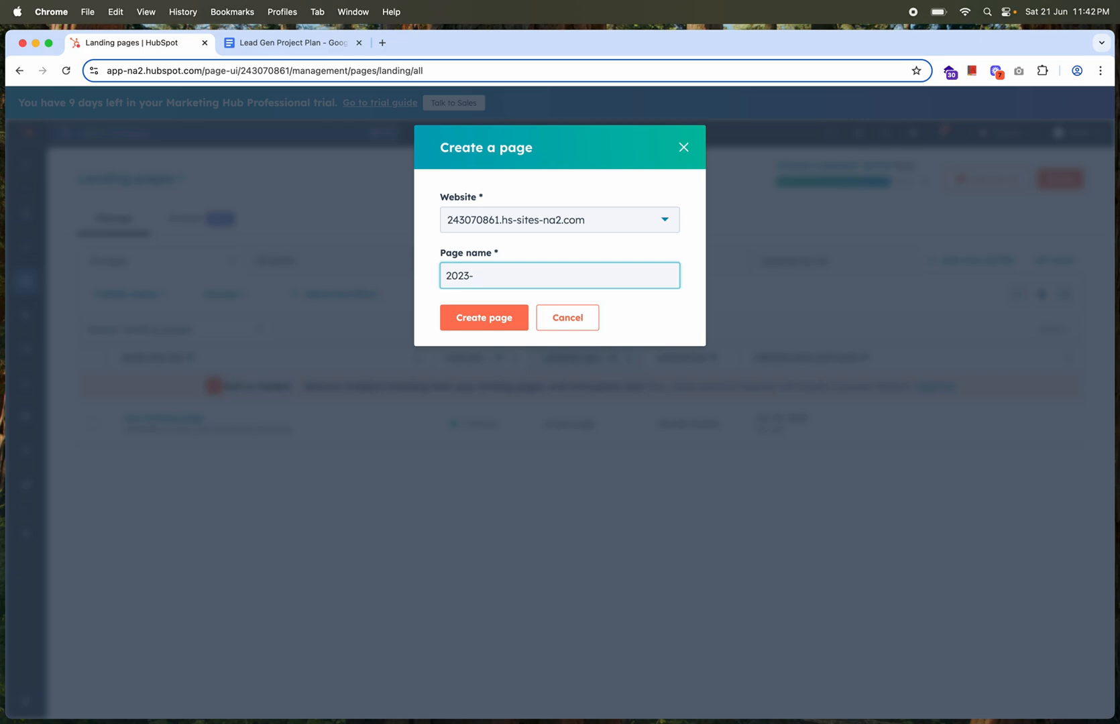
pyautogui.write('srspr')
pyautogui.press('BackSpace')
pyautogui.press('BackSpace')
pyautogui.press('BackSpace')
pyautogui.press('BackSpace')
pyautogui.press('BackSpace')
pyautogui.write('drupal-project')
pyautogui.click(503, 319)
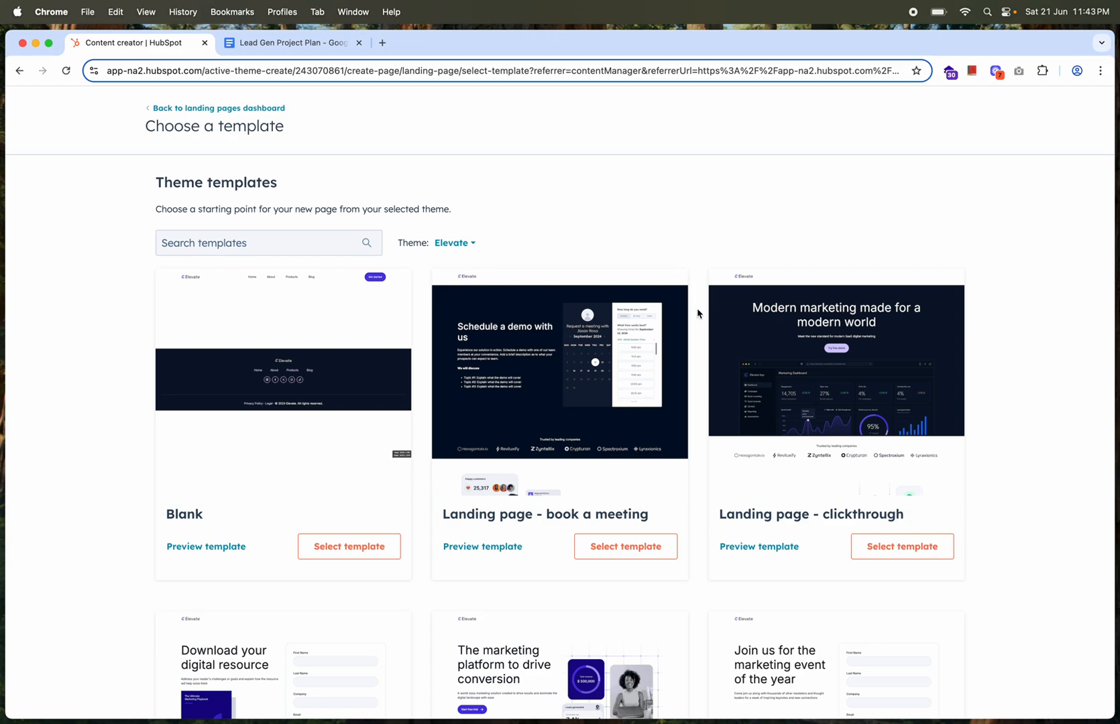
# Examine the Elevate theme templates and the expanded list of other templates for a suitable landing page starting point
pyautogui.scroll(-5, 697, 313)
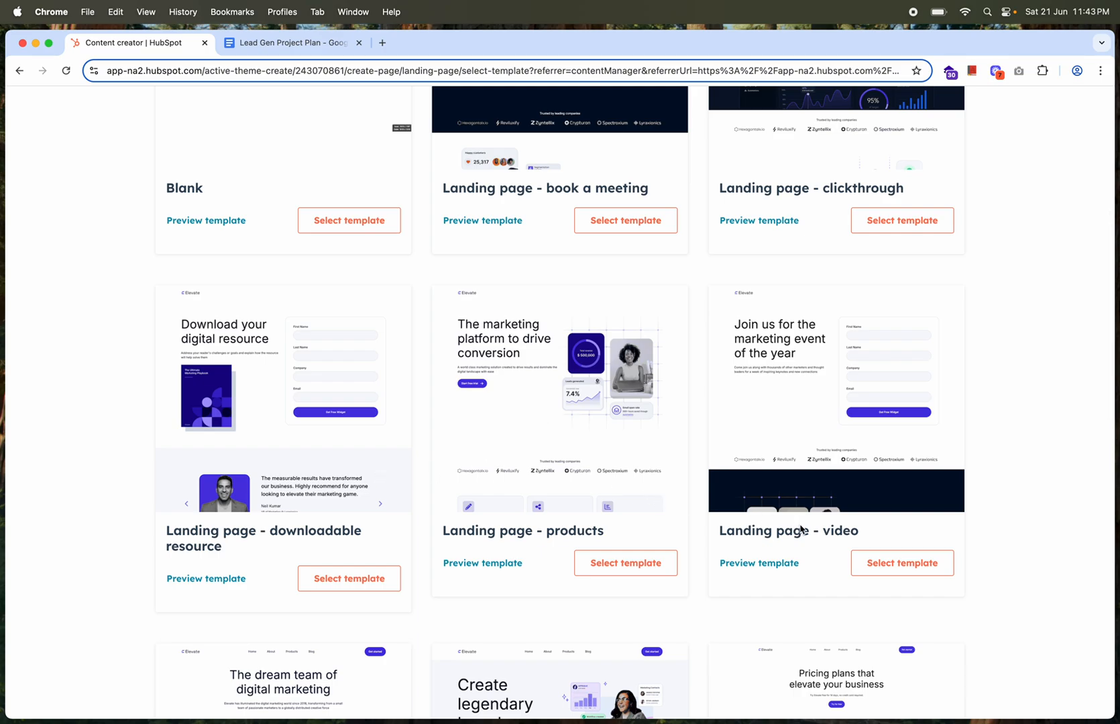
pyautogui.scroll(-2, 820, 482)
pyautogui.scroll(-3, 819, 482)
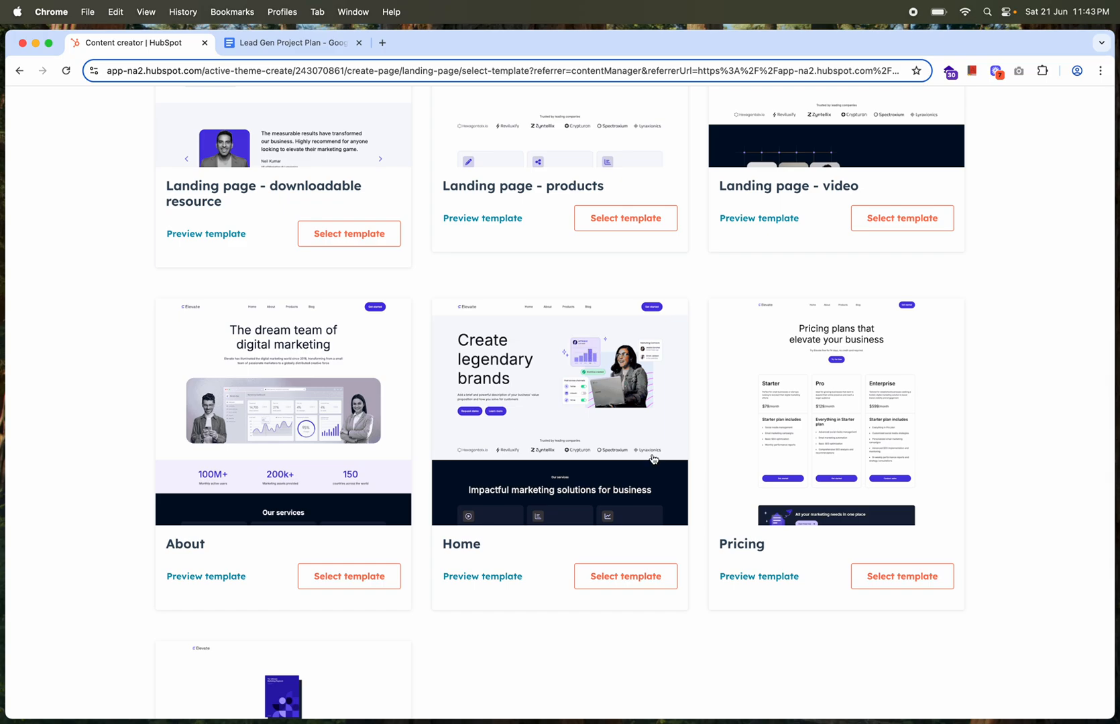
pyautogui.scroll(-3, 654, 459)
pyautogui.scroll(-3, 654, 459)
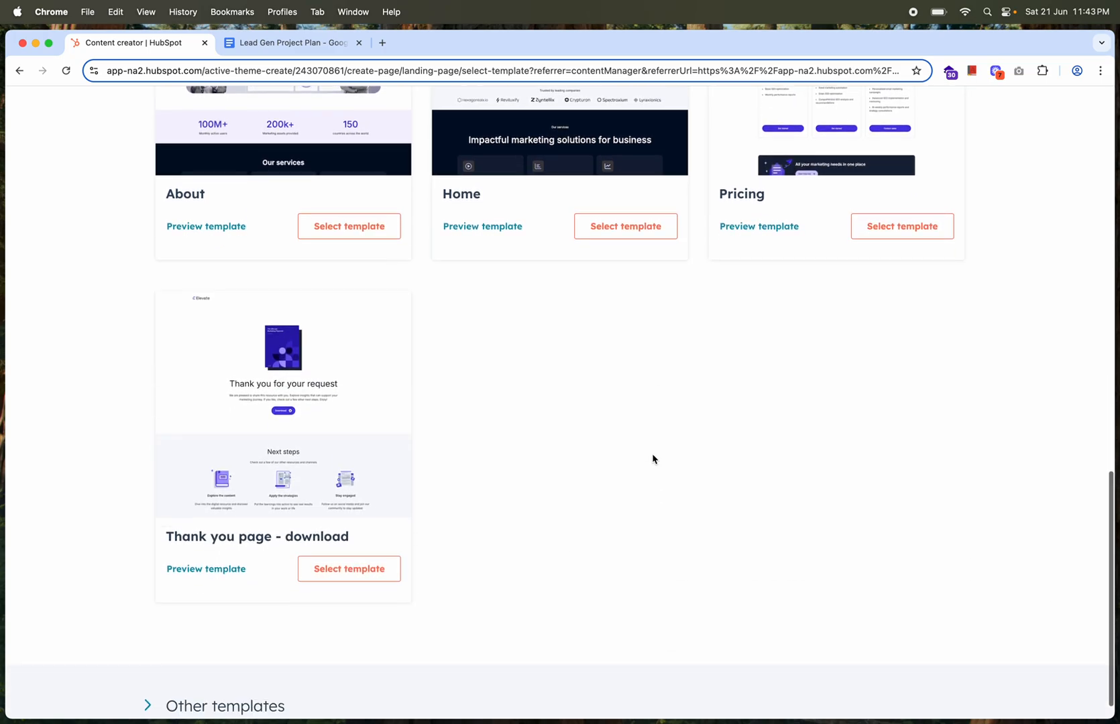
pyautogui.scroll(-1, 653, 460)
pyautogui.click(148, 673)
pyautogui.scroll(-5, 487, 498)
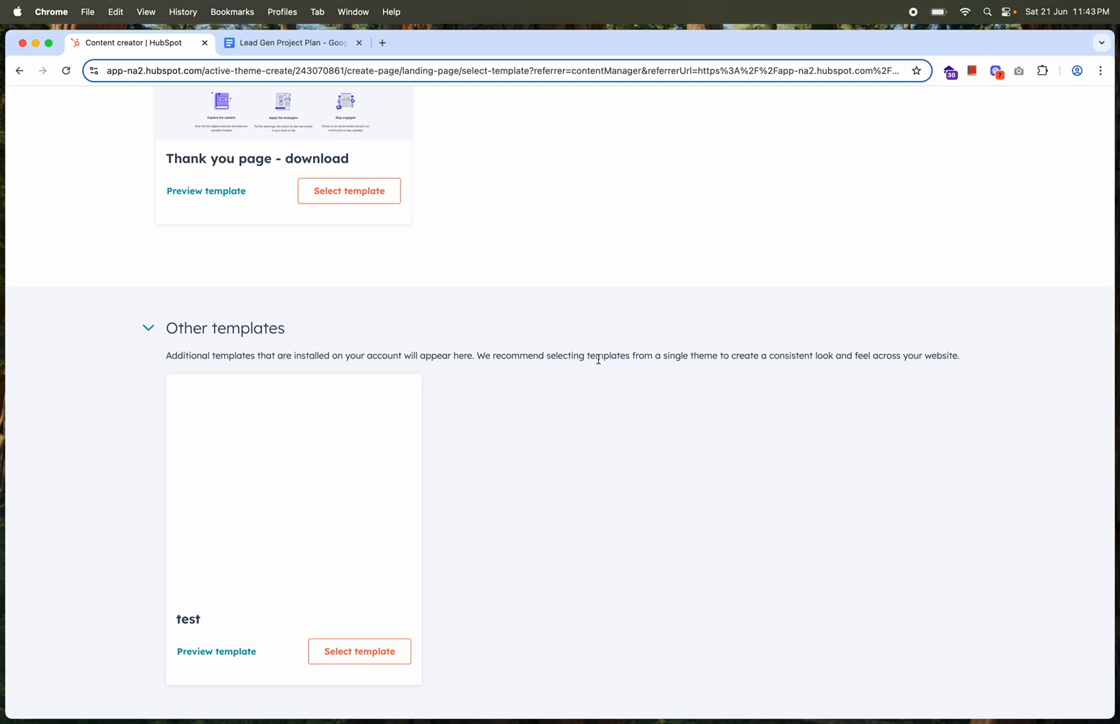
pyautogui.scroll(10, 597, 360)
pyautogui.scroll(3, 599, 364)
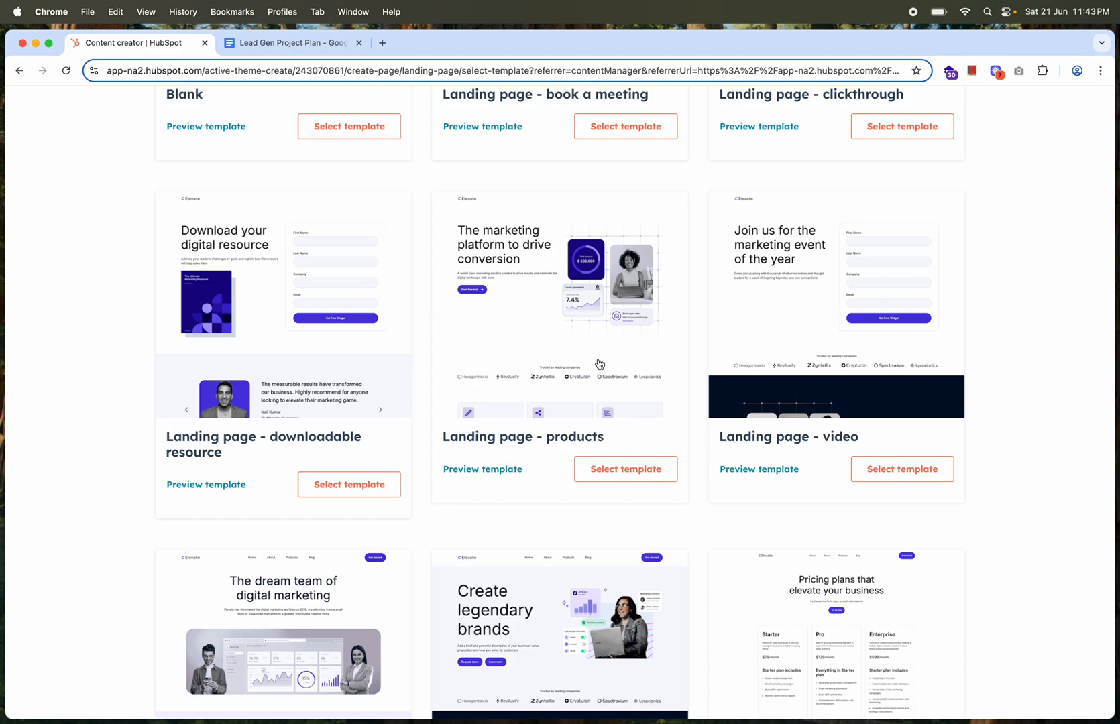
pyautogui.scroll(4, 599, 364)
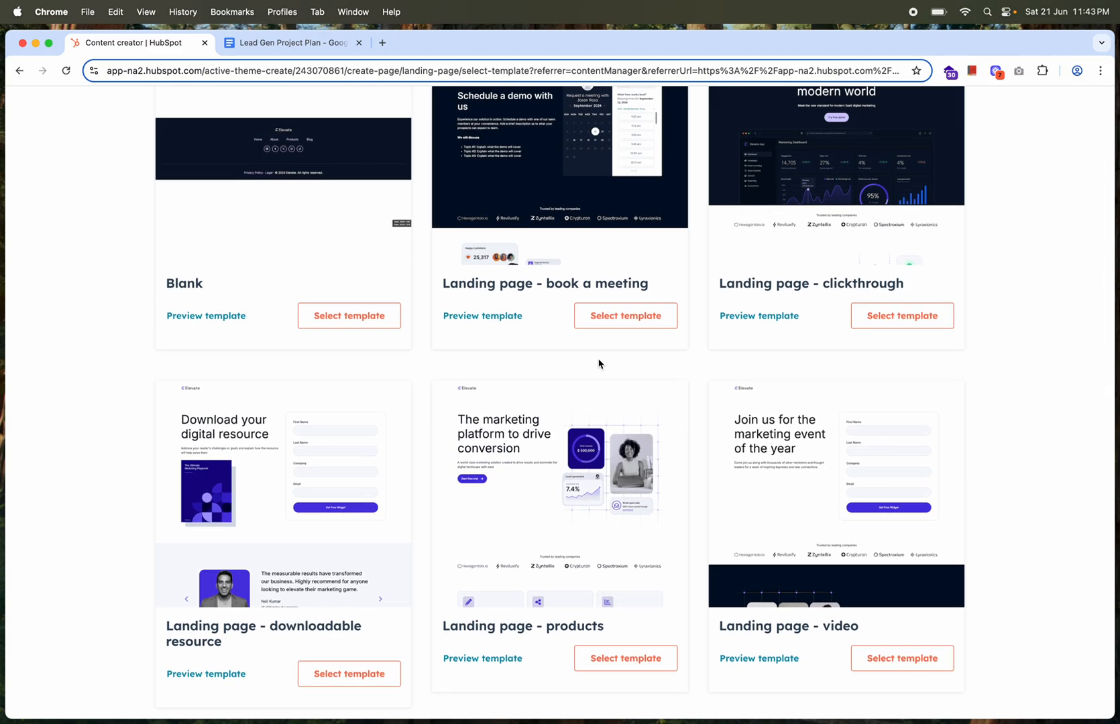
pyautogui.scroll(2, 598, 364)
pyautogui.scroll(-4, 598, 363)
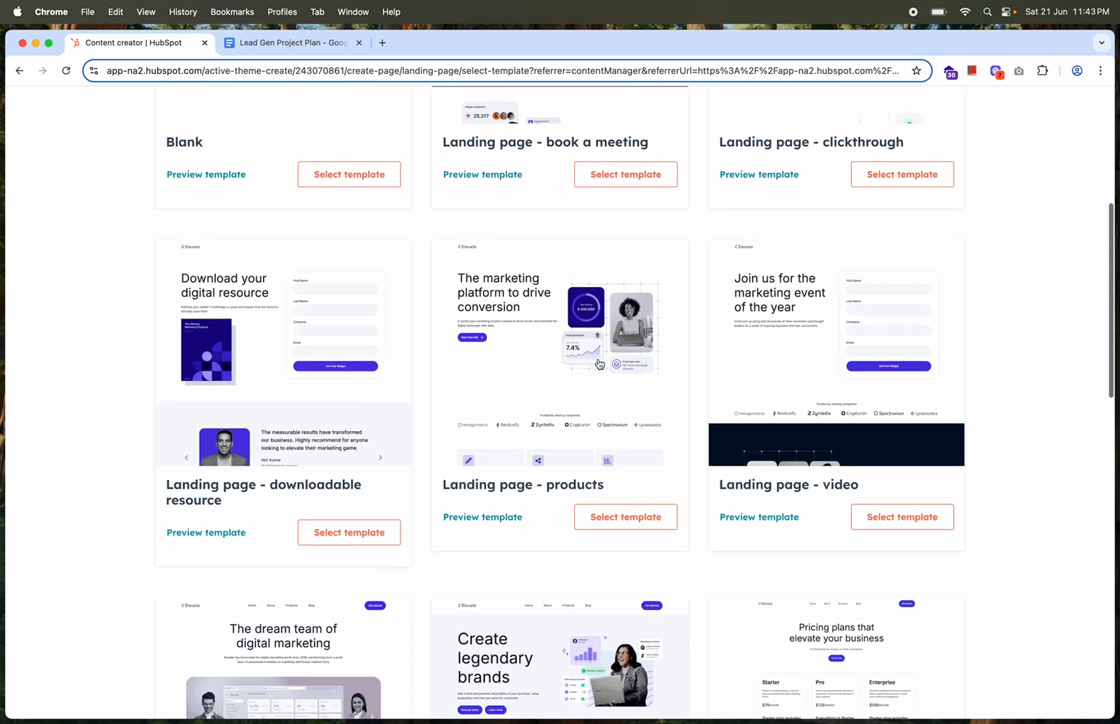
pyautogui.scroll(4, 599, 363)
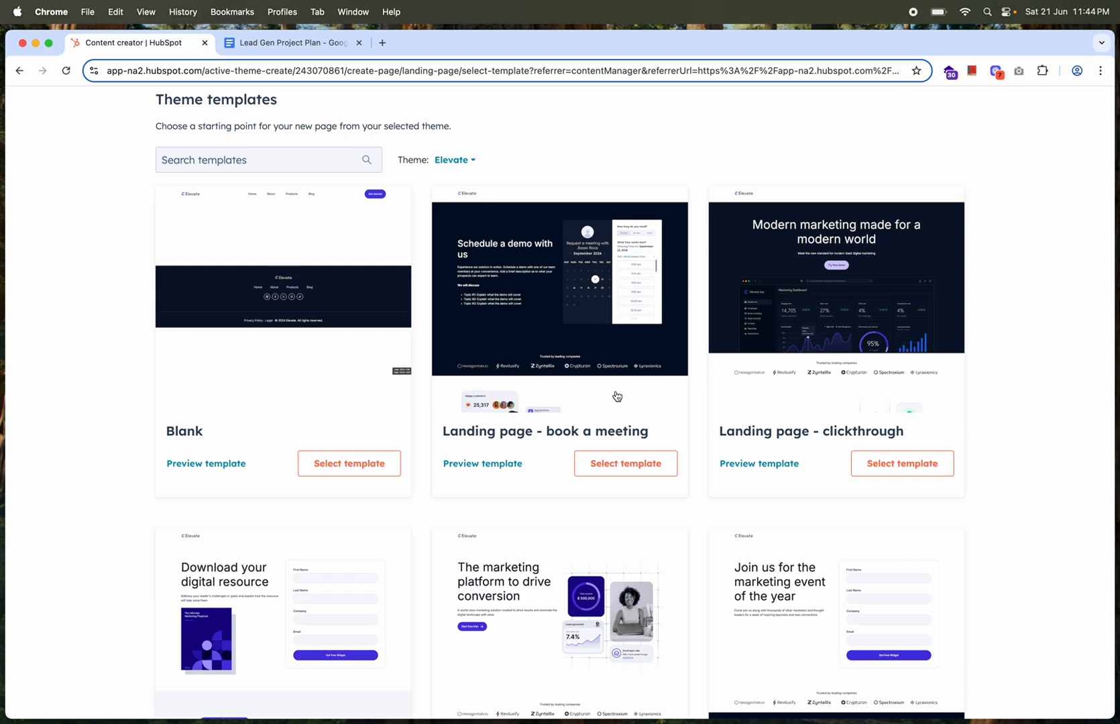
# Choose the "Landing page - video" template of the Elevate theme as the new page's starting point
pyautogui.scroll(-3, 643, 491)
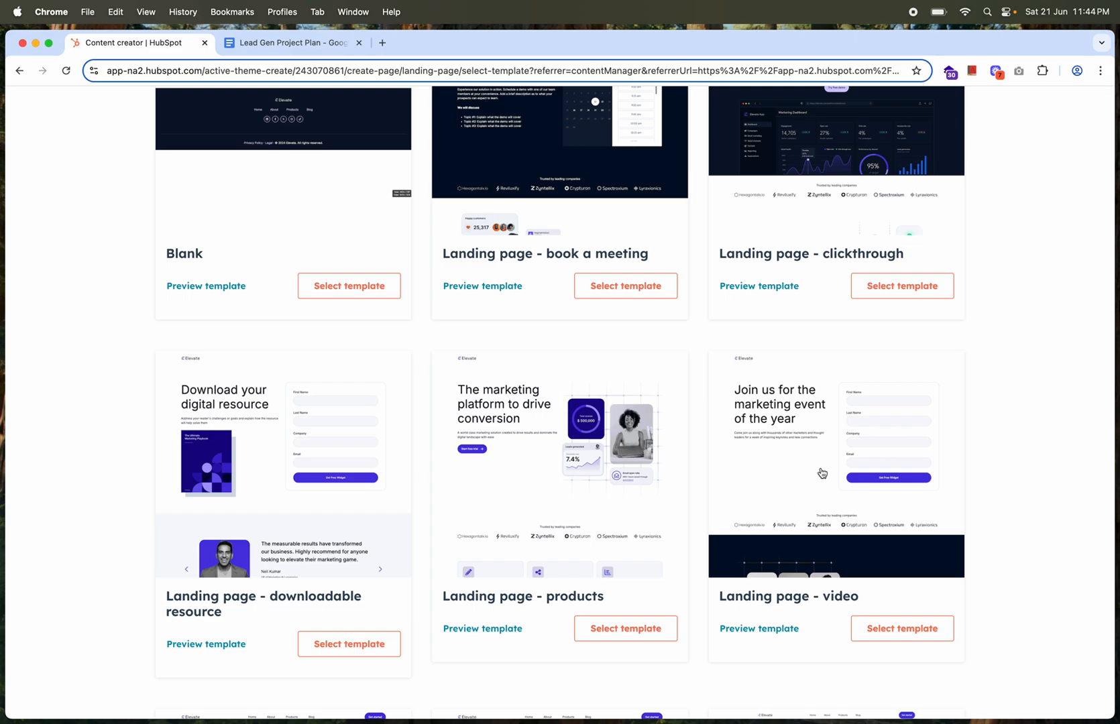
pyautogui.click(905, 636)
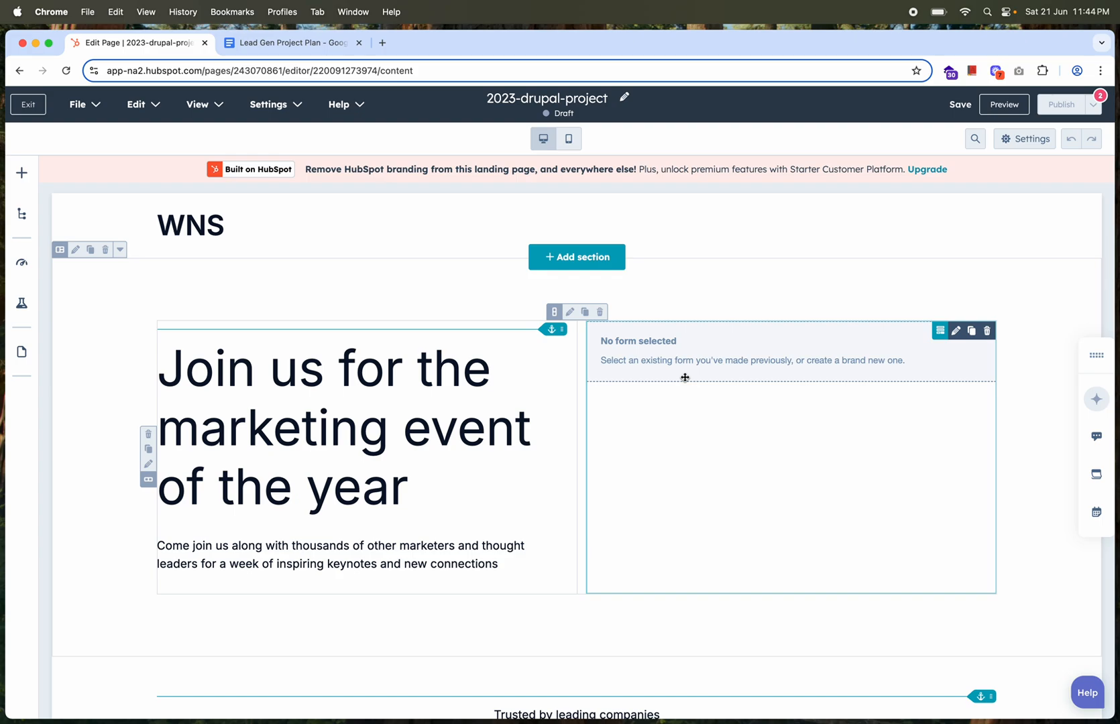
# Shorten the main heading's text to "Join us for the marketing event of t"
pyautogui.click(365, 410)
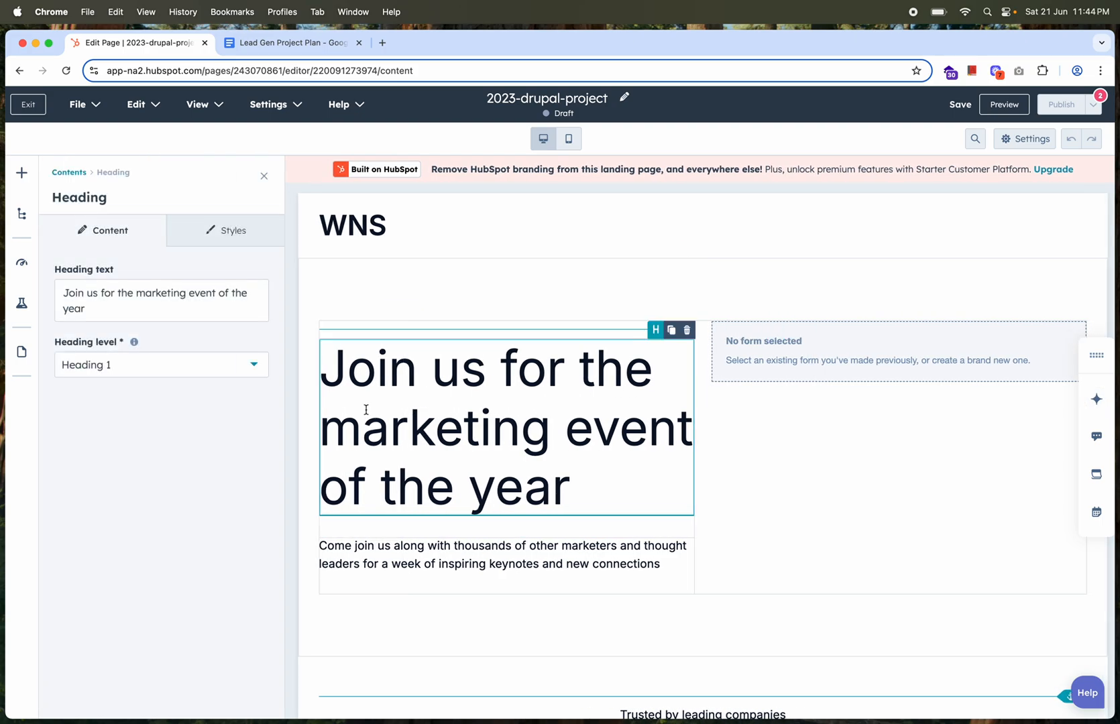
pyautogui.click(109, 308)
pyautogui.press('BackSpace')
pyautogui.press('BackSpace')
pyautogui.press('BackSpace')
pyautogui.press('BackSpace')
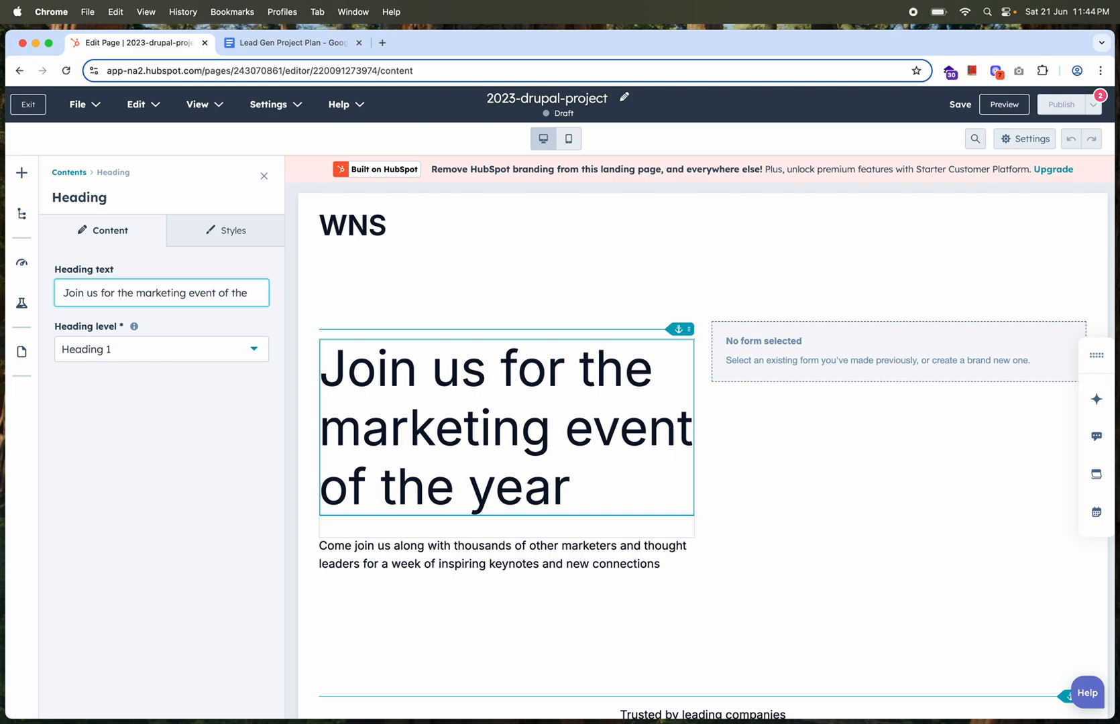
# Try Heading 2 and Heading 3 as the main heading's level and restore Heading 1
pyautogui.click(134, 354)
pyautogui.click(110, 416)
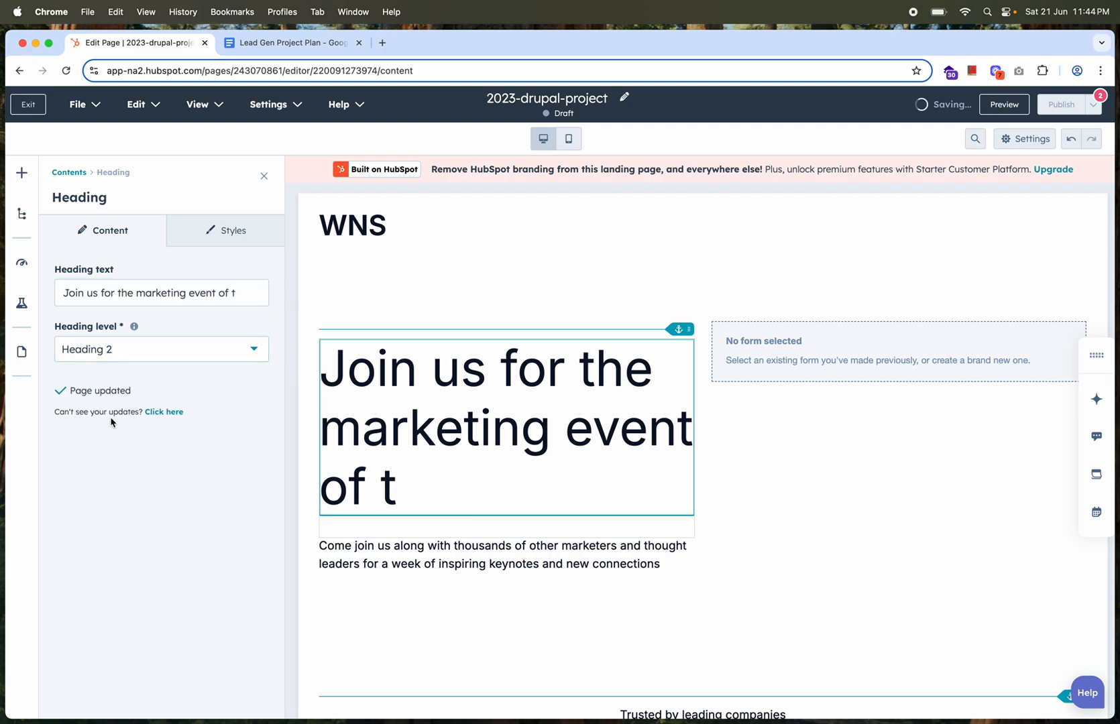
pyautogui.click(182, 353)
pyautogui.click(143, 448)
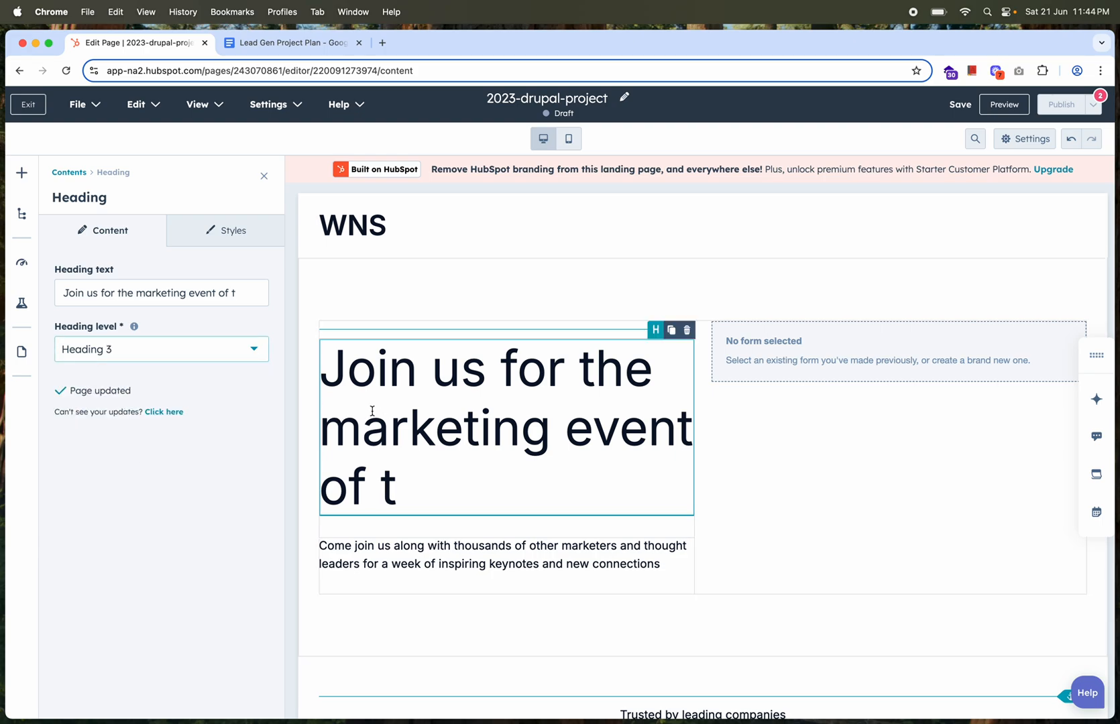
pyautogui.click(158, 355)
pyautogui.scroll(1, 137, 389)
pyautogui.click(118, 388)
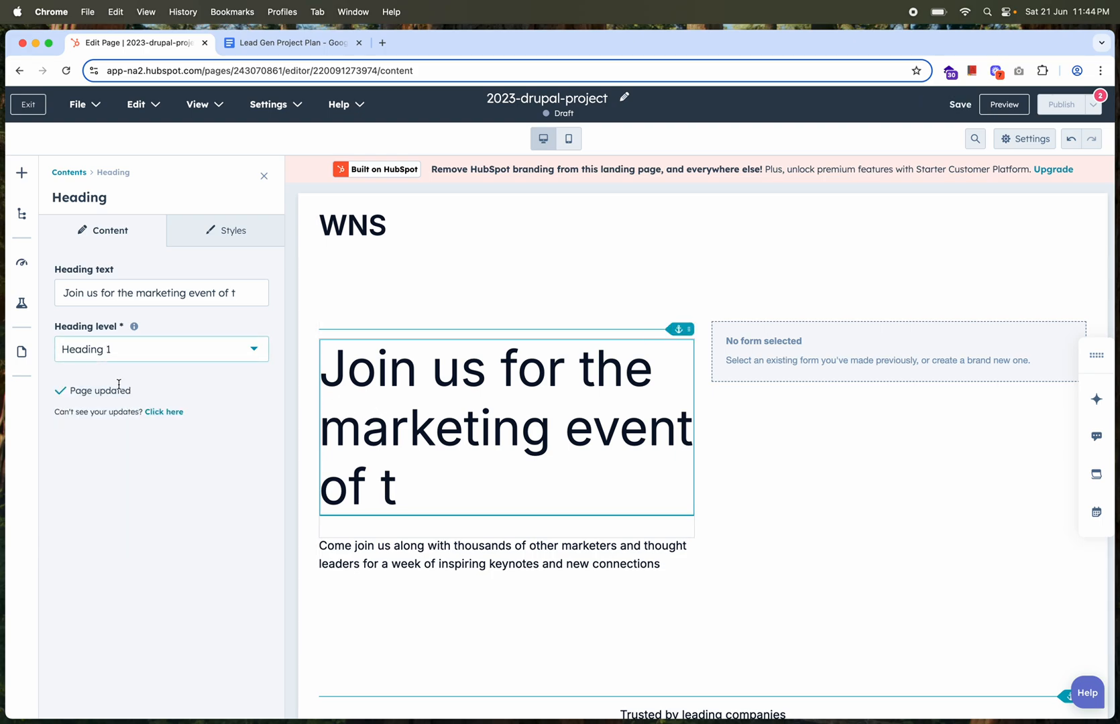
pyautogui.click(263, 178)
# Assign the 2023-Q2-Downloaded-eBook | Drupal Migration form to the empty form module, apply the change and check the embedded form
pyautogui.click(723, 395)
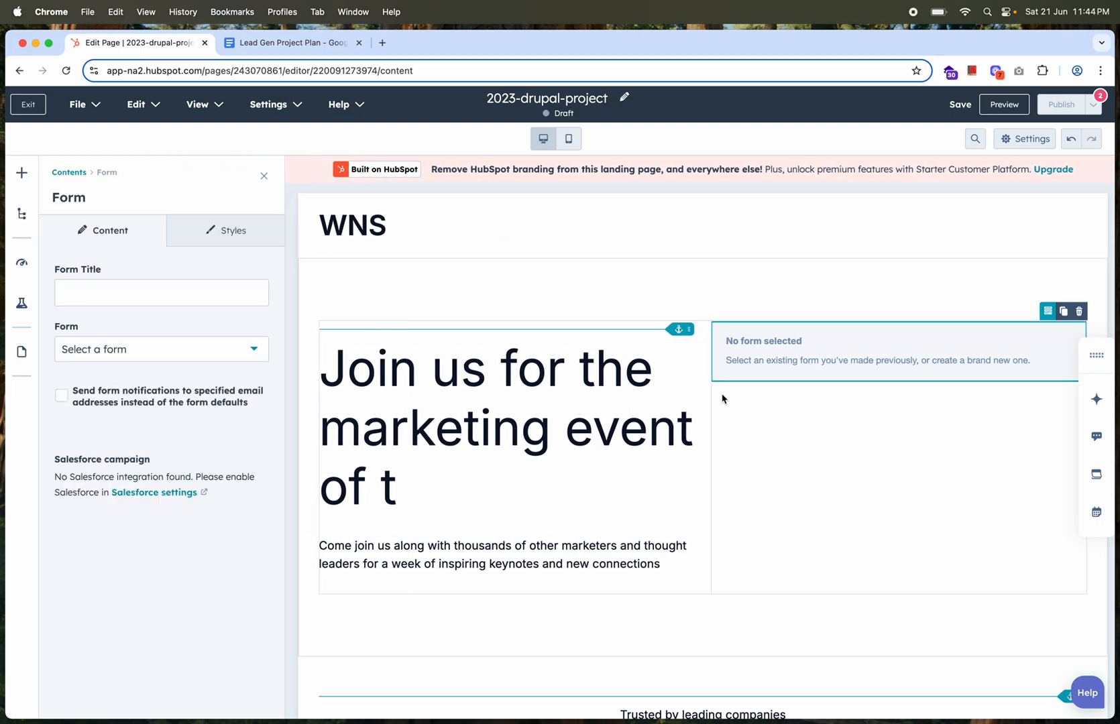
pyautogui.click(162, 357)
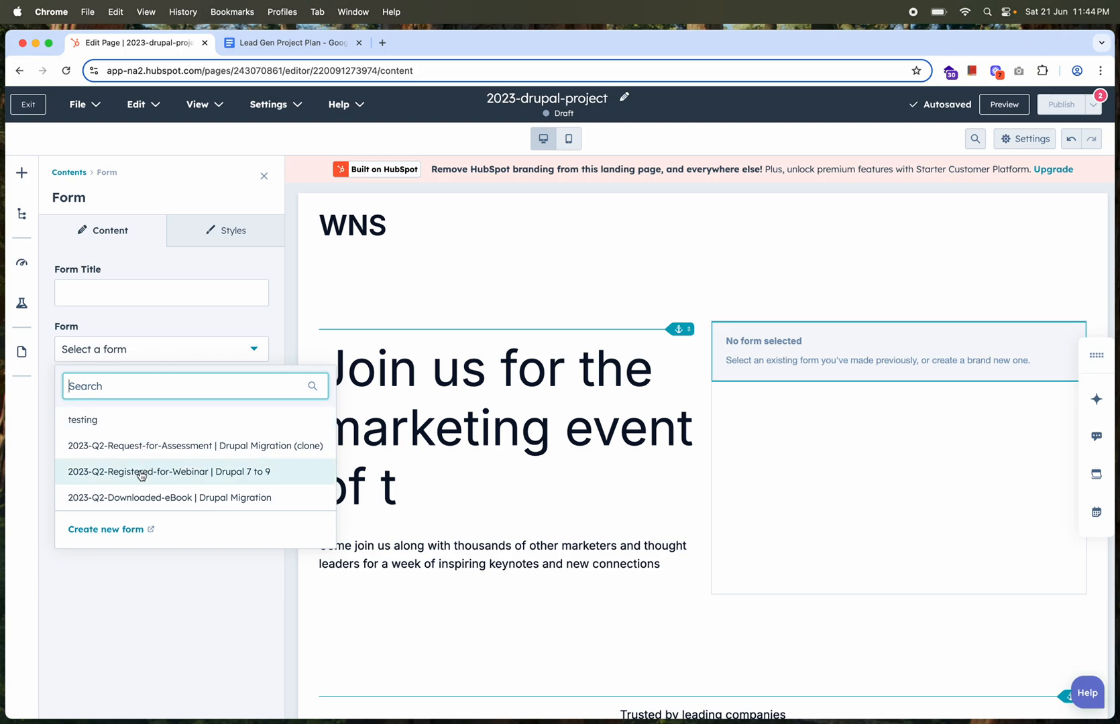
pyautogui.click(140, 498)
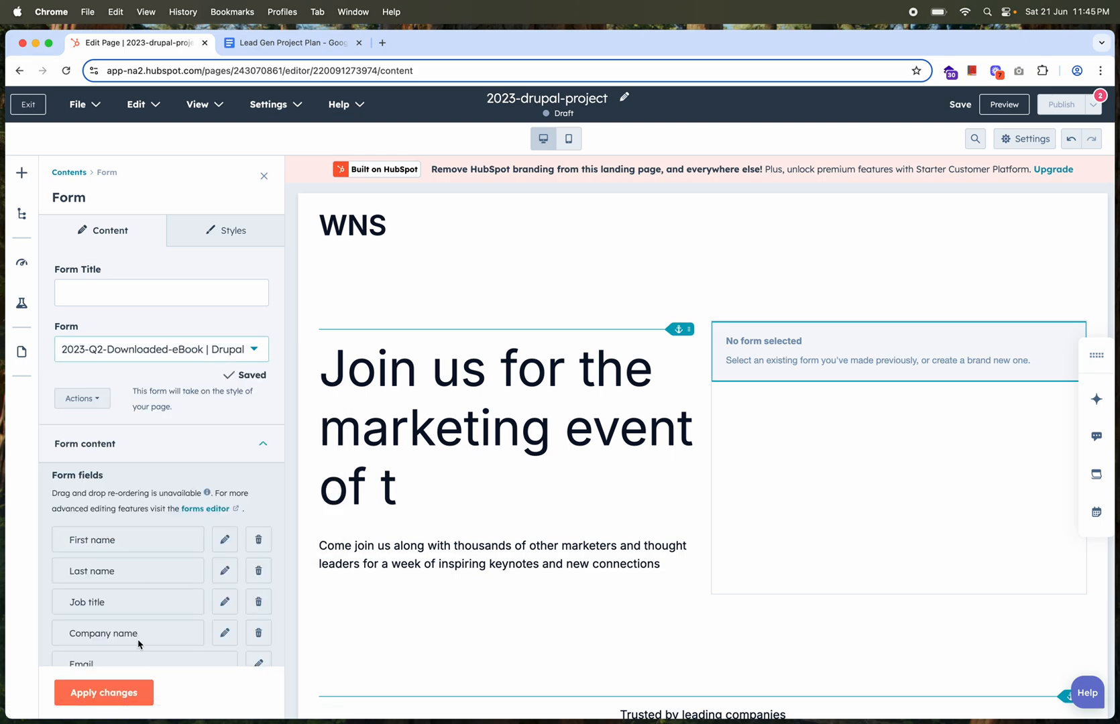
pyautogui.click(122, 694)
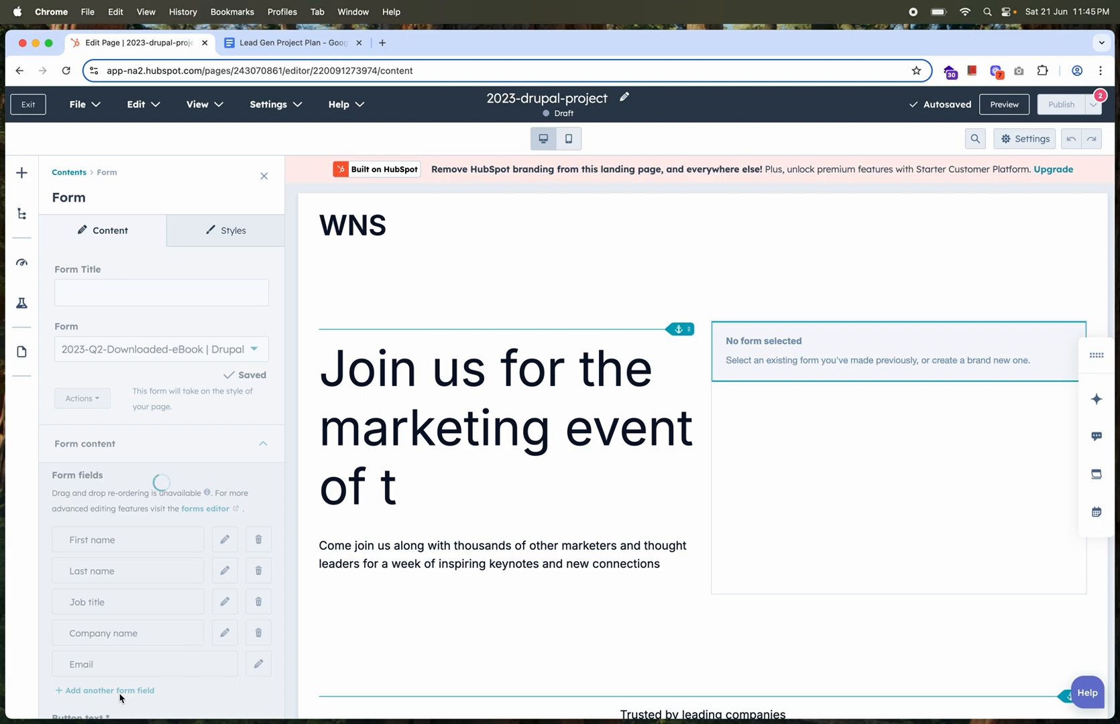
pyautogui.scroll(-3, 818, 476)
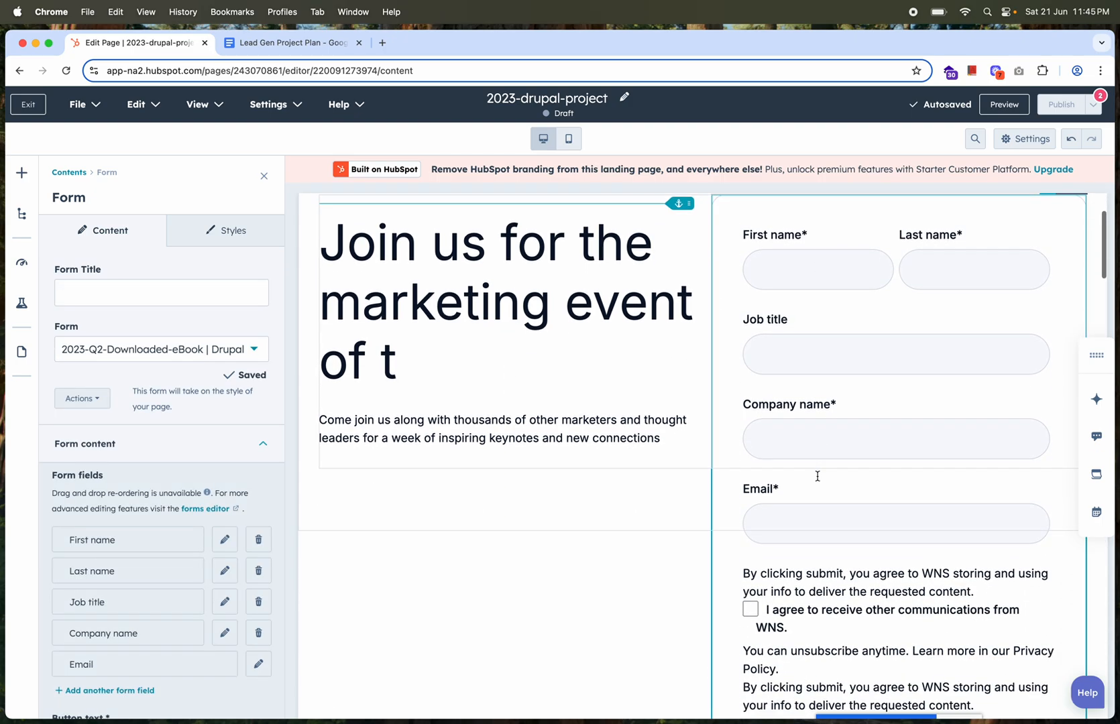
pyautogui.scroll(-5, 817, 476)
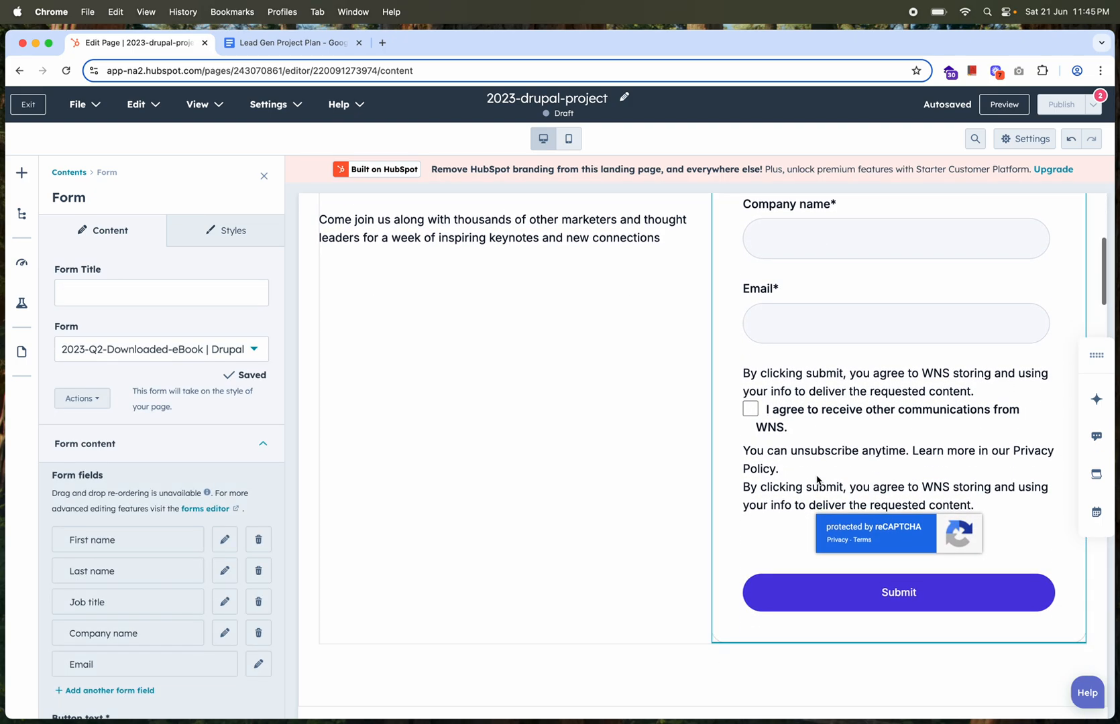
pyautogui.scroll(2, 817, 476)
# Add a Card module below the trusted companies' logos and open its Content Creation card for editing
pyautogui.scroll(-7, 590, 493)
pyautogui.scroll(-6, 562, 496)
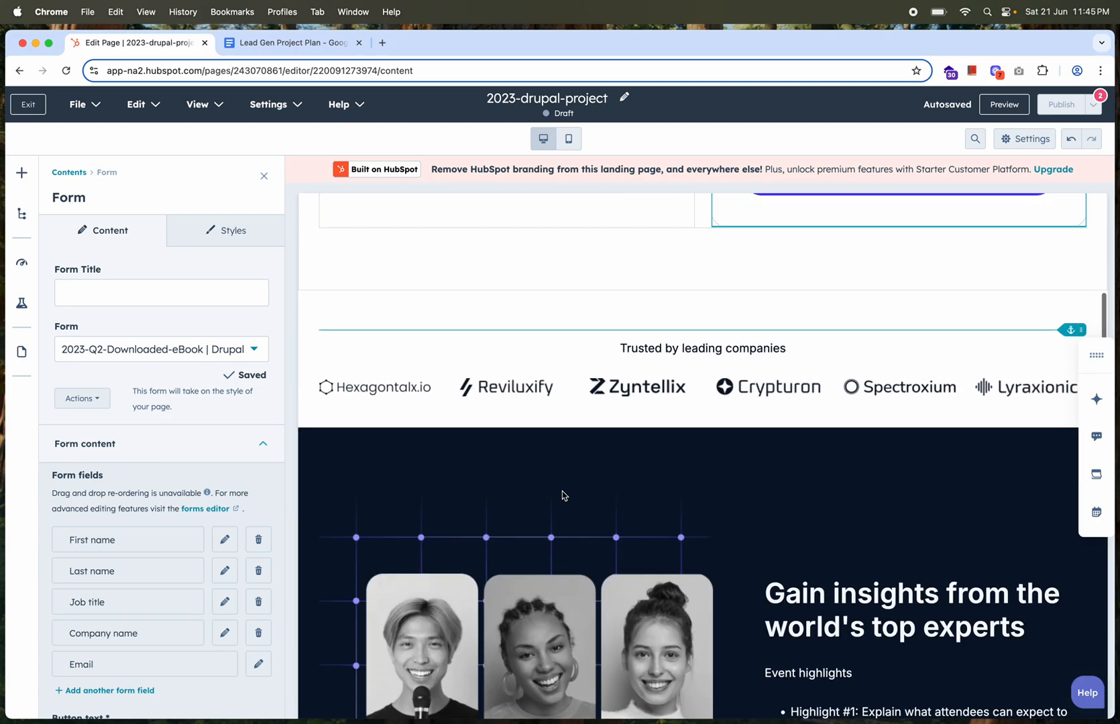
pyautogui.click(22, 173)
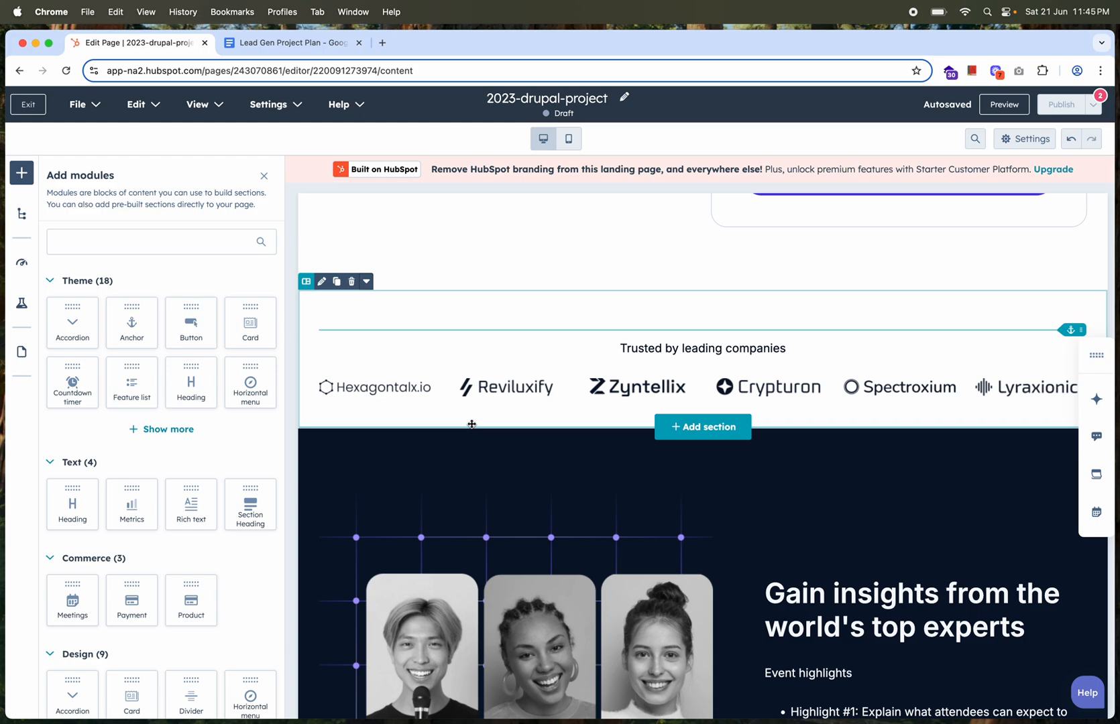
pyautogui.moveTo(250, 335); pyautogui.dragTo(405, 428)
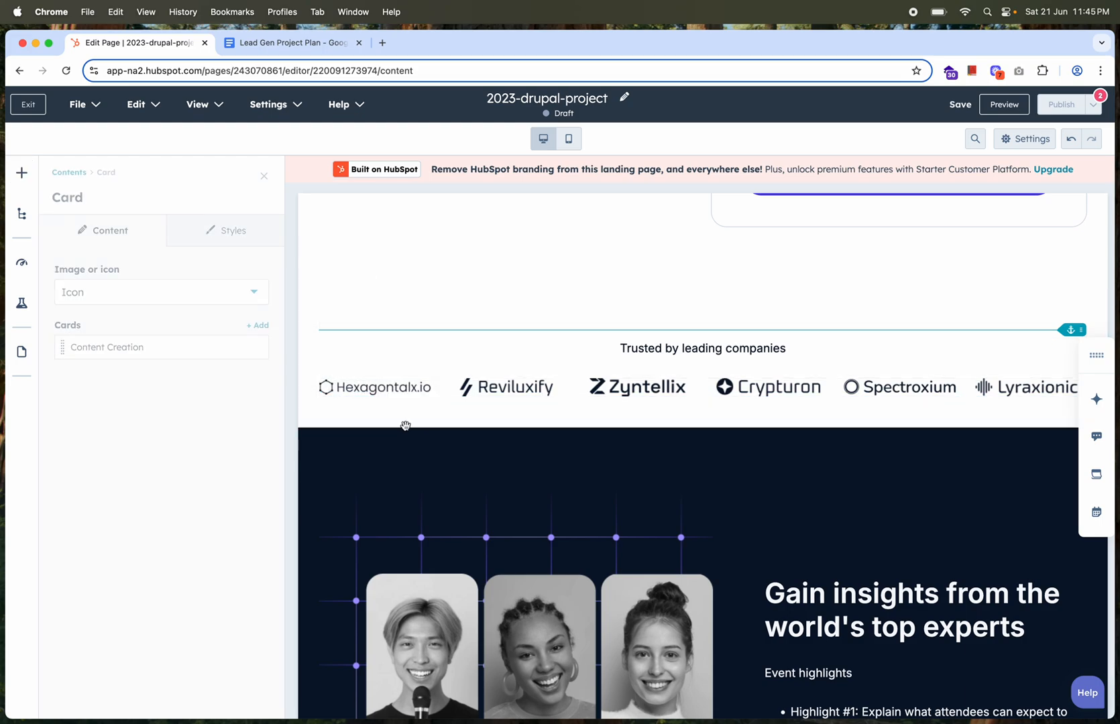
pyautogui.scroll(-2, 446, 543)
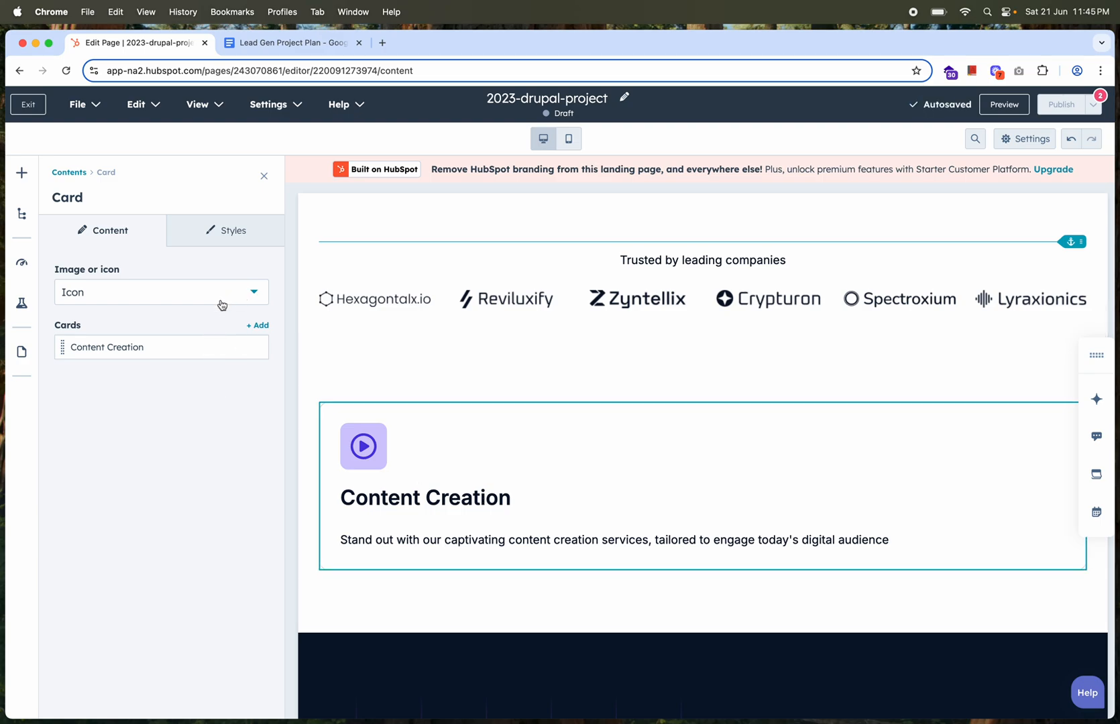
pyautogui.click(241, 347)
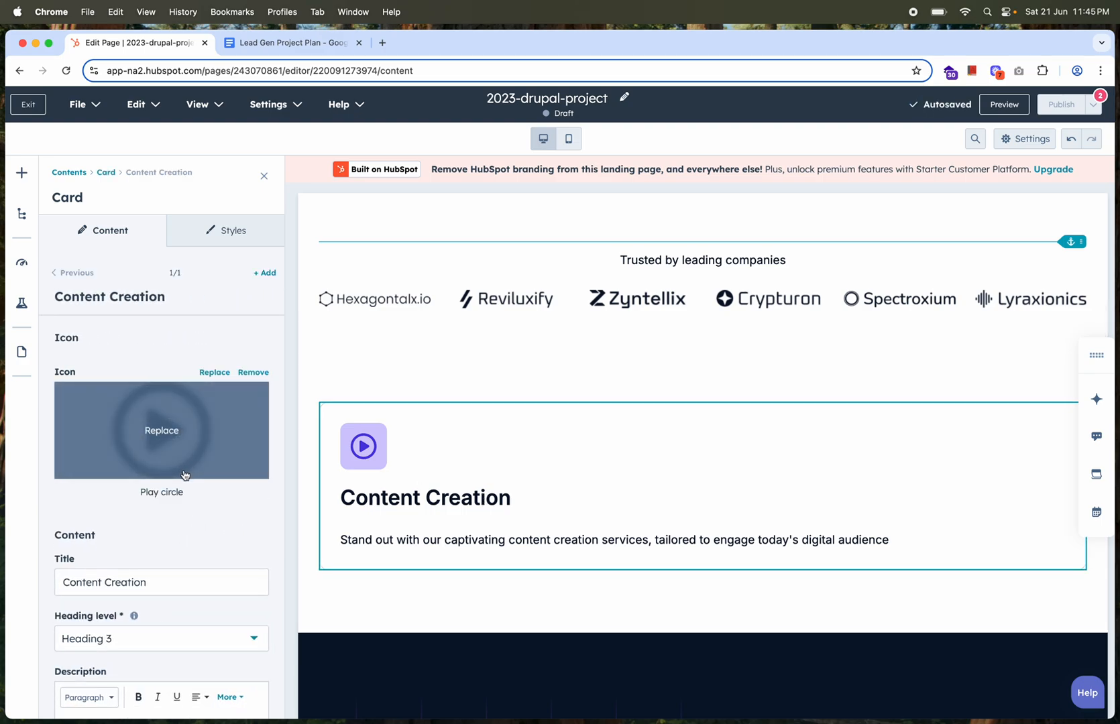
pyautogui.scroll(-4, 175, 568)
# Add an Anchor module above the Content Creation card and a Button module above that anchor
pyautogui.click(21, 173)
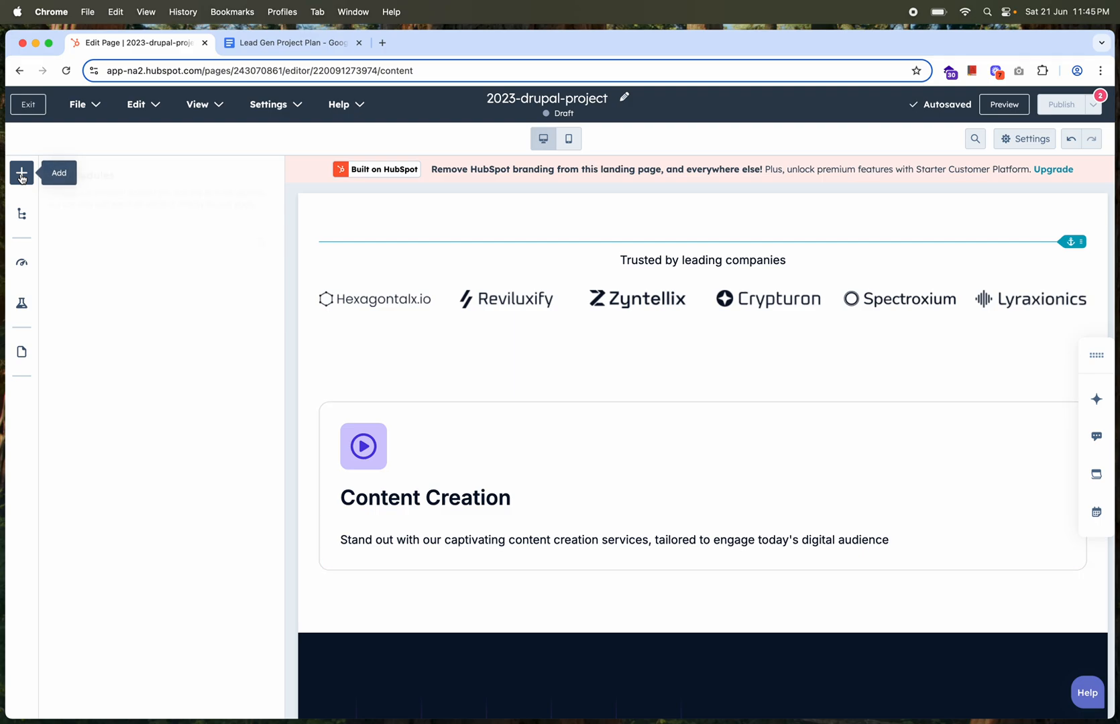
pyautogui.moveTo(136, 340); pyautogui.dragTo(428, 413)
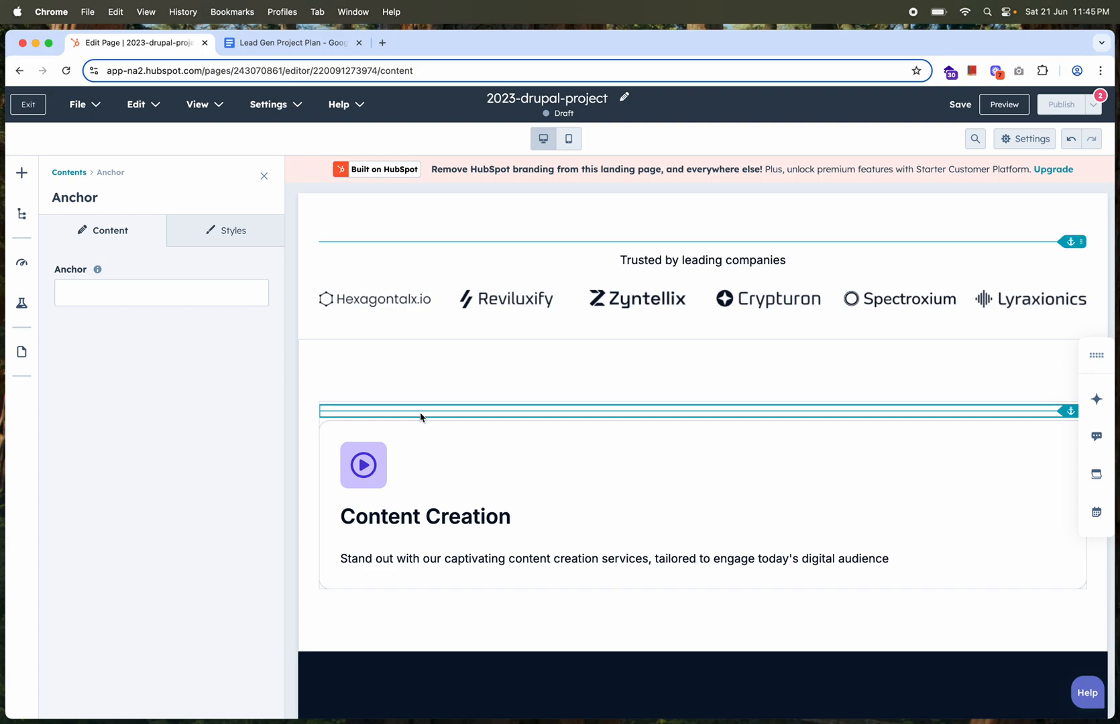
pyautogui.click(22, 173)
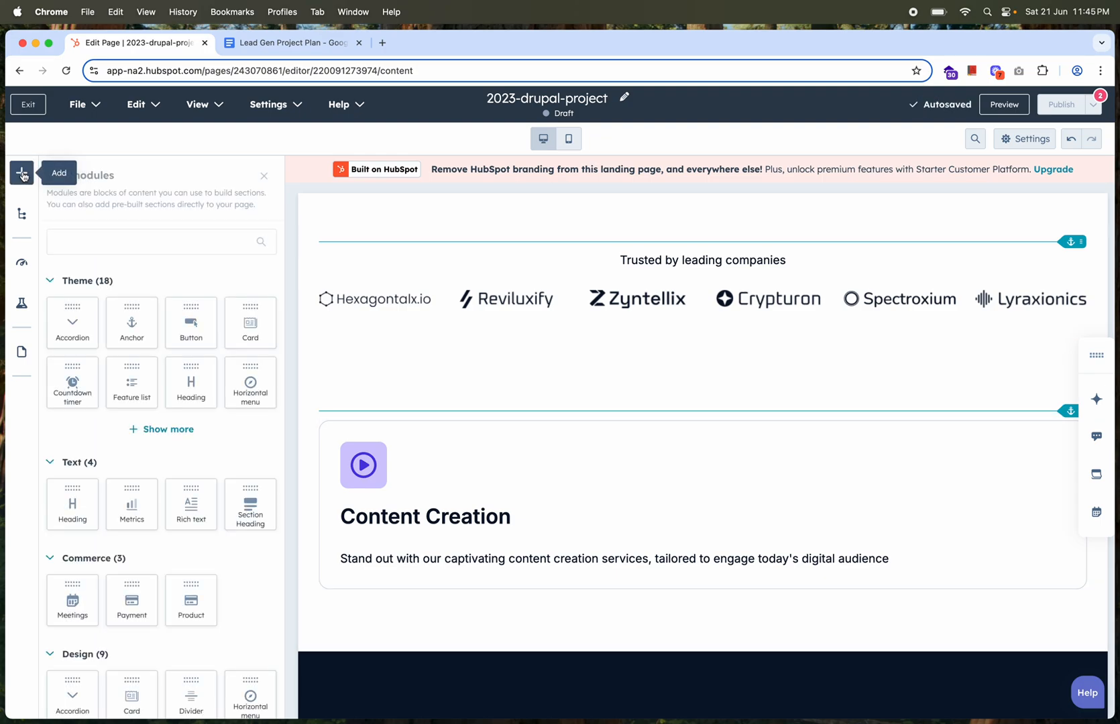
pyautogui.moveTo(191, 325); pyautogui.dragTo(470, 381)
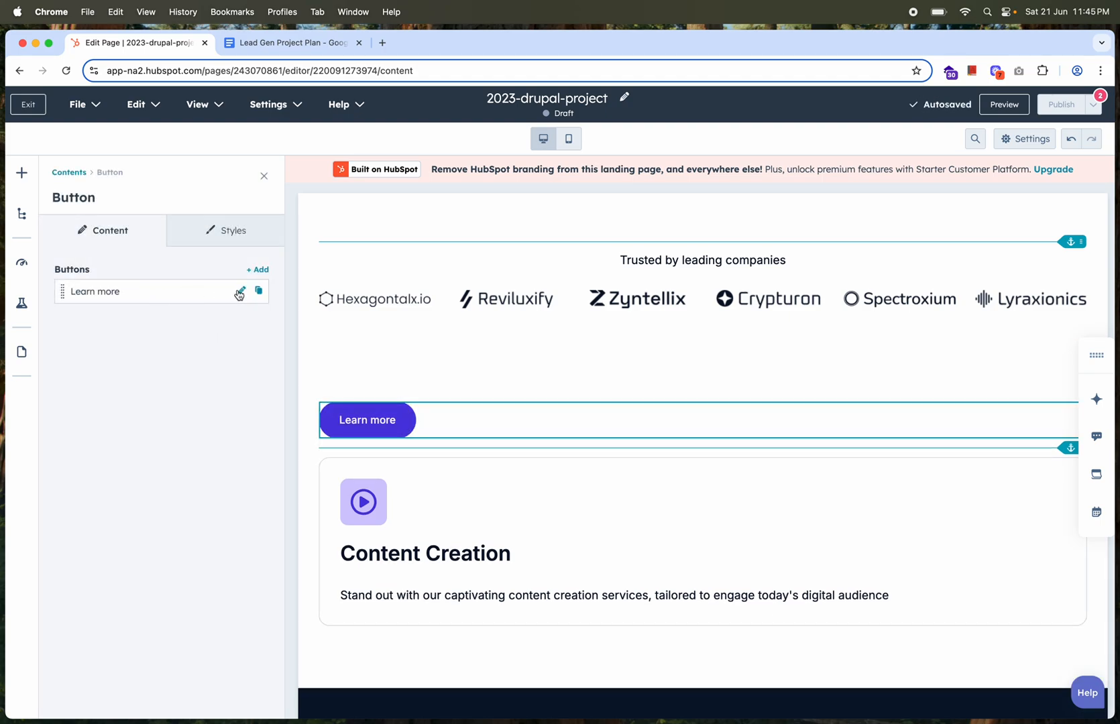
# Add an Image and text module between the anchor and the Content Creation card
pyautogui.click(21, 180)
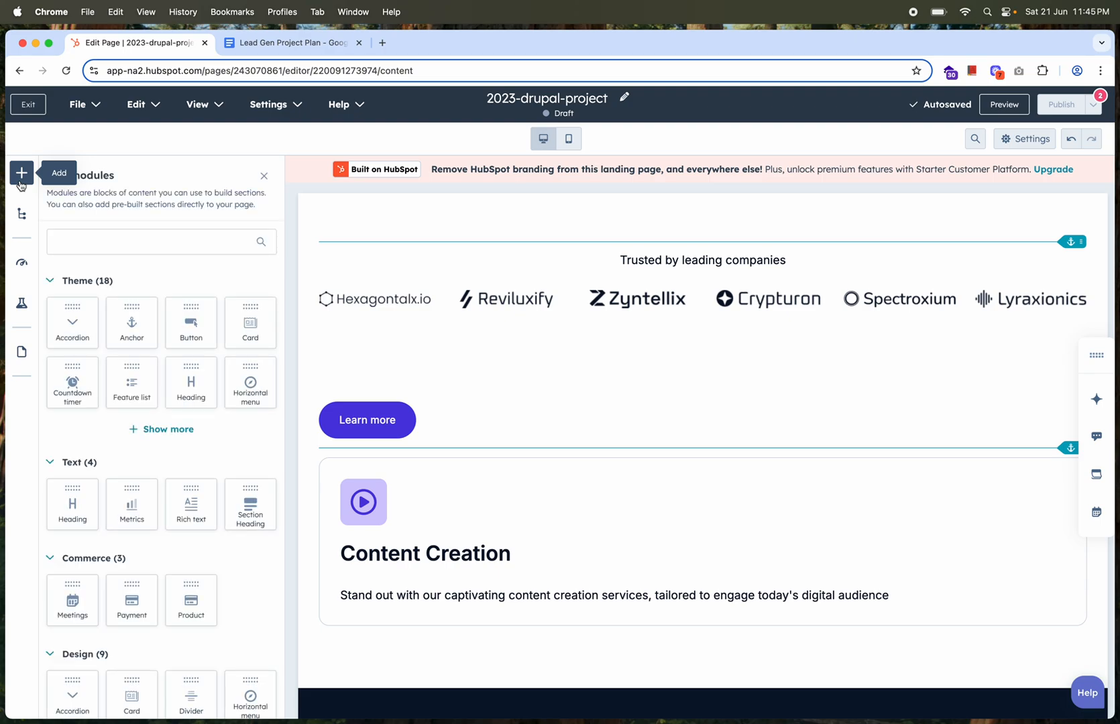
pyautogui.click(157, 431)
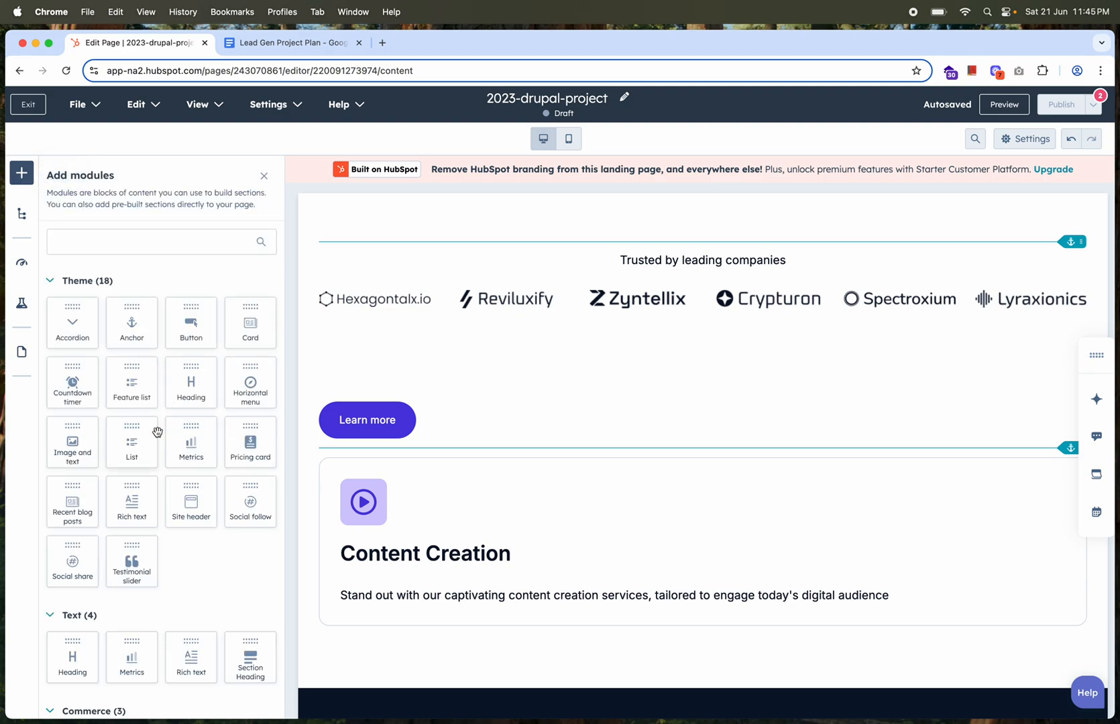
pyautogui.scroll(-3, 157, 431)
pyautogui.scroll(-1, 155, 430)
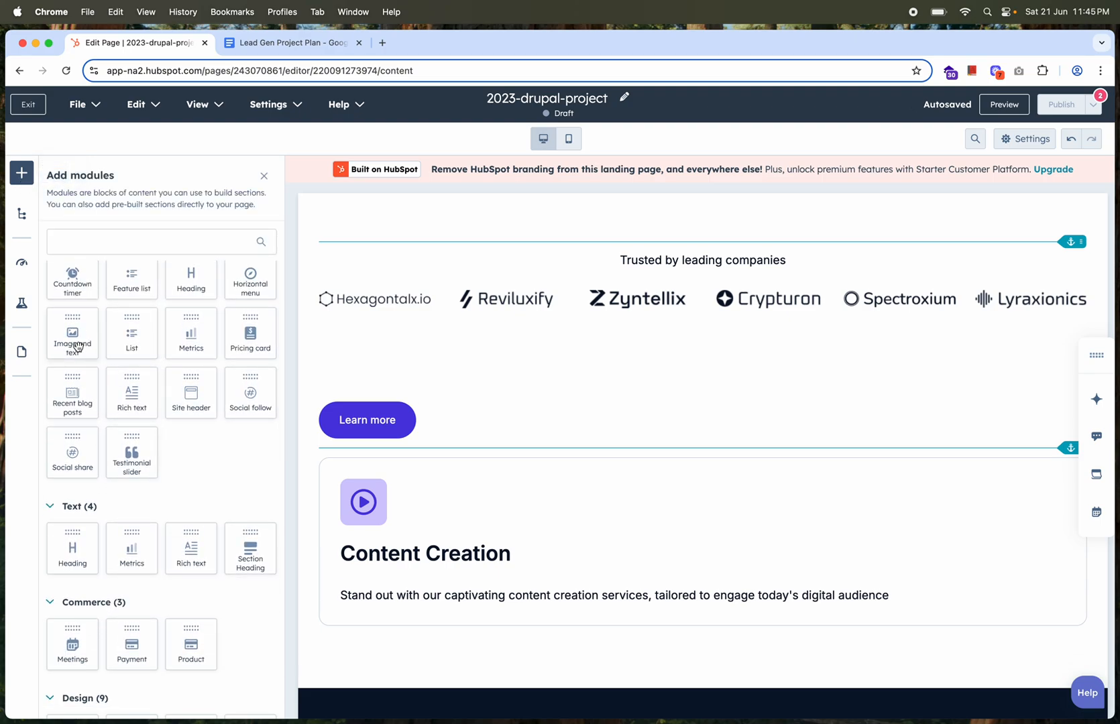
pyautogui.scroll(-1, 443, 467)
pyautogui.moveTo(87, 344); pyautogui.dragTo(520, 417)
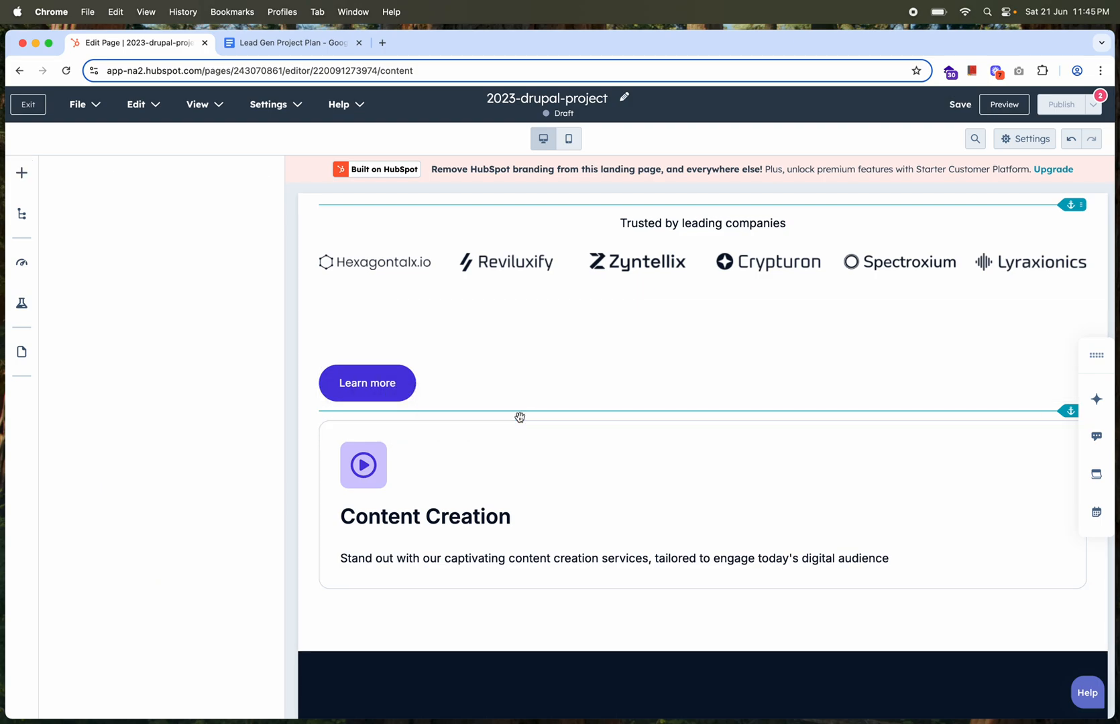
pyautogui.scroll(-3, 681, 503)
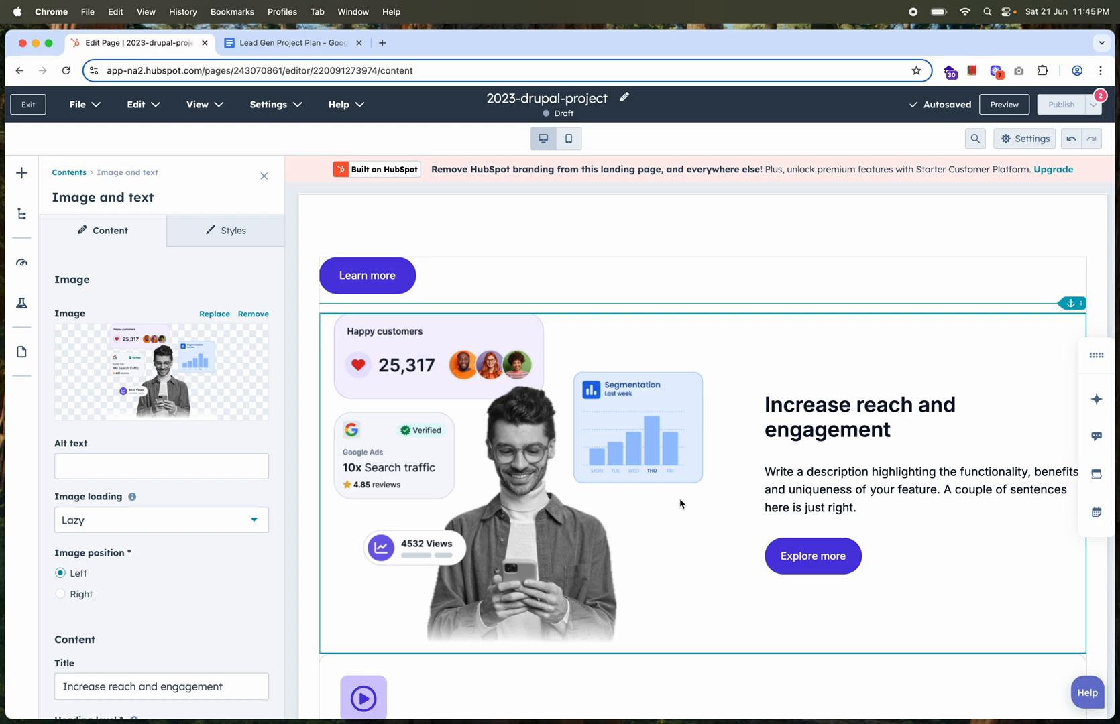
pyautogui.scroll(-2, 680, 504)
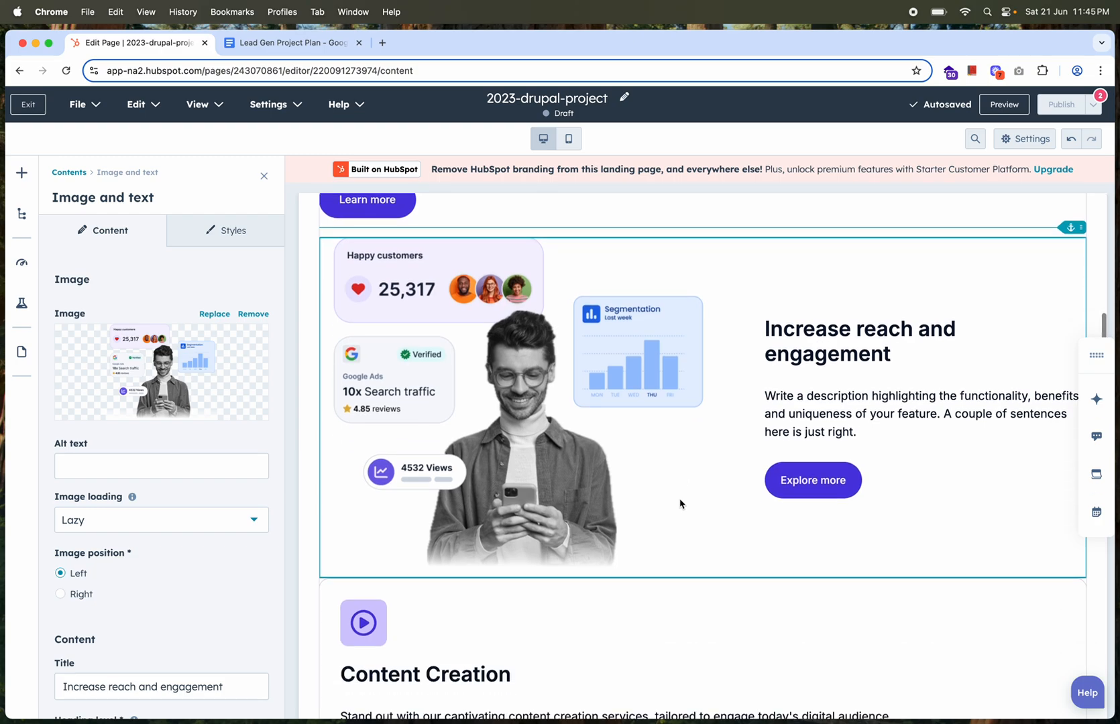
pyautogui.scroll(1, 678, 502)
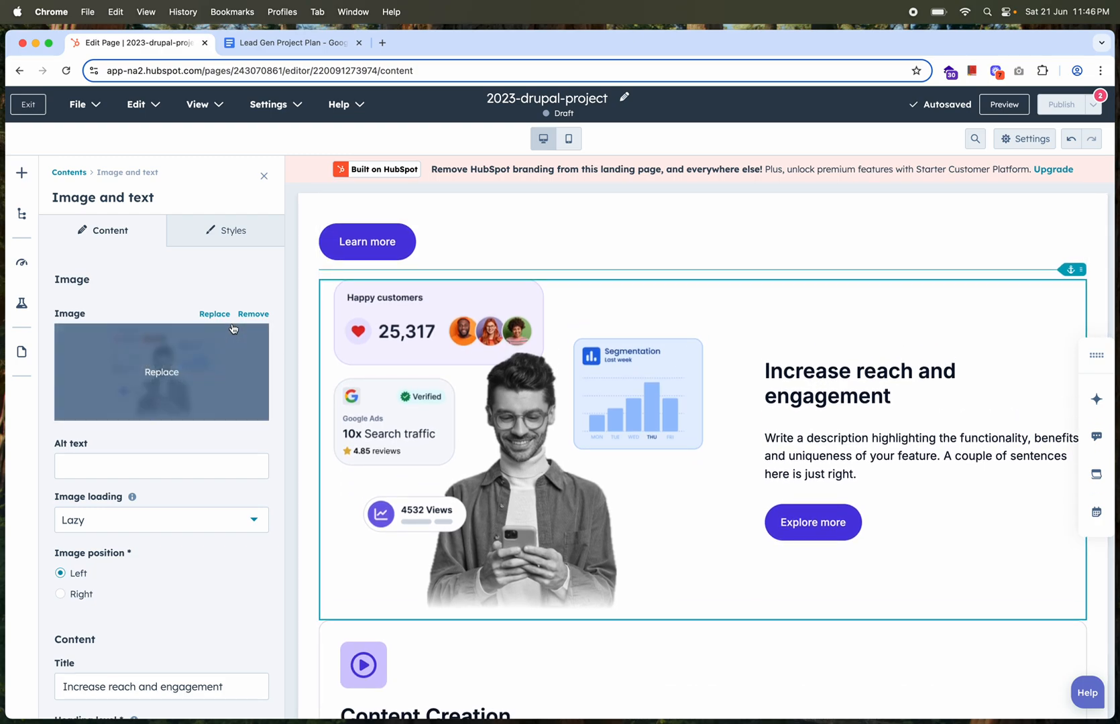
# Examine the image and text module's image replacement, title, description and button link options
pyautogui.click(220, 314)
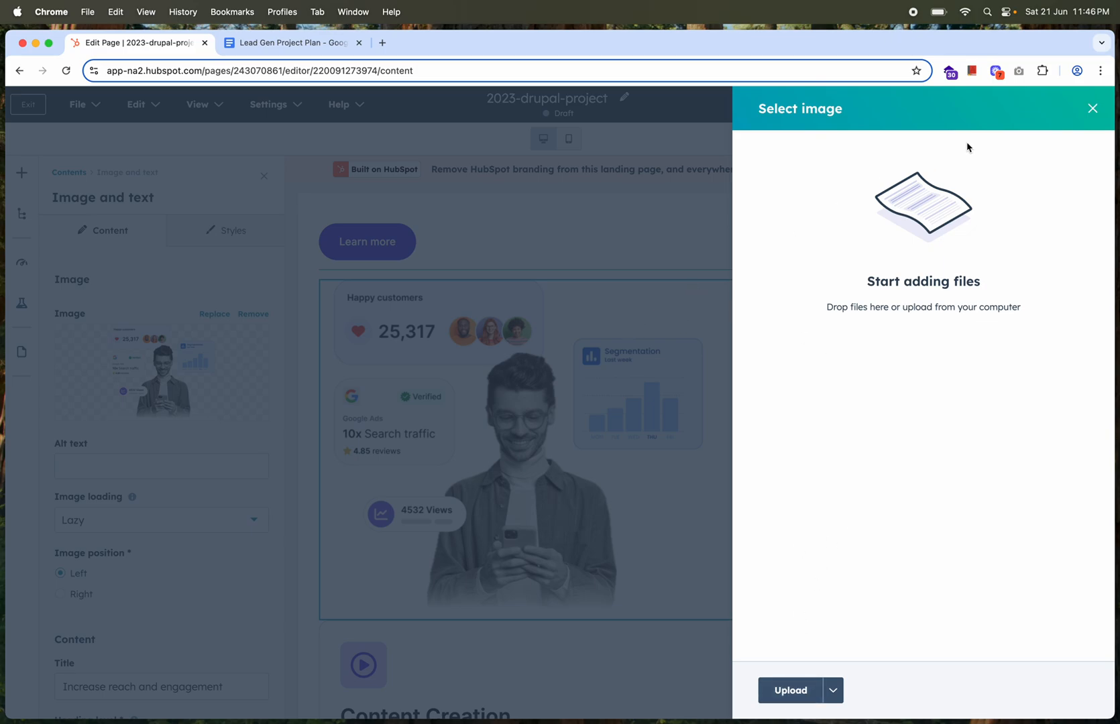
pyautogui.click(1093, 108)
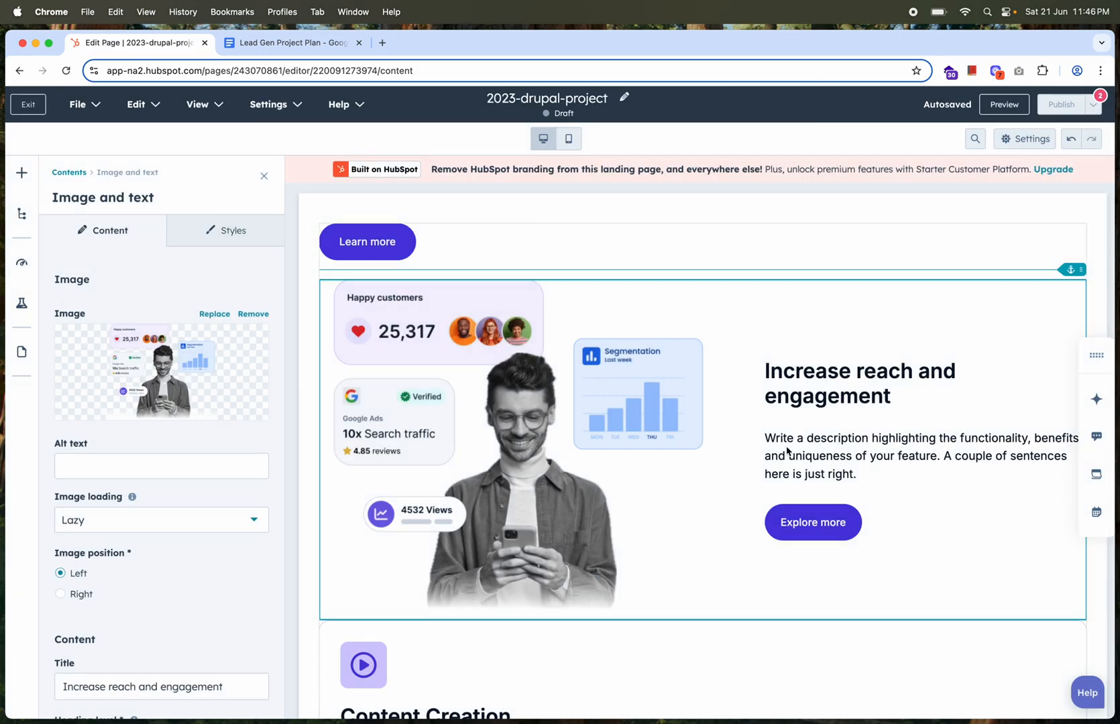
pyautogui.scroll(-5, 138, 495)
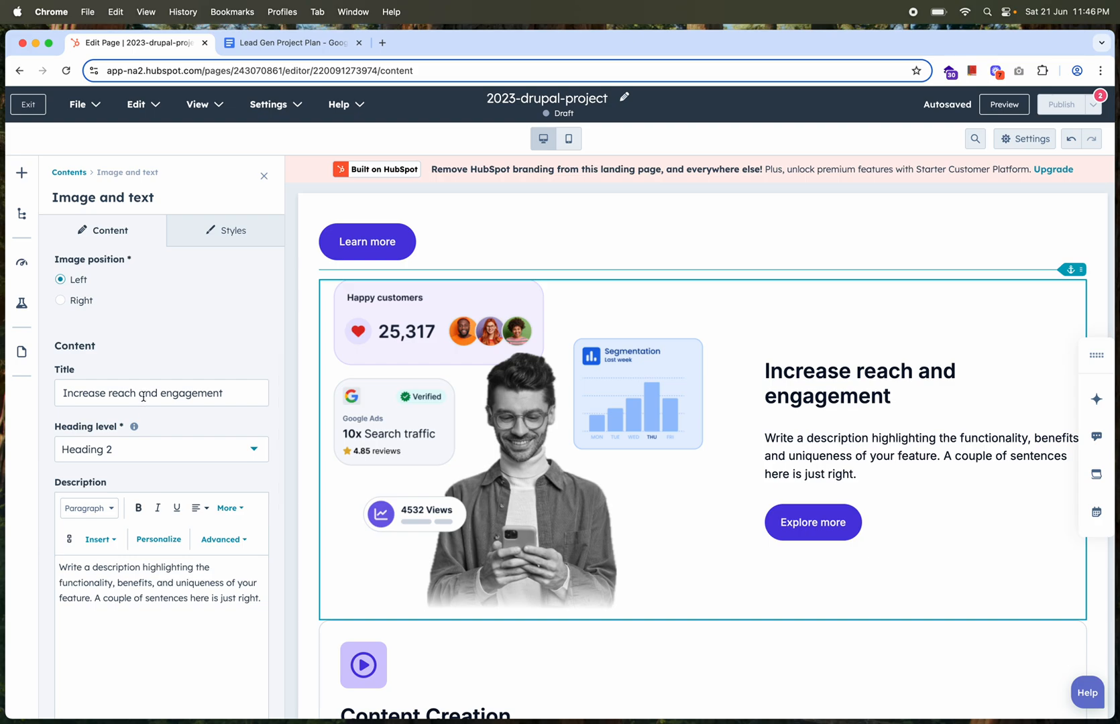
pyautogui.scroll(-9, 155, 541)
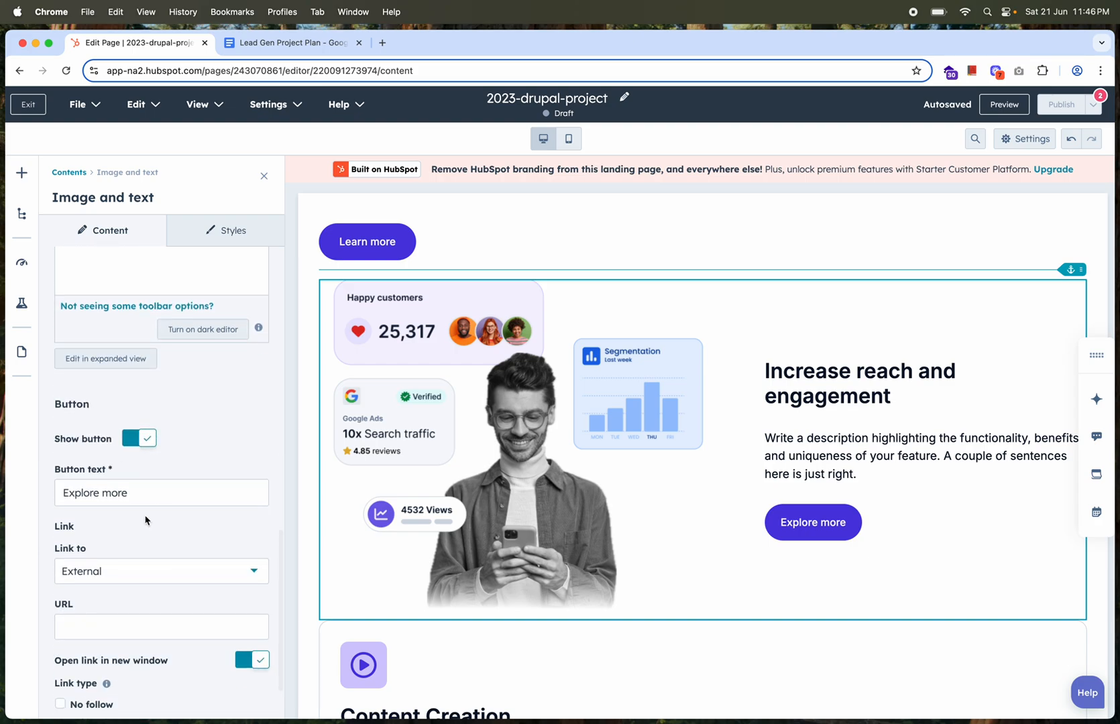
# Look through the available text, commerce, design, functionality, form and button modules for the page
pyautogui.click(21, 172)
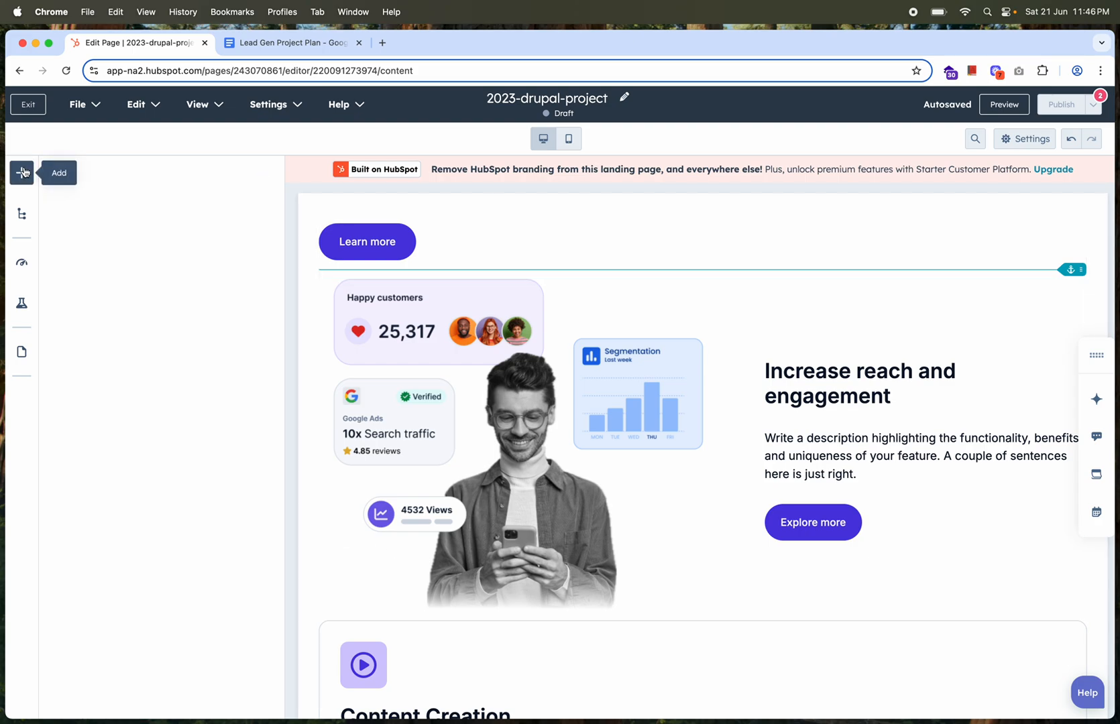
pyautogui.scroll(-4, 201, 496)
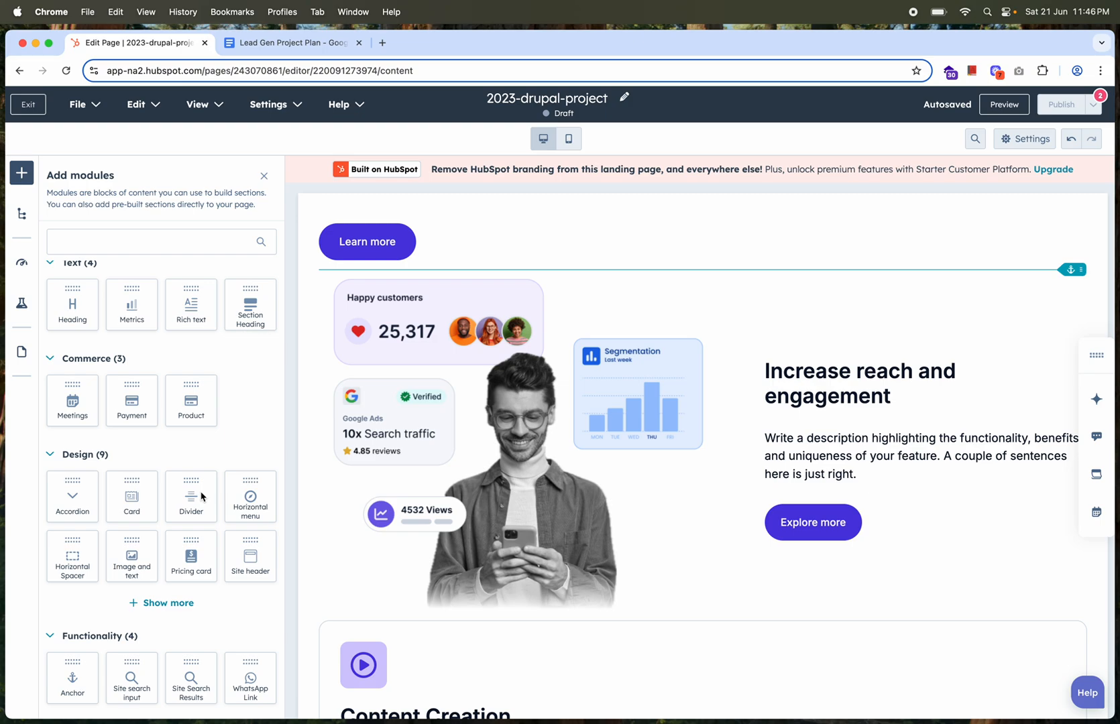
pyautogui.scroll(-3, 154, 429)
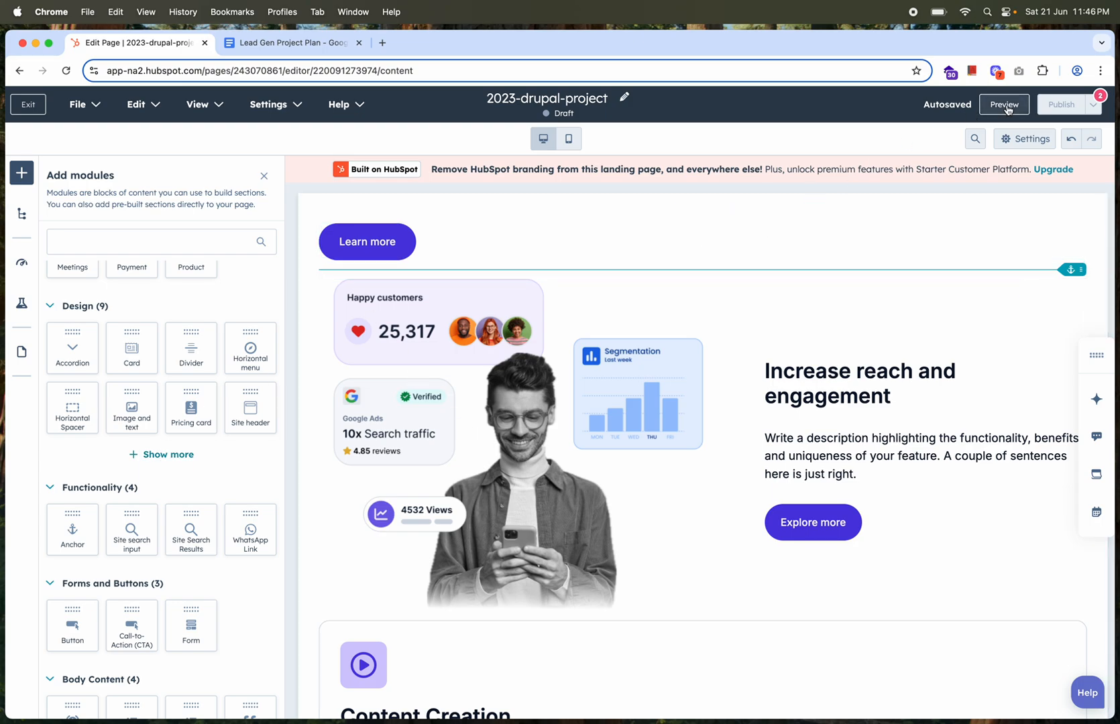
# Preview the landing page in a separate browser tab, look through its content, and return to the page editor
pyautogui.click(983, 110)
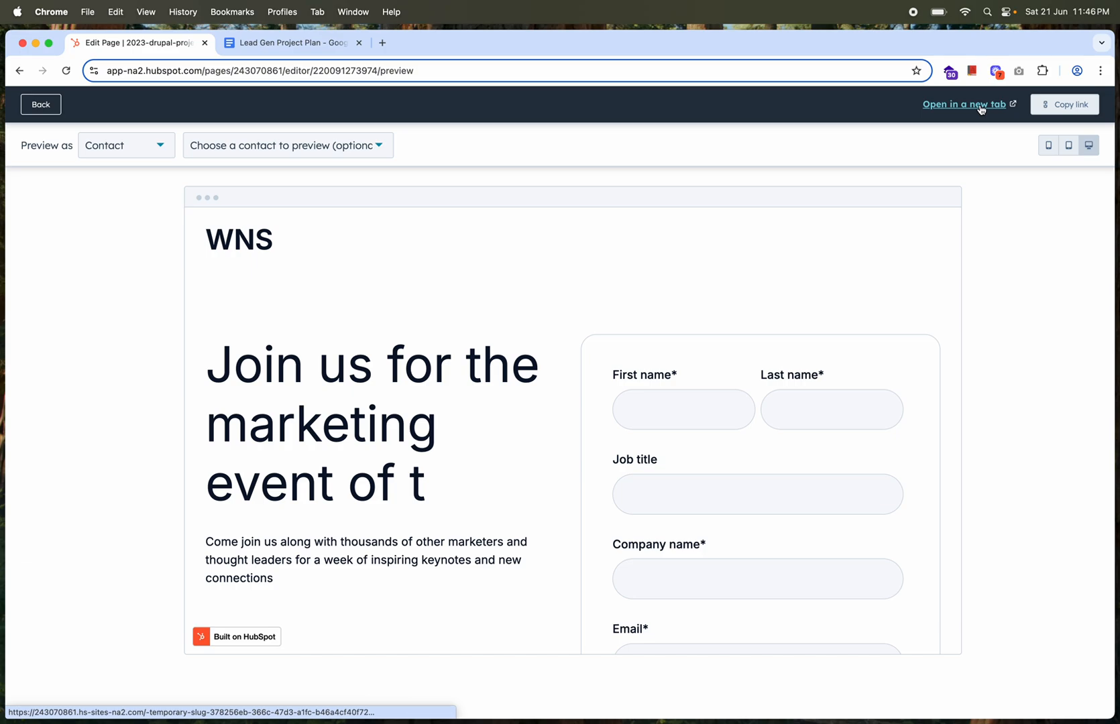
pyautogui.click(978, 105)
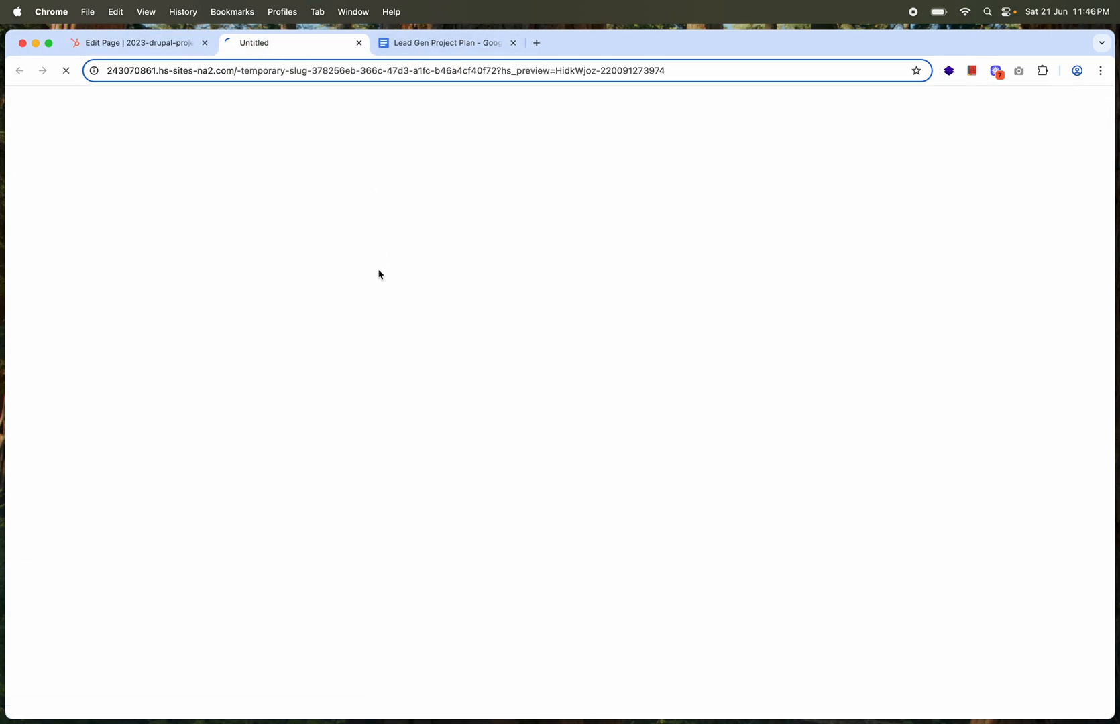
pyautogui.scroll(-15, 442, 362)
pyautogui.scroll(-20, 441, 362)
pyautogui.scroll(10, 440, 363)
pyautogui.scroll(20, 440, 363)
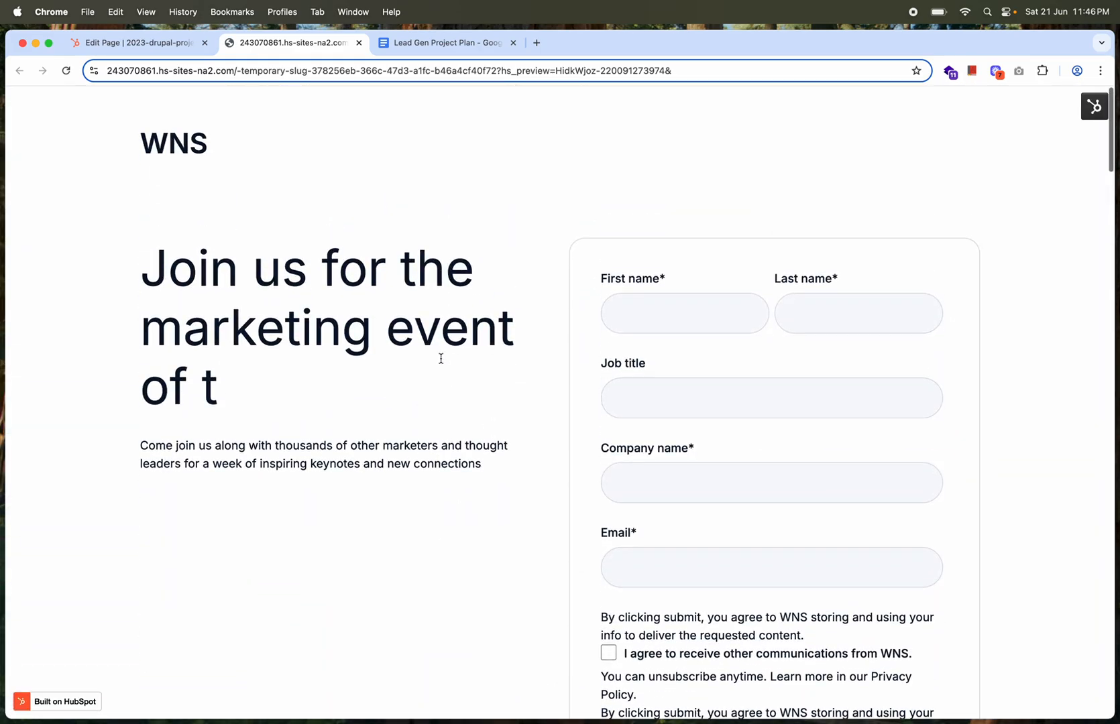
pyautogui.click(358, 43)
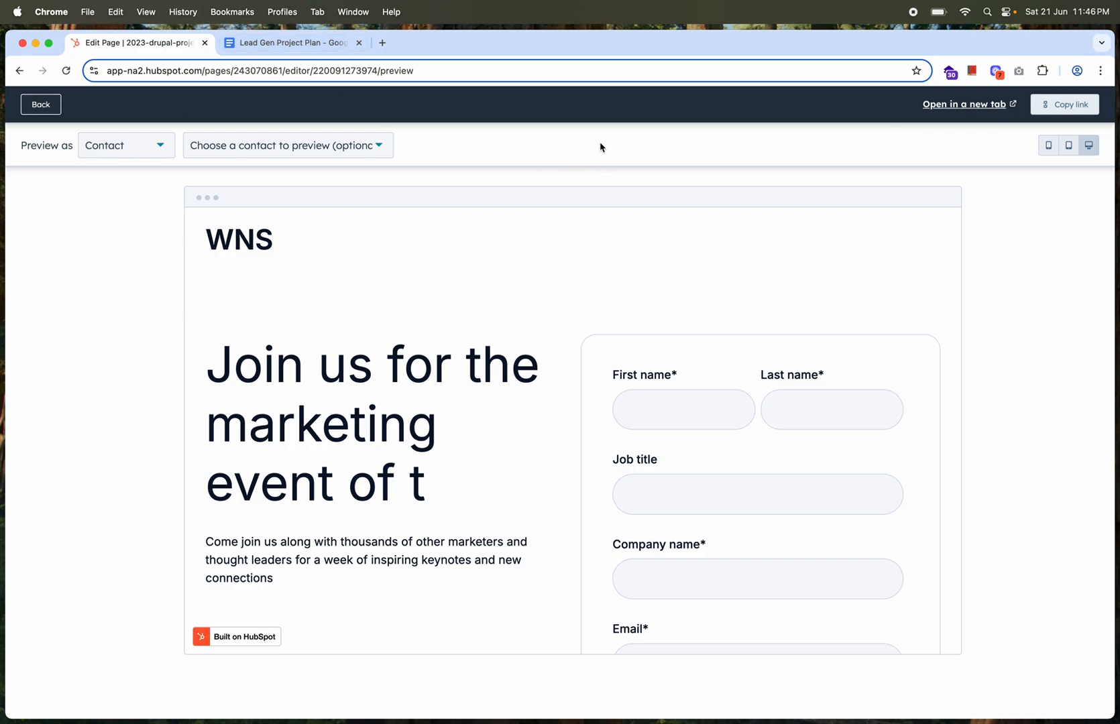
pyautogui.click(1069, 112)
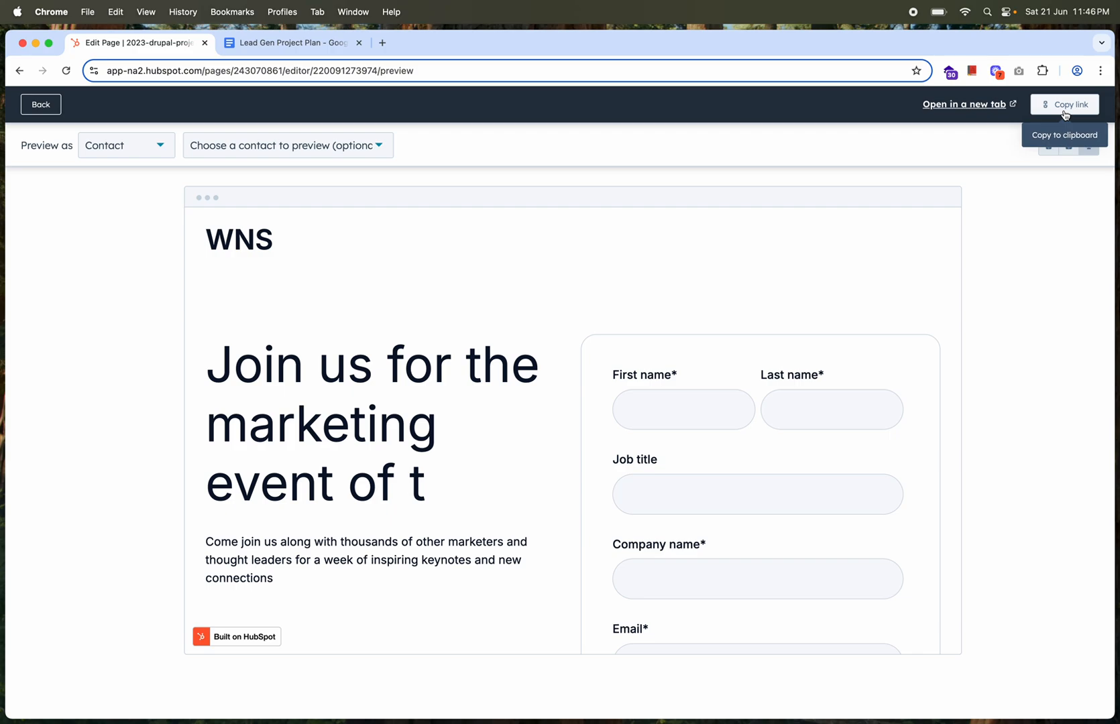
pyautogui.click(40, 106)
# Set the page title to "testing" and the content slug to "testing" in the general page settings
pyautogui.click(288, 113)
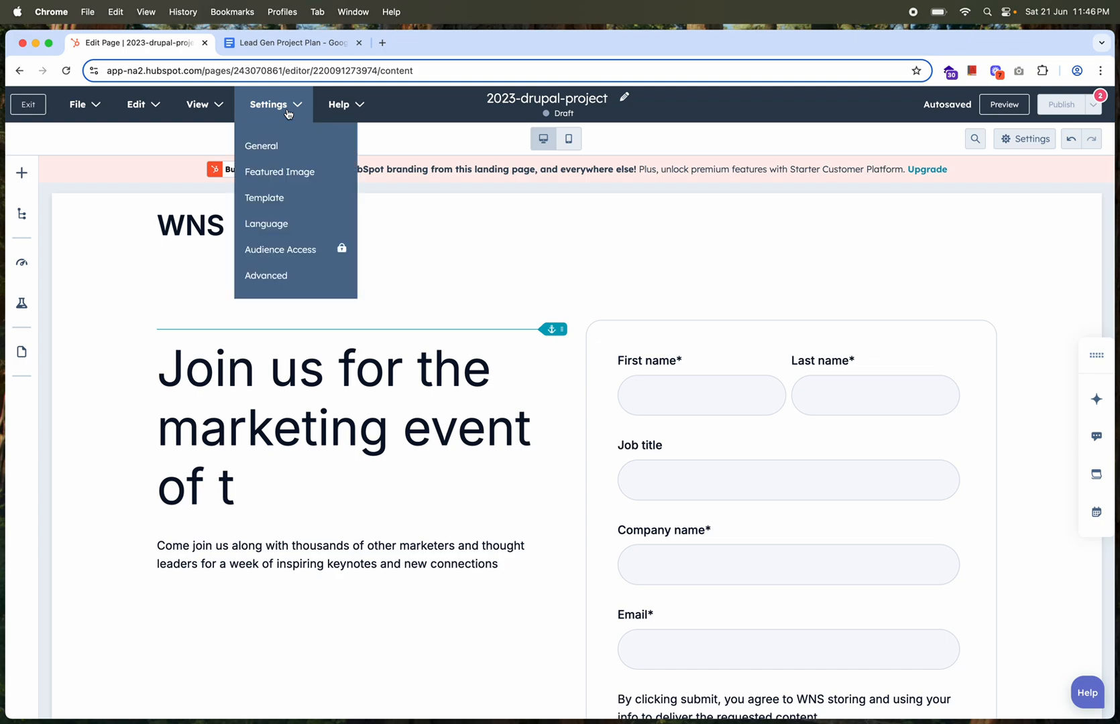
pyautogui.click(261, 147)
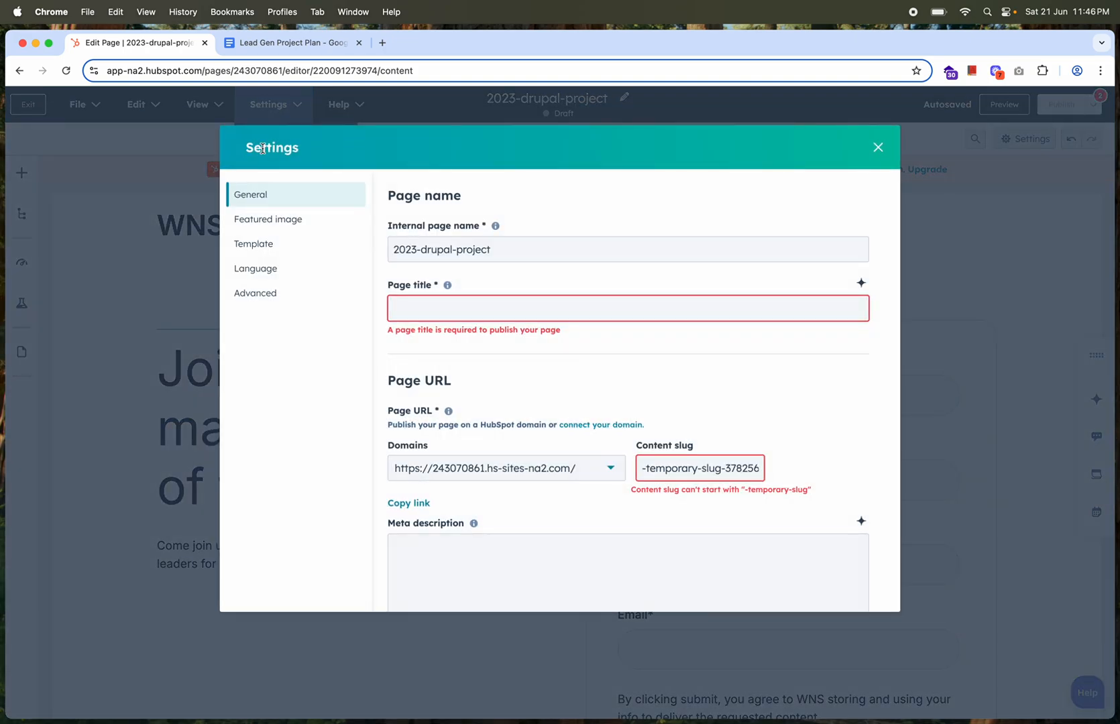
pyautogui.click(430, 306)
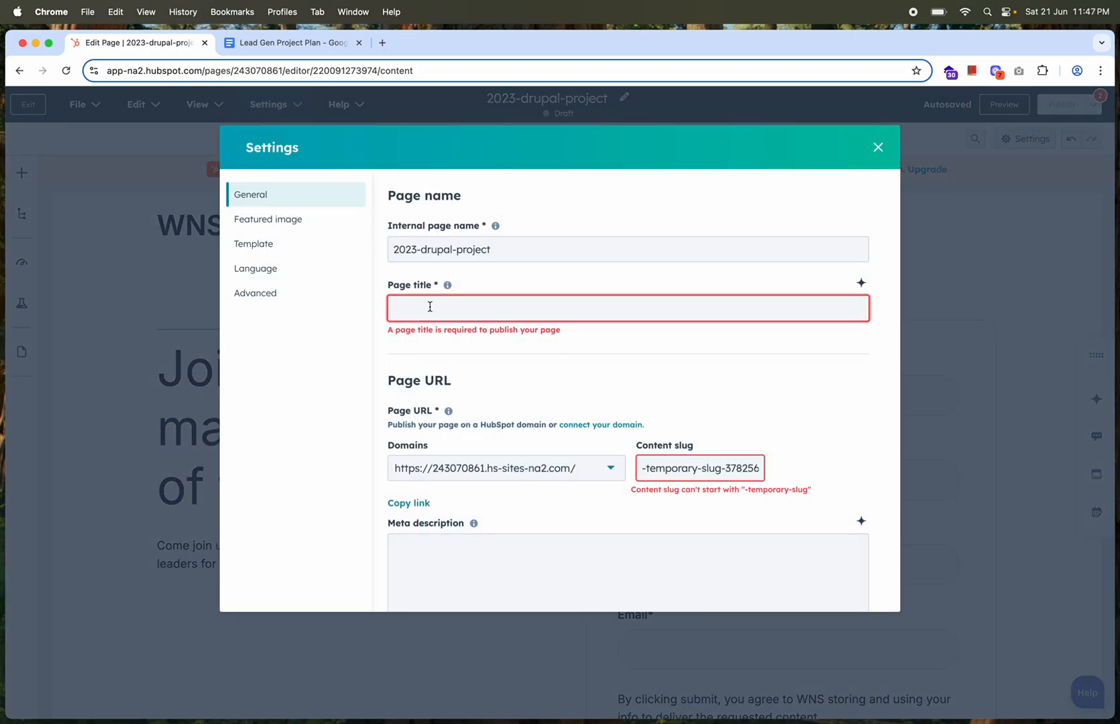
pyautogui.write('t')
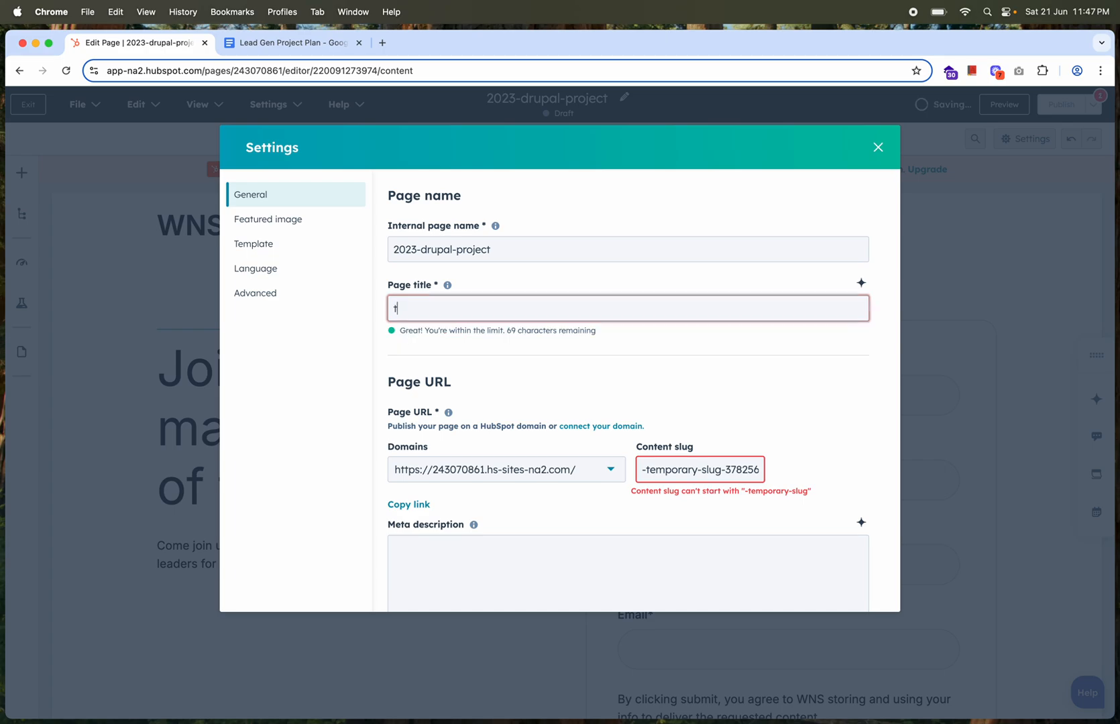
pyautogui.write('esting')
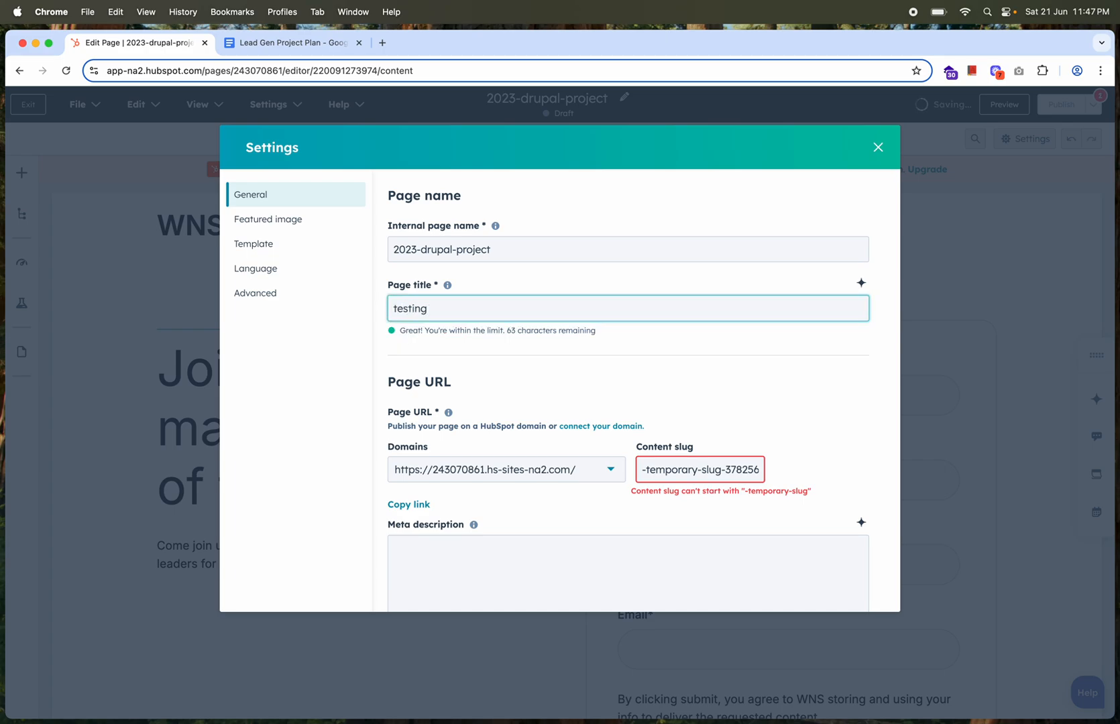
pyautogui.click(681, 469)
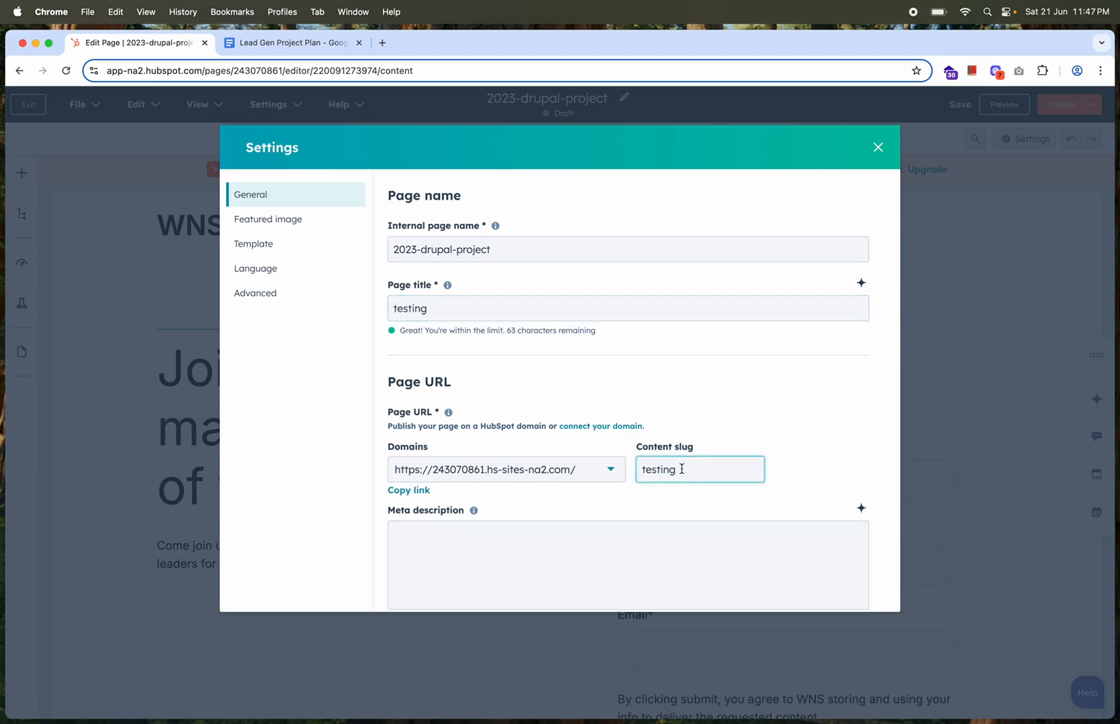
# Examine the page settings for available domains, meta description and marketing campaign assignment
pyautogui.click(560, 476)
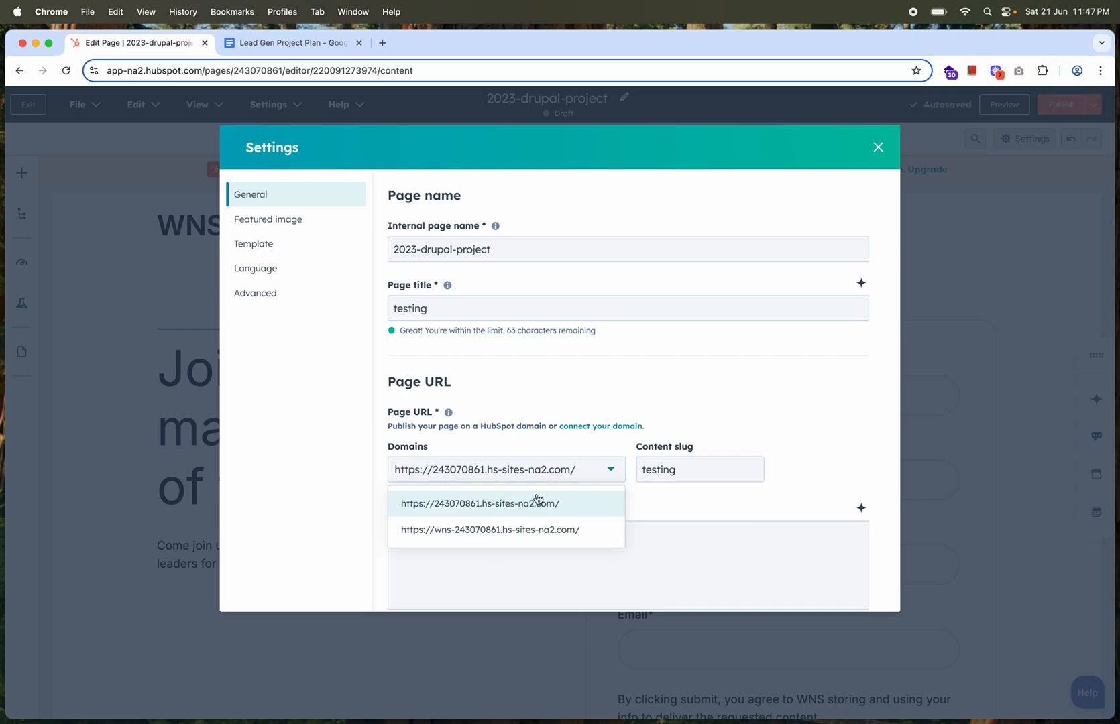
pyautogui.click(670, 508)
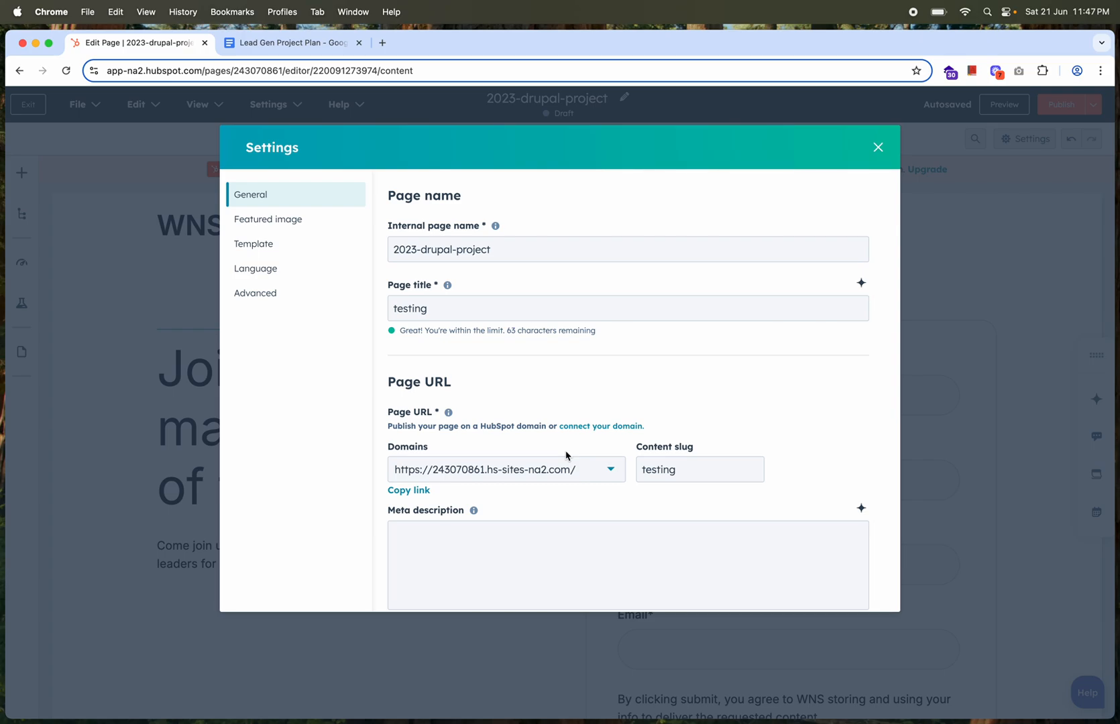
pyautogui.scroll(-1, 565, 455)
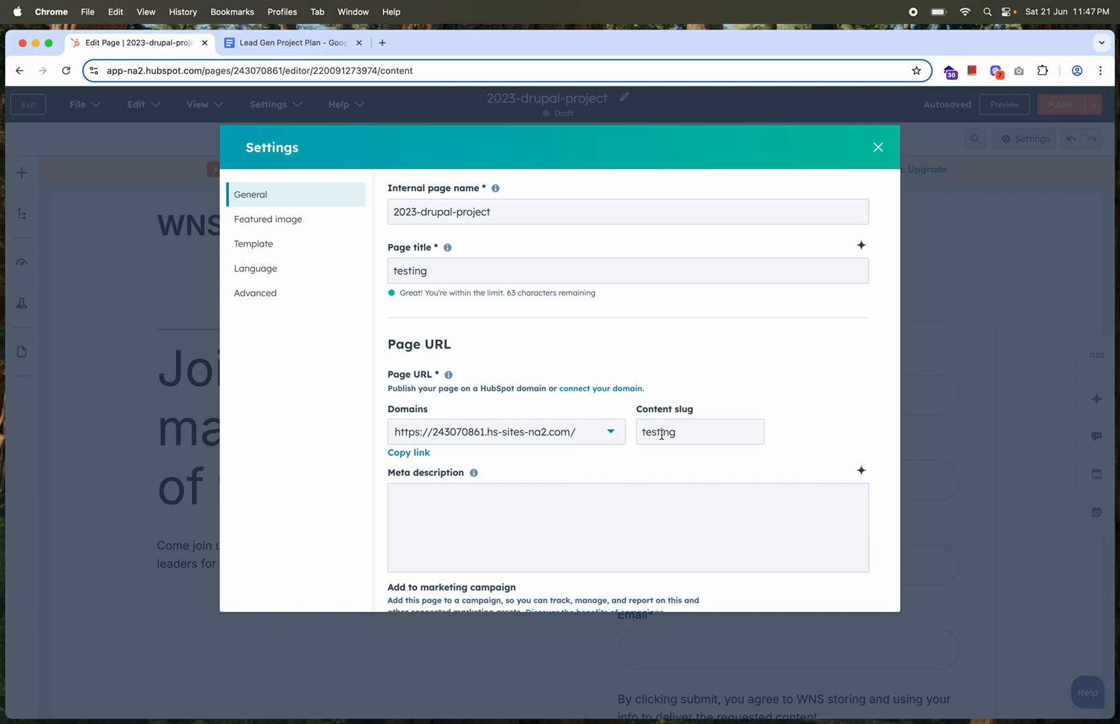
pyautogui.scroll(-3, 661, 434)
pyautogui.click(592, 378)
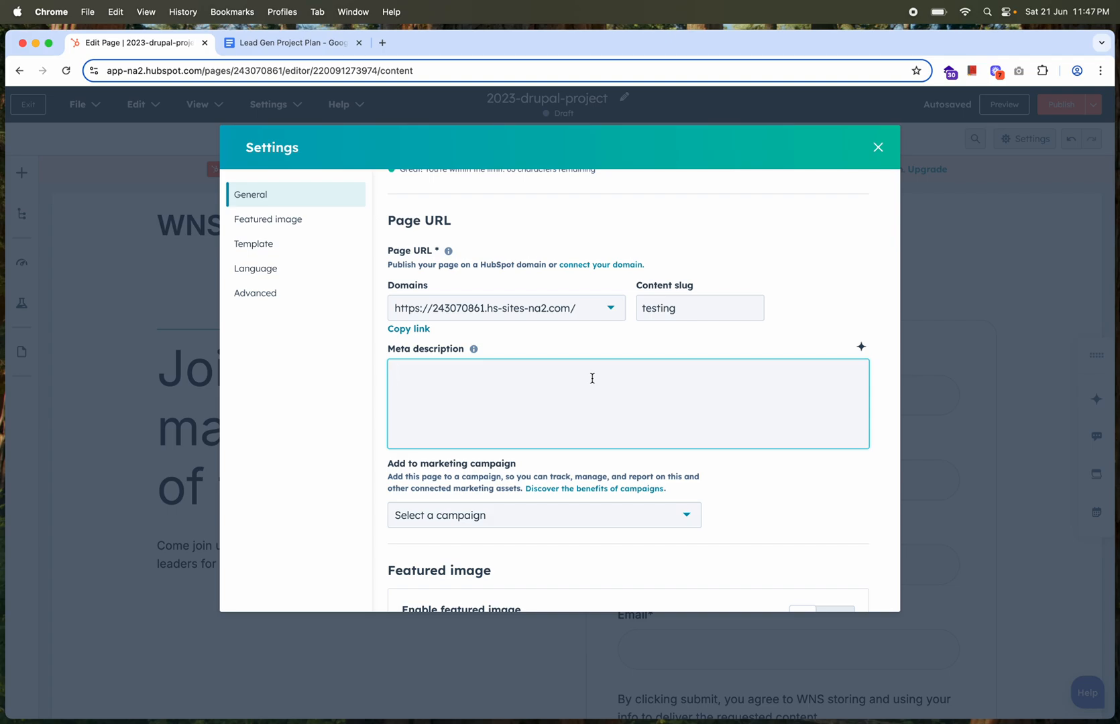
pyautogui.scroll(-3, 592, 378)
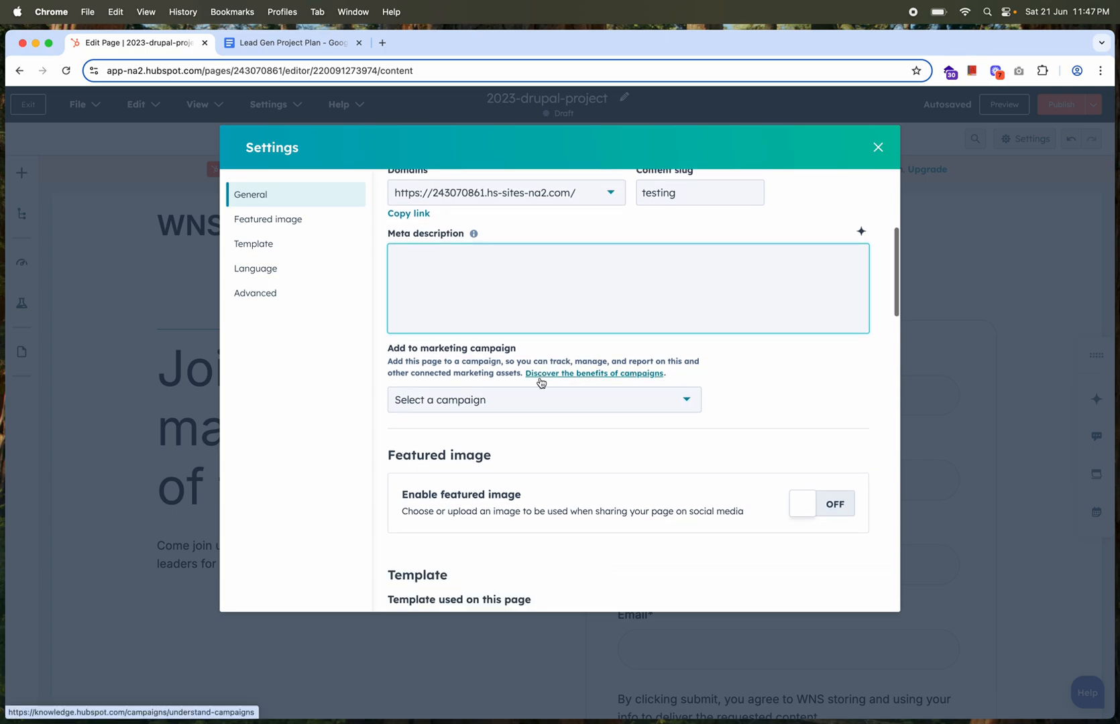
pyautogui.click(491, 401)
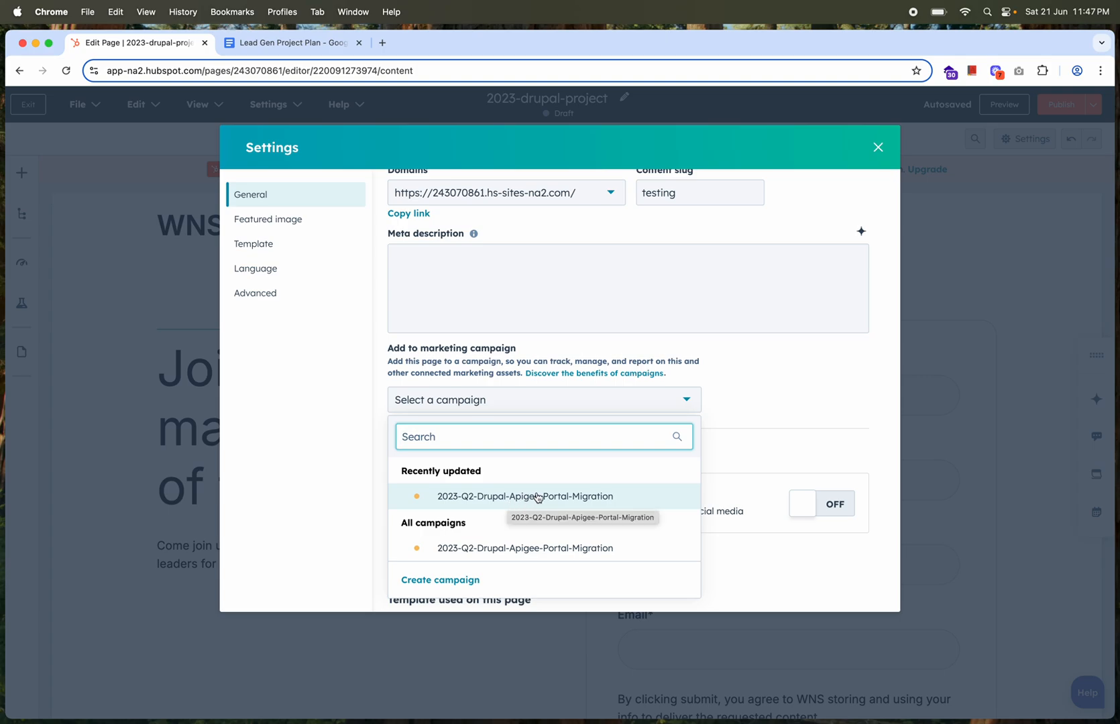
pyautogui.click(736, 392)
pyautogui.scroll(-3, 736, 392)
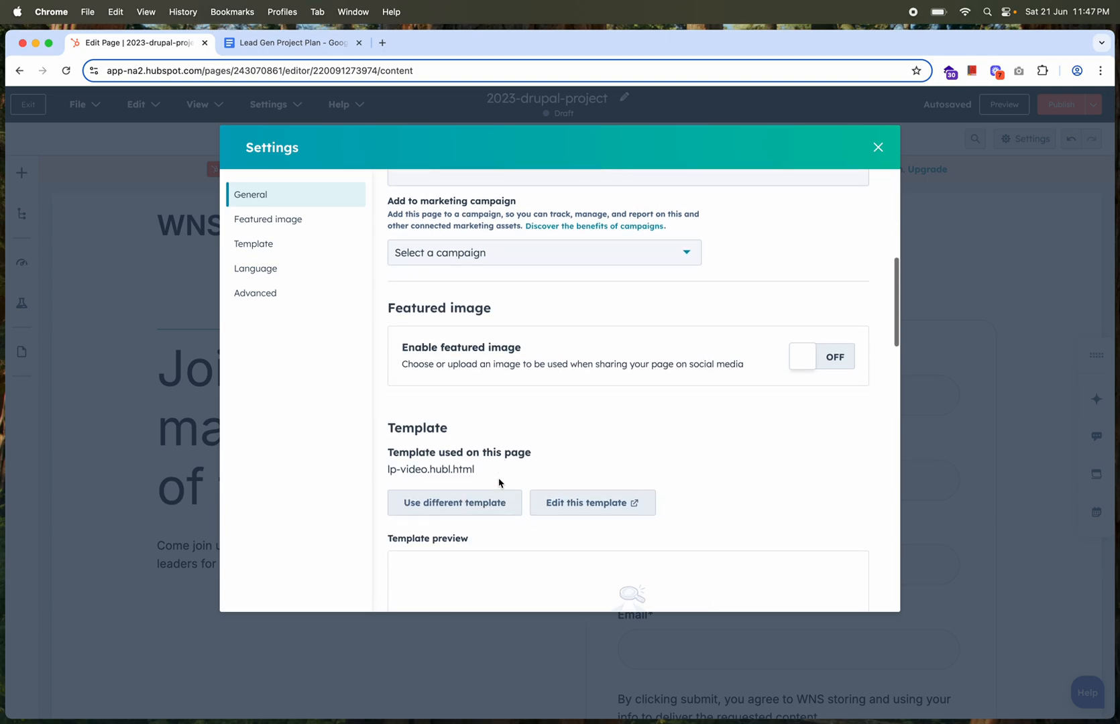
# Examine the featured image, template, language, code snippet, canonical URL and stylesheet settings, and close the page settings
pyautogui.click(831, 365)
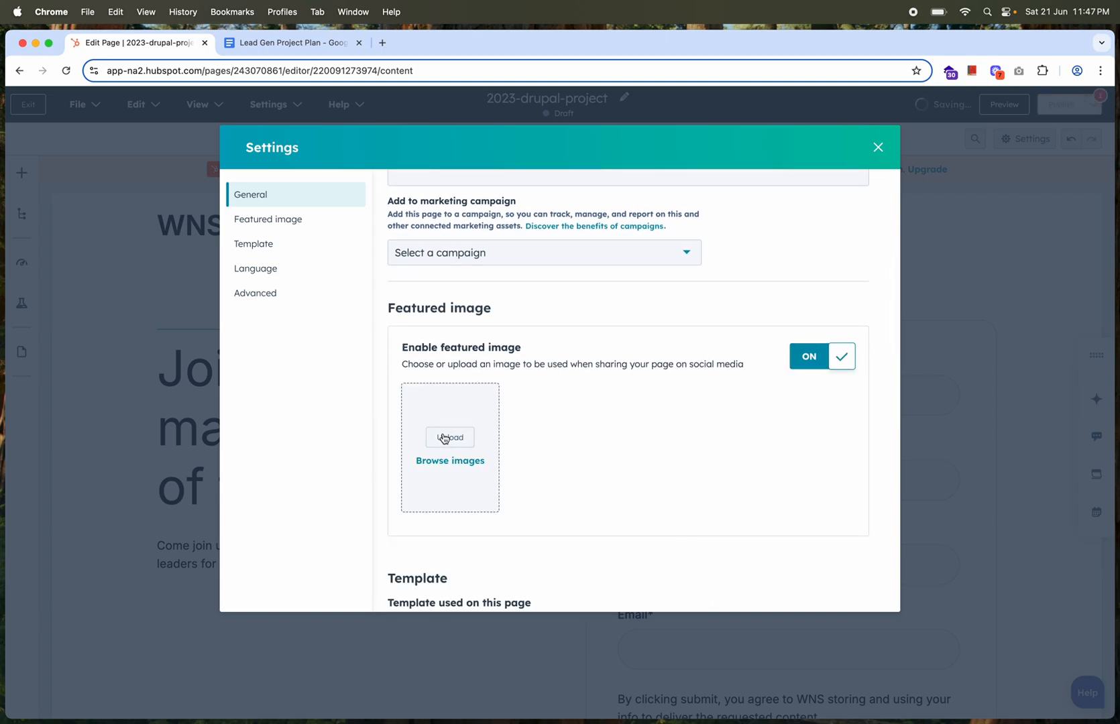
pyautogui.click(807, 362)
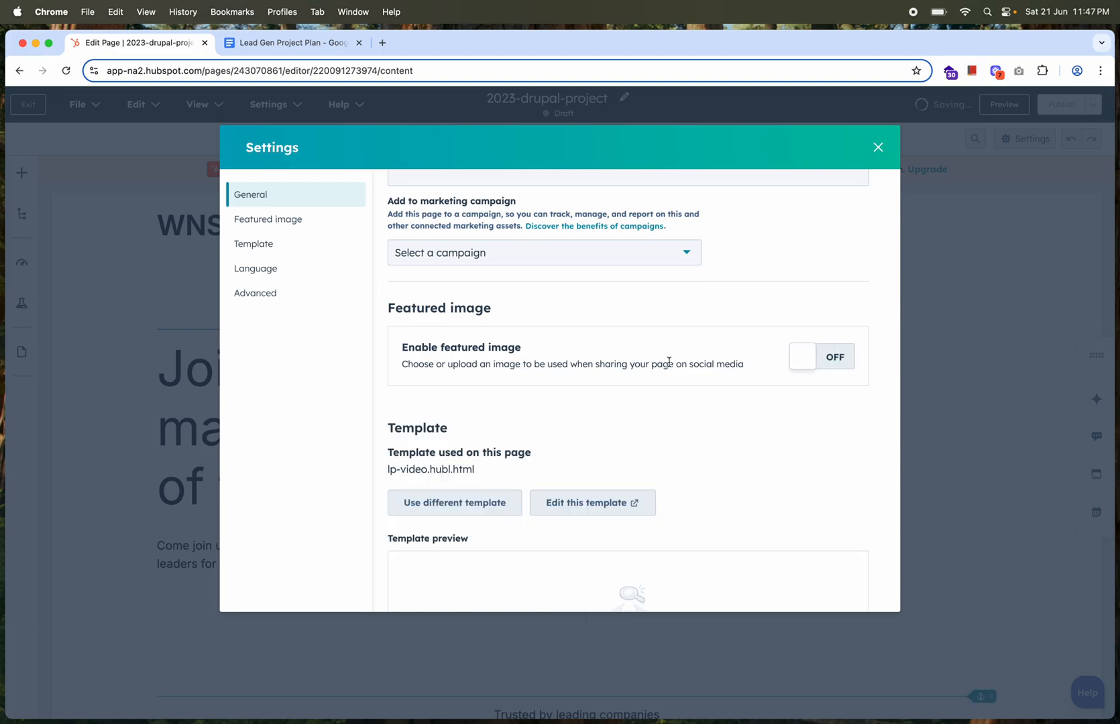
pyautogui.scroll(-3, 692, 362)
pyautogui.scroll(-8, 563, 405)
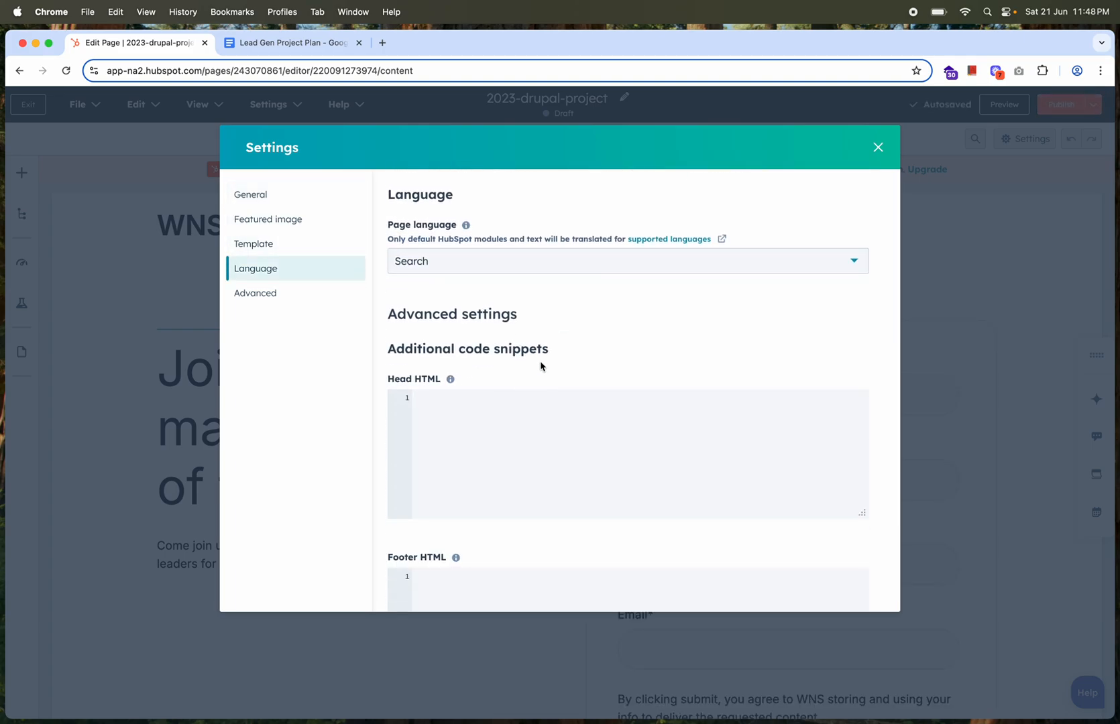
pyautogui.scroll(-5, 540, 366)
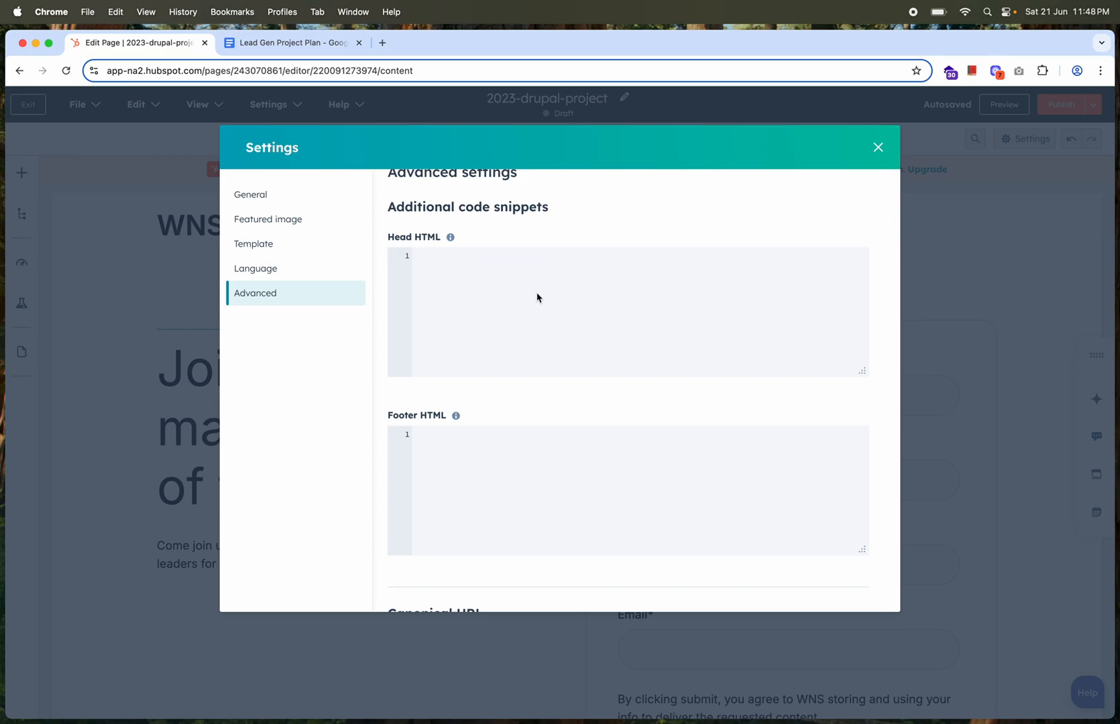
pyautogui.click(405, 249)
pyautogui.scroll(-3, 510, 379)
pyautogui.scroll(-6, 516, 421)
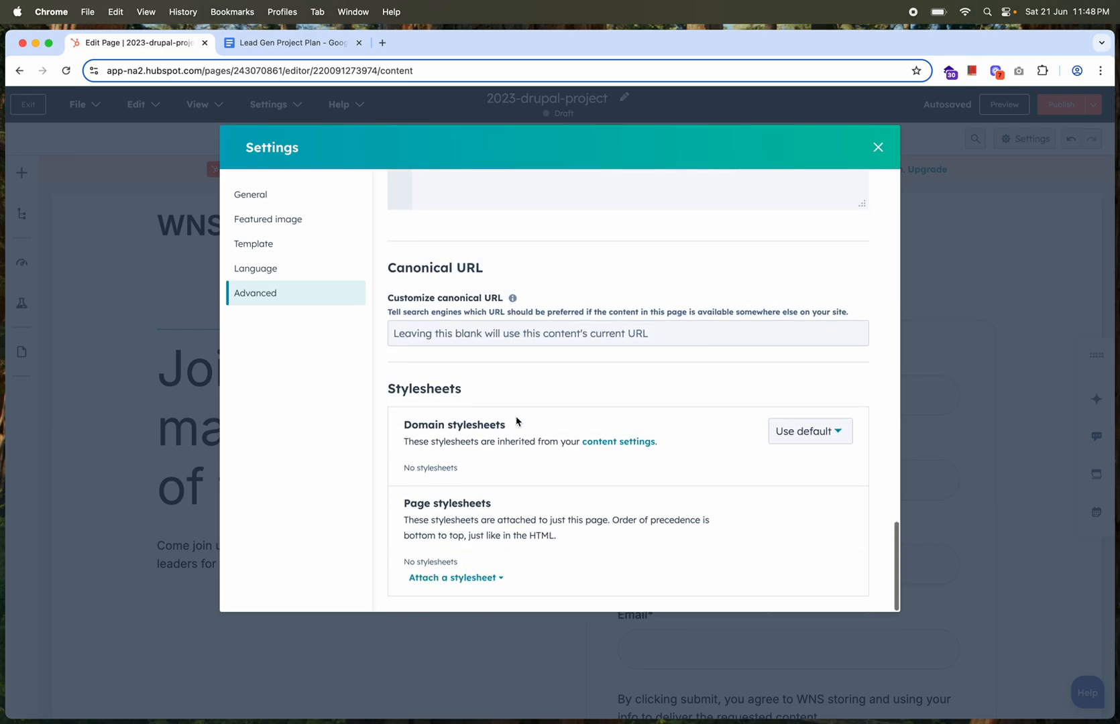
pyautogui.scroll(20, 516, 421)
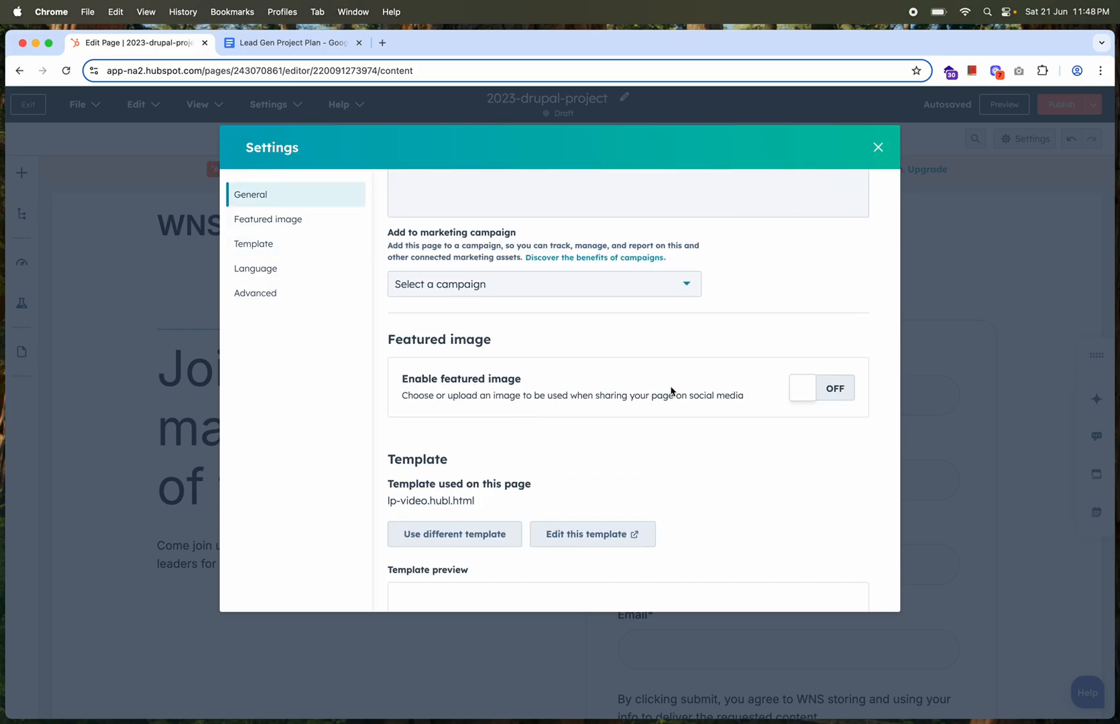
pyautogui.scroll(5, 671, 389)
pyautogui.click(876, 146)
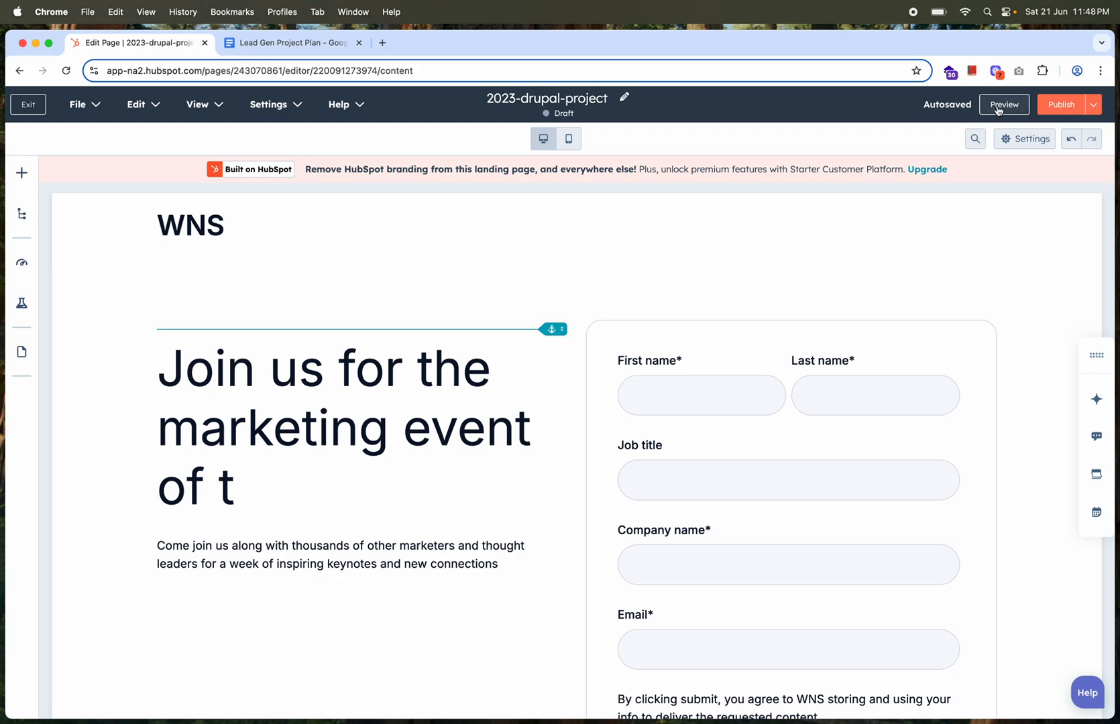
# Publish the 2023-drupal-project landing page, dismiss the custom domain suggestion, and exit to the landing pages list
pyautogui.click(1066, 103)
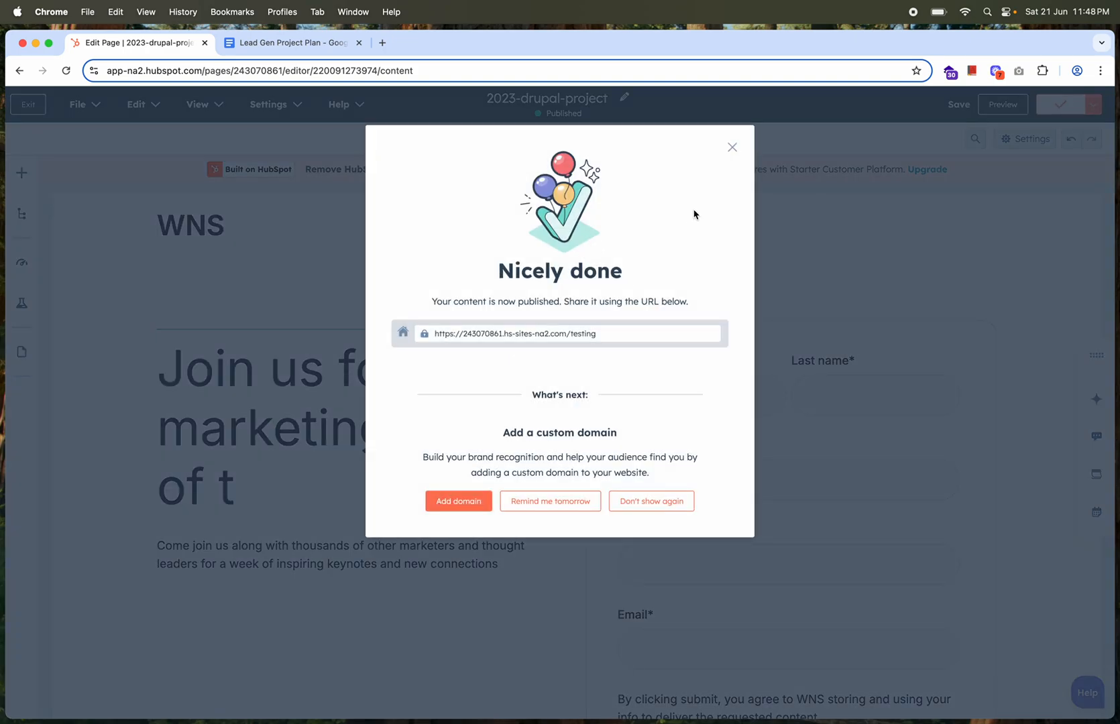
pyautogui.click(732, 147)
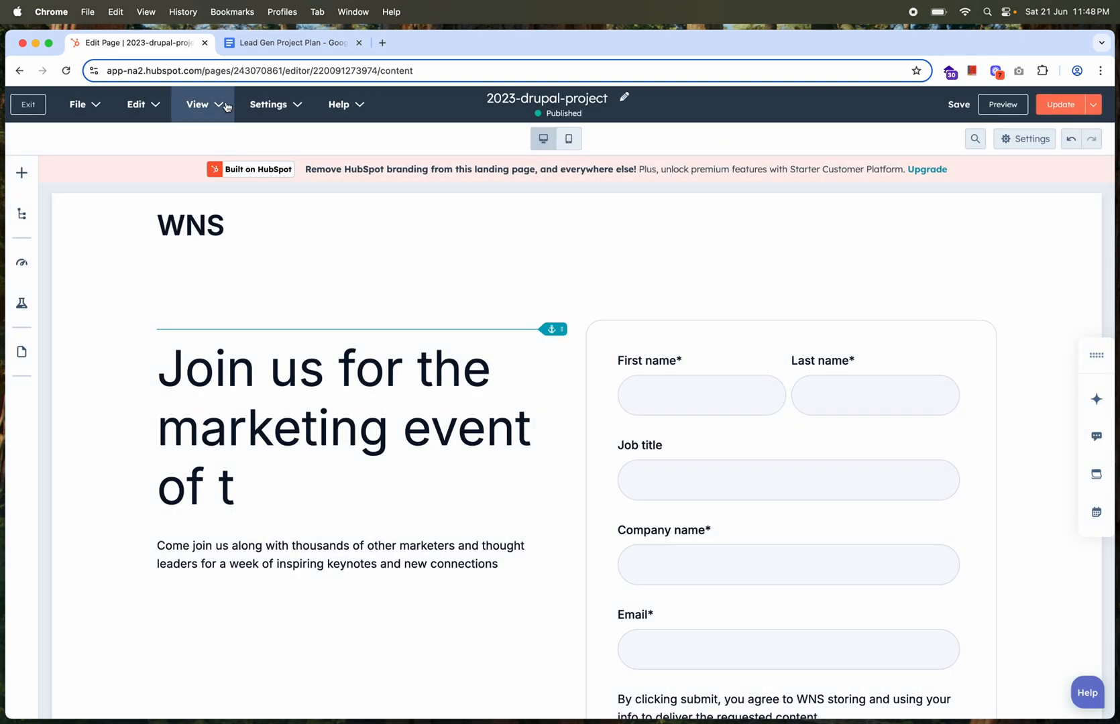
pyautogui.click(29, 104)
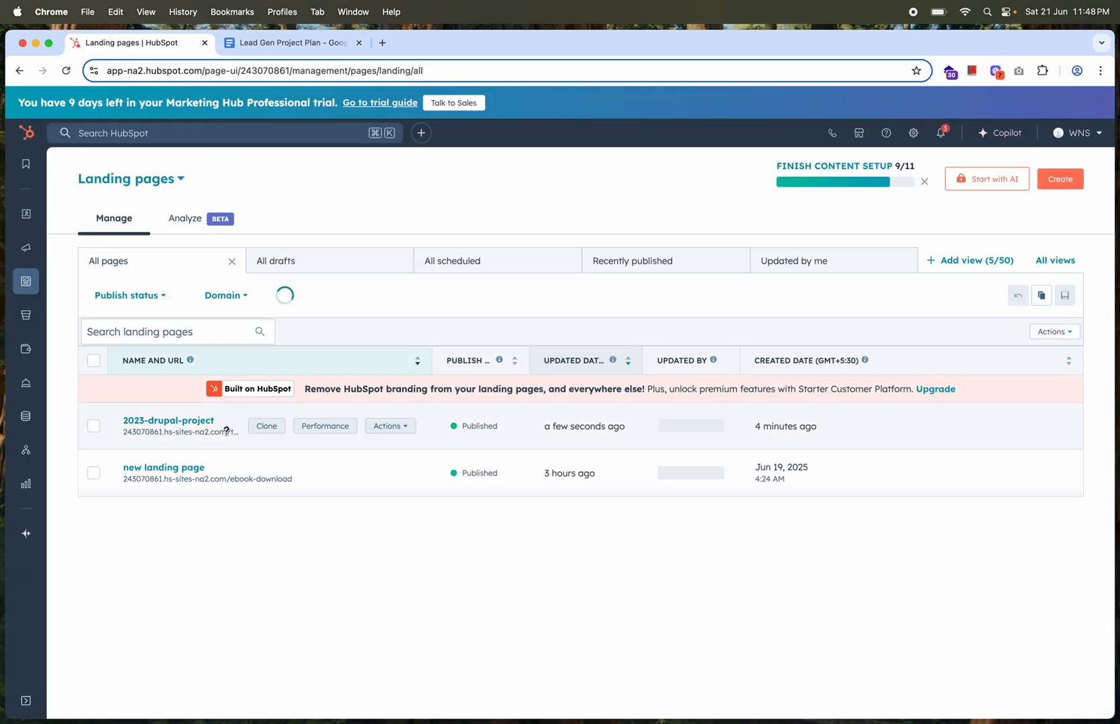
# View the live 2023-drupal-project page from the landing pages list and look through its sections
pyautogui.click(407, 432)
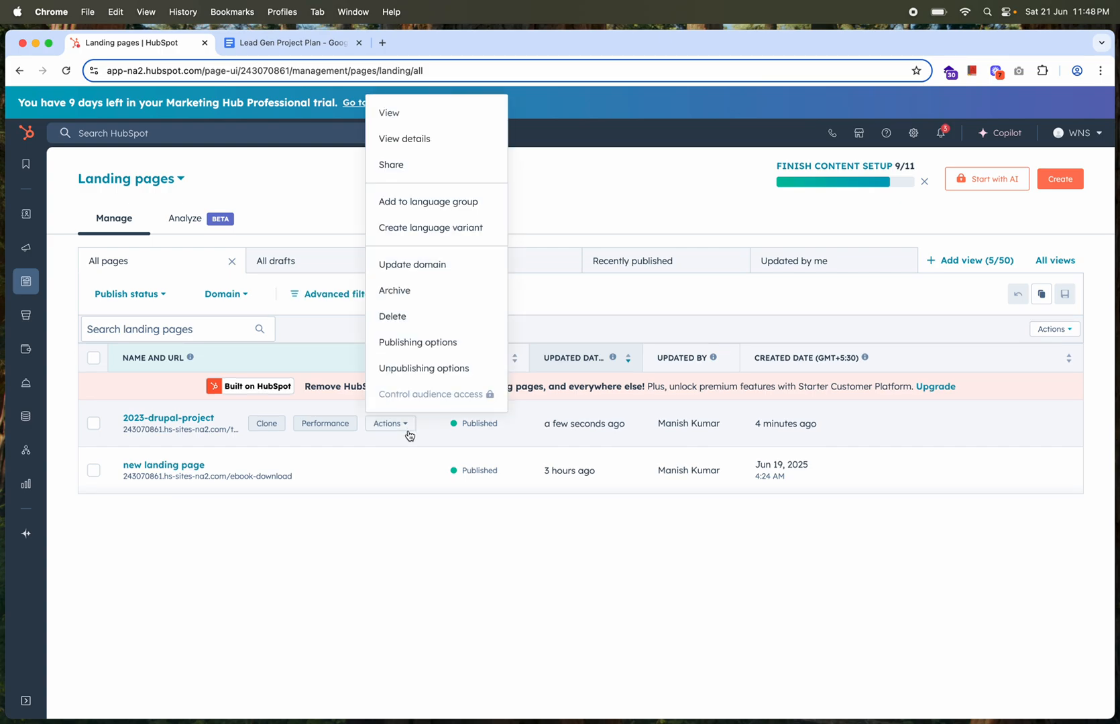
pyautogui.click(390, 114)
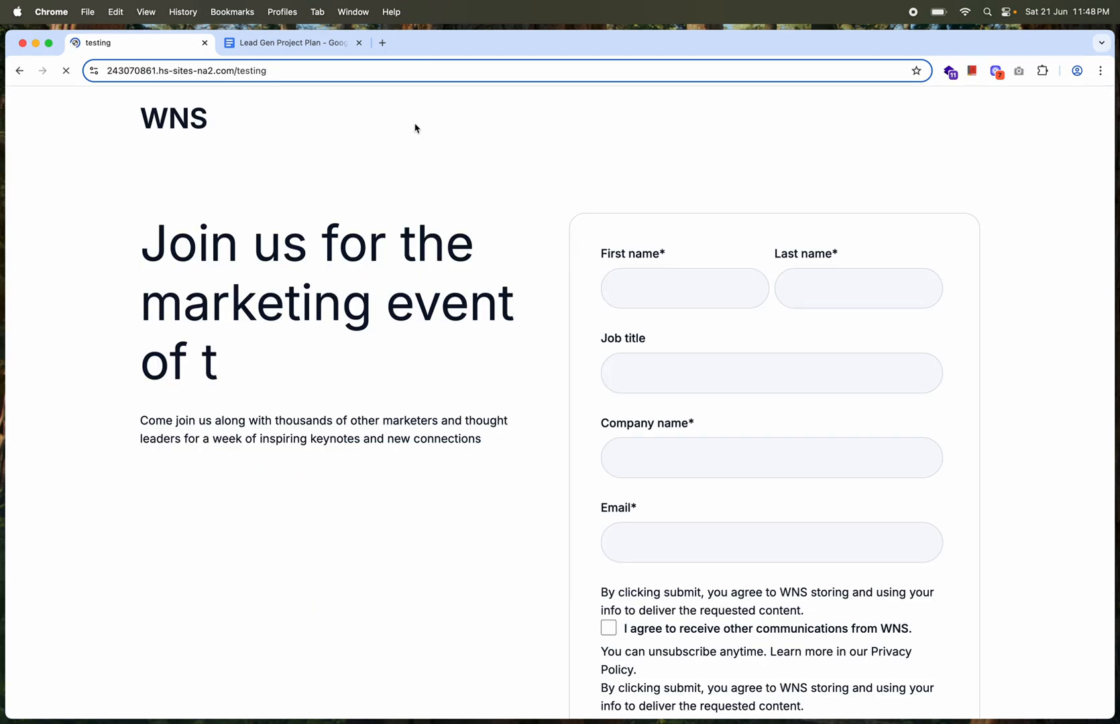
pyautogui.scroll(-20, 453, 424)
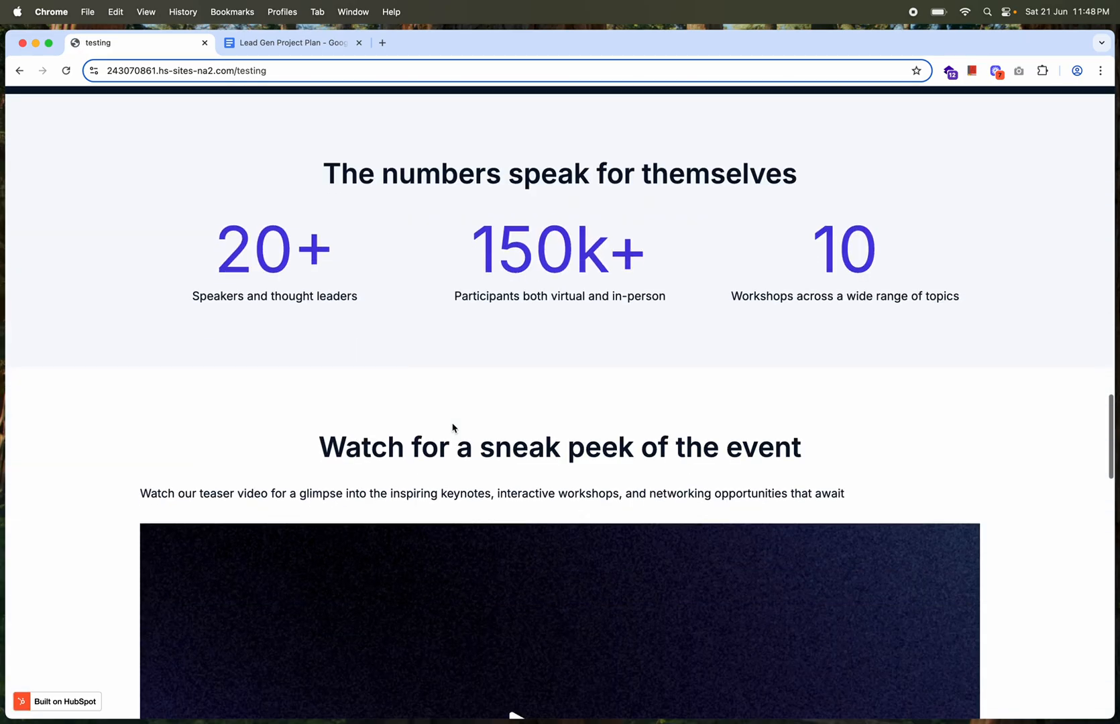
pyautogui.scroll(20, 452, 424)
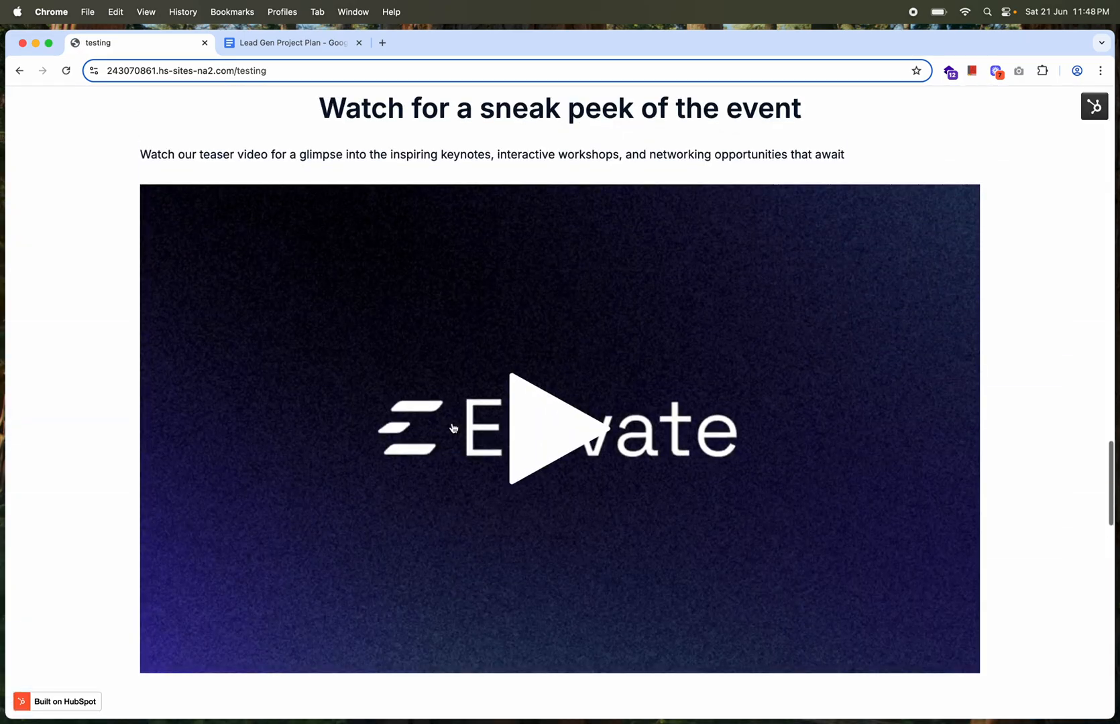
# Play the teaser video on the live page, look over the remaining sections, and return to the landing pages list
pyautogui.scroll(-3, 454, 427)
pyautogui.scroll(-3, 508, 345)
pyautogui.scroll(4, 553, 395)
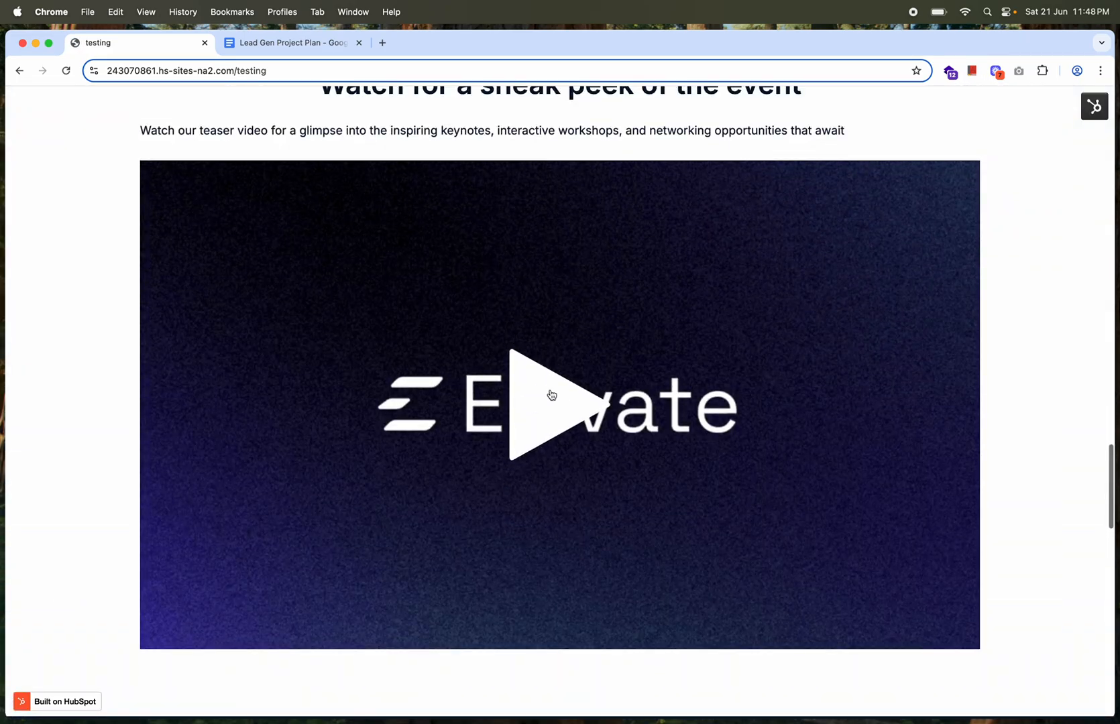
pyautogui.click(551, 394)
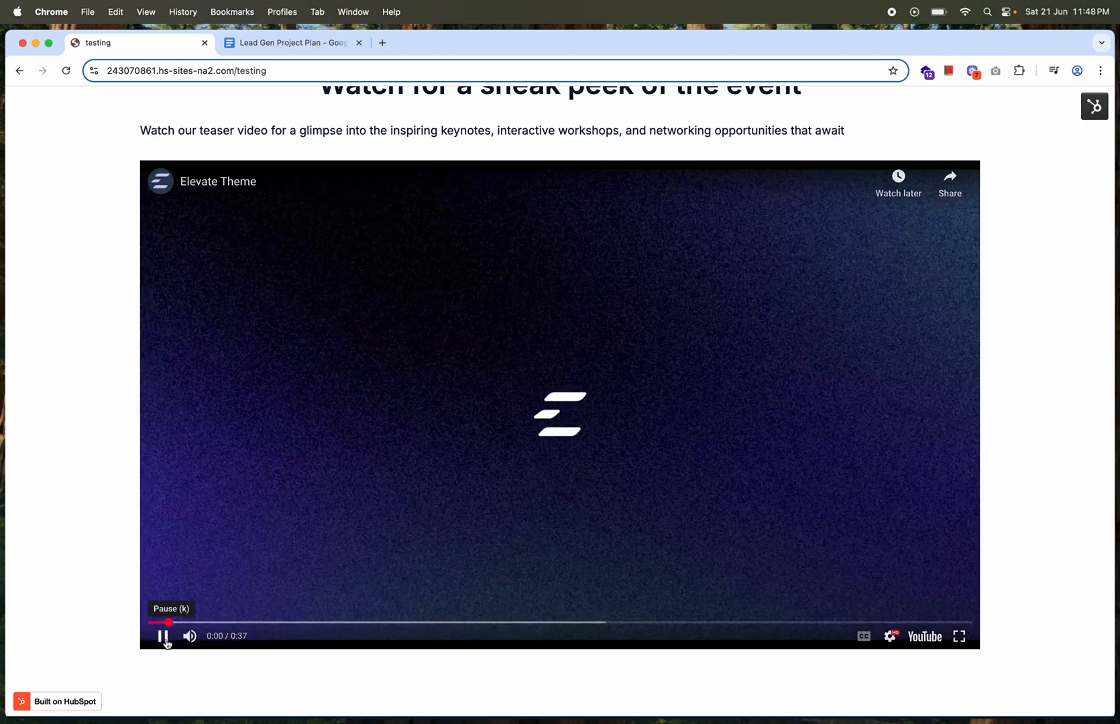
pyautogui.click(163, 635)
pyautogui.scroll(10, 340, 370)
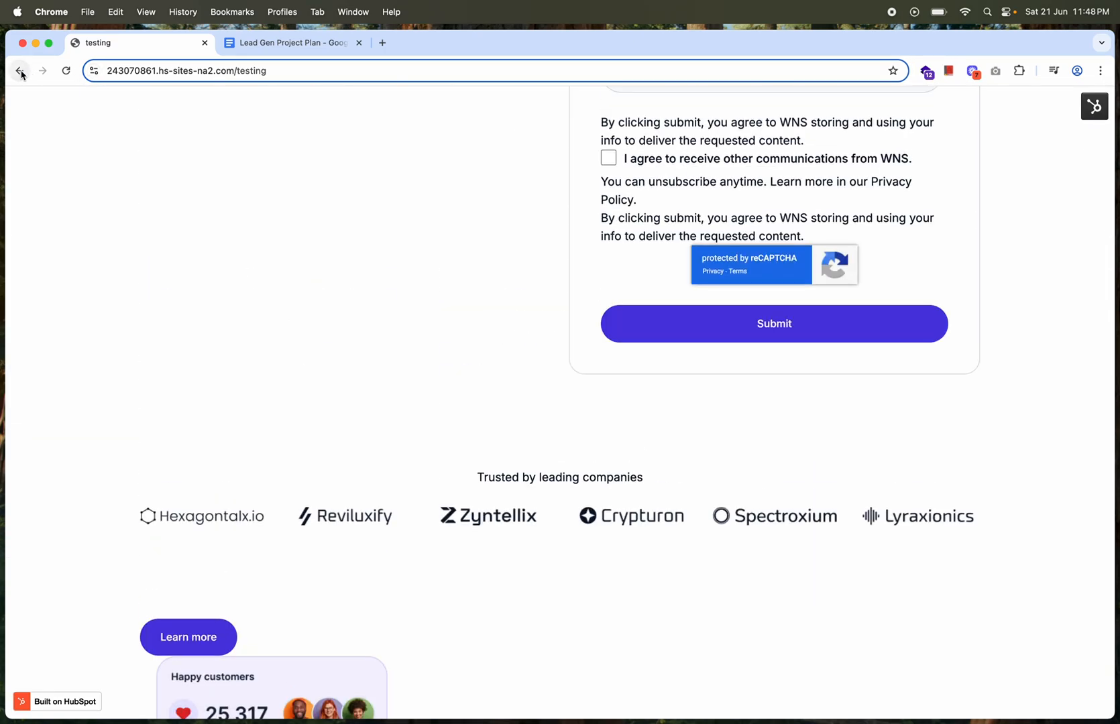
pyautogui.click(21, 70)
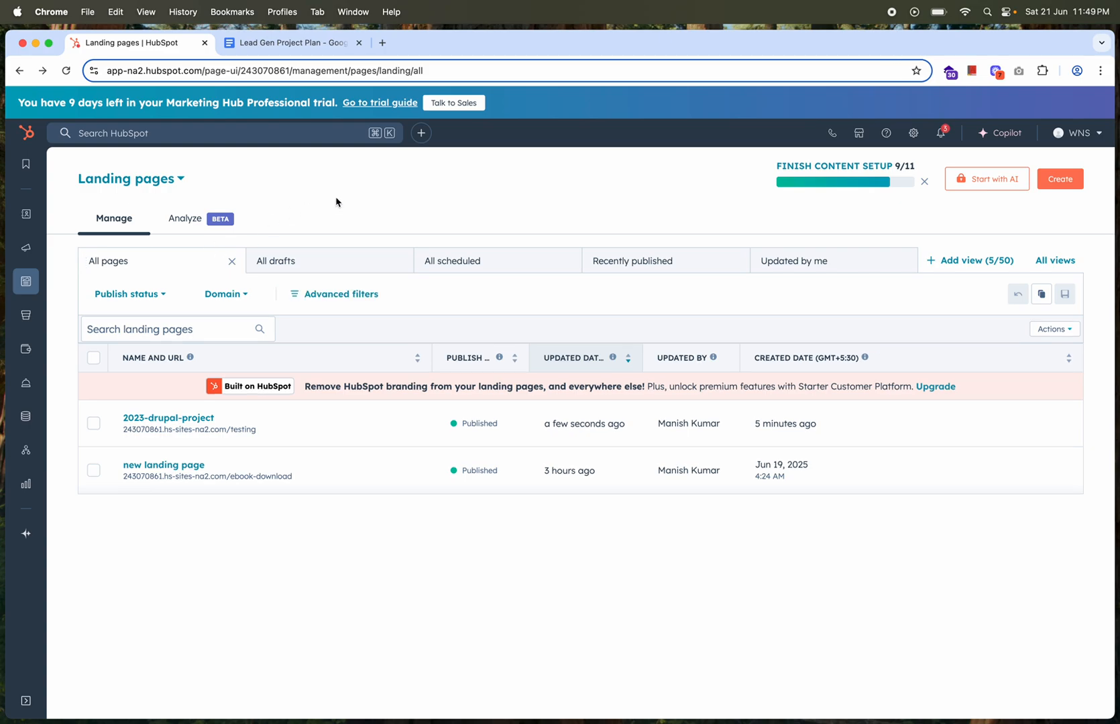
# Go to the blog posts and clone the draft "Your Blog Post Title Here..." under the name testing
pyautogui.moveTo(28, 289)
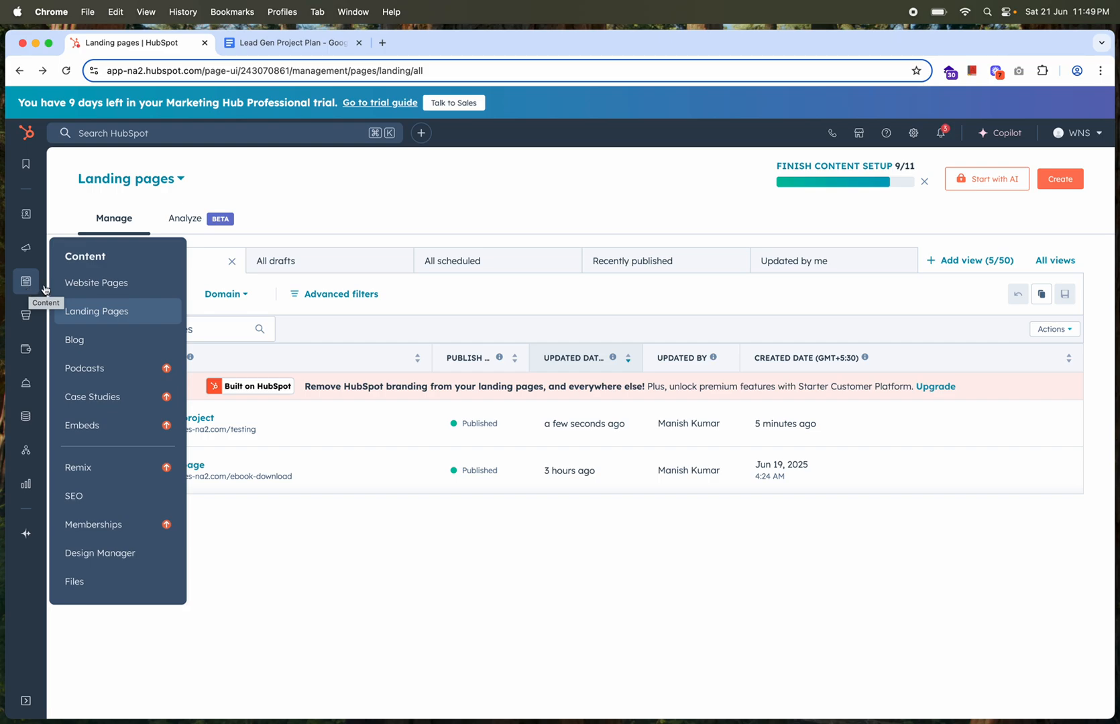
pyautogui.click(81, 346)
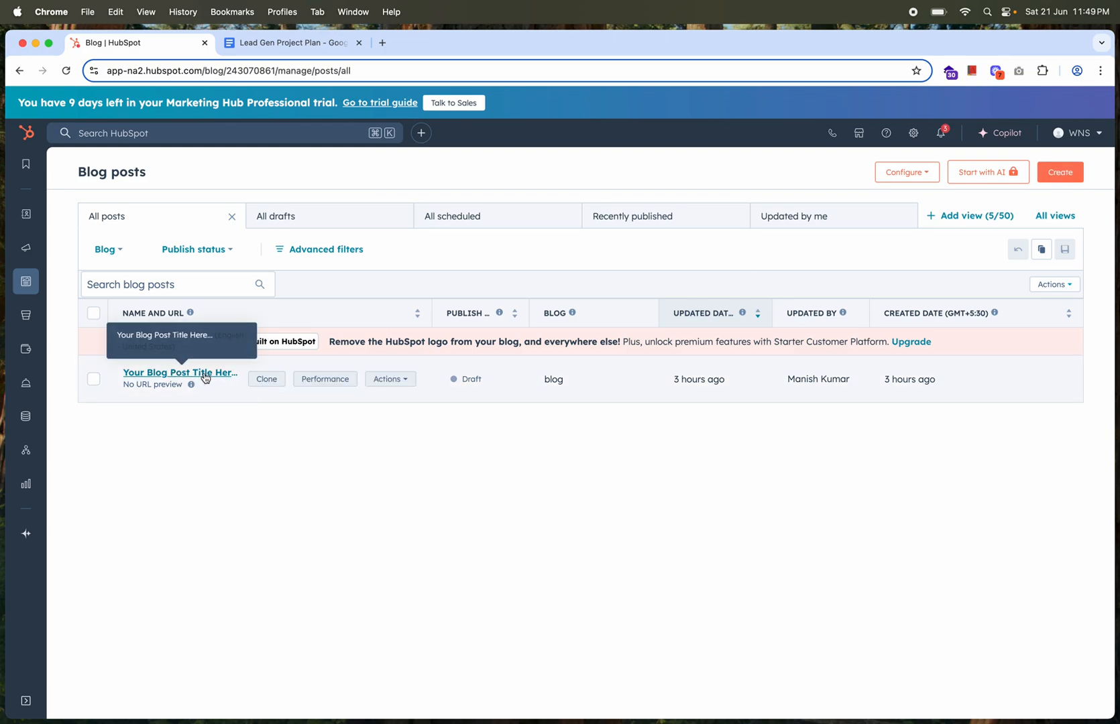
pyautogui.click(267, 379)
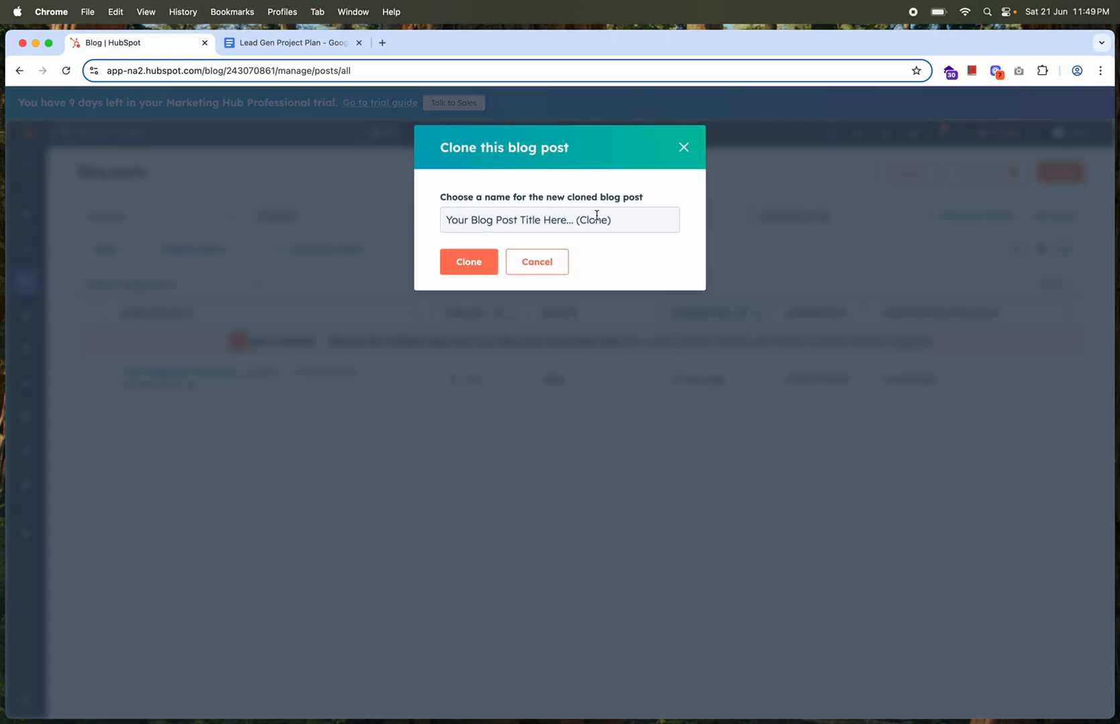
pyautogui.tripleClick(596, 216)
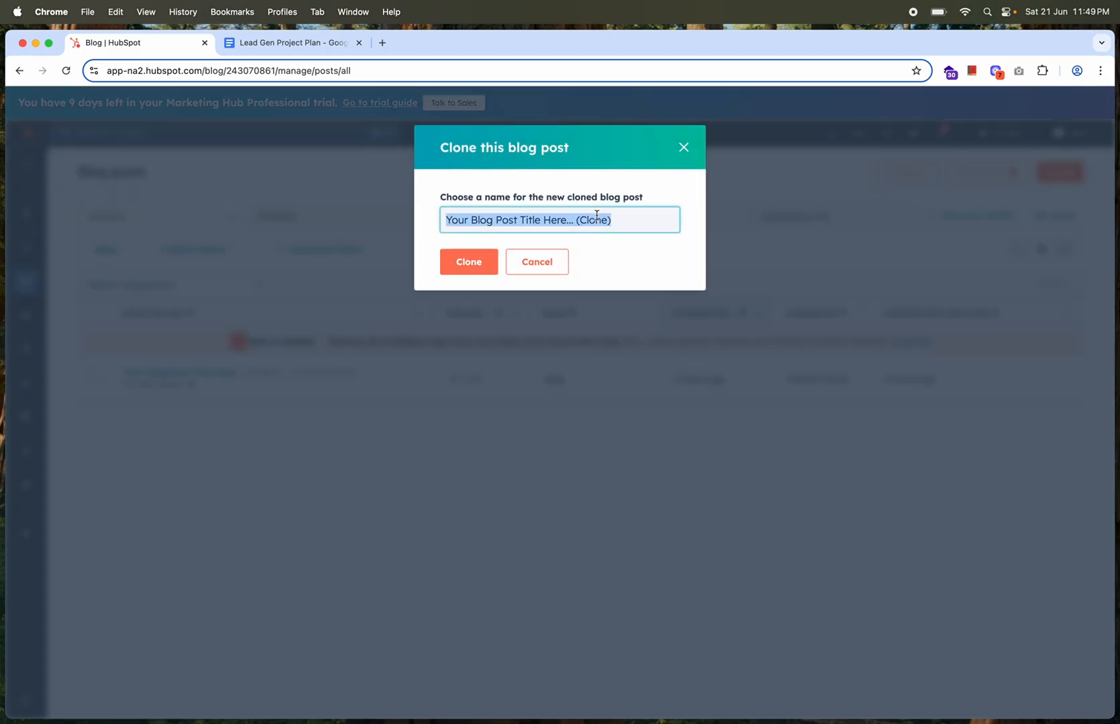
pyautogui.write('testing')
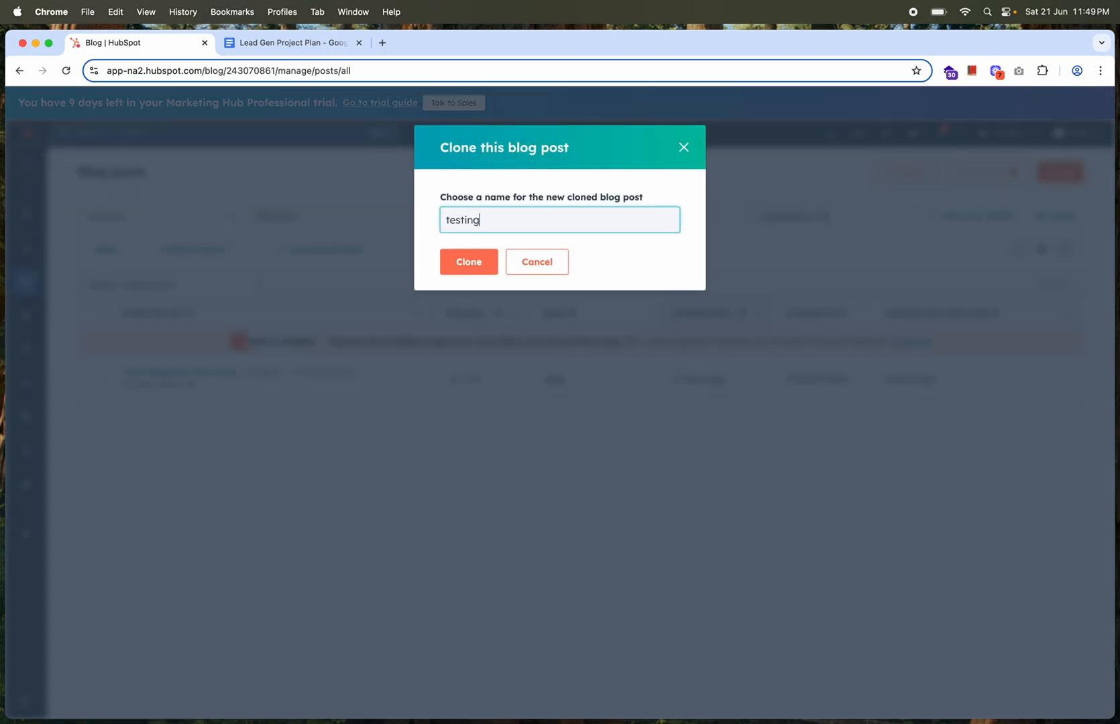
pyautogui.click(467, 268)
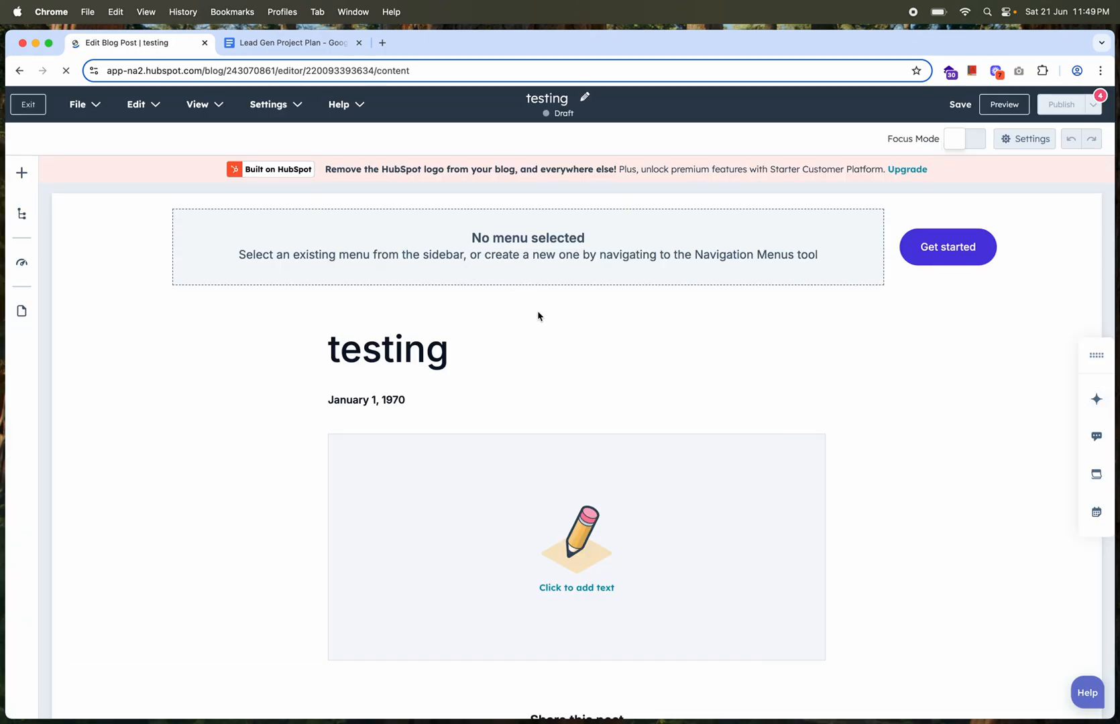
# Show all theme modules for the testing post and try to place the Social share module in its content
pyautogui.click(526, 499)
pyautogui.click(20, 175)
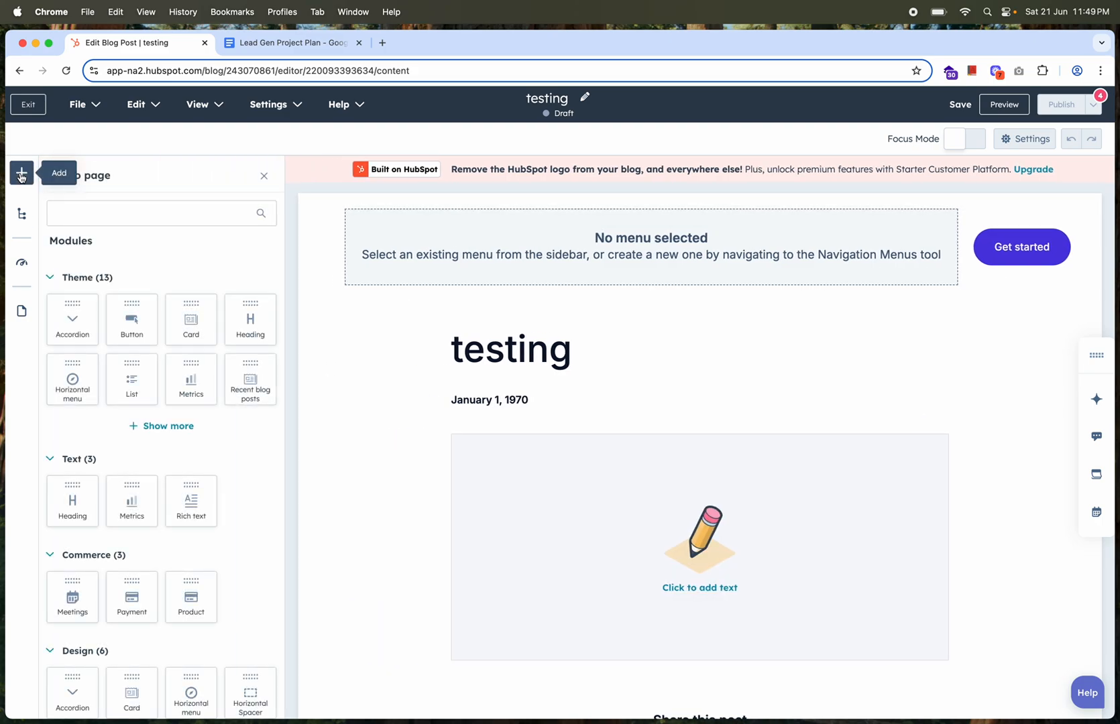
pyautogui.click(172, 426)
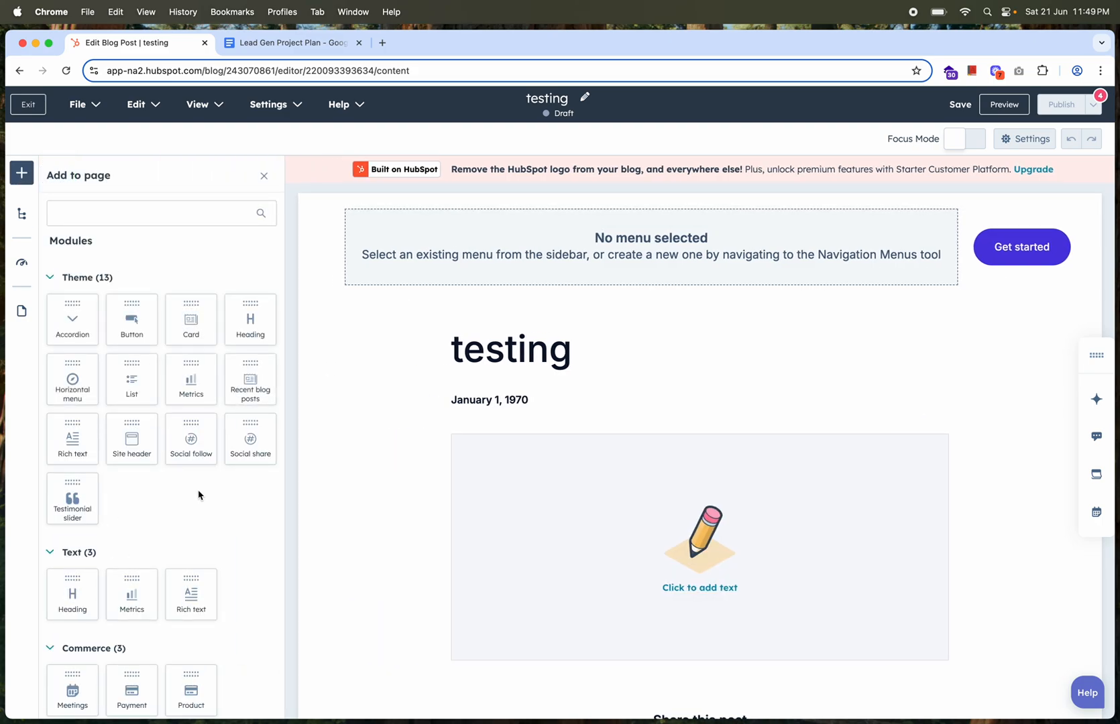
pyautogui.moveTo(238, 436); pyautogui.dragTo(325, 424)
pyautogui.scroll(-3, 494, 499)
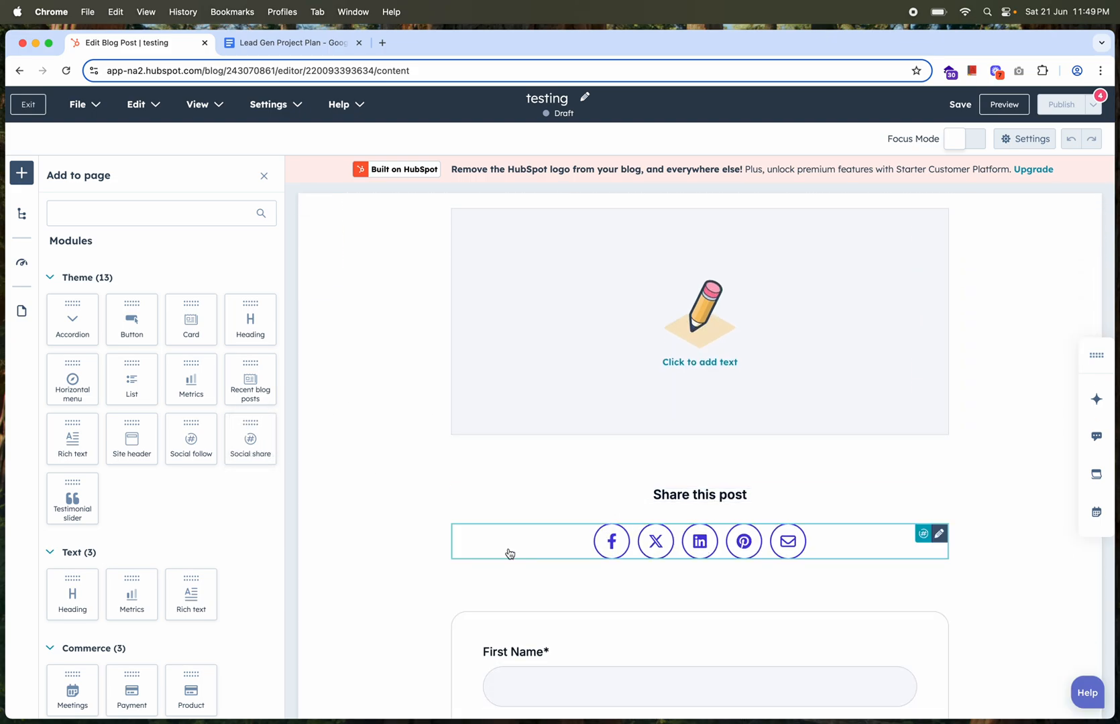
pyautogui.scroll(-5, 165, 510)
# Try to add the Testimonial slider module to the post near the comment form
pyautogui.moveTo(64, 357); pyautogui.dragTo(519, 535)
pyautogui.scroll(-4, 519, 535)
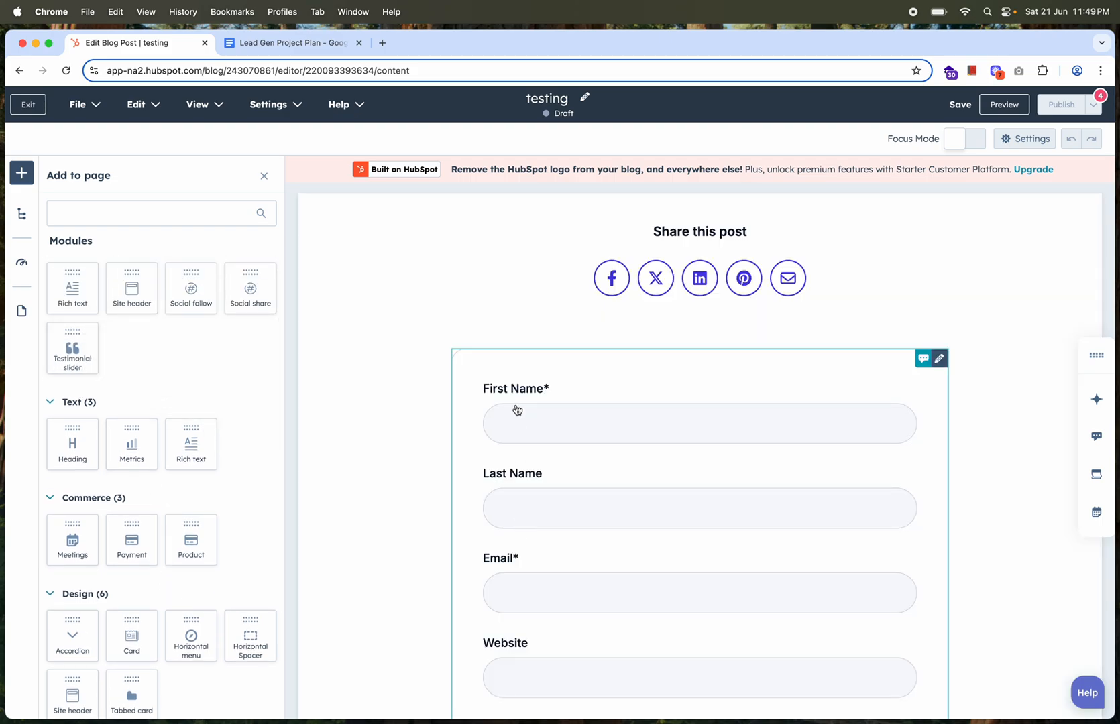
pyautogui.scroll(-6, 546, 483)
pyautogui.scroll(-3, 548, 482)
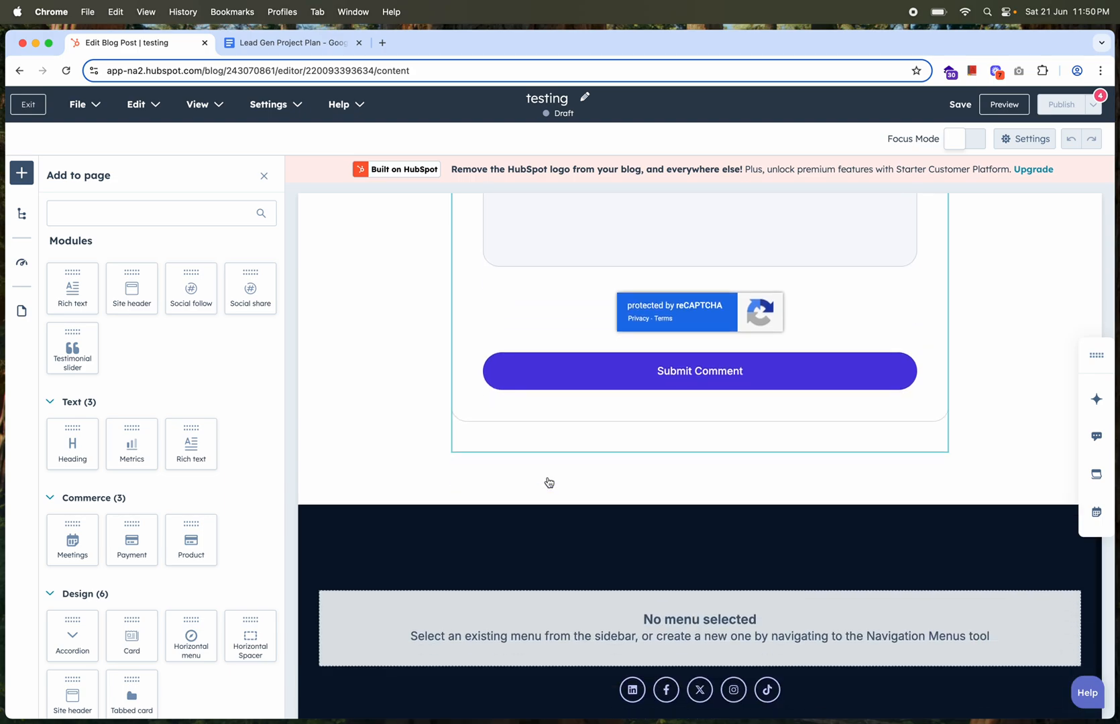
pyautogui.moveTo(83, 355); pyautogui.dragTo(489, 463)
pyautogui.scroll(5, 562, 355)
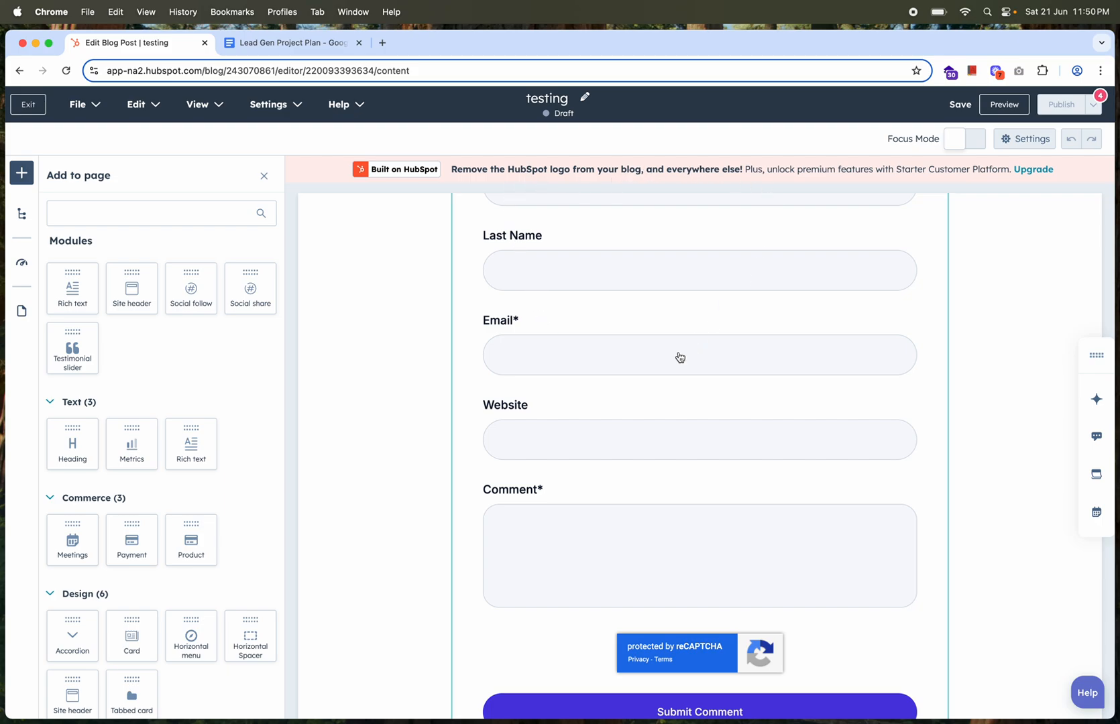
pyautogui.scroll(10, 677, 358)
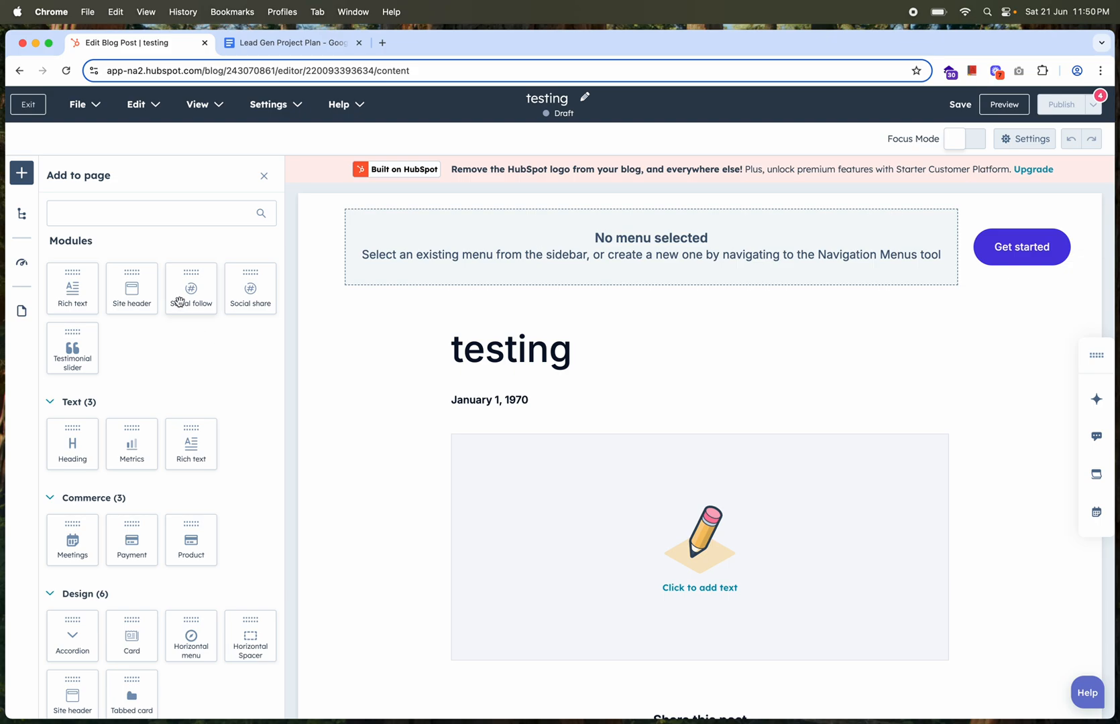
# Try to pick up the Site header module, and look over the post layout and the other available modules
pyautogui.moveTo(142, 293); pyautogui.dragTo(171, 284)
pyautogui.scroll(-6, 597, 412)
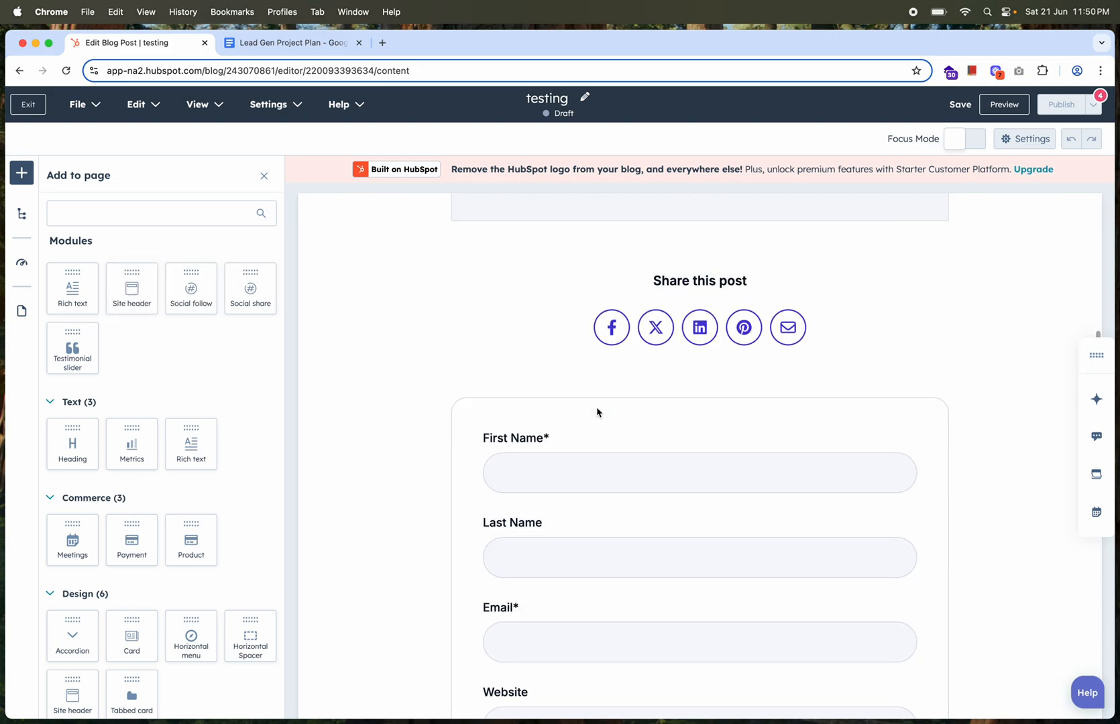
pyautogui.scroll(10, 597, 412)
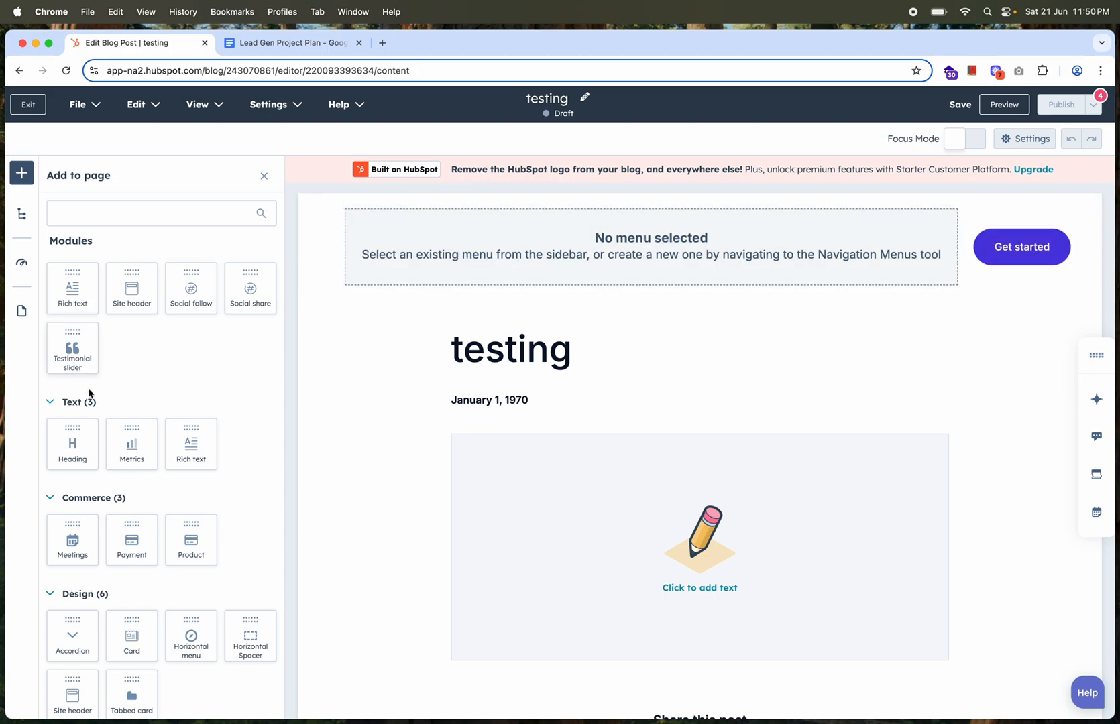
pyautogui.scroll(-5, 132, 472)
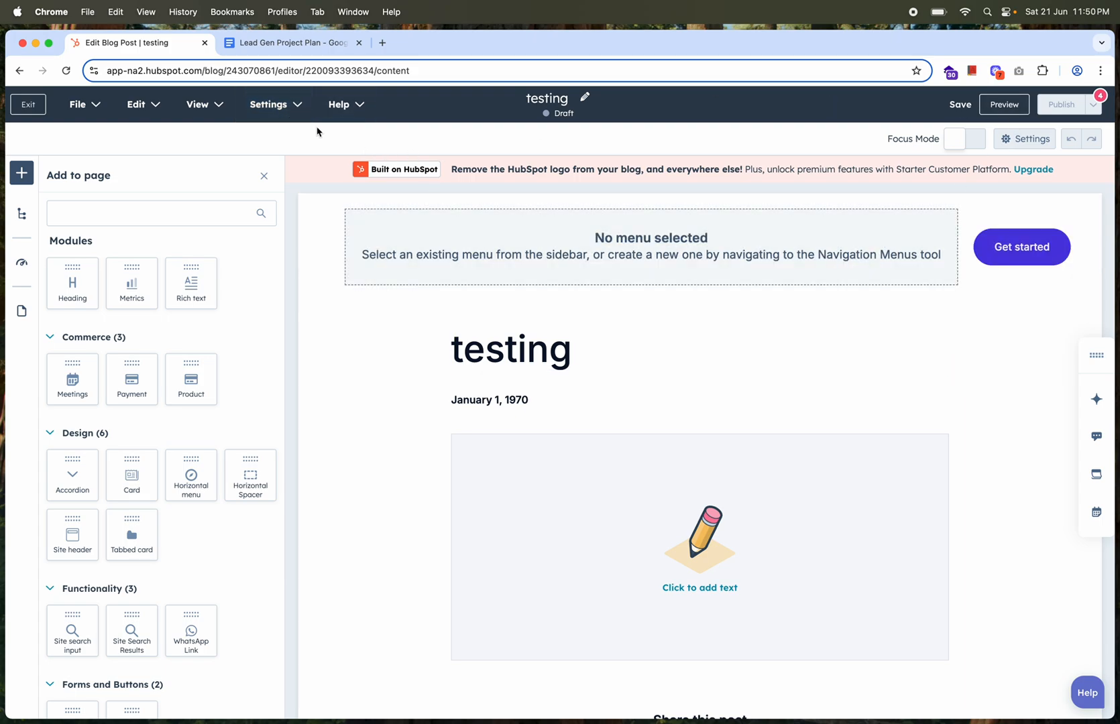
# Examine the blog post's title, URL, author, tag and featured image settings
pyautogui.click(278, 106)
pyautogui.click(271, 146)
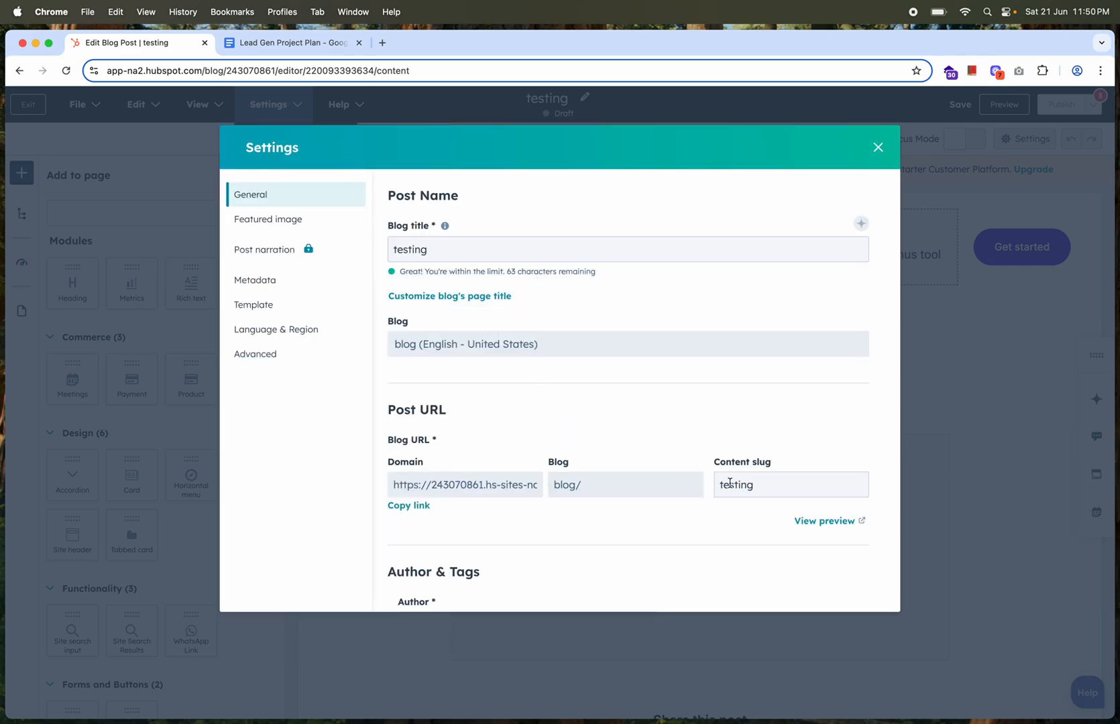
pyautogui.scroll(-5, 545, 512)
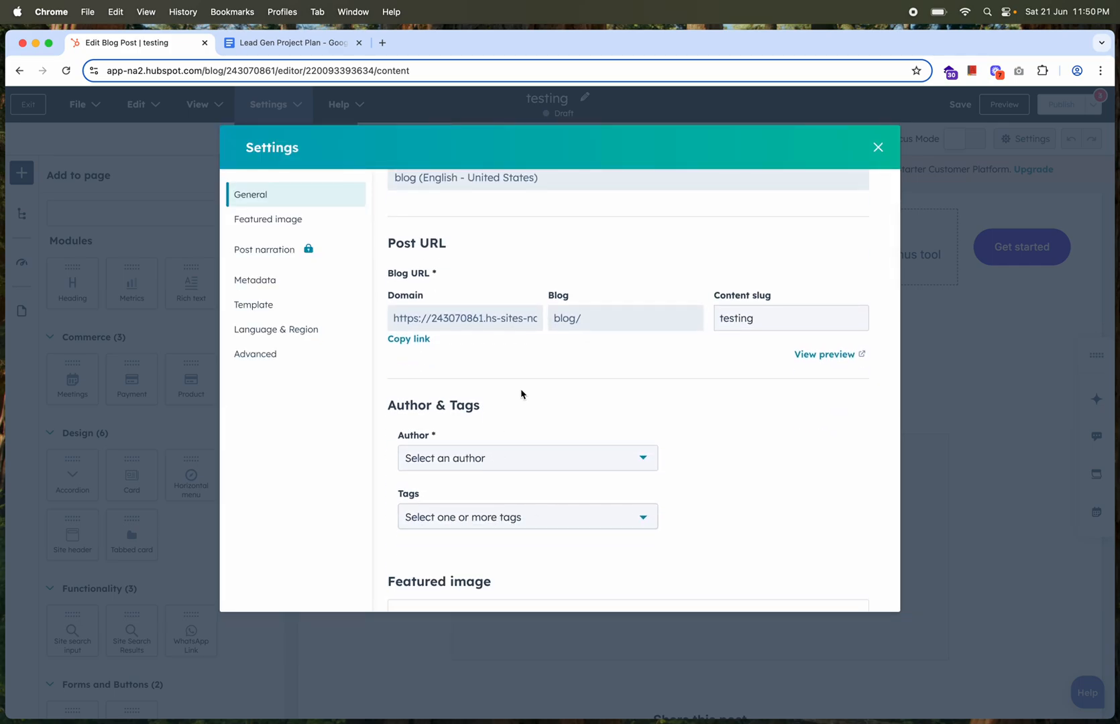
pyautogui.scroll(-4, 519, 394)
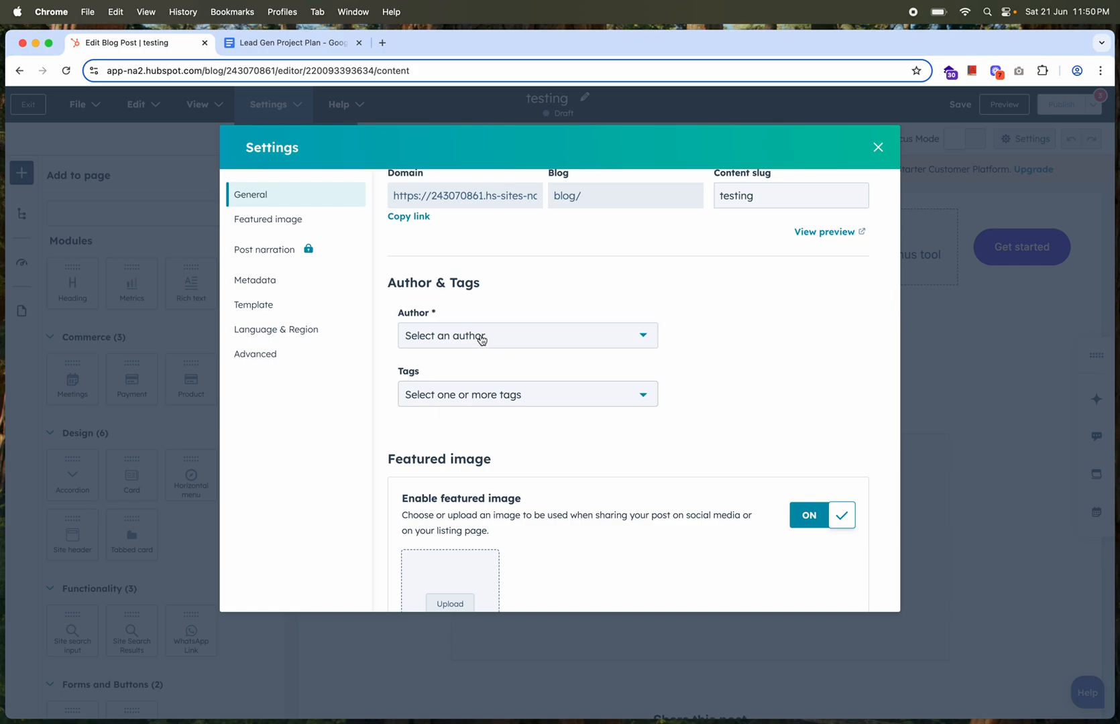
pyautogui.click(482, 338)
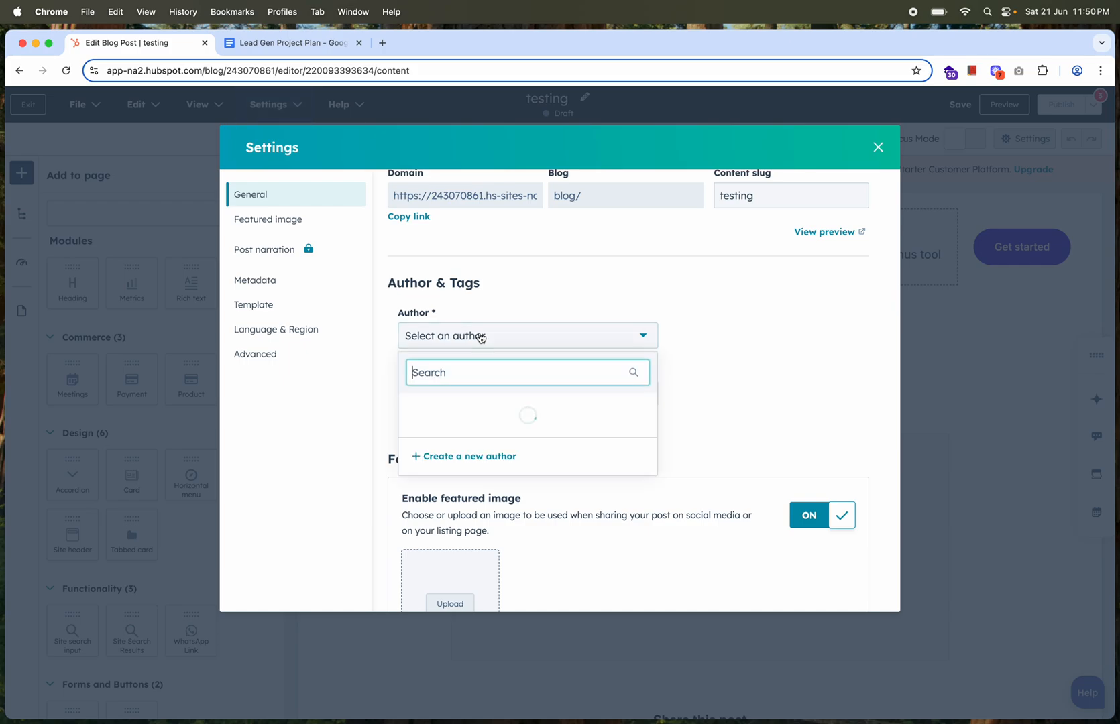
pyautogui.click(513, 298)
pyautogui.click(493, 400)
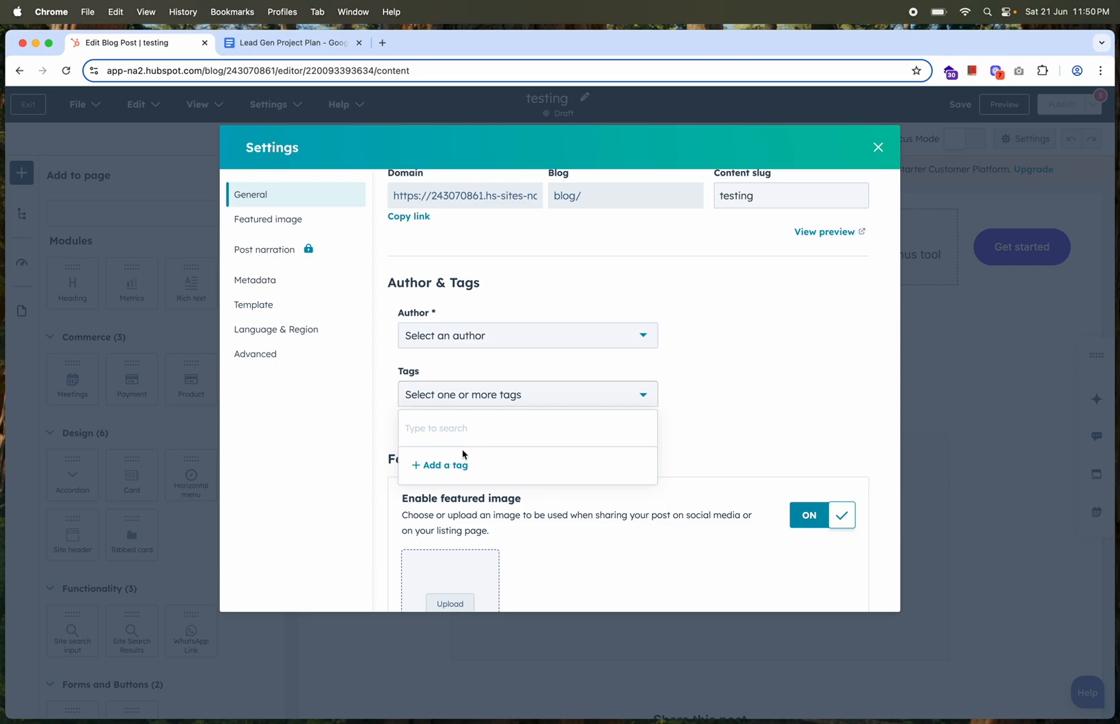
pyautogui.click(709, 397)
pyautogui.scroll(-3, 687, 415)
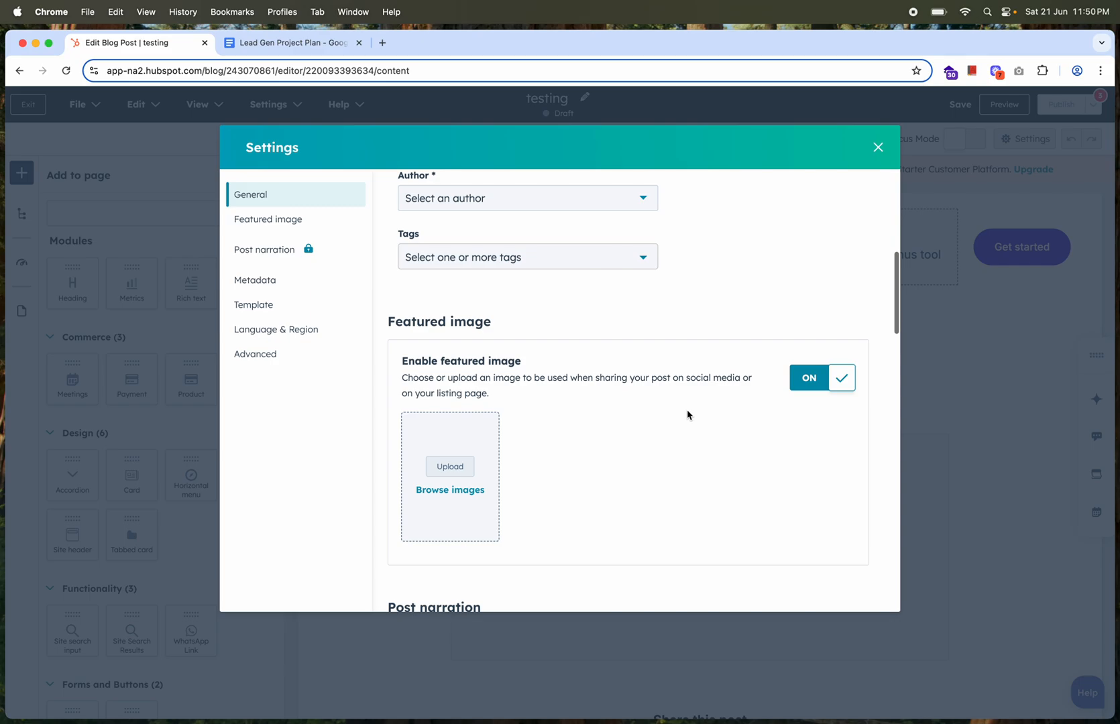
pyautogui.click(528, 259)
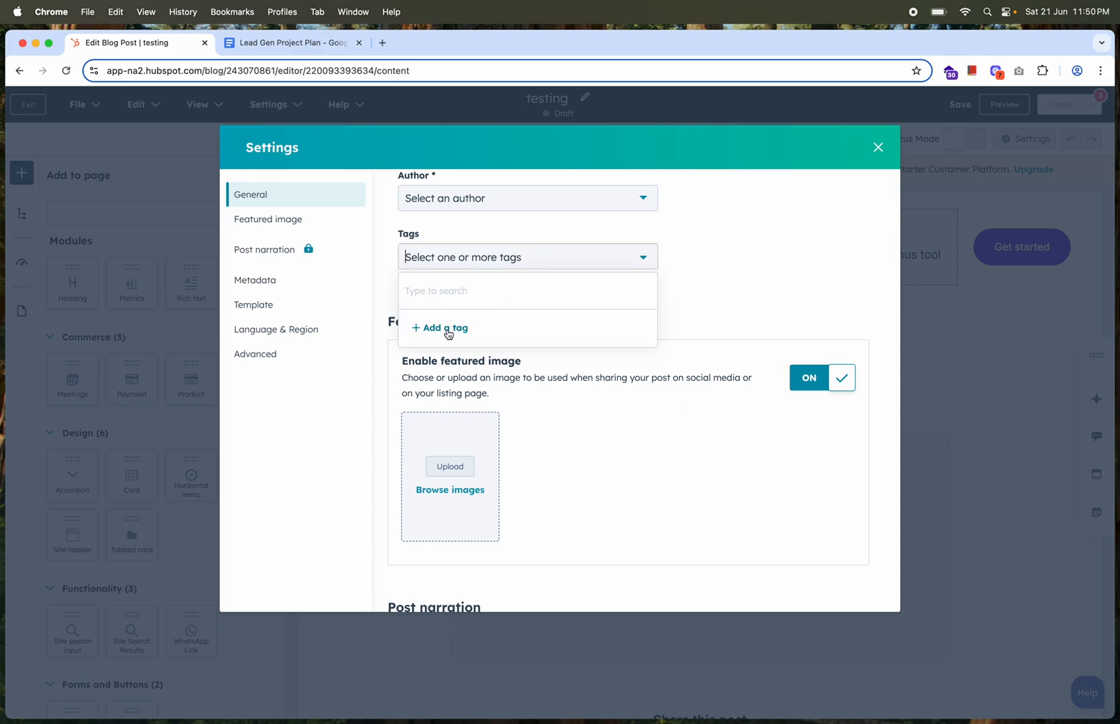
pyautogui.click(742, 315)
# Assign the blog post to the 2023-Q2-Drupal-Apigee-Portal-Migra... marketing campaign in its metadata settings
pyautogui.scroll(-1, 596, 437)
pyautogui.scroll(-8, 587, 429)
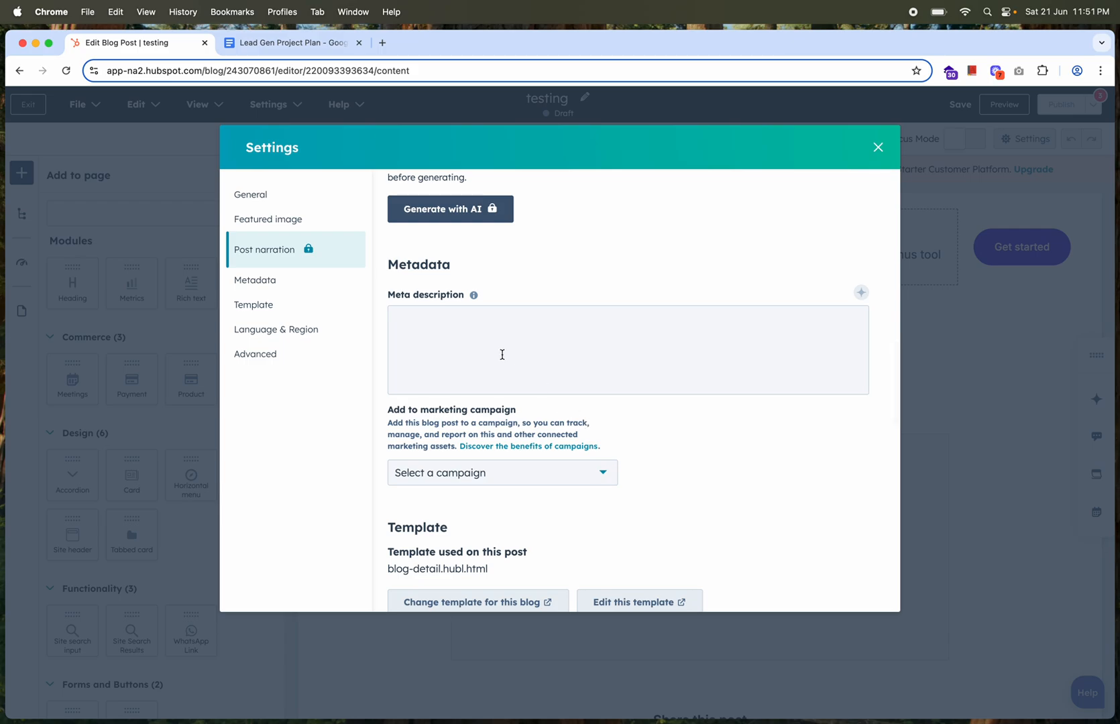
pyautogui.scroll(-3, 545, 345)
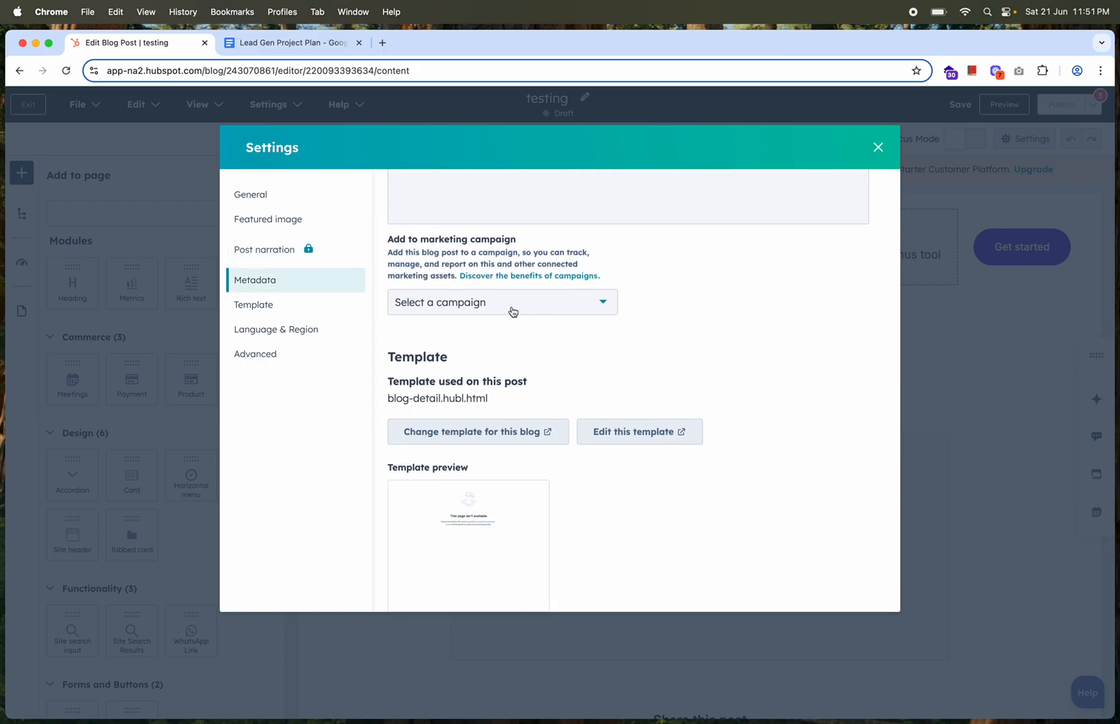
pyautogui.click(511, 310)
pyautogui.click(487, 400)
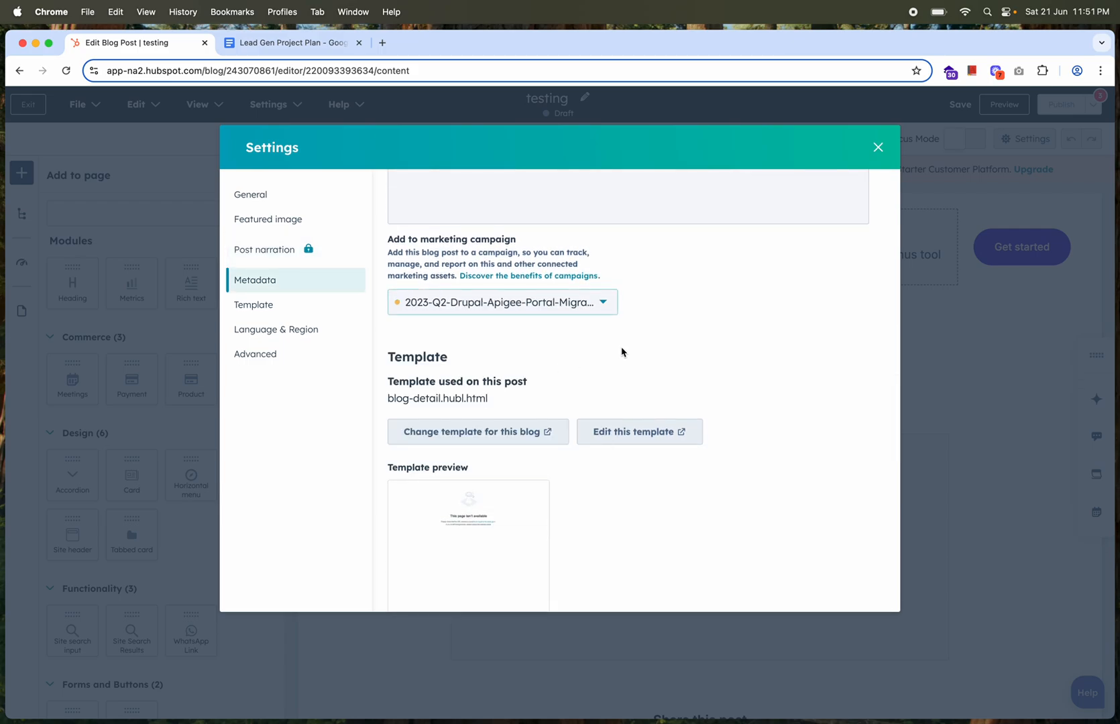
# Examine the post's code snippet, notification email and canonical URL settings, and close the settings
pyautogui.scroll(-10, 621, 351)
pyautogui.scroll(-3, 621, 351)
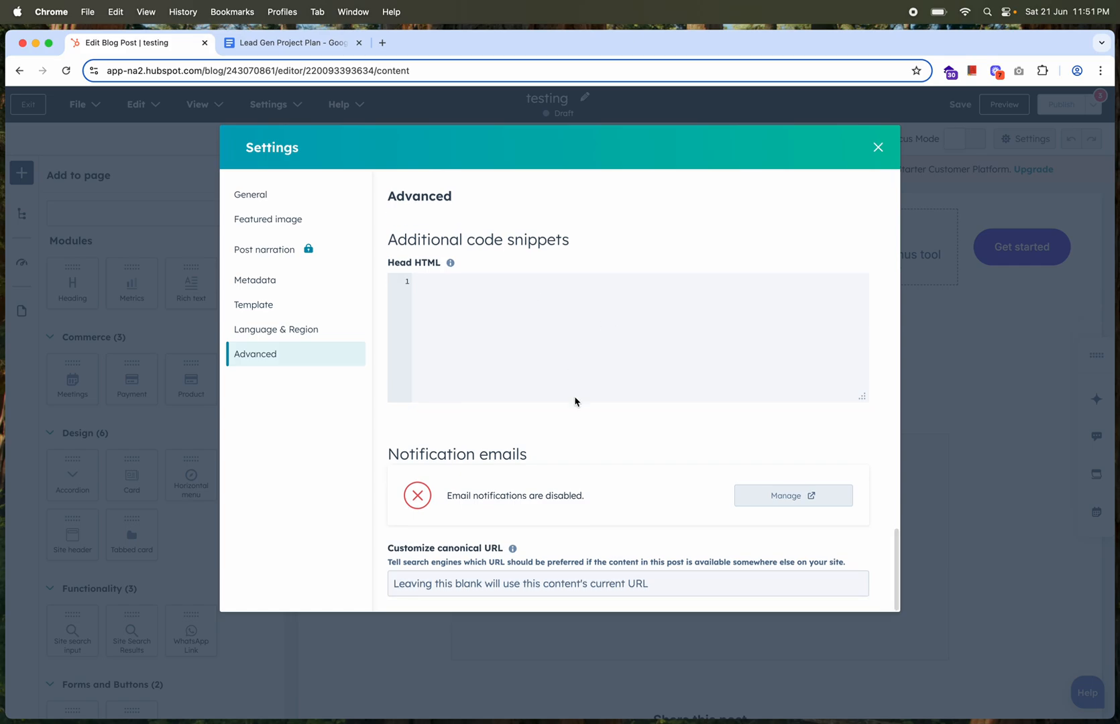
pyautogui.scroll(15, 574, 401)
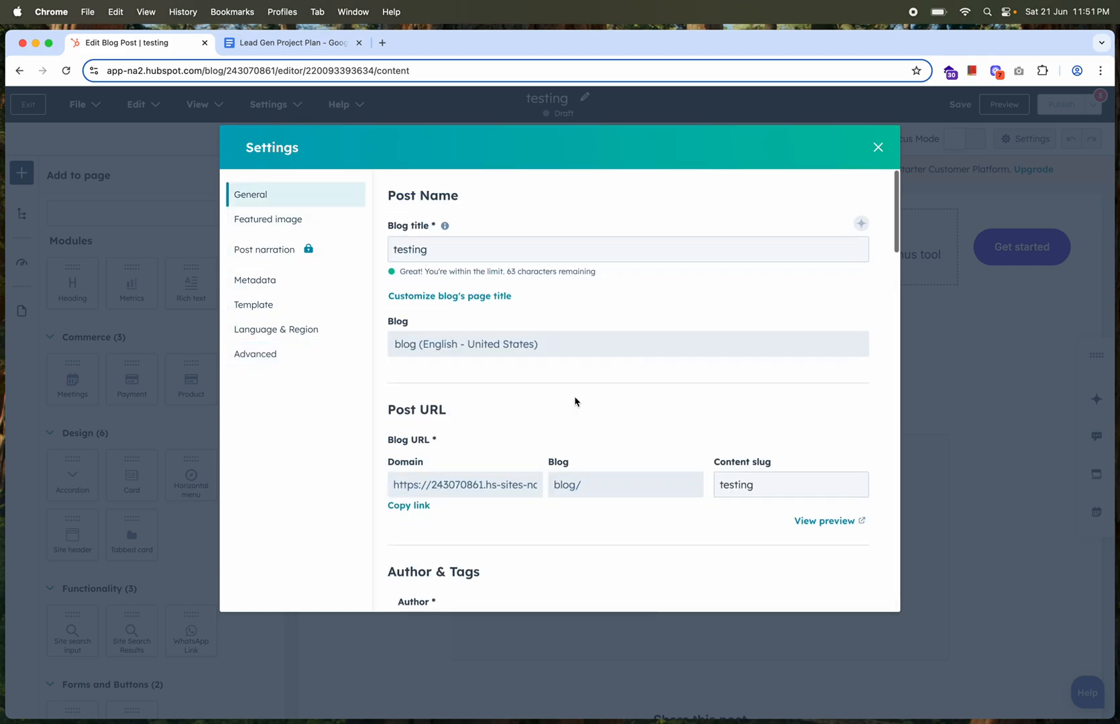
pyautogui.click(878, 147)
# Check which items the testing post still needs for publishing, and exit to the blog posts list
pyautogui.moveTo(1060, 106)
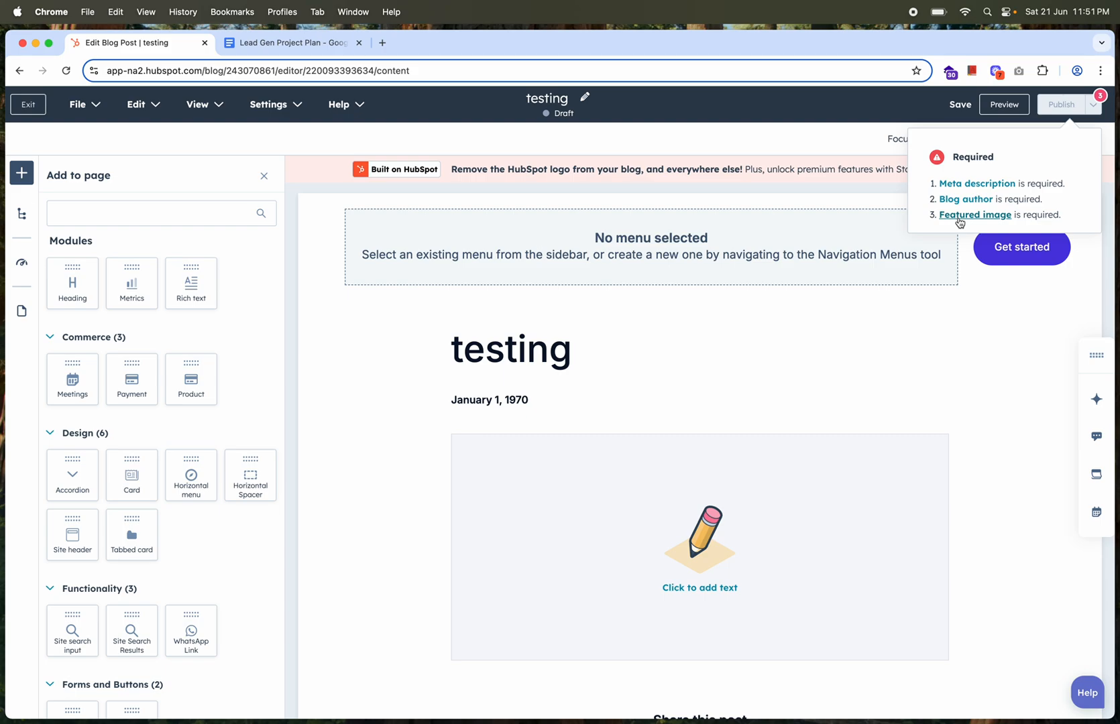
pyautogui.click(28, 105)
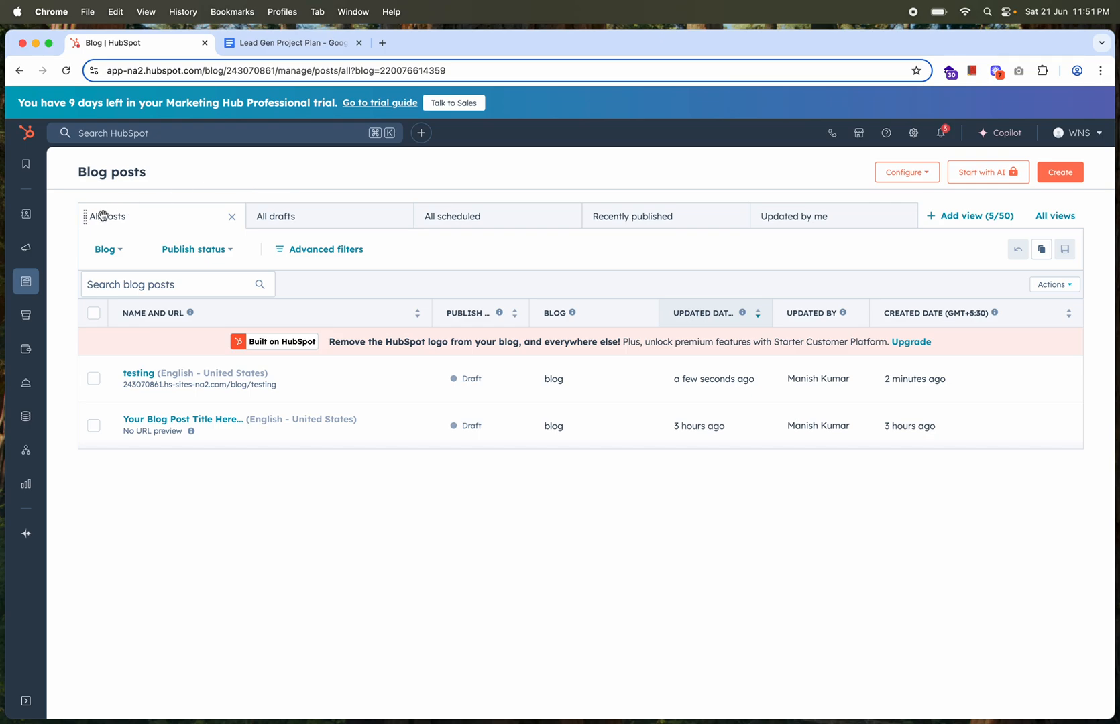
pyautogui.moveTo(28, 219)
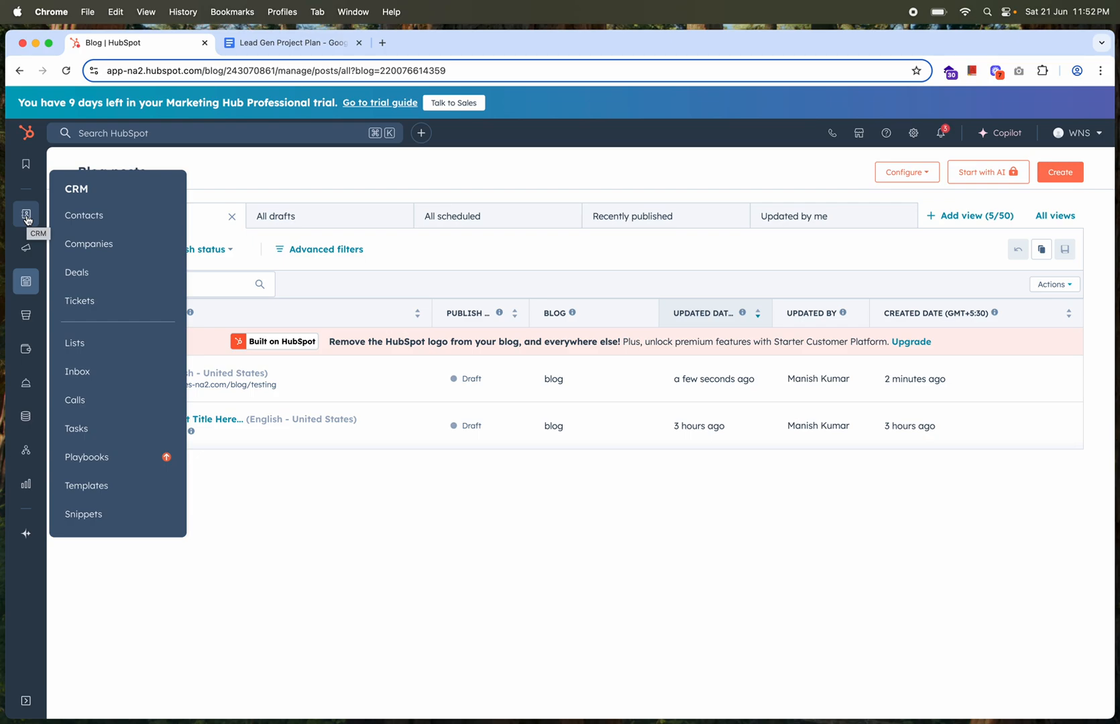
pyautogui.moveTo(27, 249)
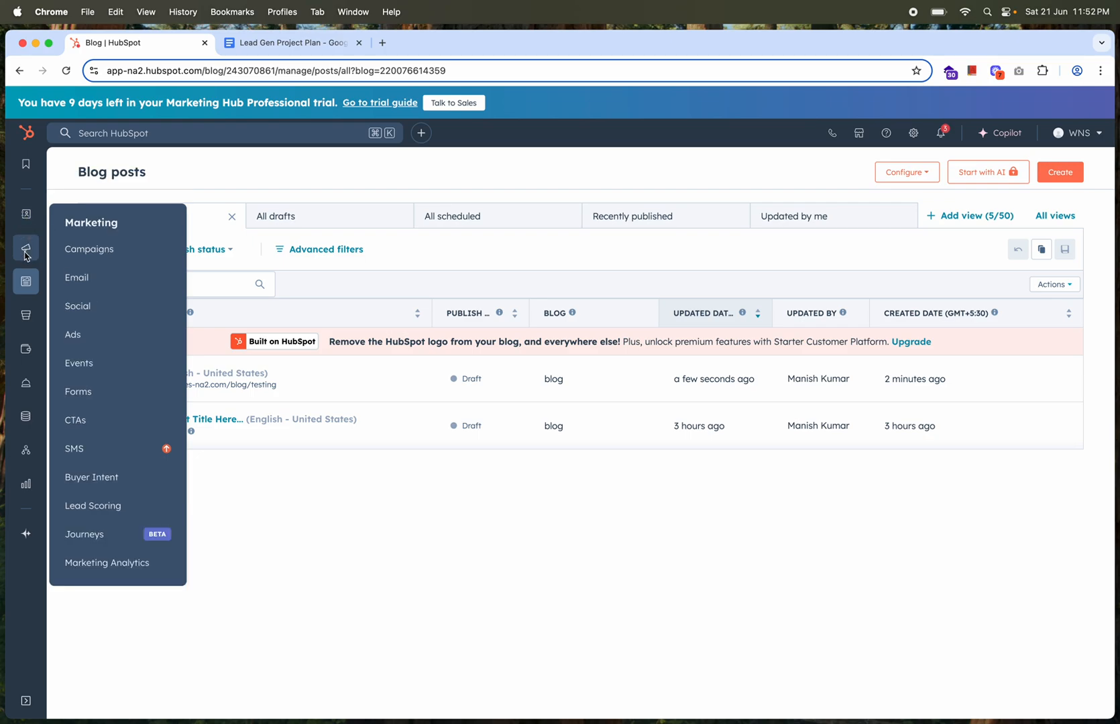
# Start a new marketing campaign from scratch and name it "testing"
pyautogui.click(90, 247)
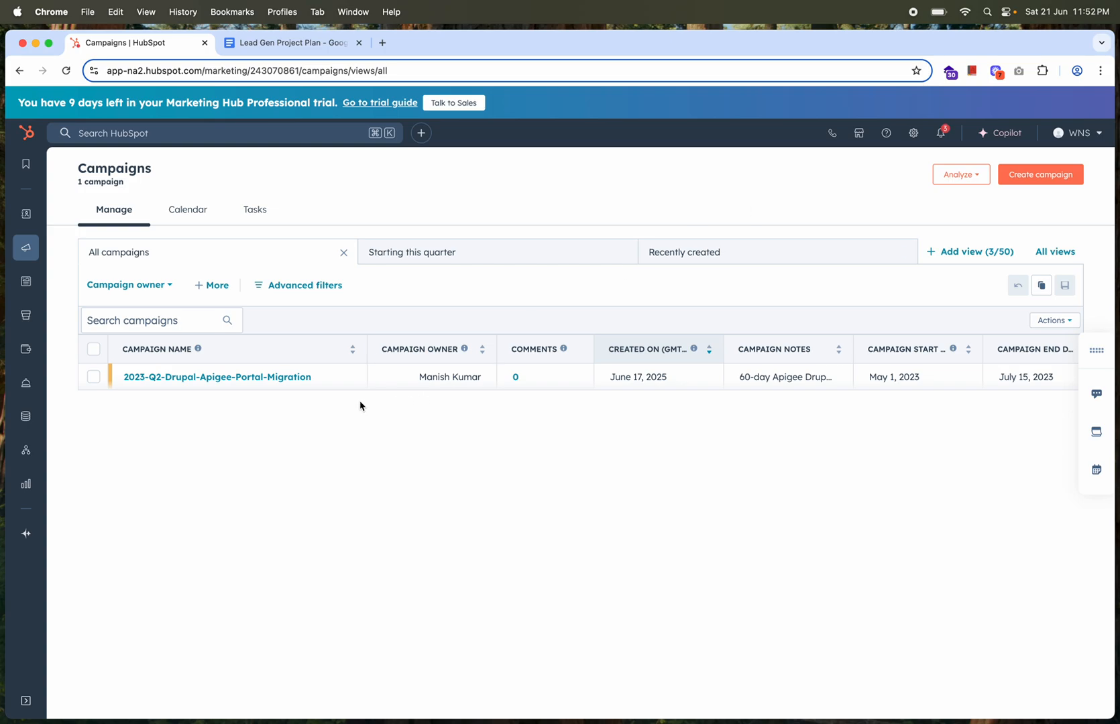
pyautogui.moveTo(287, 387)
pyautogui.click(1042, 178)
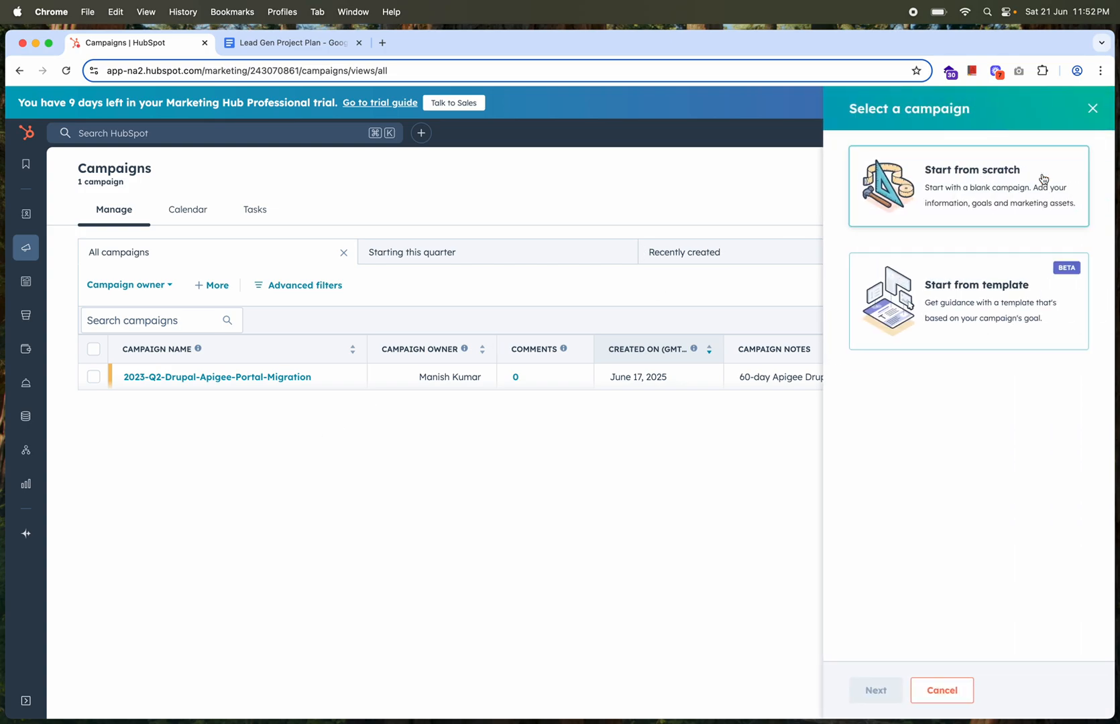
pyautogui.click(977, 191)
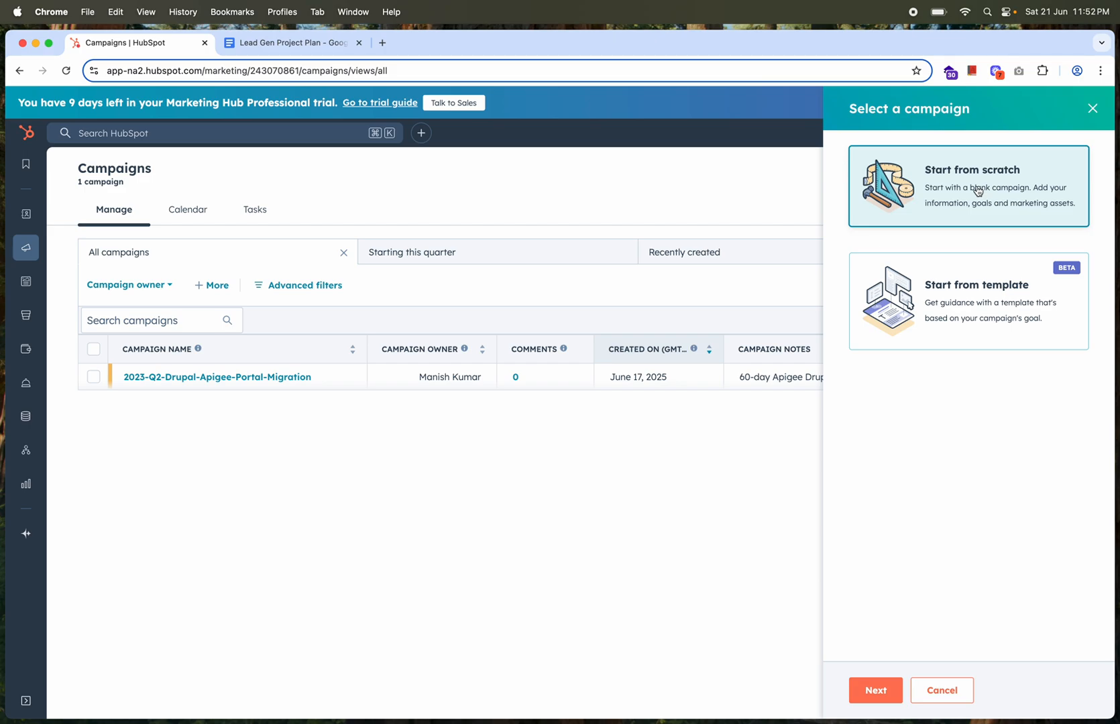
pyautogui.click(871, 689)
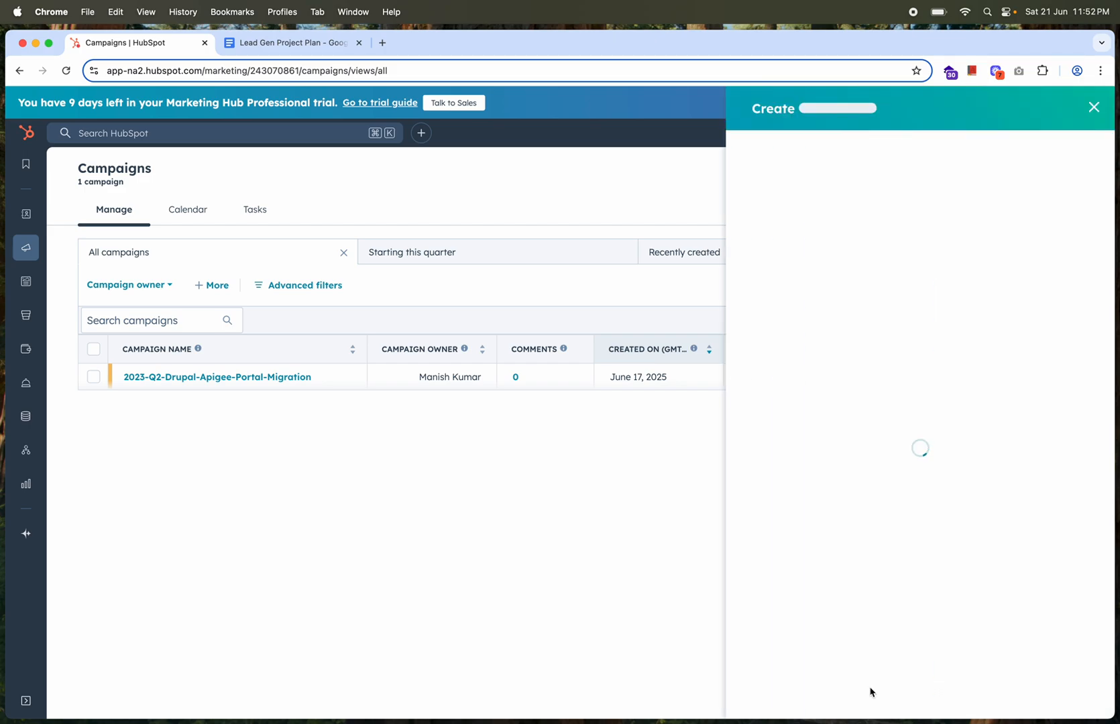
pyautogui.click(787, 212)
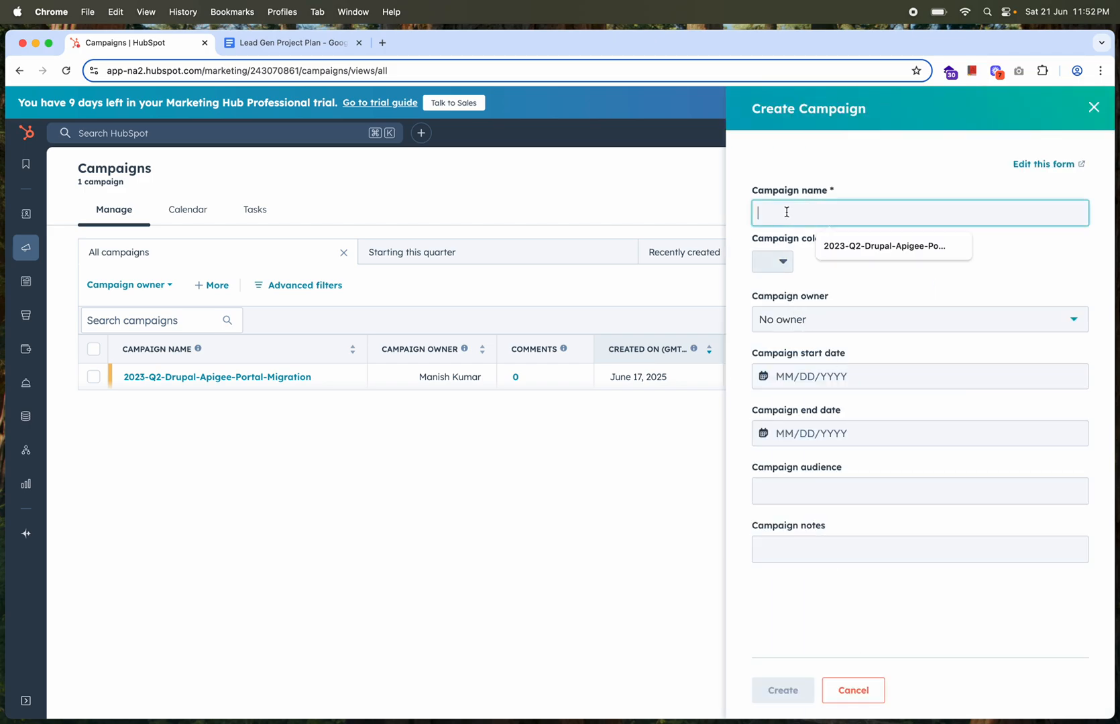
pyautogui.write('testing')
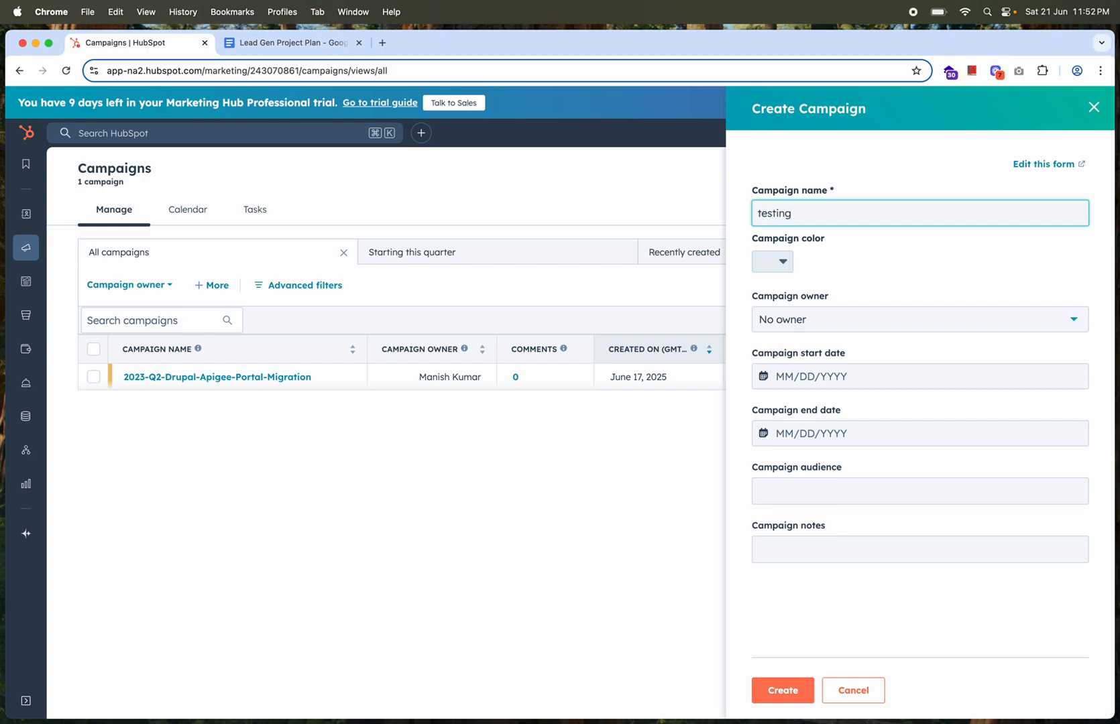
# Set the new campaign's color to yellow-orange and assign the listed account user as campaign owner
pyautogui.click(778, 261)
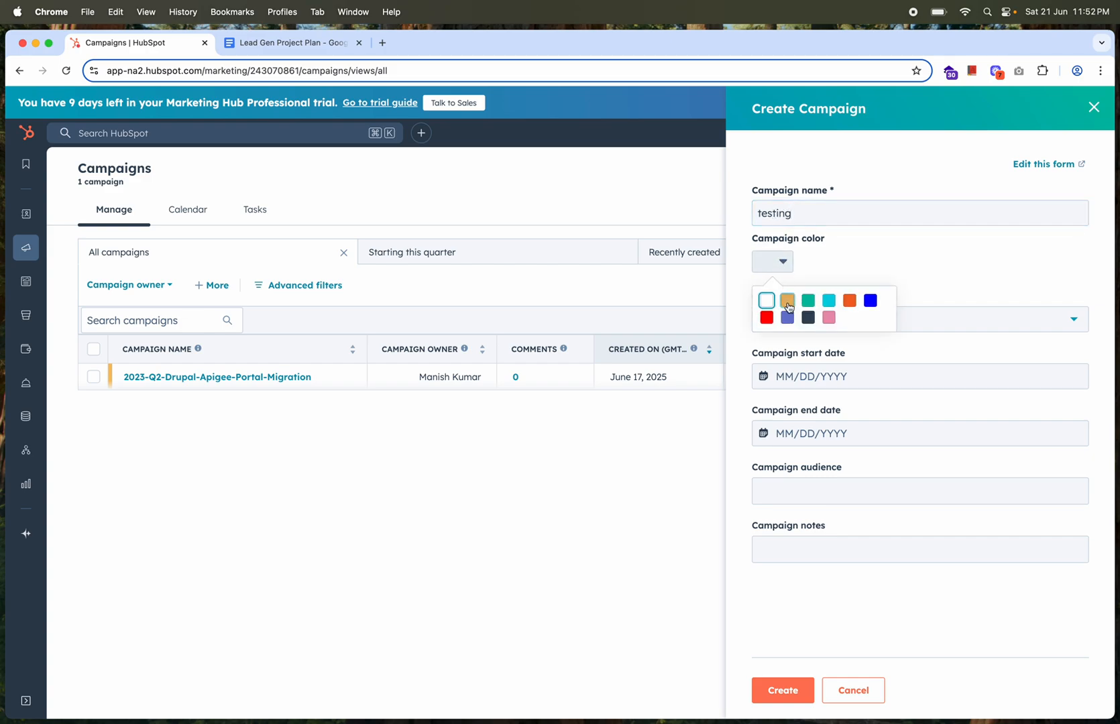
pyautogui.click(788, 307)
pyautogui.click(833, 328)
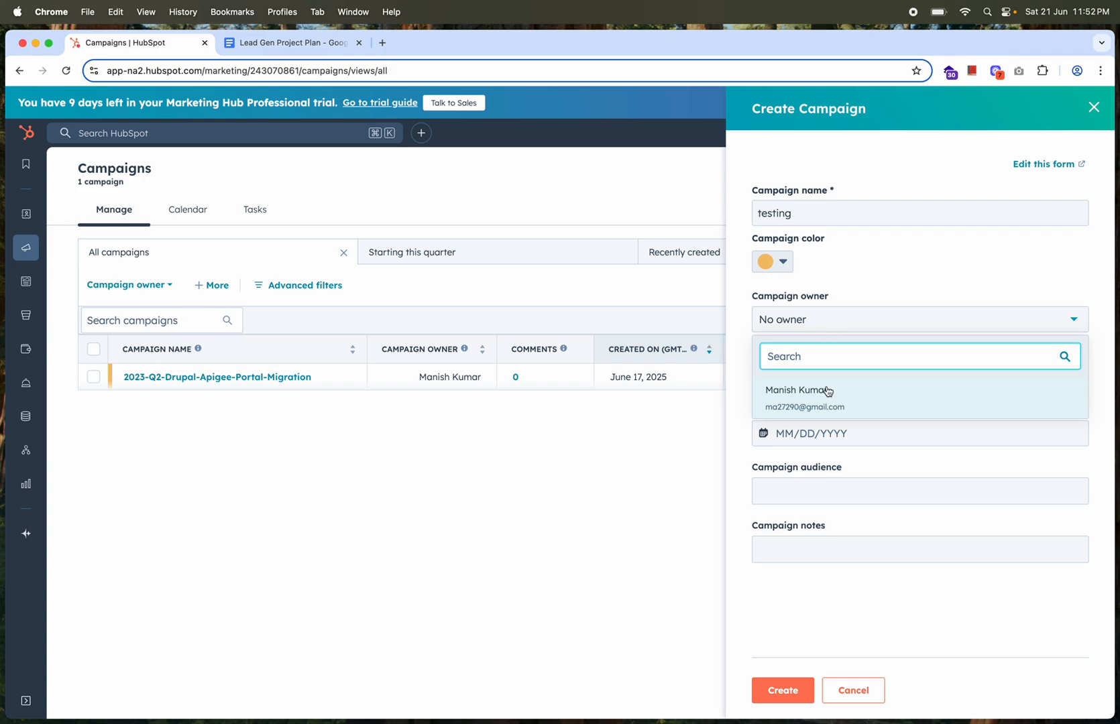
pyautogui.click(828, 389)
# Set the campaign's start date to 06/04/2025 and end date to 06/19/2025, and create the campaign
pyautogui.click(821, 377)
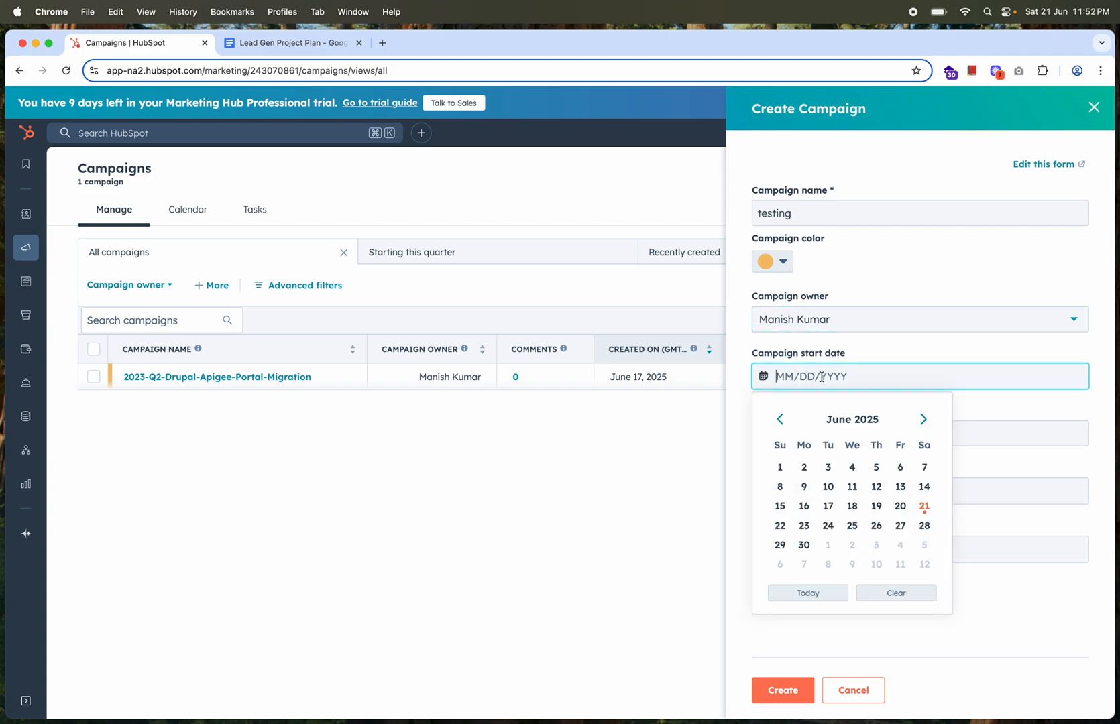
pyautogui.click(852, 467)
pyautogui.click(815, 436)
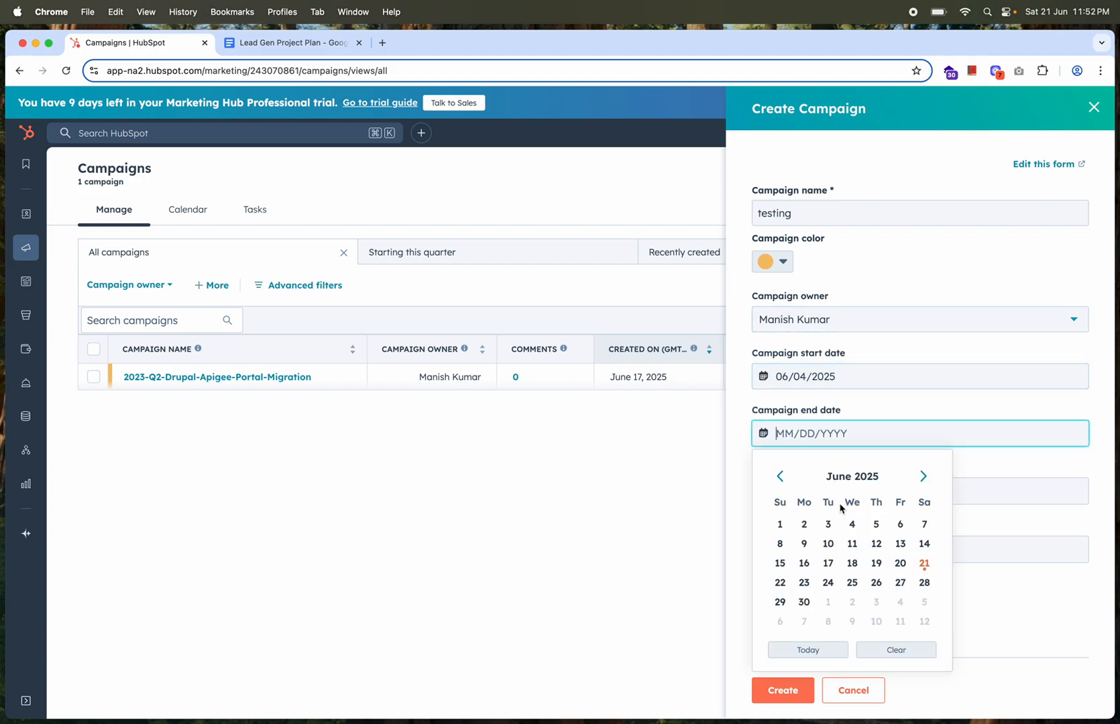
pyautogui.click(872, 562)
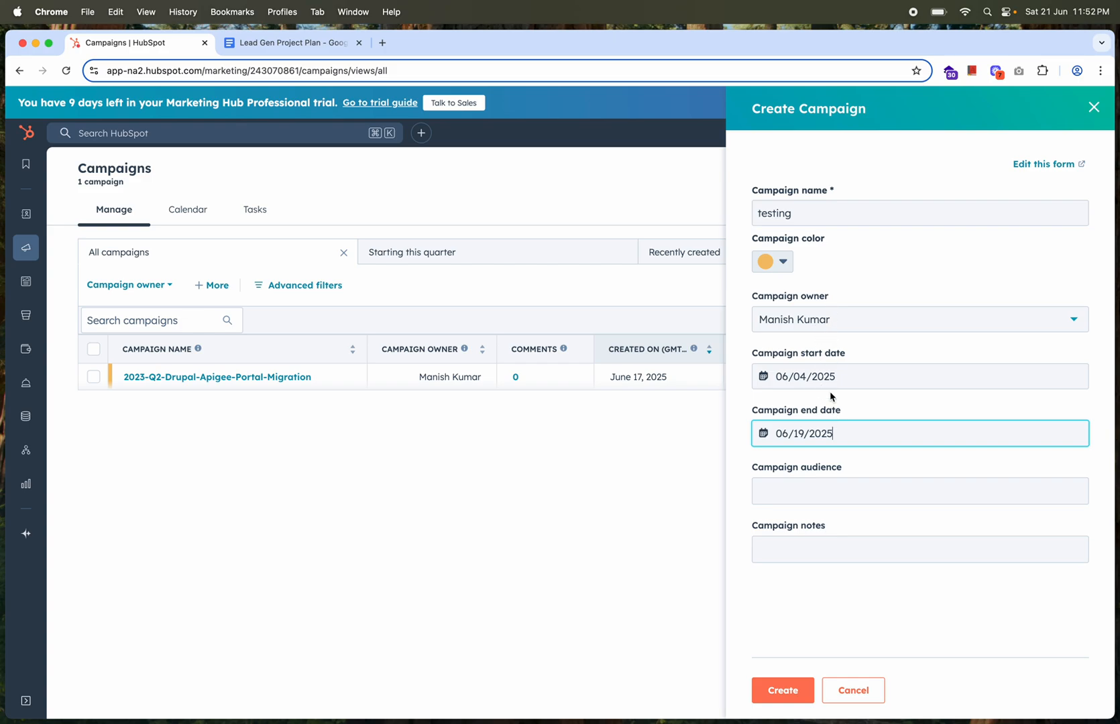
pyautogui.click(824, 480)
pyautogui.click(781, 690)
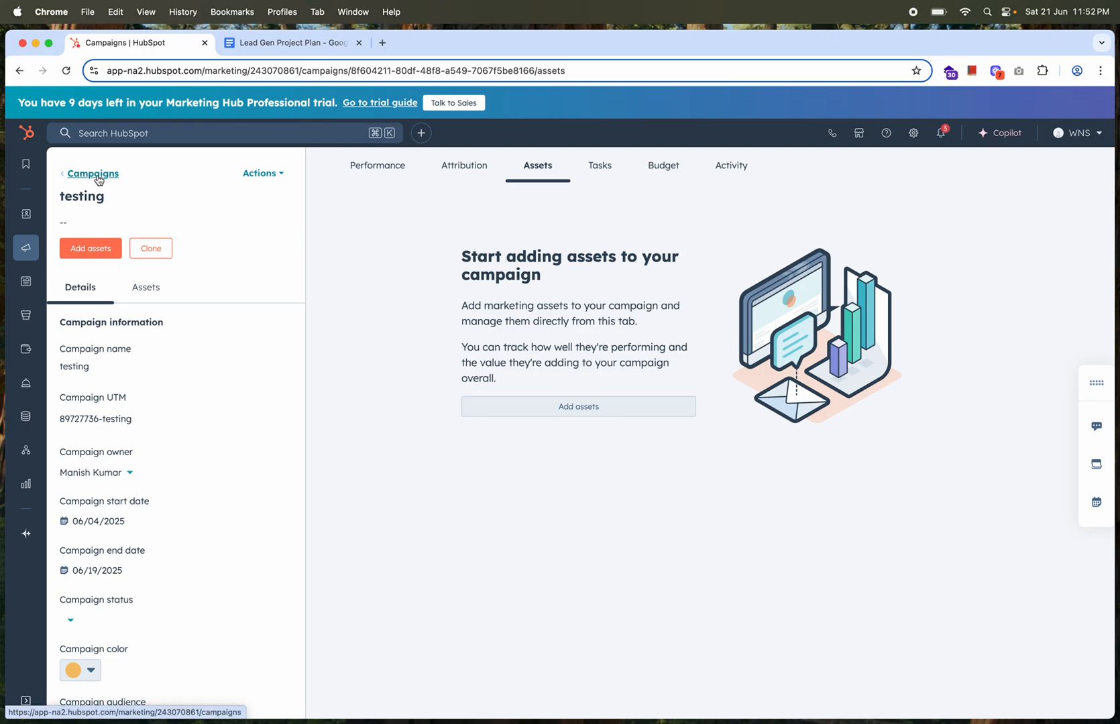
# Open the 2023-Q2-Drupal-Apigee-Portal-Migration campaign and examine its details, including dates, status, audience, budget and notes
pyautogui.click(98, 180)
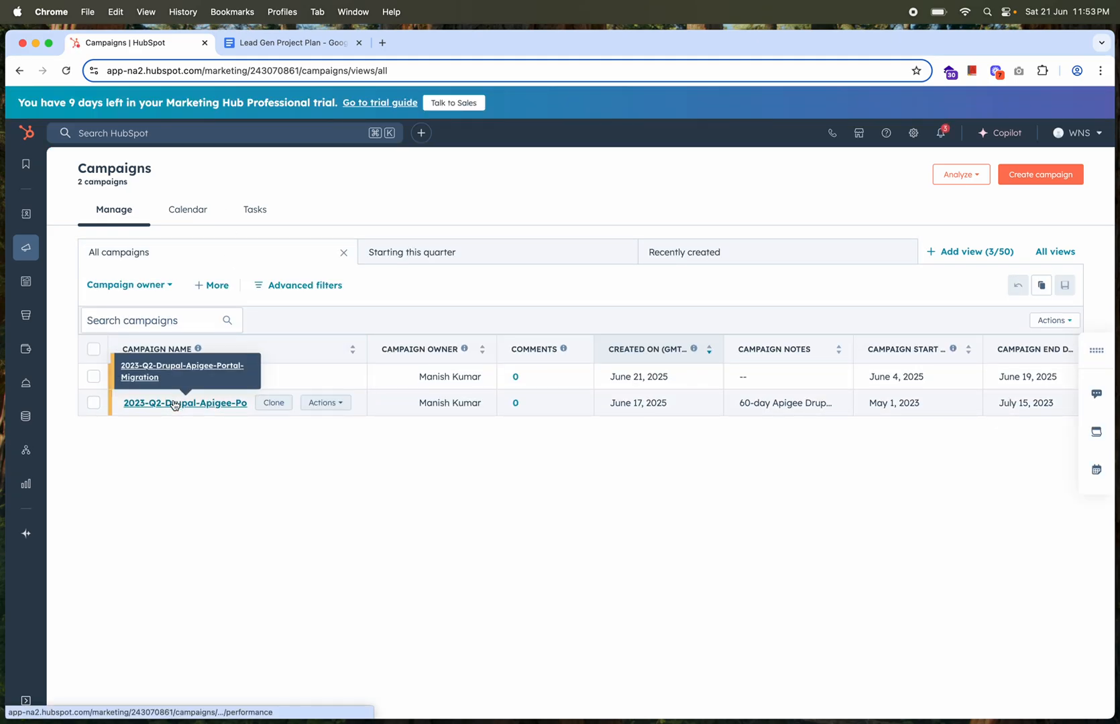
pyautogui.click(173, 405)
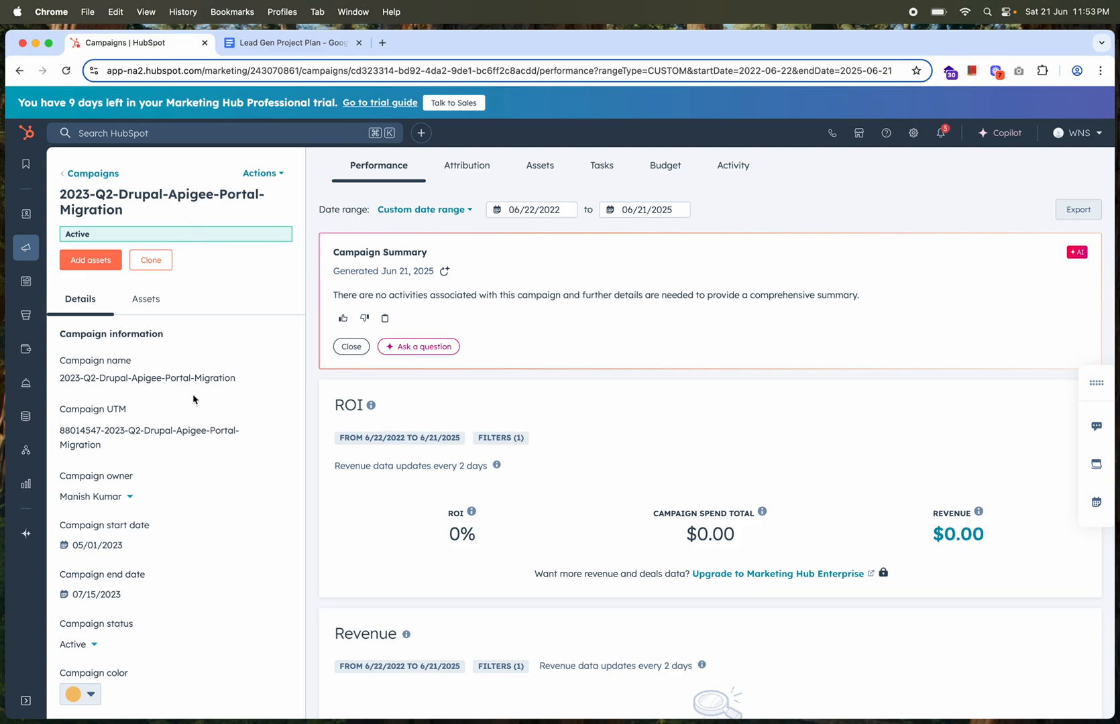
pyautogui.scroll(-1, 170, 440)
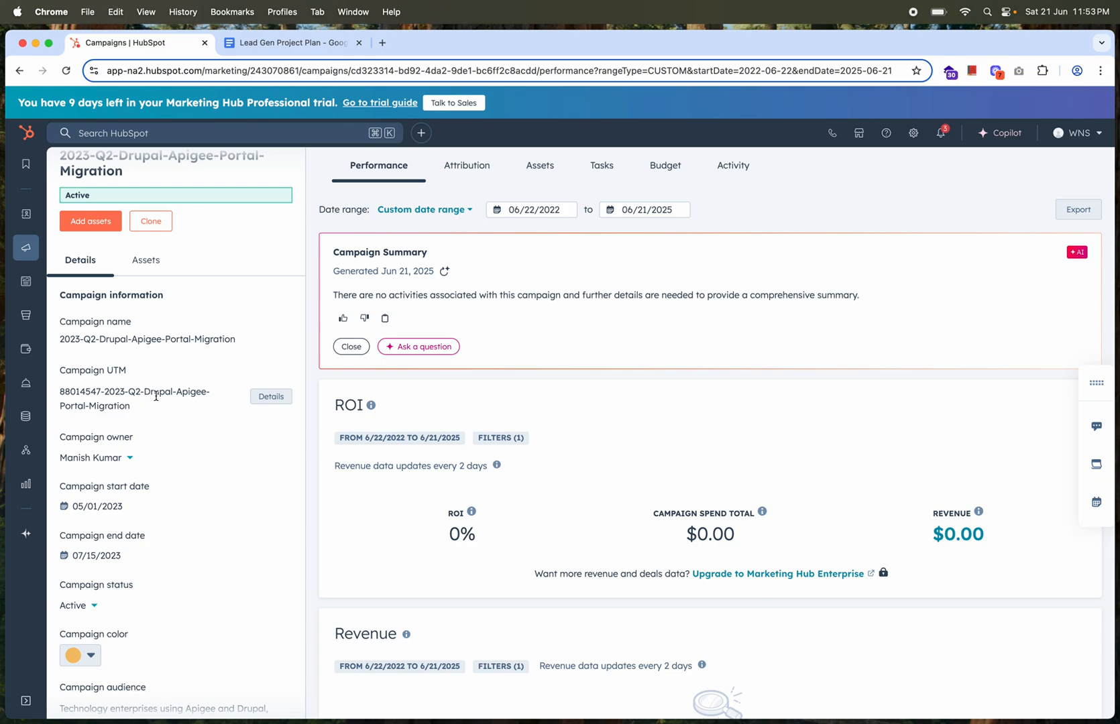
pyautogui.scroll(-2, 156, 396)
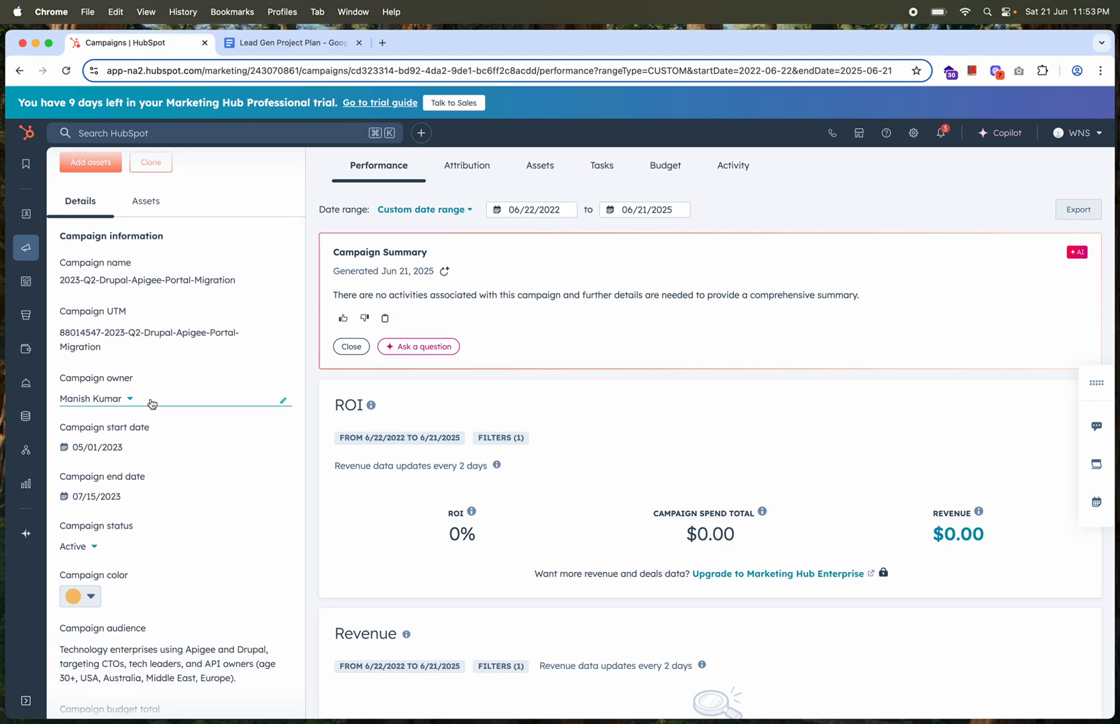
pyautogui.scroll(-1, 161, 401)
pyautogui.scroll(-1, 160, 400)
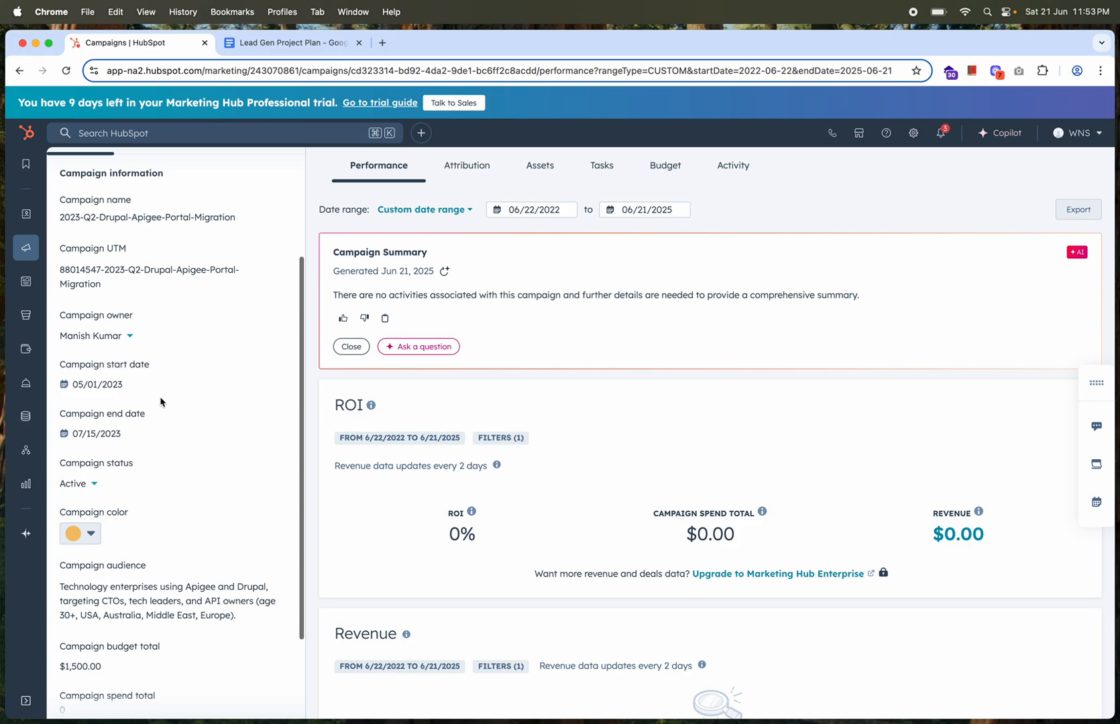
pyautogui.scroll(-2, 112, 429)
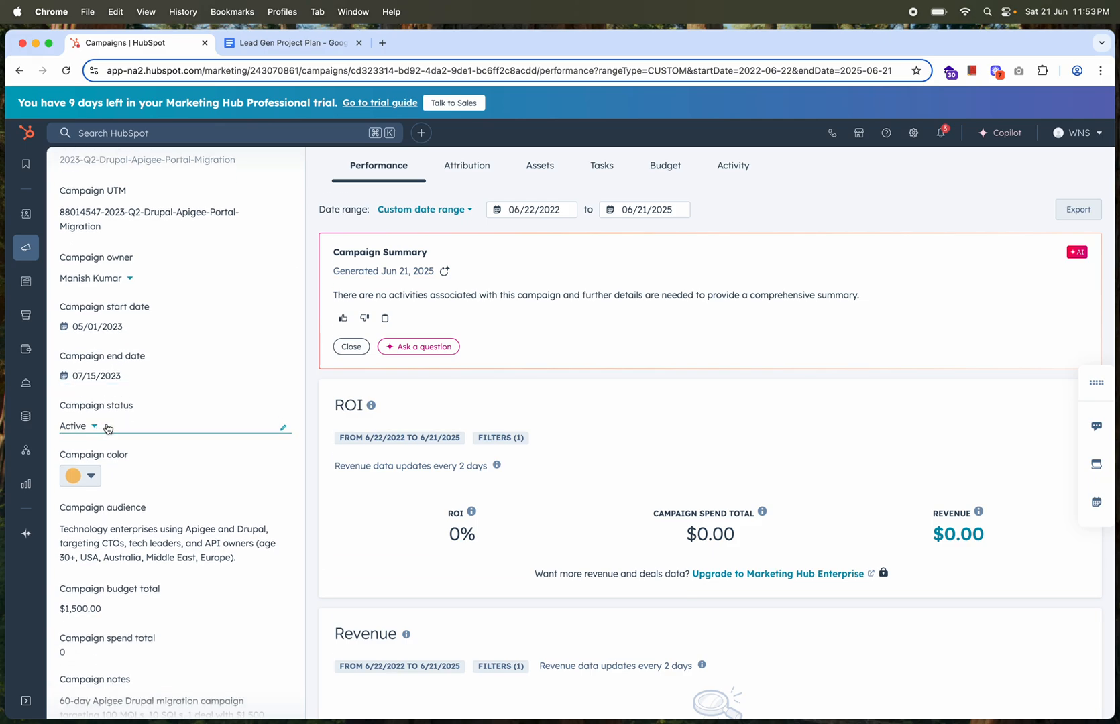
pyautogui.scroll(-1, 107, 429)
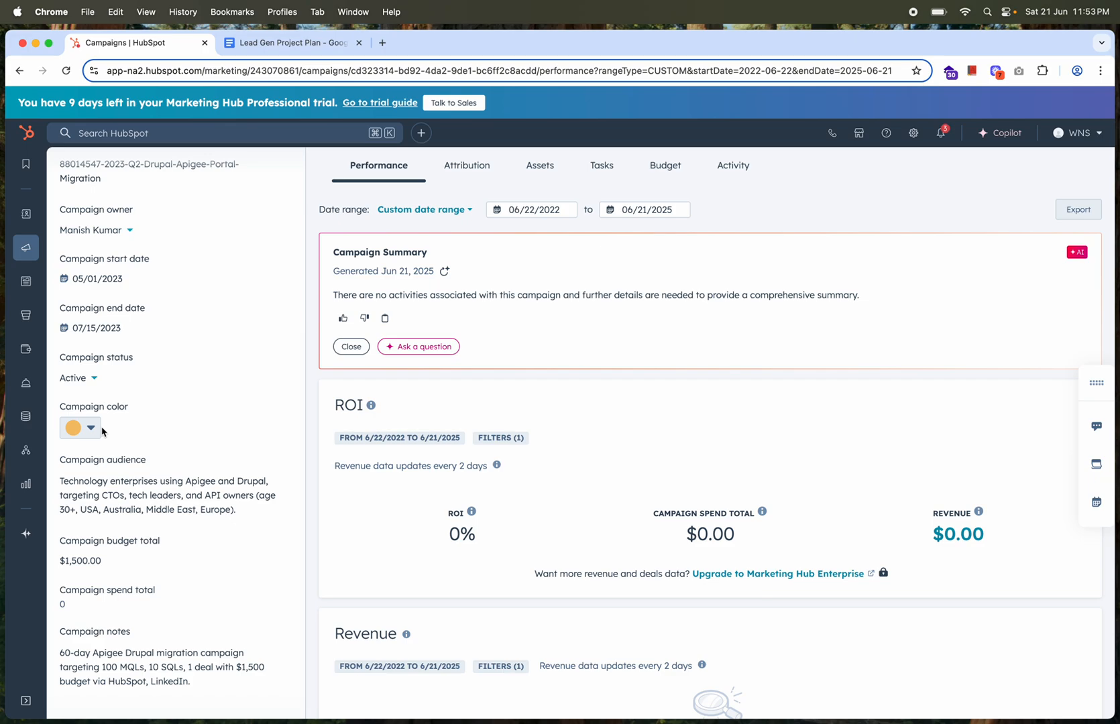
pyautogui.scroll(-1, 114, 493)
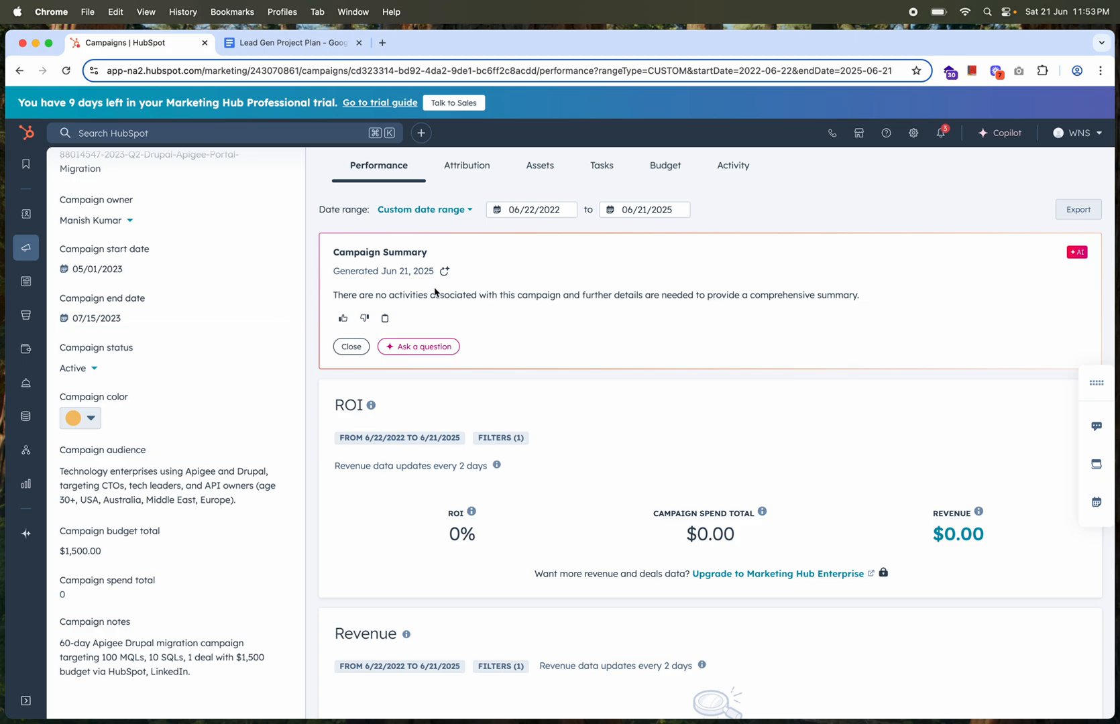
# Examine the assets linked to the Drupal Apigee campaign, from blog posts and forms through emails, static lists and tracking URLs
pyautogui.click(540, 171)
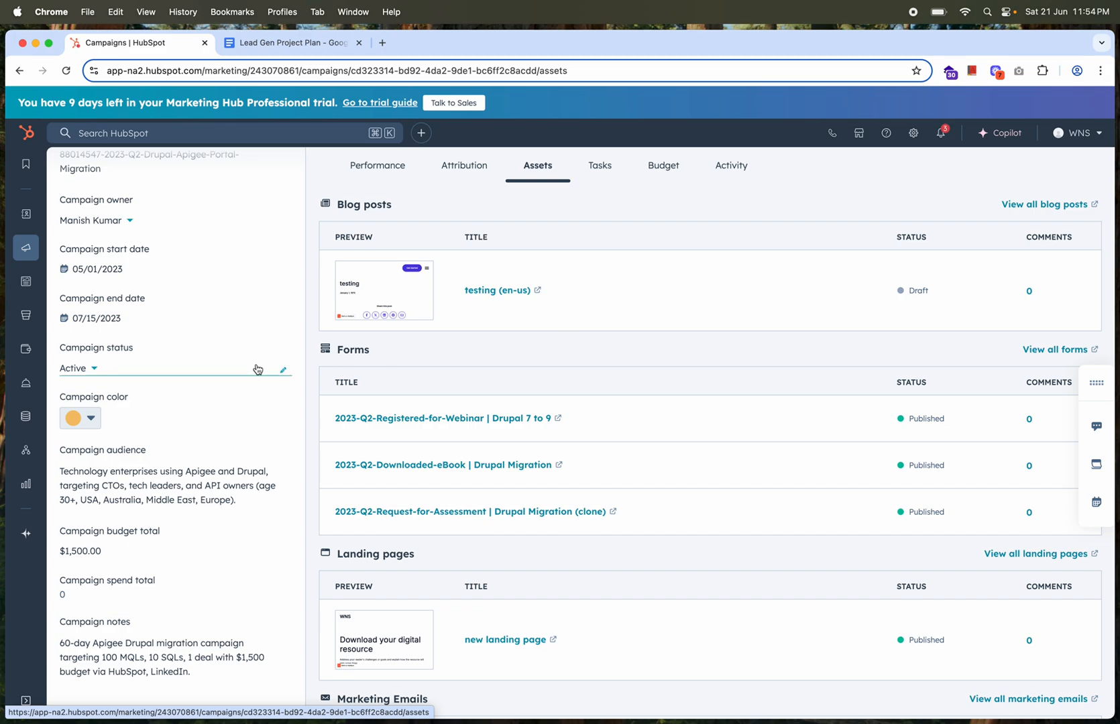
pyautogui.scroll(5, 258, 367)
pyautogui.click(263, 174)
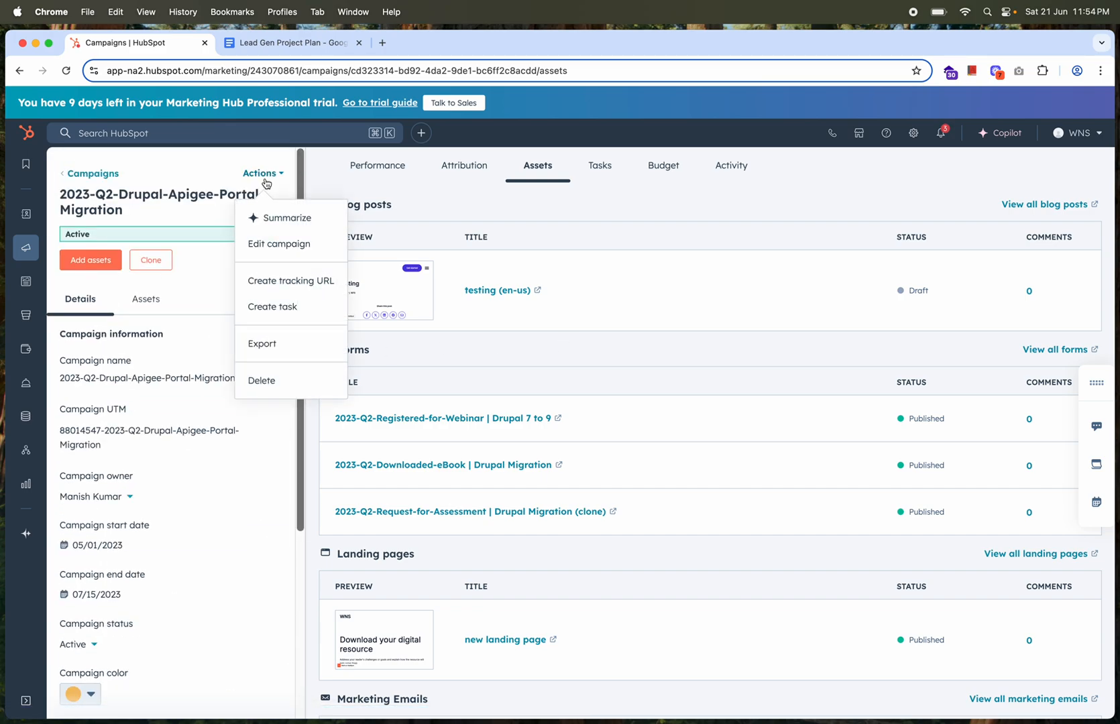
pyautogui.click(588, 219)
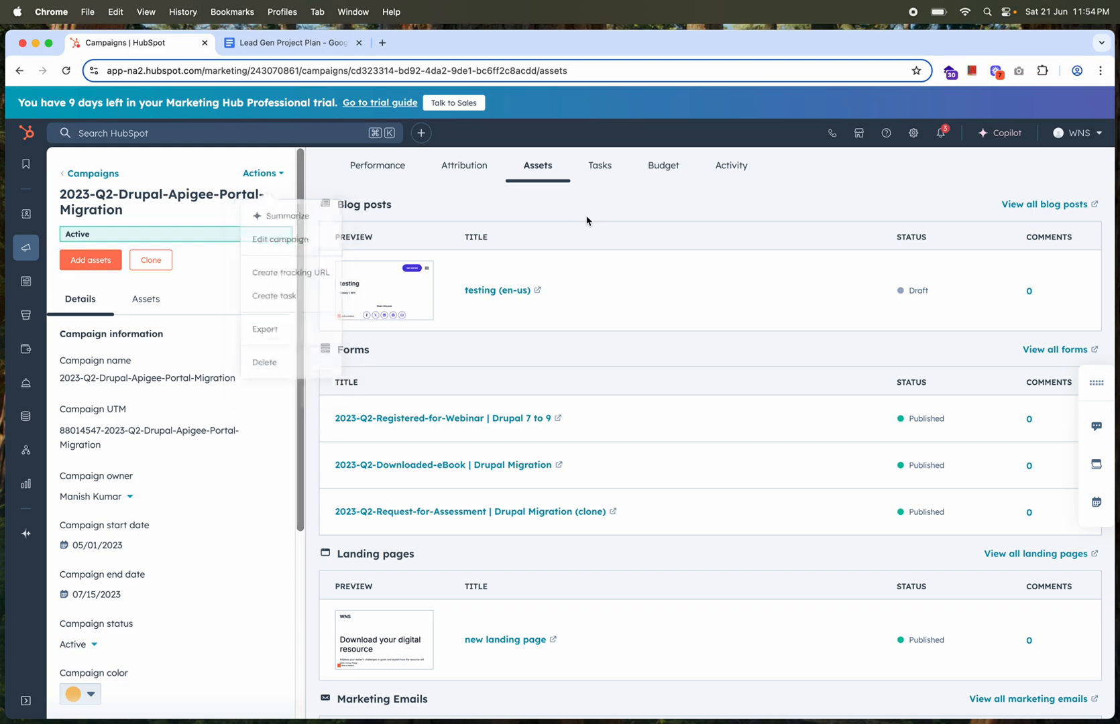
pyautogui.scroll(-5, 237, 542)
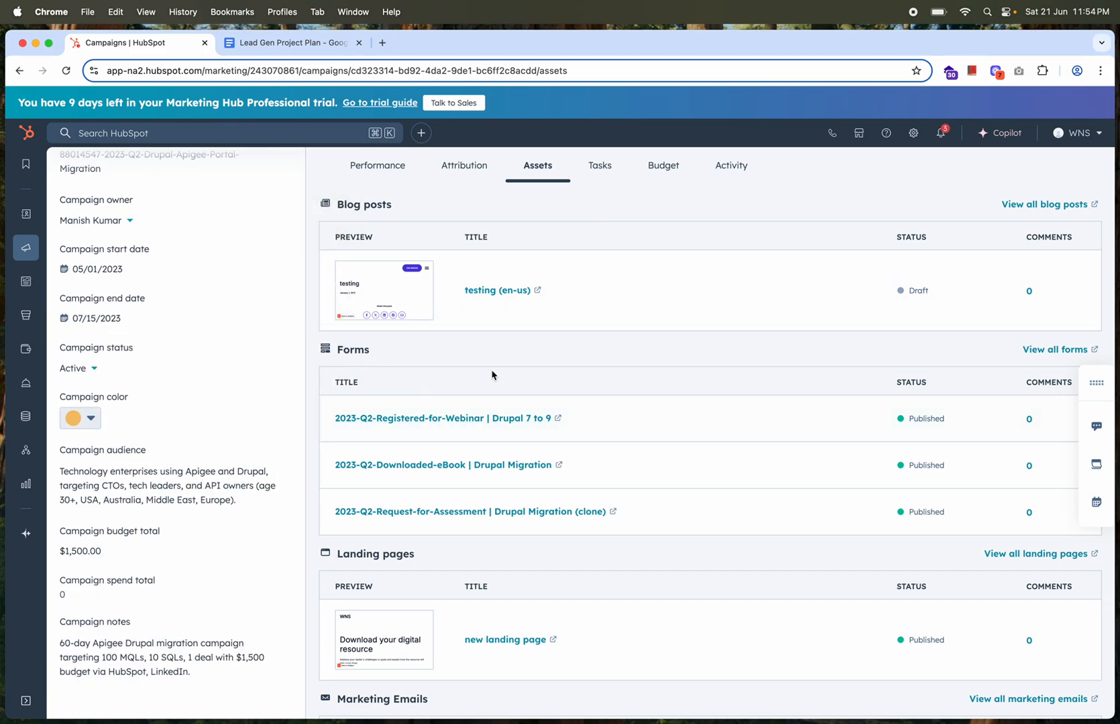
pyautogui.moveTo(560, 460)
pyautogui.scroll(-10, 736, 476)
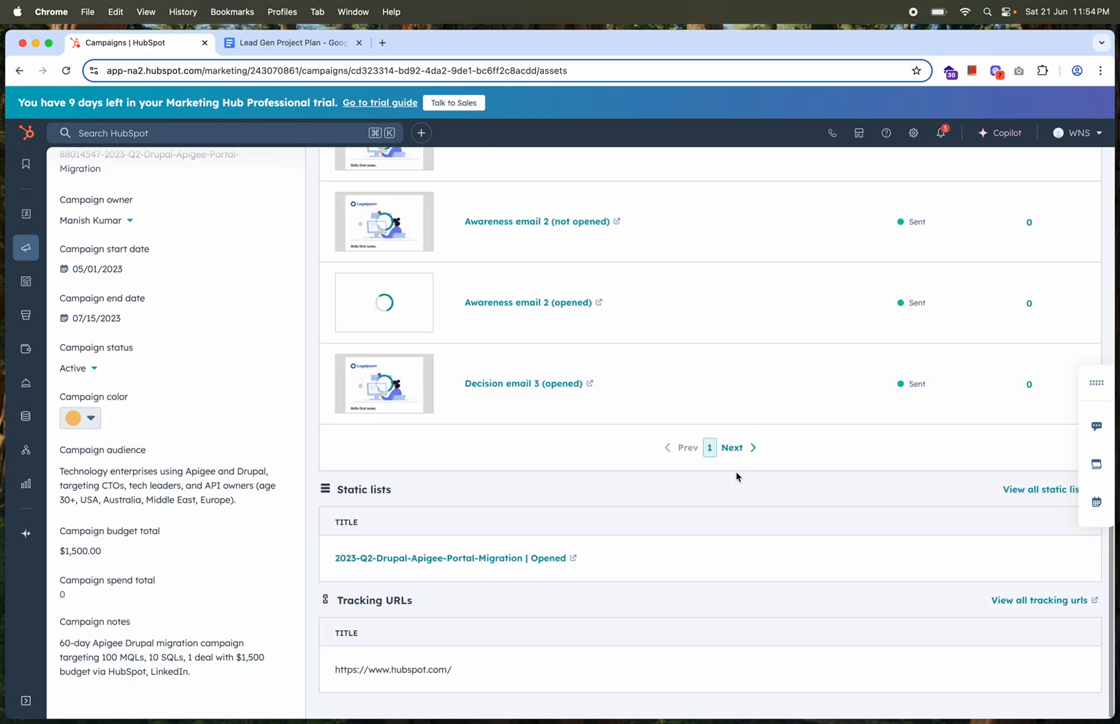
pyautogui.scroll(15, 515, 481)
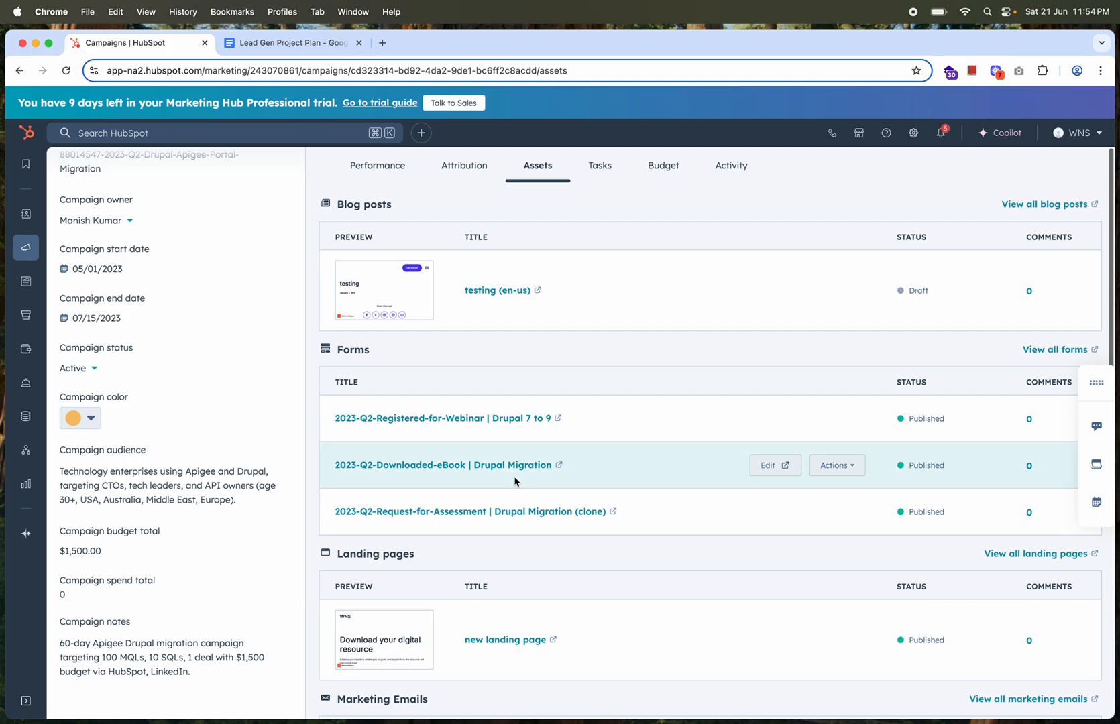
pyautogui.scroll(5, 155, 332)
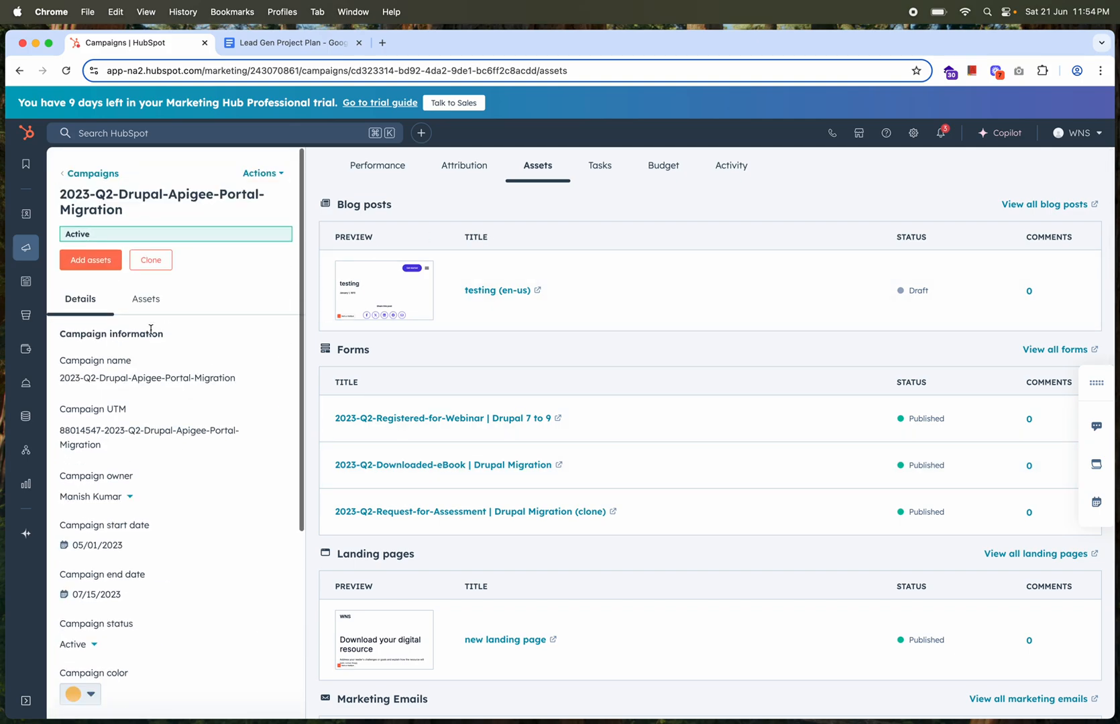
# Select the static list "Campaign List + New Imported list - All Contacts" as an asset to add to the Drupal Apigee campaign
pyautogui.click(89, 262)
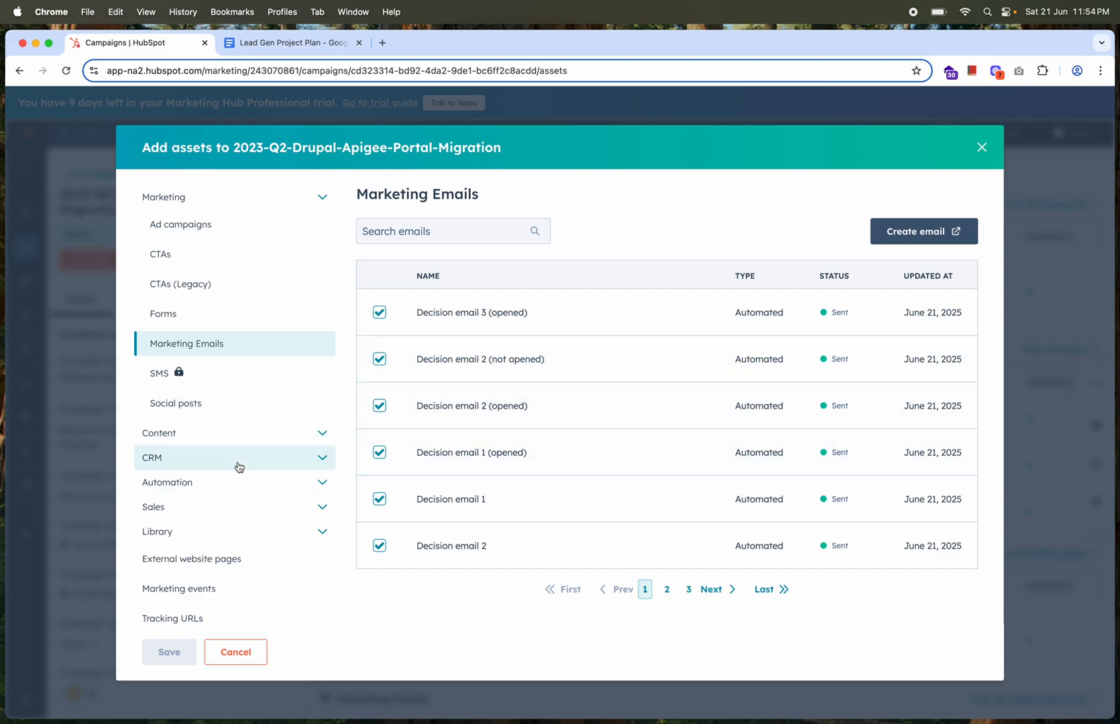
pyautogui.click(181, 466)
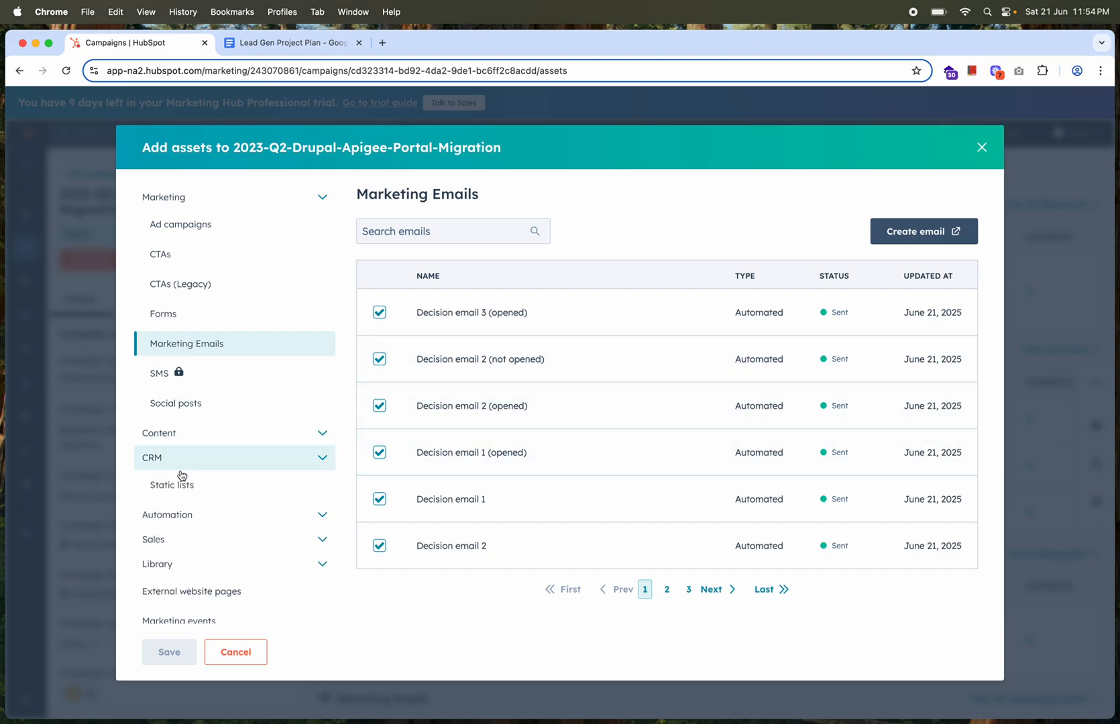
pyautogui.click(181, 488)
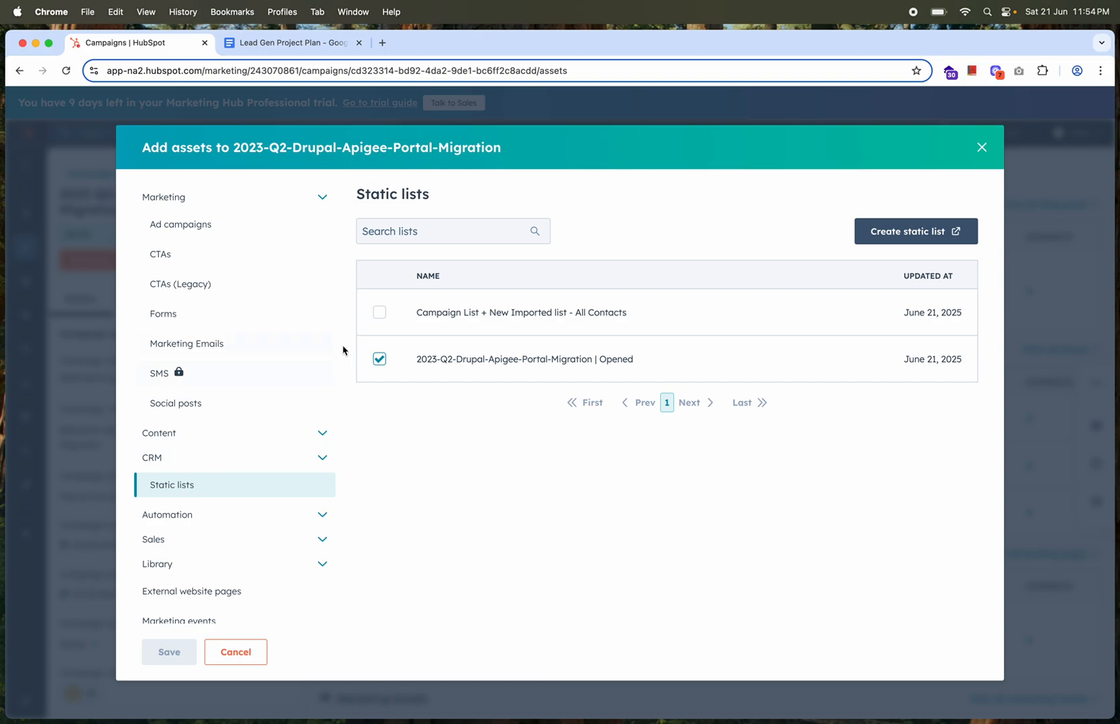
pyautogui.click(378, 318)
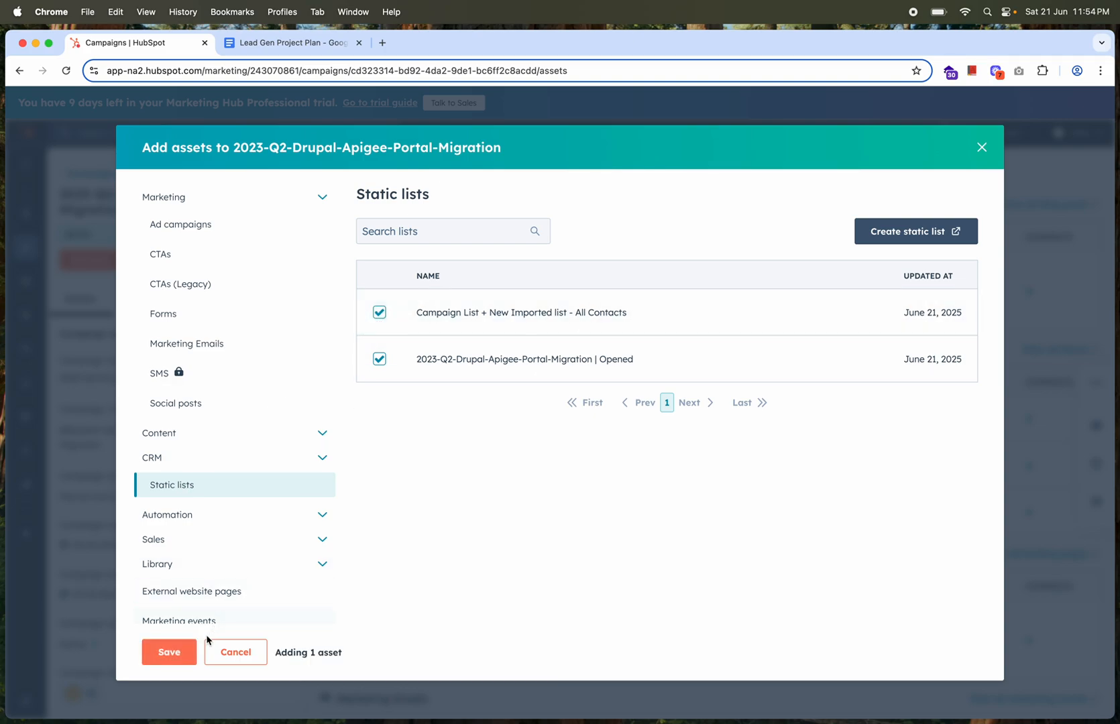
# Examine the other asset types that can be added to the campaign, including automation, marketing events, tracking URLs, marketing emails, CTAs and ad campaigns
pyautogui.scroll(-3, 208, 513)
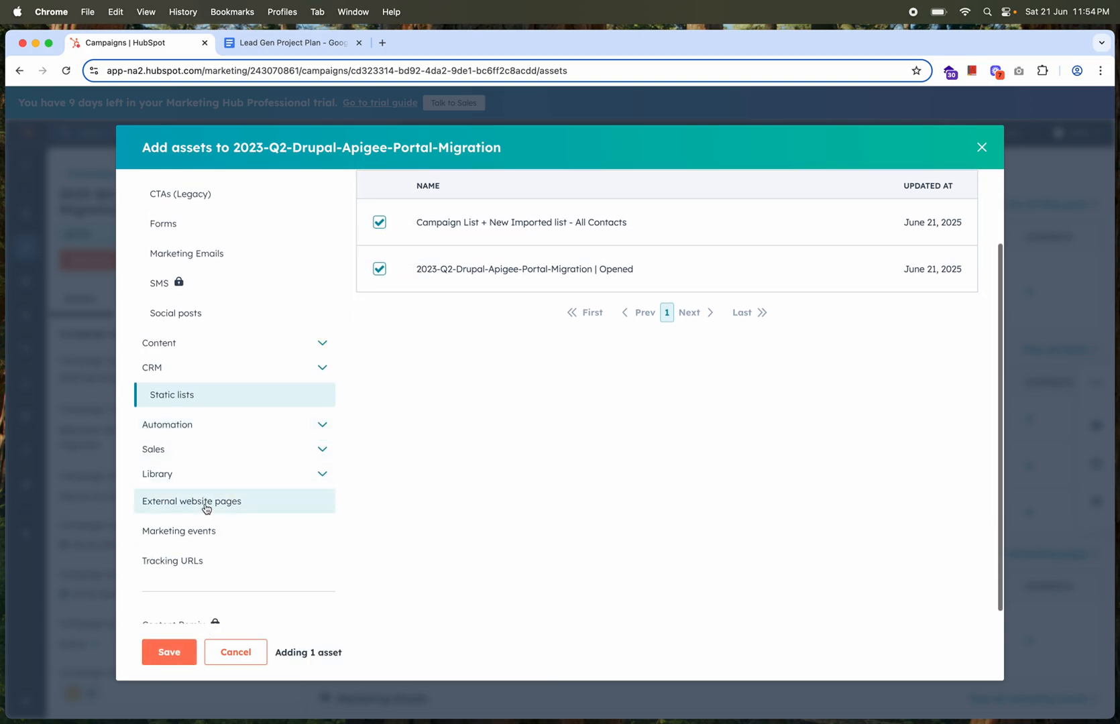
pyautogui.click(199, 433)
pyautogui.scroll(-2, 196, 547)
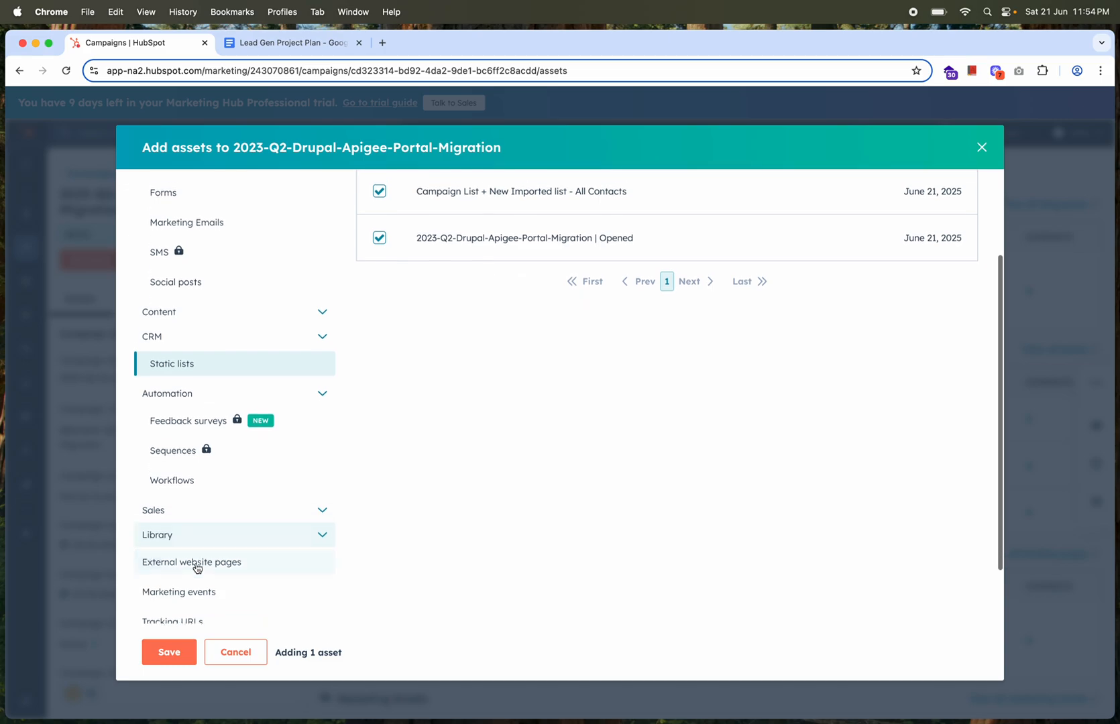
pyautogui.click(199, 557)
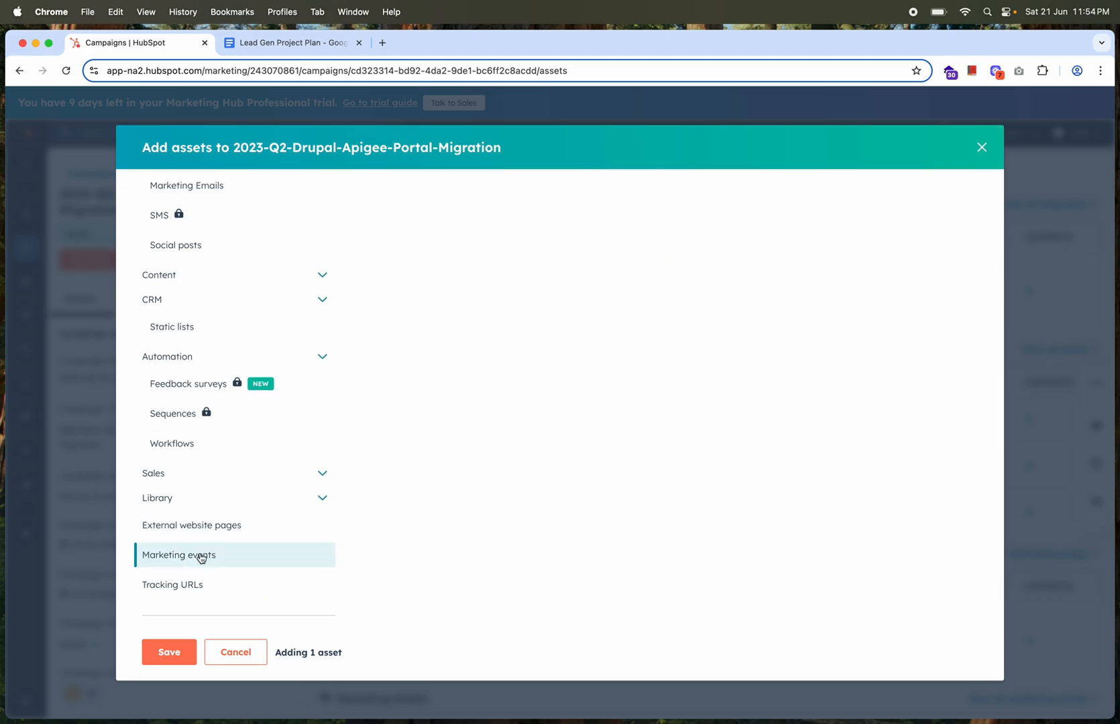
pyautogui.click(214, 581)
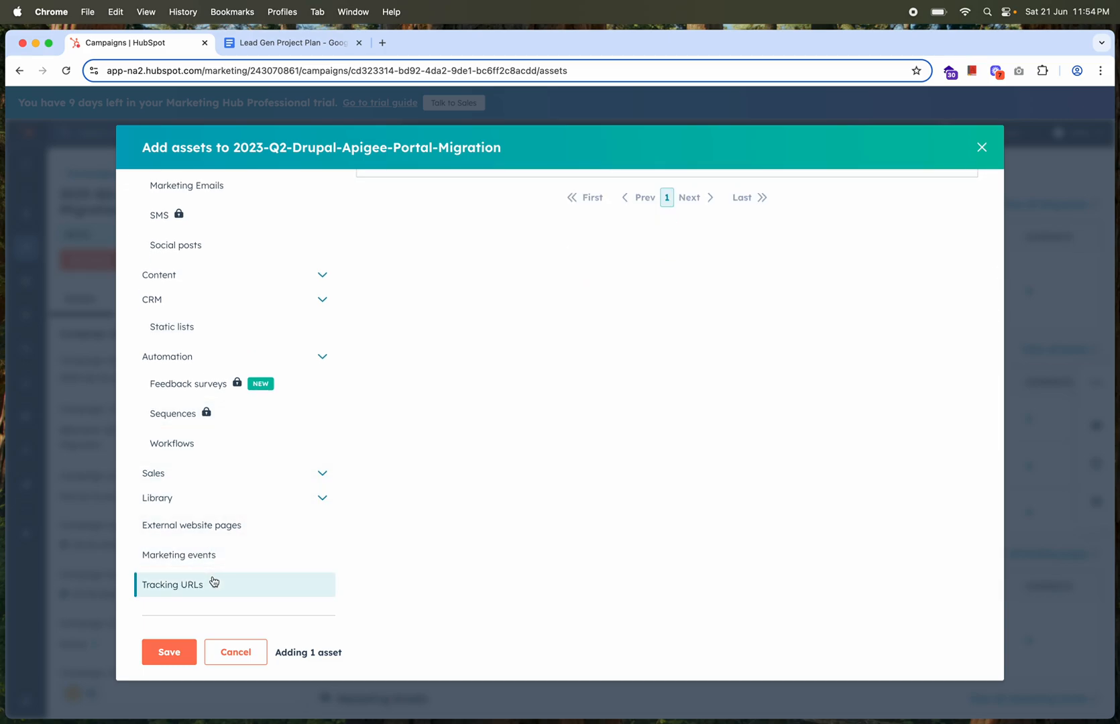
pyautogui.scroll(5, 210, 409)
pyautogui.click(204, 347)
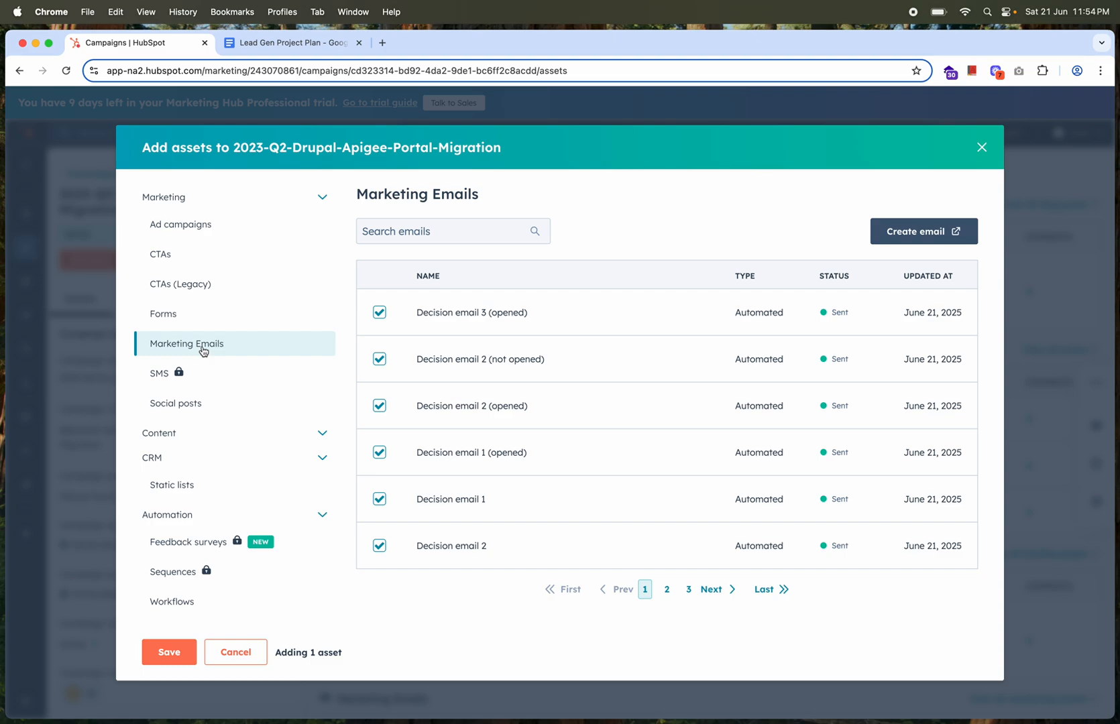
pyautogui.click(189, 287)
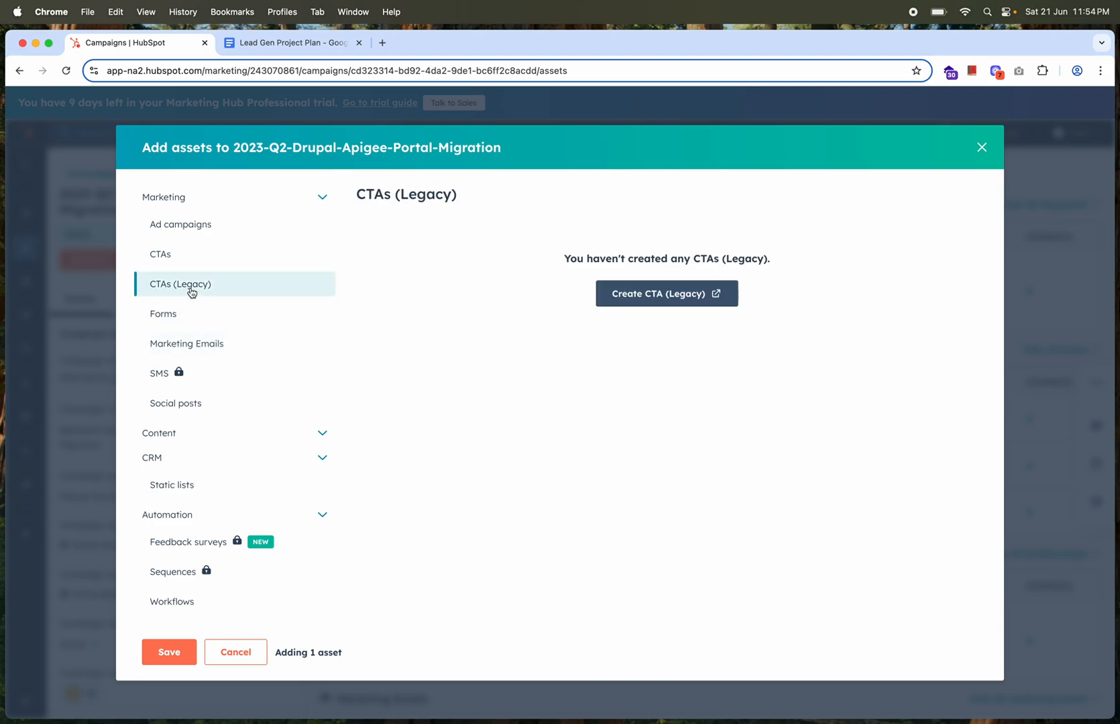
pyautogui.click(166, 256)
pyautogui.click(208, 223)
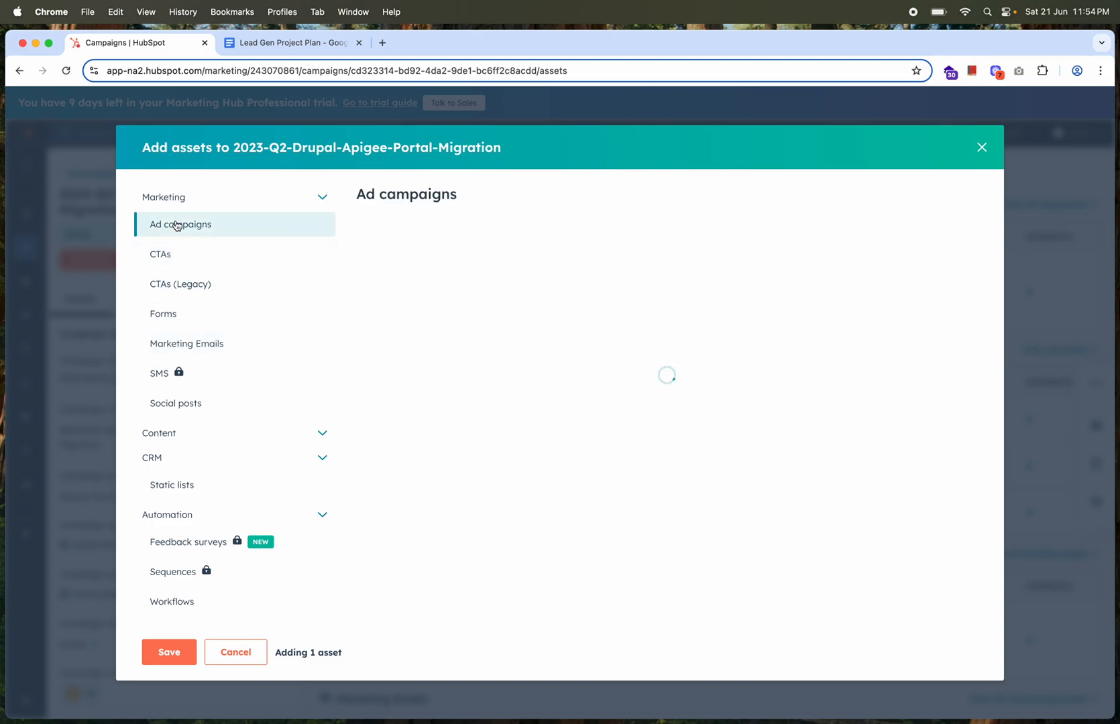
# Select the "testing" form and the blog comment form as additional assets, and save the selected assets to the Drupal Apigee campaign
pyautogui.click(171, 313)
pyautogui.click(379, 359)
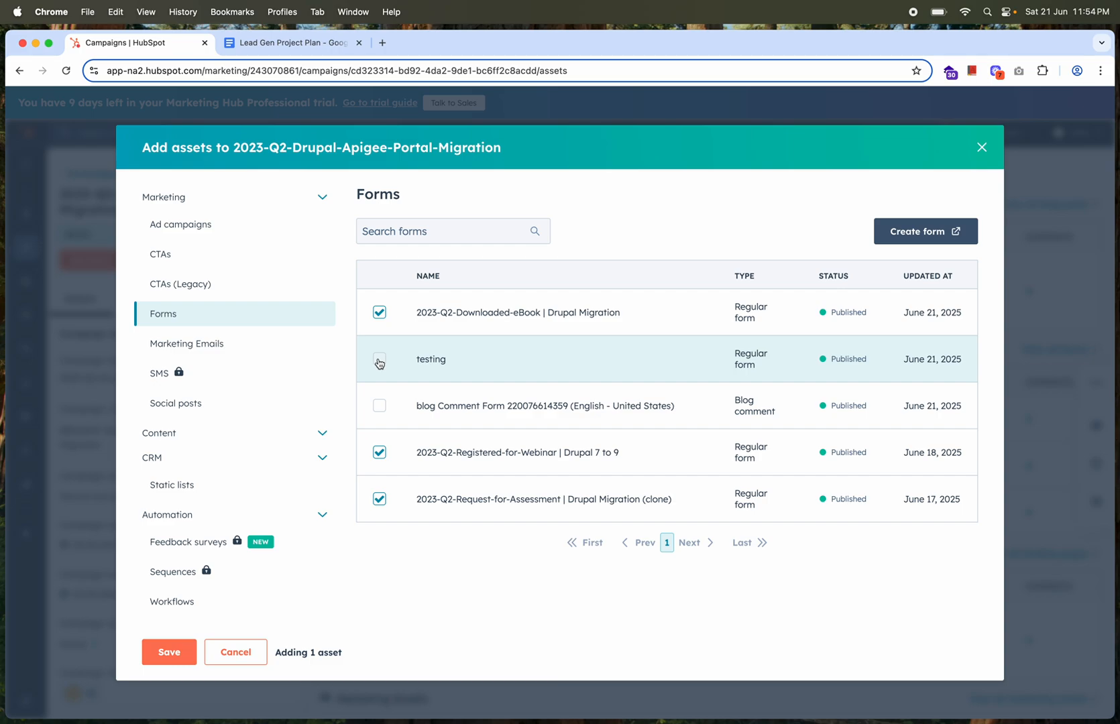
pyautogui.click(380, 406)
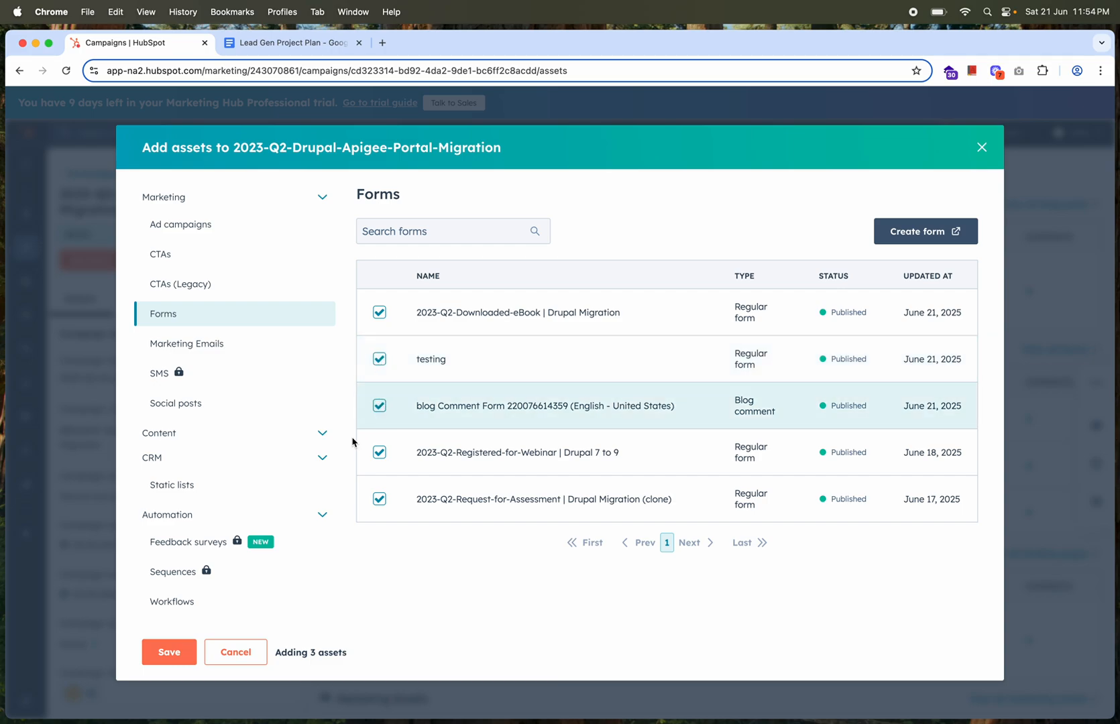
pyautogui.click(175, 656)
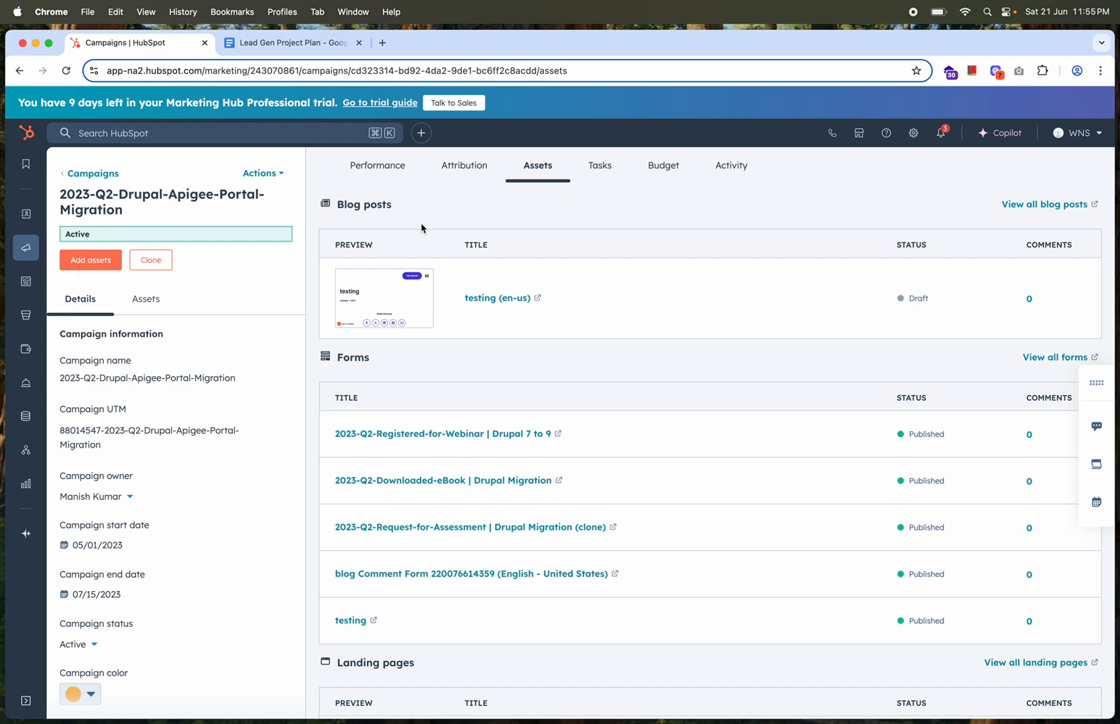
# Examine the campaign's performance report, from ROI, revenue and influenced contacts through forms, marketing emails, static lists and traffic
pyautogui.click(374, 171)
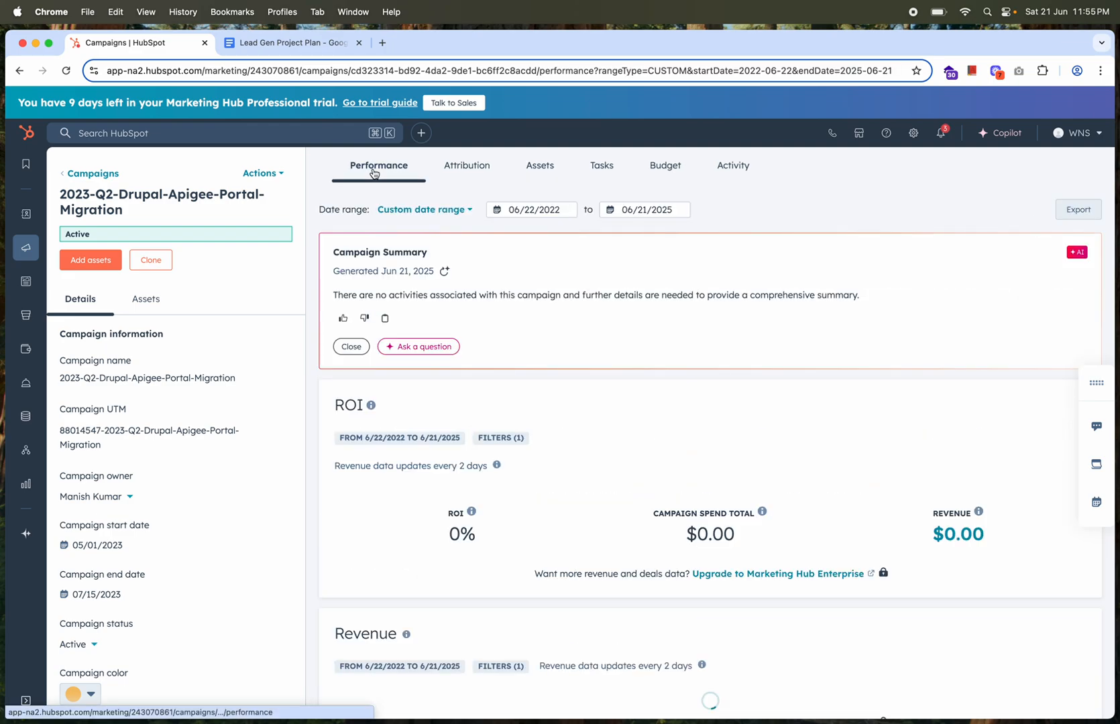
pyautogui.scroll(-8, 514, 348)
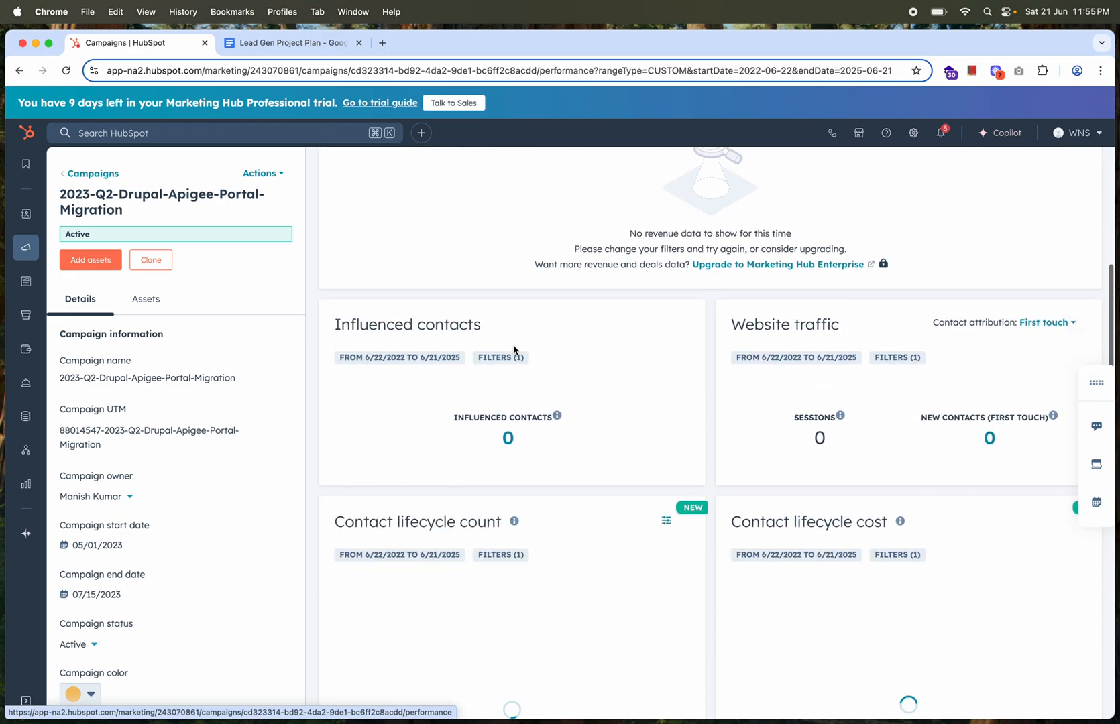
pyautogui.scroll(-15, 514, 350)
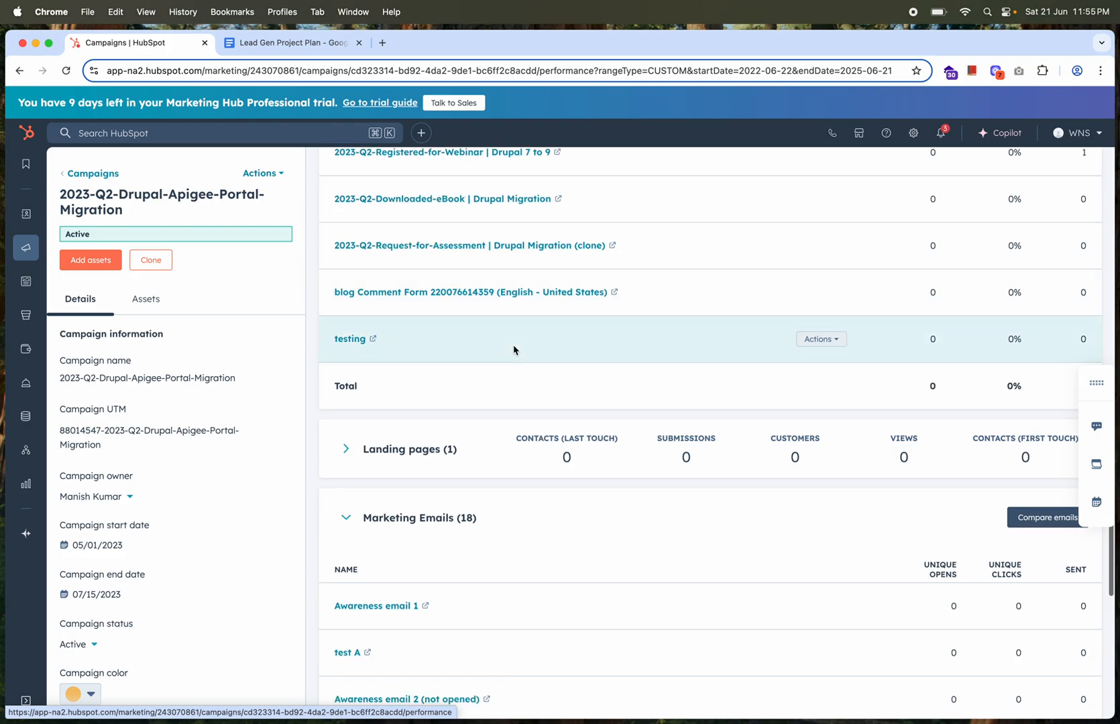
pyautogui.scroll(-15, 514, 350)
pyautogui.scroll(-2, 514, 350)
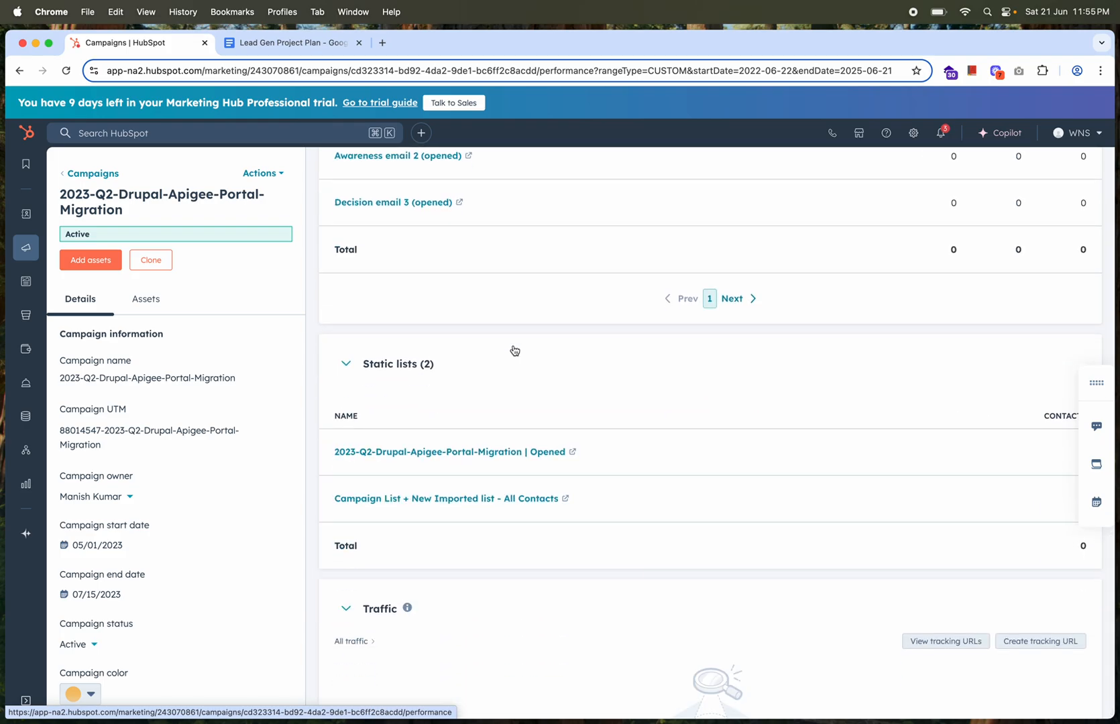
pyautogui.scroll(20, 514, 349)
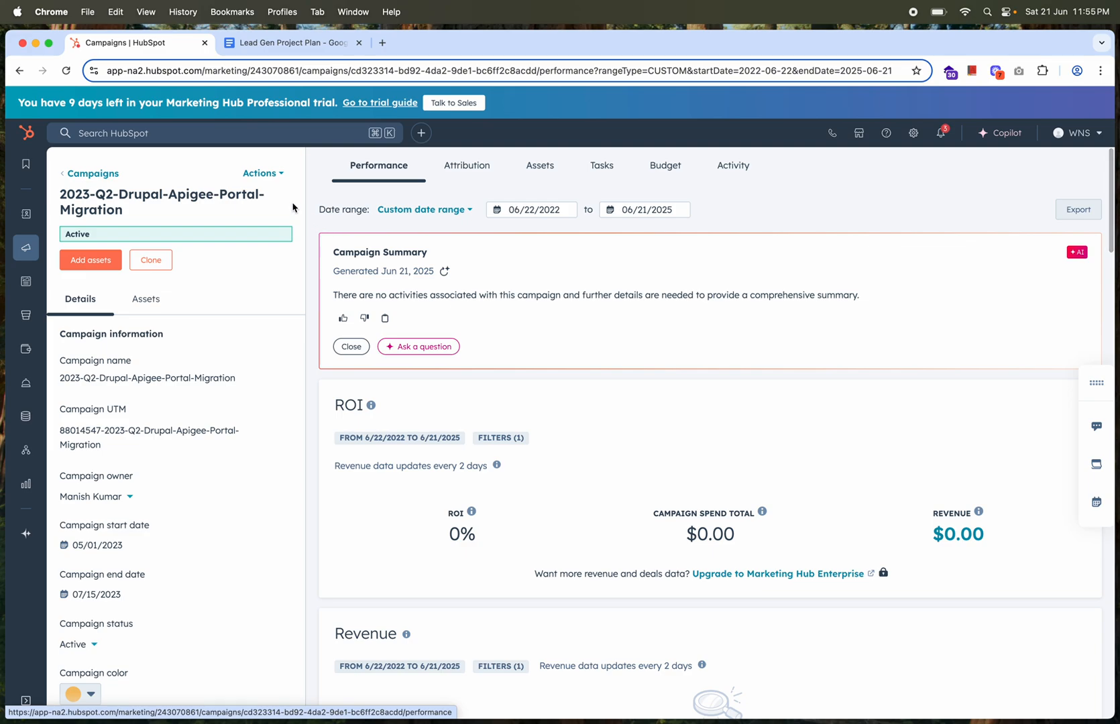
# Duplicate the campaign's browser tab and start creating a tracking URL for the campaign in the original one
pyautogui.click(266, 176)
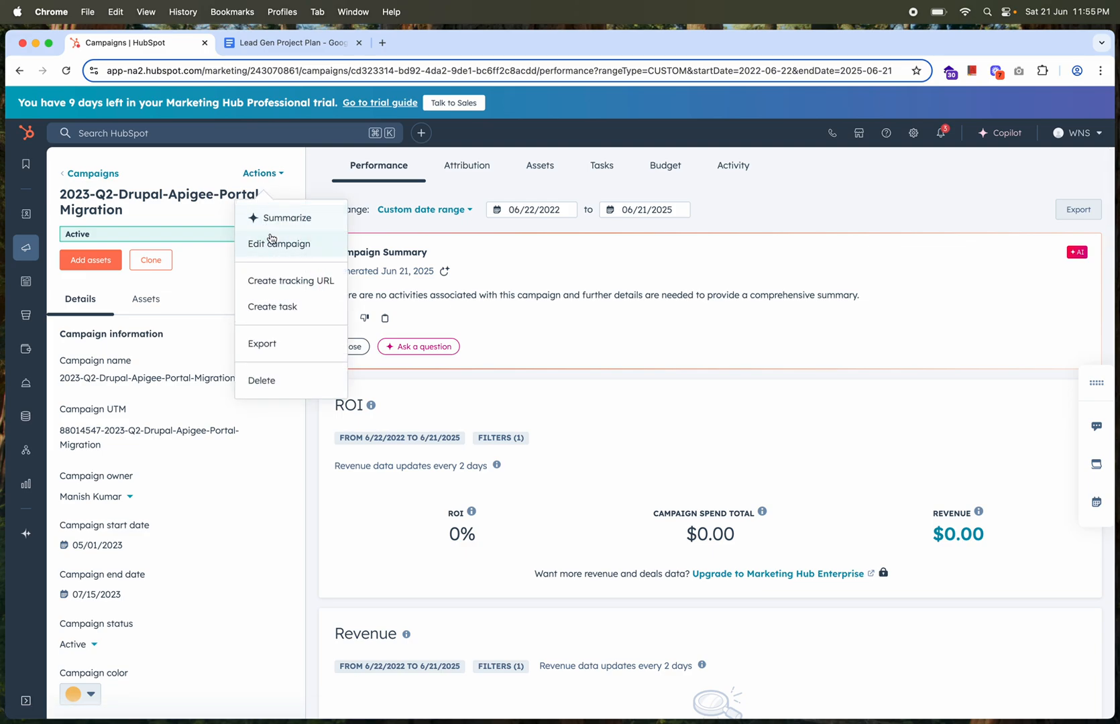
pyautogui.rightClick(166, 41)
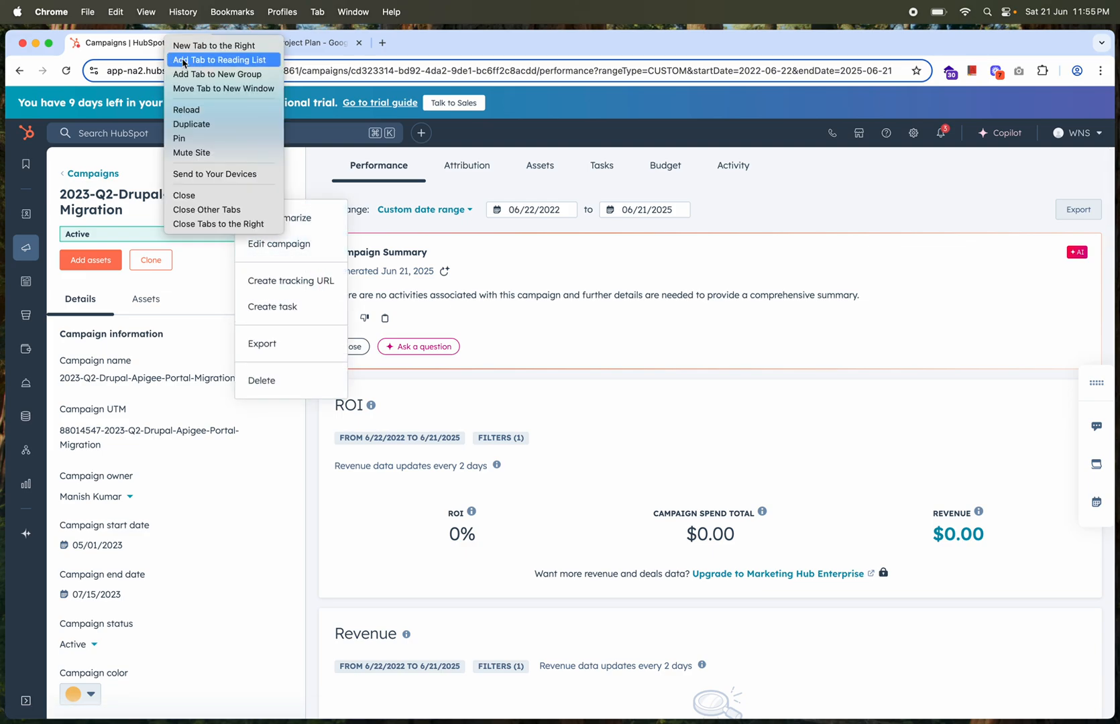
pyautogui.click(191, 124)
pyautogui.click(150, 44)
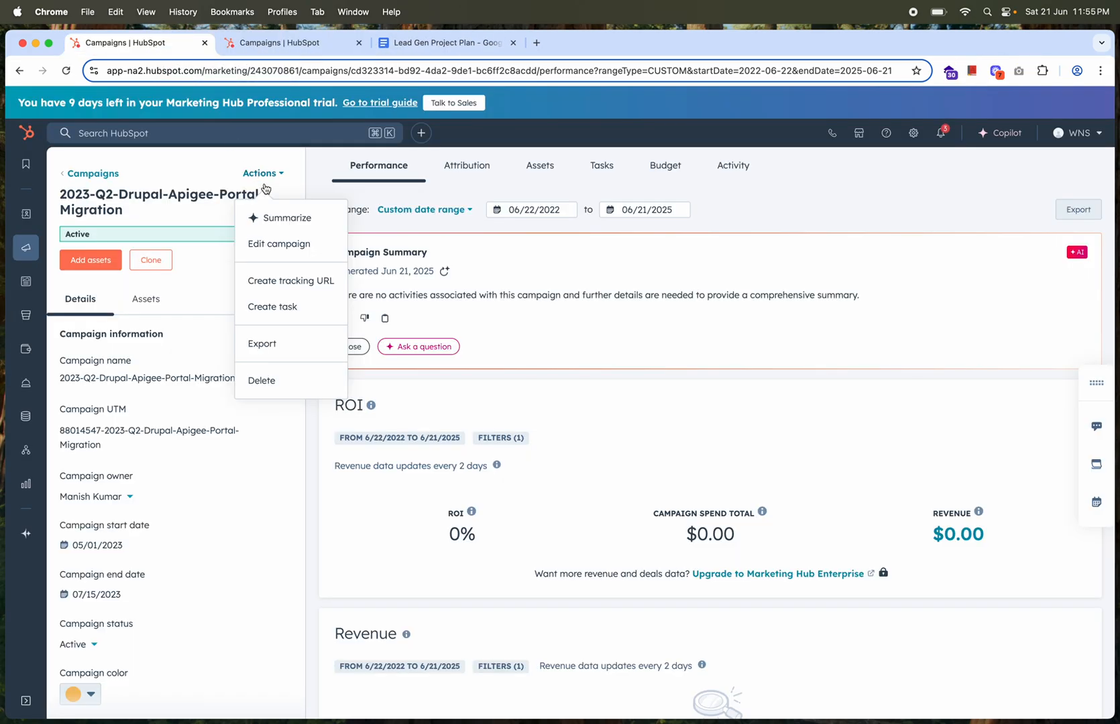
pyautogui.click(264, 283)
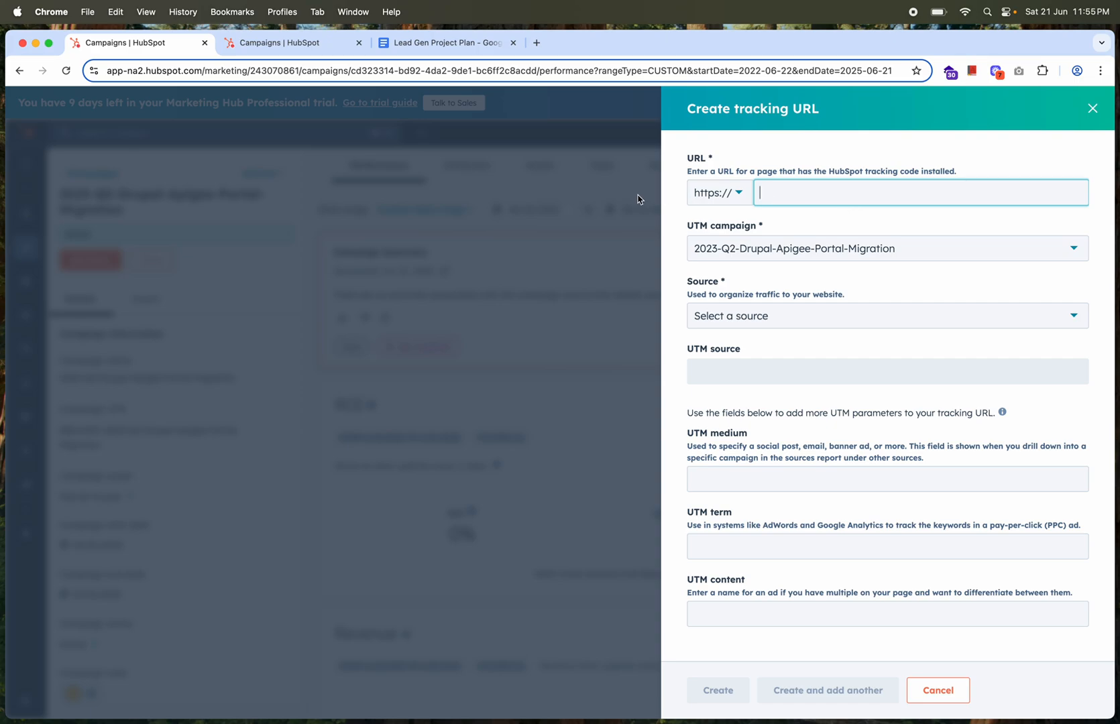
# Open the live 2023-drupal-project landing page in the duplicate tab, copy its address, and enter it as the new tracking URL's destination
pyautogui.click(305, 42)
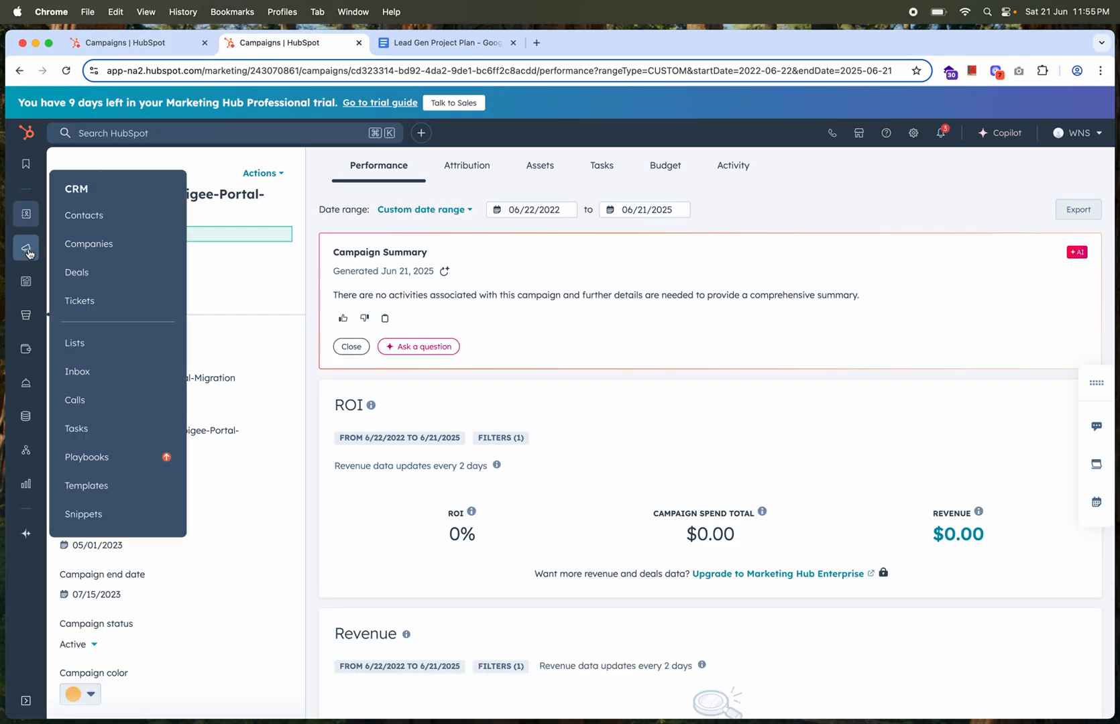
pyautogui.moveTo(25, 281)
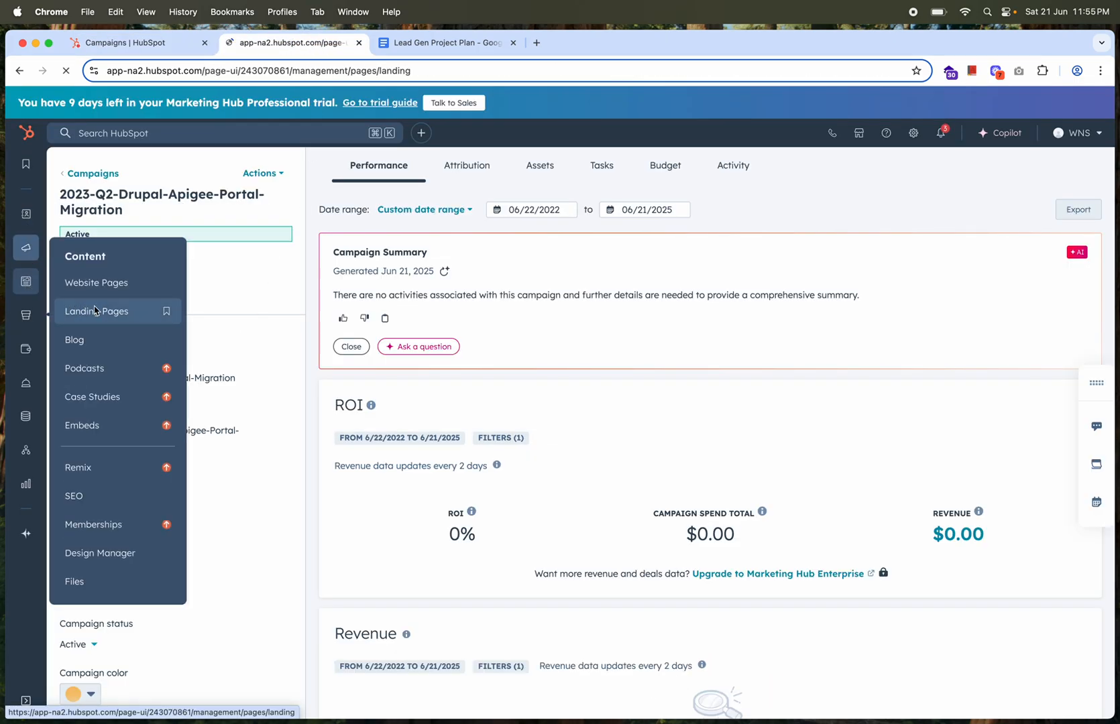
pyautogui.click(82, 310)
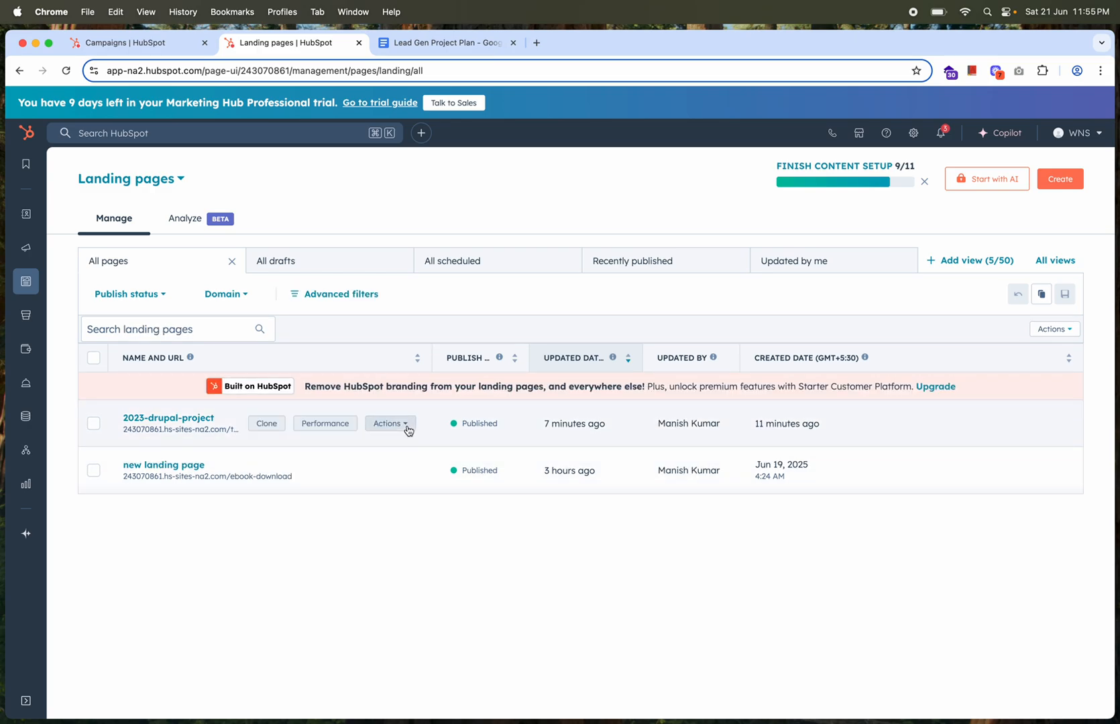
pyautogui.click(406, 425)
pyautogui.click(387, 119)
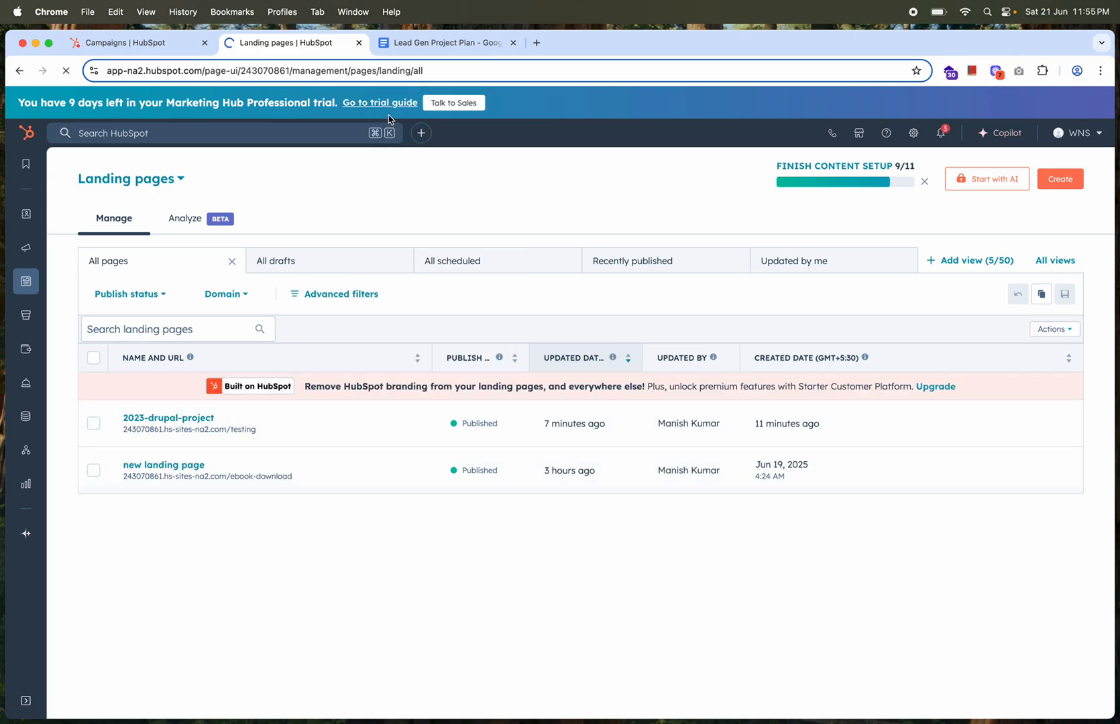
pyautogui.click(316, 70)
pyautogui.press('super+c')
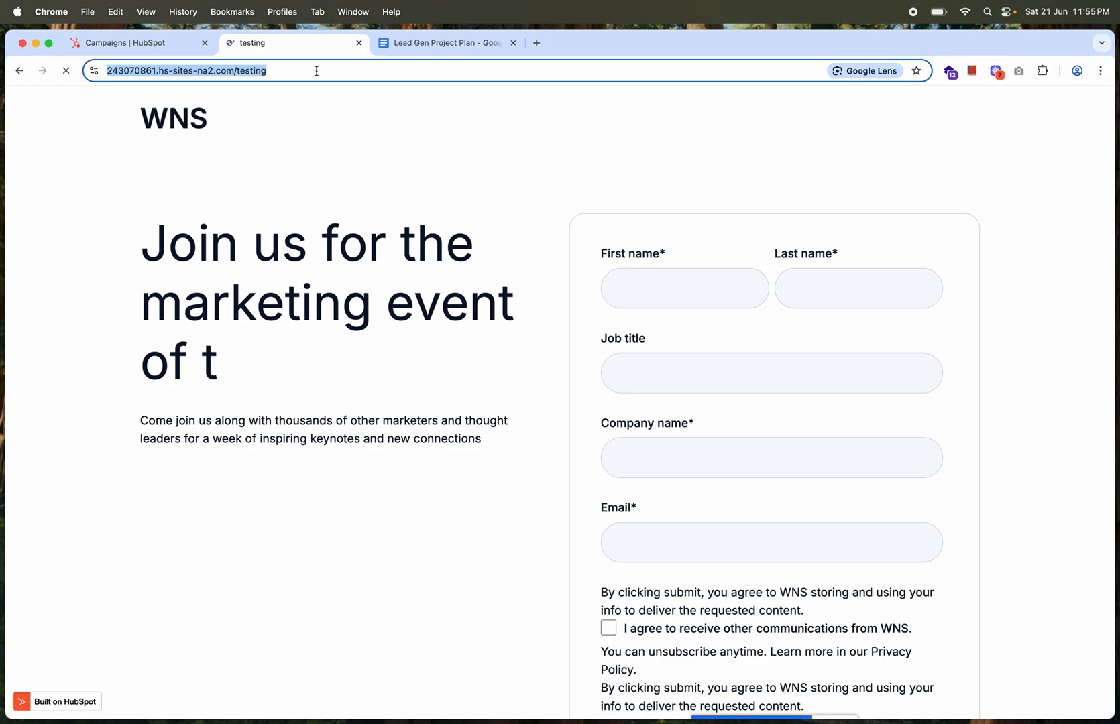
pyautogui.click(155, 45)
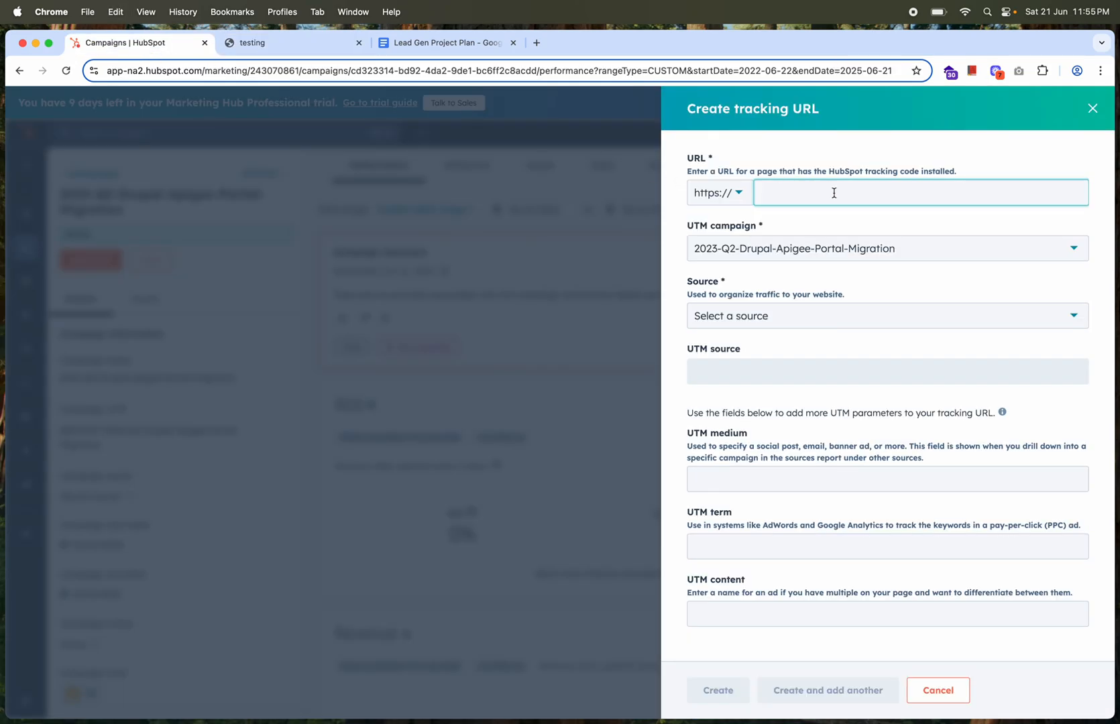
pyautogui.press('super+v')
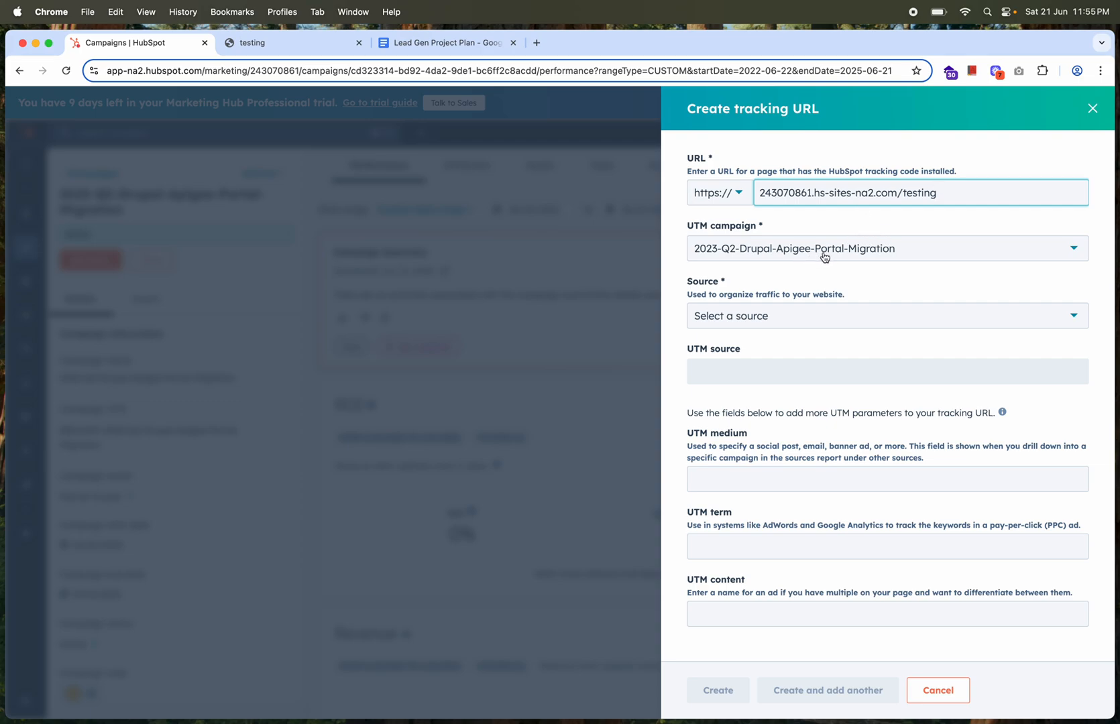
# Set the tracking URL's source to Paid search and its UTM medium to linkedin
pyautogui.click(779, 322)
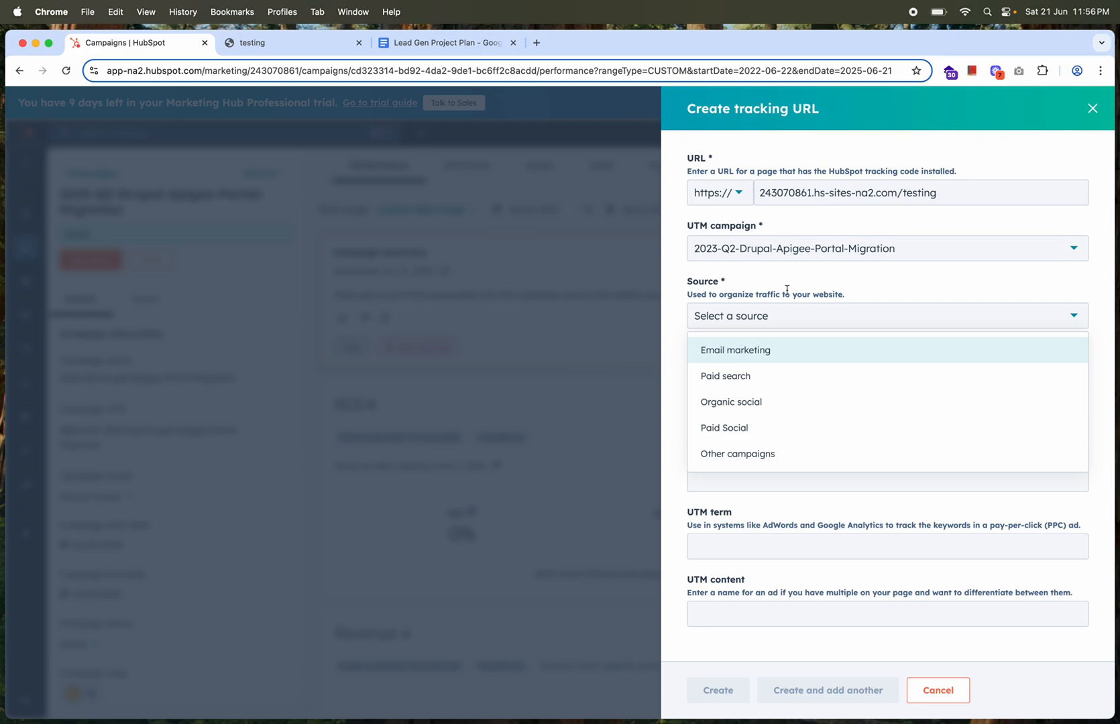
pyautogui.click(731, 375)
pyautogui.scroll(-1, 733, 384)
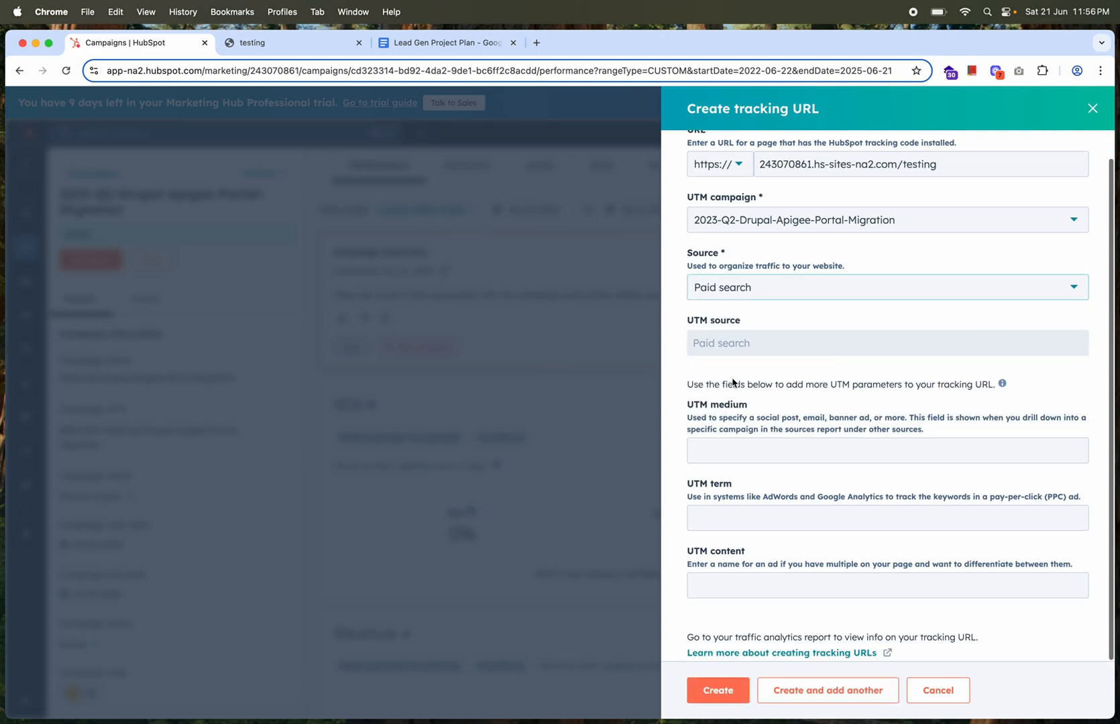
pyautogui.click(730, 456)
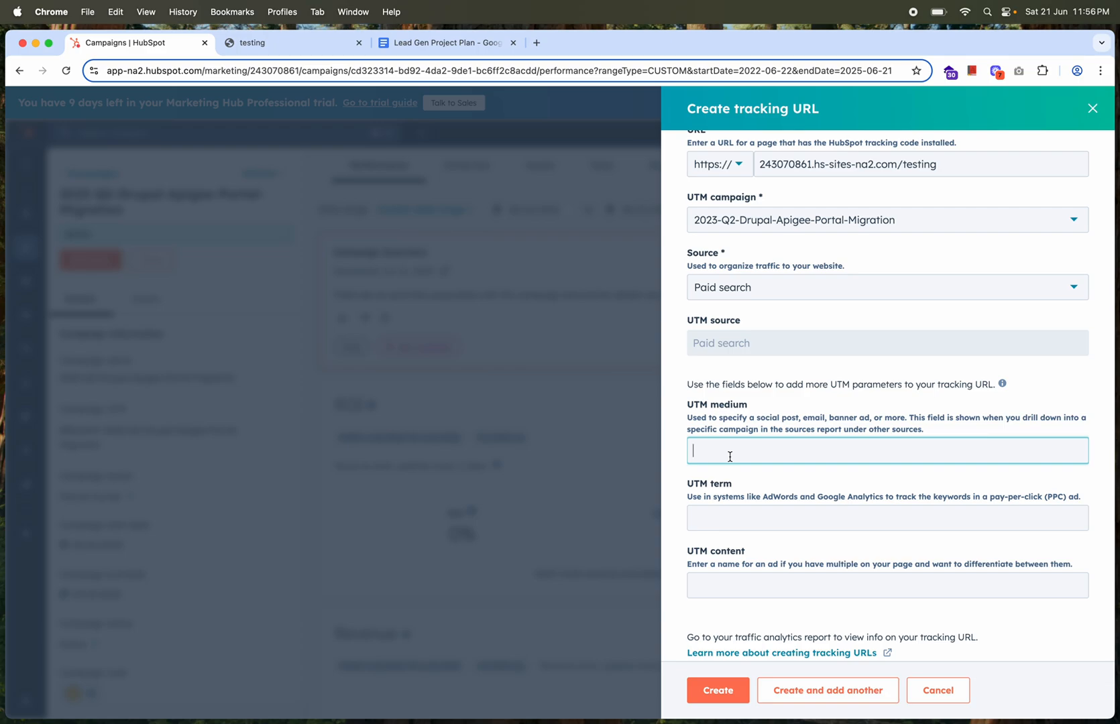
pyautogui.write('linkedin')
# Enter paid as the UTM term and drupal-project as the UTM content, and create the tracking URL
pyautogui.click(748, 520)
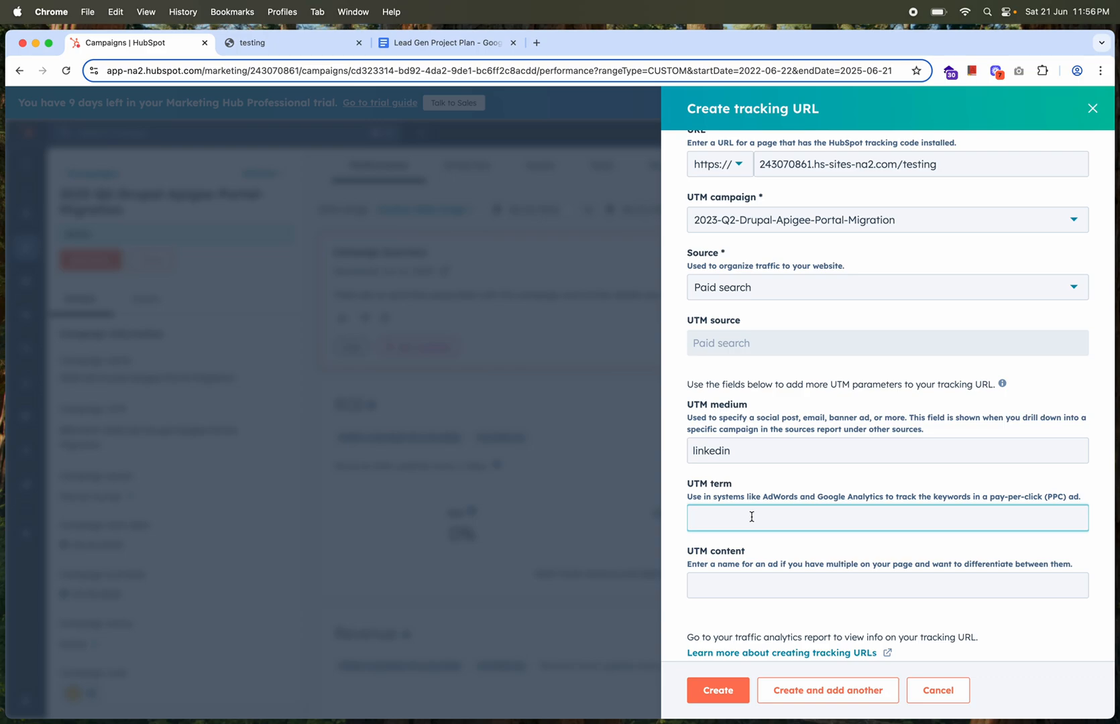
pyautogui.write('paid')
pyautogui.click(760, 584)
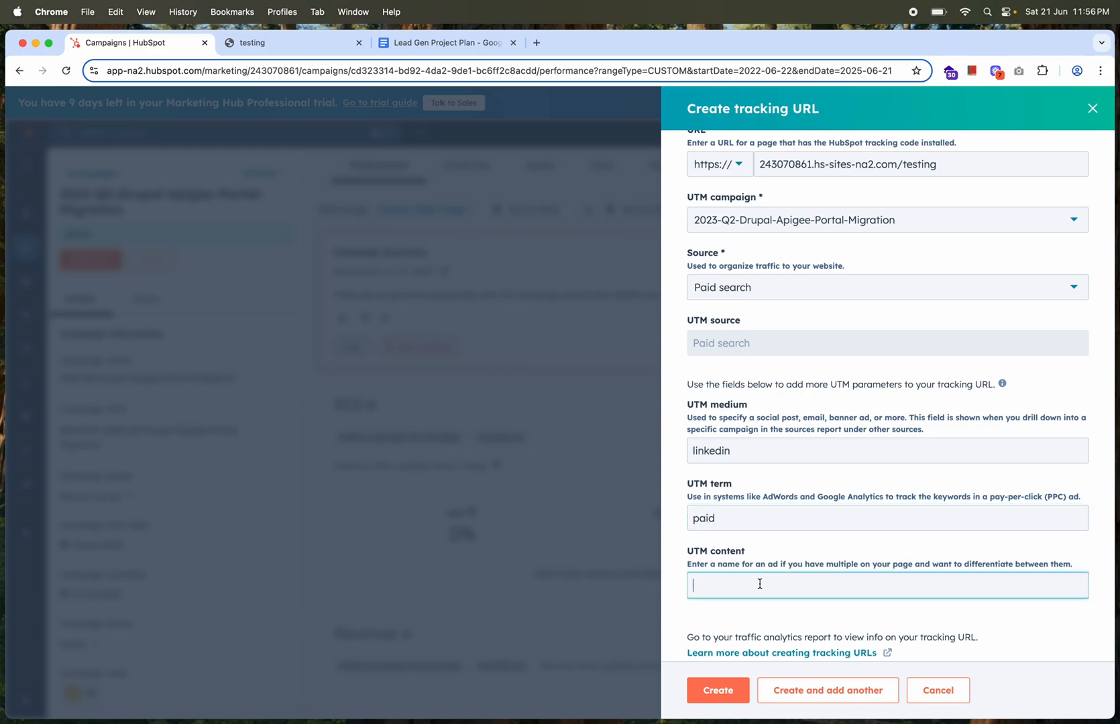
pyautogui.write('drupal-project')
pyautogui.scroll(1, 815, 443)
pyautogui.click(725, 696)
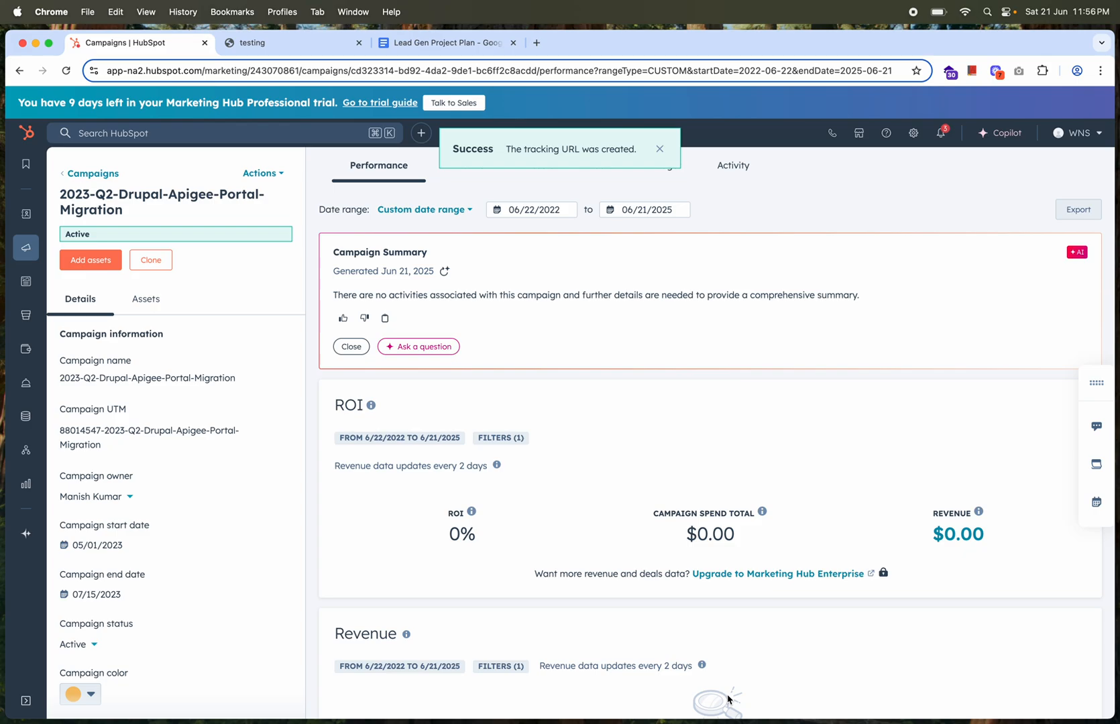
# View the campaign's tracking URLs and copy the short URL of the entry with the linkedin medium
pyautogui.scroll(-20, 669, 486)
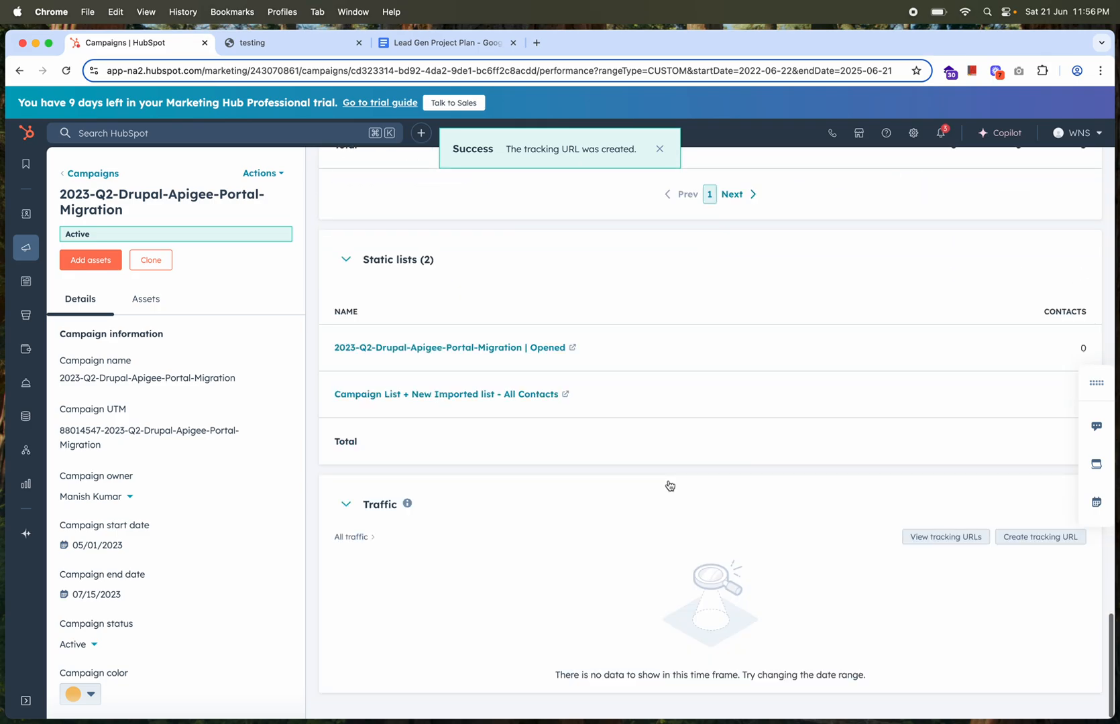
pyautogui.click(941, 537)
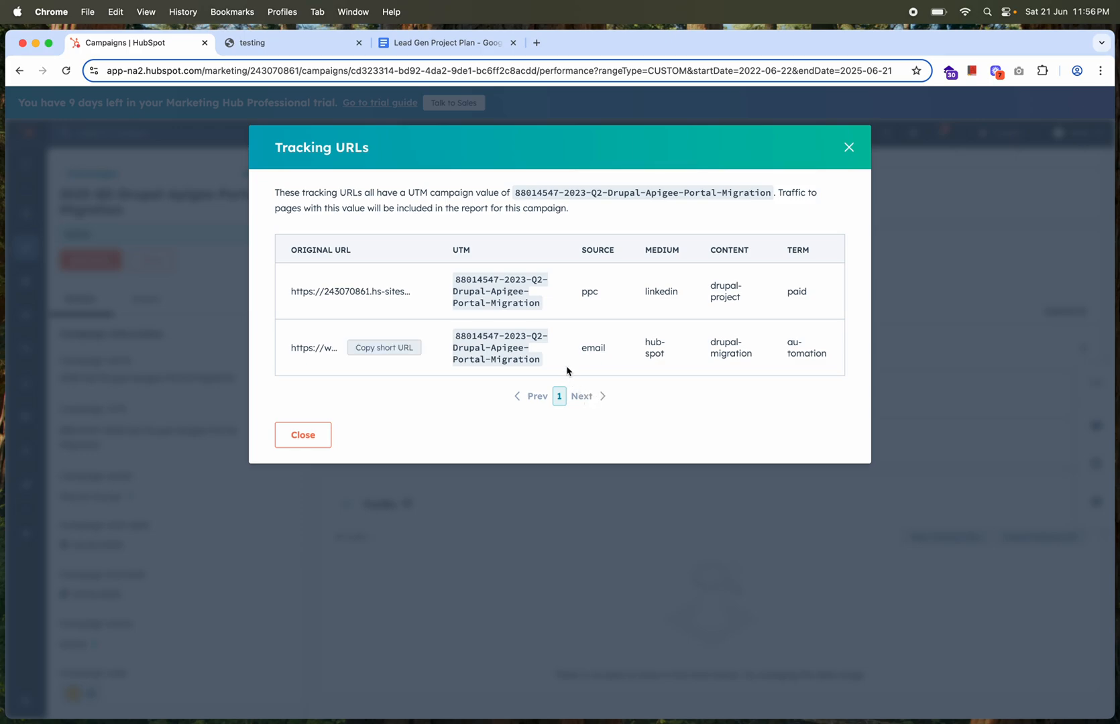
pyautogui.click(371, 295)
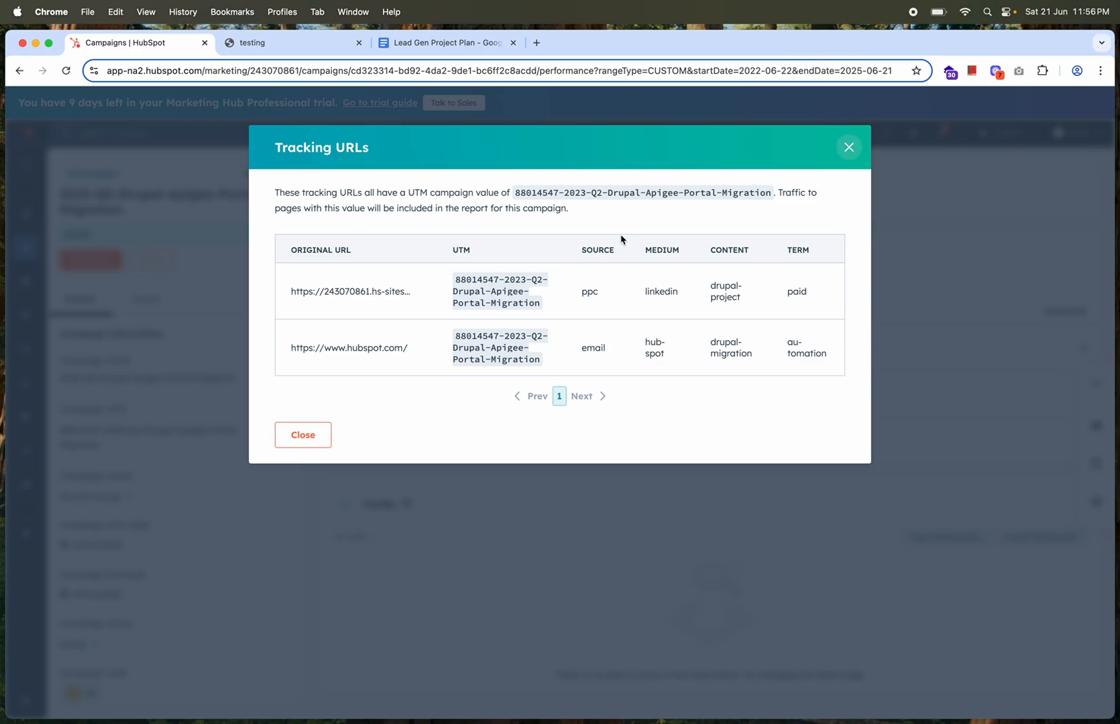
# Close the campaign's tracking URLs list and open the marketing emails overview
pyautogui.moveTo(388, 299)
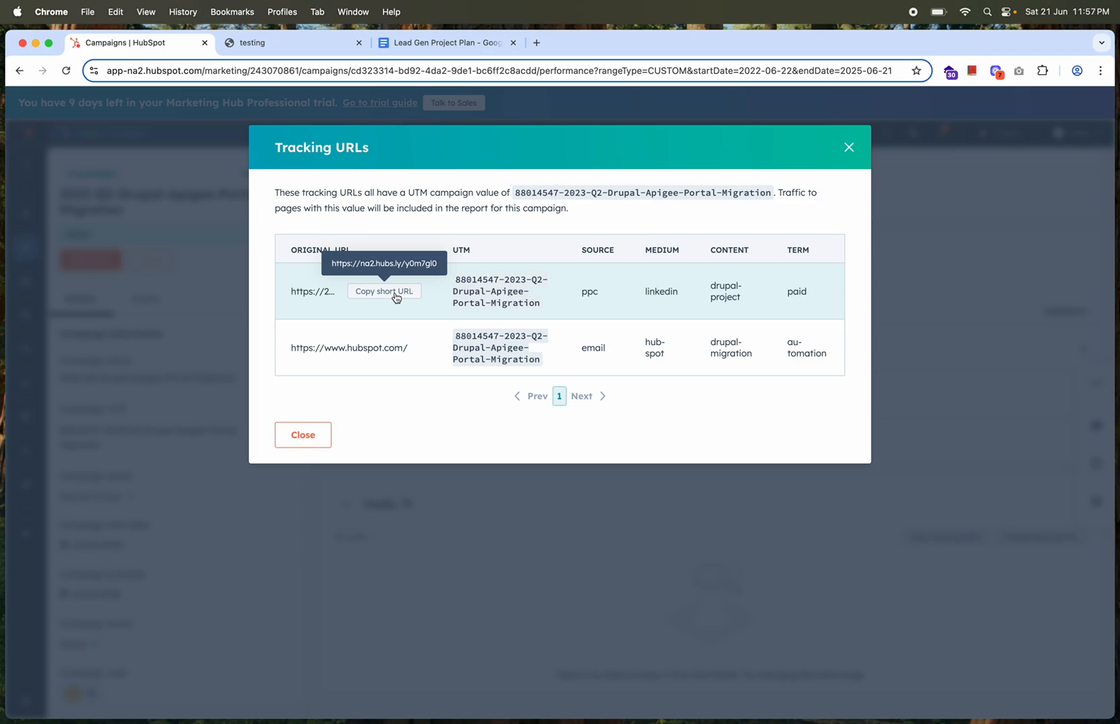
pyautogui.click(848, 146)
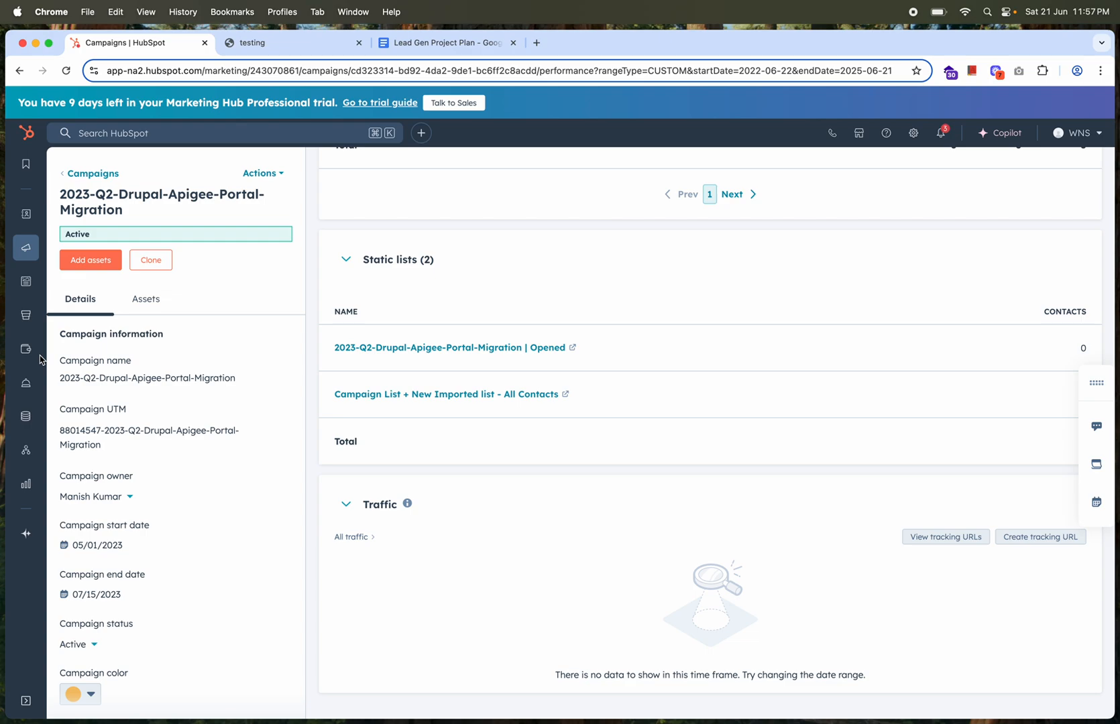
pyautogui.moveTo(25, 216)
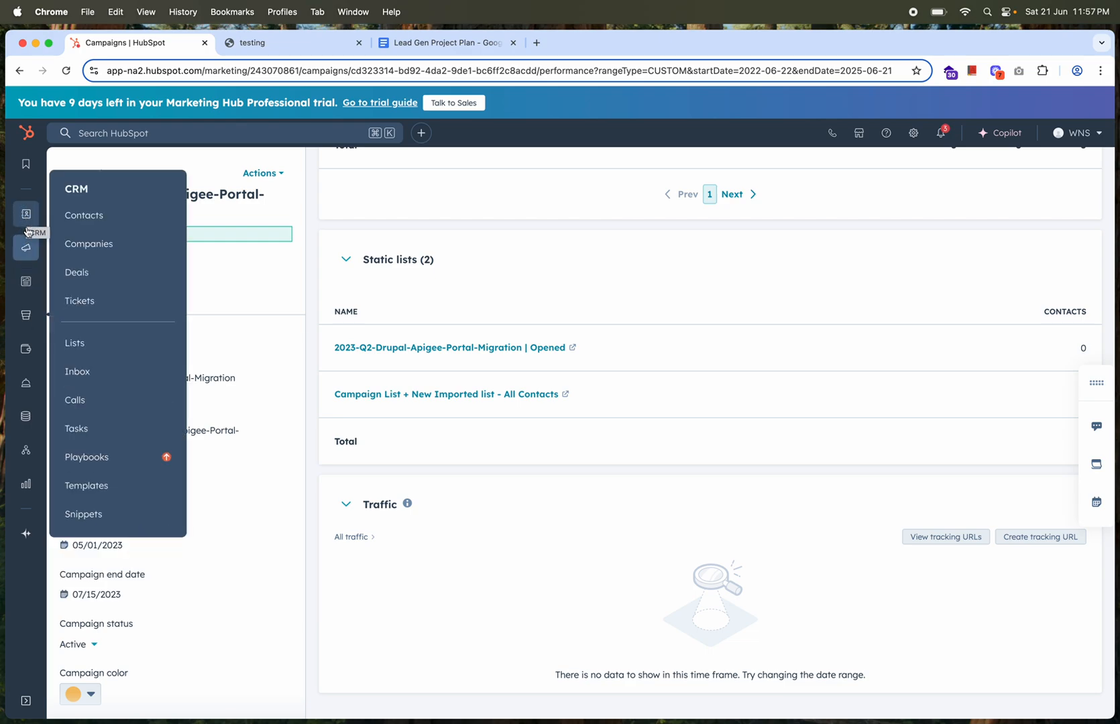
pyautogui.moveTo(25, 250)
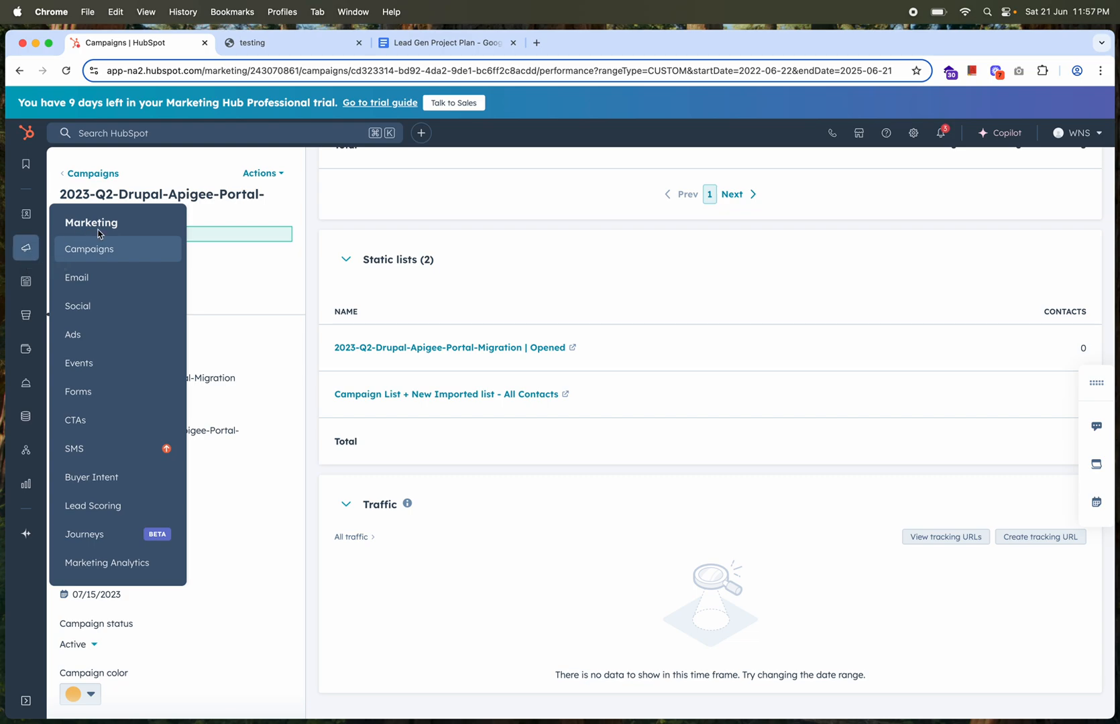
pyautogui.click(84, 278)
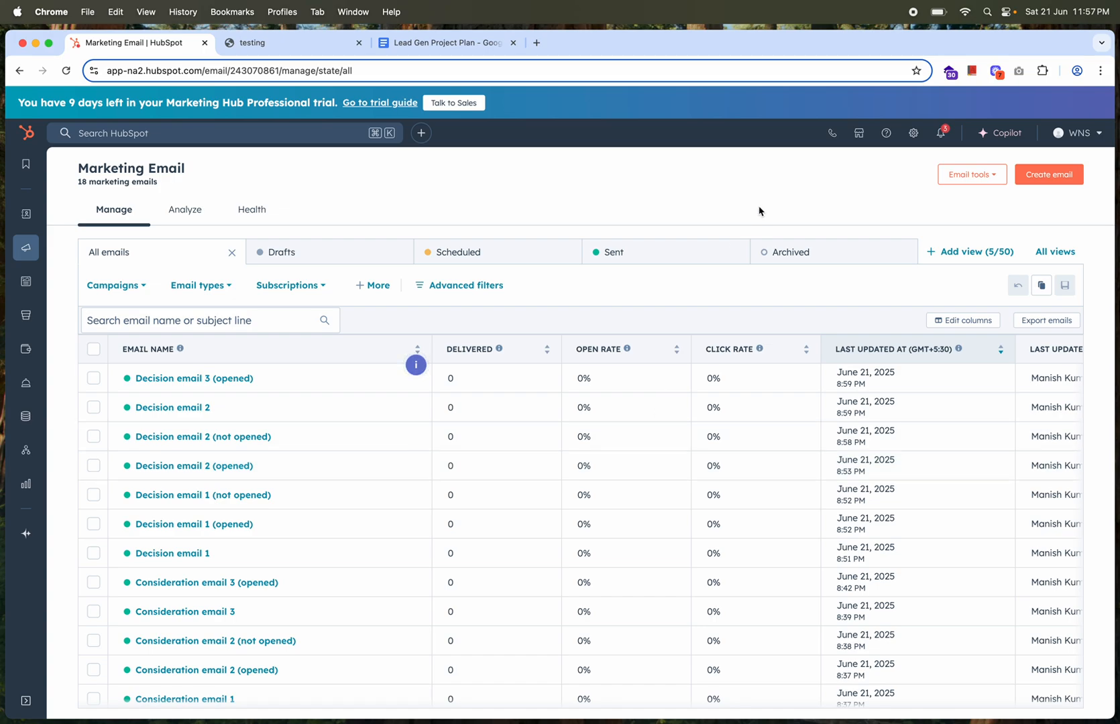
# Create an automated marketing email from the Announcement drag-and-drop template
pyautogui.click(1052, 176)
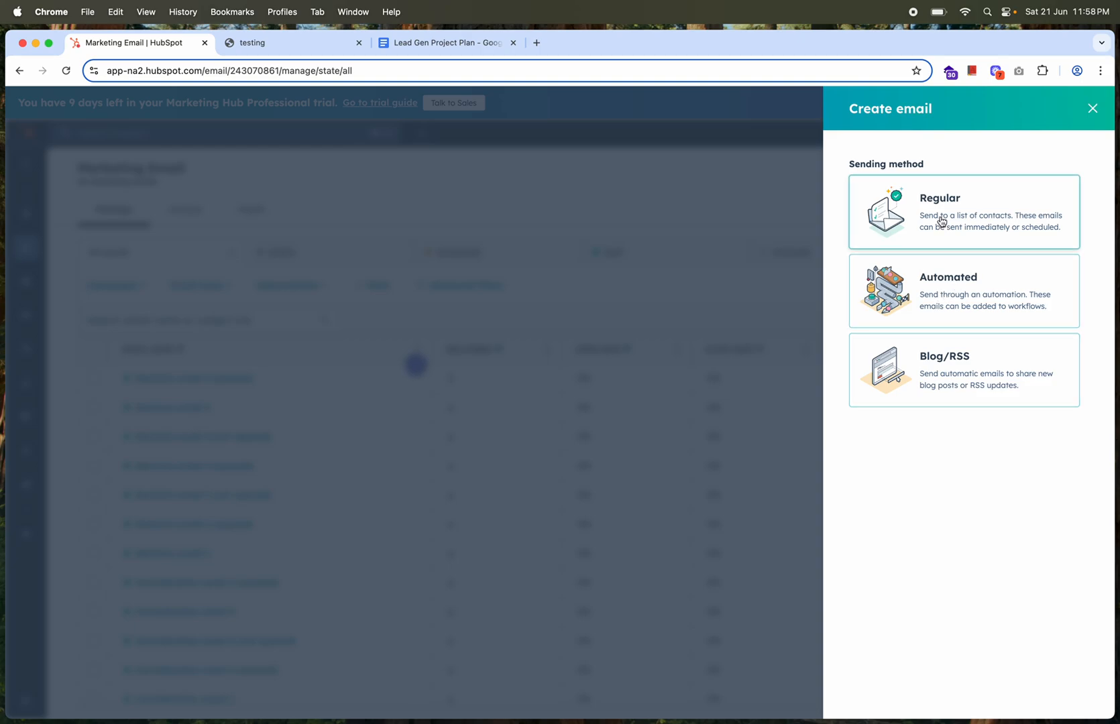
pyautogui.click(937, 292)
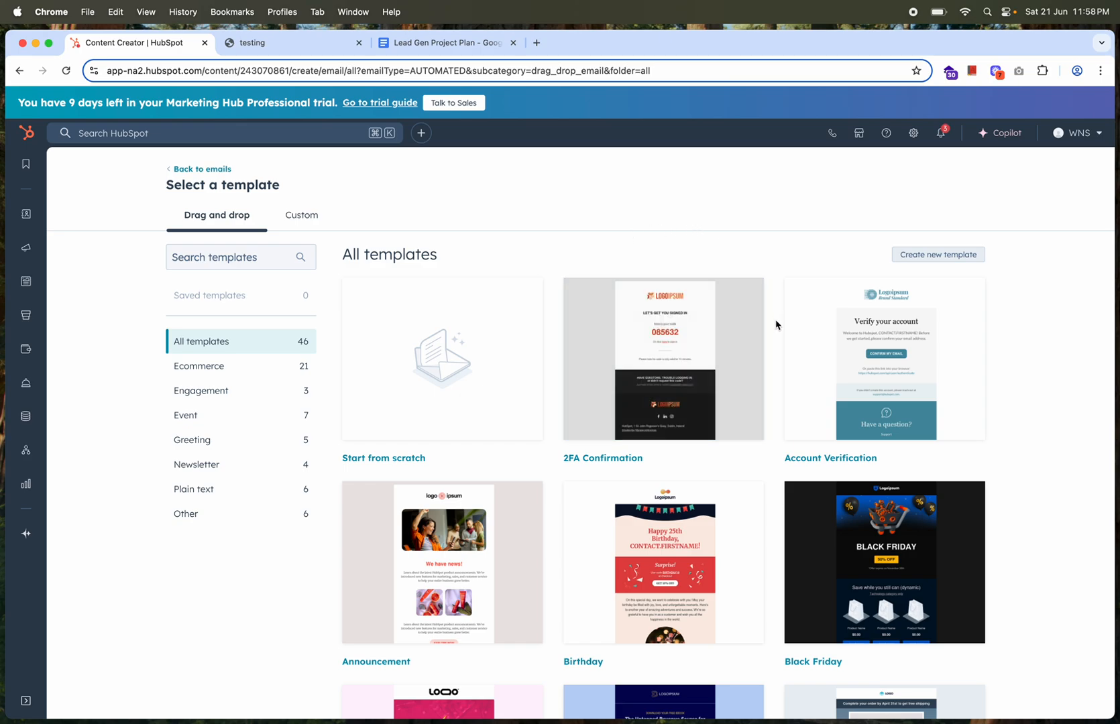
pyautogui.scroll(-3, 775, 325)
pyautogui.scroll(3, 775, 325)
pyautogui.moveTo(405, 404)
pyautogui.scroll(-2, 775, 394)
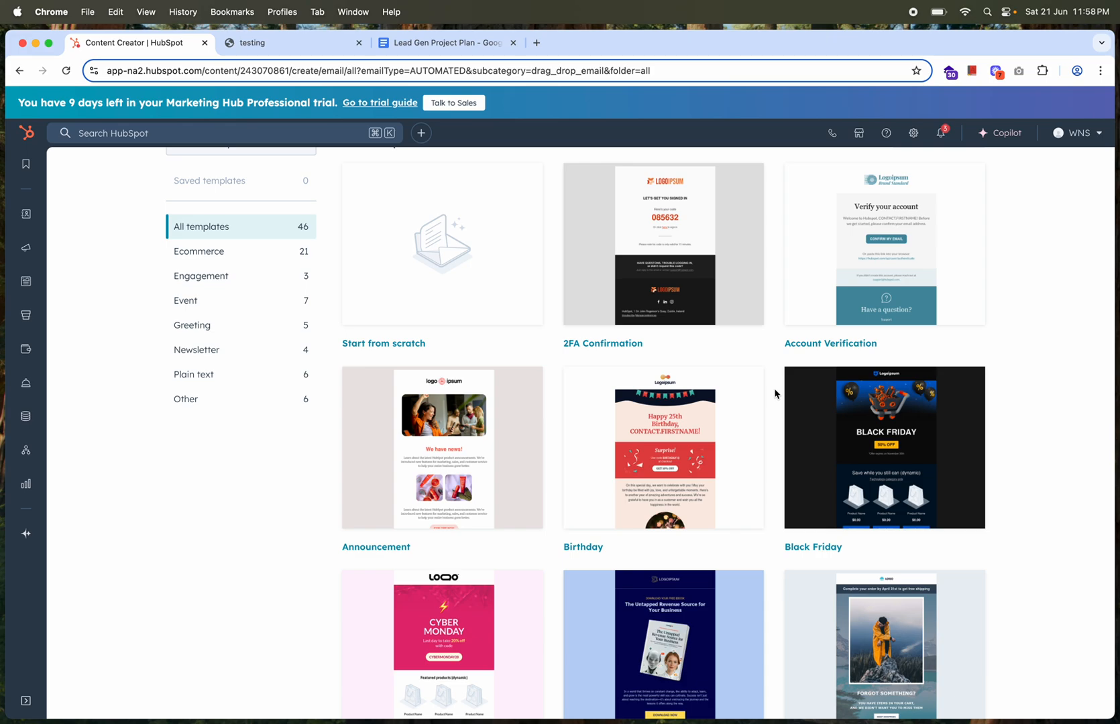
pyautogui.scroll(-1, 775, 394)
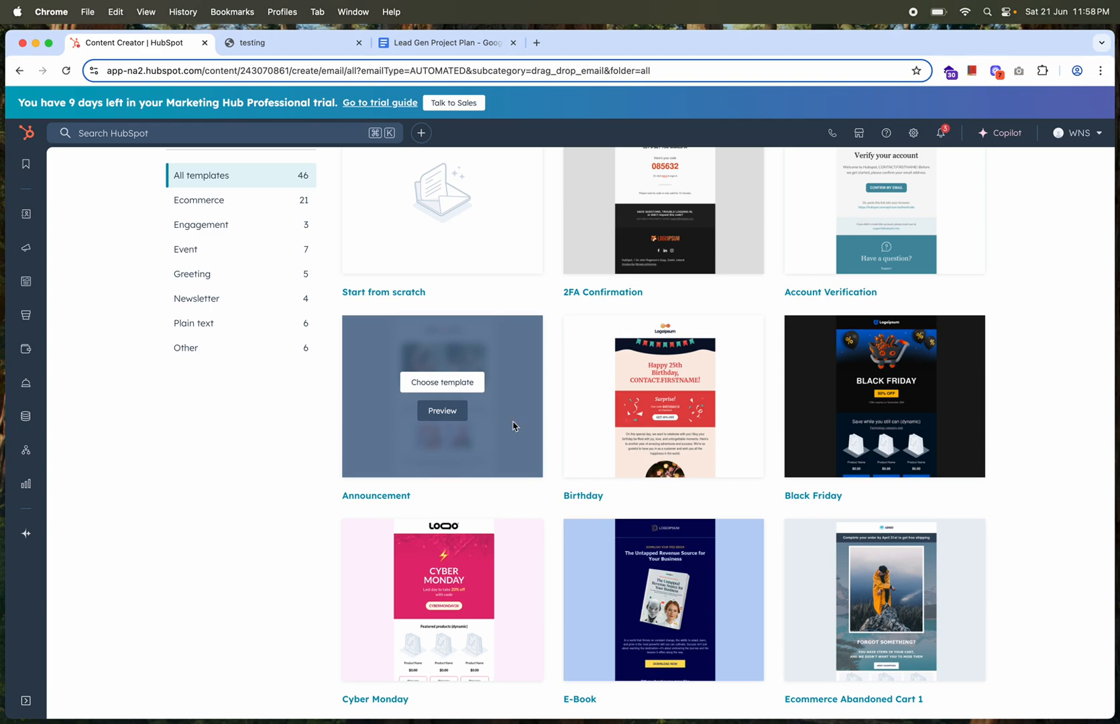
pyautogui.click(442, 382)
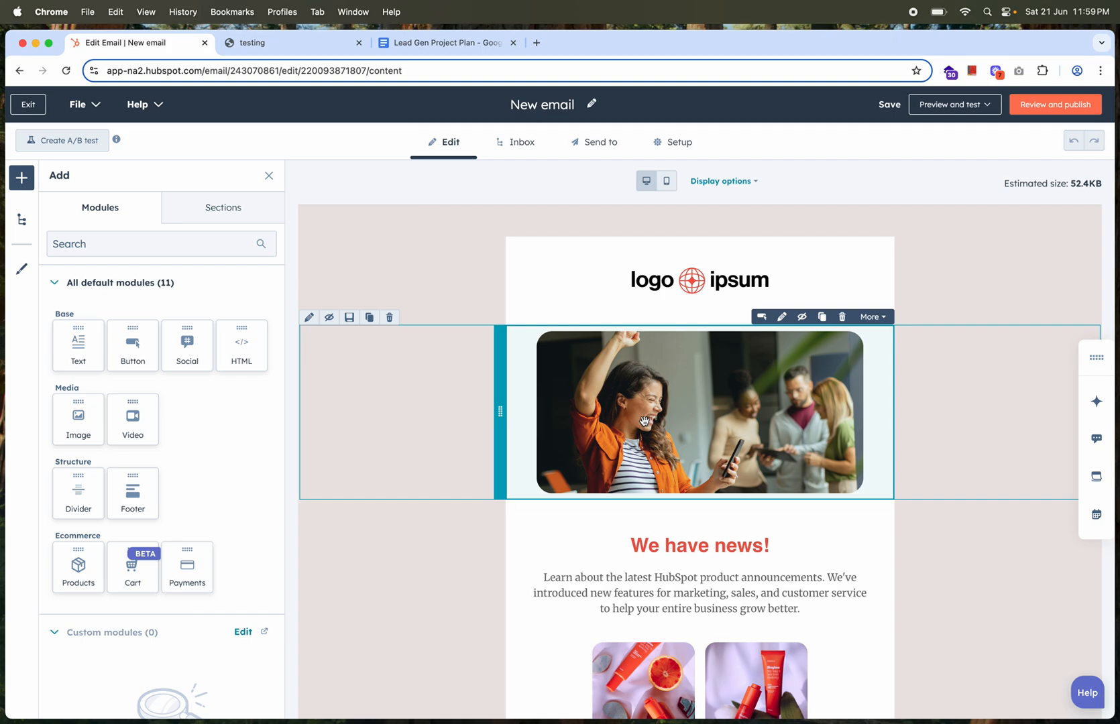
# Inspect the main banner image's settings and the email's contents outline, and return to the module list
pyautogui.click(623, 400)
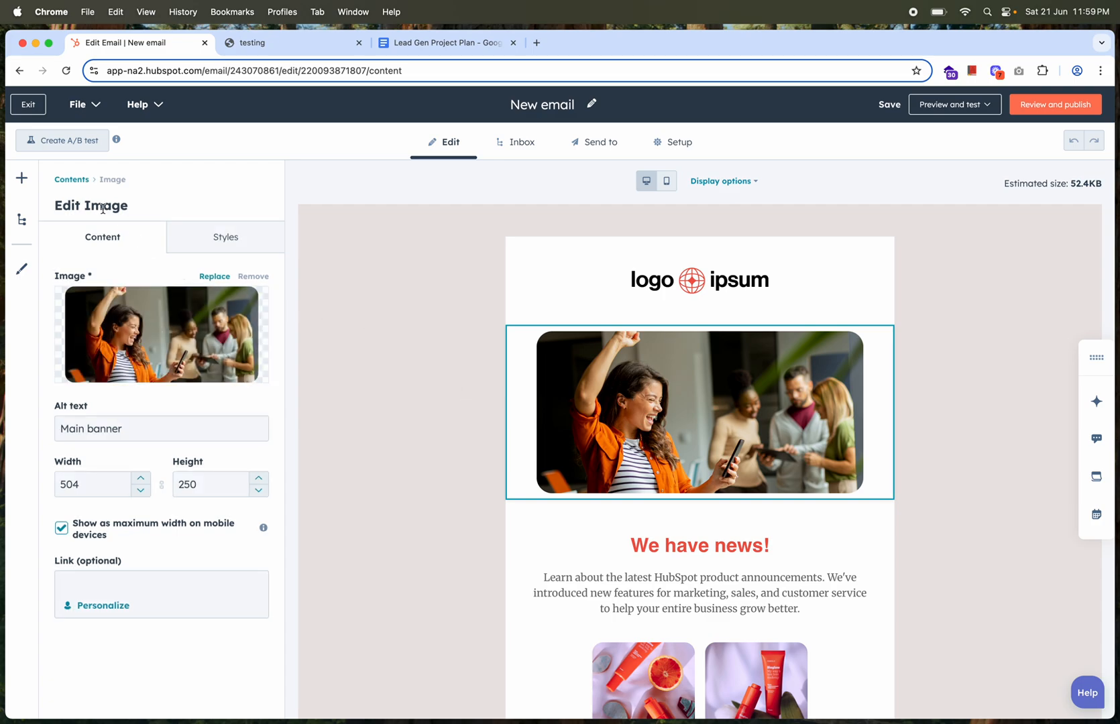
pyautogui.click(72, 179)
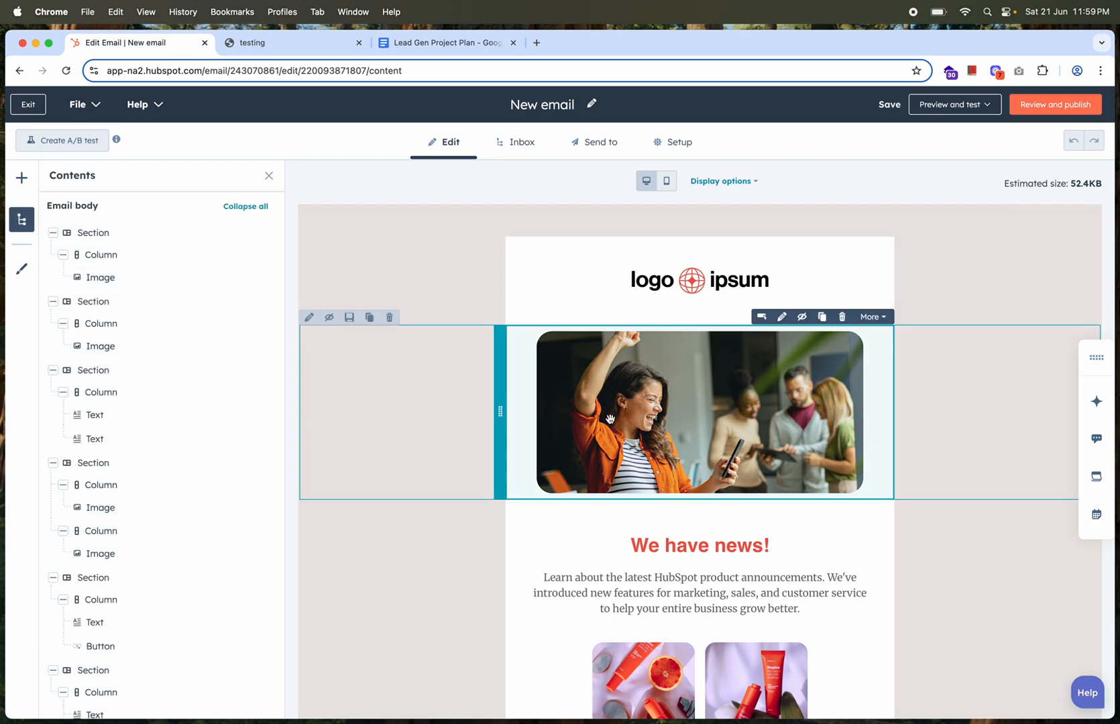
pyautogui.click(31, 182)
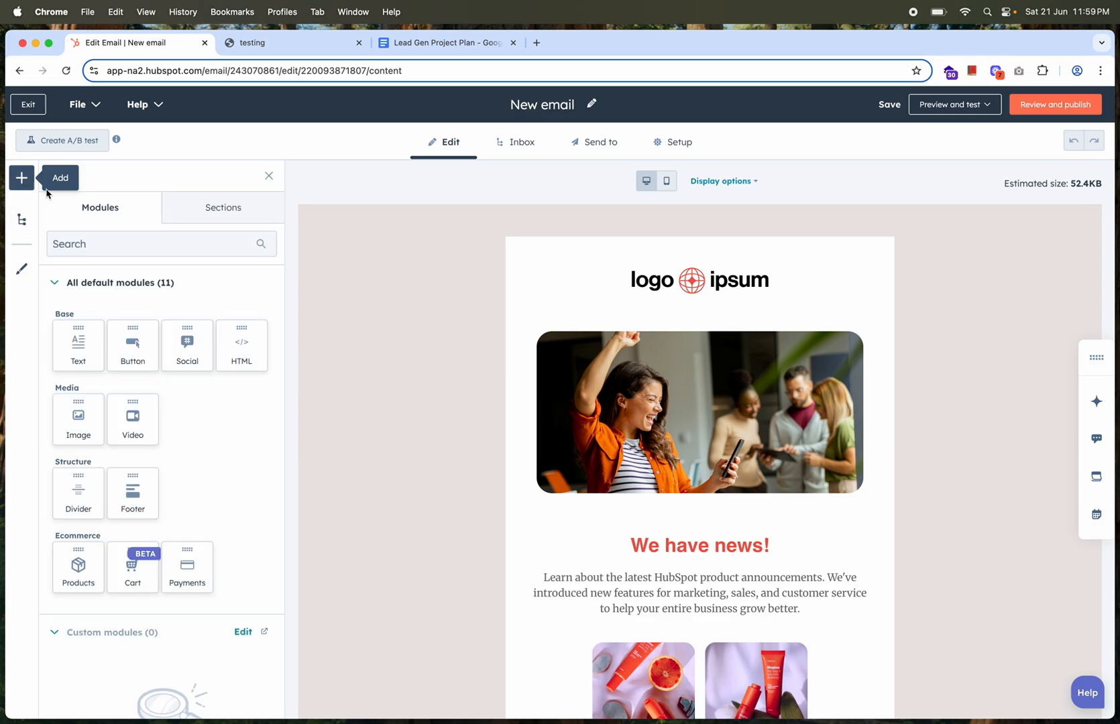
# Try an image module above the main banner, without selecting a picture, and delete it
pyautogui.moveTo(81, 428); pyautogui.dragTo(618, 330)
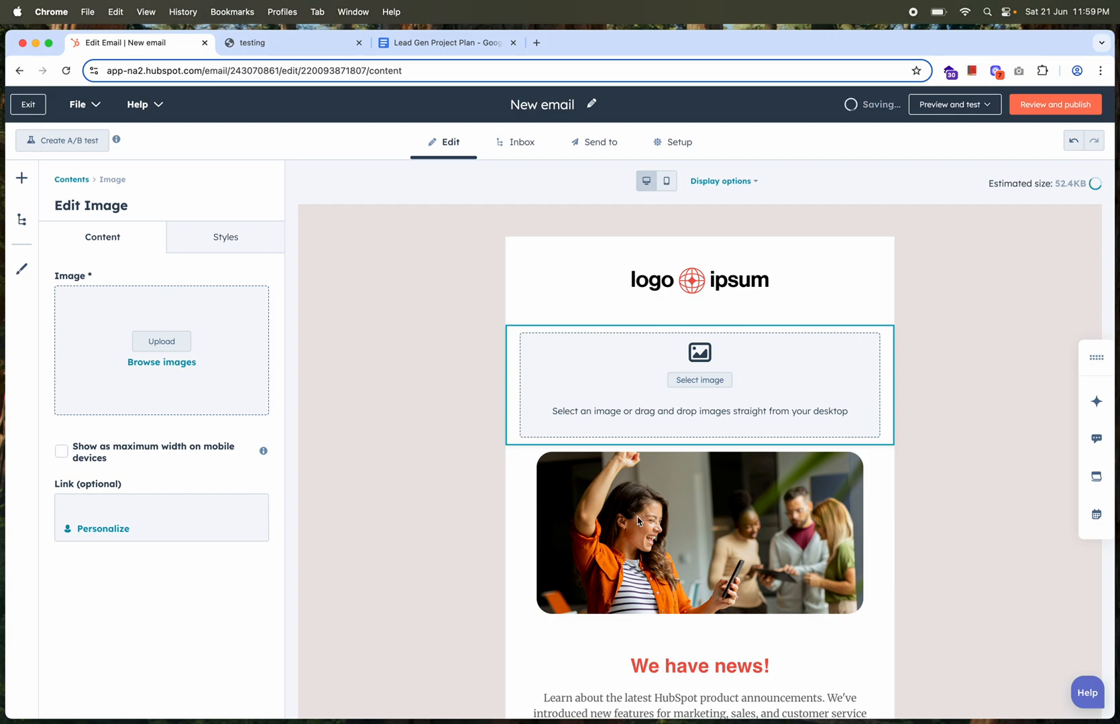
pyautogui.click(702, 383)
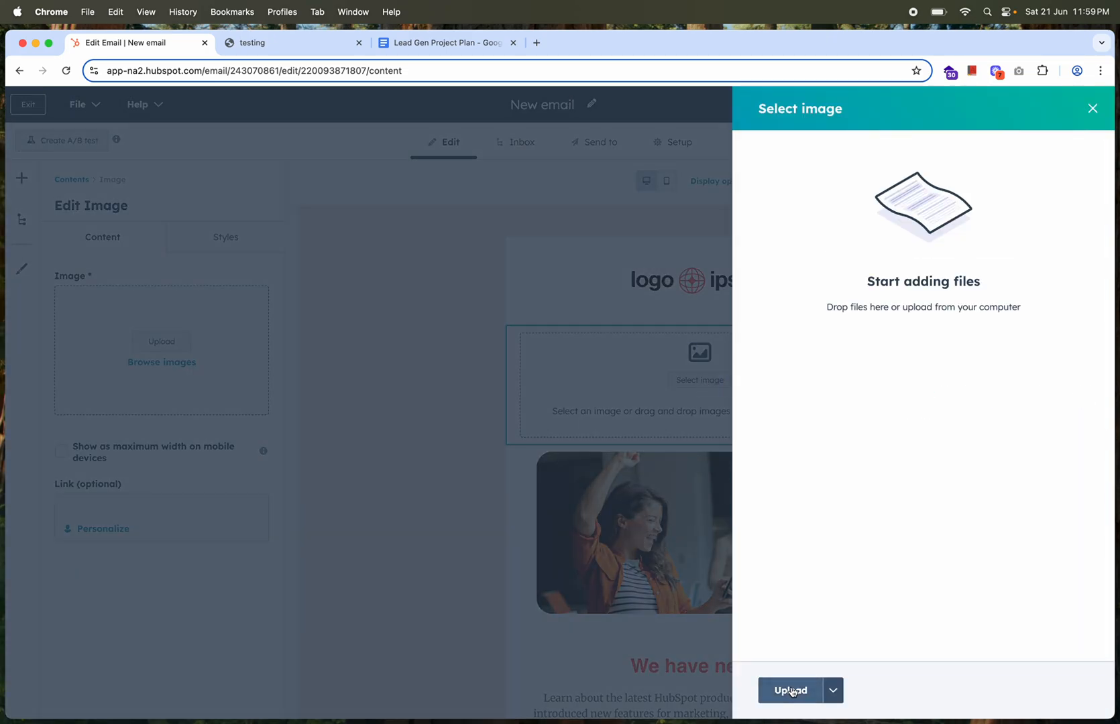
pyautogui.click(1092, 108)
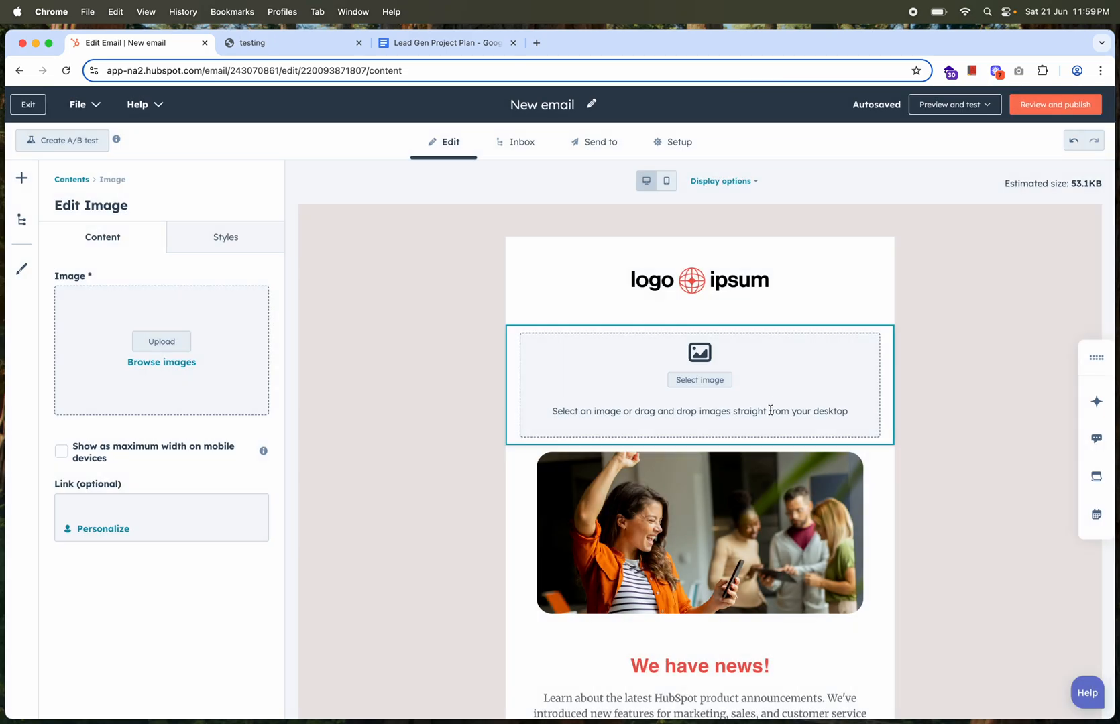
pyautogui.click(967, 409)
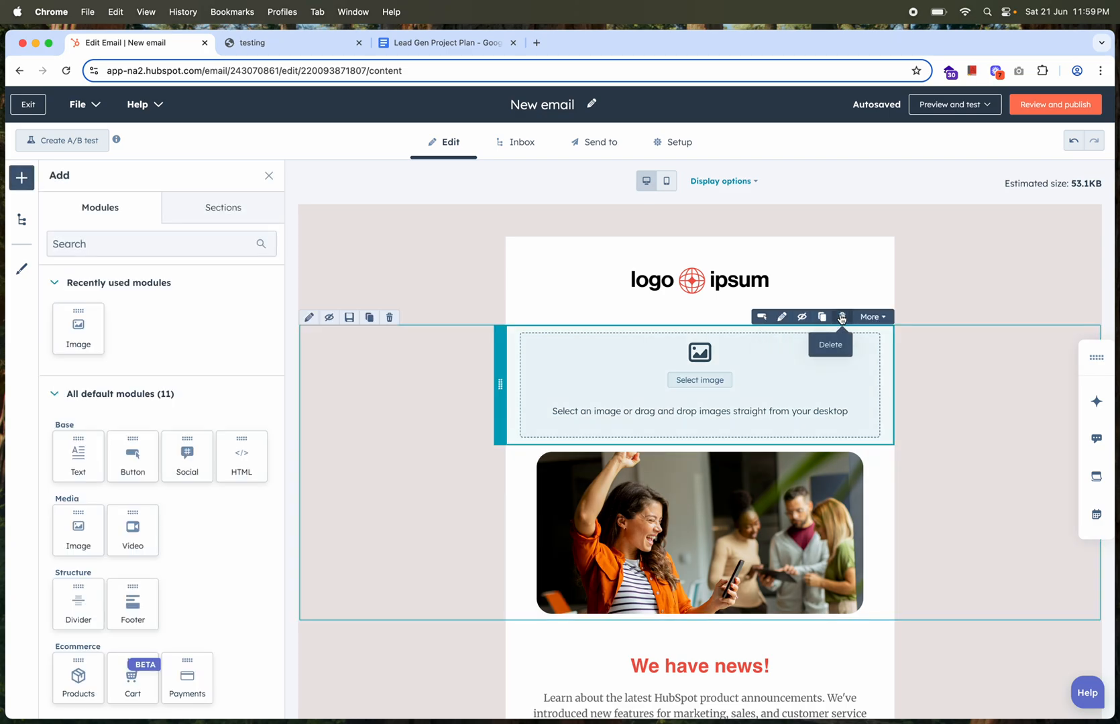
pyautogui.click(842, 318)
# Try a video module directly below the main banner and delete it
pyautogui.scroll(-1, 681, 552)
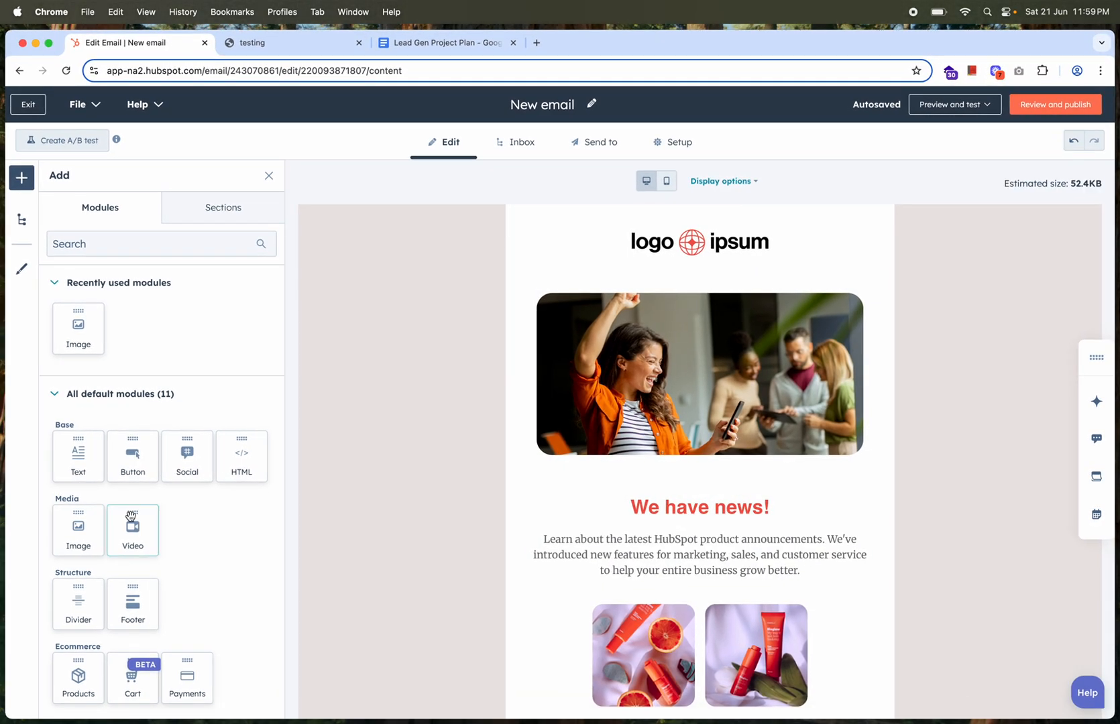
pyautogui.moveTo(134, 529); pyautogui.dragTo(694, 453)
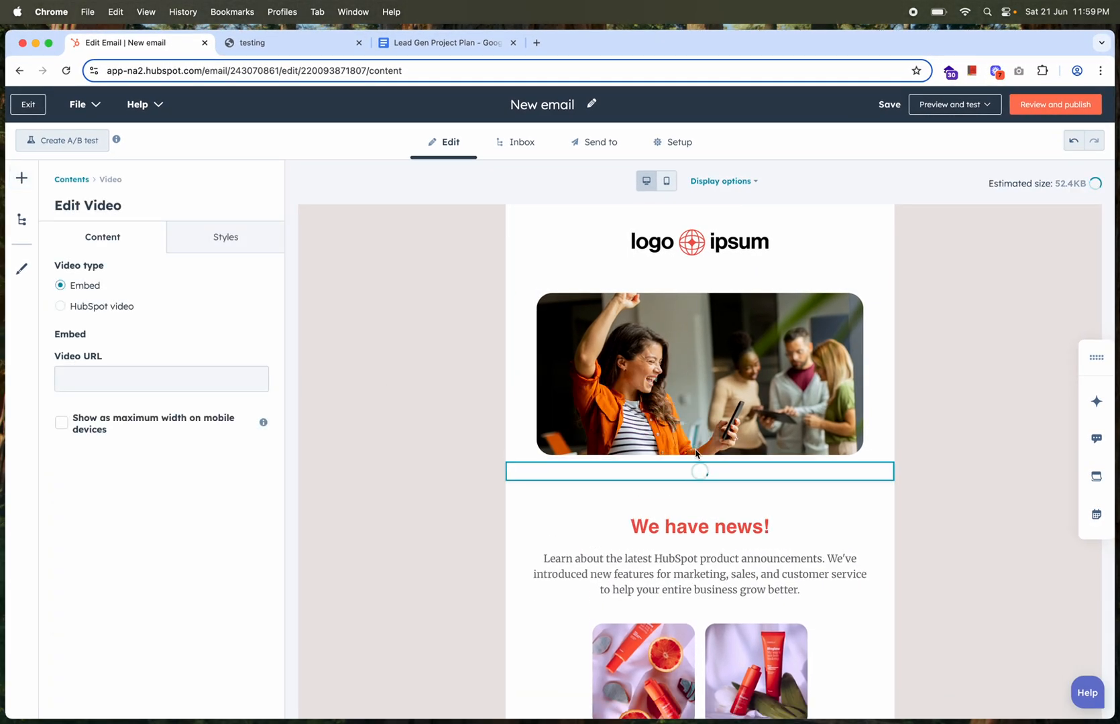
pyautogui.click(995, 528)
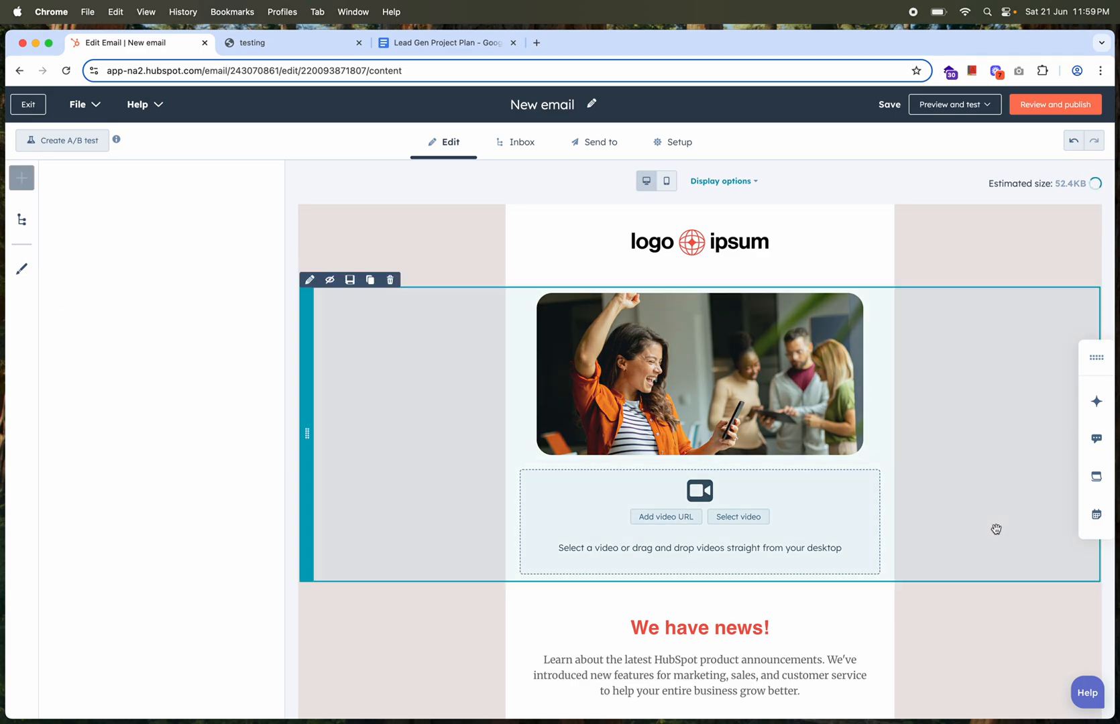
pyautogui.click(842, 455)
# Examine the available default and custom modules, the email's contents outline, and the settings of the two-column article section
pyautogui.scroll(-6, 746, 479)
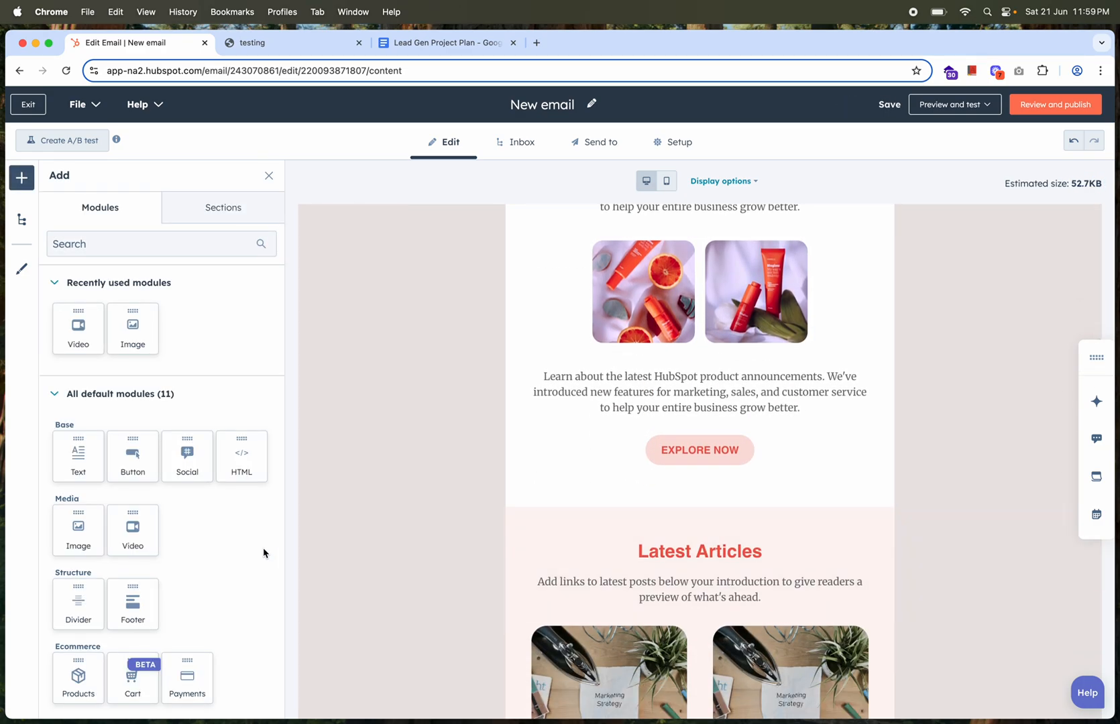
pyautogui.scroll(-4, 264, 553)
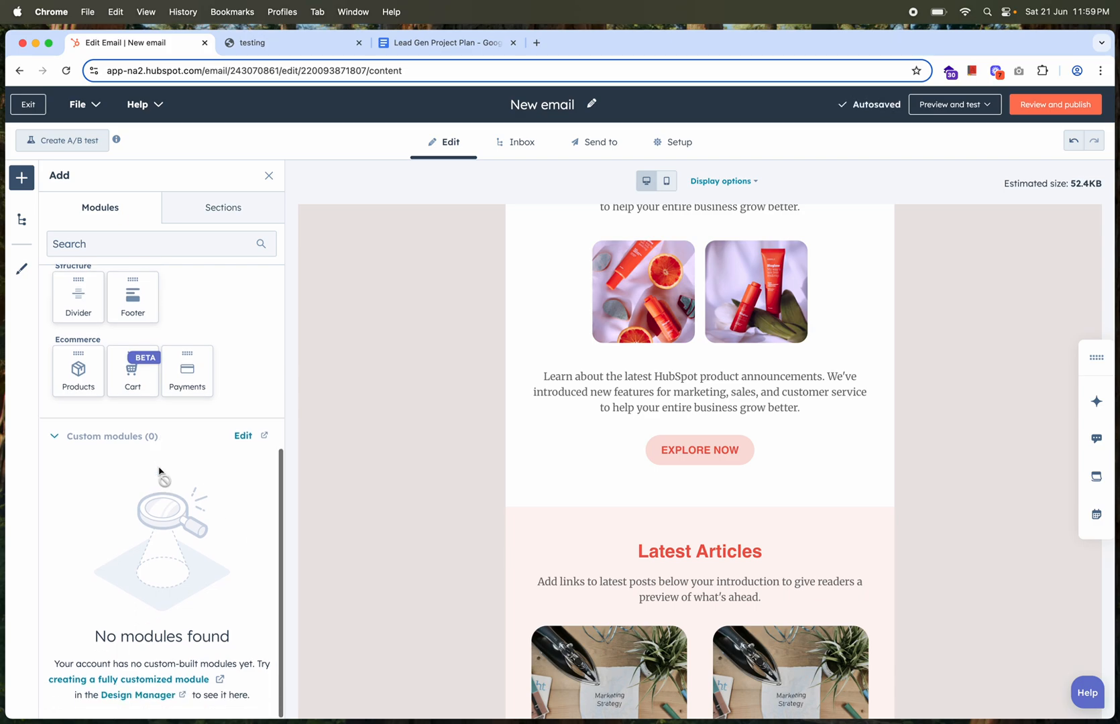
pyautogui.scroll(4, 159, 471)
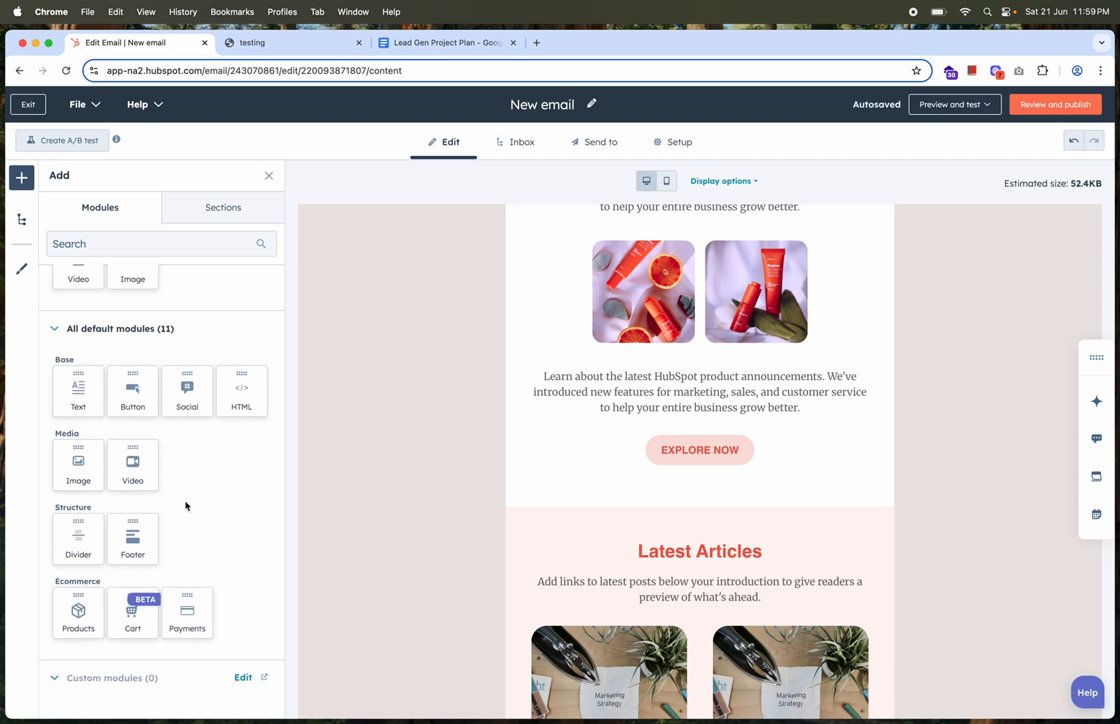
pyautogui.click(21, 218)
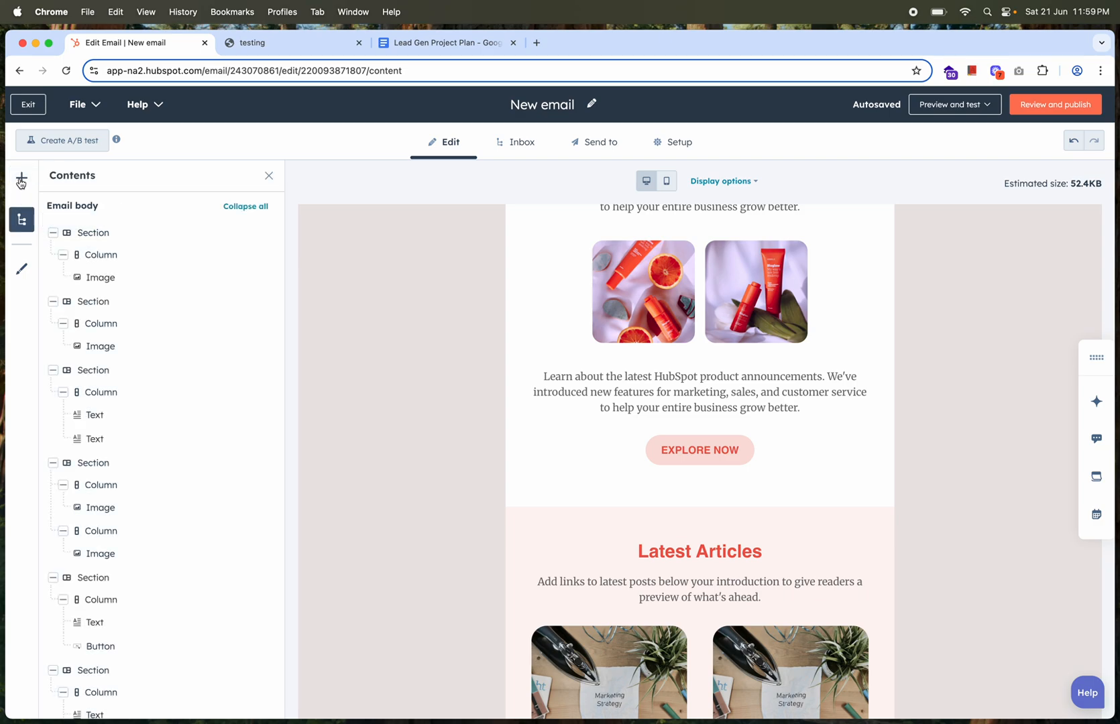
pyautogui.click(22, 177)
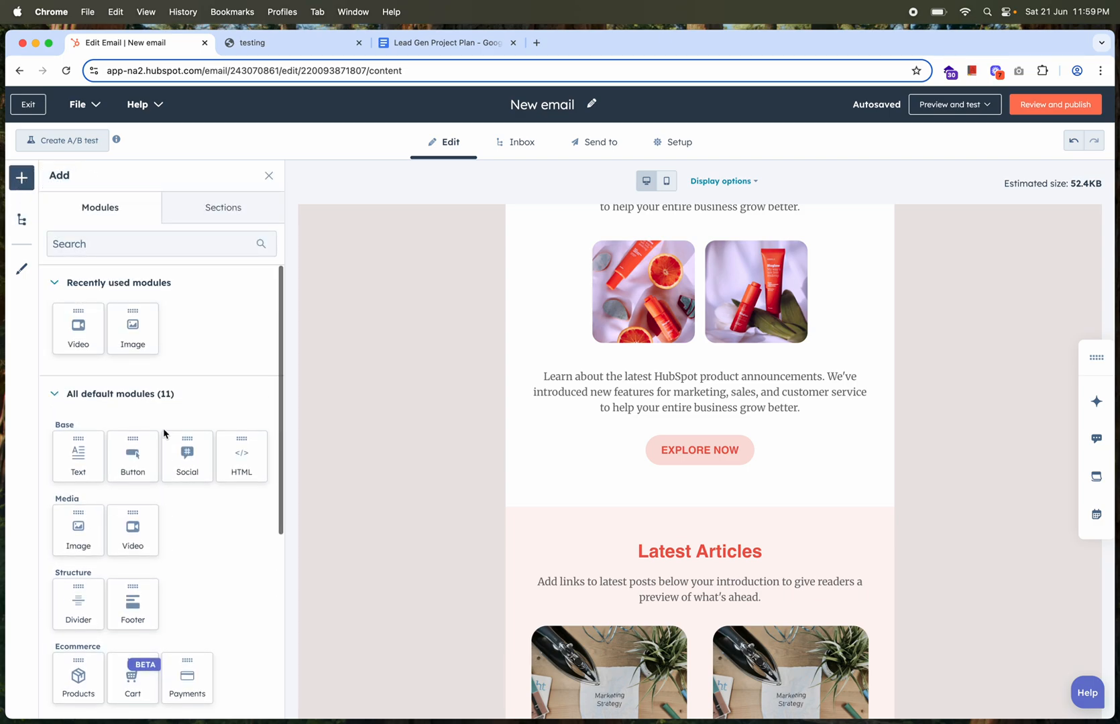
pyautogui.click(74, 288)
pyautogui.click(75, 284)
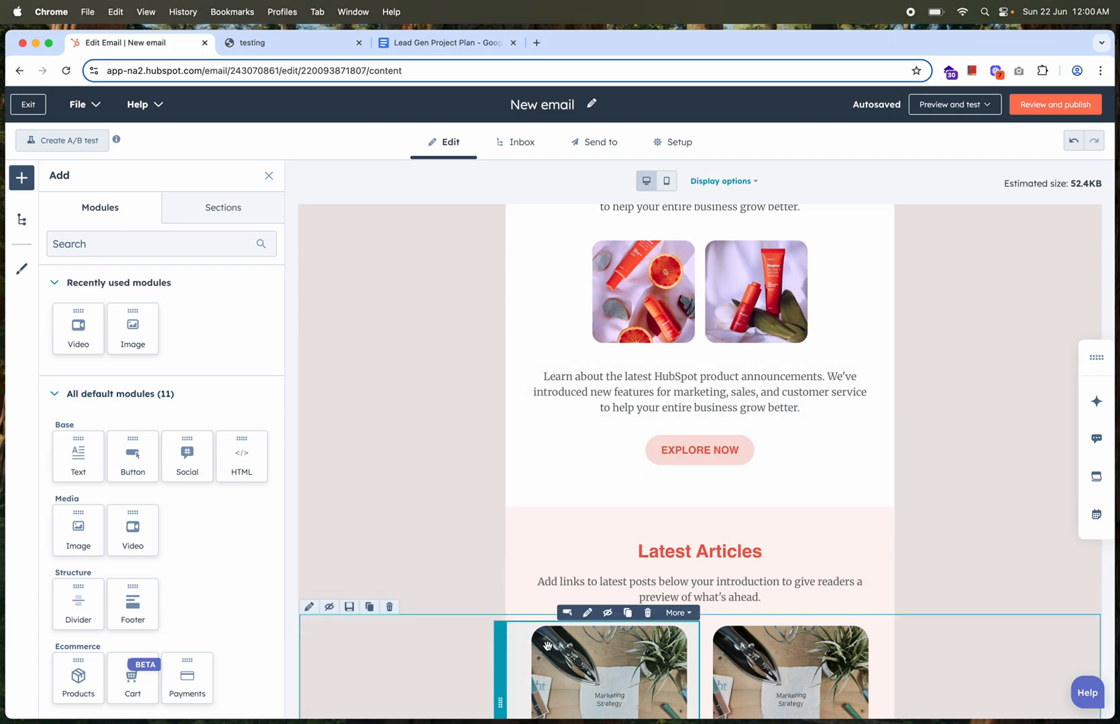
pyautogui.click(481, 649)
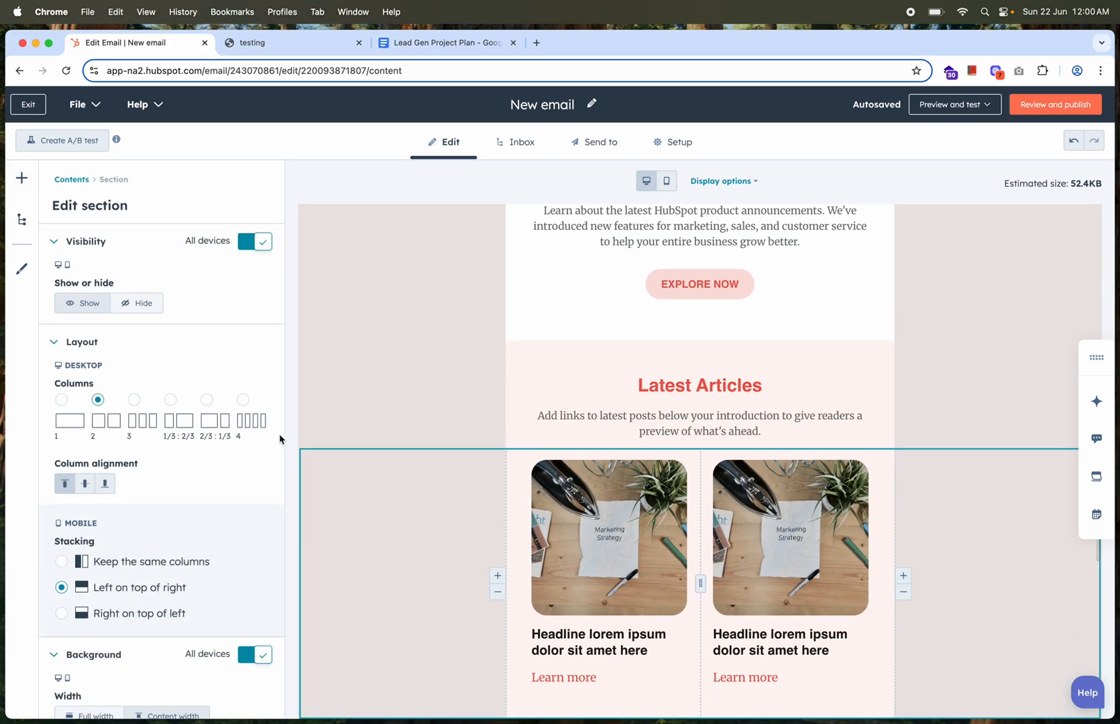
pyautogui.click(71, 180)
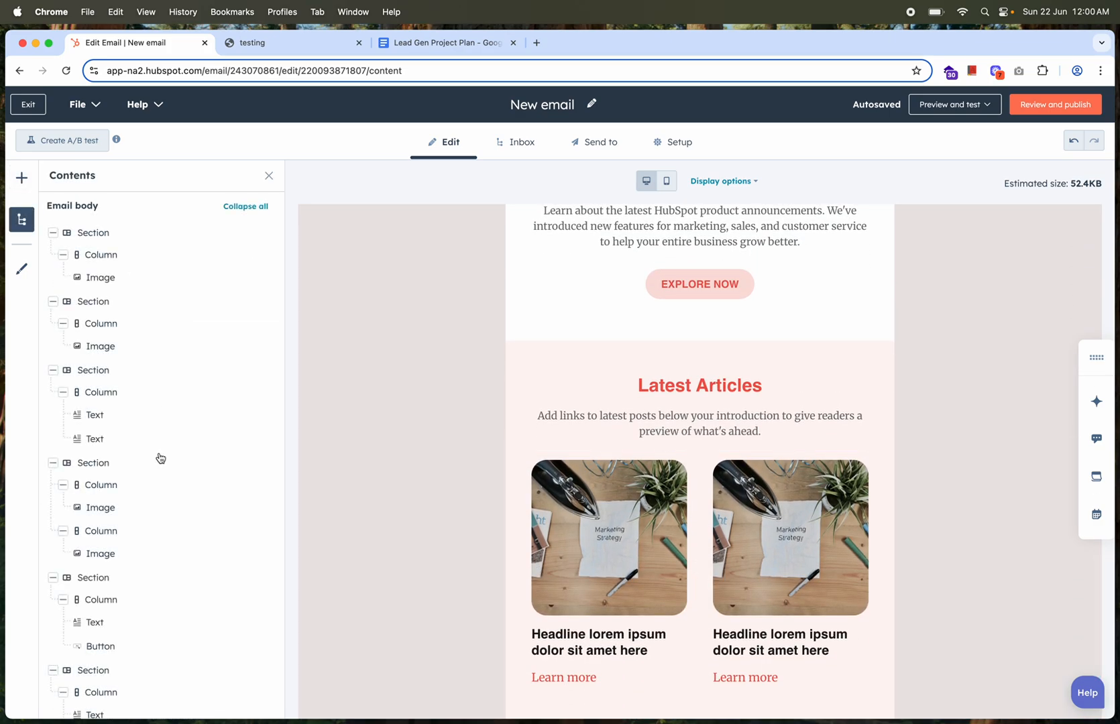
# Add a social module below the EXPLORE NOW button and view its Facebook link settings
pyautogui.click(21, 179)
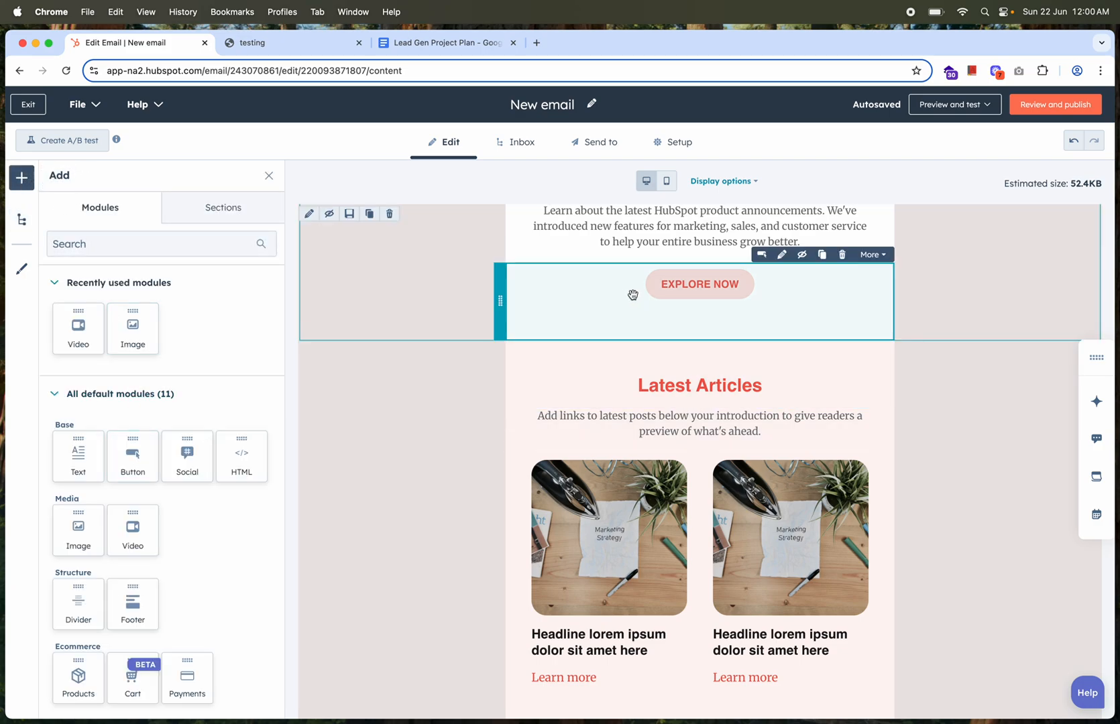
pyautogui.moveTo(184, 453); pyautogui.dragTo(673, 332)
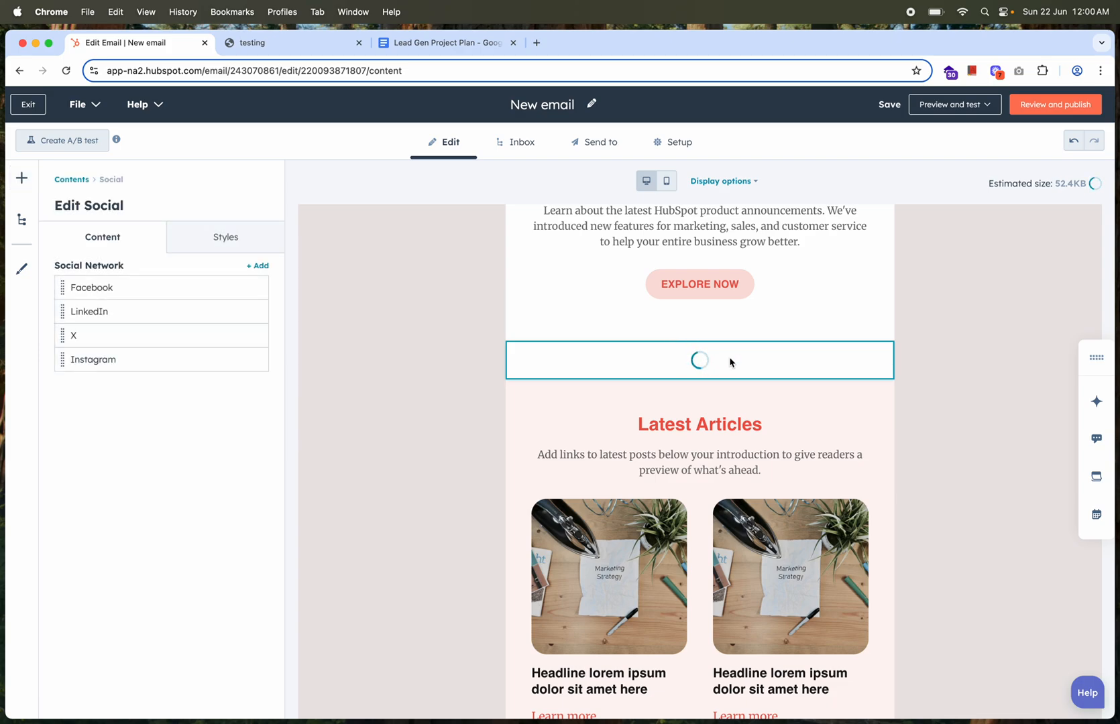
pyautogui.moveTo(226, 290)
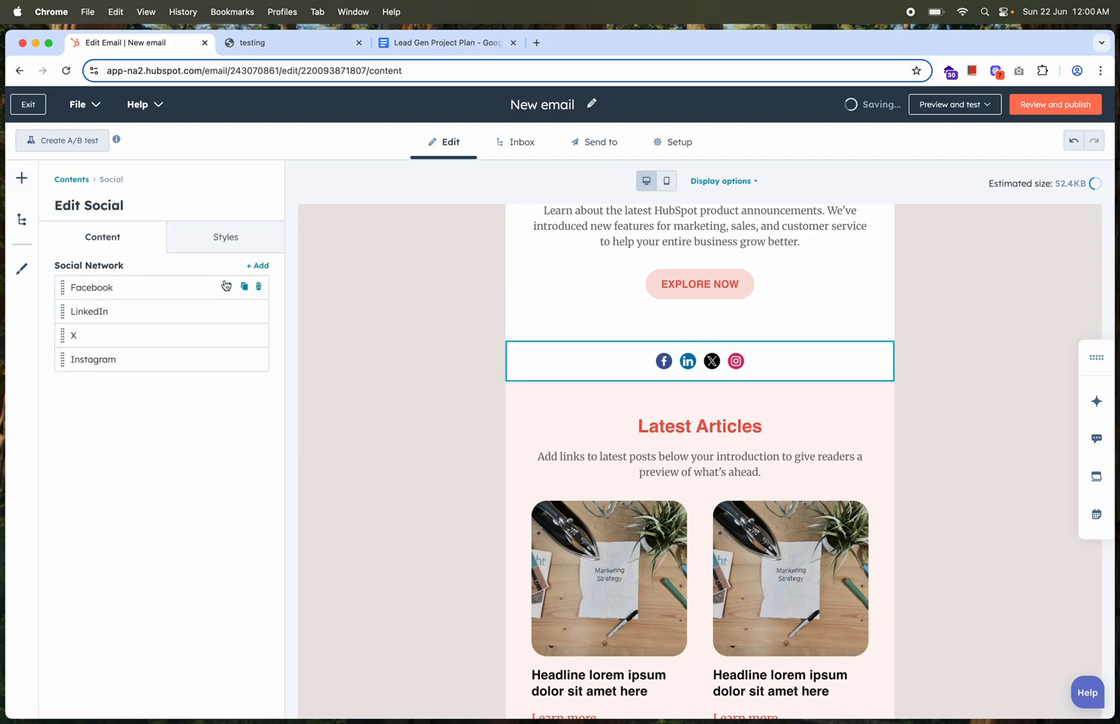
pyautogui.click(227, 289)
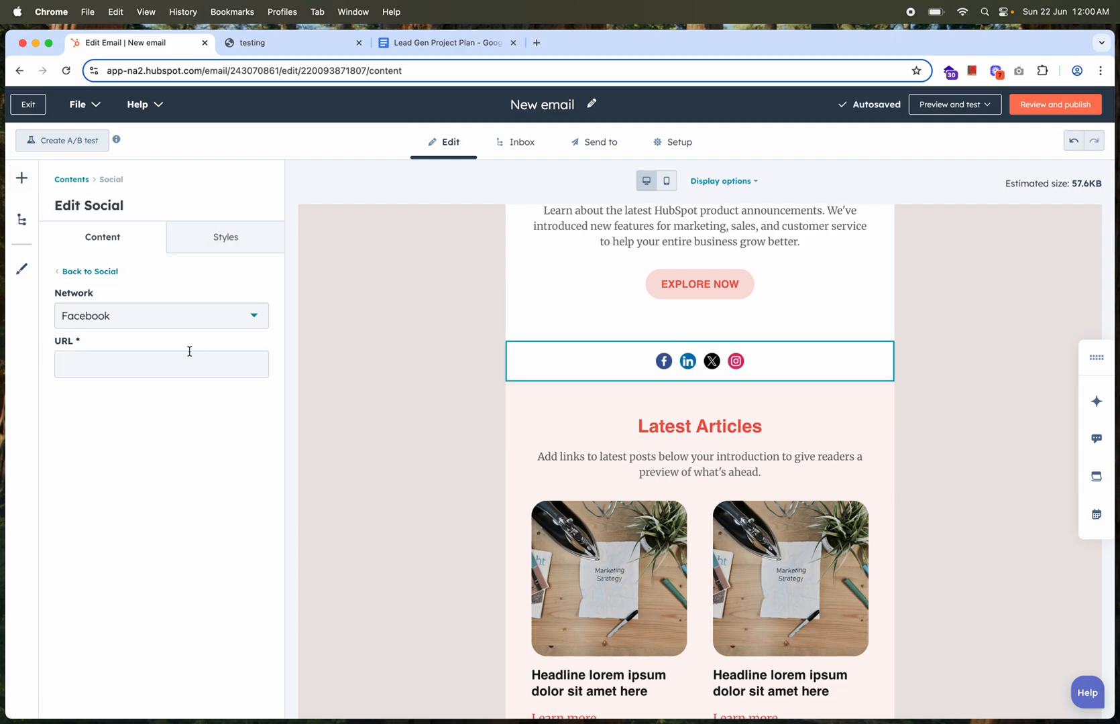
pyautogui.click(80, 180)
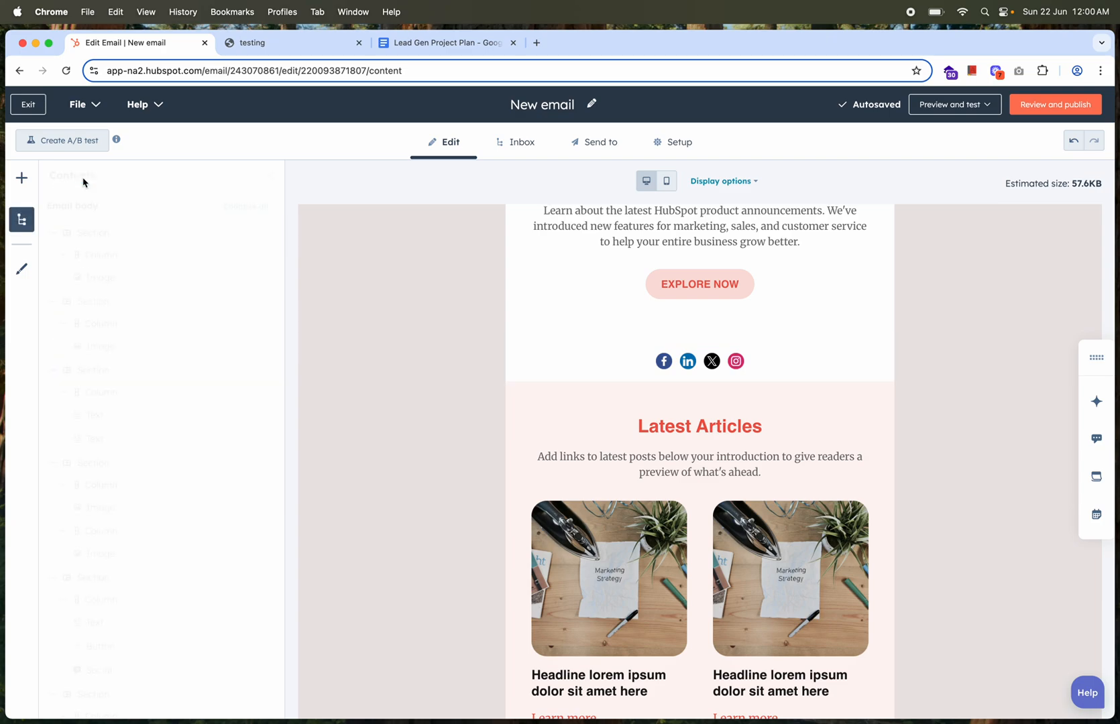
# Open the email's custom modules for editing in the Design Manager
pyautogui.click(22, 180)
pyautogui.scroll(-2, 172, 532)
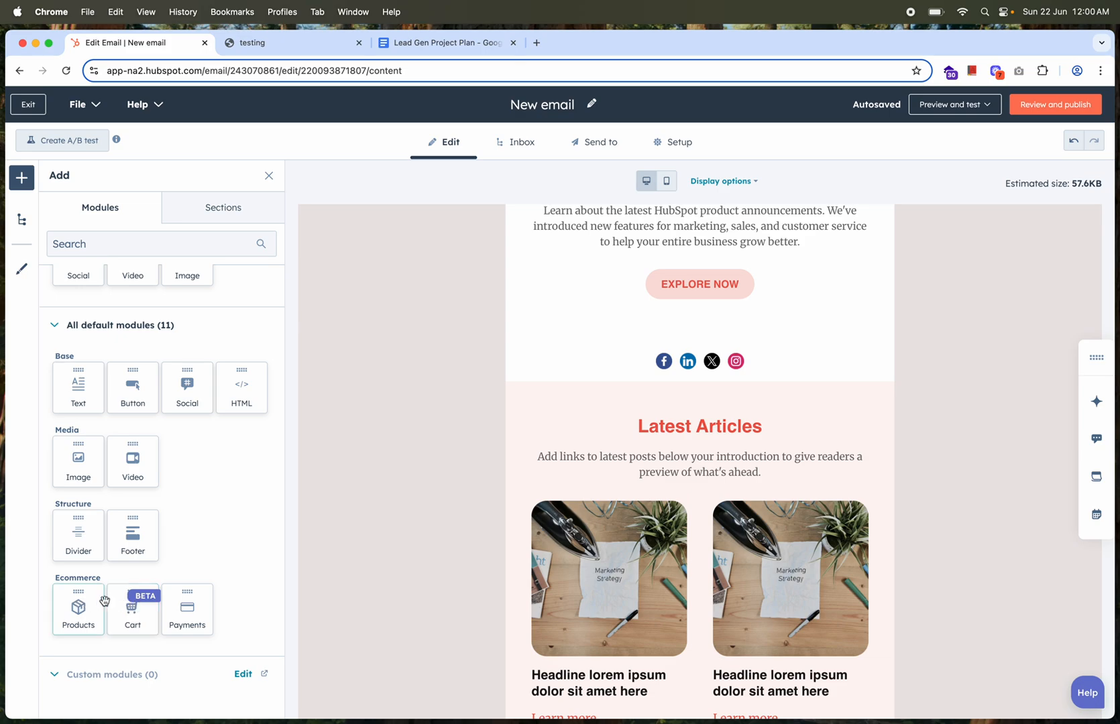
pyautogui.scroll(-4, 211, 522)
pyautogui.click(244, 524)
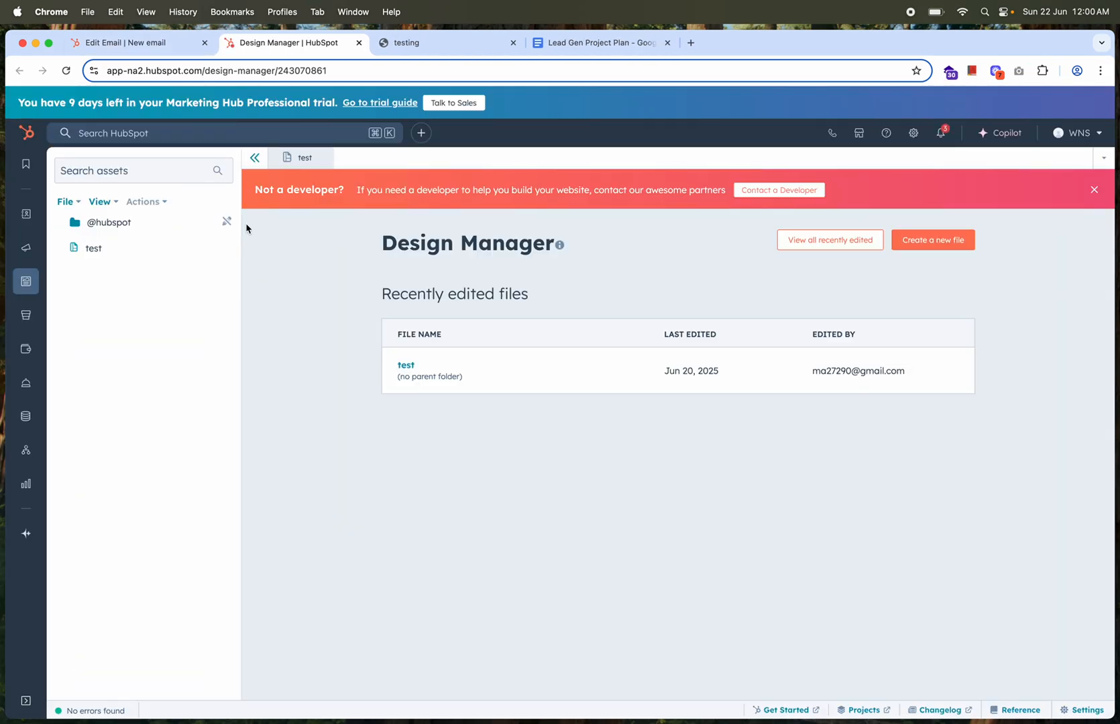
# Return to the new email and add a 1/3 : 2/3 section between the social icons and Latest Articles
pyautogui.click(158, 54)
pyautogui.scroll(4, 179, 395)
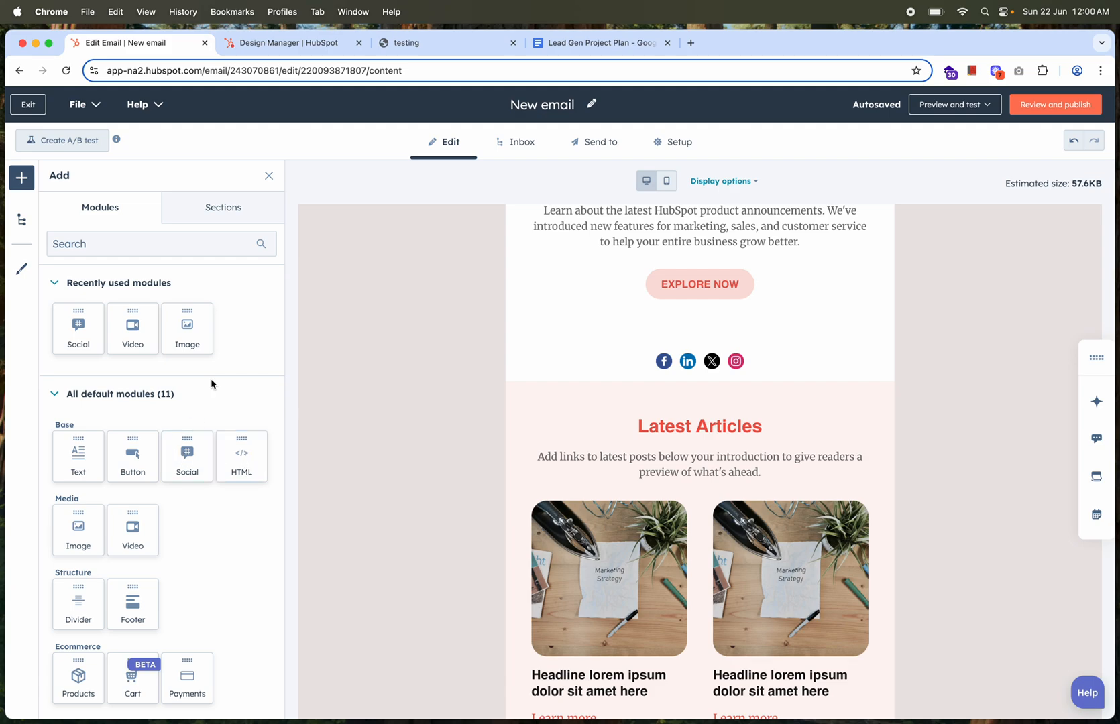
pyautogui.click(233, 207)
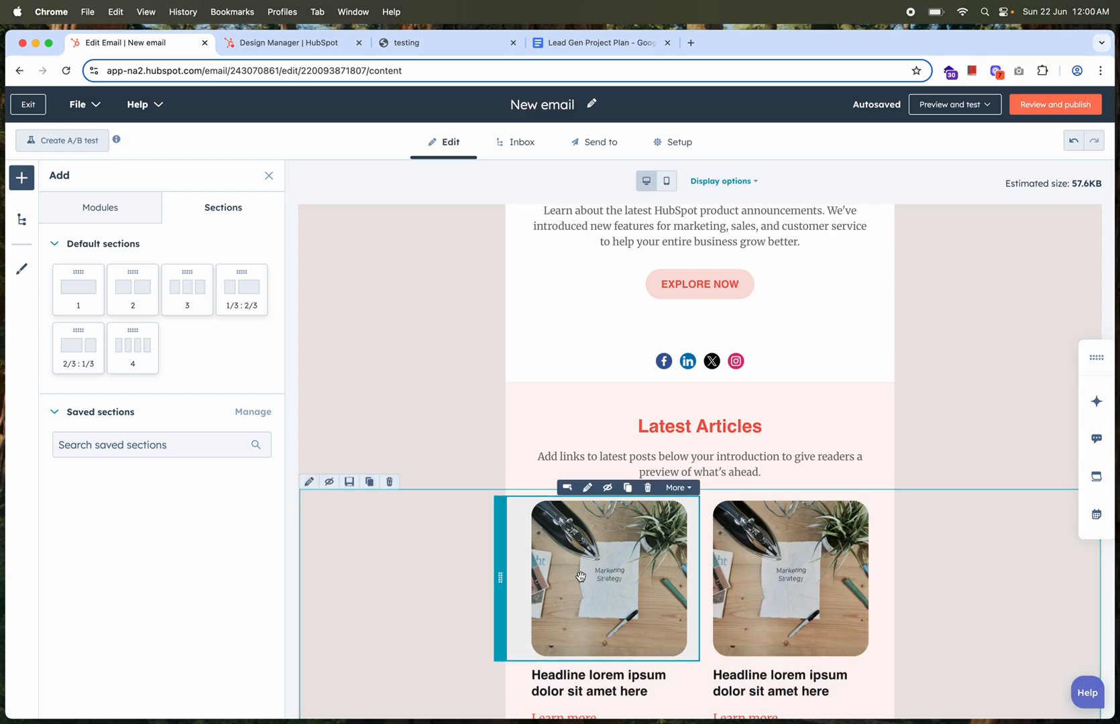
pyautogui.scroll(-3, 581, 577)
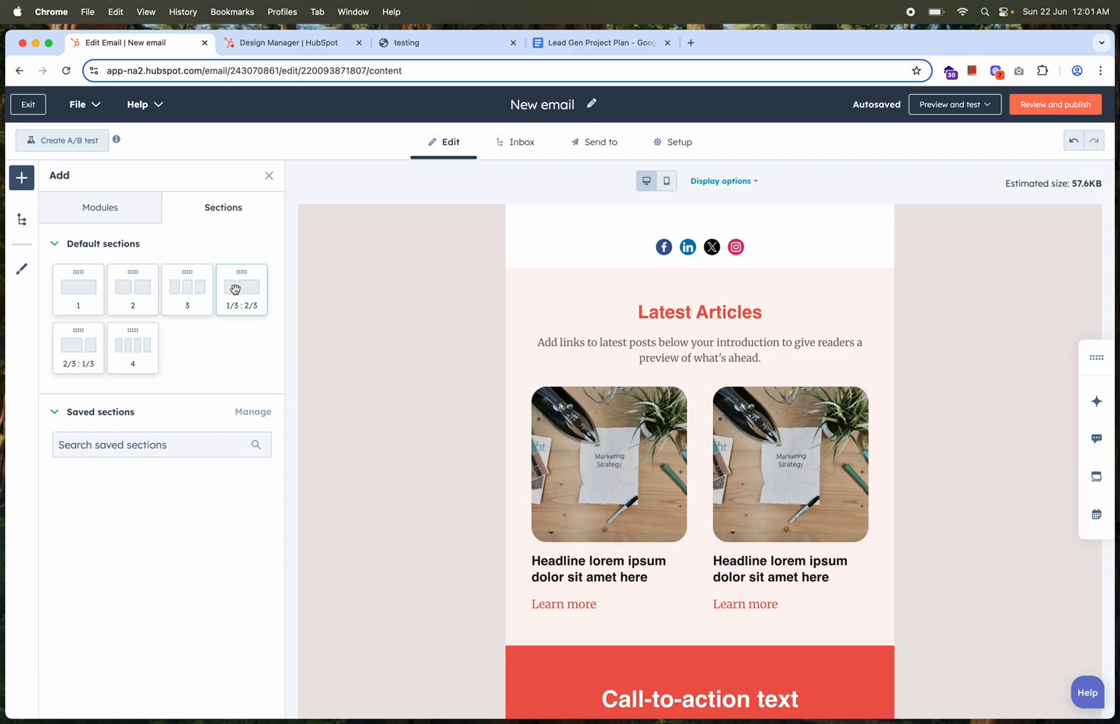
pyautogui.moveTo(243, 289); pyautogui.dragTo(664, 270)
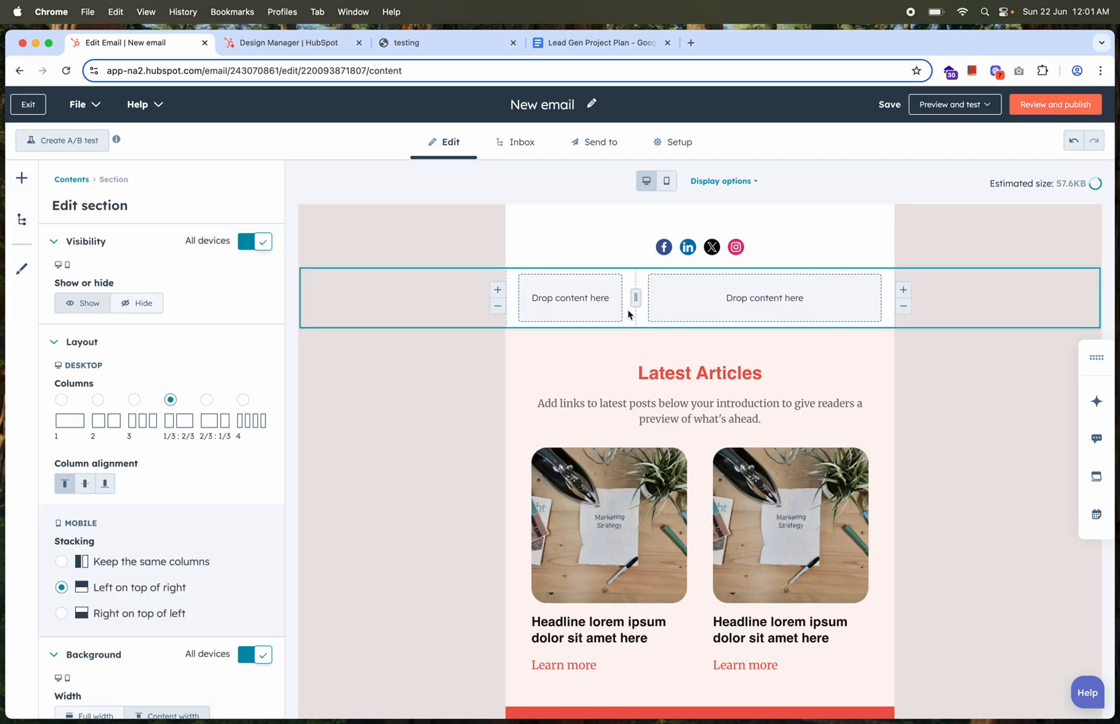
# Place an image module in the new section's wide column and a text module in its narrow column
pyautogui.click(75, 180)
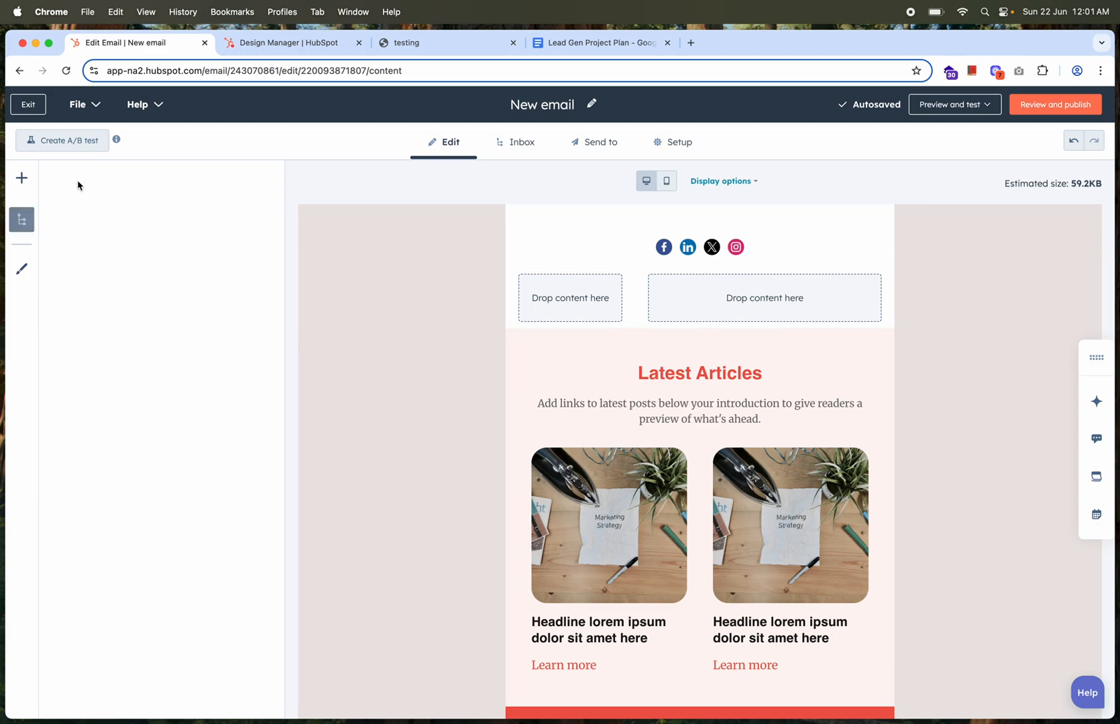
pyautogui.click(17, 181)
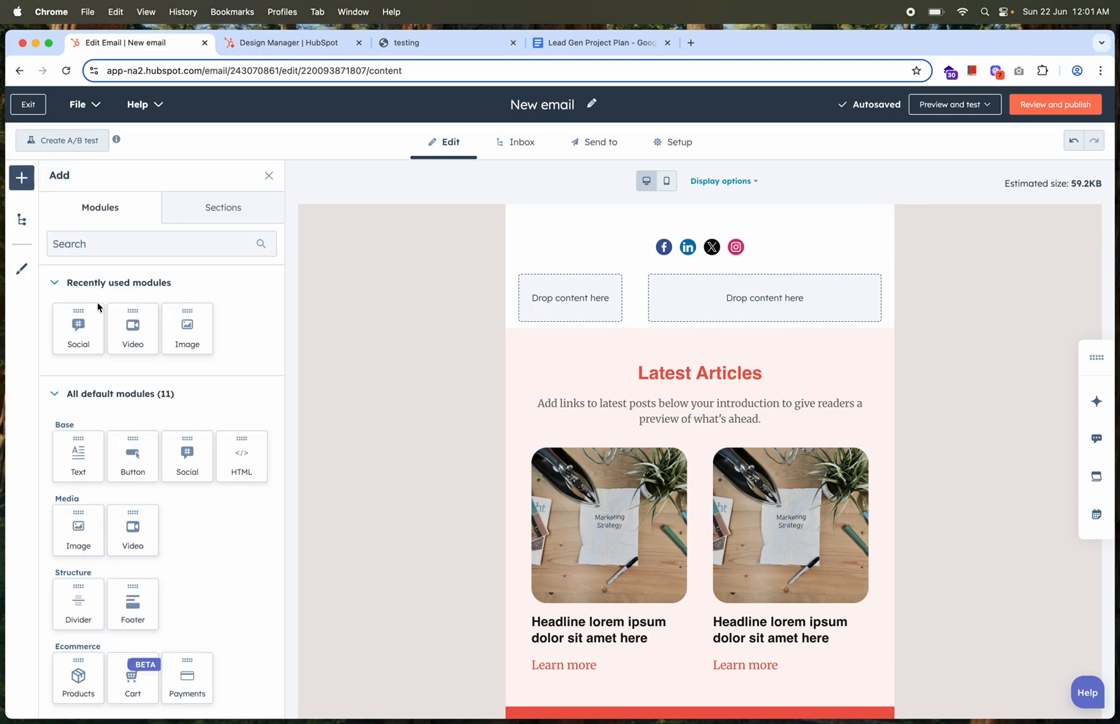
pyautogui.moveTo(95, 537); pyautogui.dragTo(779, 295)
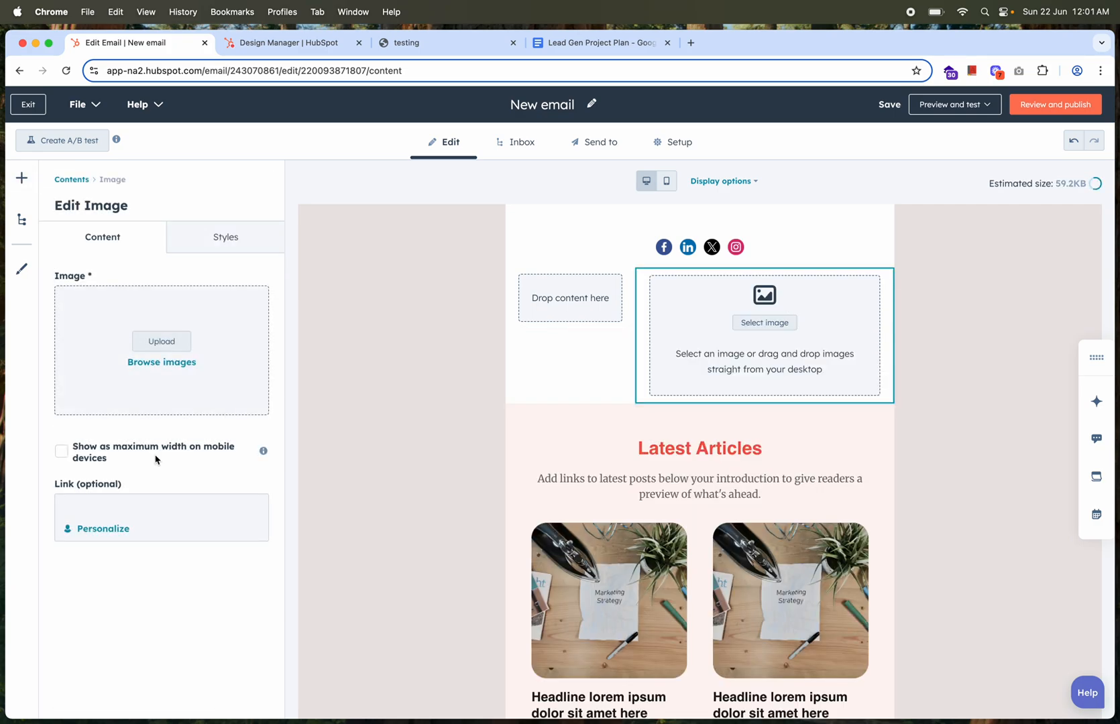
pyautogui.click(71, 180)
pyautogui.click(30, 177)
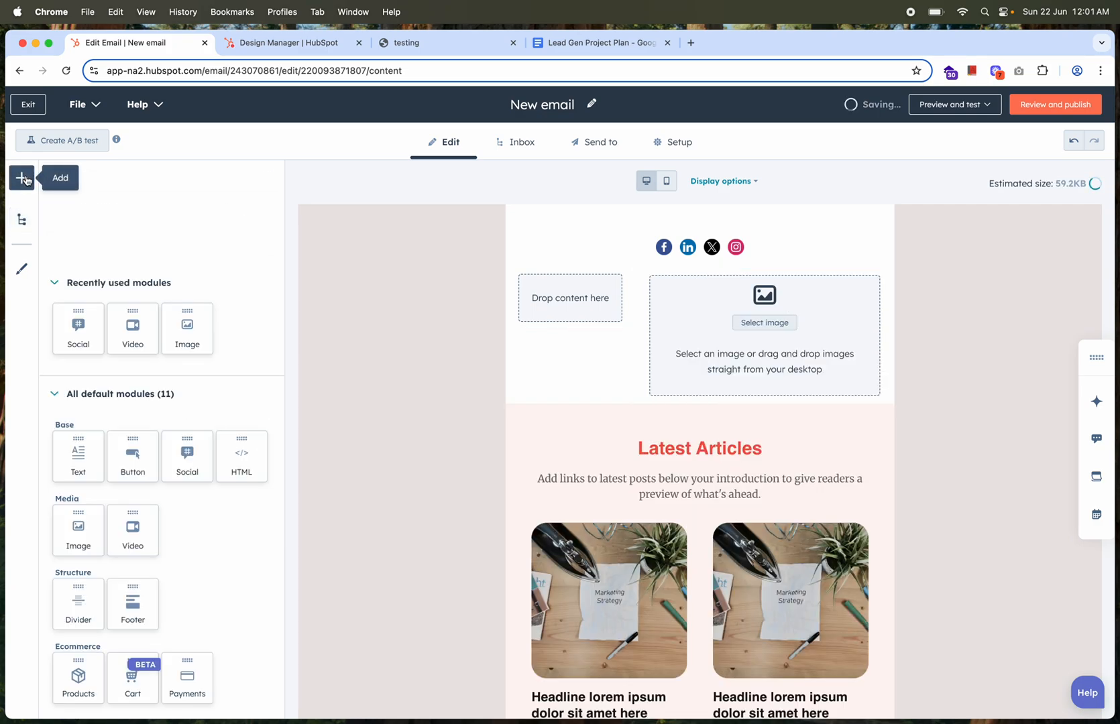
pyautogui.moveTo(78, 454); pyautogui.dragTo(572, 295)
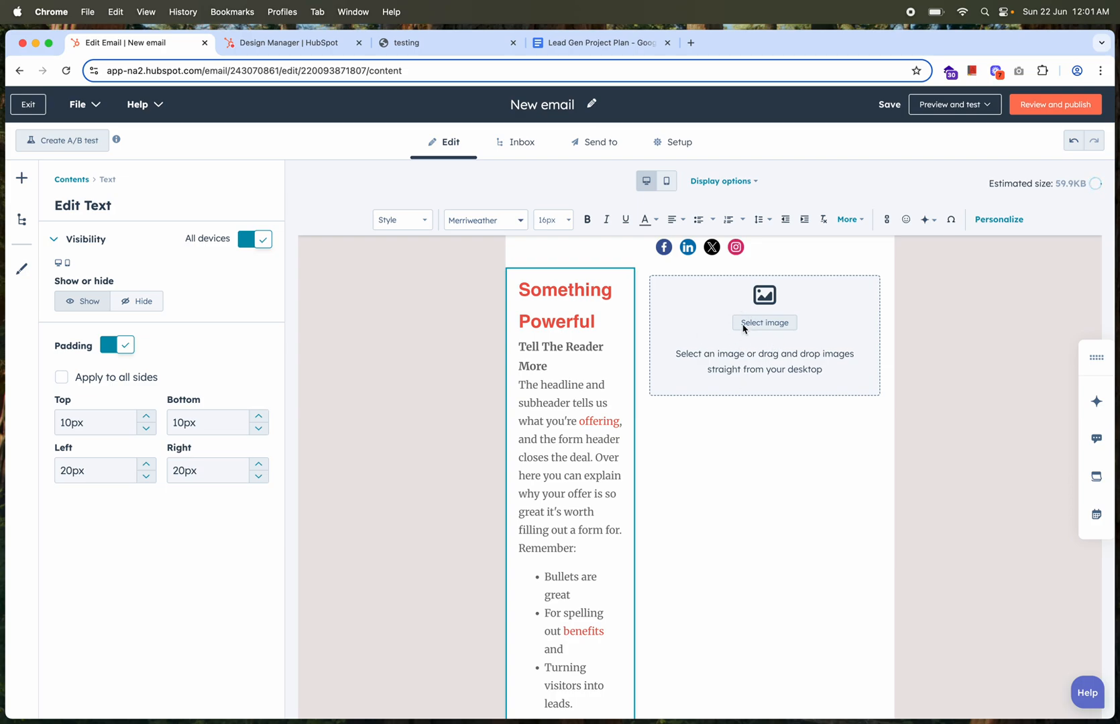
# Shorten the narrow column's placeholder text by deleting everything after "what you're offerin"
pyautogui.scroll(-3, 610, 529)
pyautogui.moveTo(528, 279); pyautogui.dragTo(571, 544)
pyautogui.press('BackSpace')
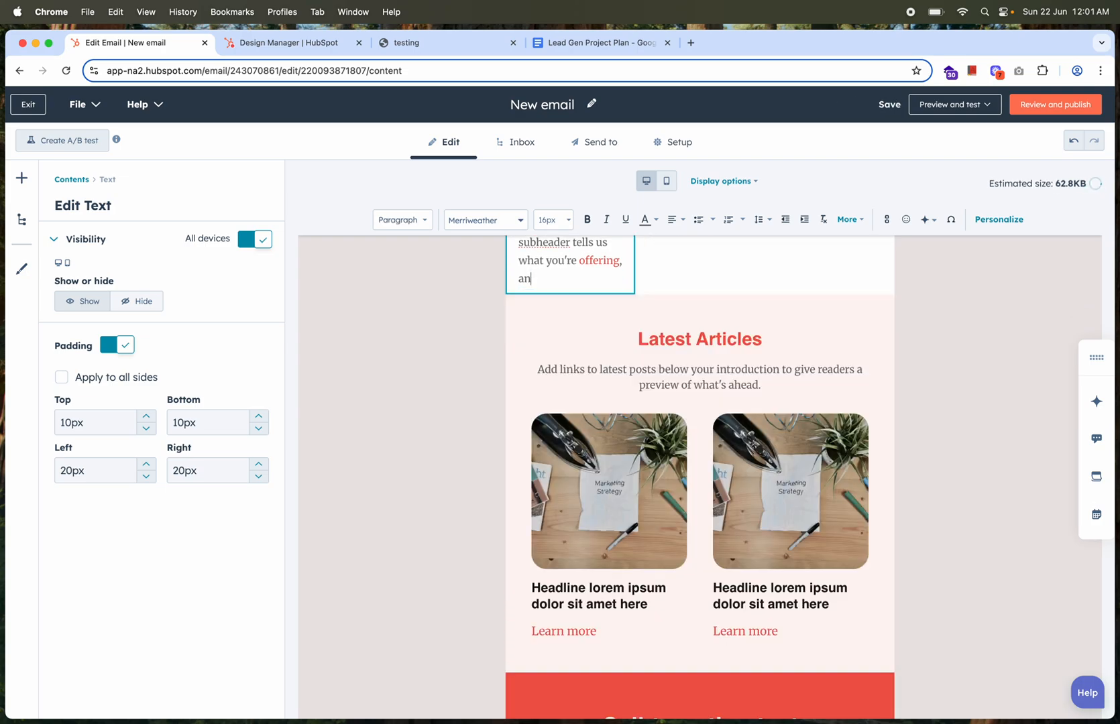
pyautogui.press('BackSpace')
pyautogui.press('BackSpace')
pyautogui.press('BackSpace')
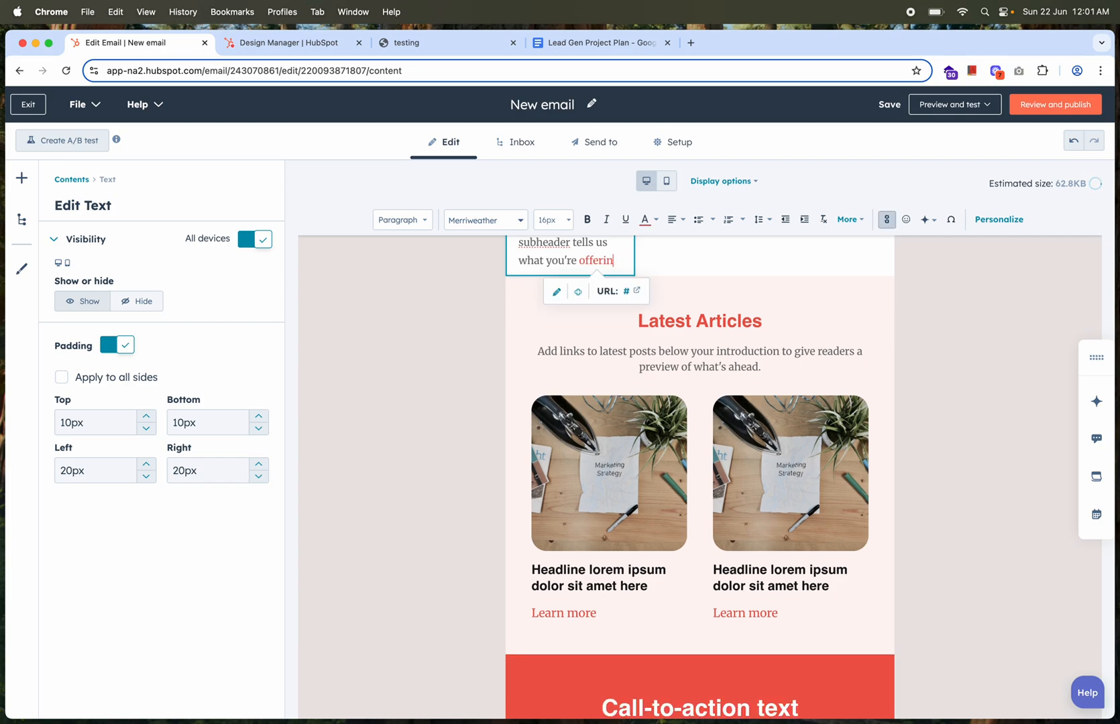
pyautogui.scroll(3, 708, 556)
pyautogui.scroll(1, 707, 556)
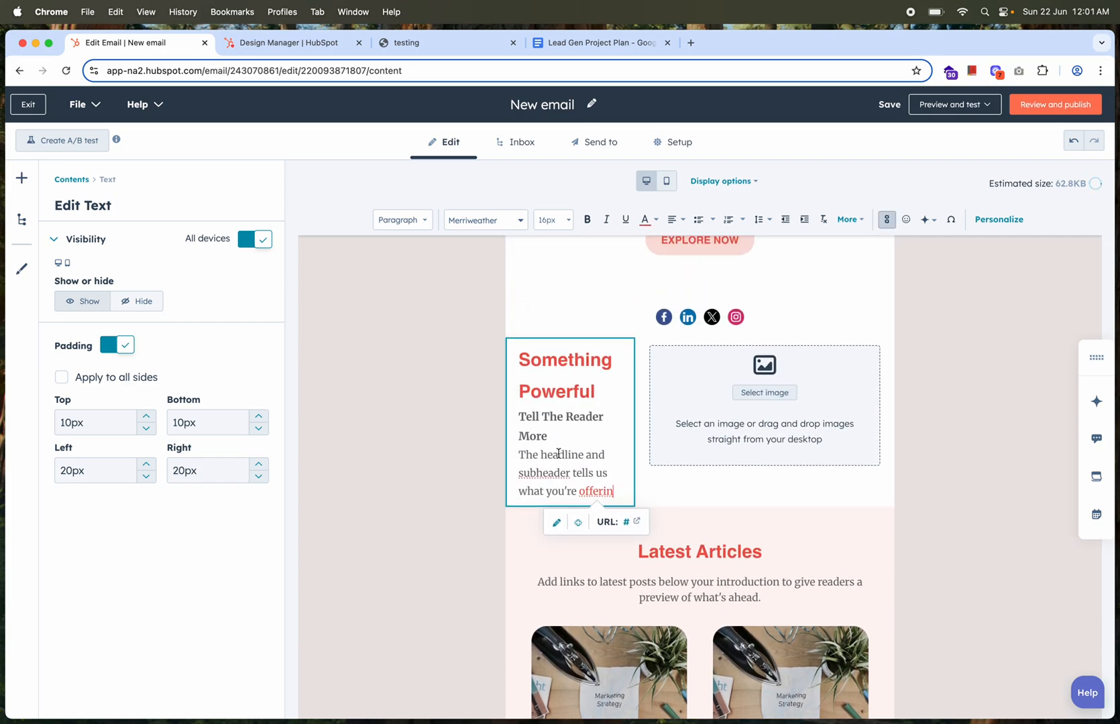
# Examine the font, script, link, list and alignment options for the line "The headline and" without applying any
pyautogui.moveTo(519, 455); pyautogui.dragTo(604, 456)
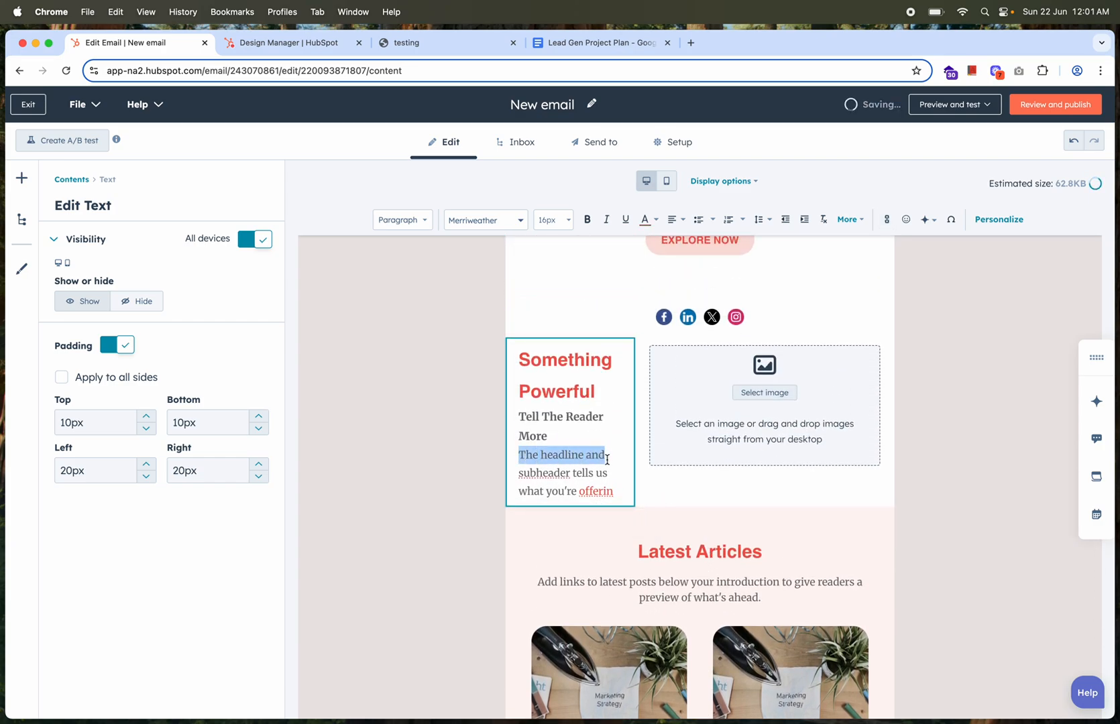
pyautogui.click(495, 221)
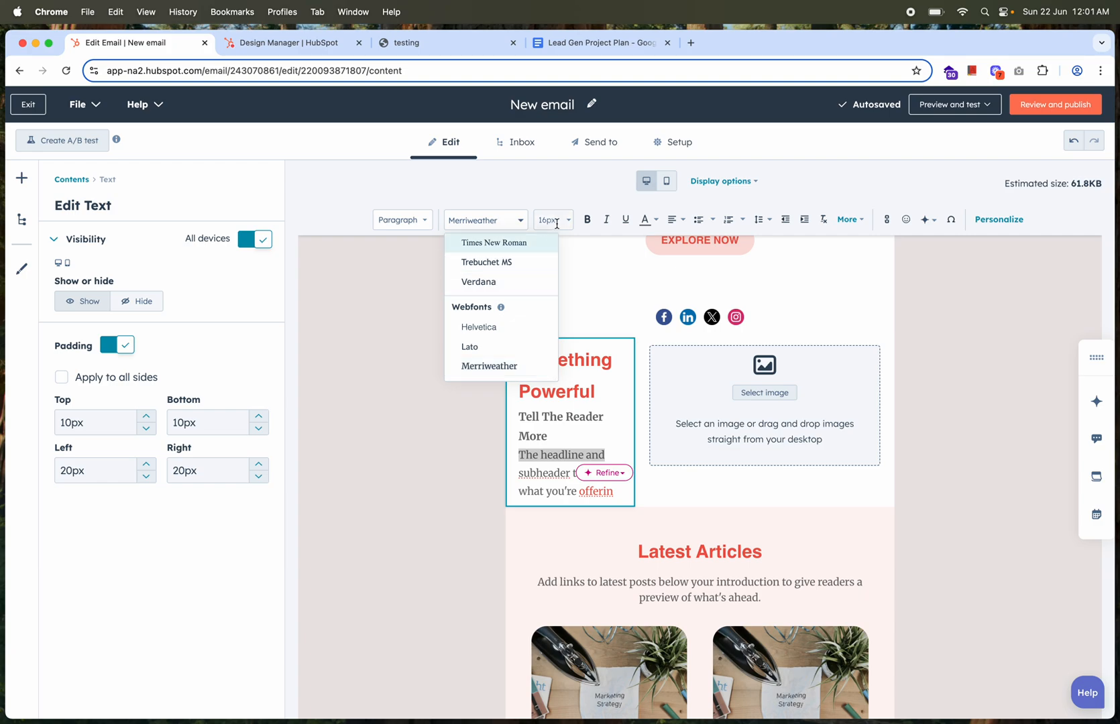
pyautogui.click(860, 222)
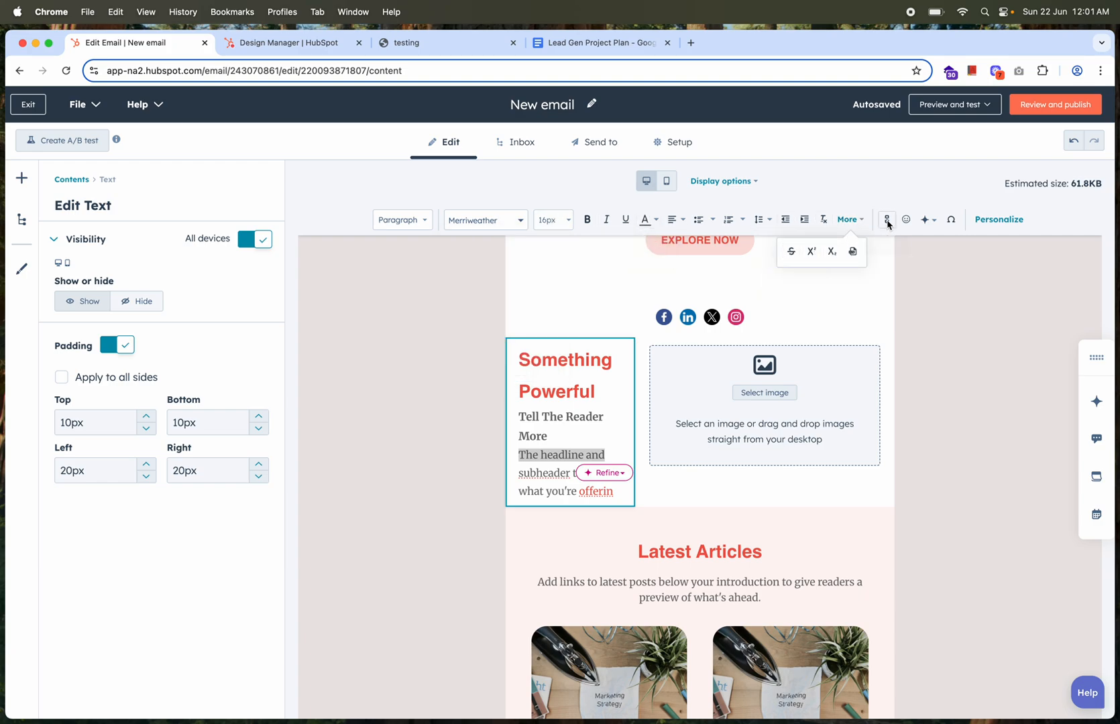
pyautogui.click(886, 221)
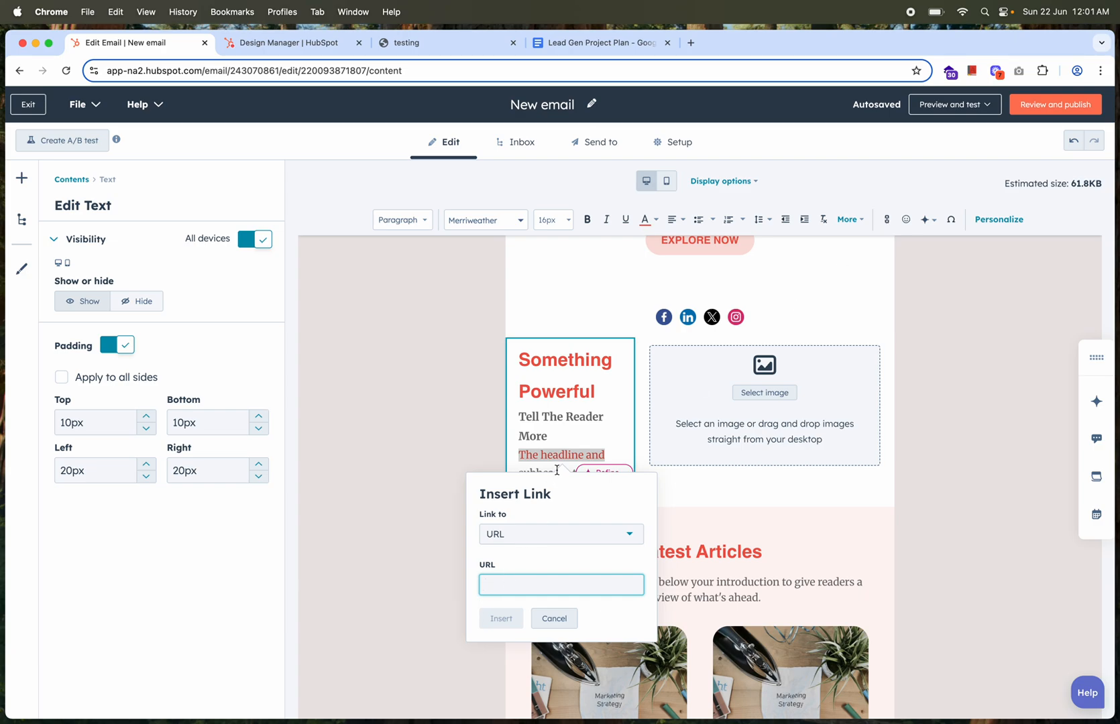
pyautogui.click(712, 220)
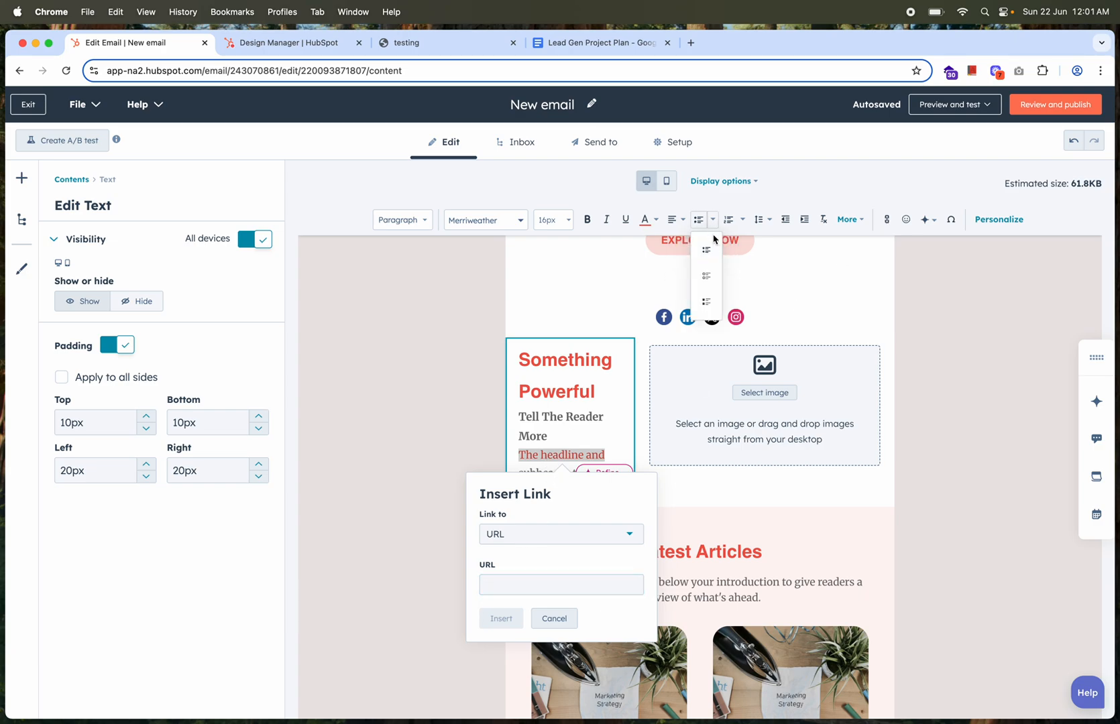
pyautogui.click(743, 222)
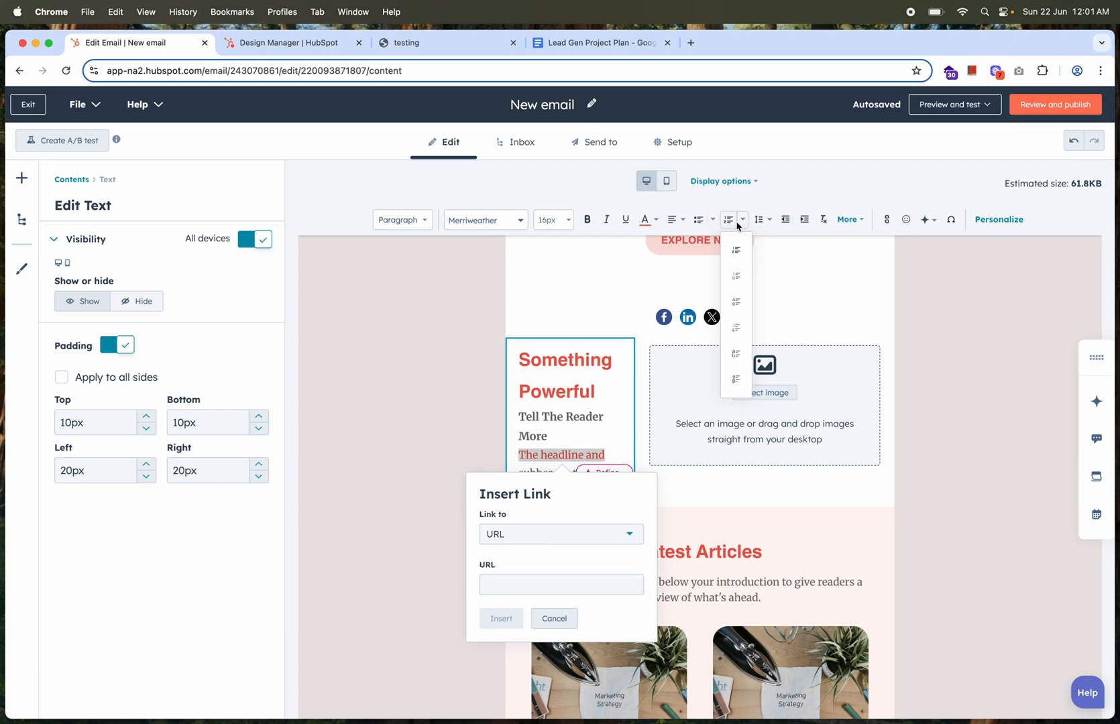
pyautogui.click(684, 221)
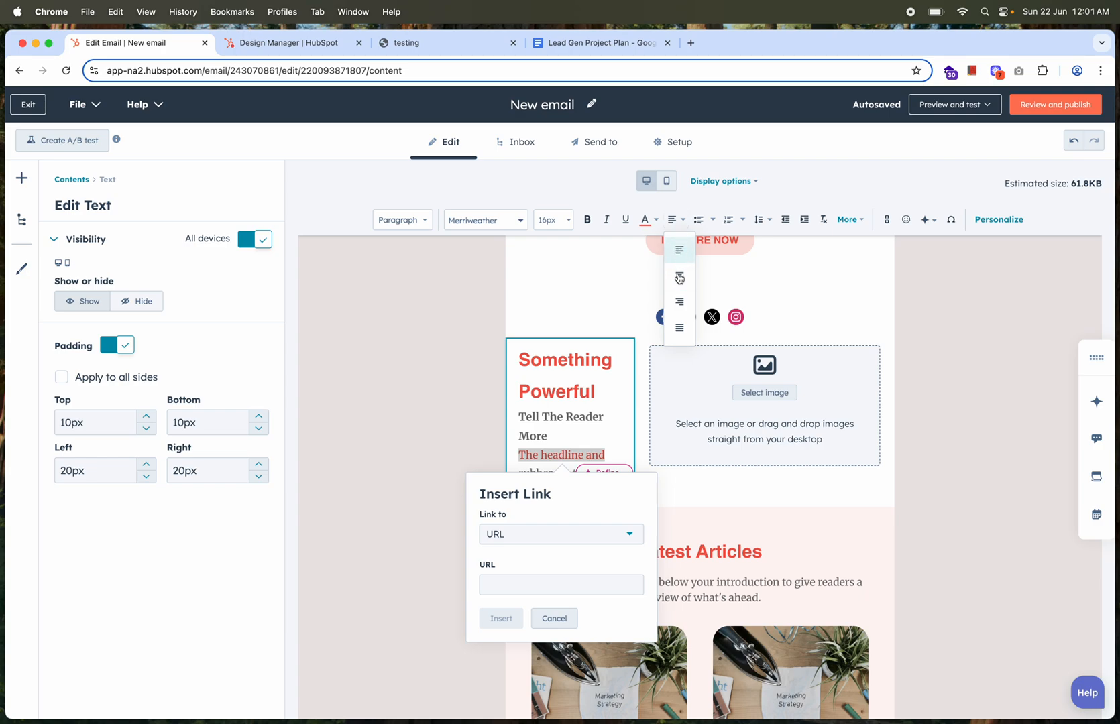
pyautogui.click(639, 416)
pyautogui.scroll(10, 639, 412)
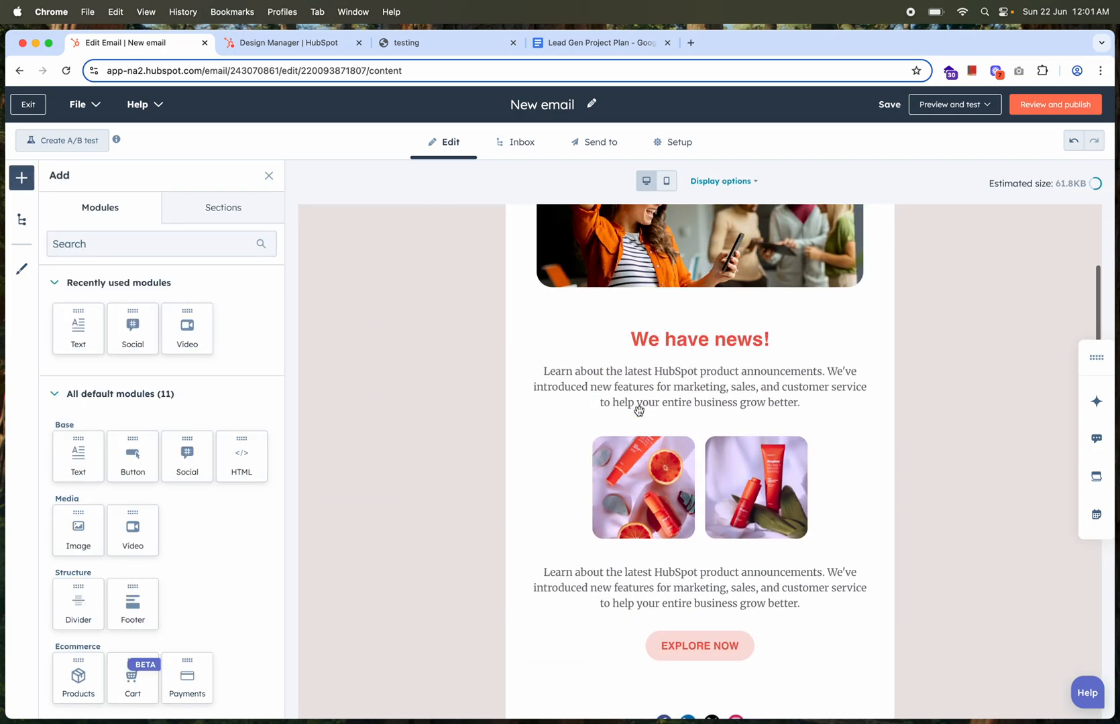
# Enter "testing" as both the email's subject line and preview text, and view its sending options
pyautogui.click(520, 146)
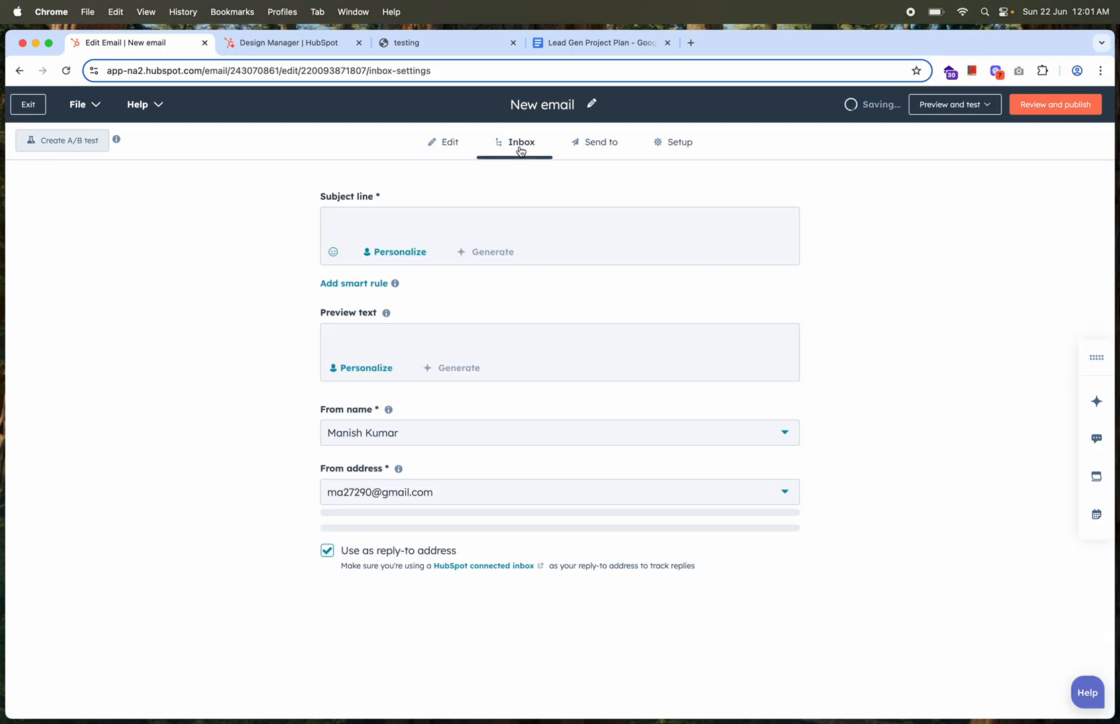
pyautogui.click(448, 215)
pyautogui.write('testing')
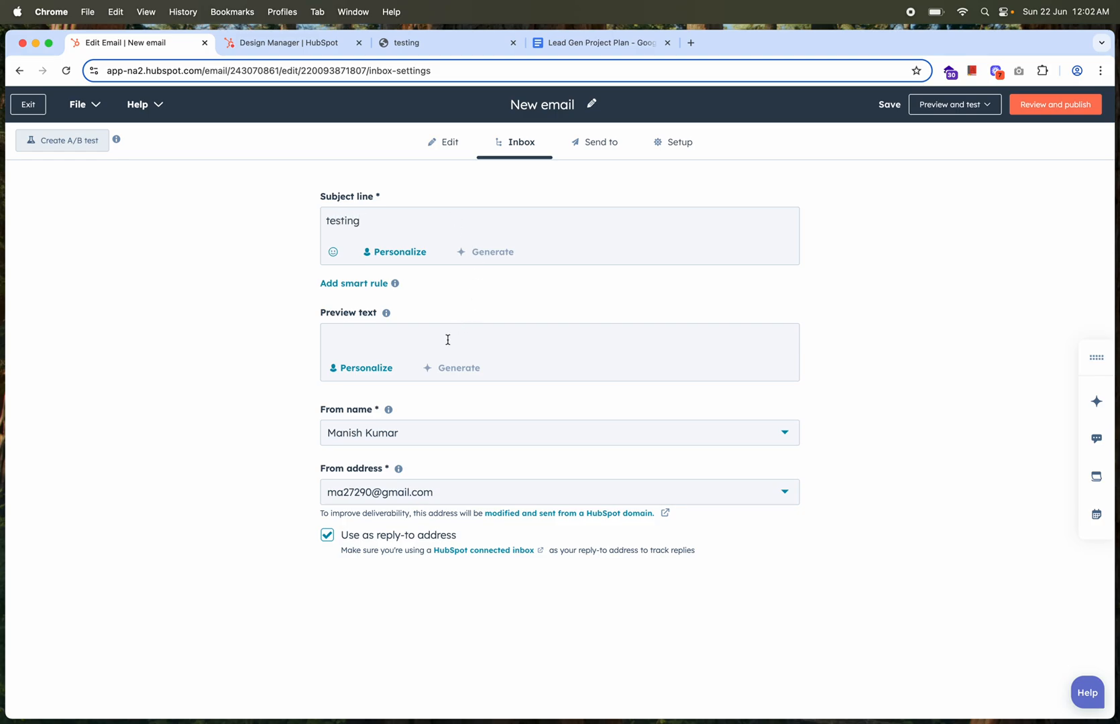
pyautogui.write('testing')
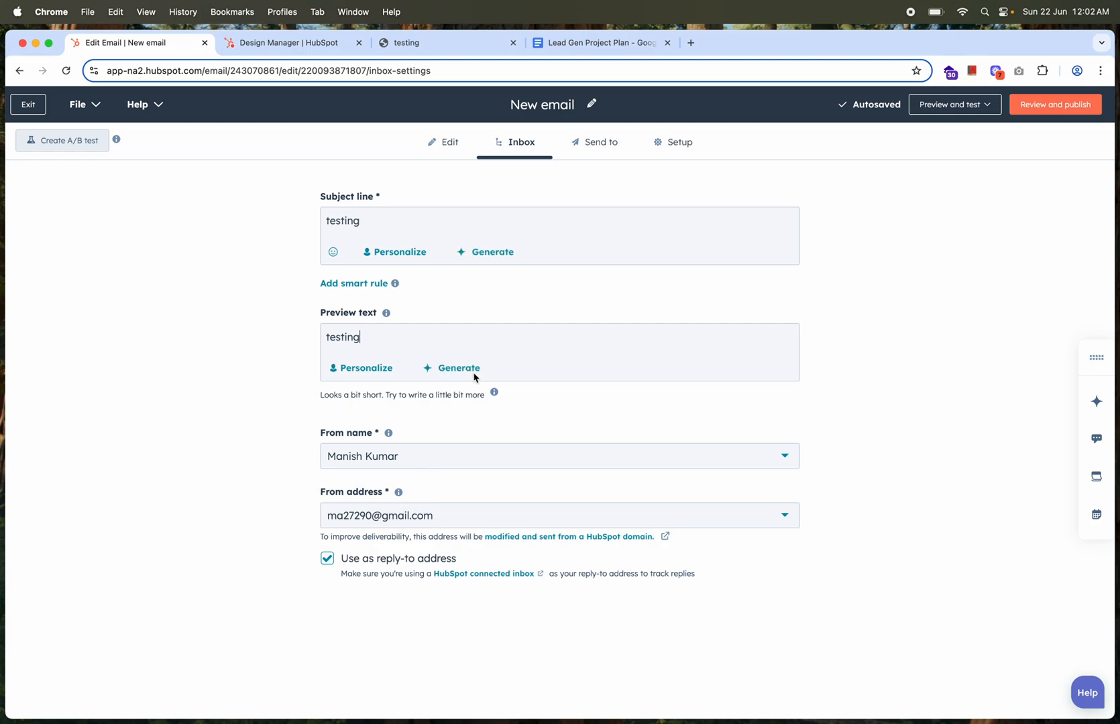
pyautogui.click(597, 153)
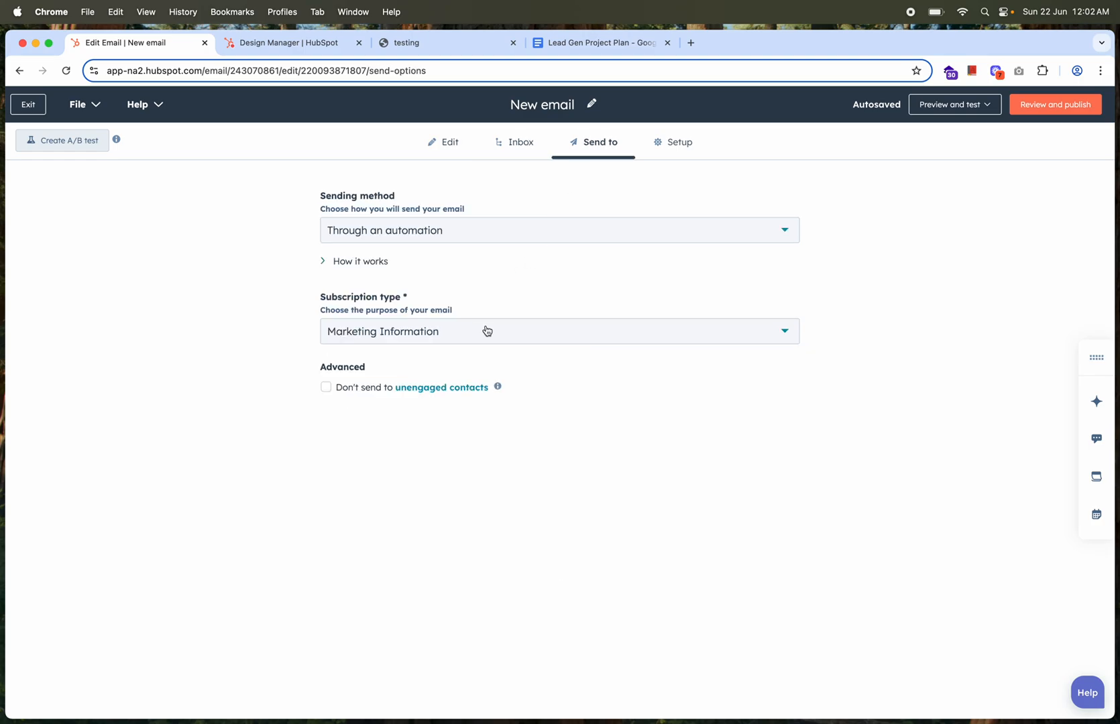
# Exit the new email and open Decision email 2 for editing at its greeting text
pyautogui.click(28, 104)
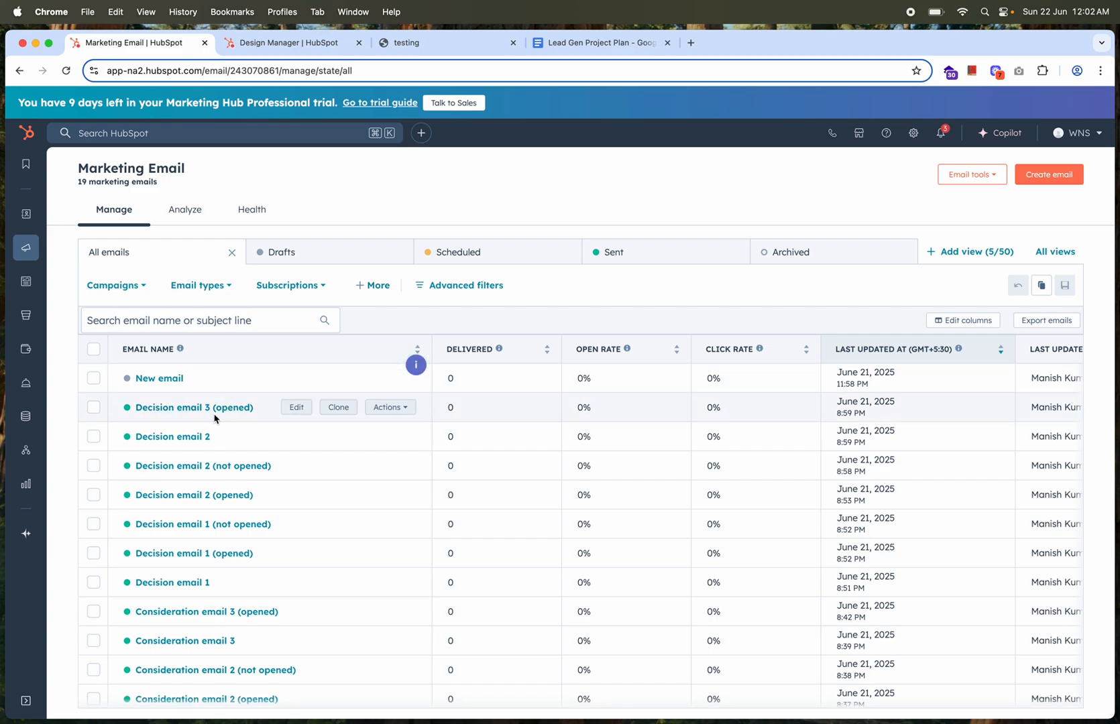
pyautogui.click(295, 437)
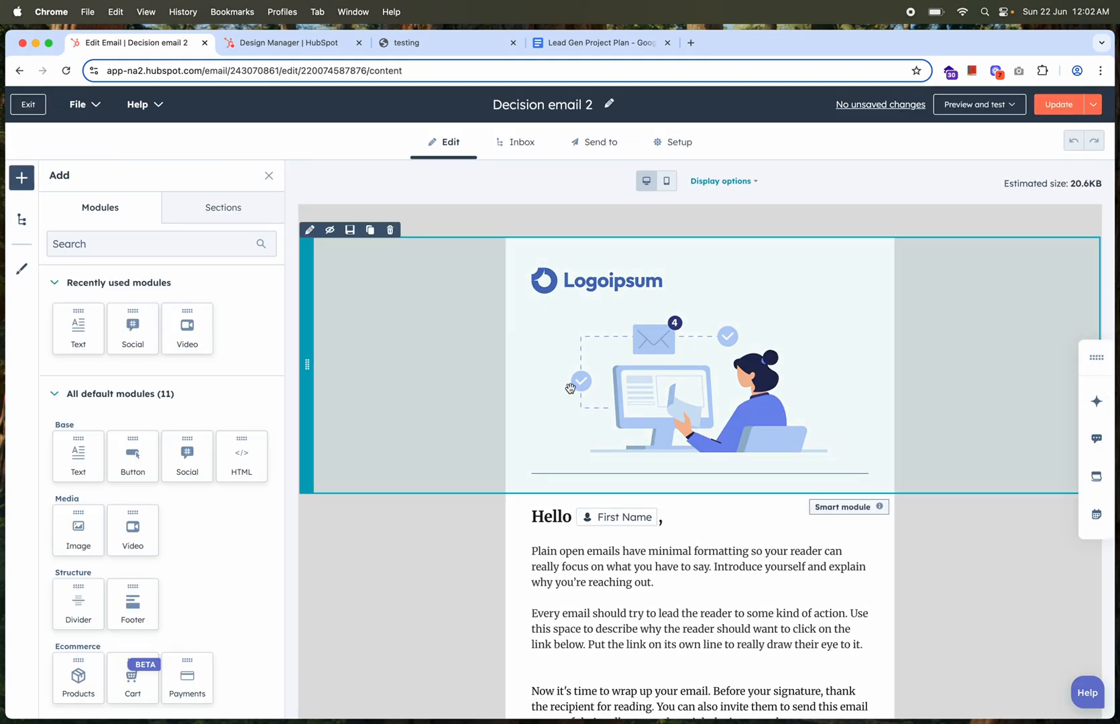
pyautogui.scroll(-5, 640, 441)
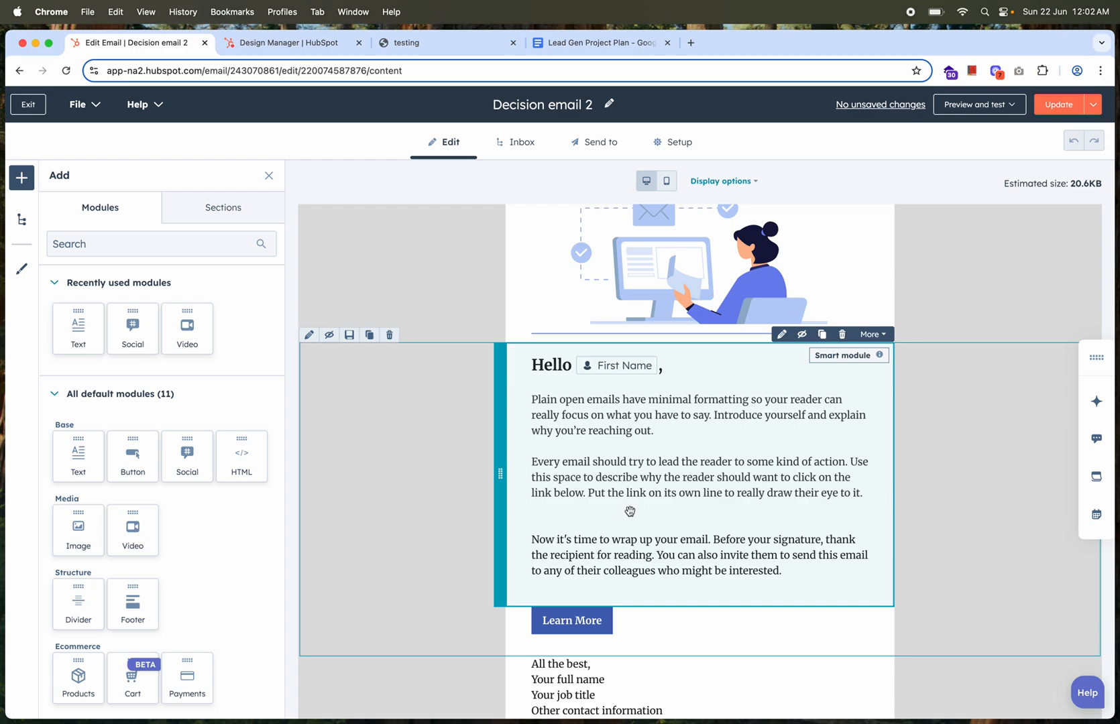
# Delete the First Name personalization token and the comma from the Hello greeting
pyautogui.click(679, 367)
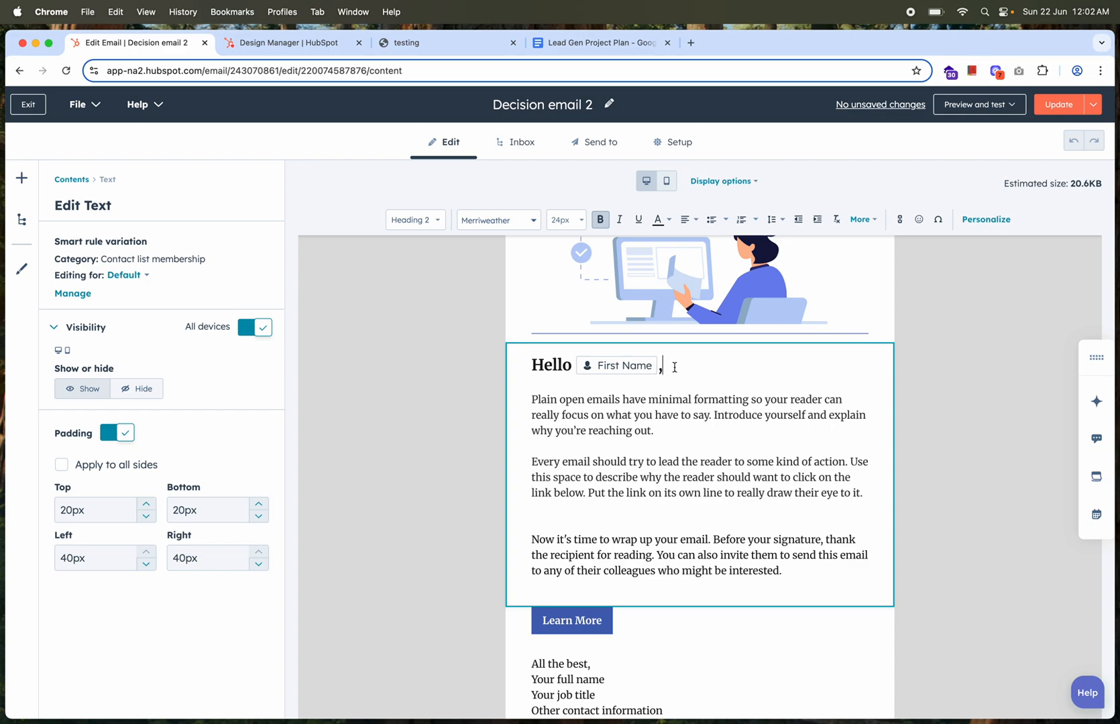
pyautogui.press('BackSpace')
pyautogui.press('BackSpace')
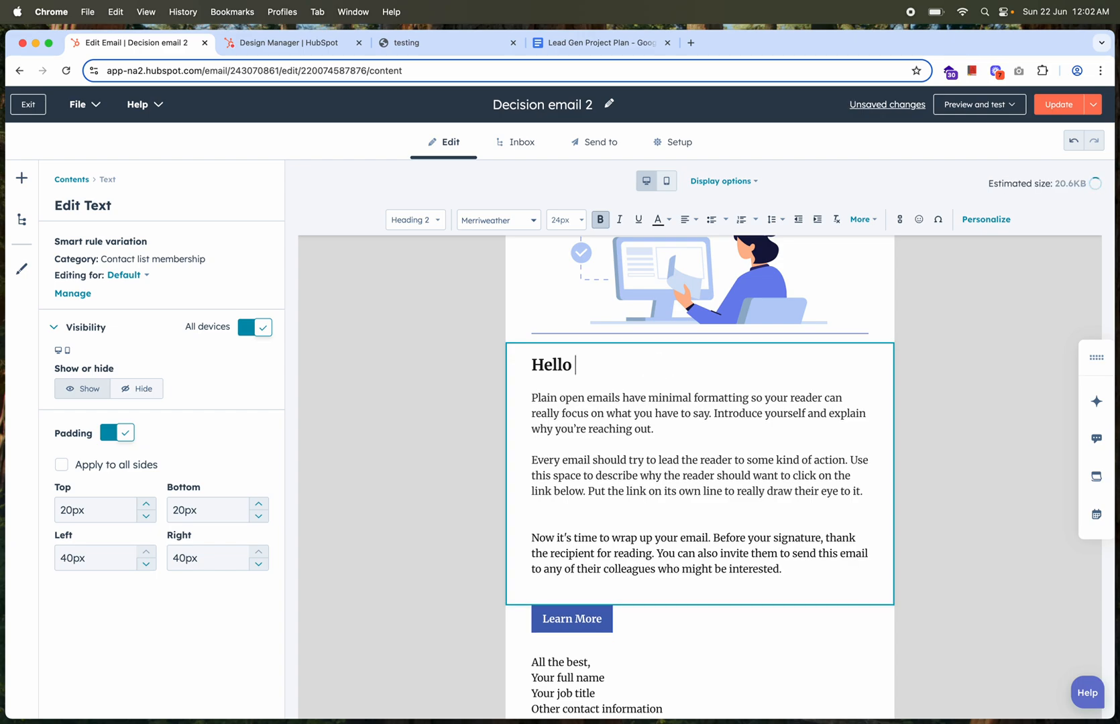
# Format the word Hello in non-bold Verdana at 18px and place the cursor after it
pyautogui.doubleClick(550, 364)
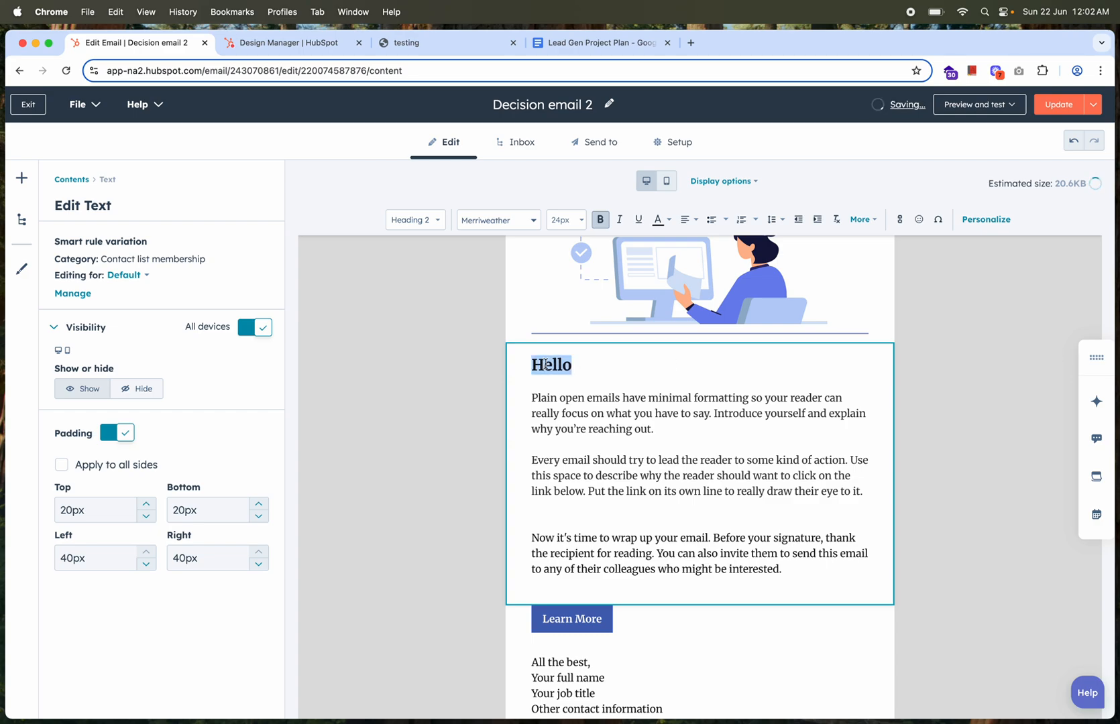
pyautogui.click(581, 220)
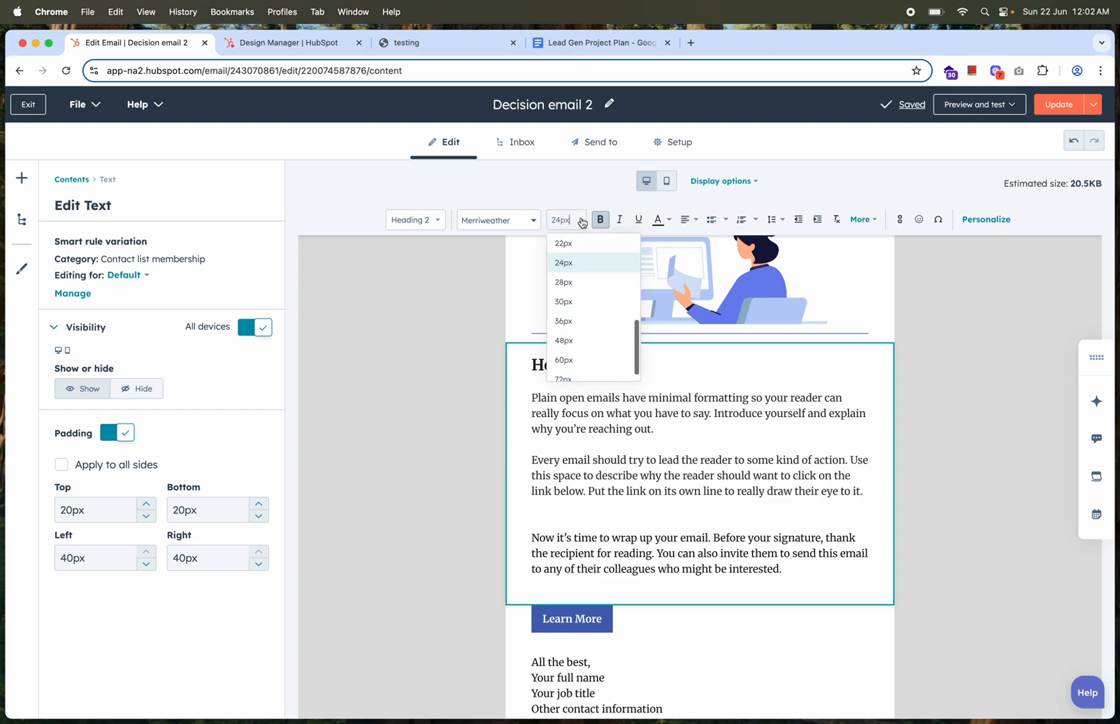
pyautogui.click(577, 243)
pyautogui.click(518, 221)
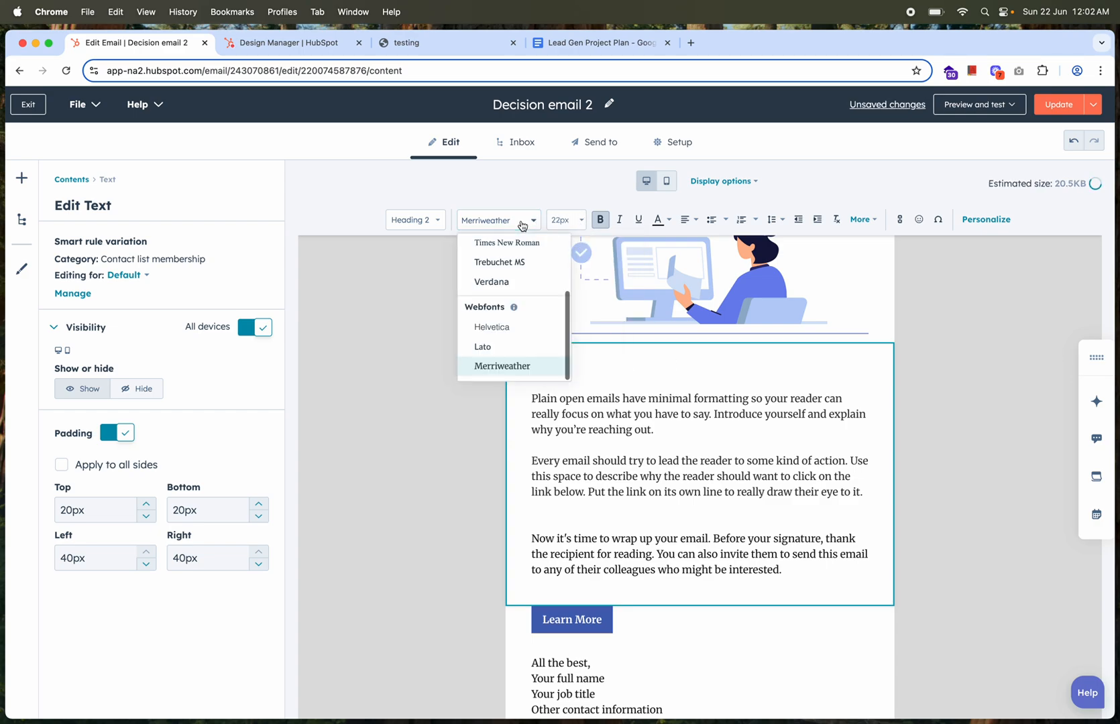
pyautogui.click(503, 282)
pyautogui.click(600, 220)
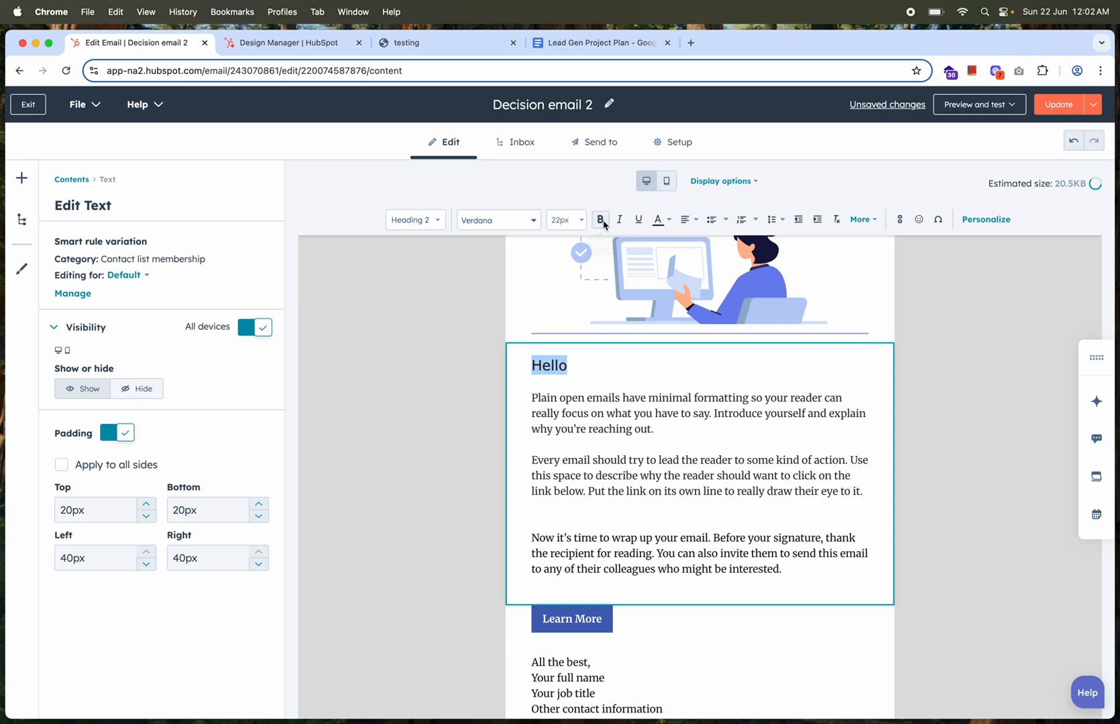
pyautogui.click(569, 221)
pyautogui.scroll(2, 575, 271)
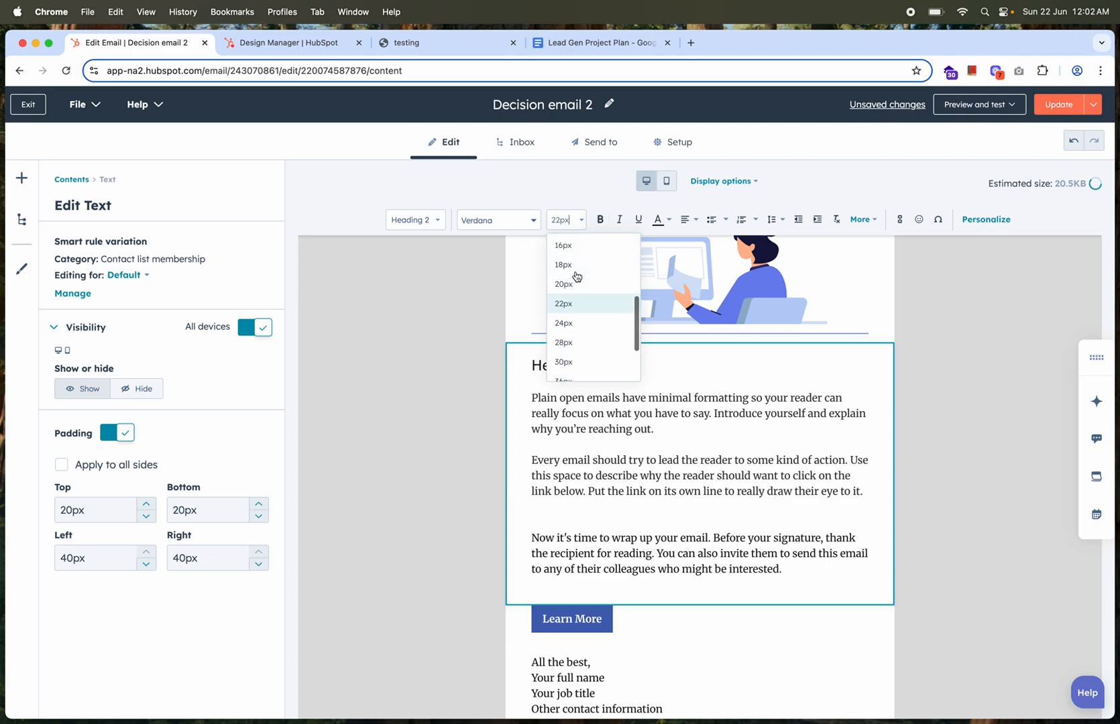
pyautogui.click(577, 269)
pyautogui.click(575, 368)
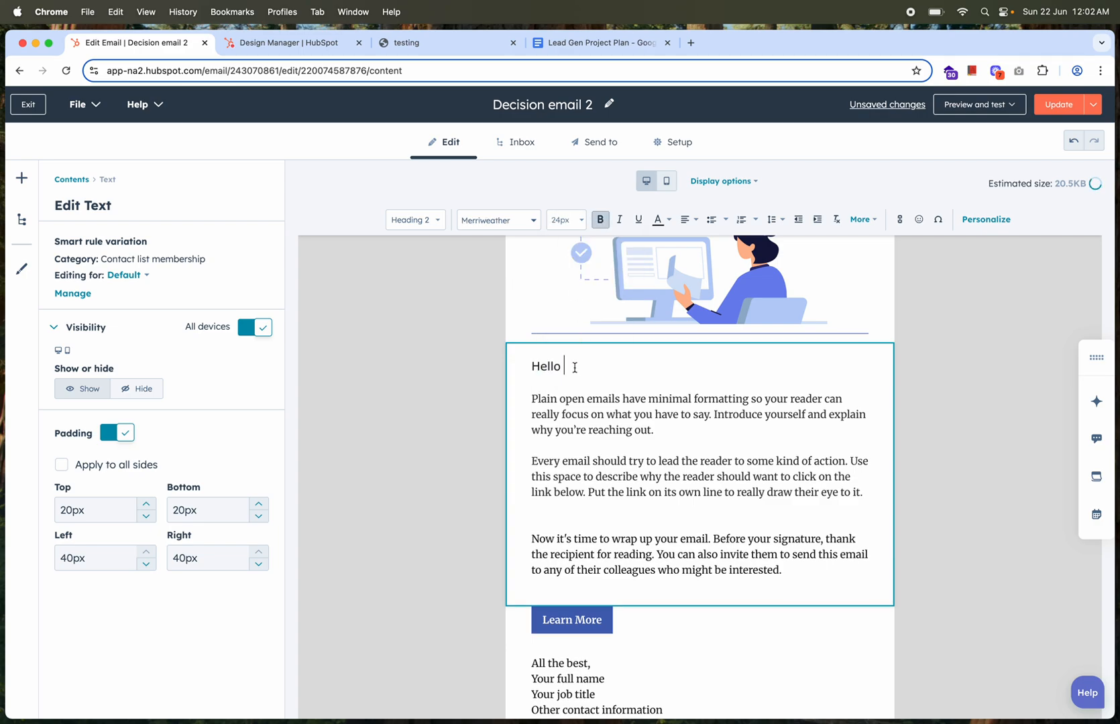
# Insert the contact First Name token after Hello using its global default value, followed by a comma
pyautogui.click(982, 221)
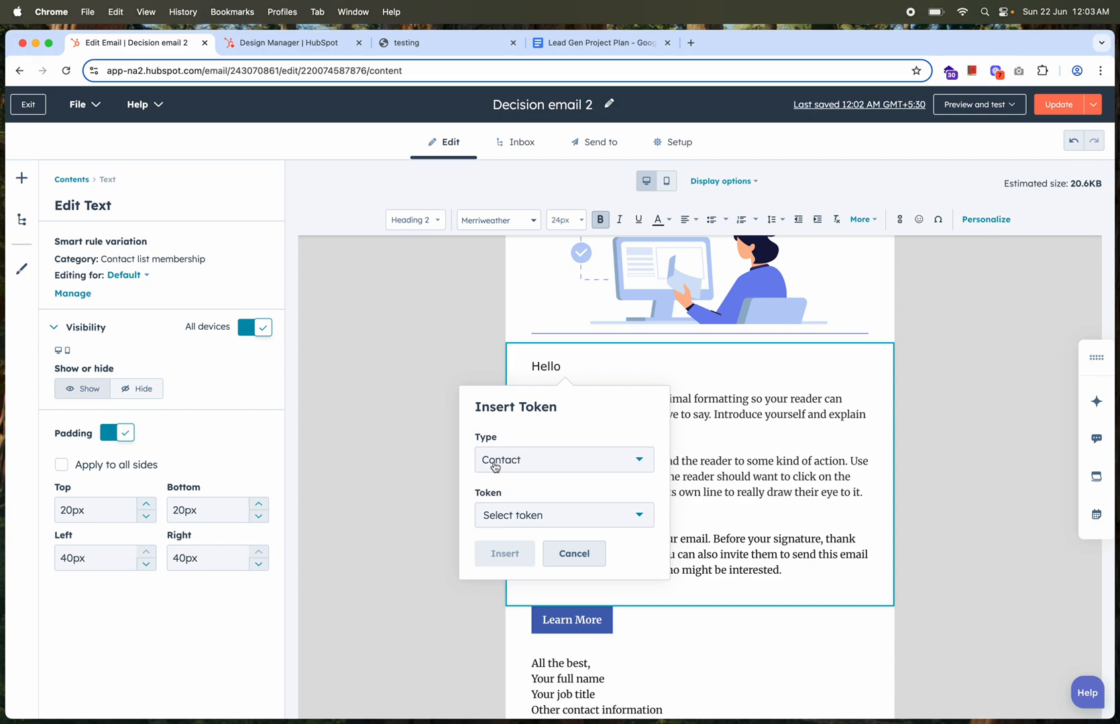
pyautogui.click(525, 517)
pyautogui.write('first name')
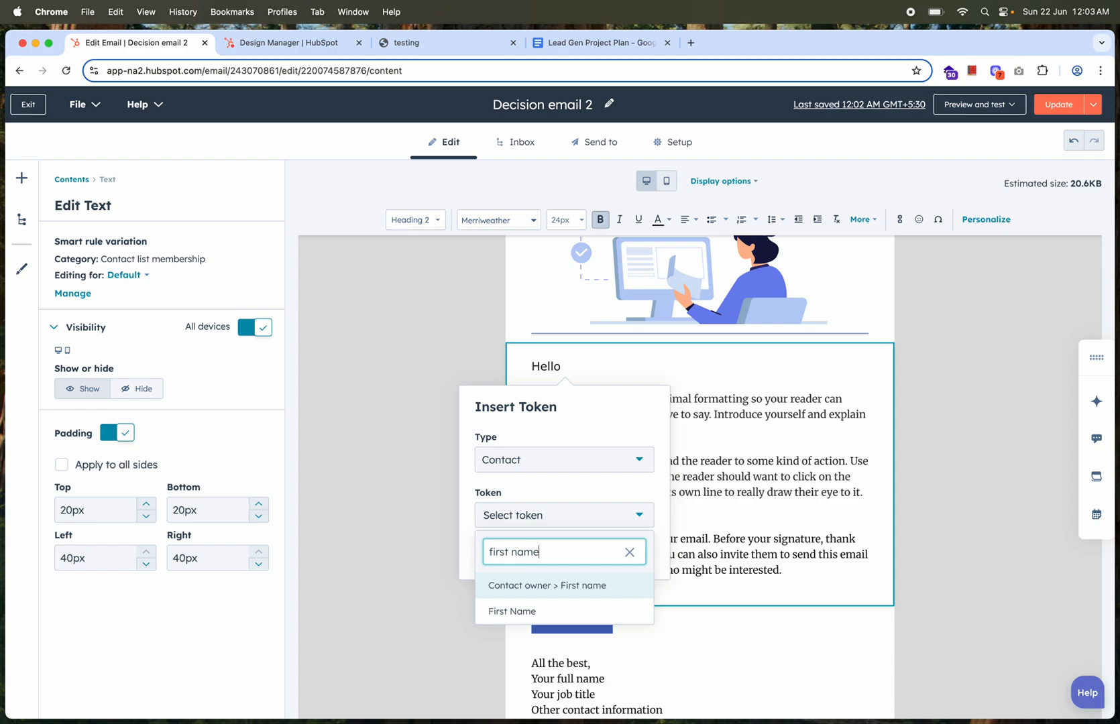
pyautogui.click(512, 612)
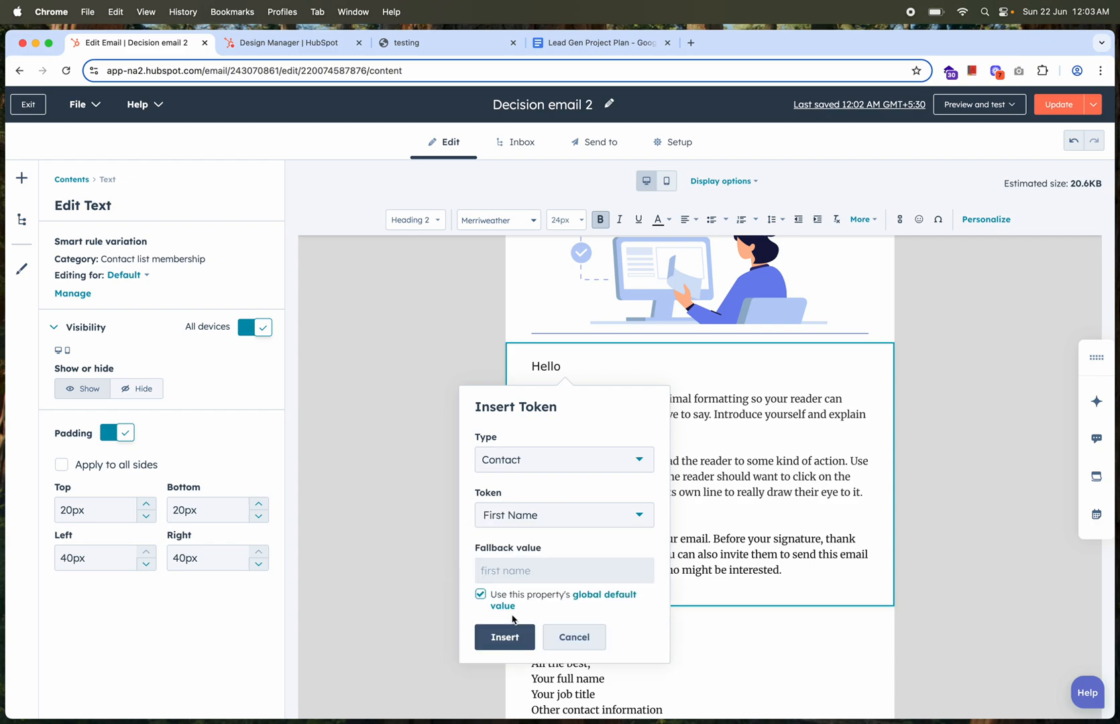
pyautogui.click(504, 637)
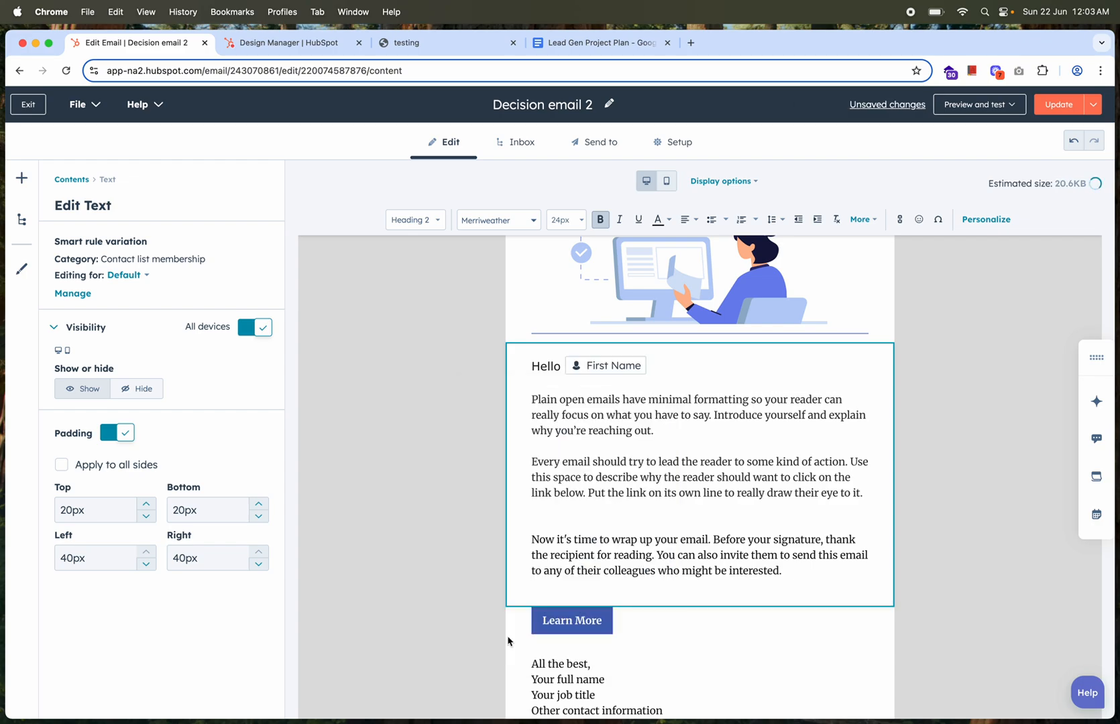
pyautogui.write(',')
pyautogui.scroll(-1, 688, 457)
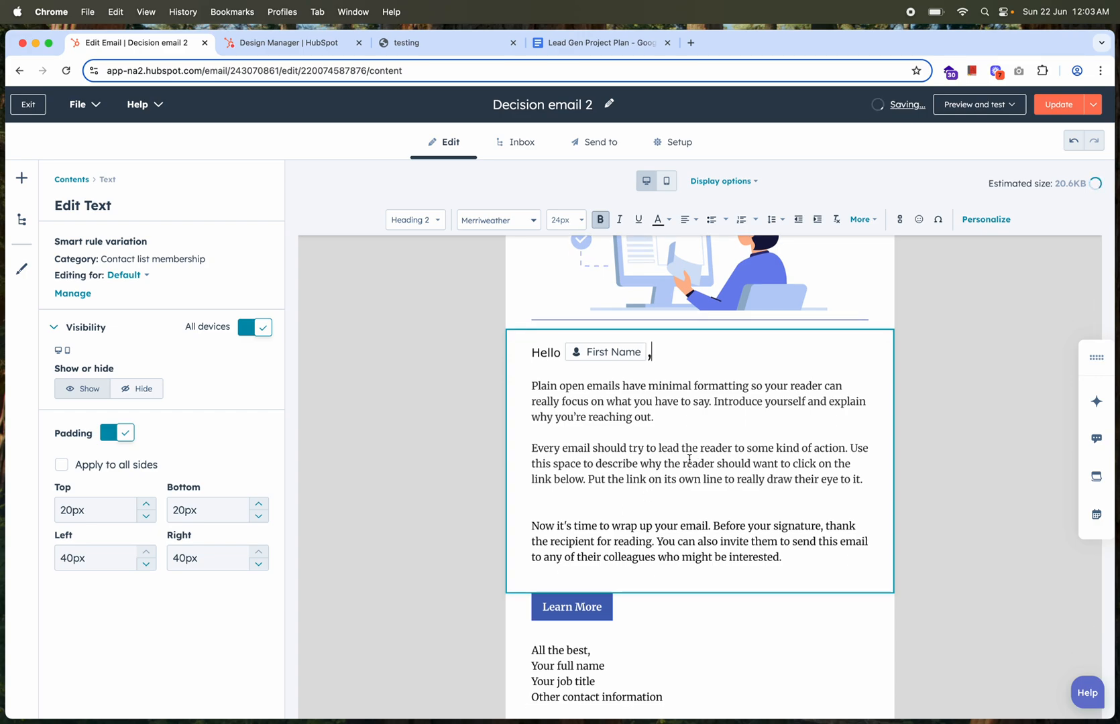
pyautogui.click(960, 436)
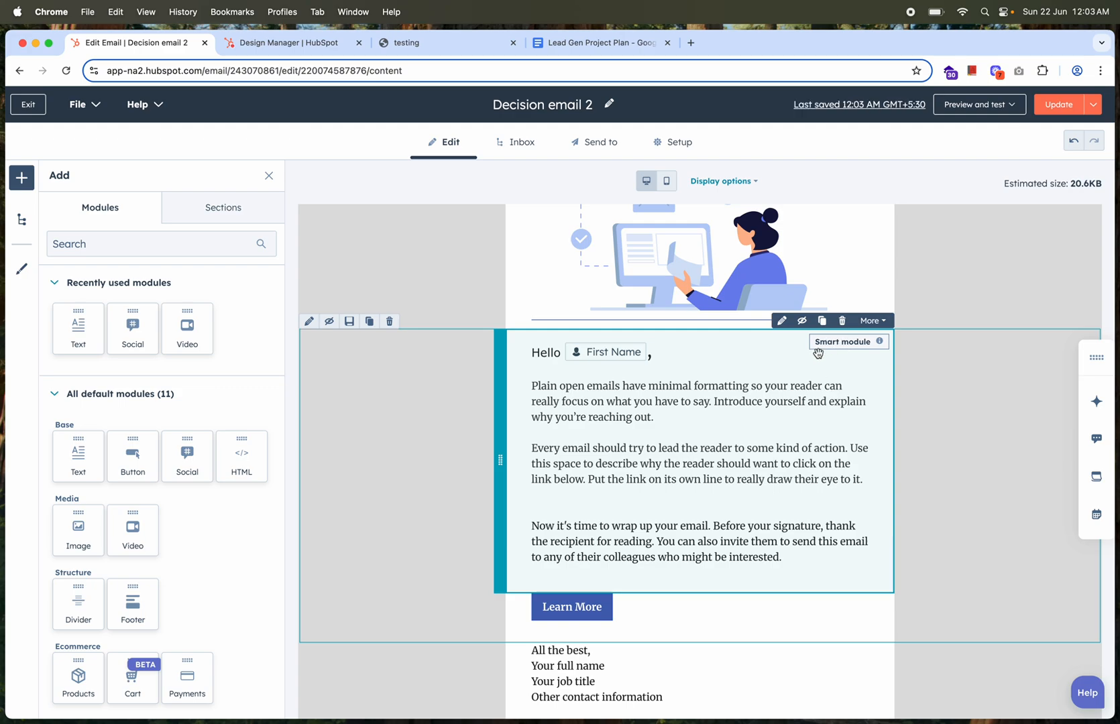
# Review the greeting text's smart rule versions for the Leadership and Technical campaign lists
pyautogui.click(825, 400)
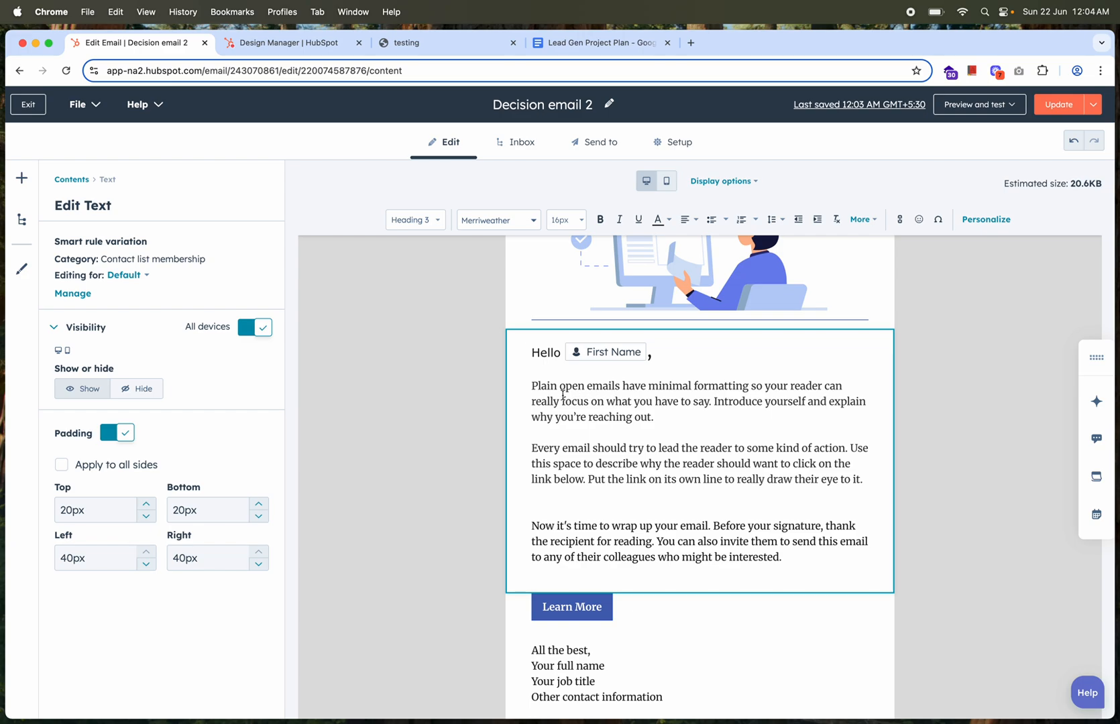
pyautogui.click(134, 276)
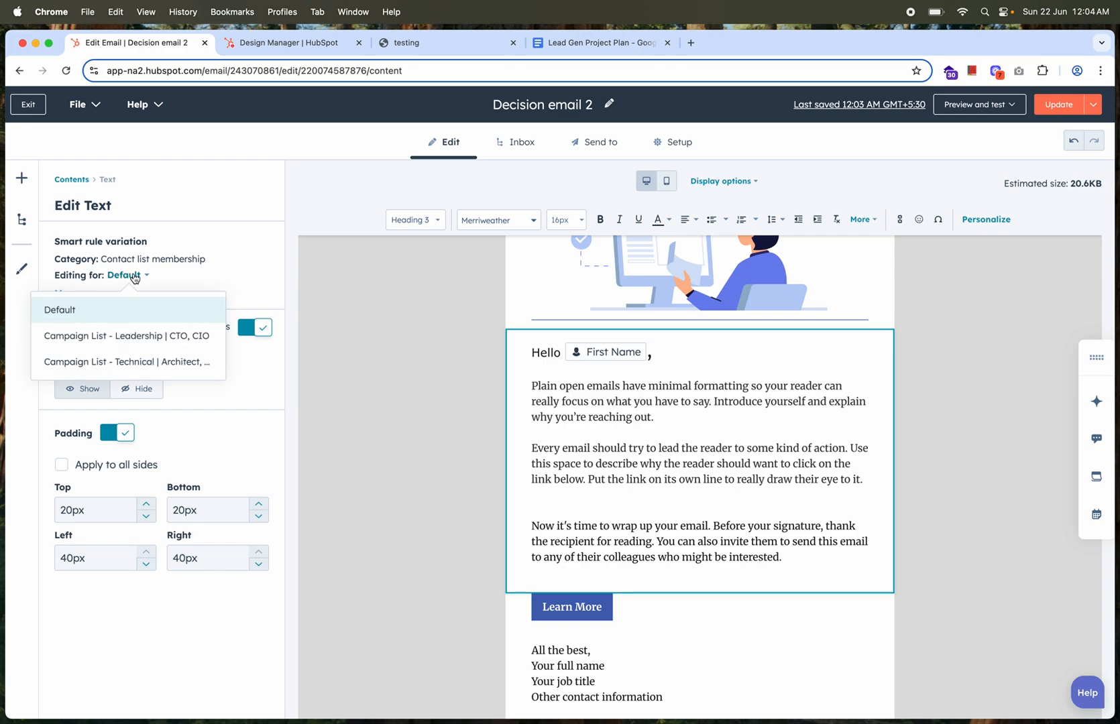
pyautogui.click(142, 342)
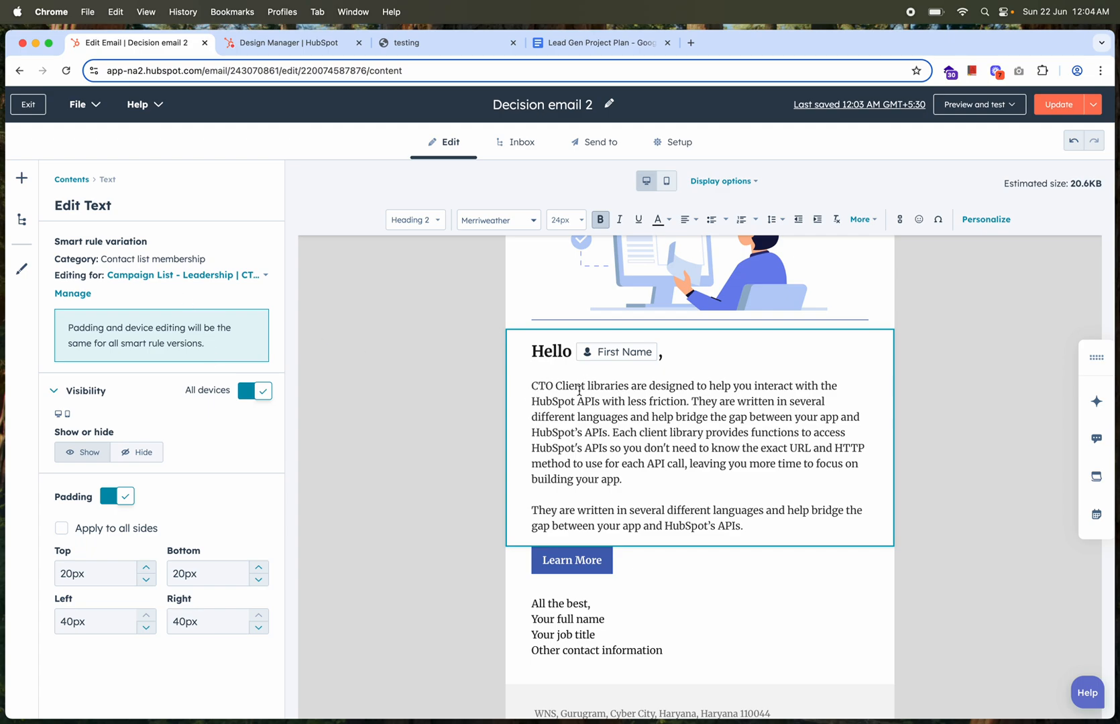
pyautogui.click(207, 277)
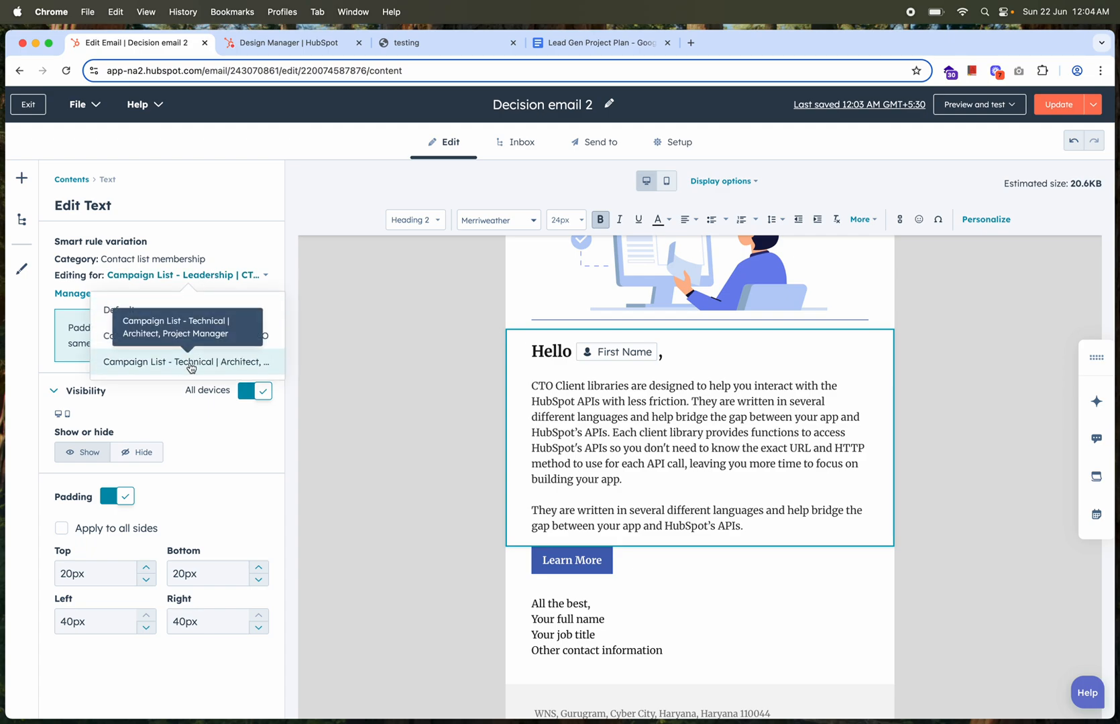
pyautogui.click(191, 367)
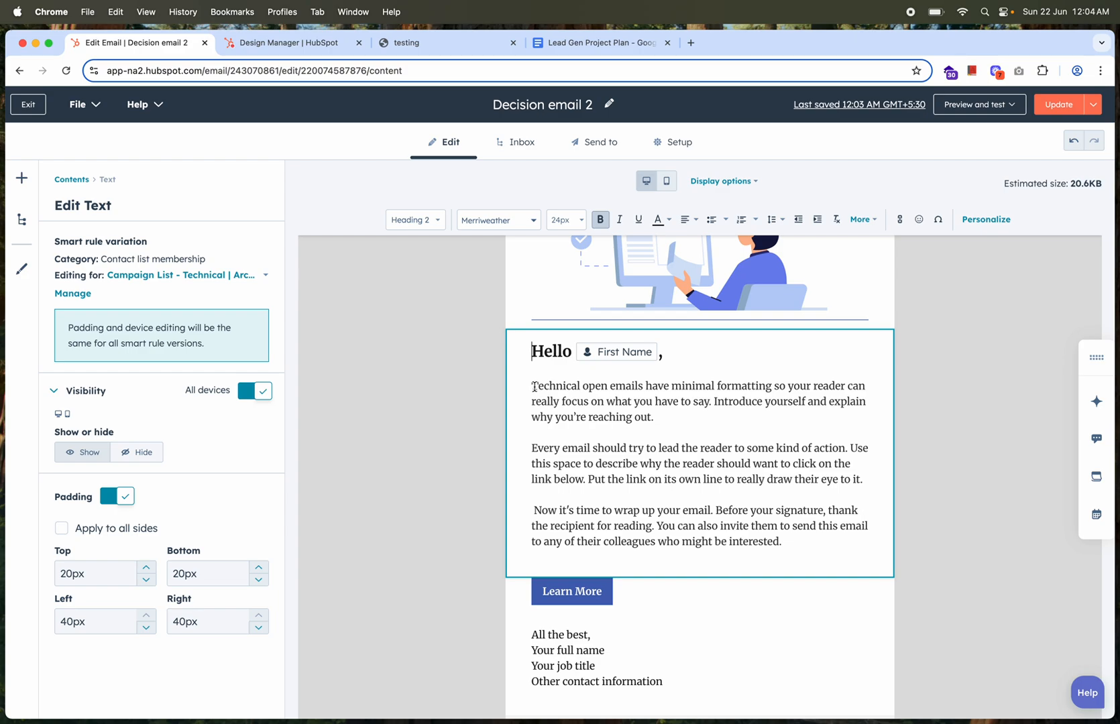
pyautogui.click(962, 416)
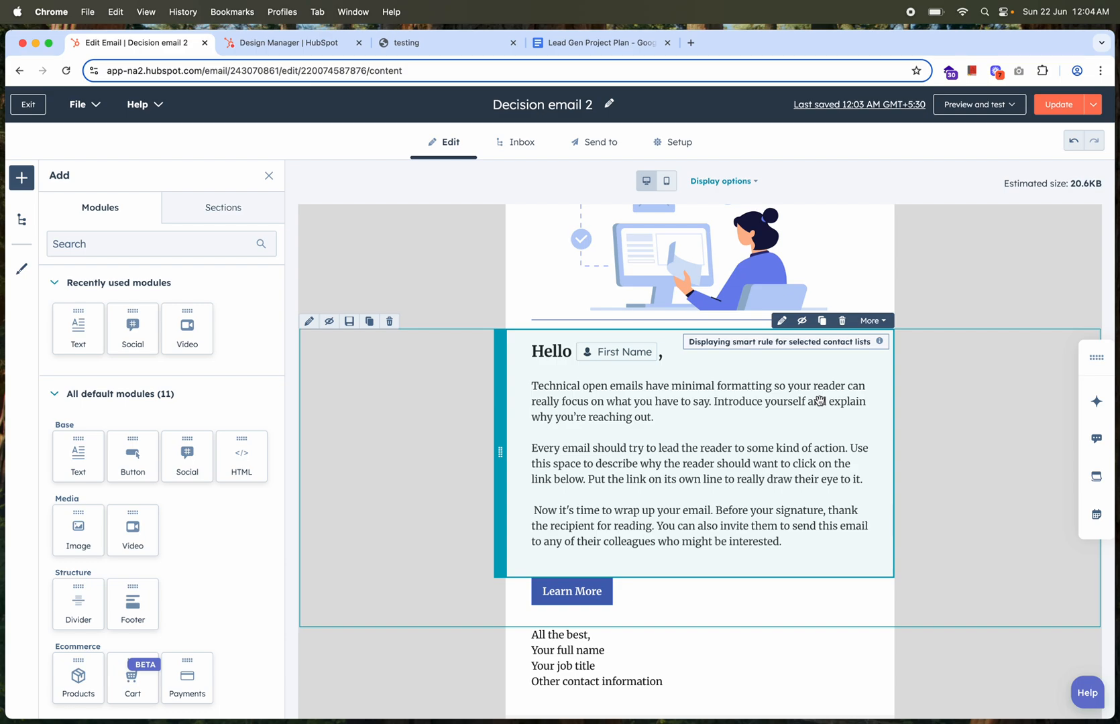
# Examine the email's layout from logo to footer and open the Learn More button's link settings
pyautogui.scroll(3, 819, 401)
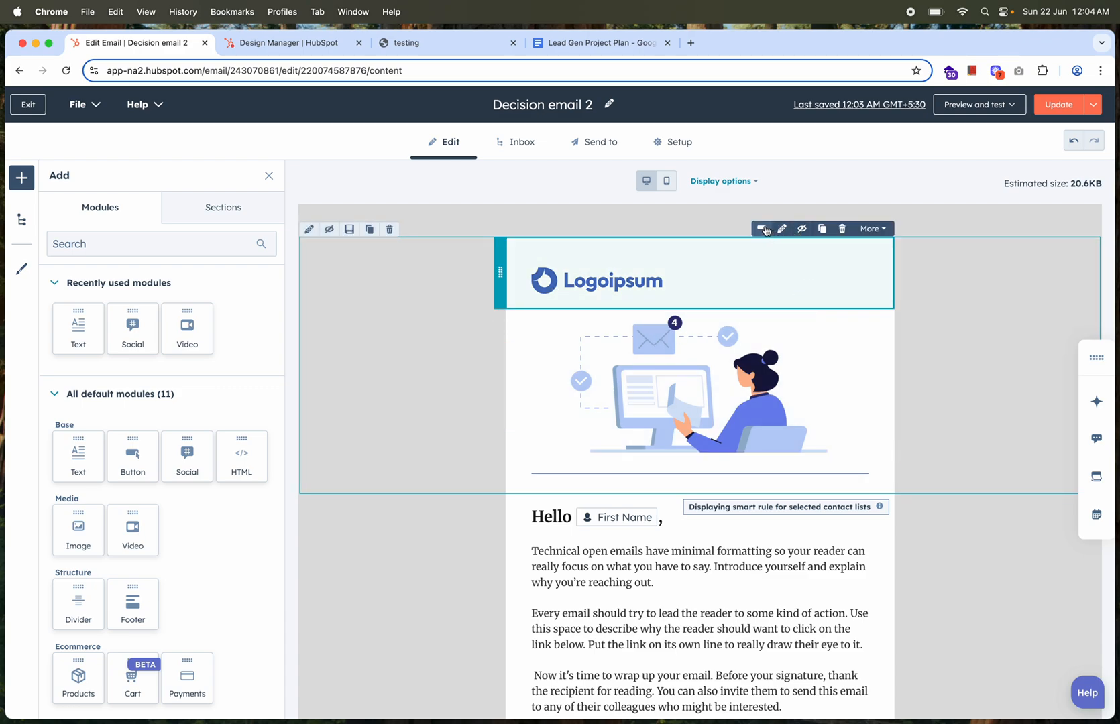
pyautogui.click(871, 230)
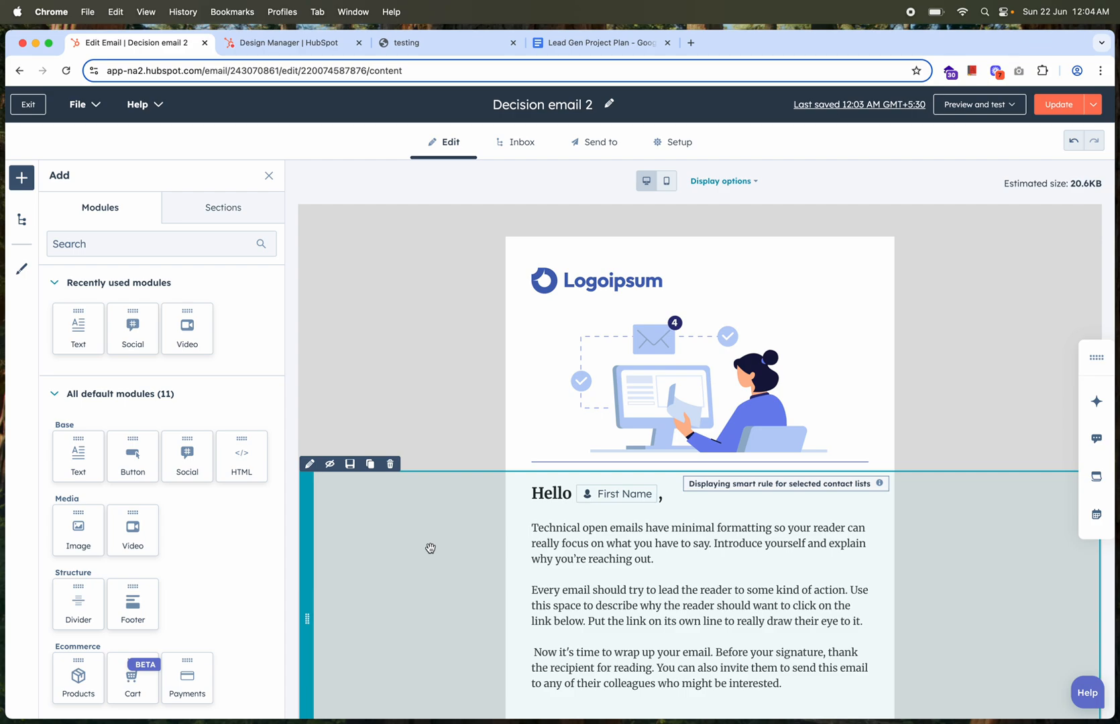
pyautogui.scroll(-4, 431, 548)
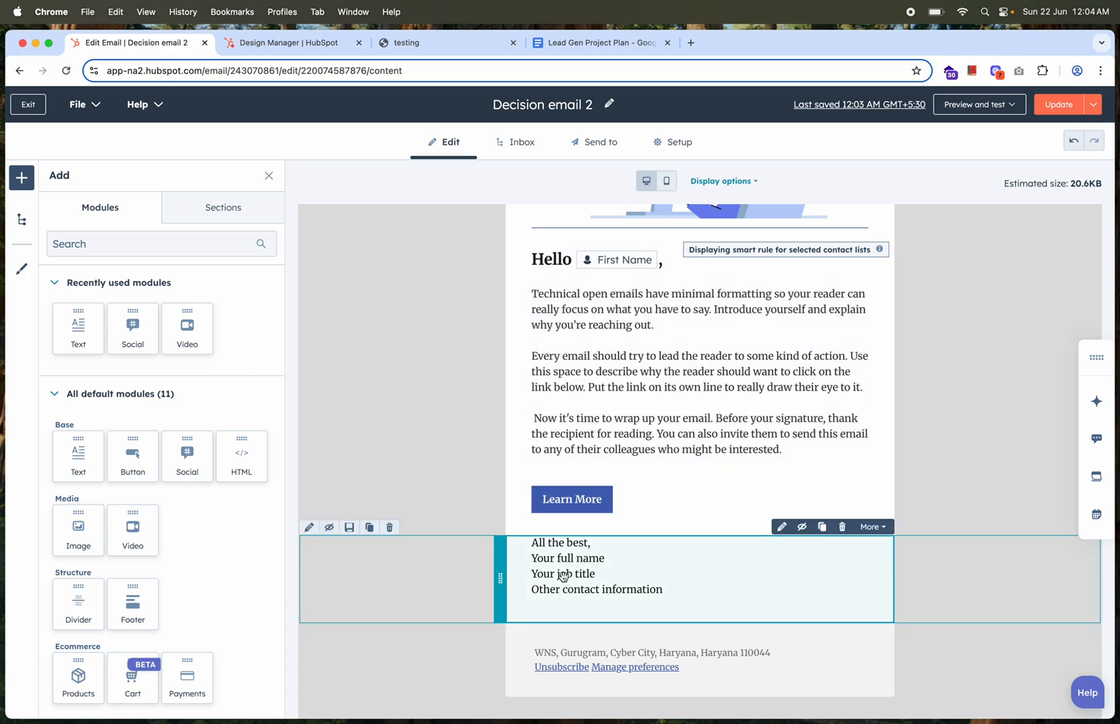
pyautogui.scroll(2, 644, 427)
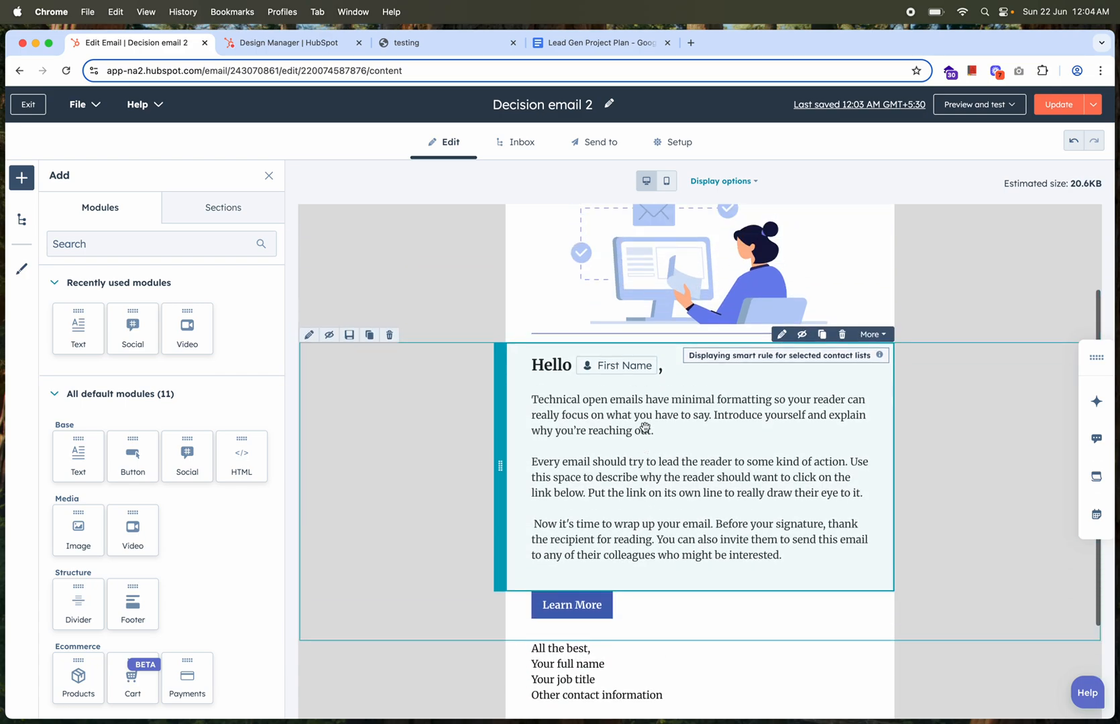
pyautogui.scroll(4, 601, 363)
pyautogui.scroll(-5, 624, 337)
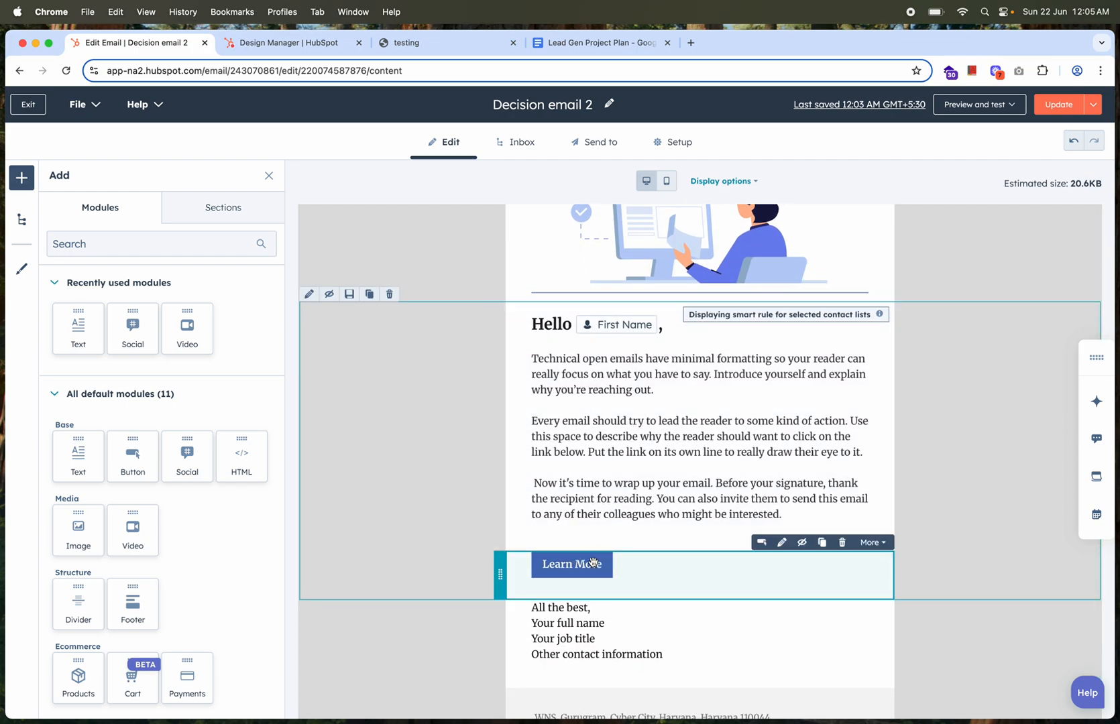
pyautogui.click(563, 569)
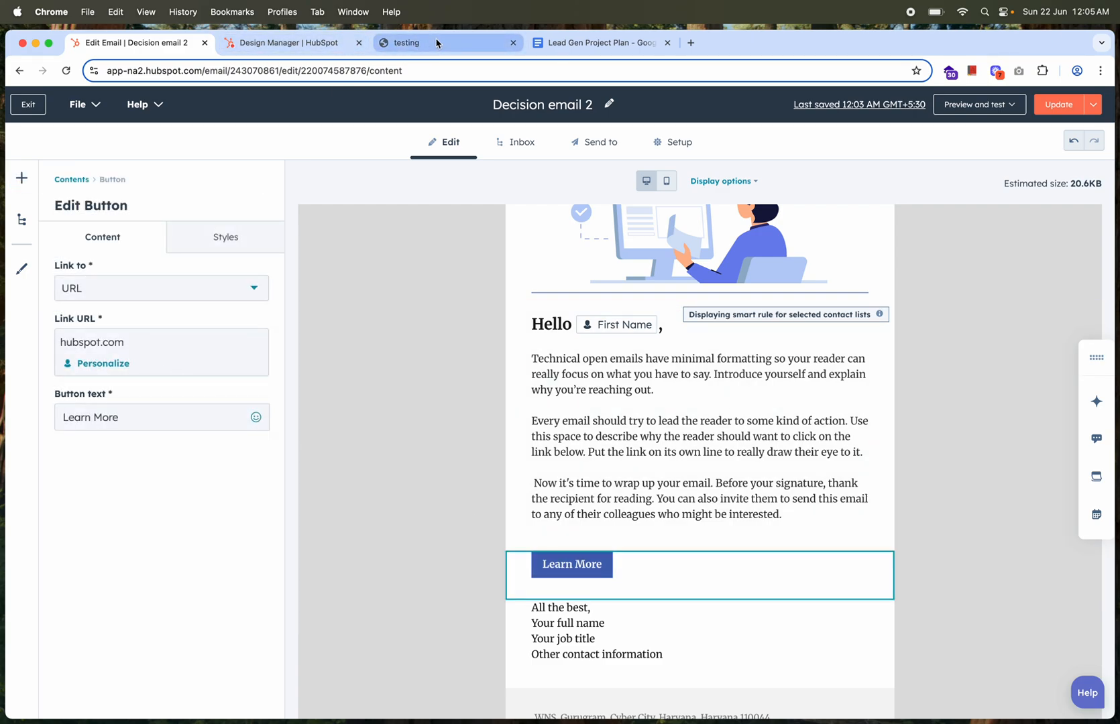
pyautogui.scroll(-3, 565, 637)
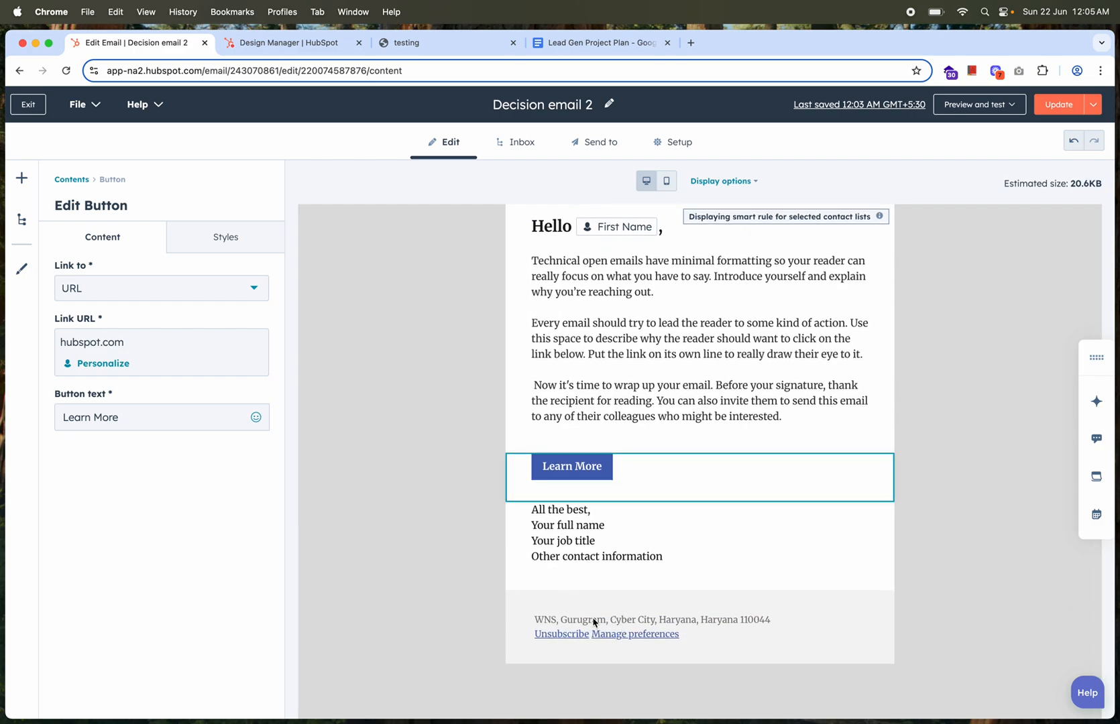
pyautogui.scroll(8, 606, 440)
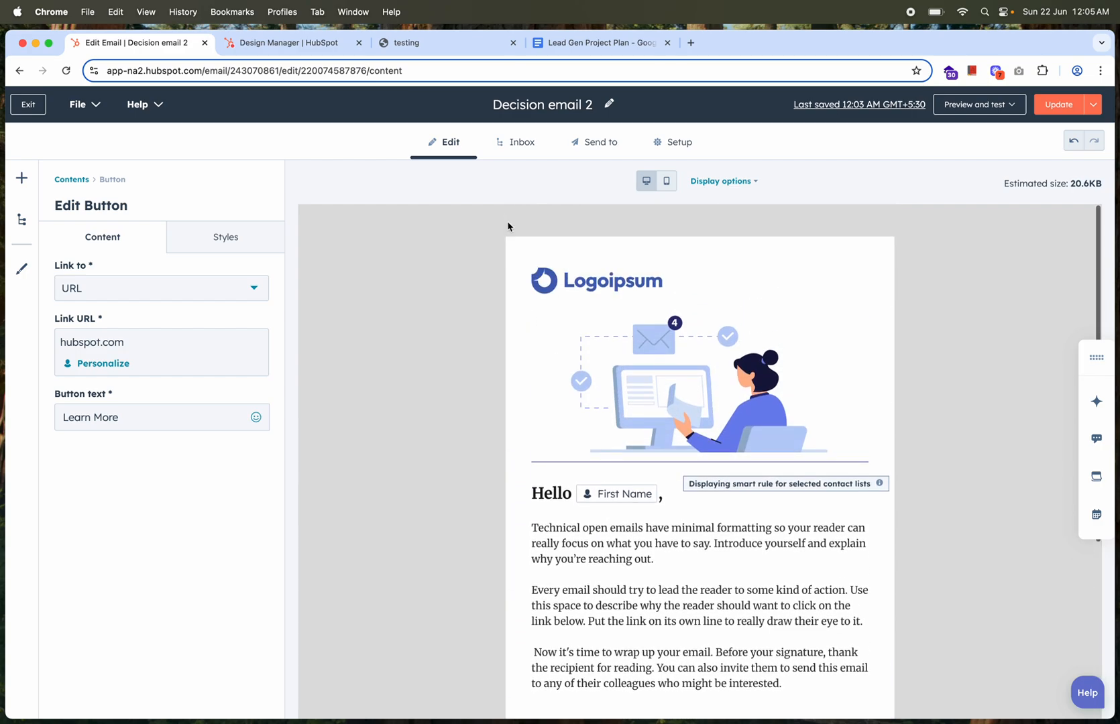
# Check Decision email 2's inbox and sending settings and publish its update
pyautogui.click(517, 142)
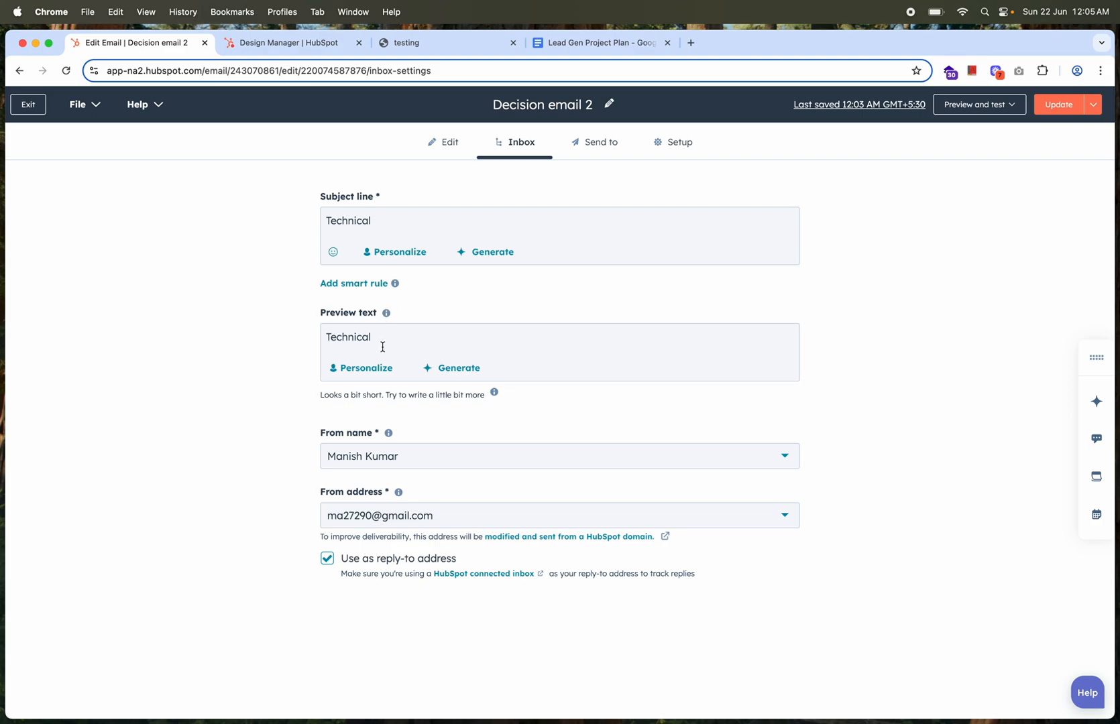
pyautogui.click(594, 151)
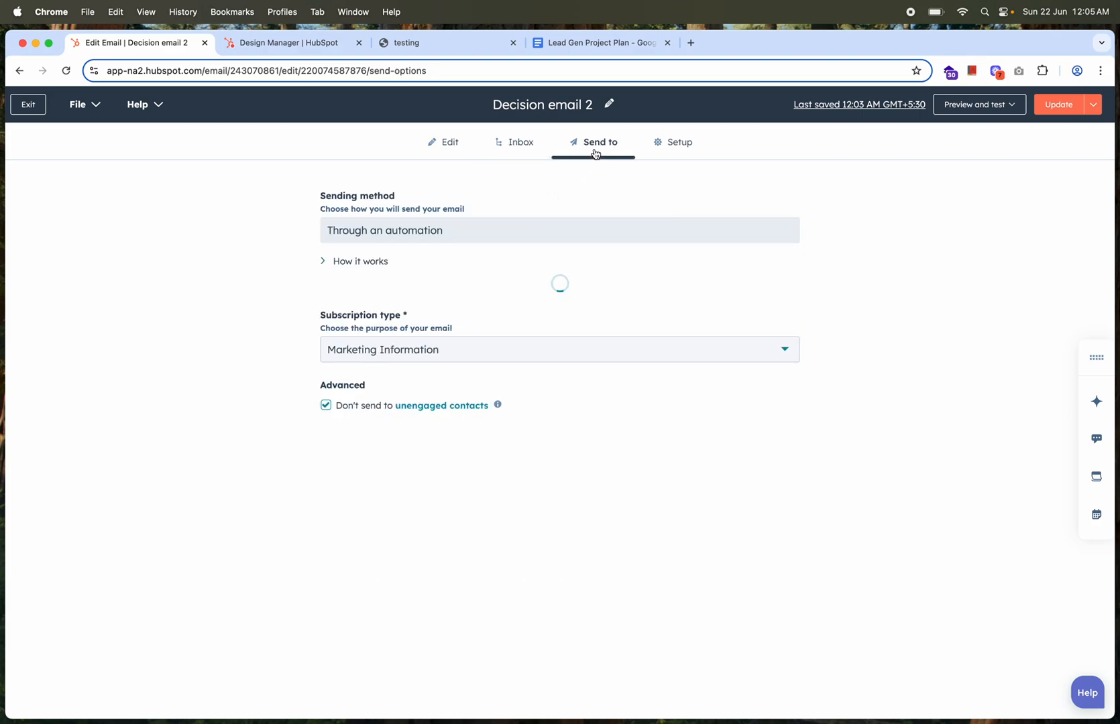
pyautogui.click(1055, 108)
pyautogui.click(548, 363)
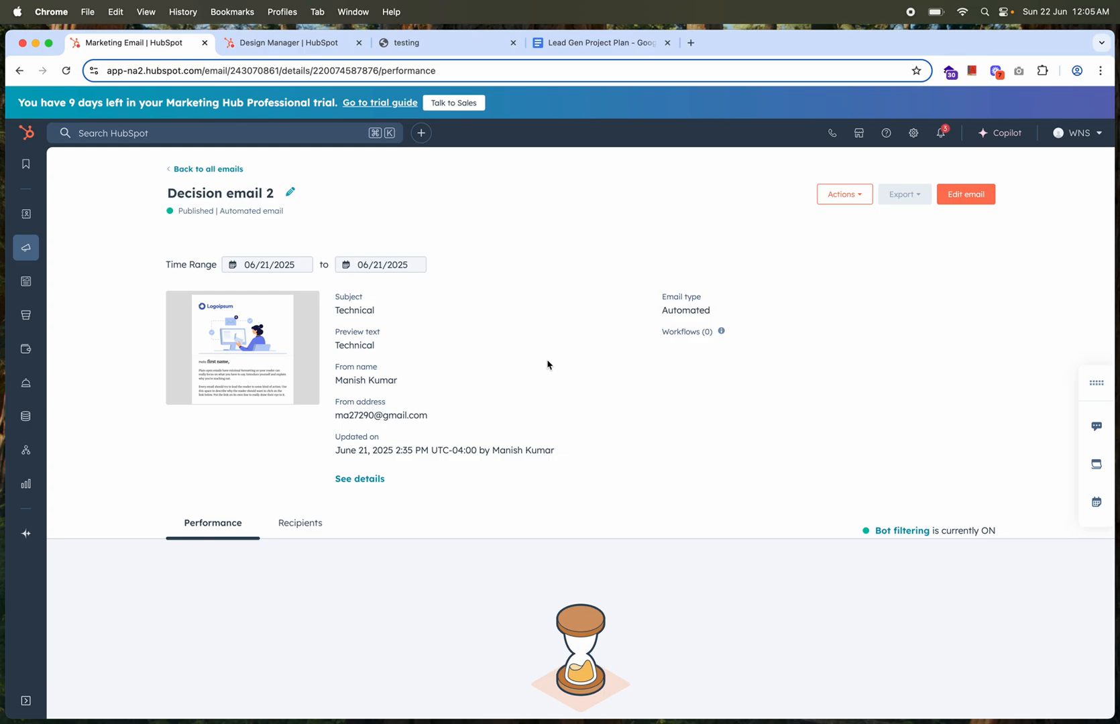
# Return to the list of all marketing emails and open the marketing Ads tool
pyautogui.click(226, 171)
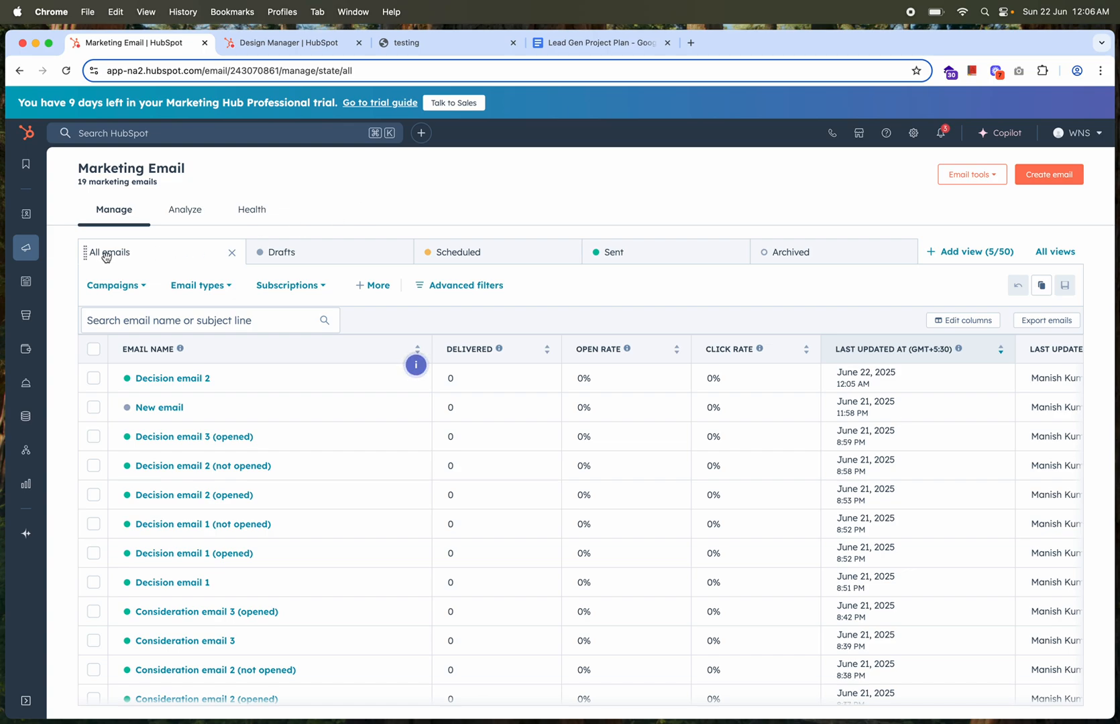
pyautogui.moveTo(27, 253)
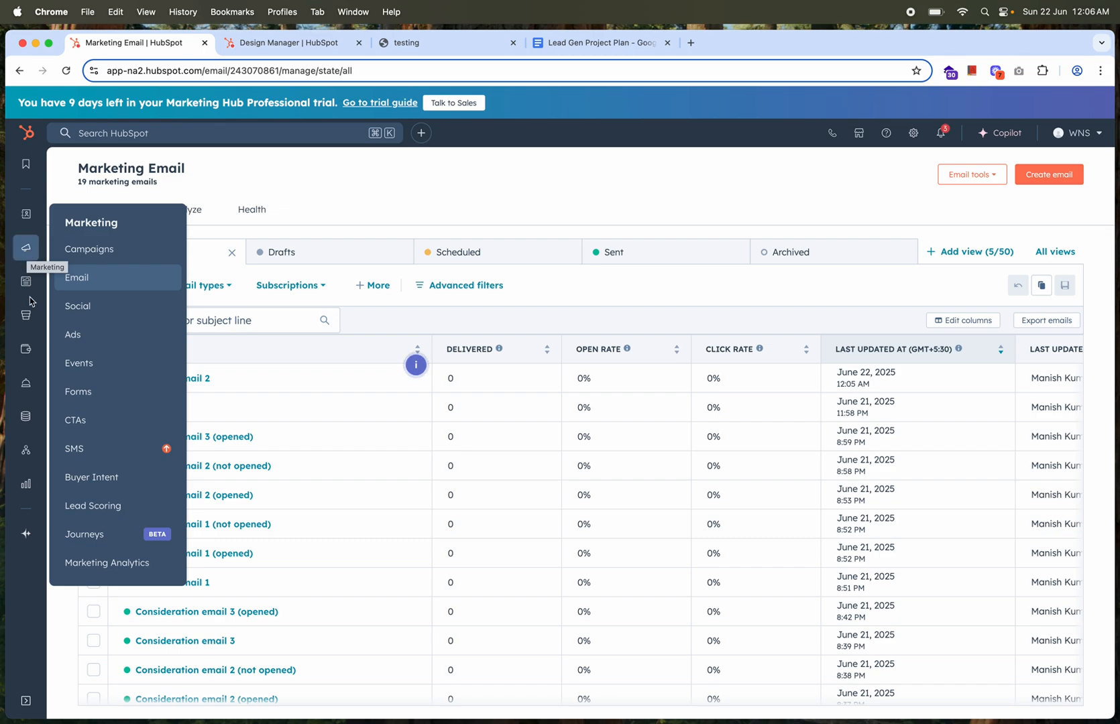
pyautogui.moveTo(29, 281)
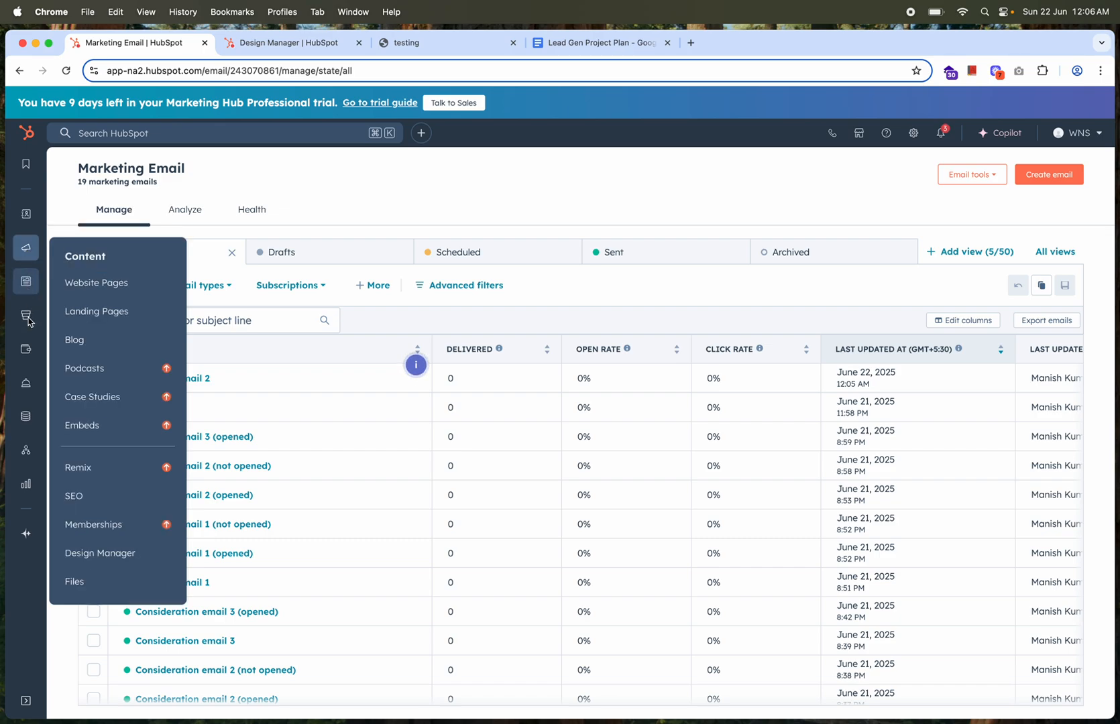
pyautogui.moveTo(27, 321)
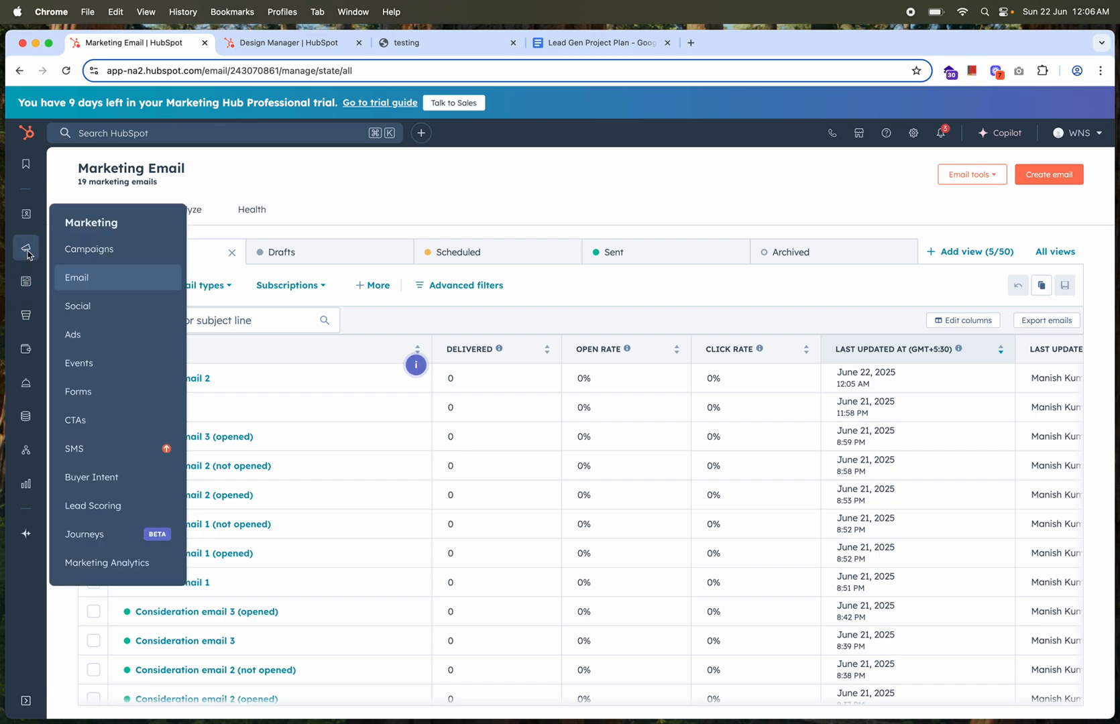
pyautogui.click(78, 335)
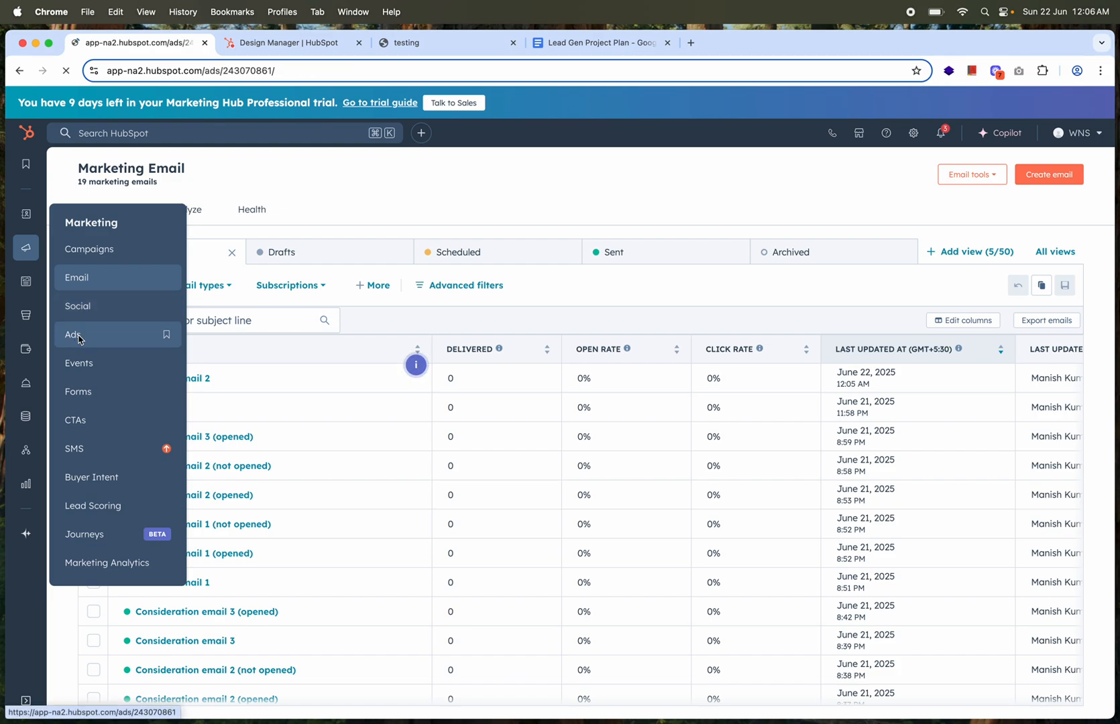
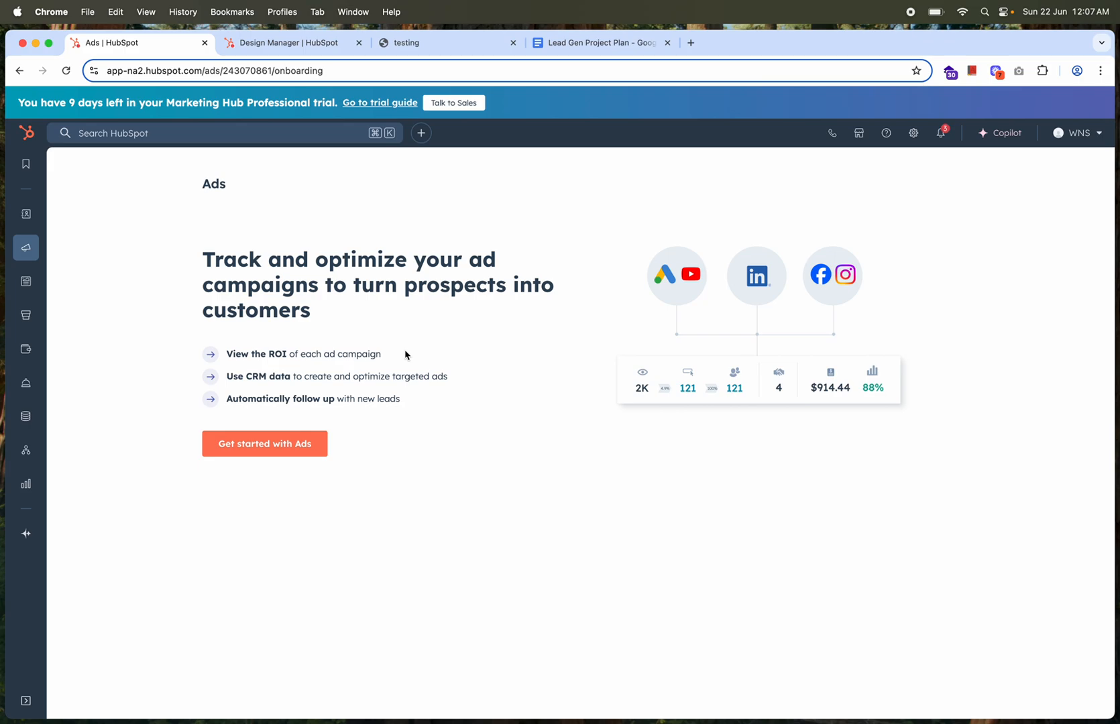
# Open the marketing Social tool and look at its monitoring inbox and its options for creating and managing posts
pyautogui.moveTo(28, 253)
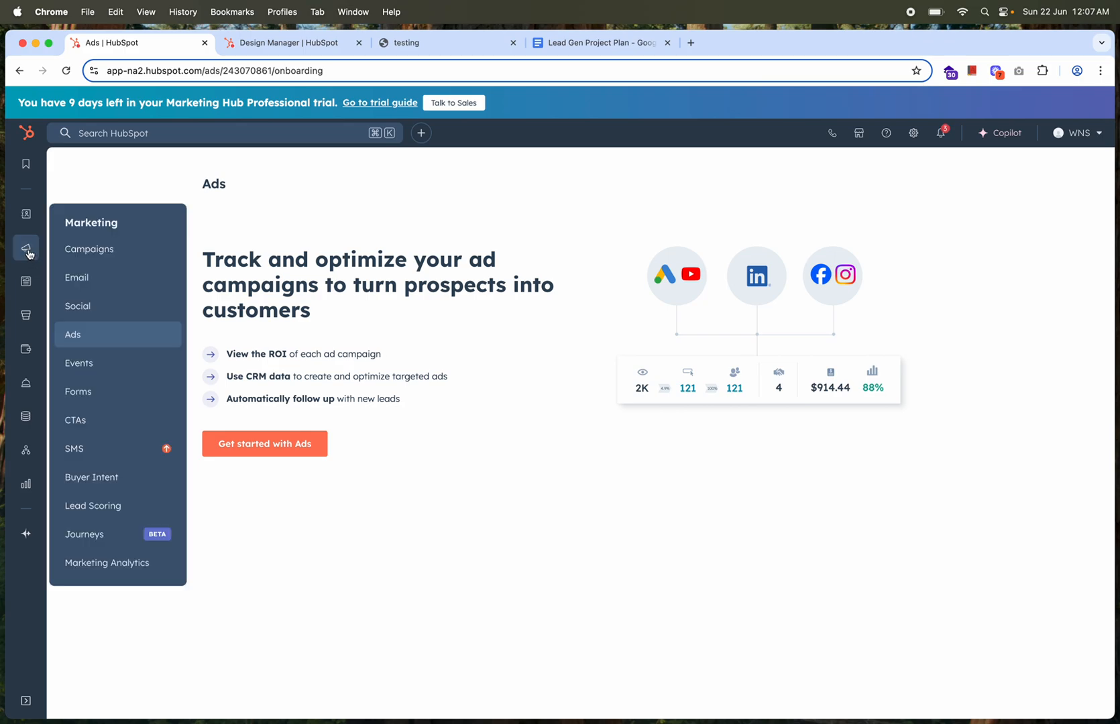
pyautogui.click(75, 305)
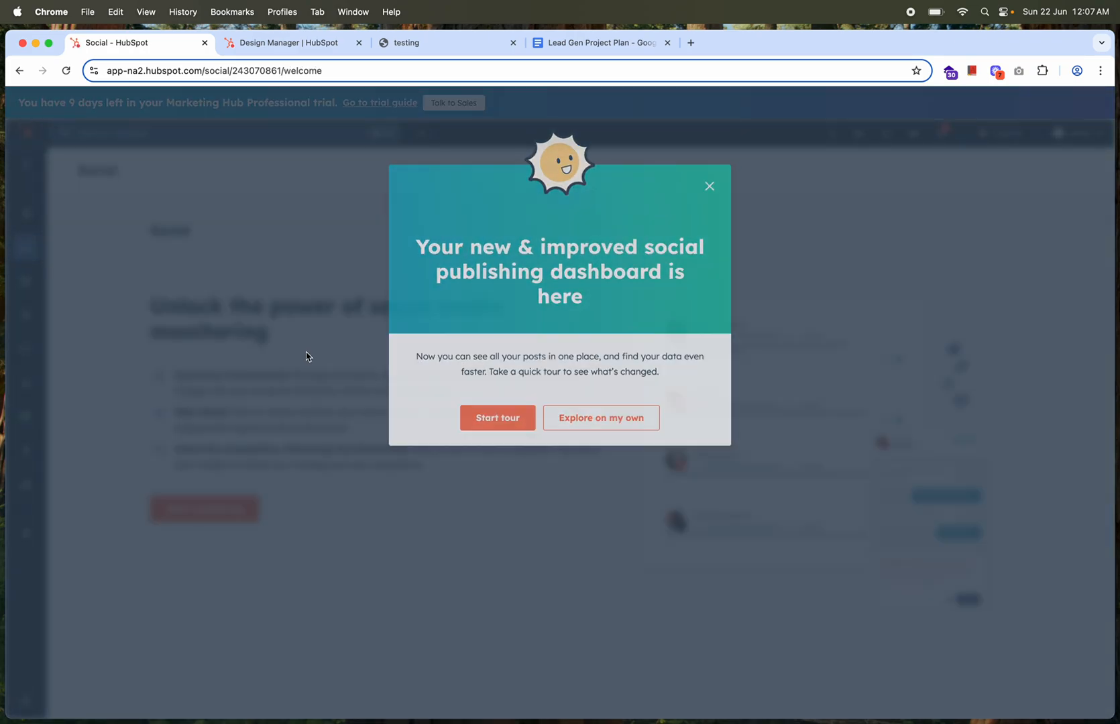
pyautogui.click(306, 356)
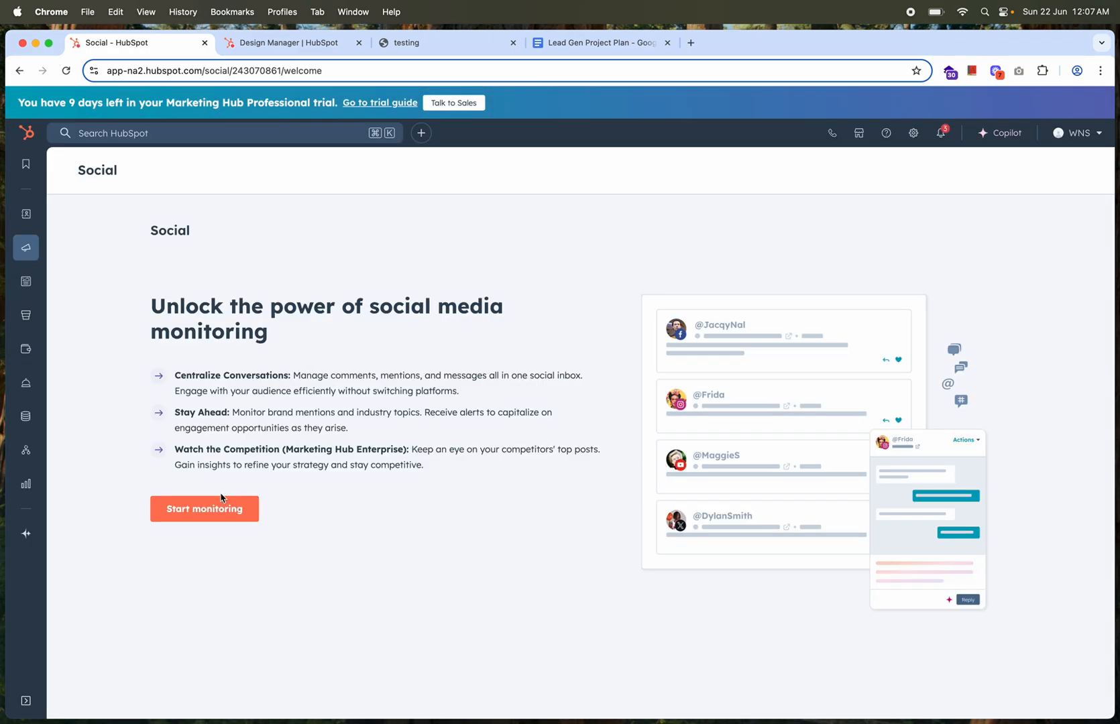
pyautogui.click(205, 510)
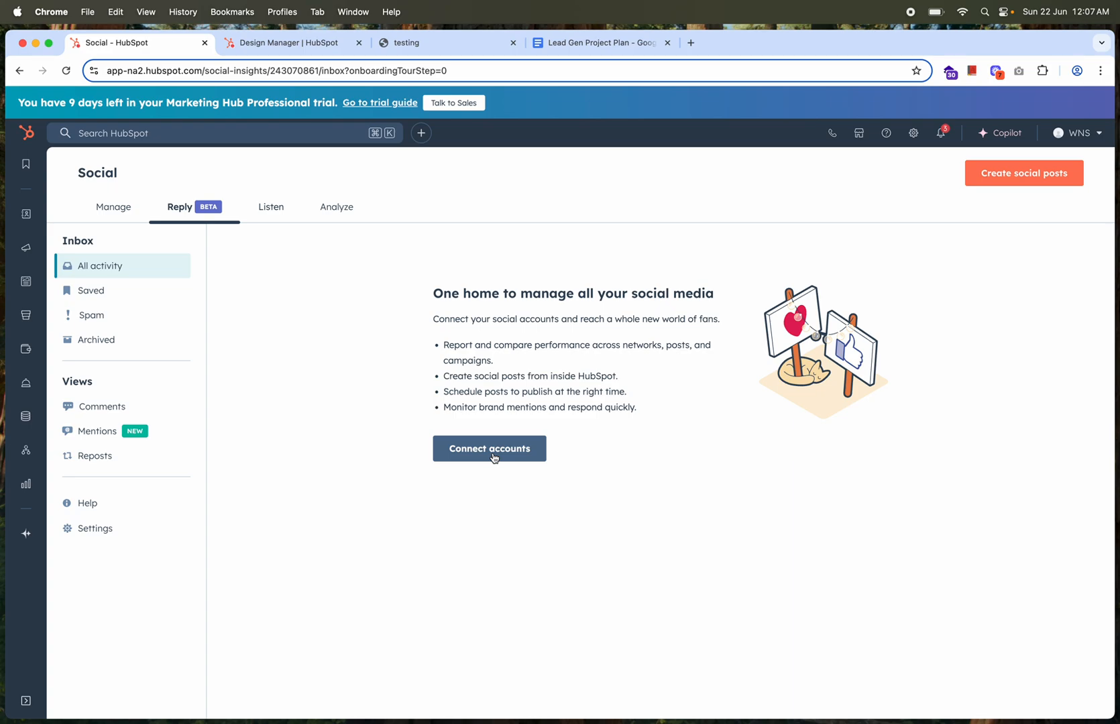
pyautogui.click(1016, 175)
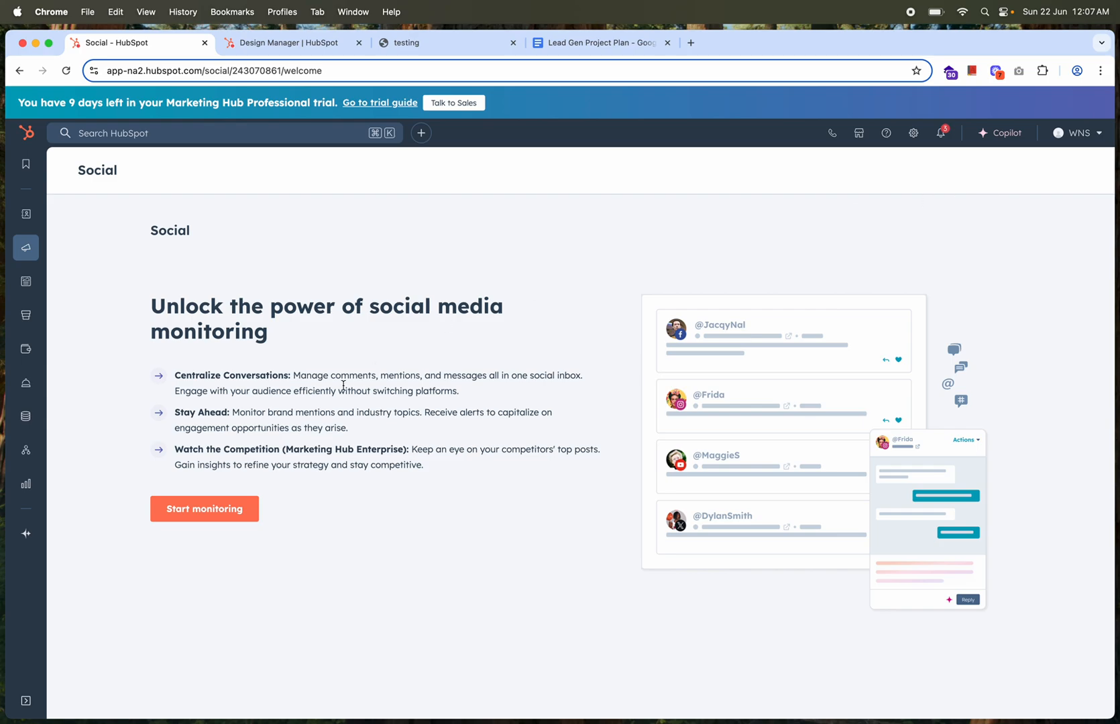
pyautogui.click(193, 513)
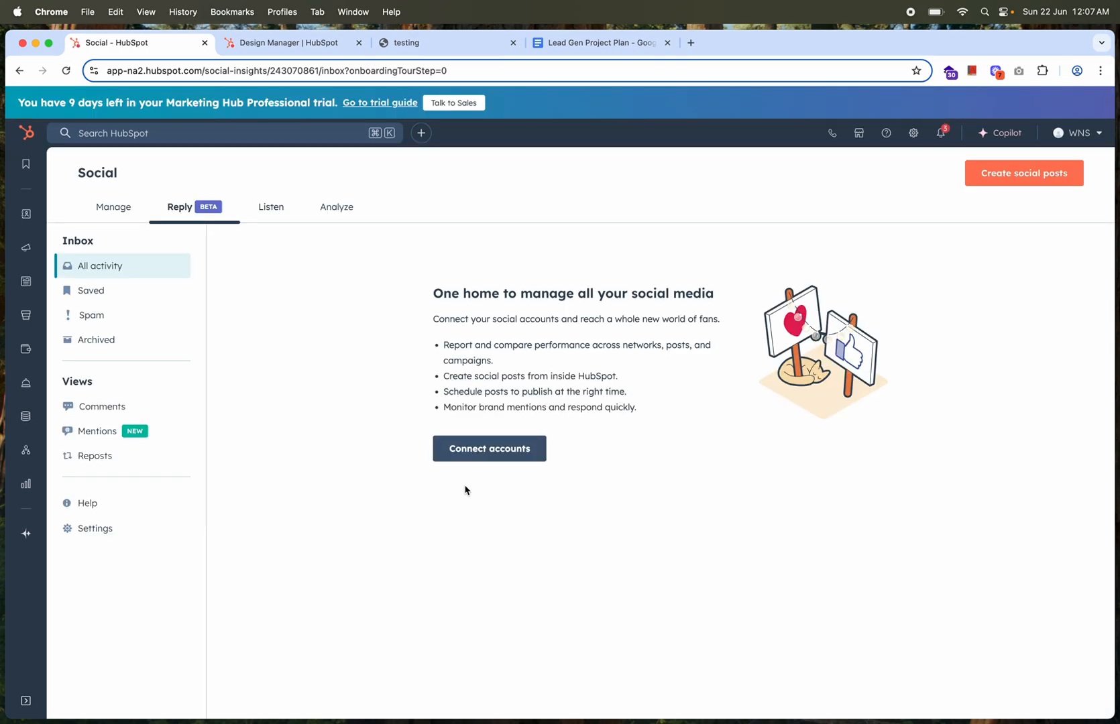
pyautogui.click(108, 217)
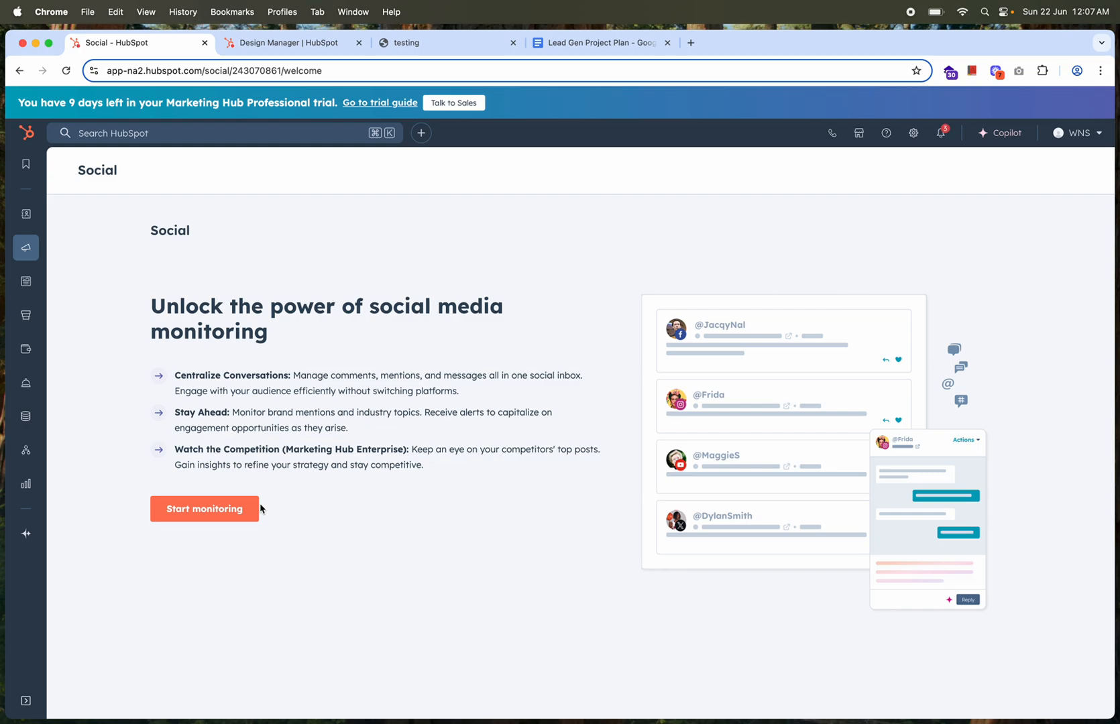
# Open the automation Workflows list, browse the workflow templates available with the plan, and return to the list
pyautogui.moveTo(24, 252)
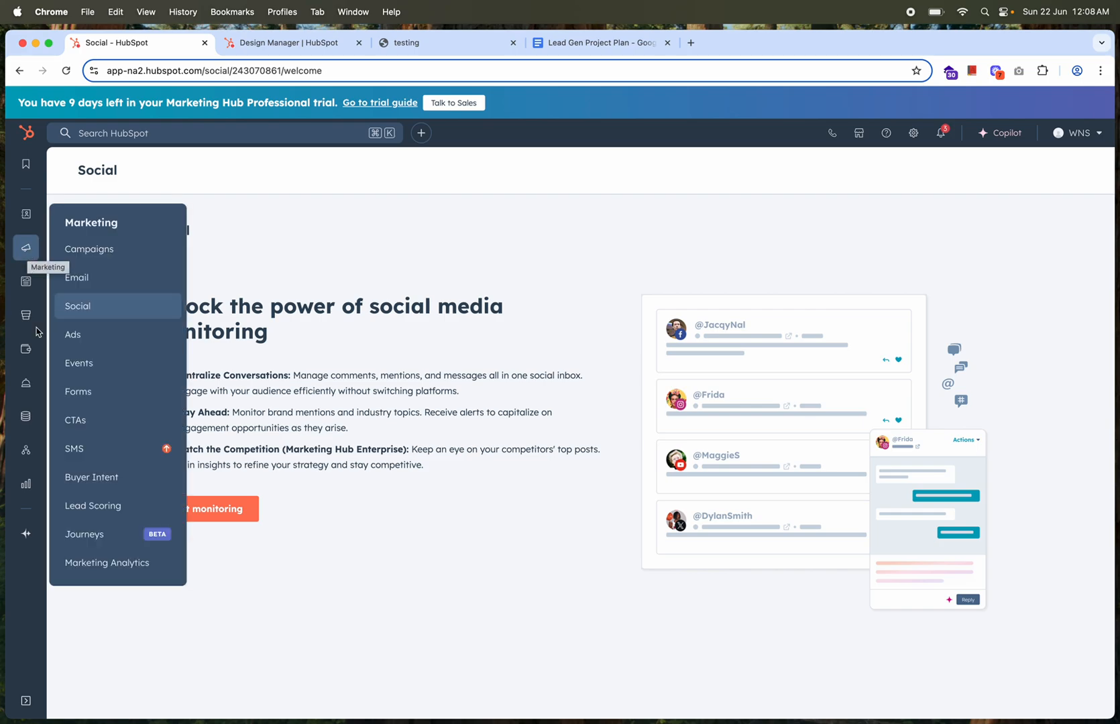
pyautogui.moveTo(30, 455)
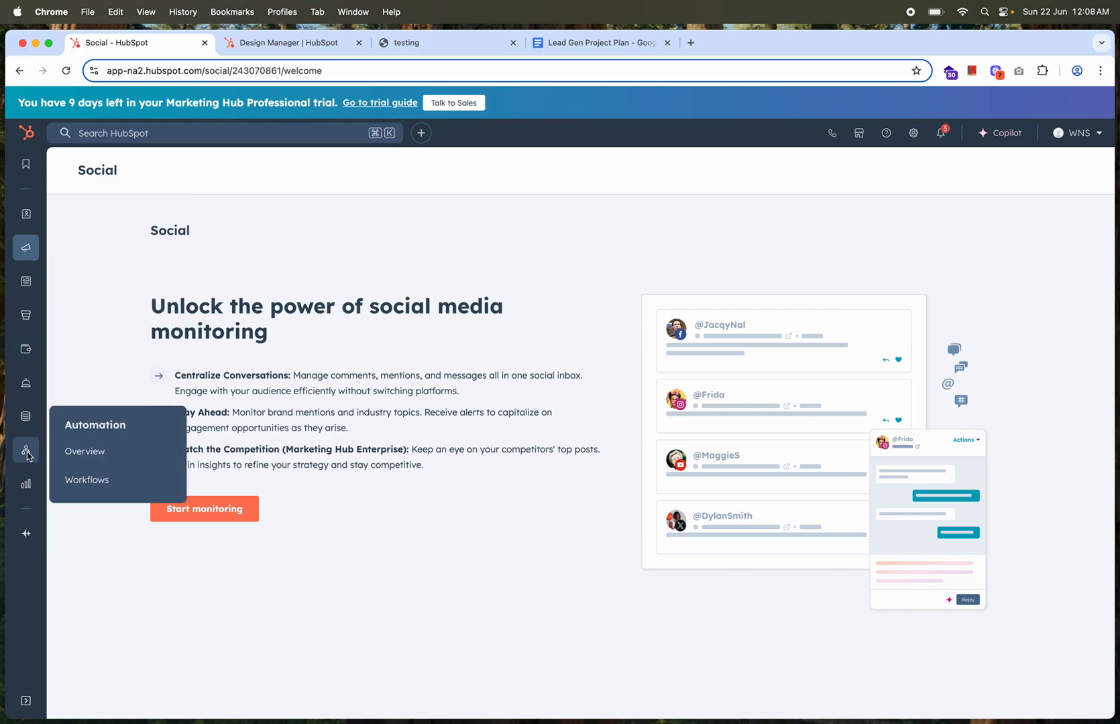
pyautogui.click(81, 484)
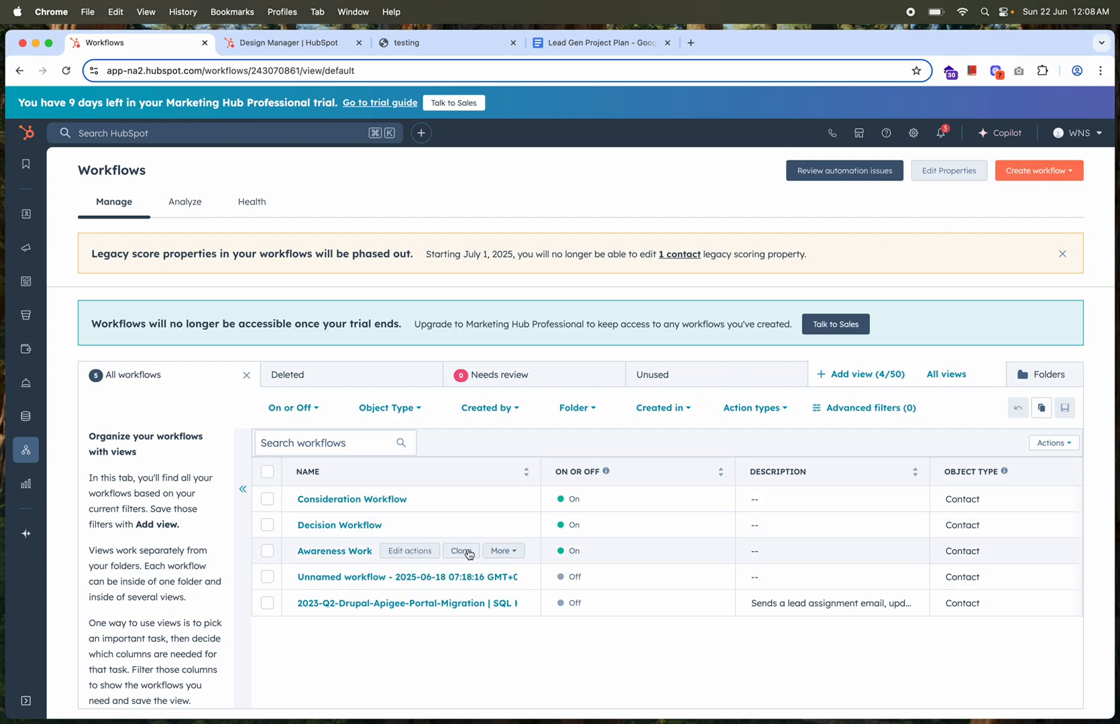
pyautogui.click(1043, 172)
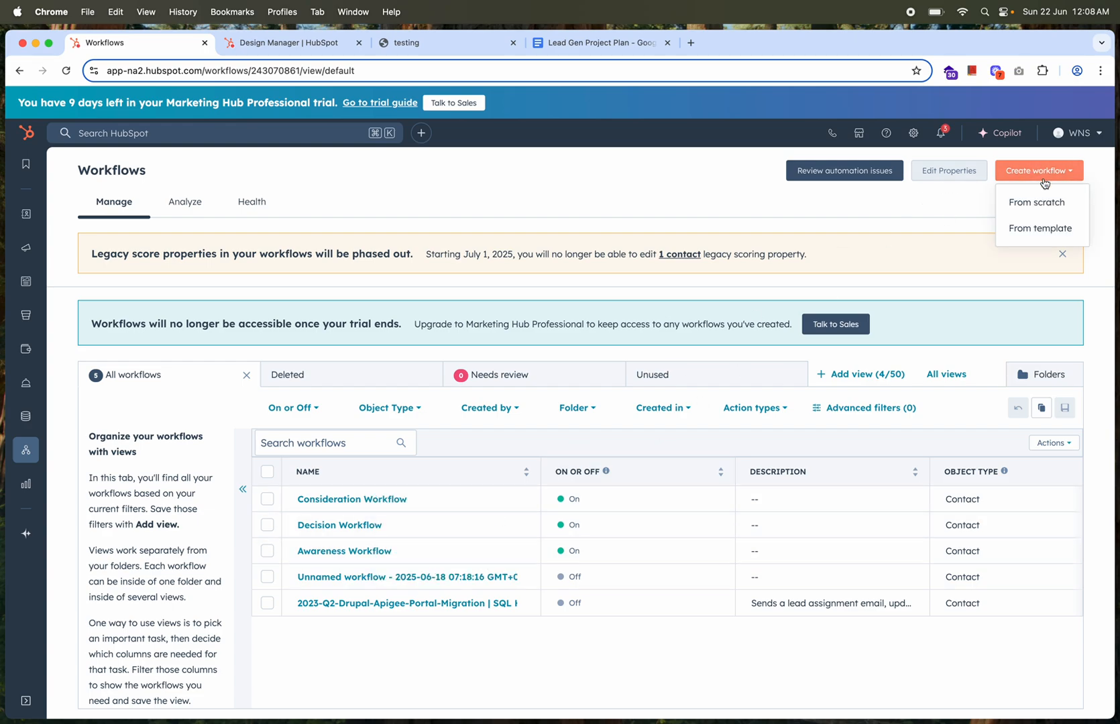
pyautogui.click(1031, 235)
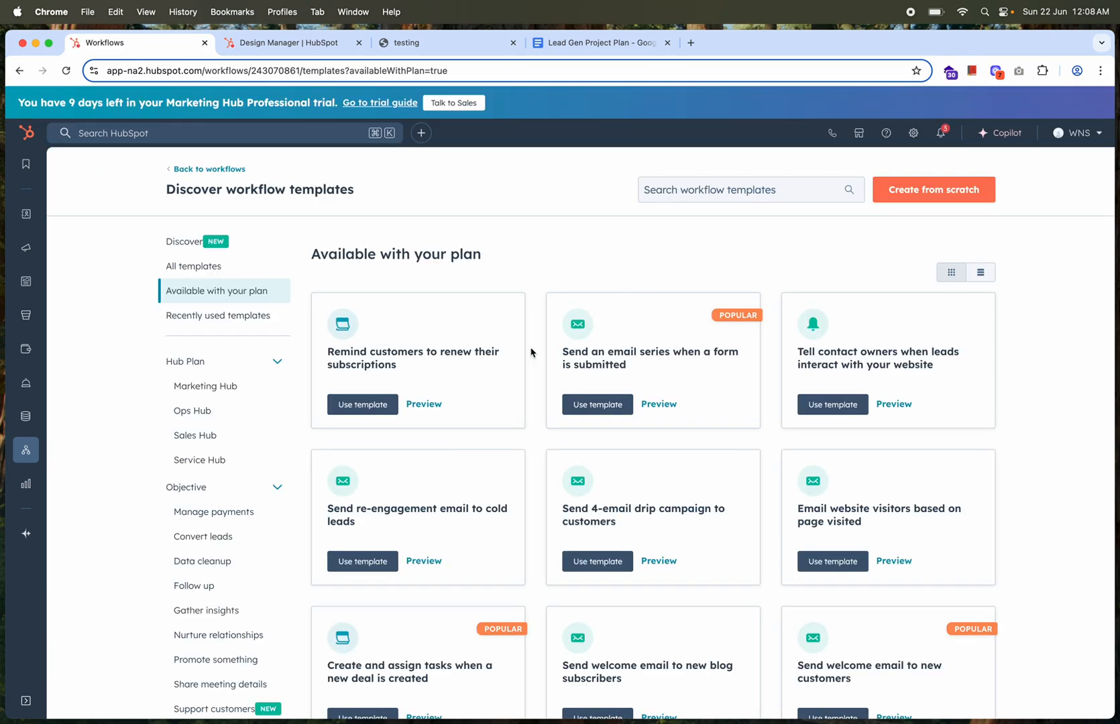
pyautogui.scroll(-3, 631, 436)
pyautogui.scroll(-3, 632, 444)
pyautogui.scroll(5, 632, 444)
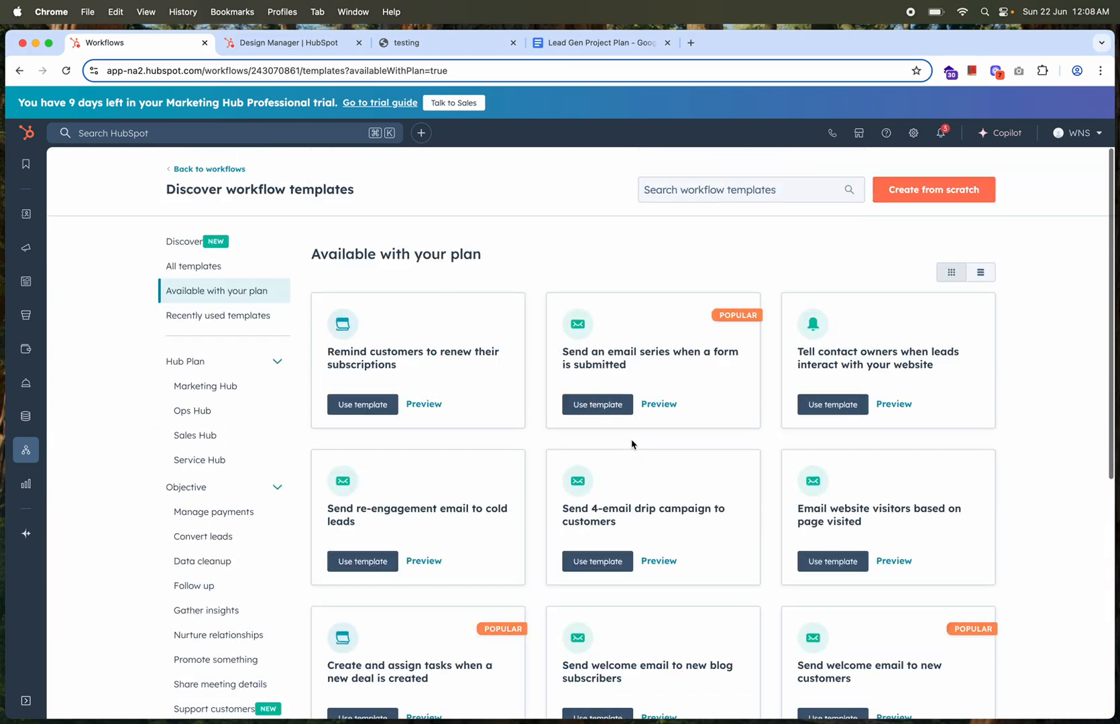
pyautogui.click(225, 169)
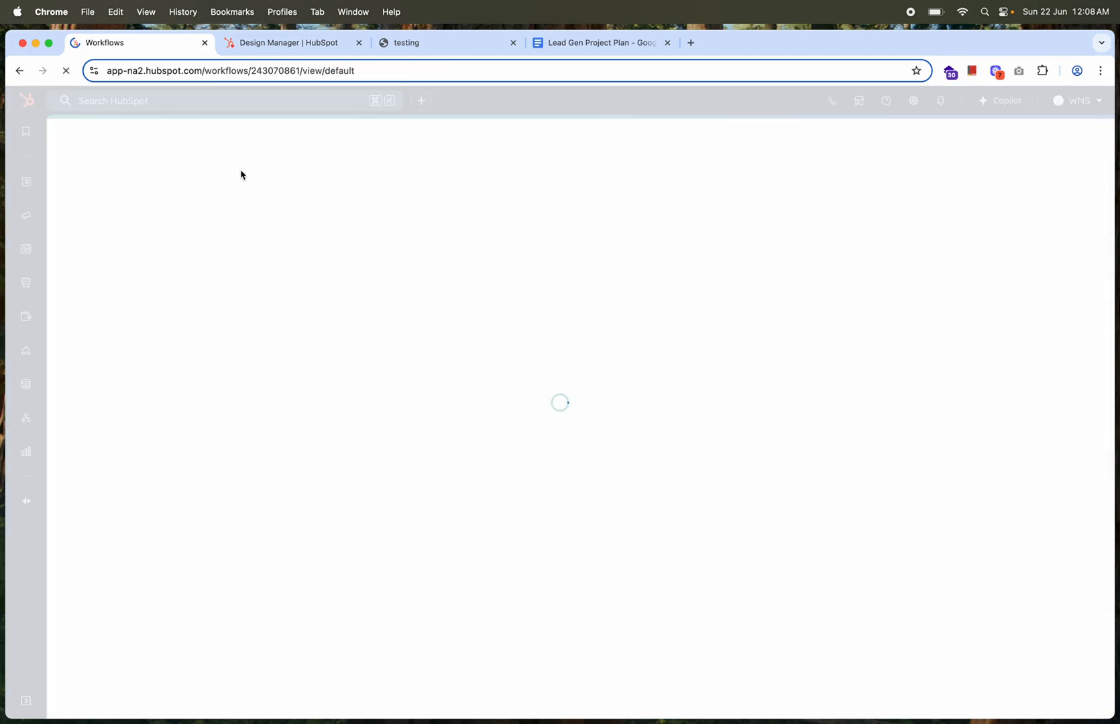
pyautogui.click(1038, 171)
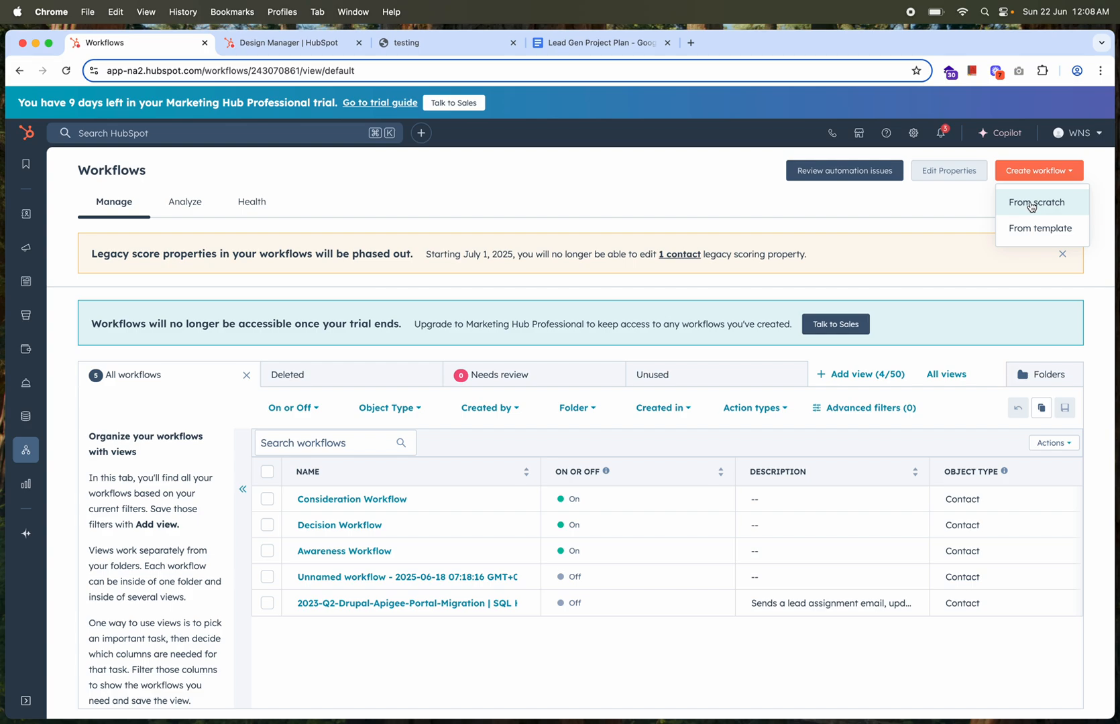
pyautogui.click(1031, 206)
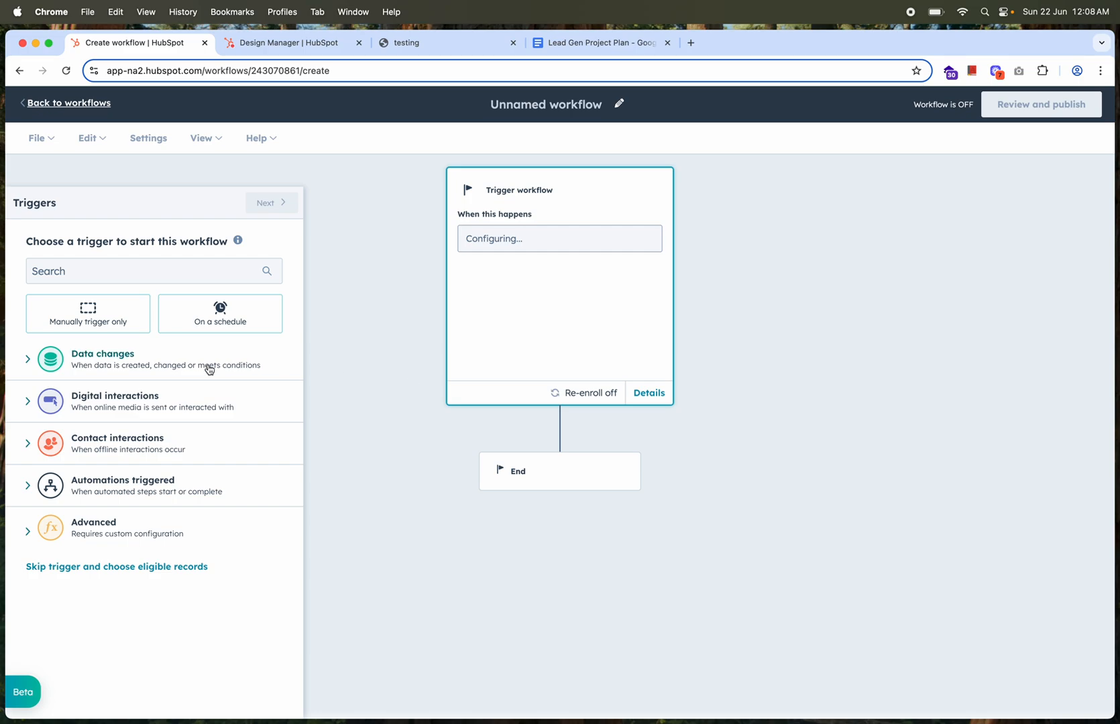
pyautogui.click(81, 102)
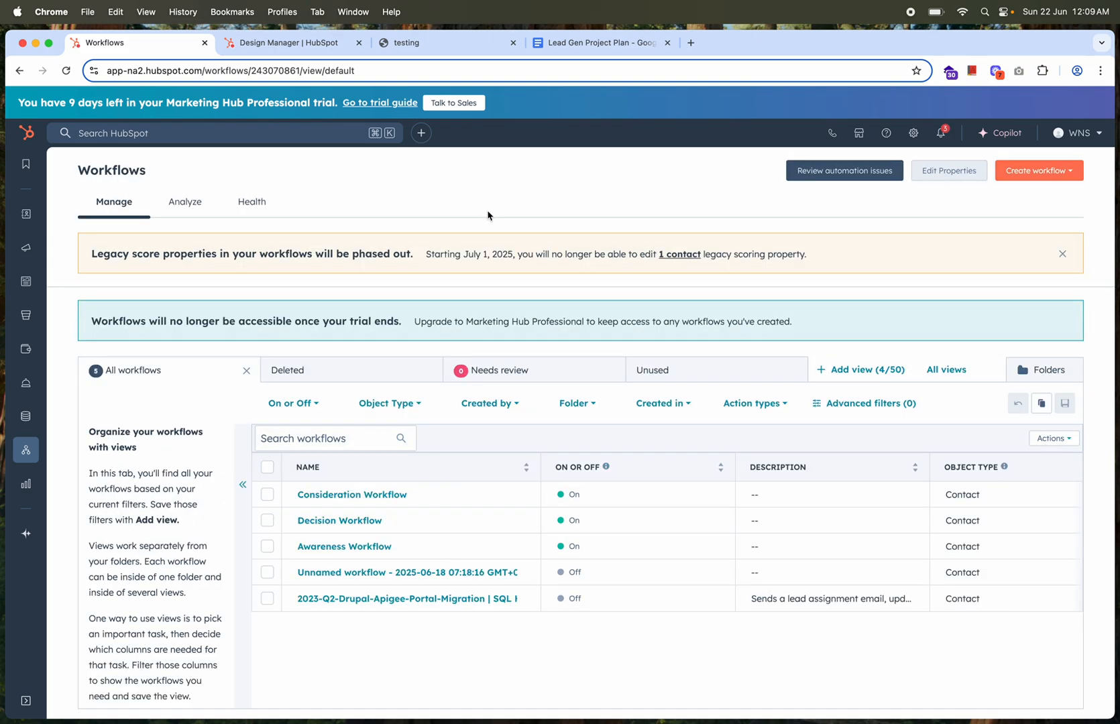
# Start a new workflow from scratch and name it "testing"
pyautogui.click(1052, 173)
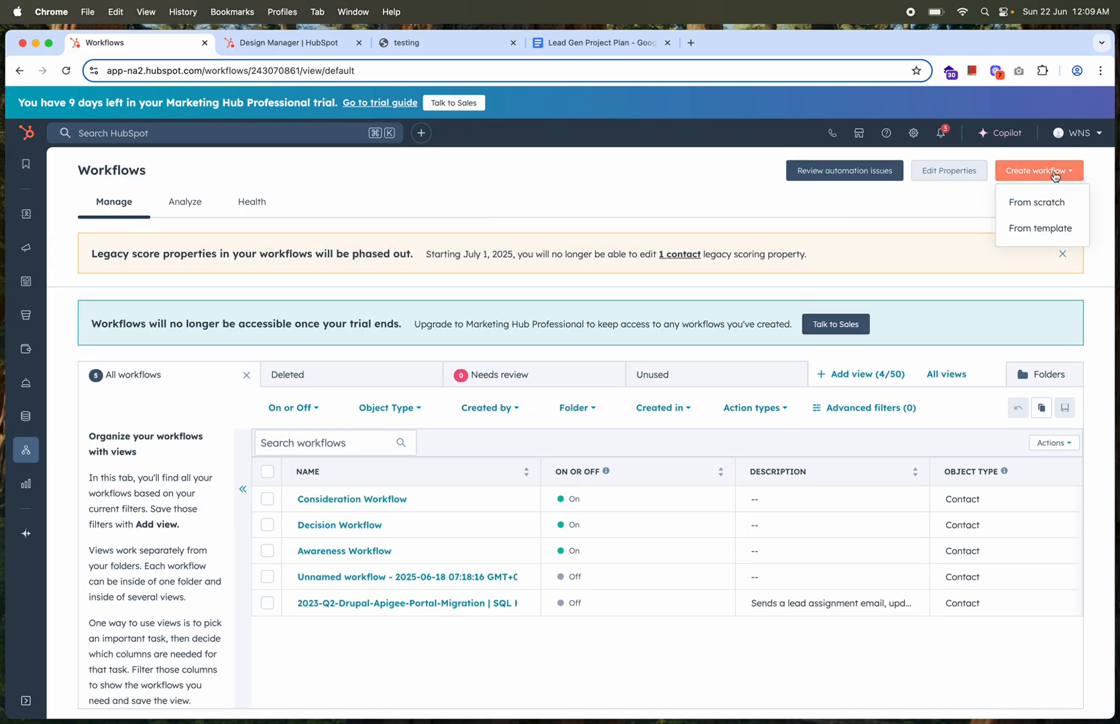
pyautogui.click(1036, 202)
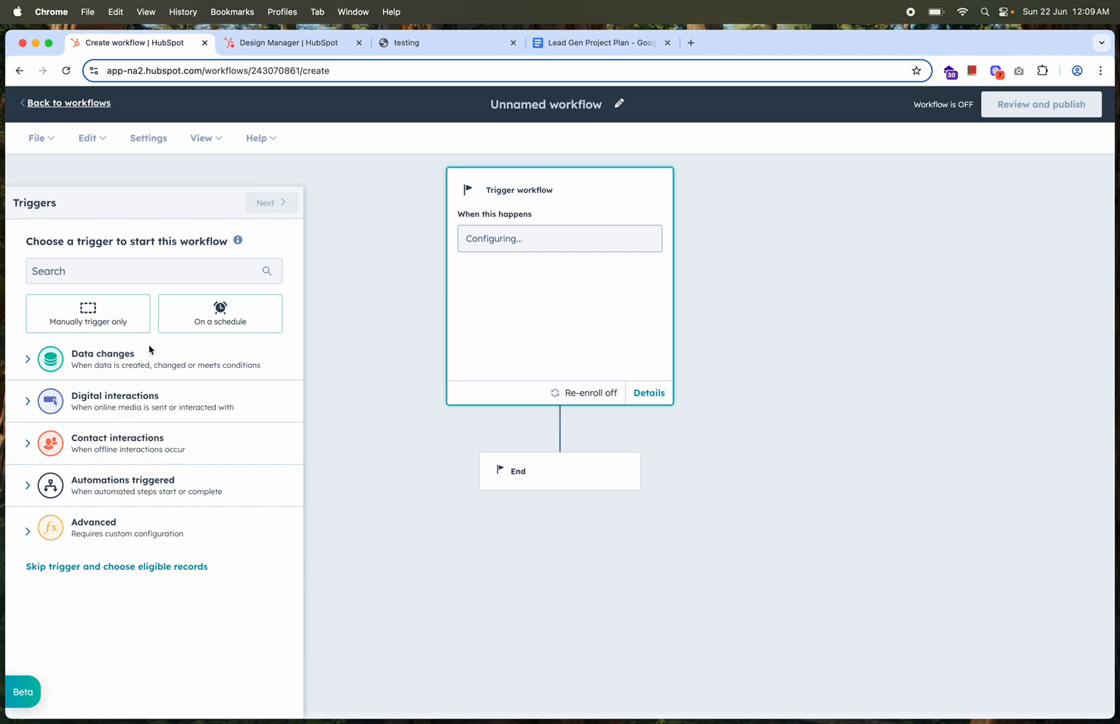
pyautogui.click(561, 105)
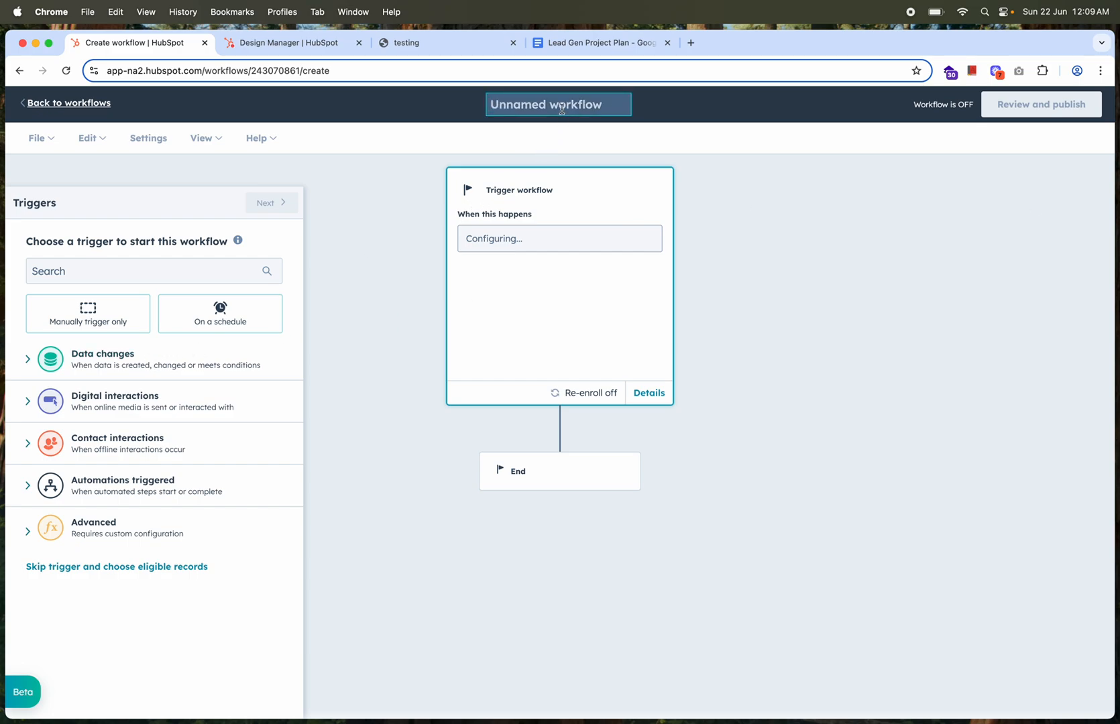
pyautogui.write('testing')
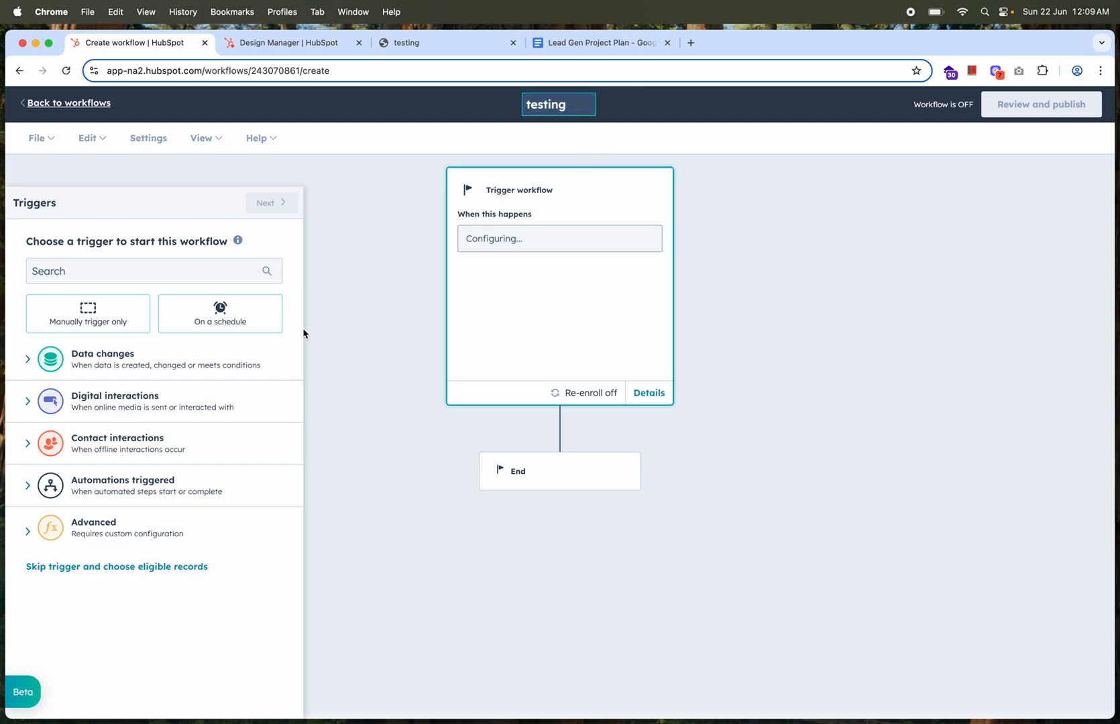
# Examine the triggers offered under every category, from data changes to advanced, and go back to the workflows list
pyautogui.click(89, 526)
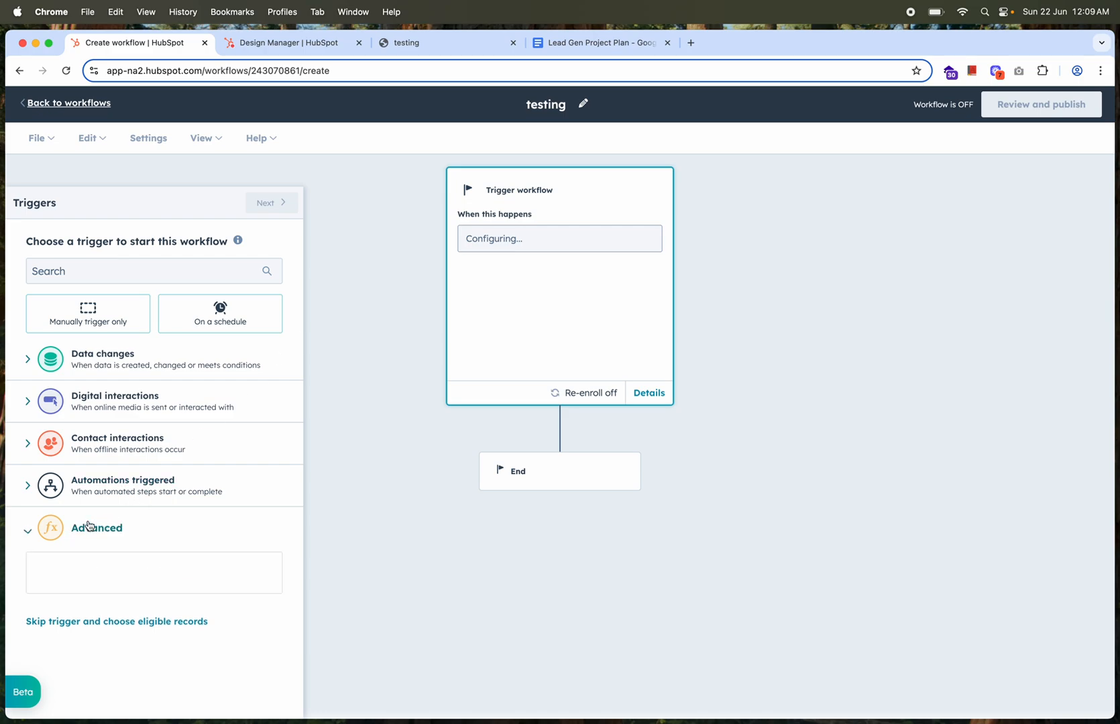
pyautogui.click(86, 489)
pyautogui.click(96, 446)
pyautogui.click(113, 397)
pyautogui.click(103, 373)
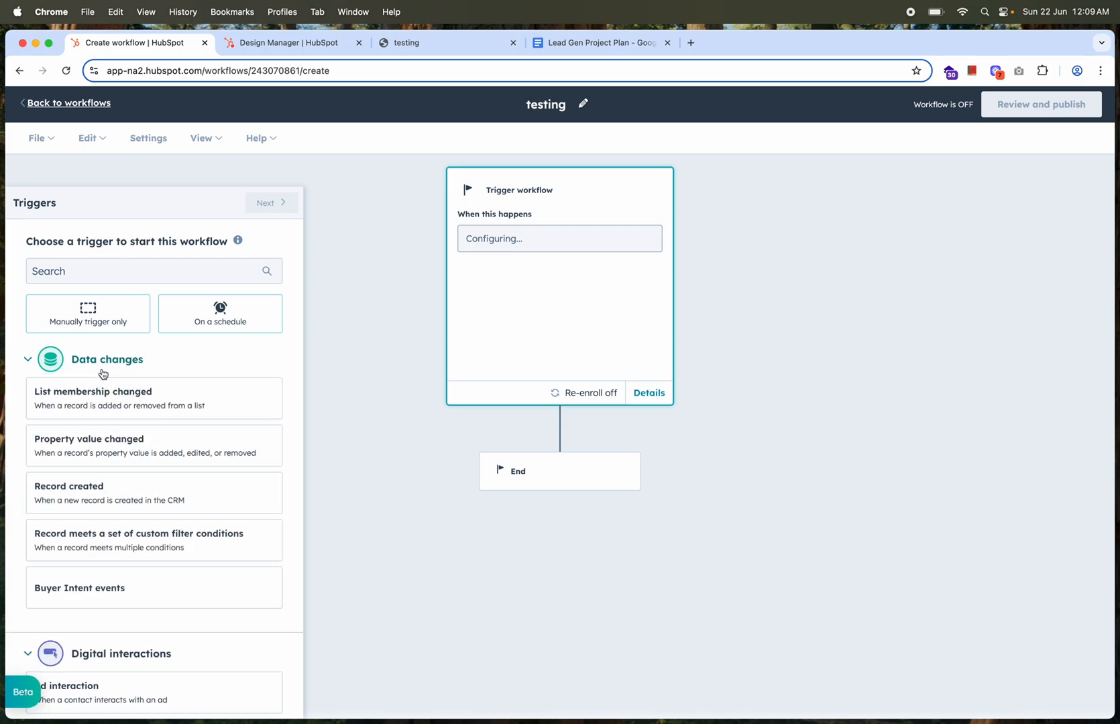
pyautogui.scroll(-5, 150, 500)
pyautogui.scroll(-6, 150, 499)
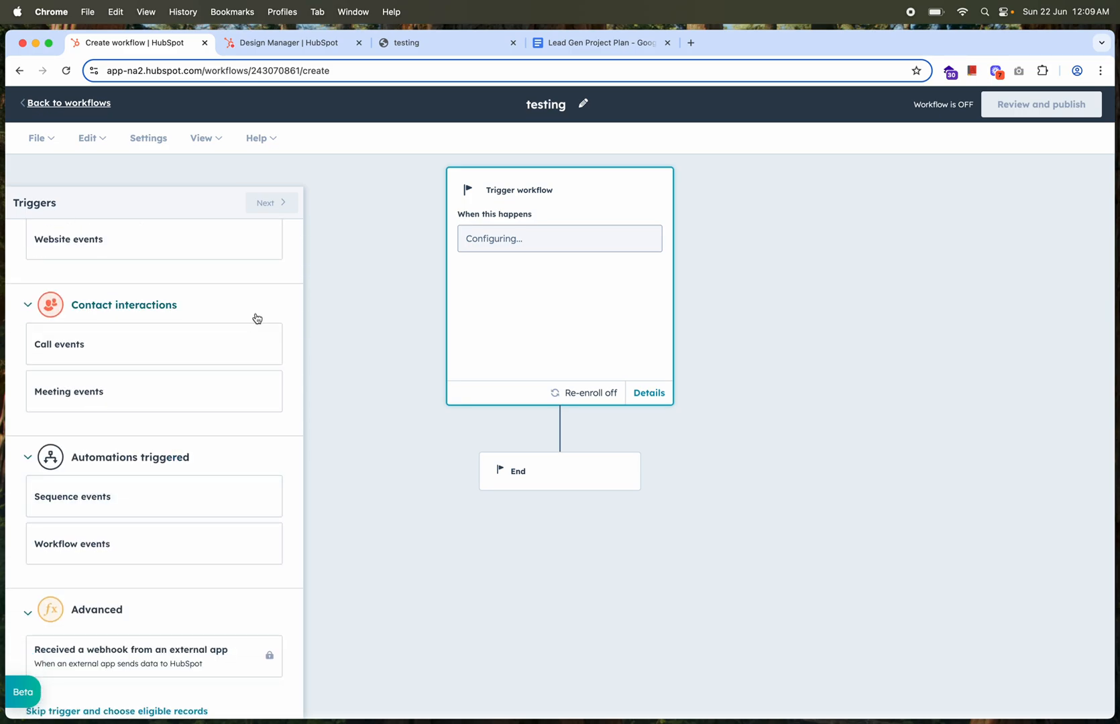
pyautogui.scroll(10, 256, 319)
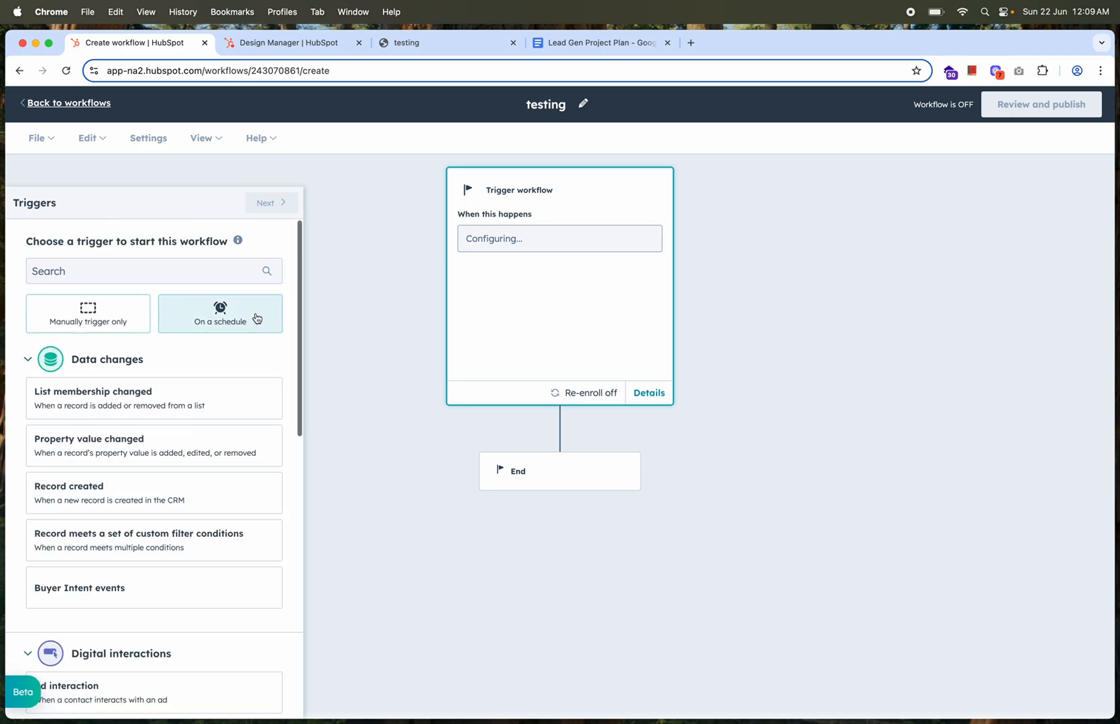
pyautogui.click(87, 108)
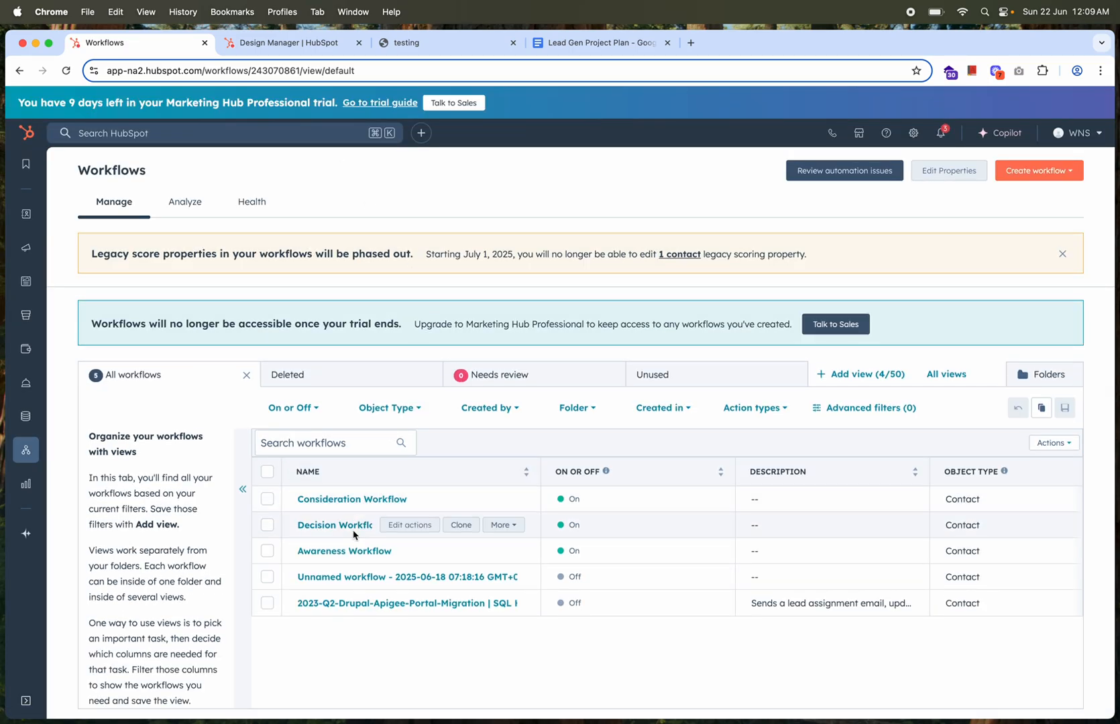
# Open the Awareness Workflow and review its enrollment trigger, first email action and delay
pyautogui.click(335, 551)
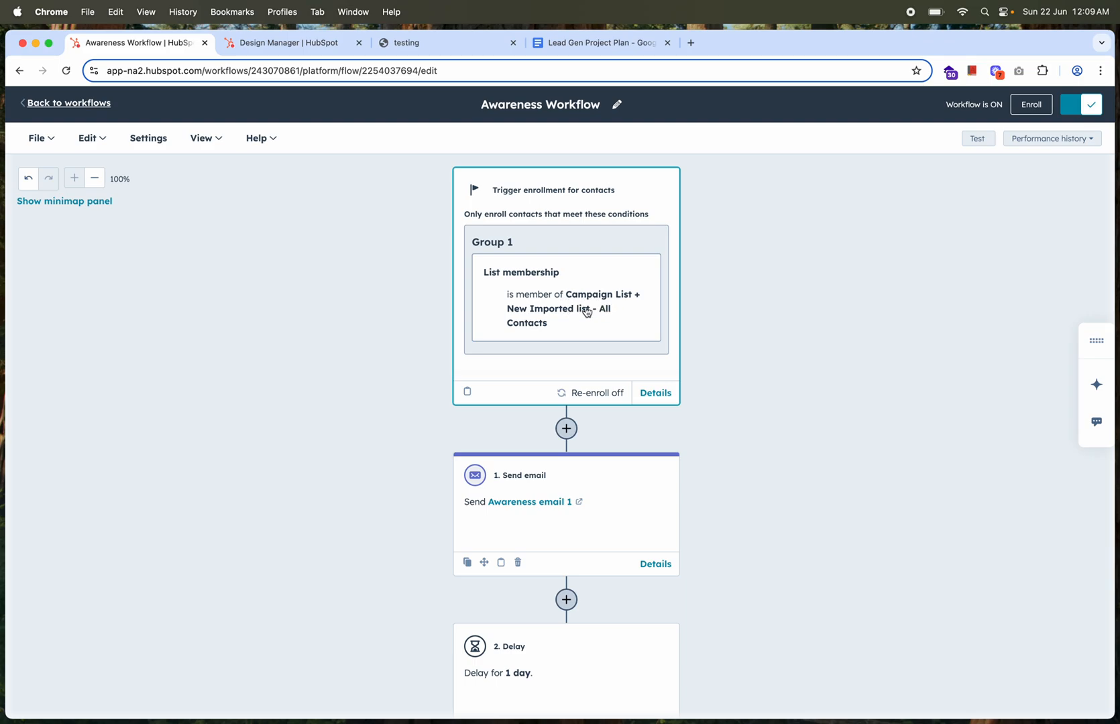
pyautogui.scroll(-1, 595, 319)
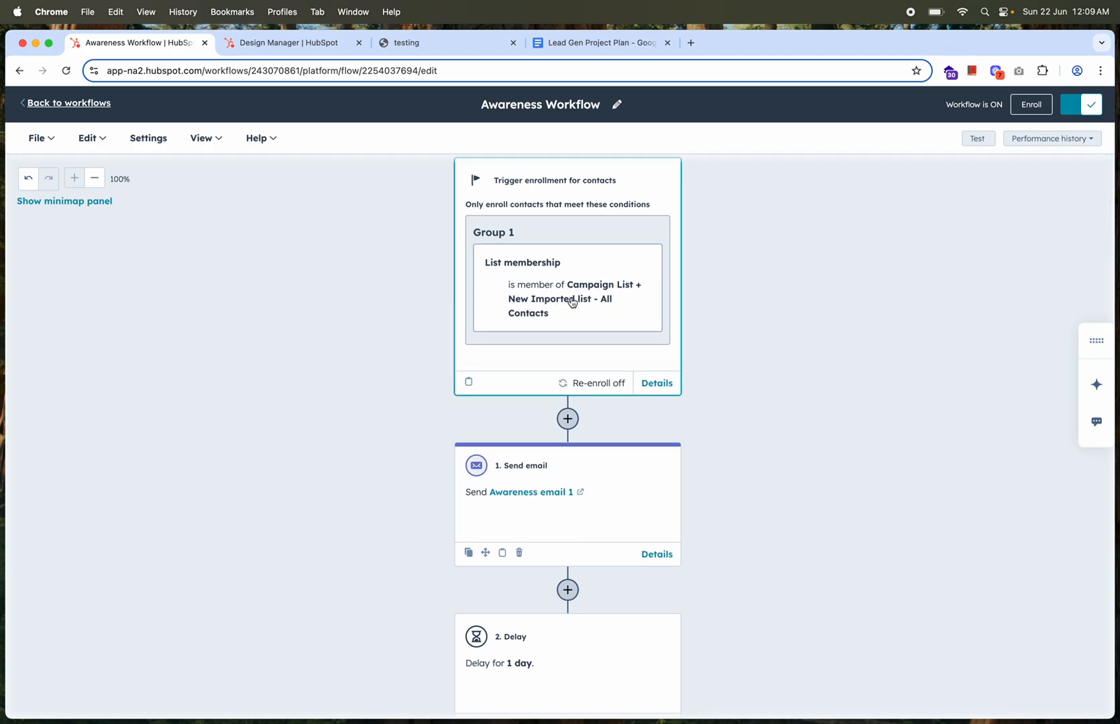
pyautogui.scroll(-5, 572, 302)
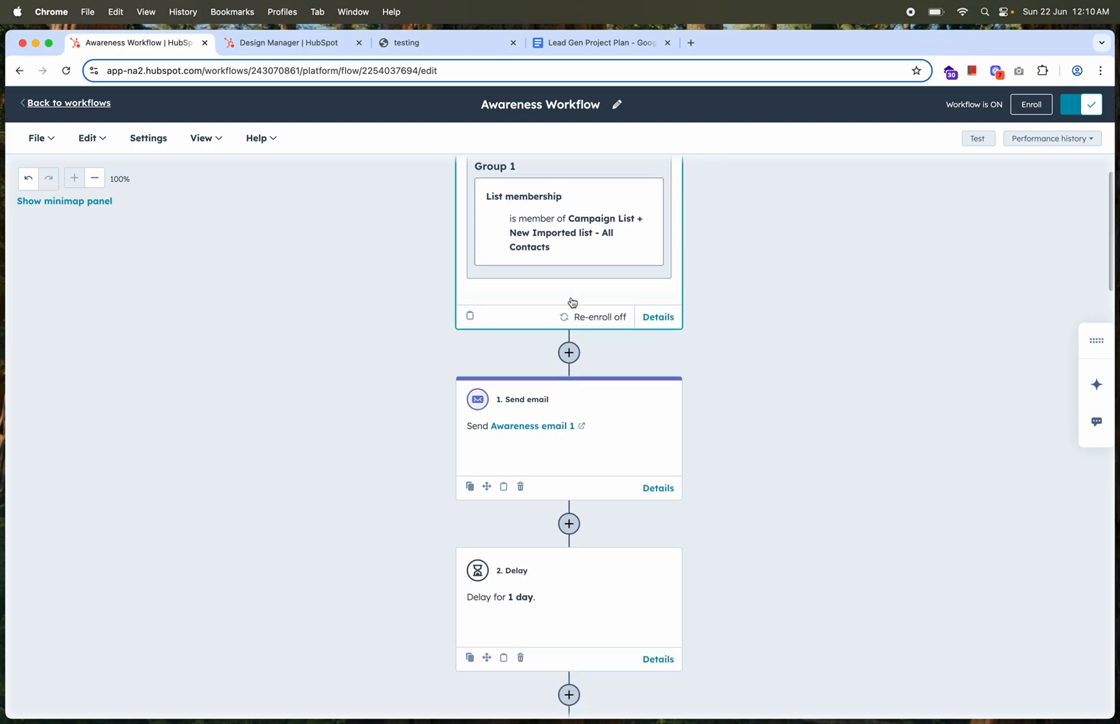
# Open the marketing emails list in the Design Manager browser tab and look through the Awareness, Consideration and Decision emails
pyautogui.click(329, 51)
pyautogui.moveTo(36, 248)
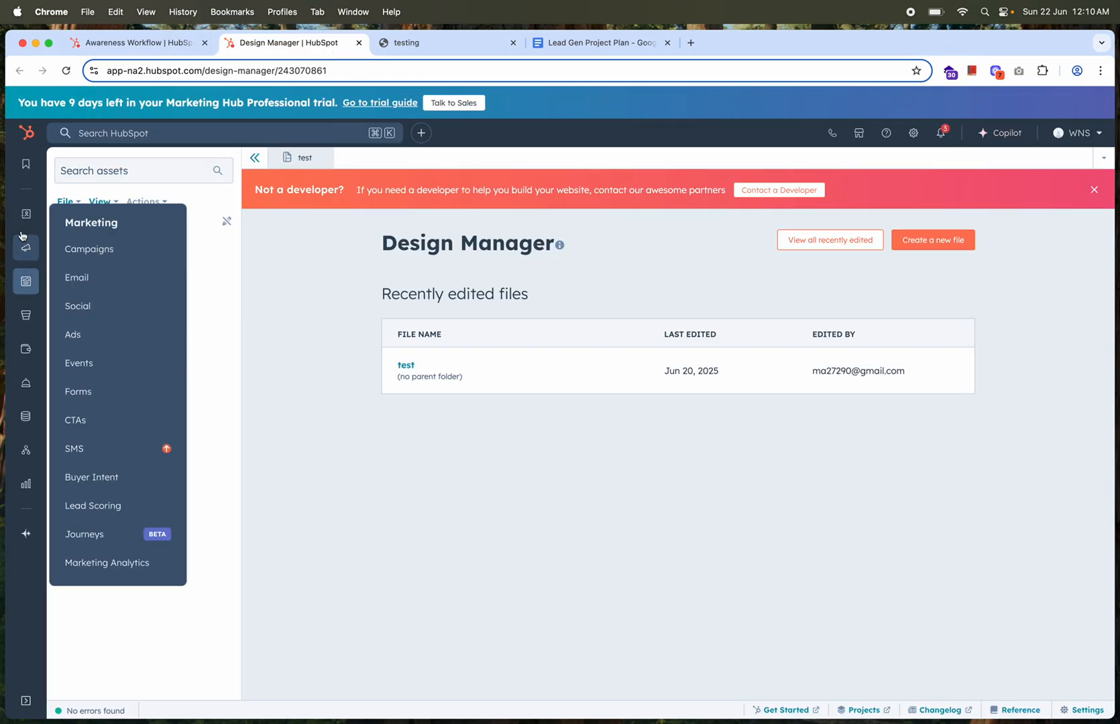
pyautogui.click(77, 277)
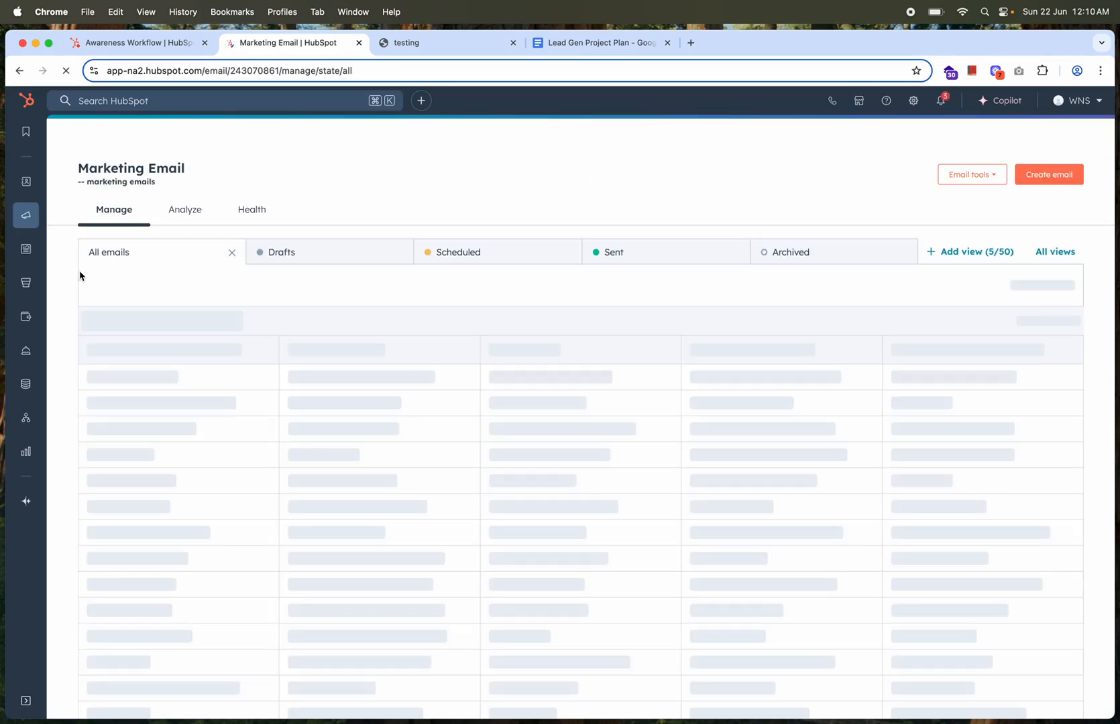
pyautogui.scroll(-5, 352, 467)
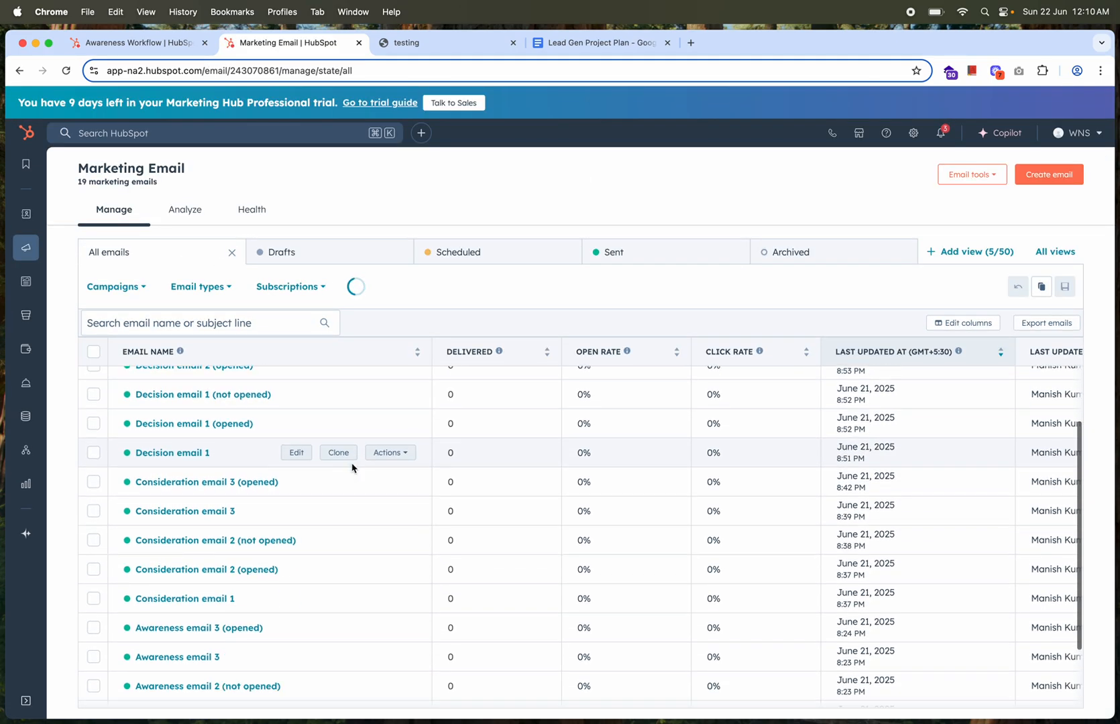
pyautogui.scroll(-2, 352, 468)
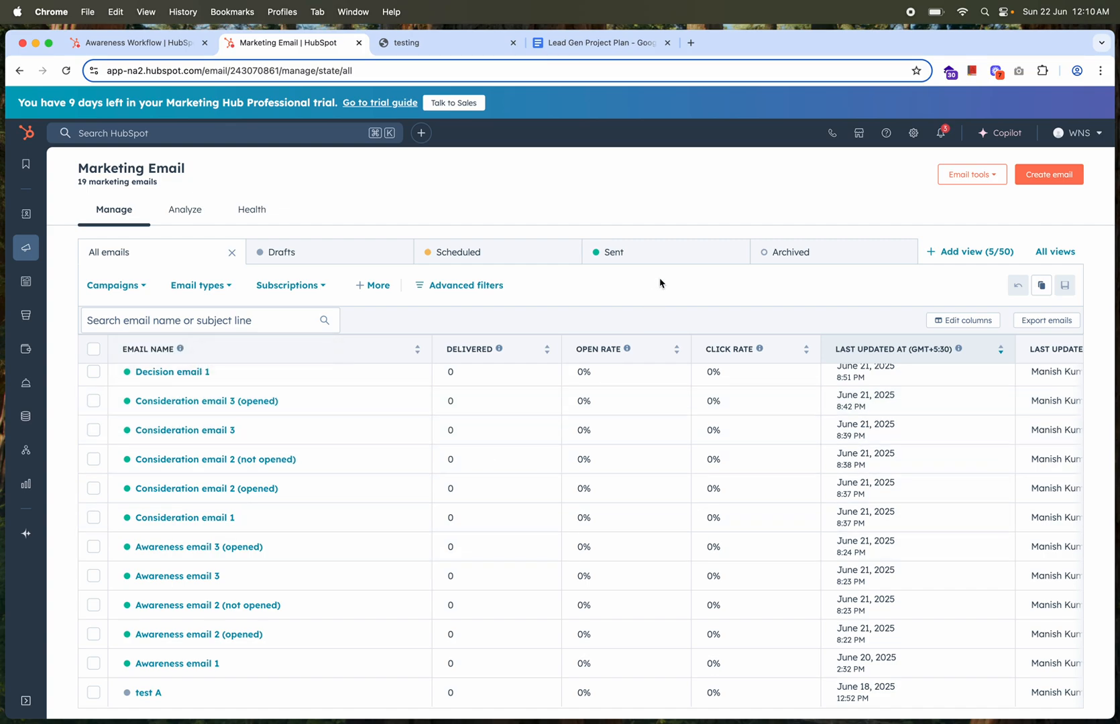
# Return to the Awareness Workflow tab and examine its trigger, first email, 1 day delay and the Opened / Not Opened branch
pyautogui.click(140, 43)
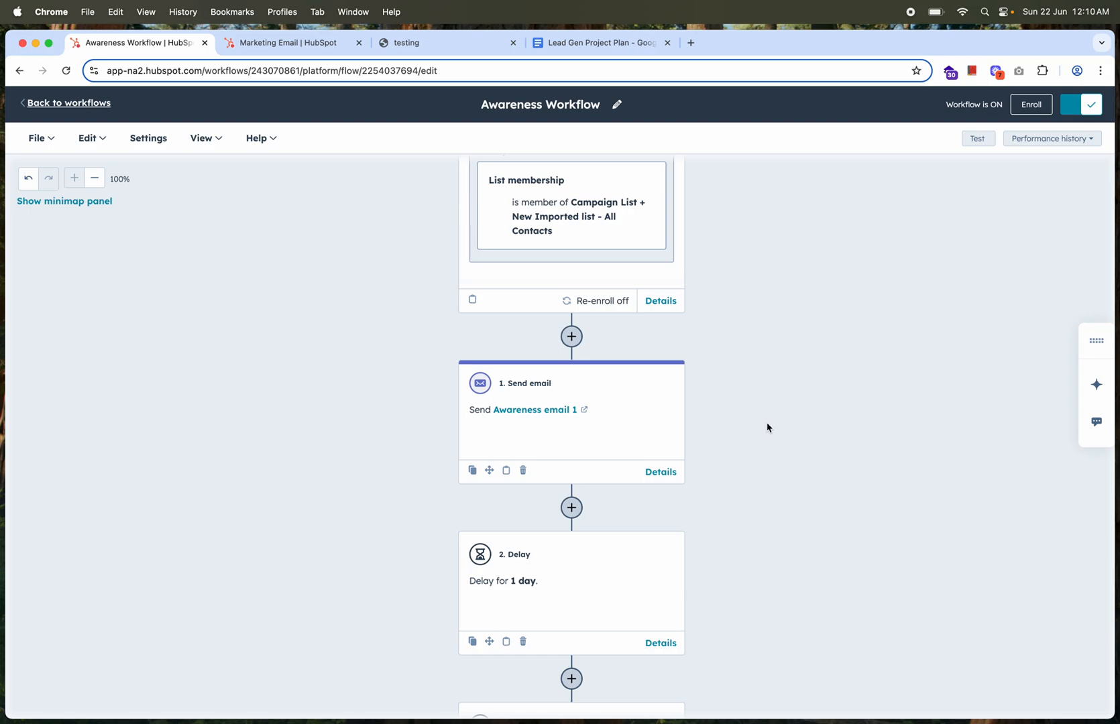
pyautogui.scroll(2, 766, 427)
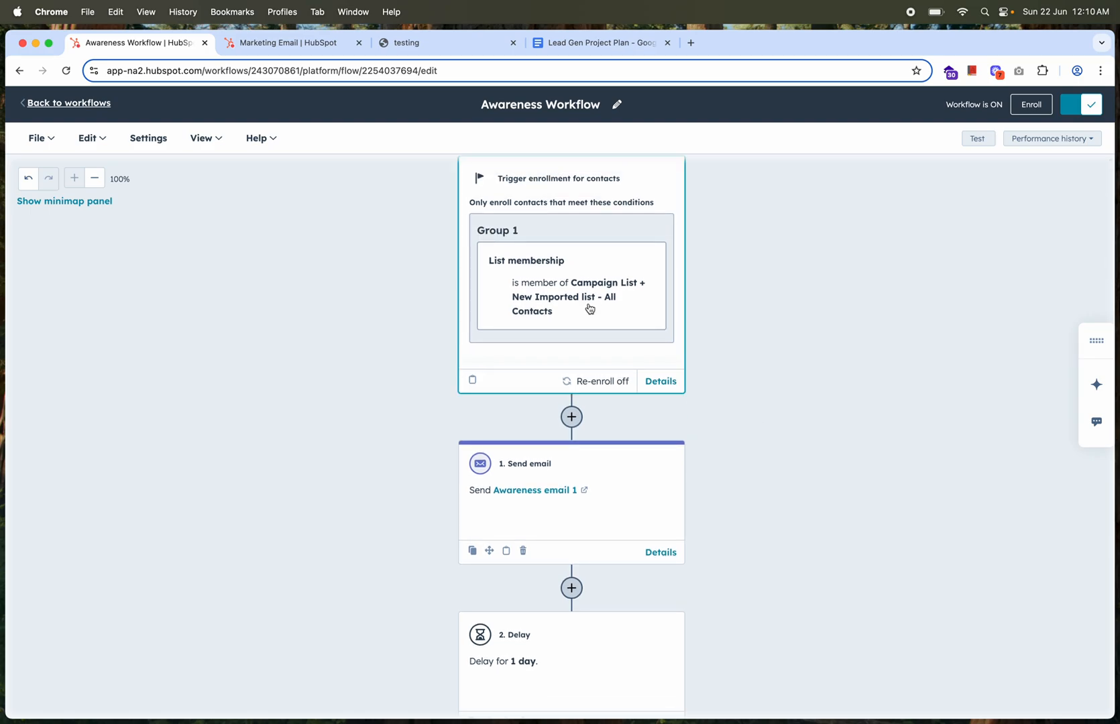
pyautogui.scroll(-2, 589, 308)
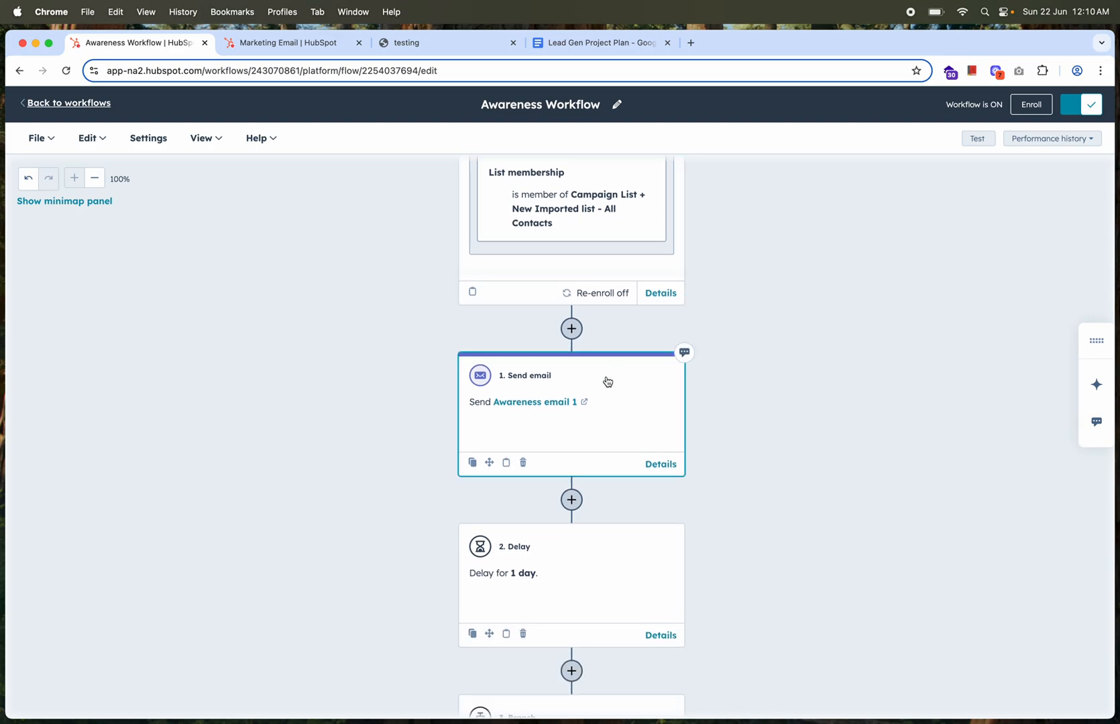
pyautogui.scroll(-3, 743, 374)
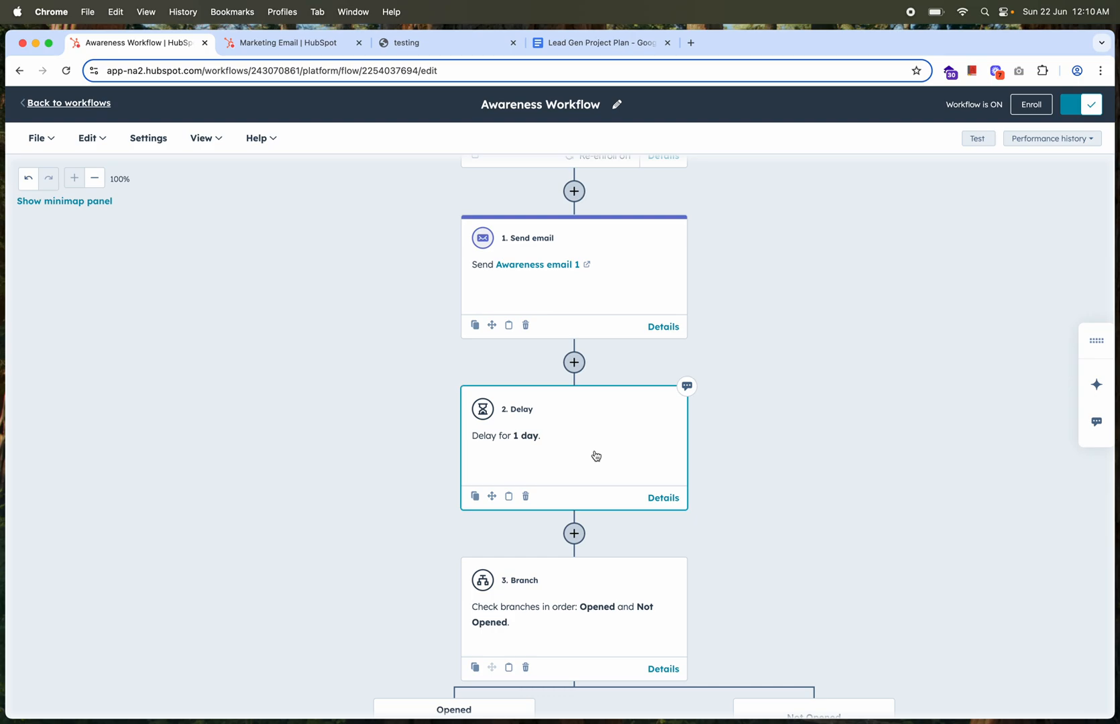
pyautogui.scroll(-2, 595, 456)
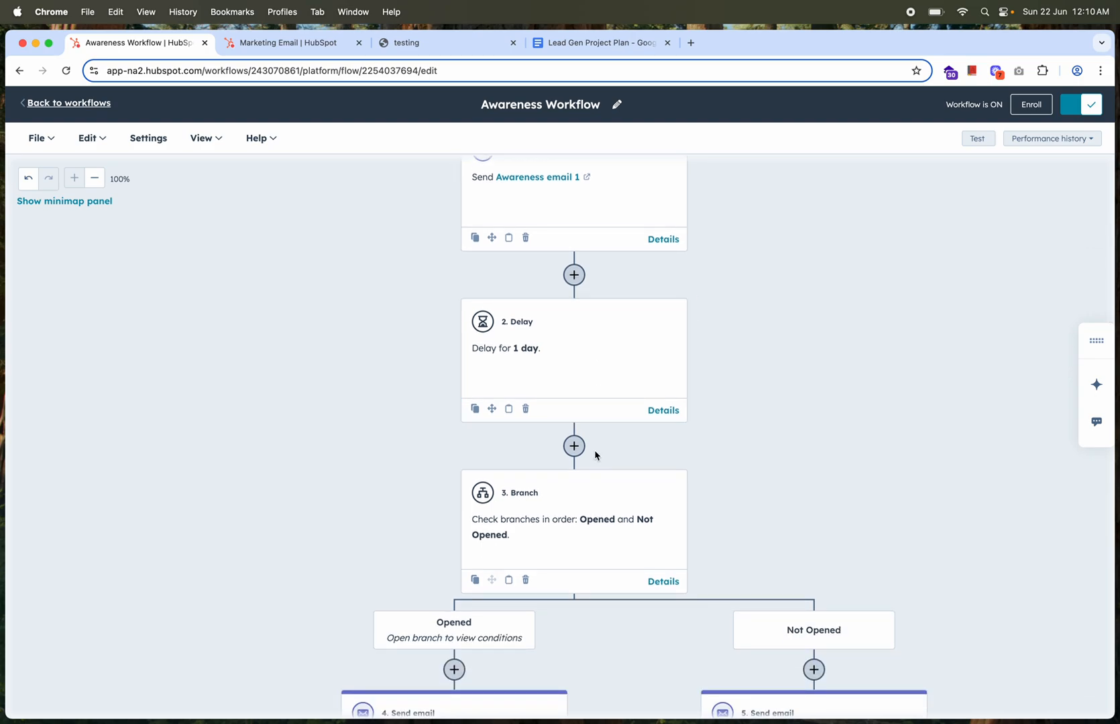
pyautogui.scroll(-5, 595, 455)
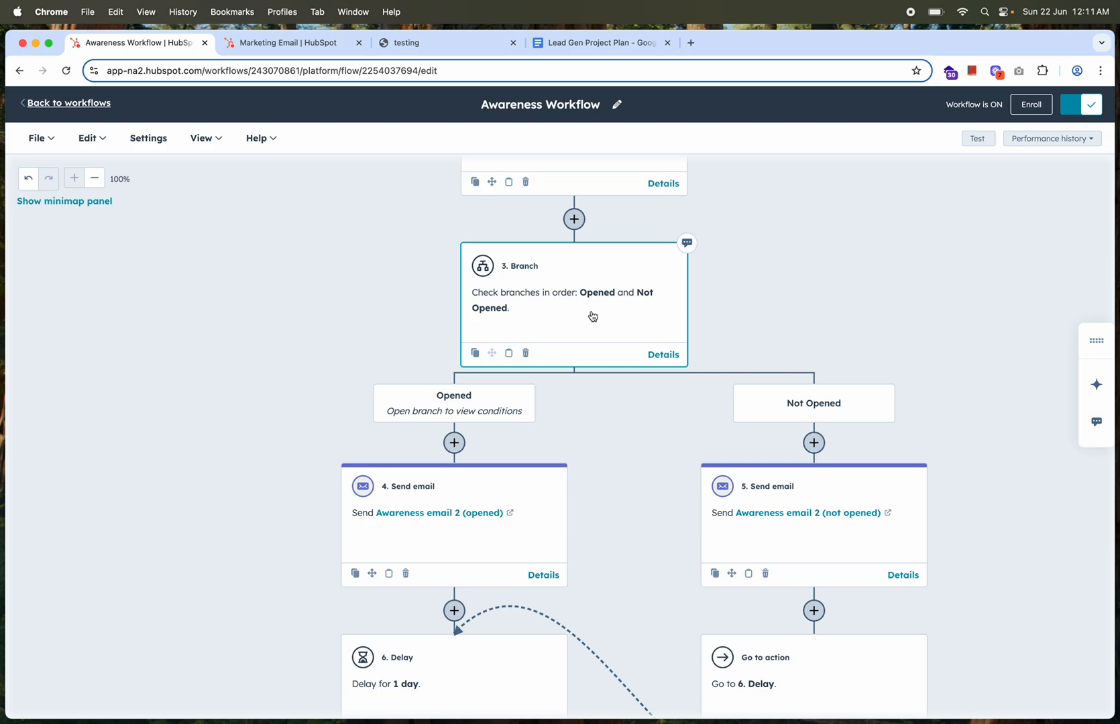
pyautogui.scroll(-2, 628, 437)
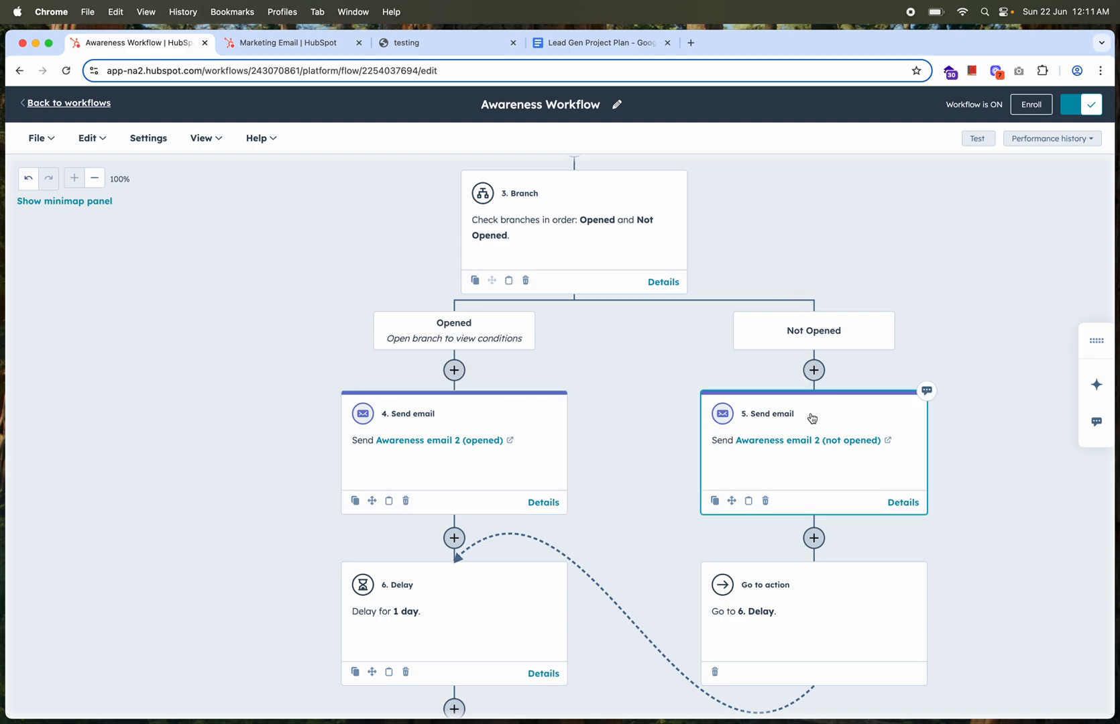
# Examine both Awareness email 2 paths, the go-to link to the delay, and the actions from Awareness email 3 to its branch
pyautogui.scroll(-3, 811, 418)
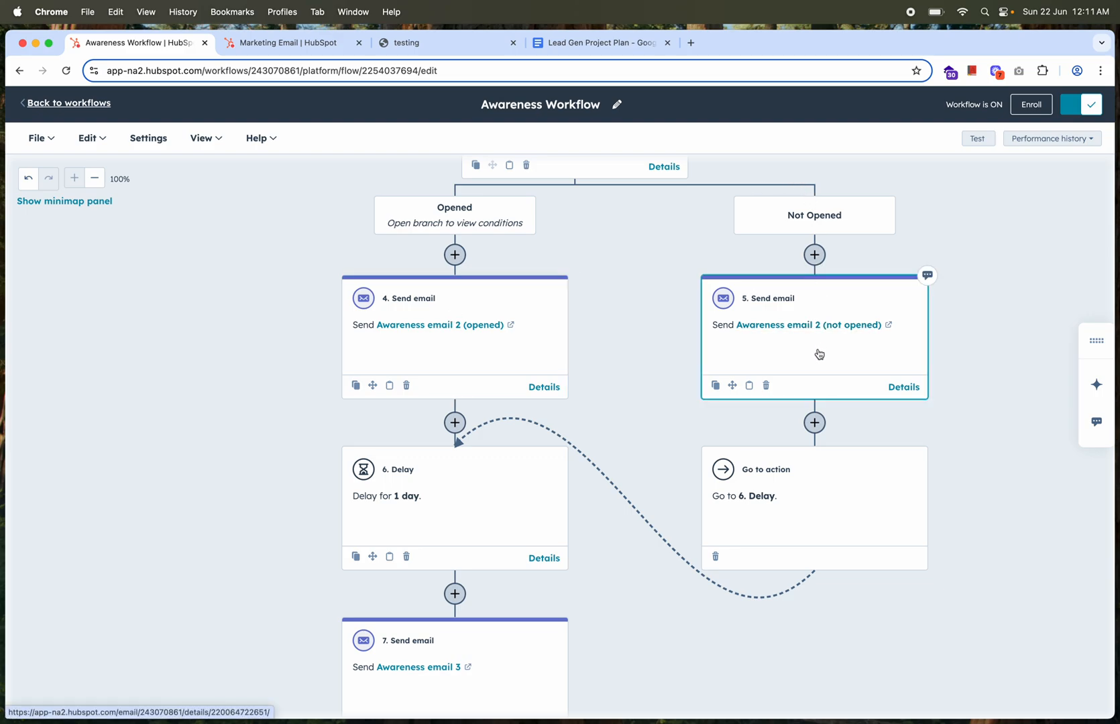
pyautogui.scroll(-3, 818, 354)
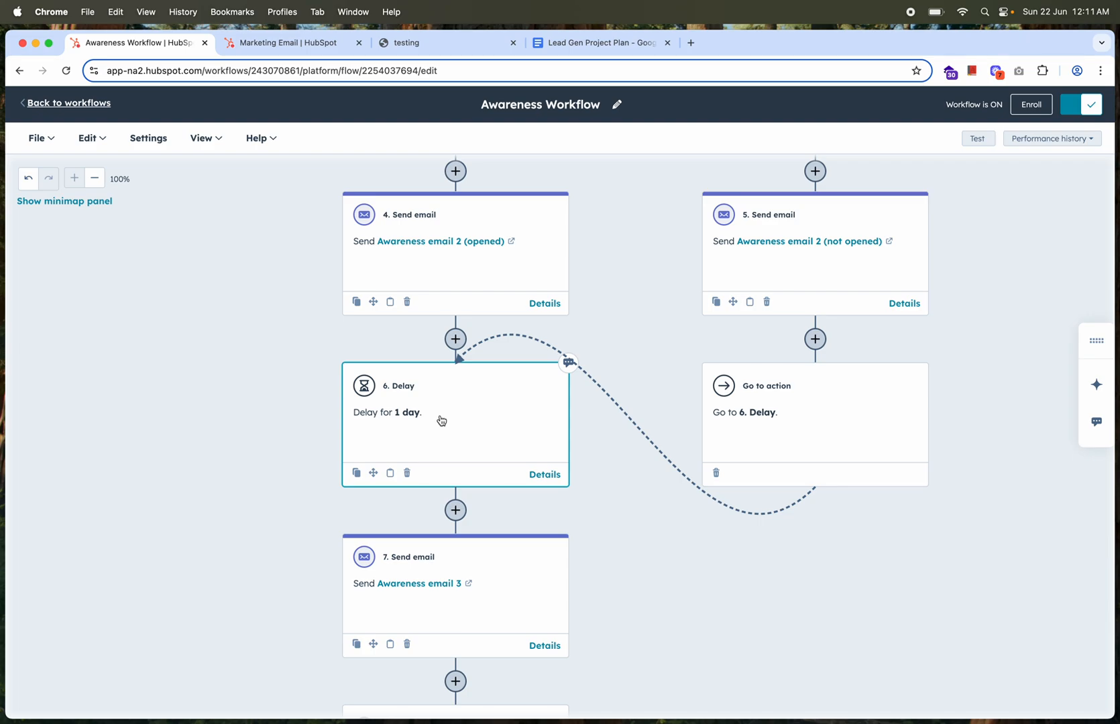
pyautogui.scroll(-2, 444, 434)
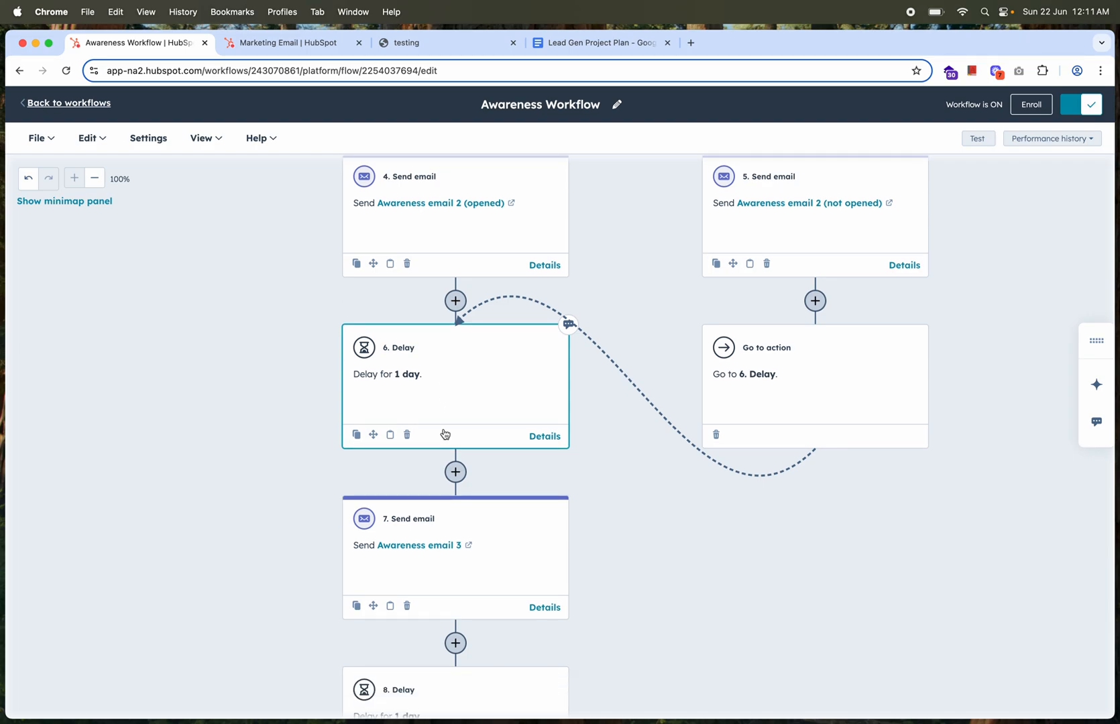
pyautogui.scroll(-10, 445, 434)
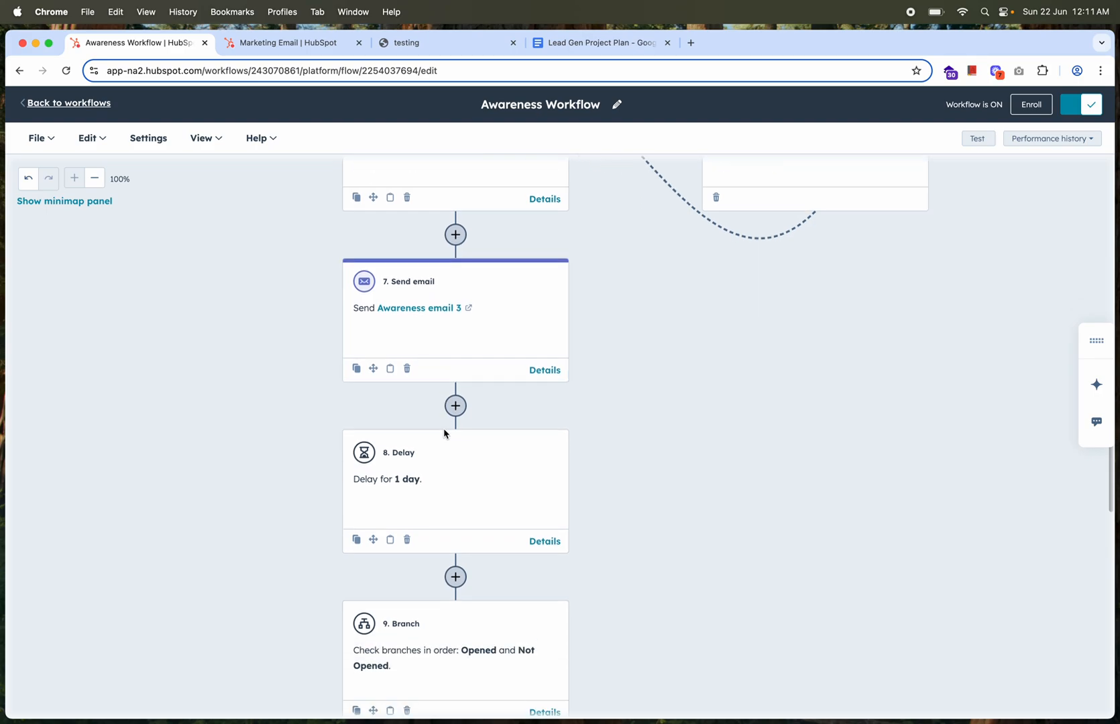
pyautogui.scroll(4, 444, 434)
pyautogui.scroll(-7, 445, 433)
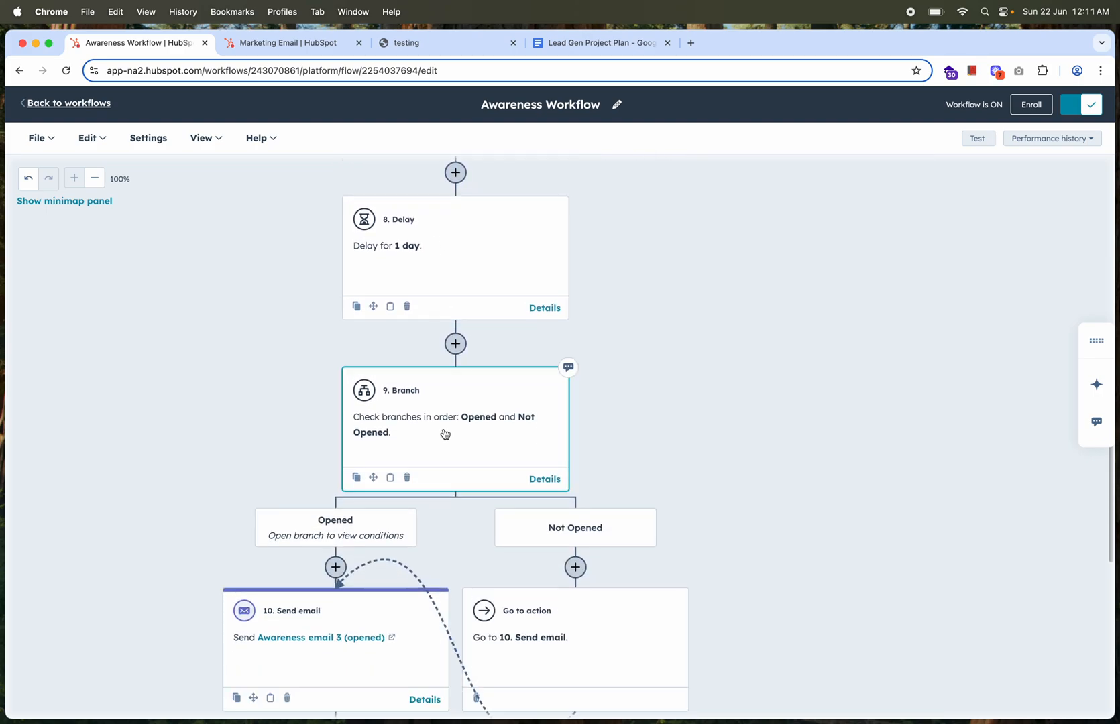
pyautogui.scroll(12, 444, 434)
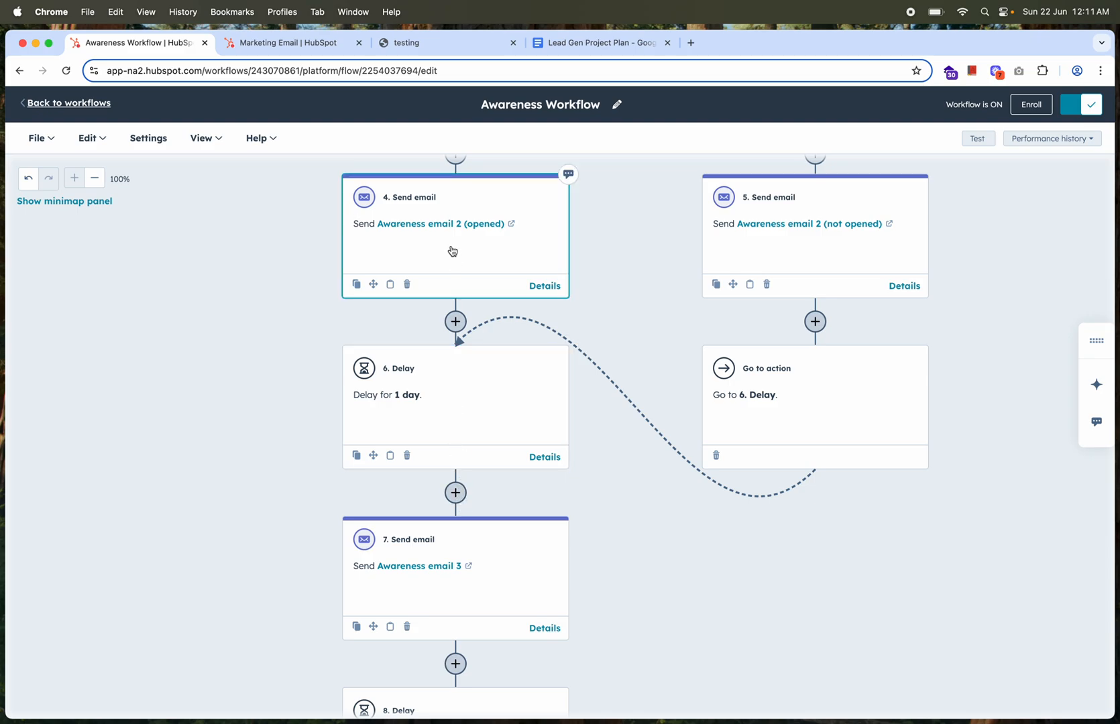
# Insert a branch based on AND/OR logic between the 6. Delay action and the Awareness email 3 action
pyautogui.click(455, 492)
pyautogui.click(126, 377)
pyautogui.click(146, 374)
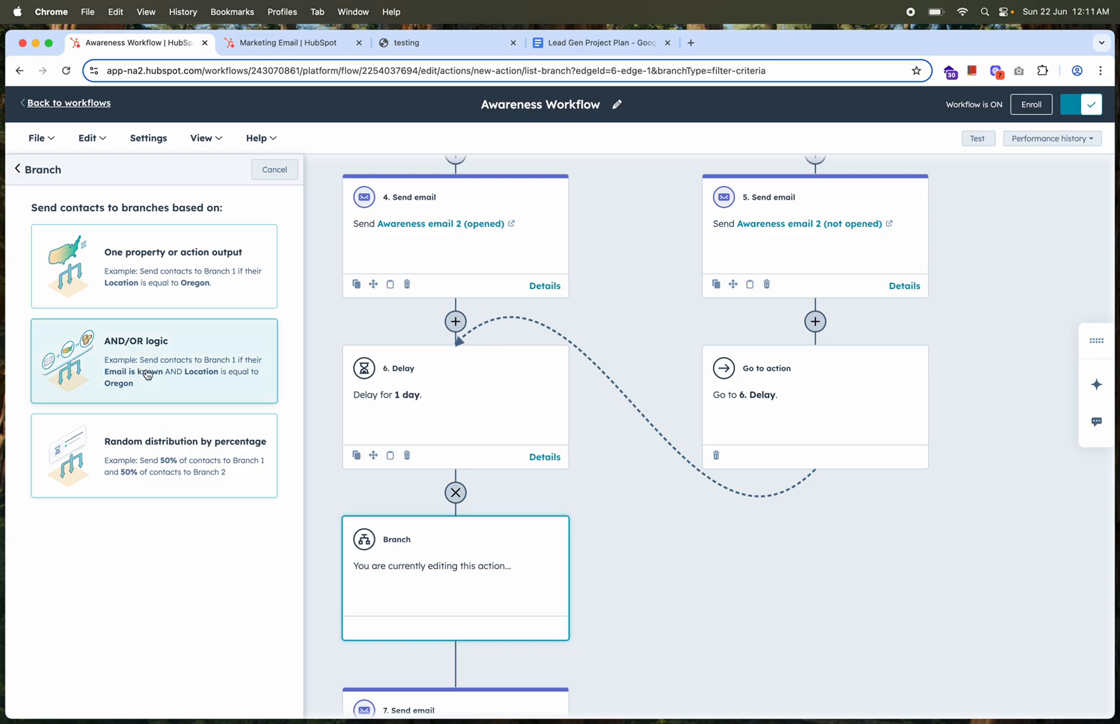
# Set the first branch's criterion to the marketing email "Awareness email 2 (opened)" with the status "Contact opened email"
pyautogui.click(149, 409)
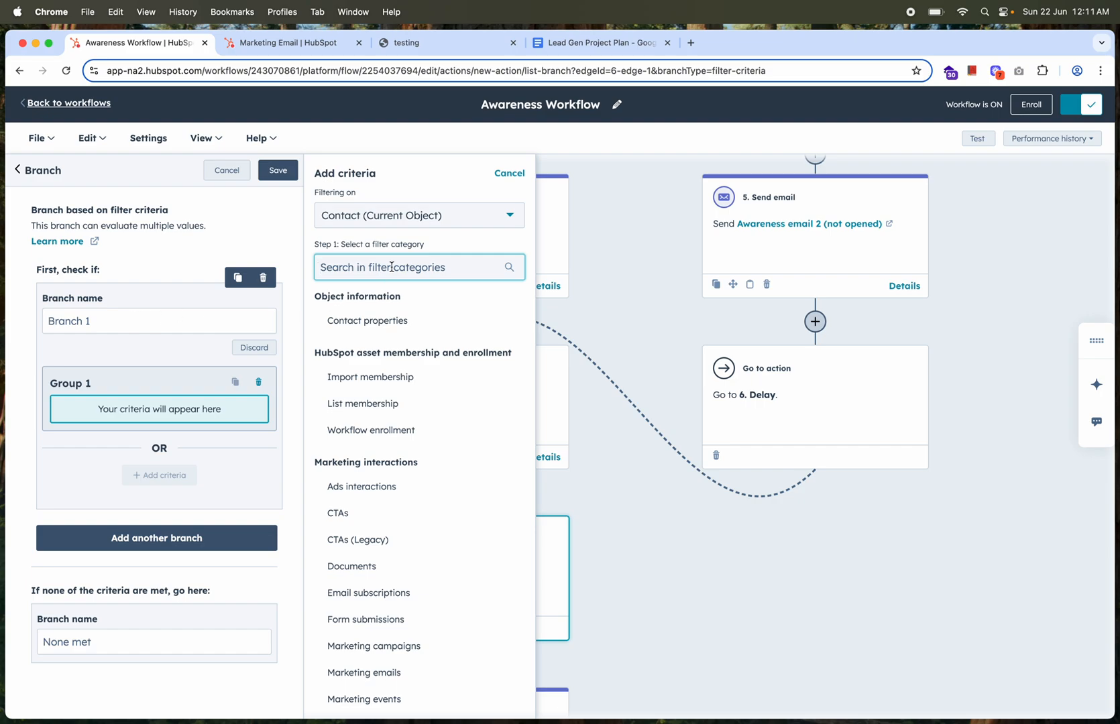
pyautogui.write('mark')
pyautogui.click(383, 345)
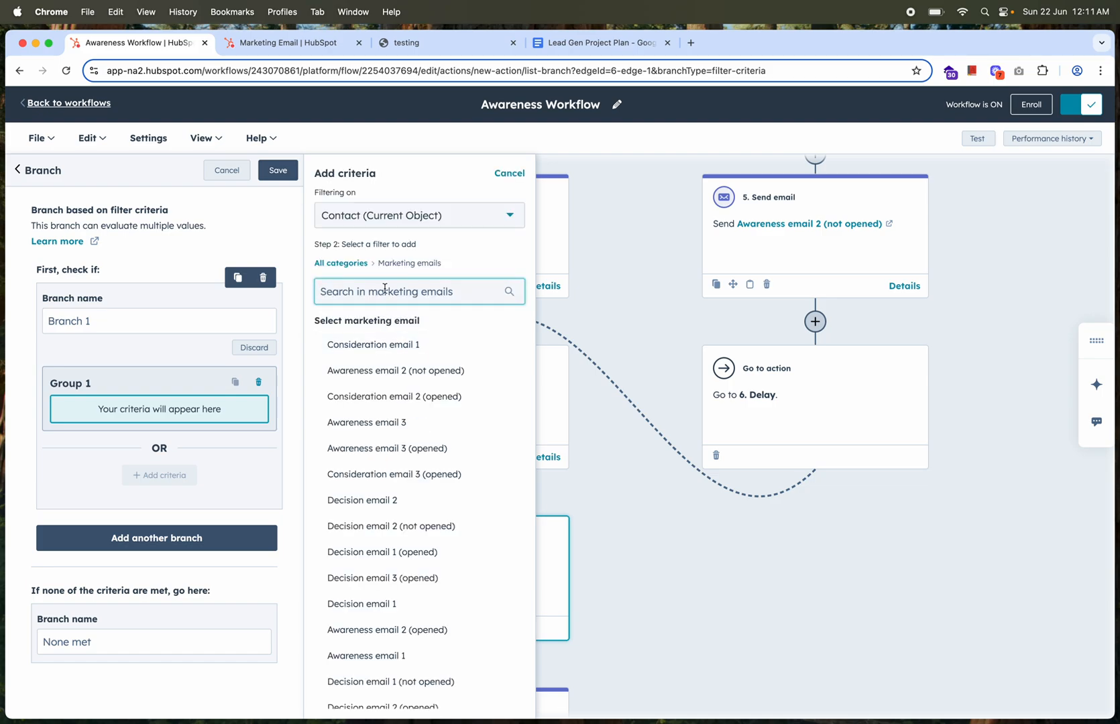
pyautogui.write('aware')
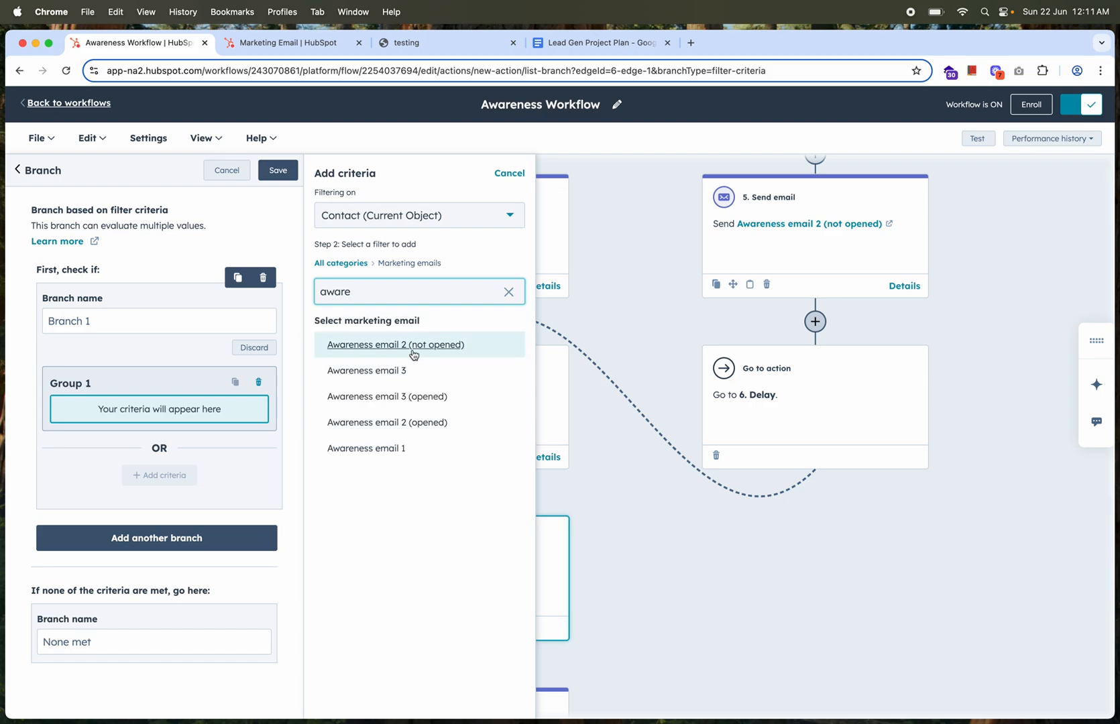
pyautogui.click(394, 424)
pyautogui.click(393, 264)
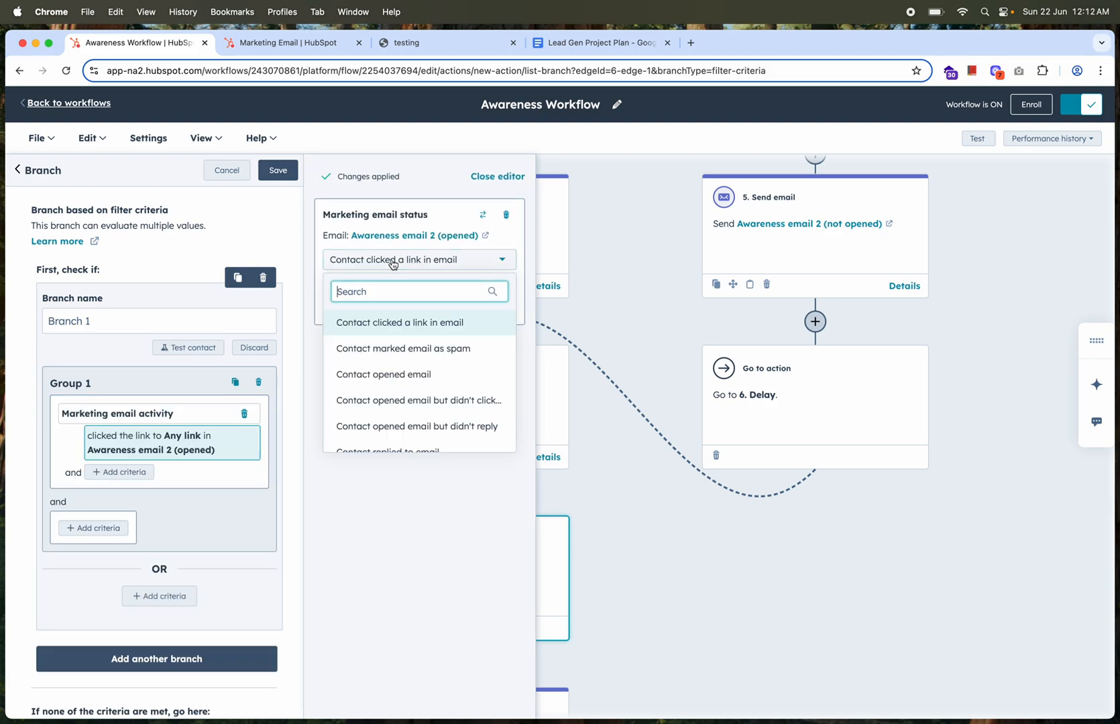
pyautogui.scroll(-2, 383, 397)
pyautogui.scroll(2, 382, 395)
pyautogui.click(387, 365)
# Name the first branch "Opened" and the branch for contacts meeting none of the criteria "Not opened"
pyautogui.tripleClick(127, 324)
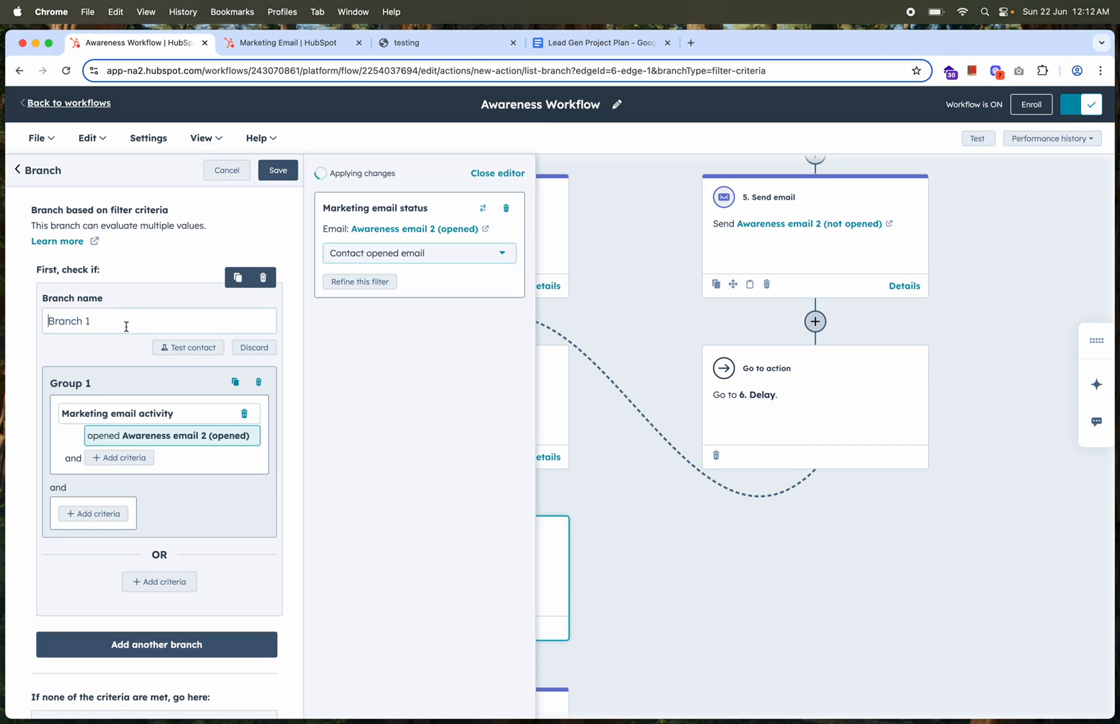
pyautogui.write('Opened')
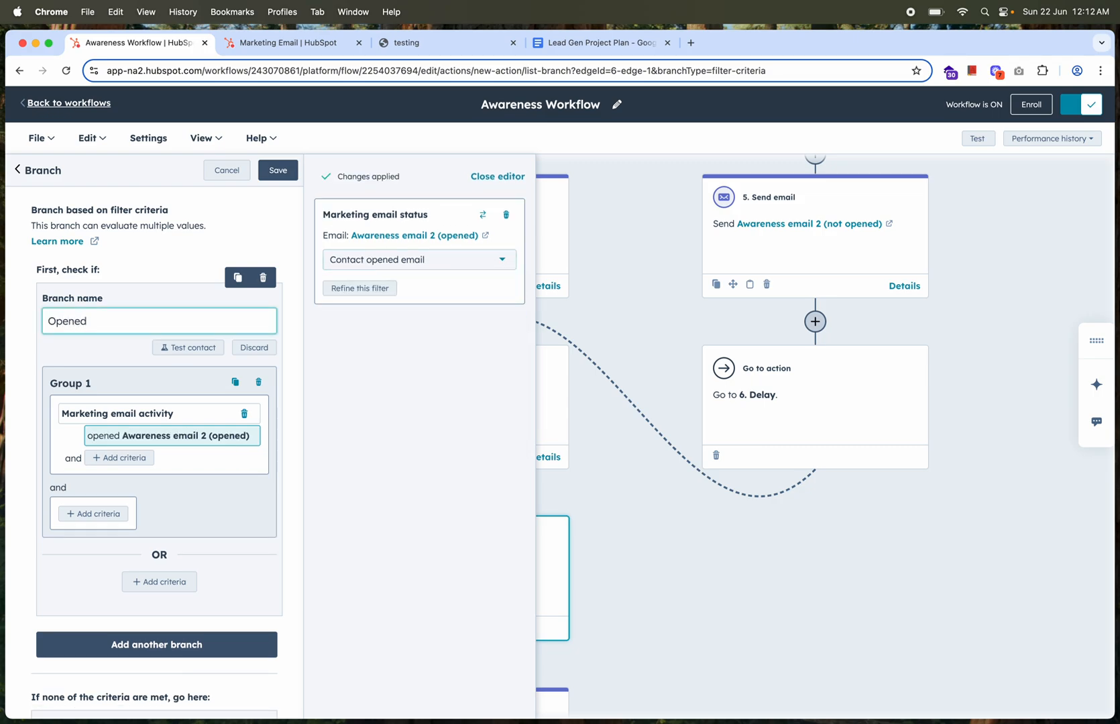
pyautogui.scroll(-2, 146, 522)
pyautogui.tripleClick(121, 687)
pyautogui.write('Not opened')
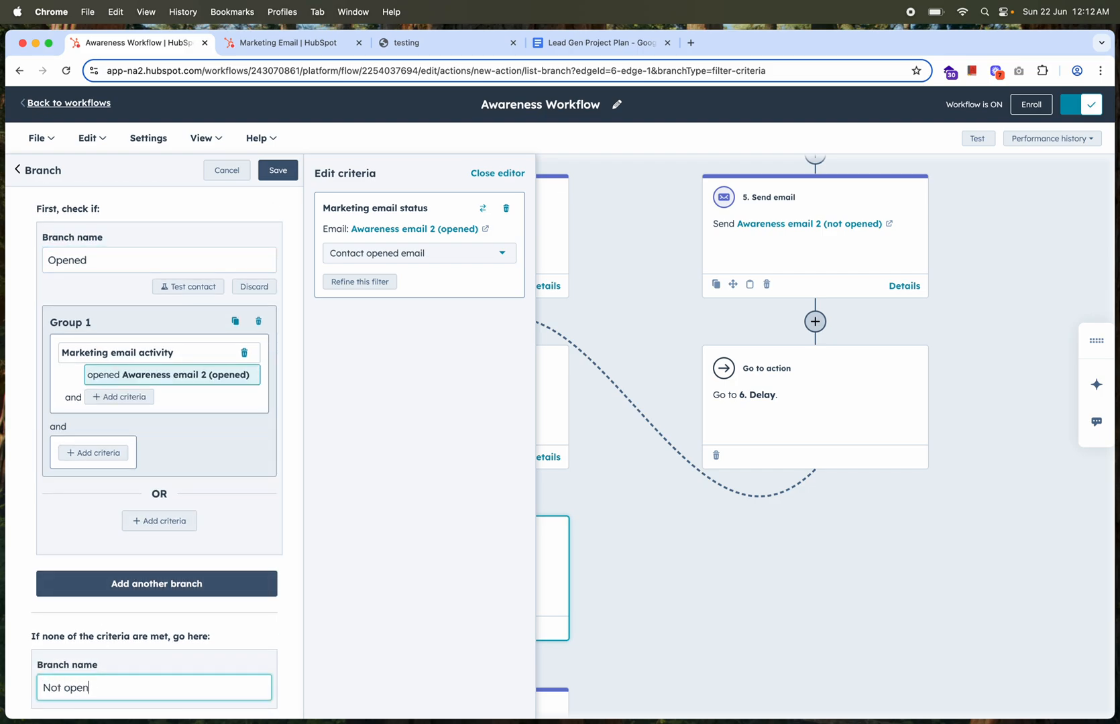
# Save the new branch and move the existing following actions to its Opened path
pyautogui.click(283, 172)
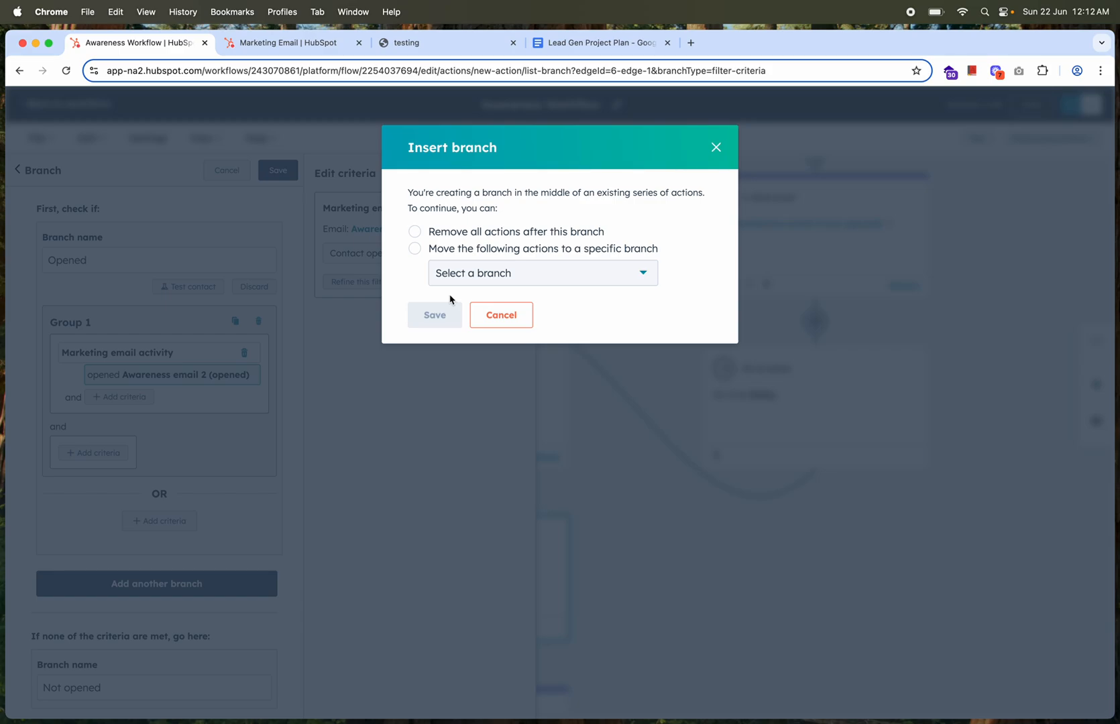
pyautogui.click(415, 248)
pyautogui.click(415, 231)
pyautogui.click(468, 274)
pyautogui.click(463, 309)
pyautogui.click(439, 318)
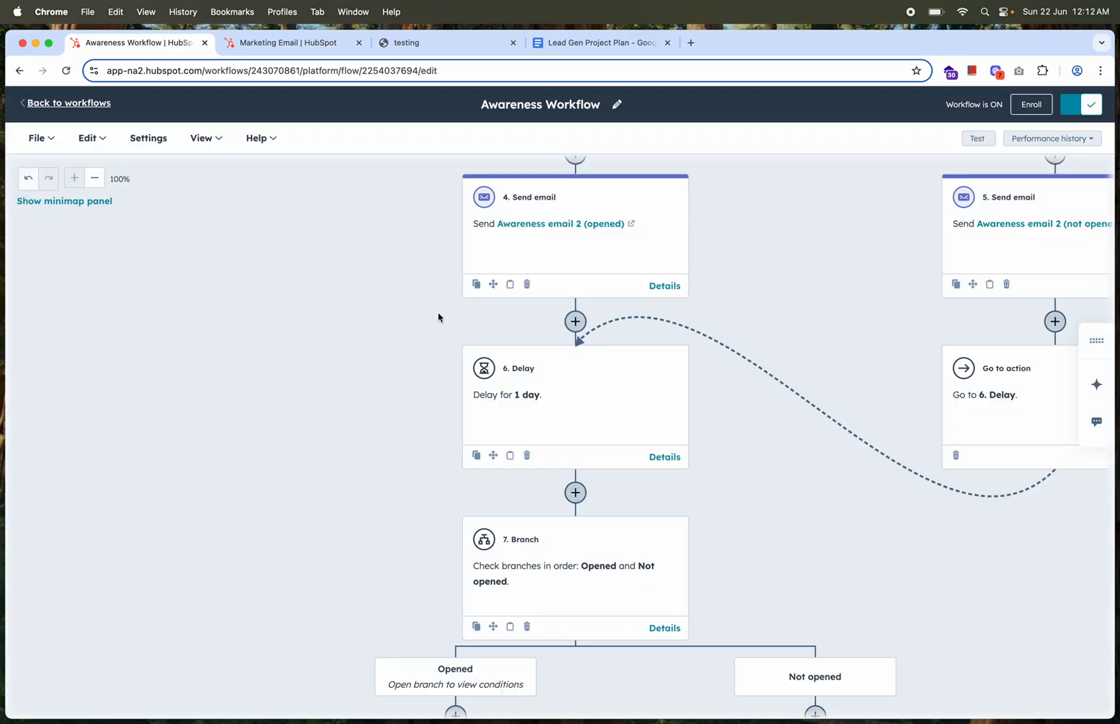
# Check how the new branch sits below the 6. Delay action and compare its Opened and Not opened paths with the earlier branch
pyautogui.hscroll(5, 730, 443)
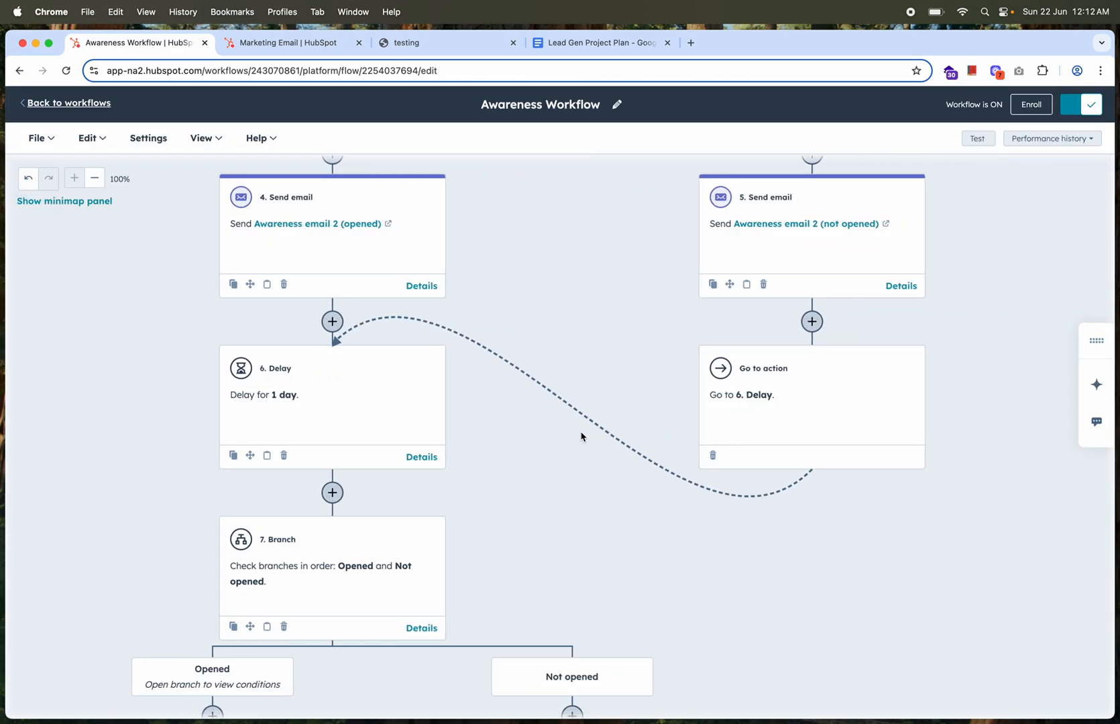
pyautogui.scroll(-2, 581, 437)
pyautogui.scroll(3, 581, 437)
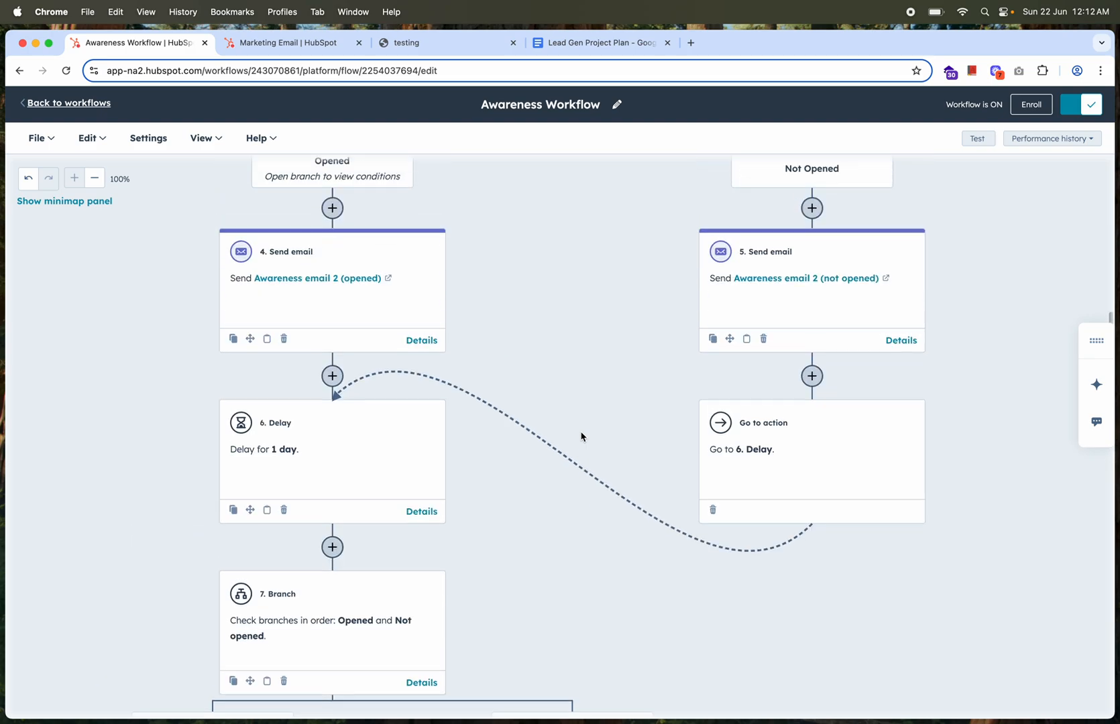
pyautogui.scroll(-7, 580, 436)
pyautogui.scroll(4, 581, 436)
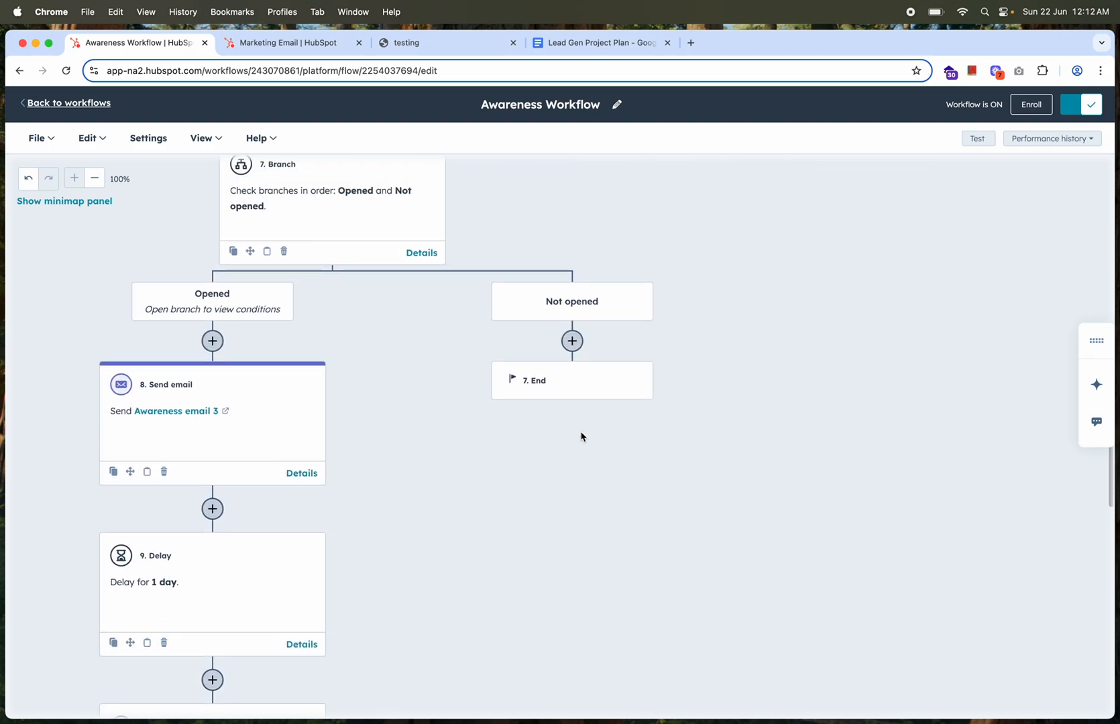
pyautogui.scroll(4, 581, 437)
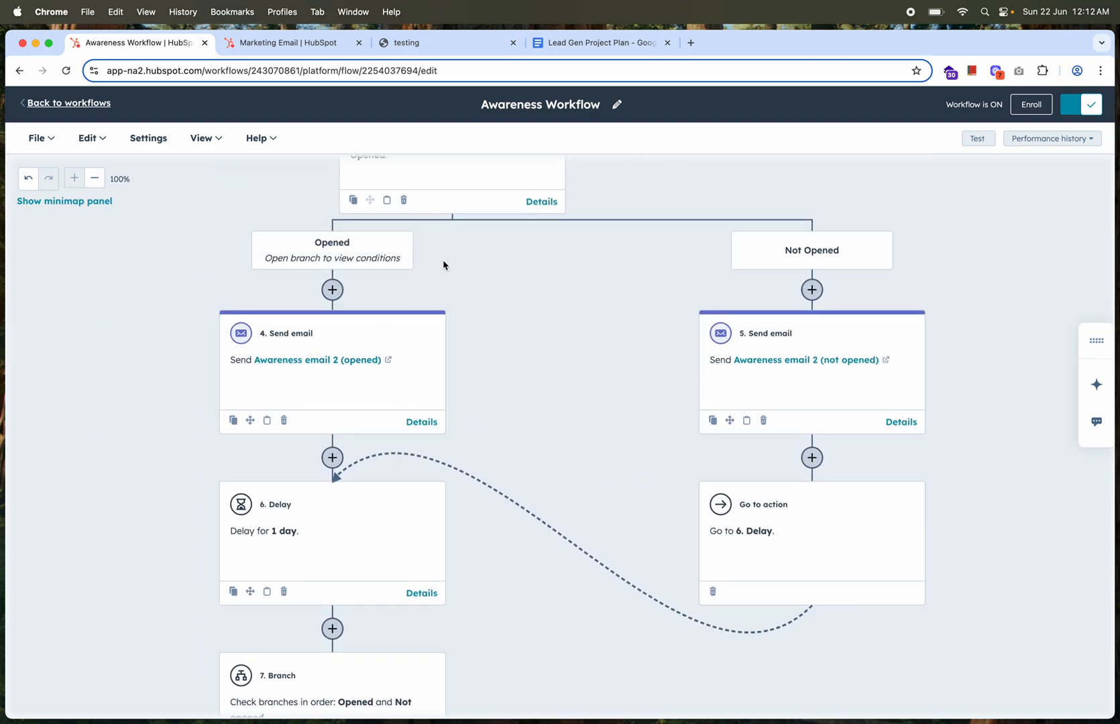
pyautogui.scroll(2, 445, 262)
pyautogui.scroll(-8, 417, 419)
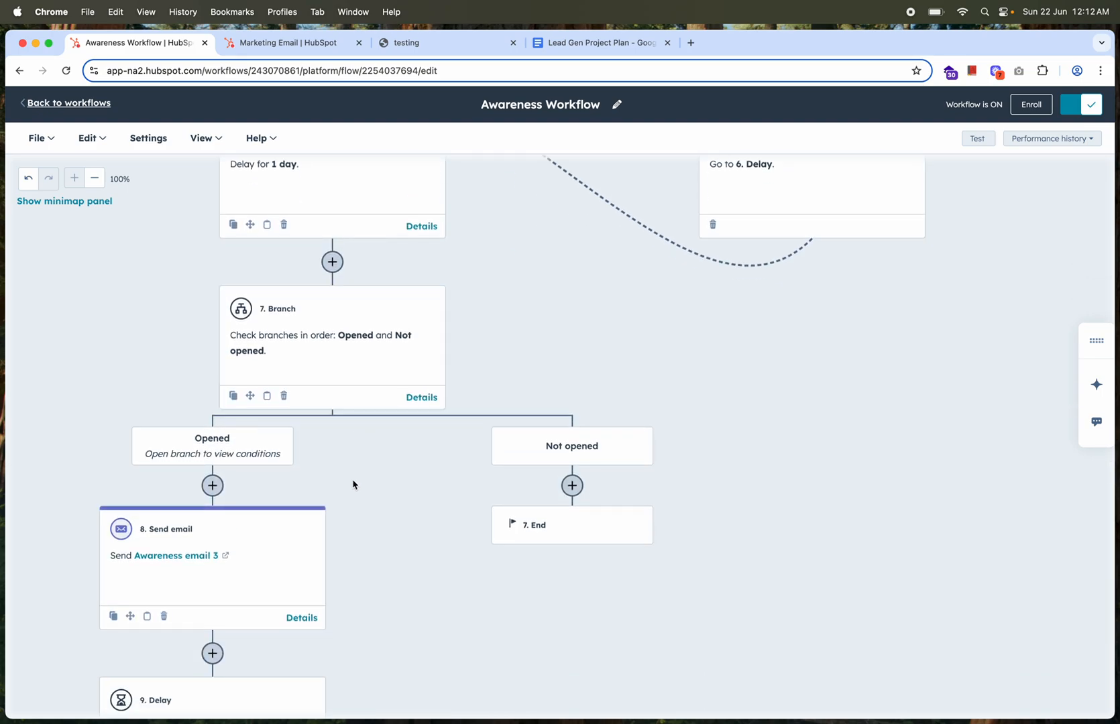
# Examine the remaining Opened path from Awareness email 3 through its delay and branch to the Consideration Workflow handoff
pyautogui.scroll(-2, 354, 484)
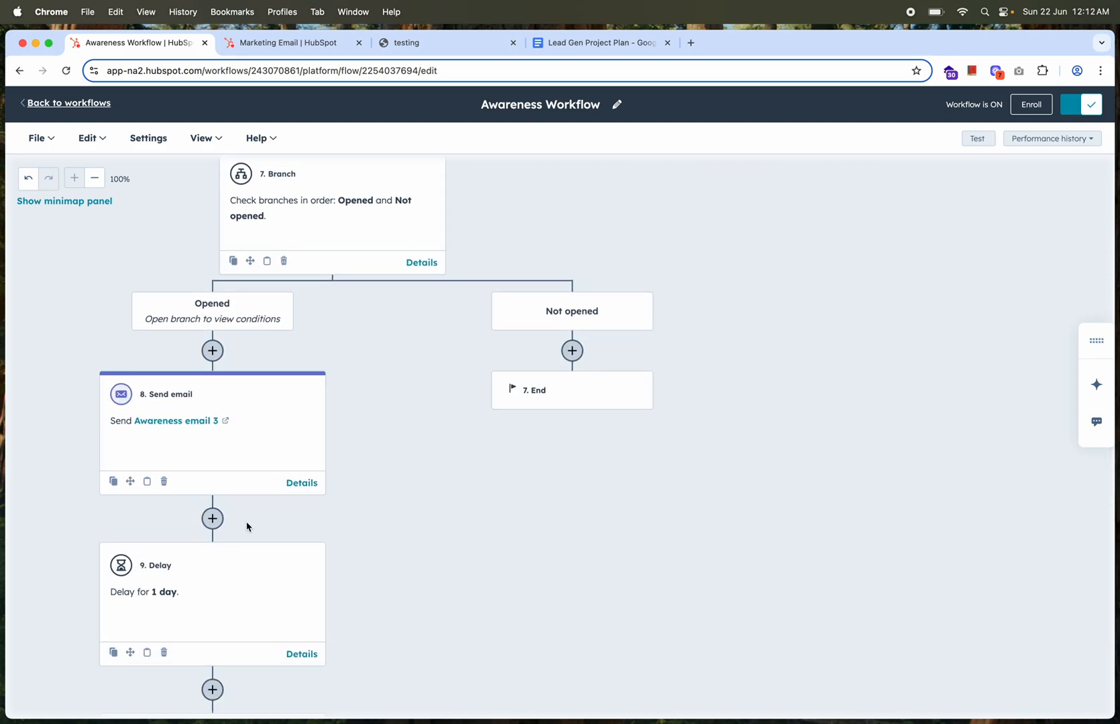
pyautogui.scroll(-1, 258, 451)
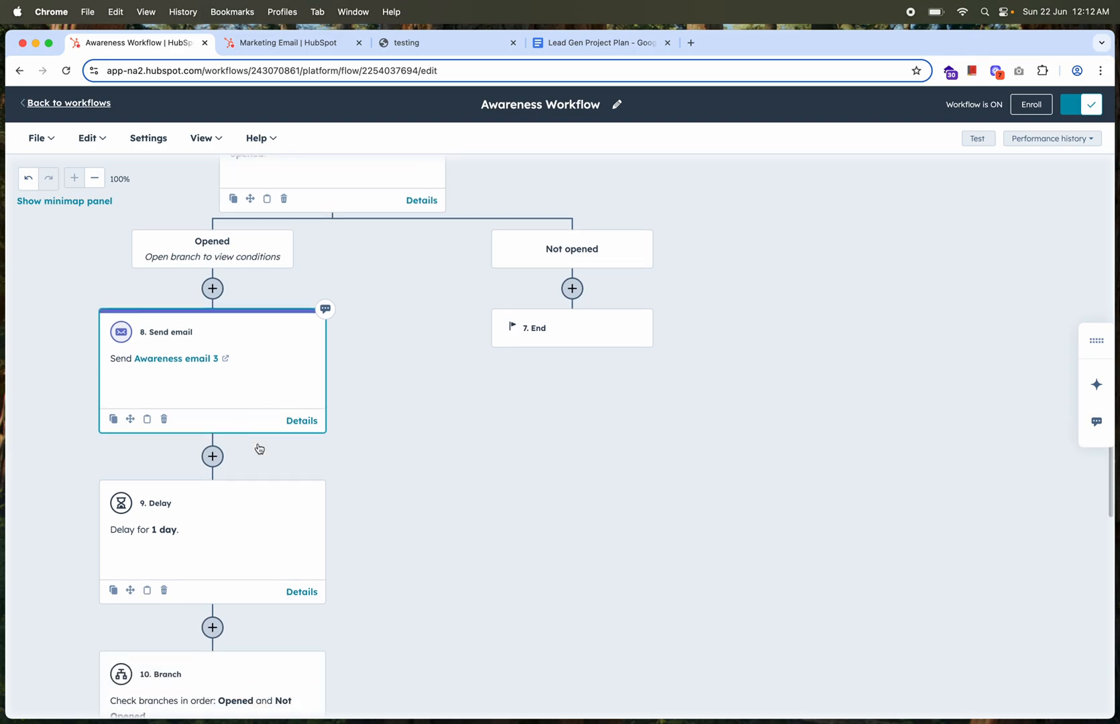
pyautogui.scroll(-5, 258, 449)
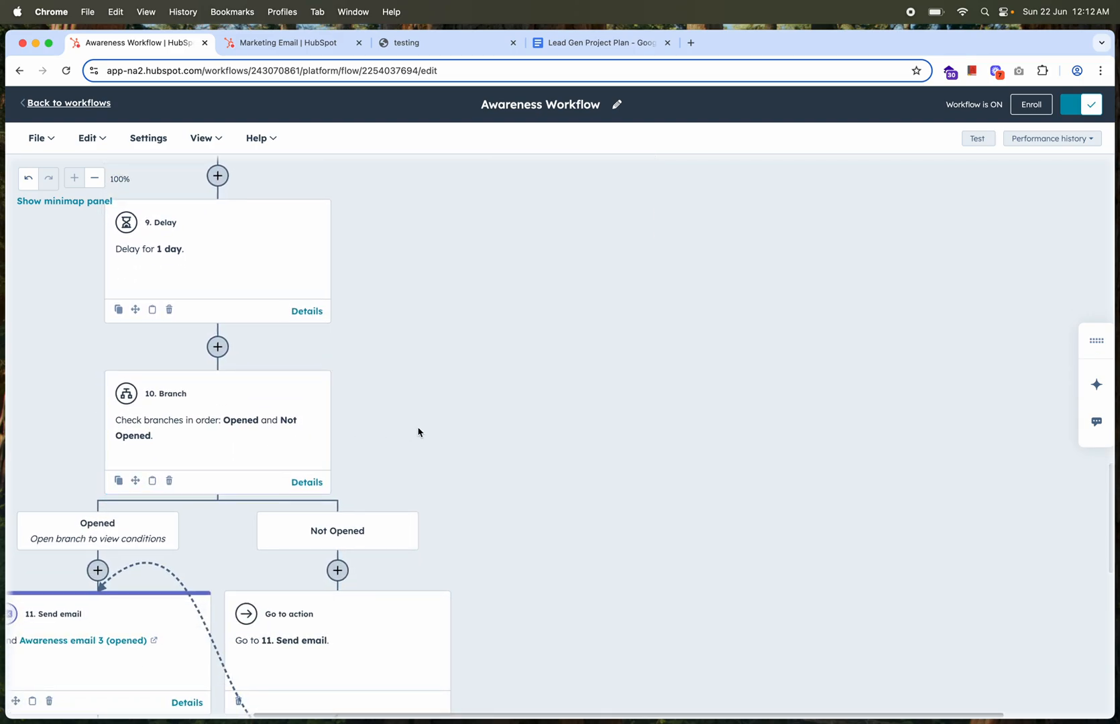
pyautogui.scroll(-1, 447, 369)
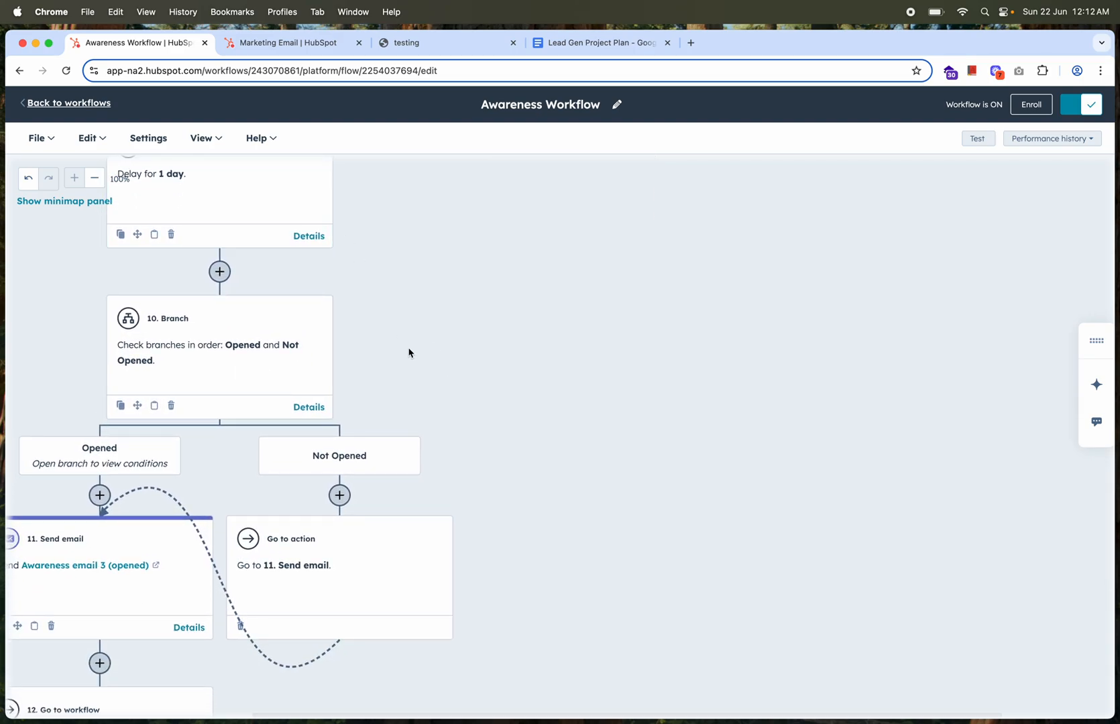
pyautogui.hscroll(-3, 429, 384)
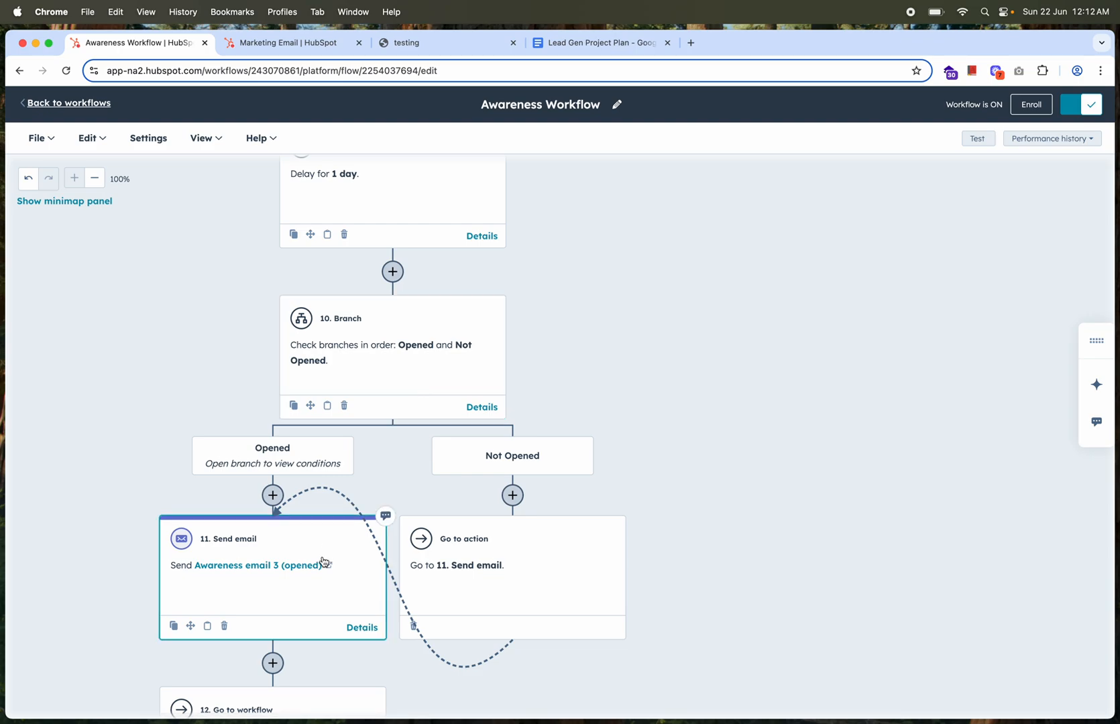
pyautogui.scroll(-1, 324, 563)
pyautogui.scroll(-1, 301, 532)
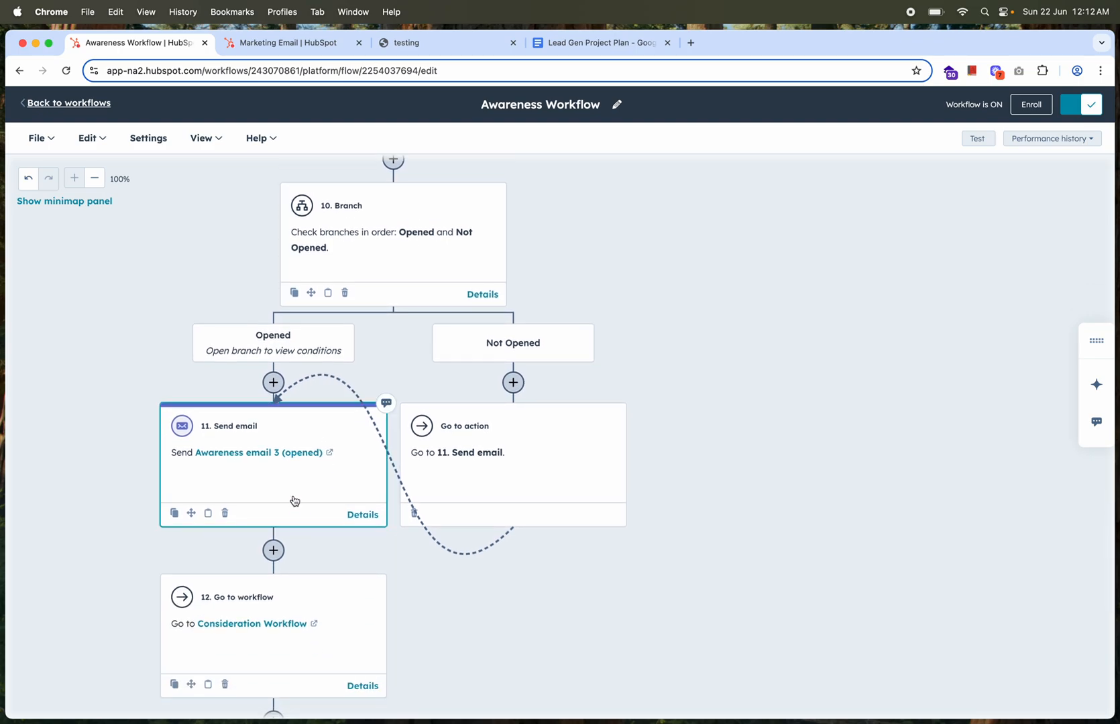
# Review the full email nurture path, comparing the Opened and Not Opened branches from the Consideration Workflow handoff up to the enrollment trigger
pyautogui.scroll(-1, 294, 495)
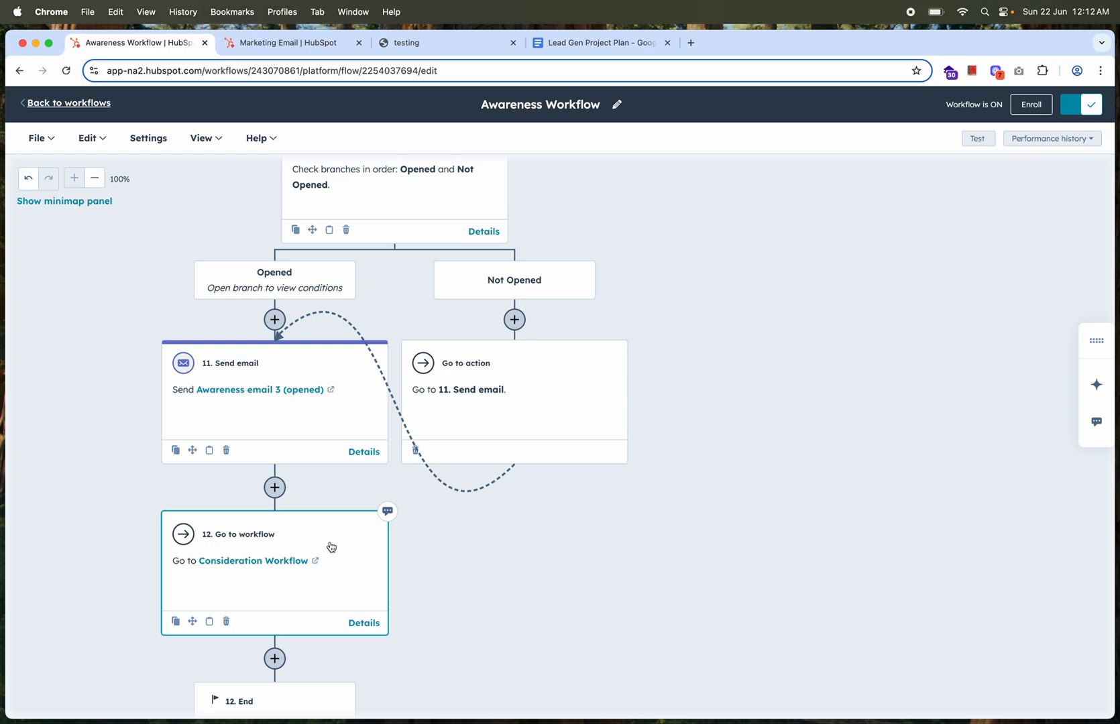
pyautogui.scroll(10, 697, 415)
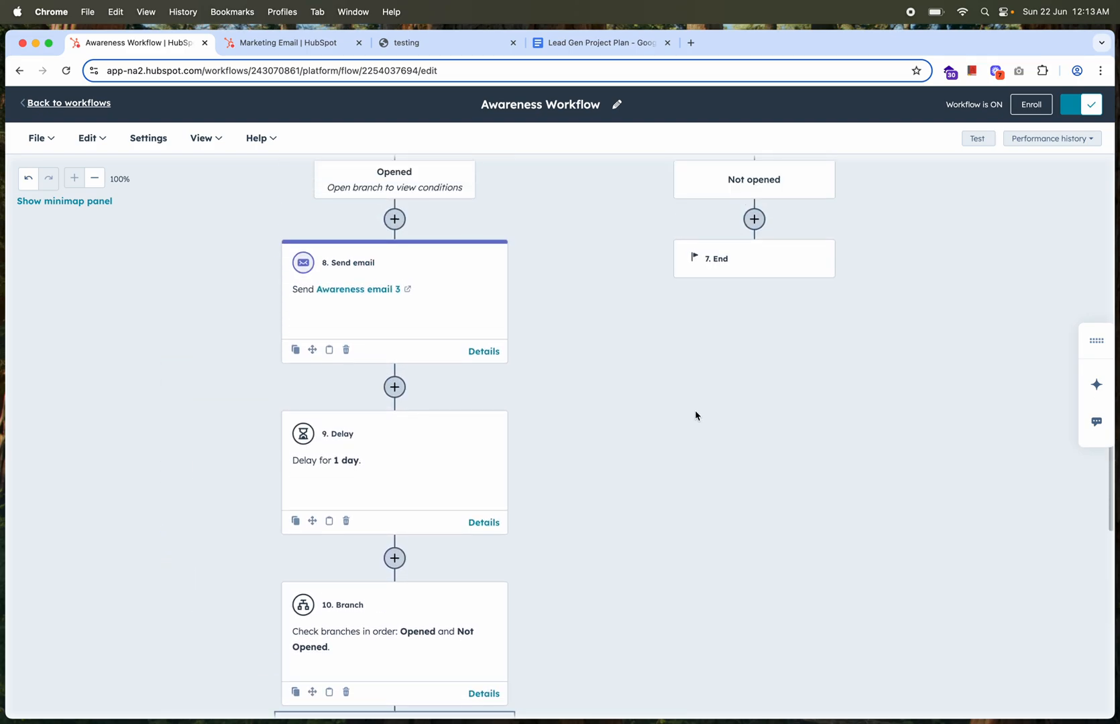
pyautogui.scroll(5, 695, 415)
pyautogui.hscroll(5, 696, 415)
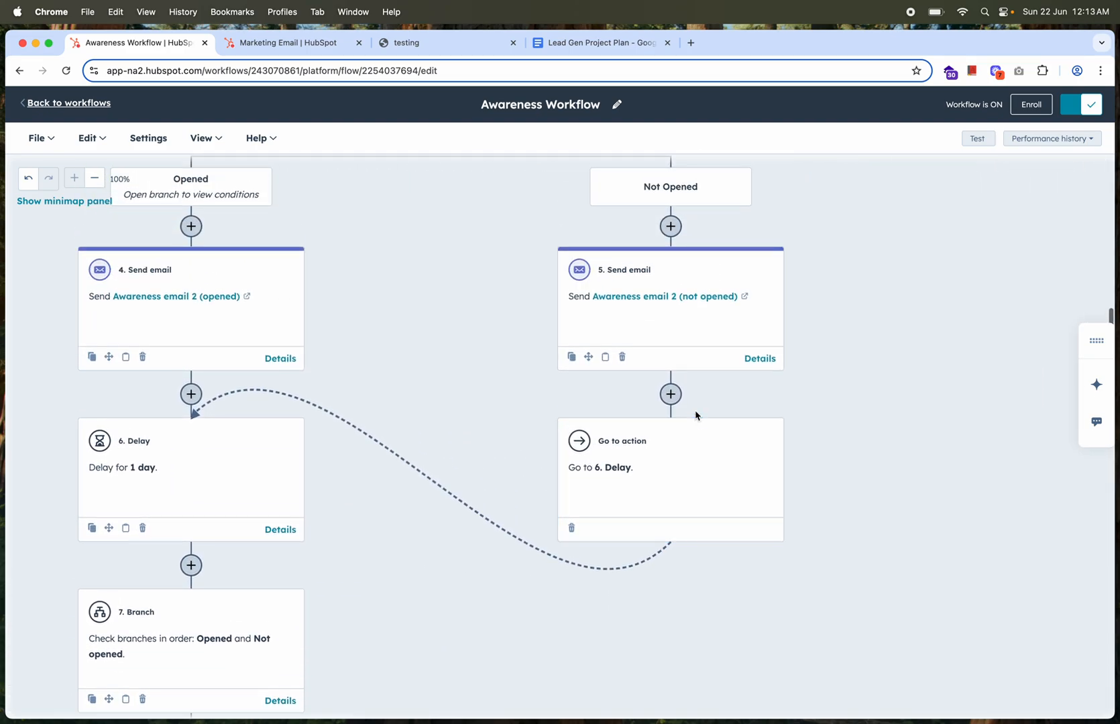
pyautogui.scroll(2, 695, 415)
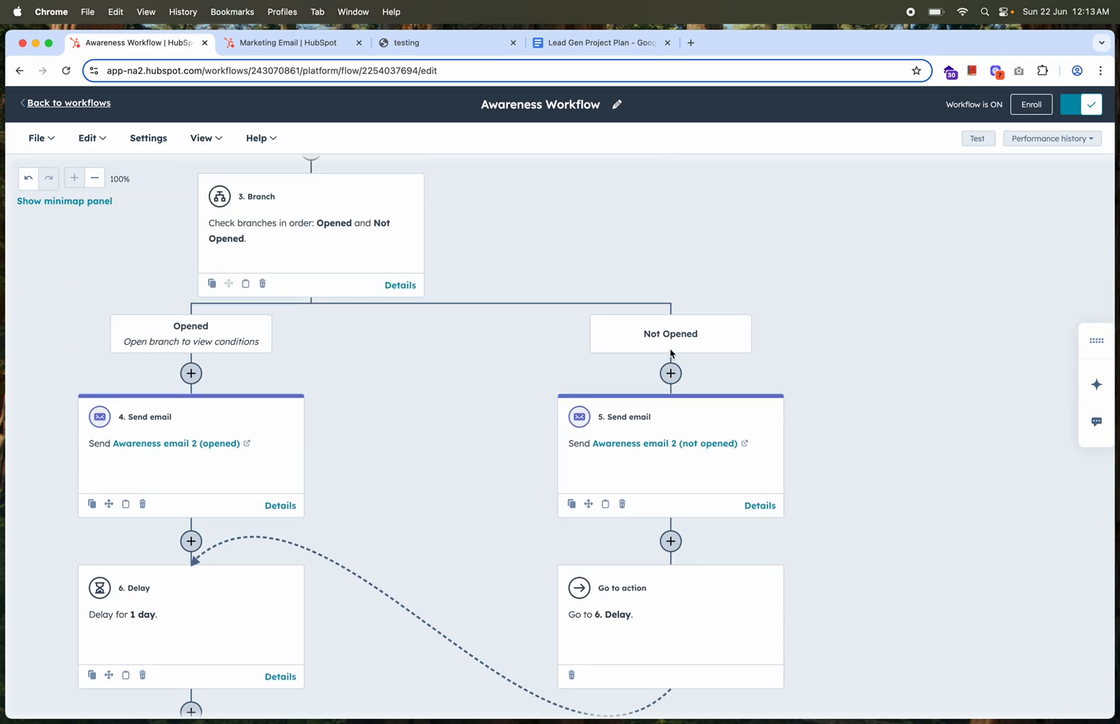
pyautogui.scroll(-3, 707, 453)
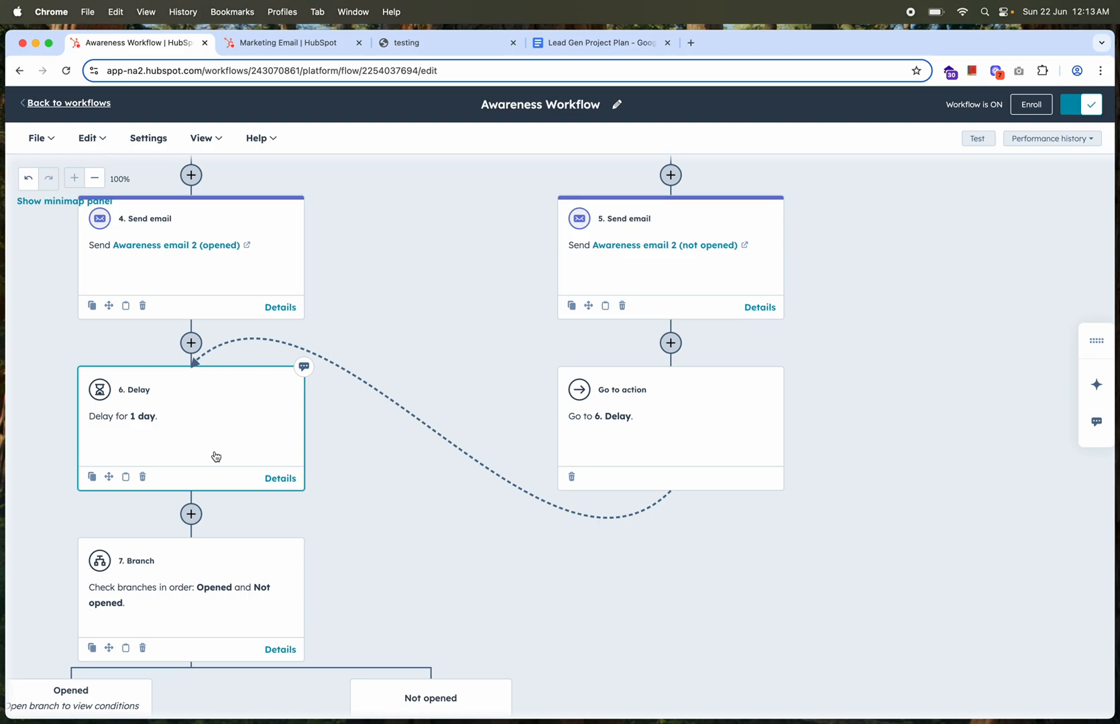
pyautogui.scroll(-10, 215, 485)
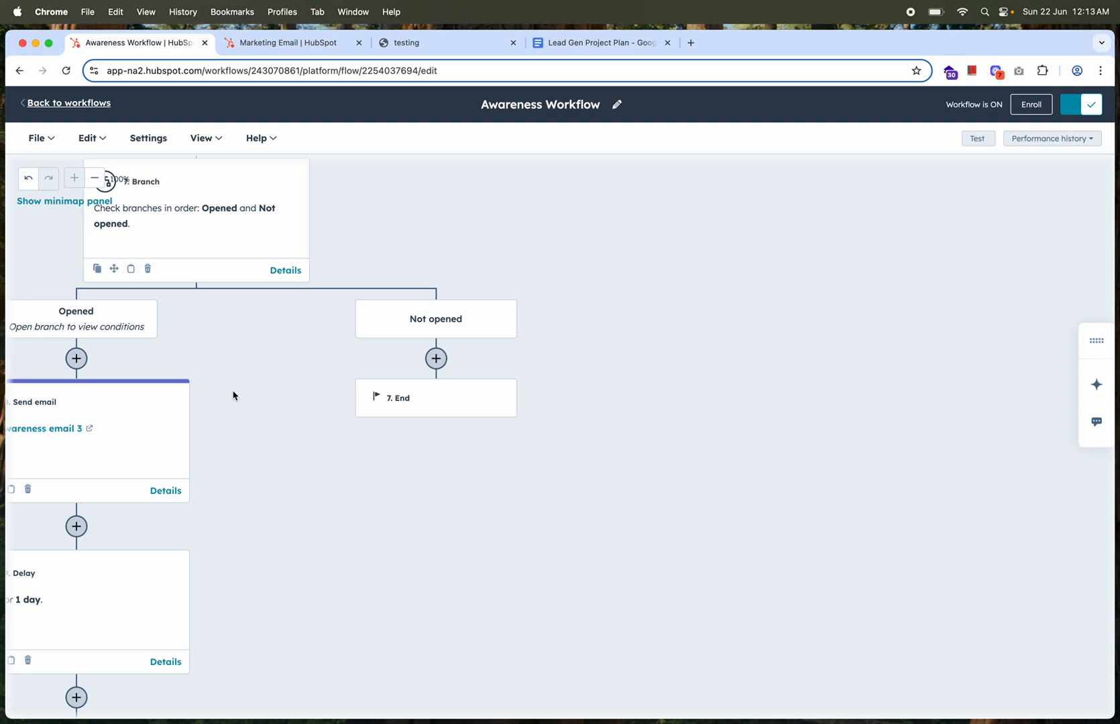
pyautogui.scroll(-10, 233, 396)
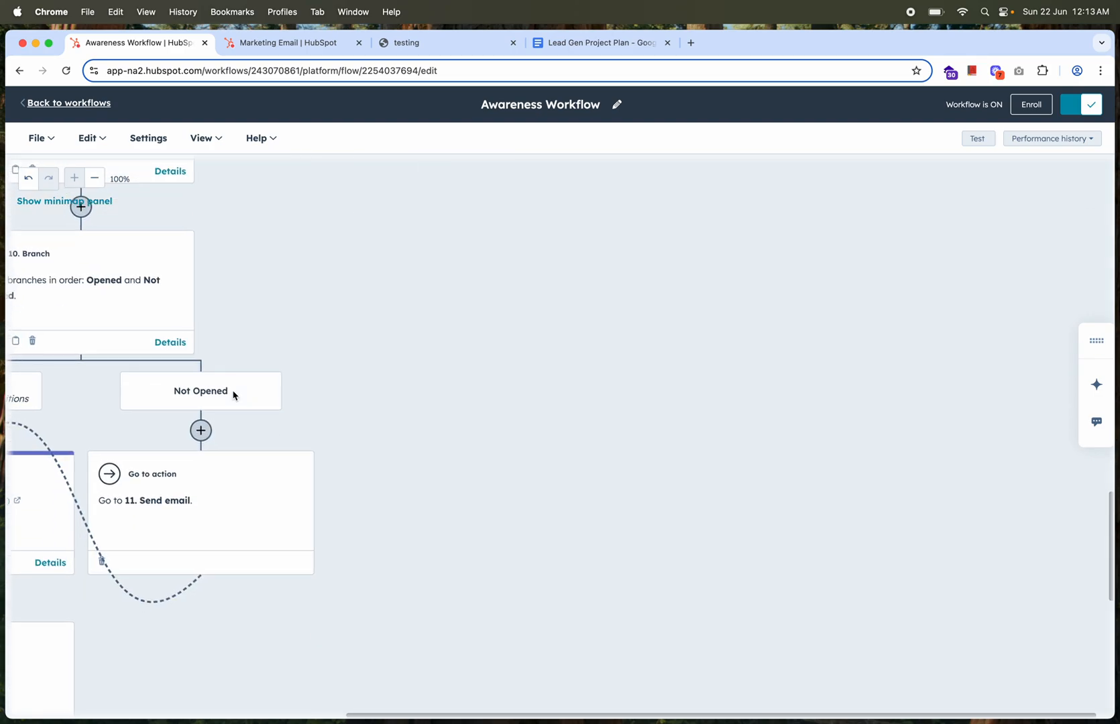
pyautogui.scroll(10, 330, 290)
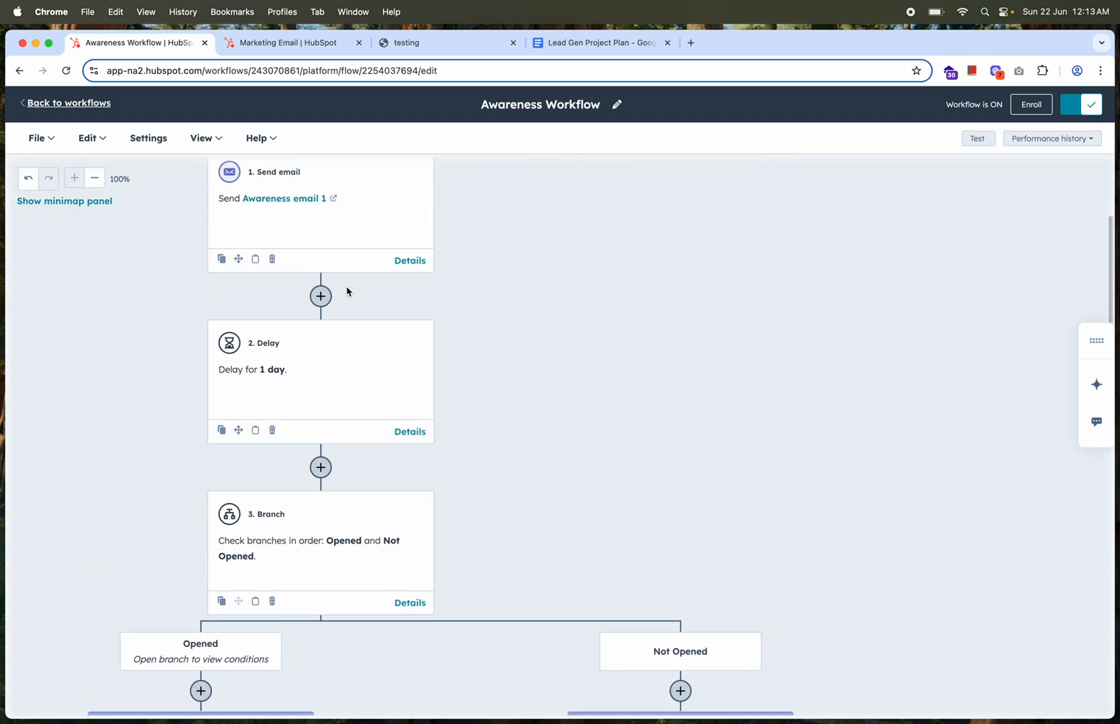
pyautogui.scroll(5, 547, 304)
pyautogui.hscroll(-5, 547, 305)
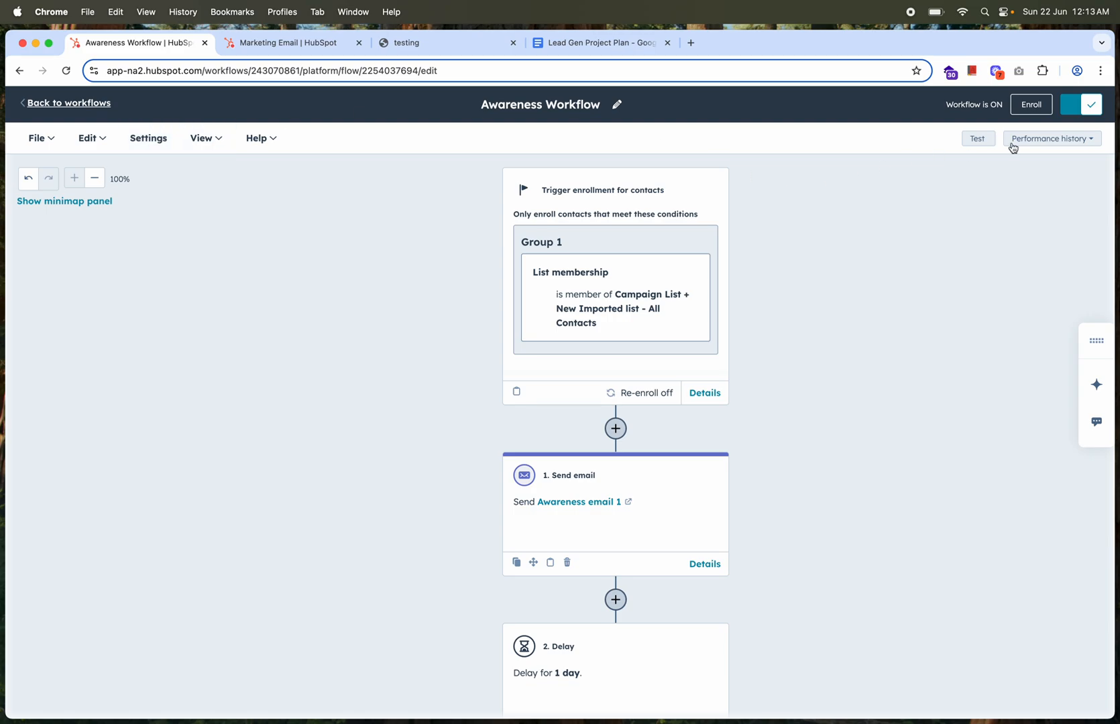
# Turn off the Awareness Workflow and start its publishing review, choosing to enroll contacts who meet the criteria immediately when it is turned on
pyautogui.click(1069, 108)
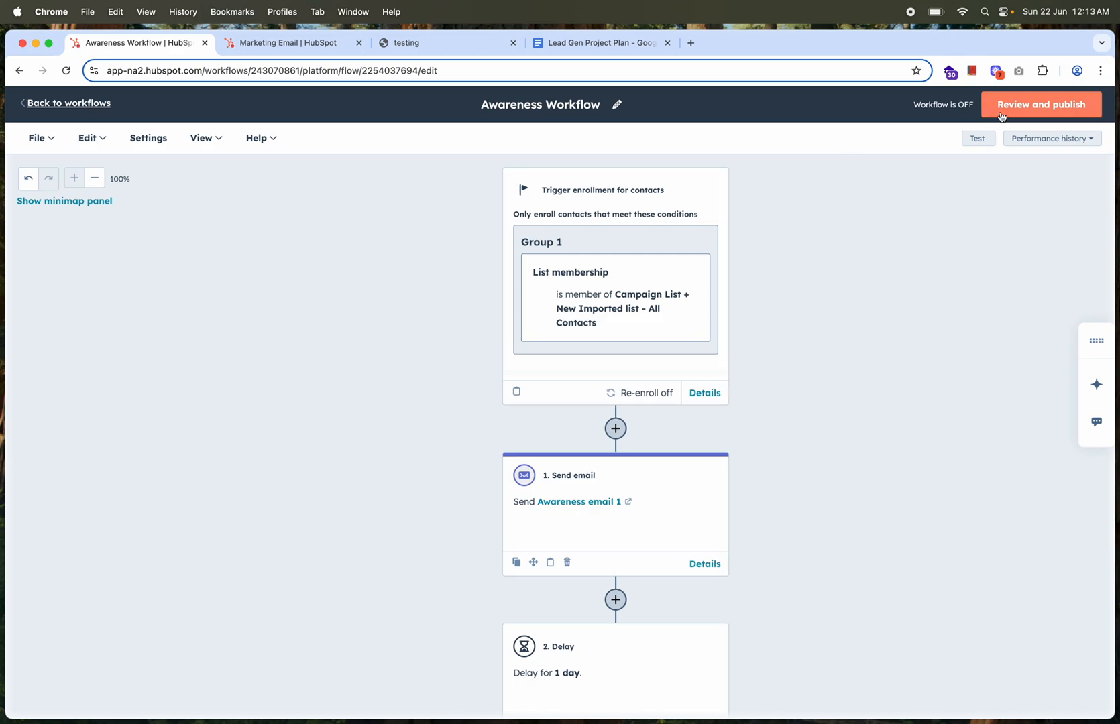
pyautogui.click(1023, 114)
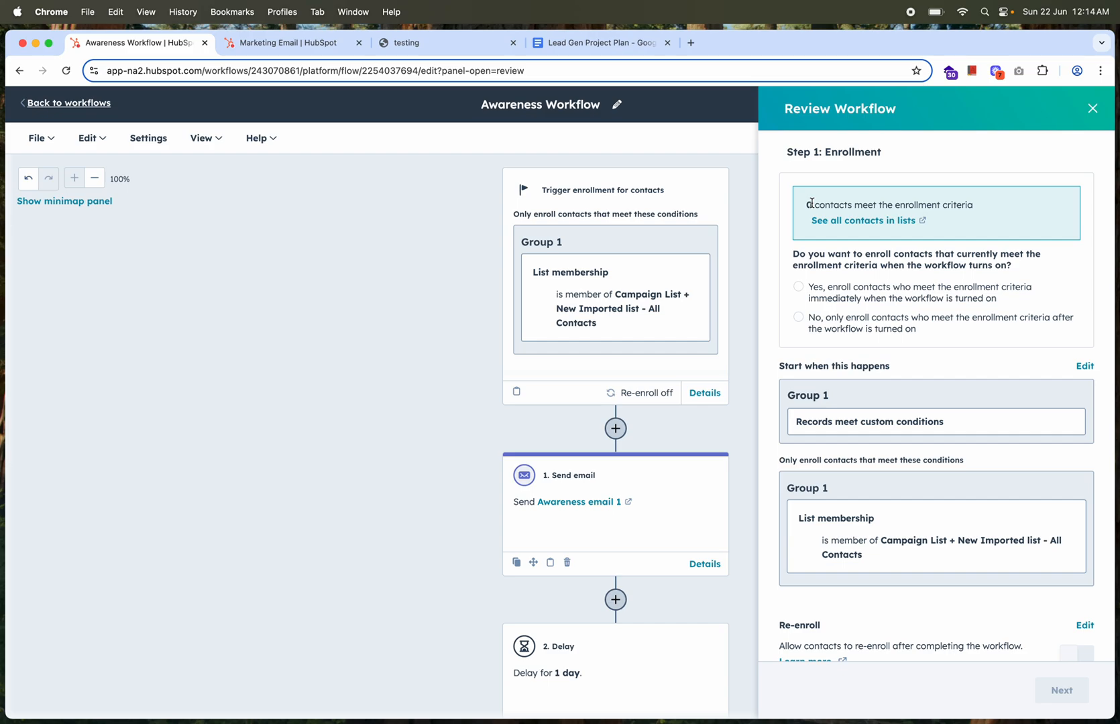
pyautogui.click(798, 288)
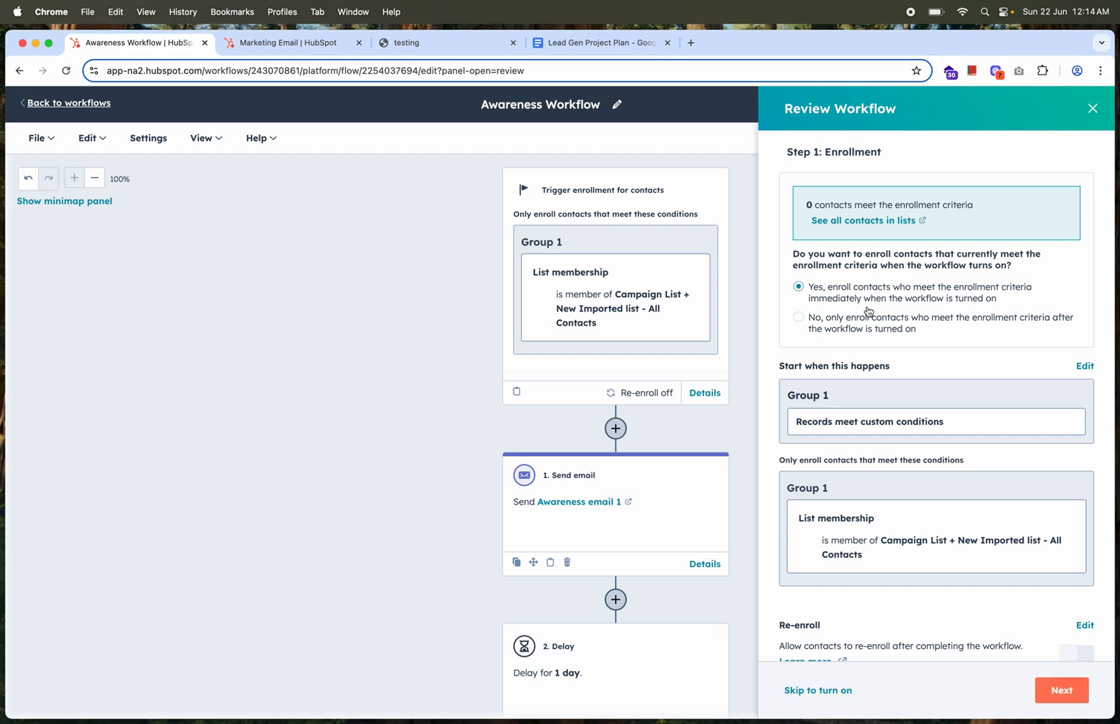
# Examine the enrollment review's list condition, re-enroll and unenroll settings, and advanced options
pyautogui.scroll(-5, 911, 380)
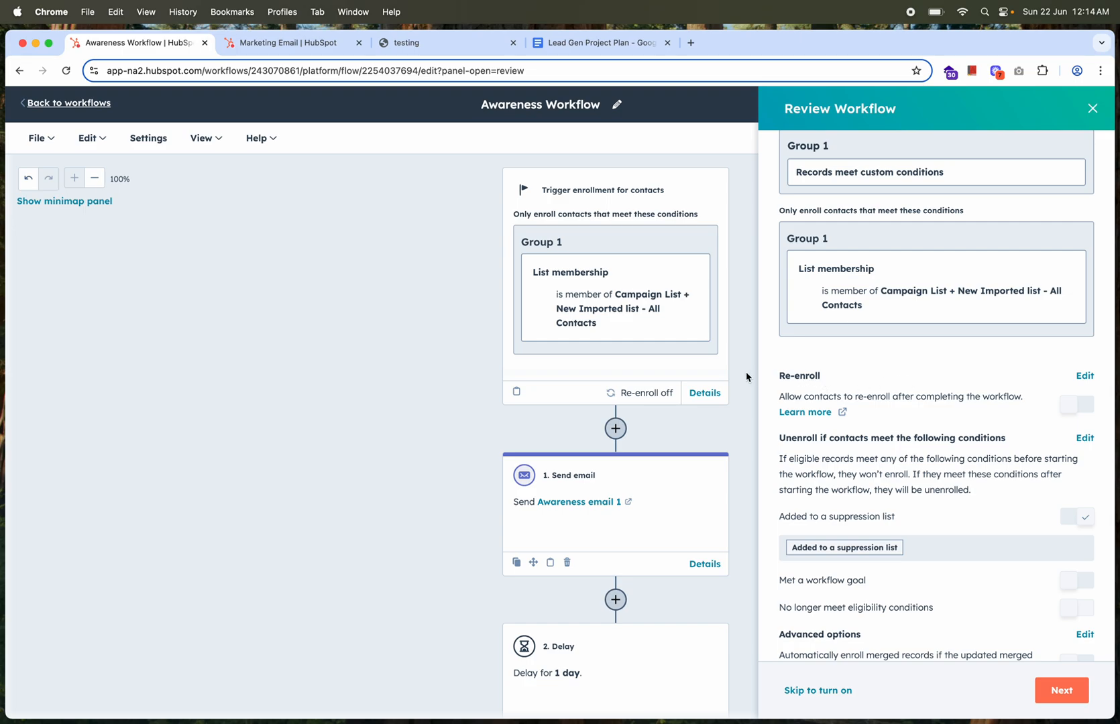
pyautogui.hscroll(1, 748, 379)
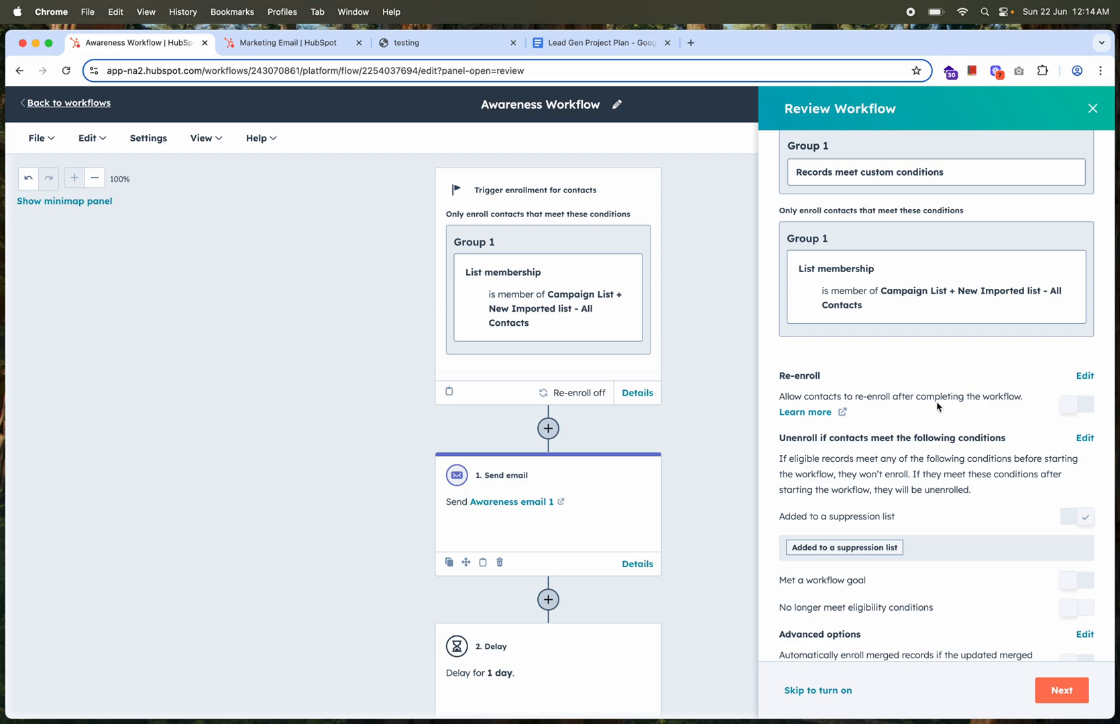
pyautogui.scroll(-1, 923, 401)
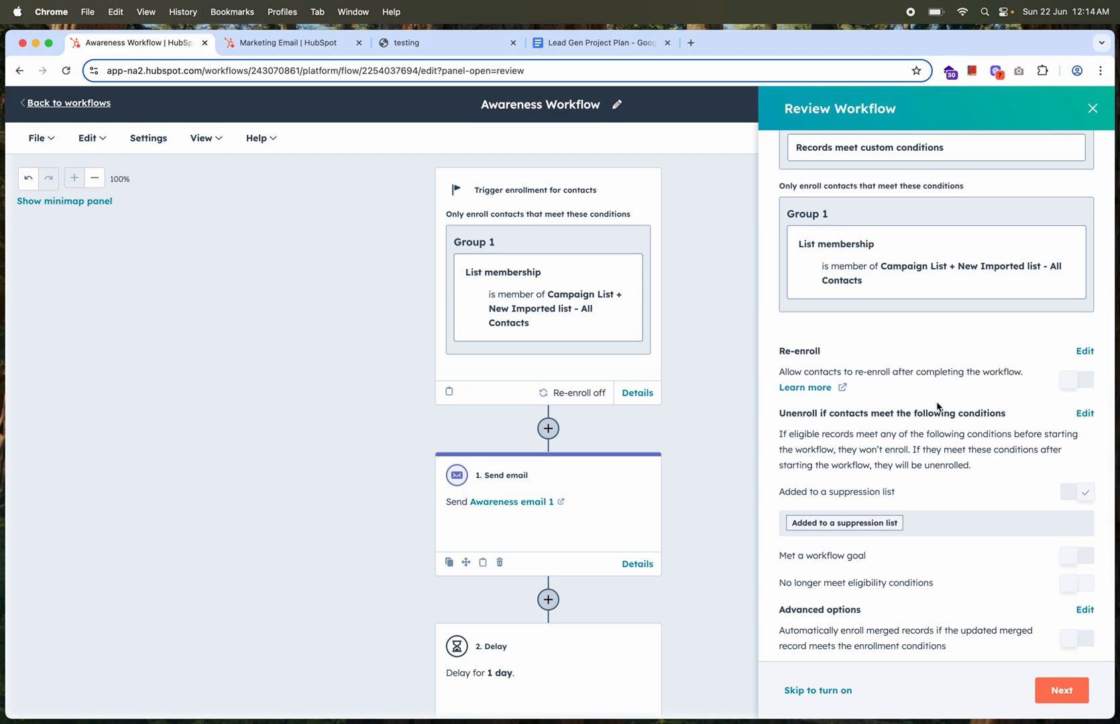
pyautogui.scroll(-2, 937, 407)
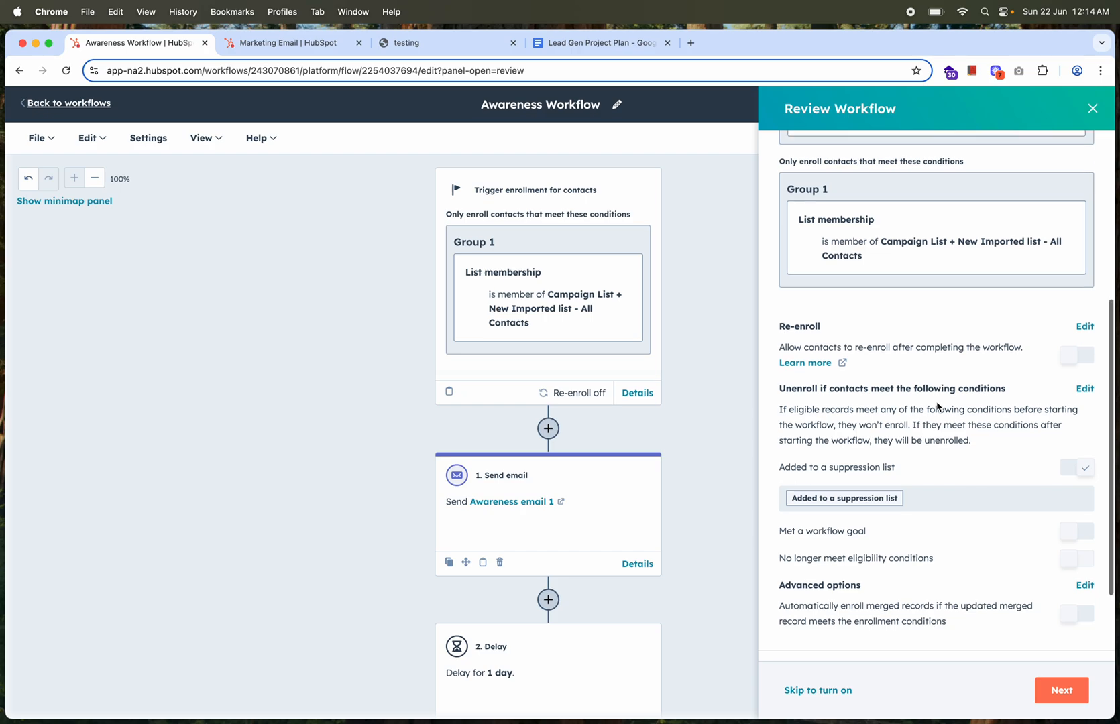
pyautogui.scroll(-2, 910, 454)
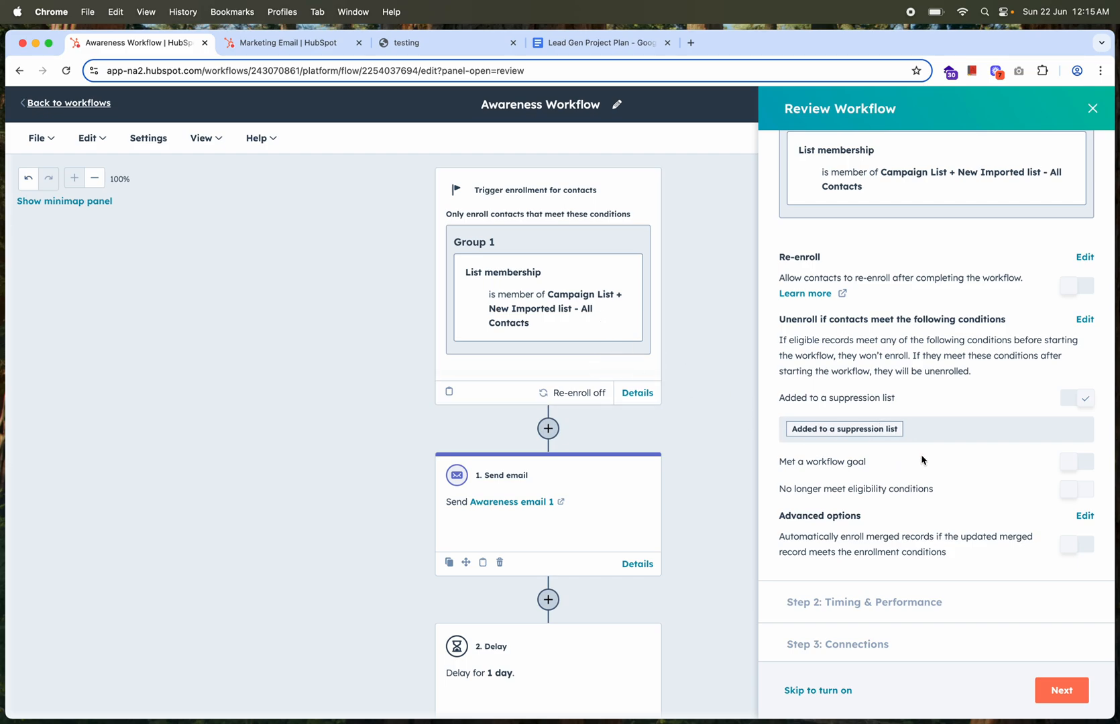
pyautogui.scroll(-1, 922, 460)
pyautogui.scroll(-1, 921, 460)
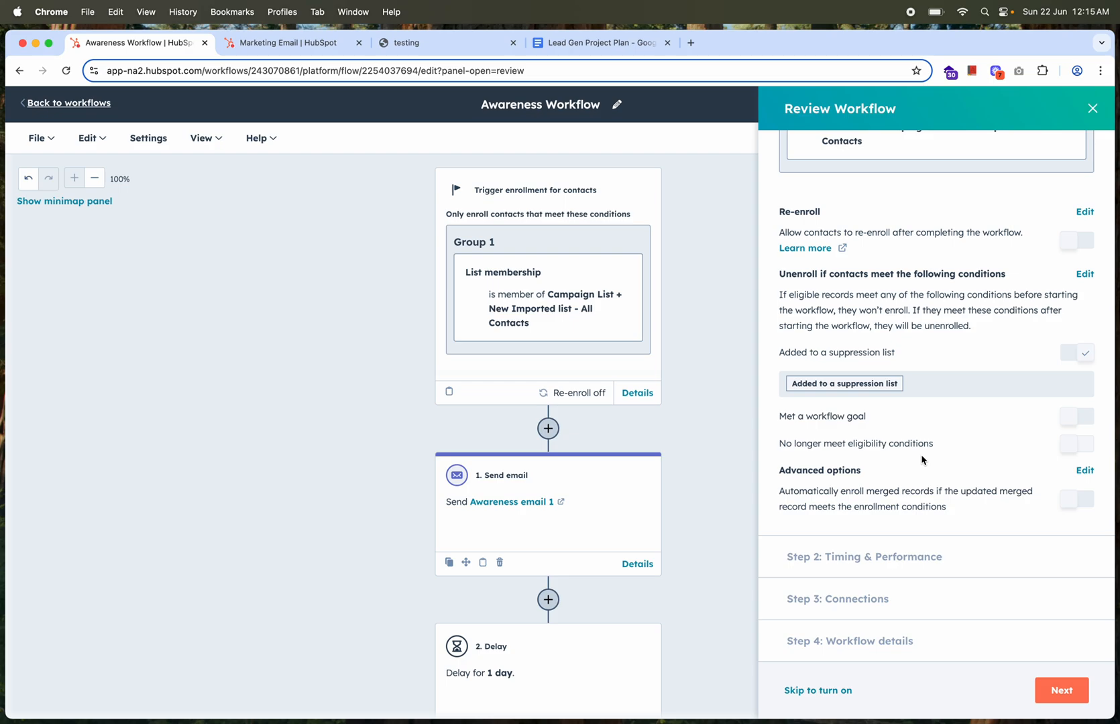
# Continue to Timing & Performance and restrict workflow actions to Mon - Fri from 9:00 AM to 5:00 PM
pyautogui.click(1062, 690)
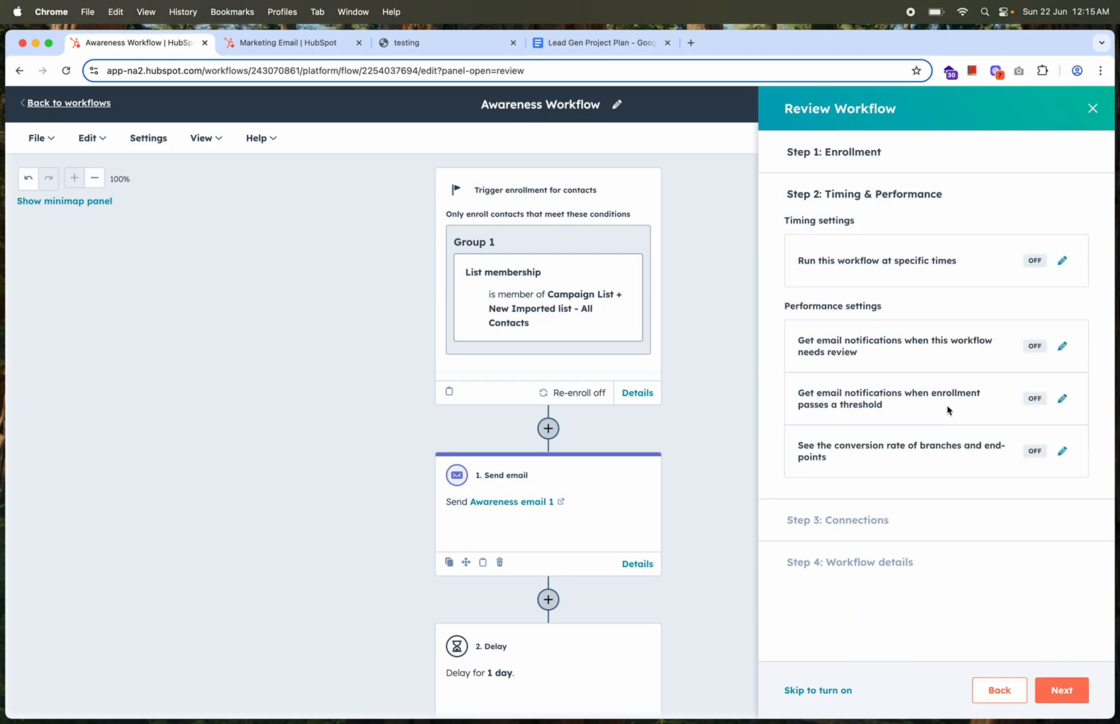
pyautogui.click(1062, 260)
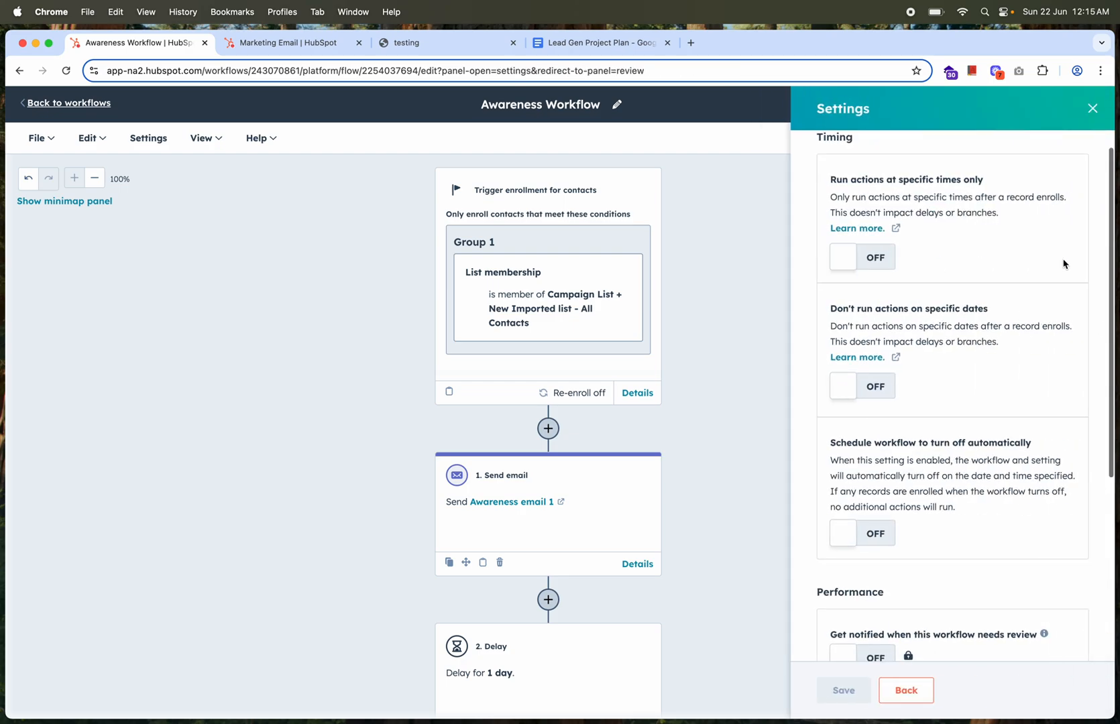
pyautogui.click(882, 259)
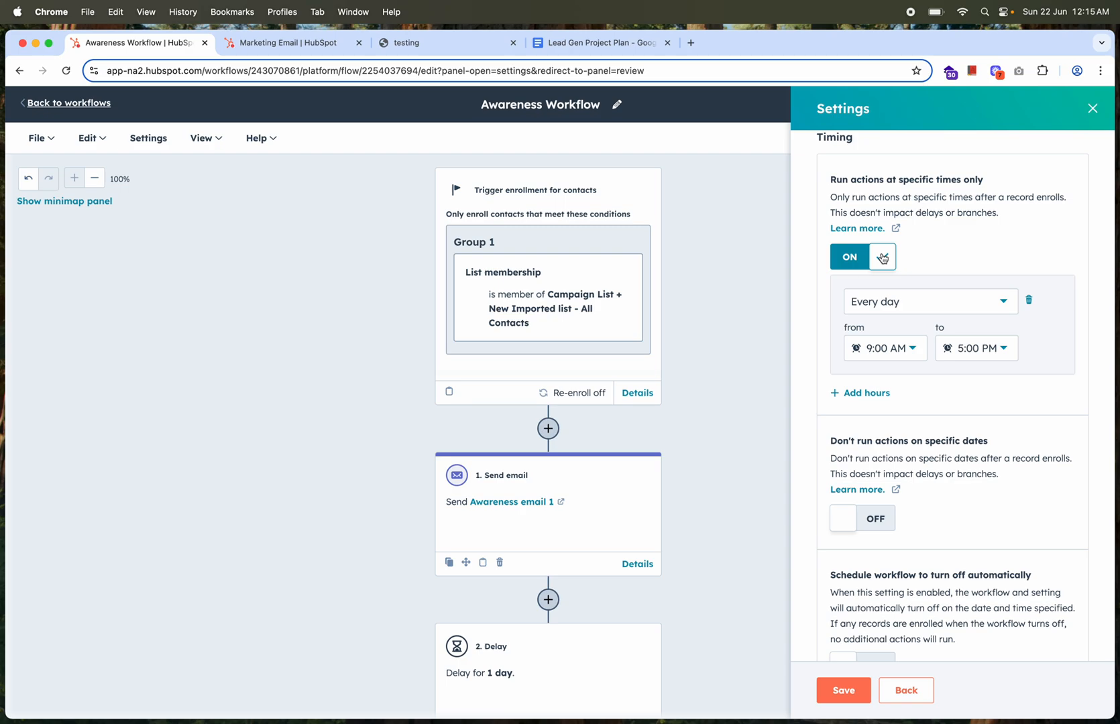
pyautogui.click(917, 312)
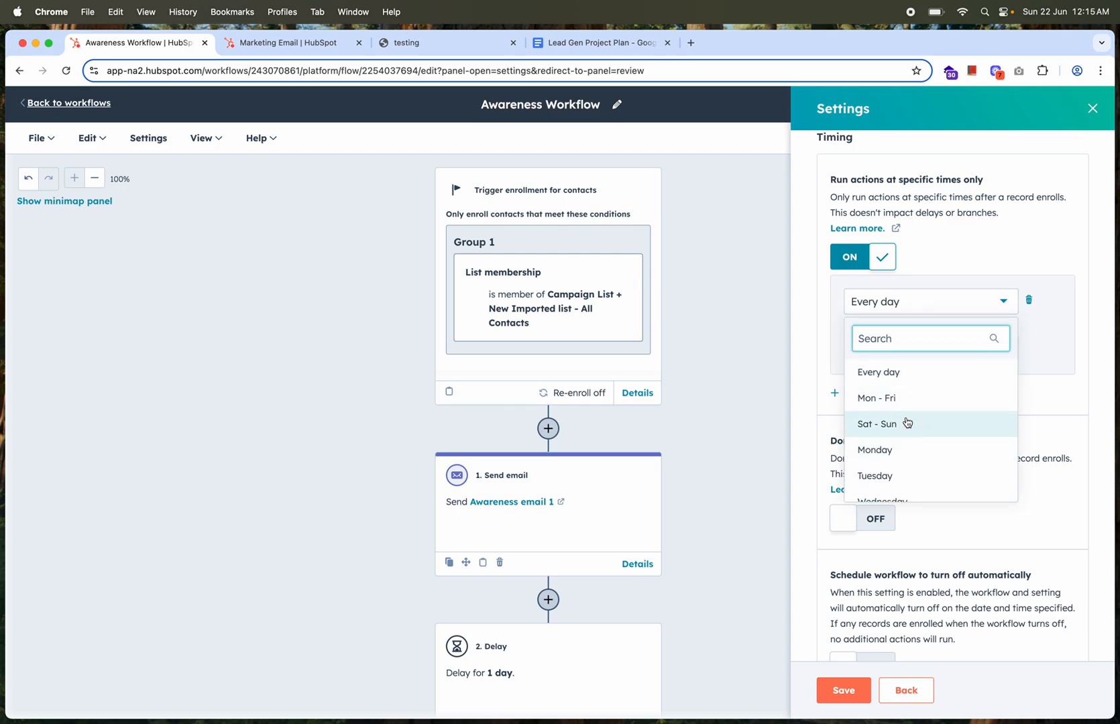
pyautogui.click(892, 405)
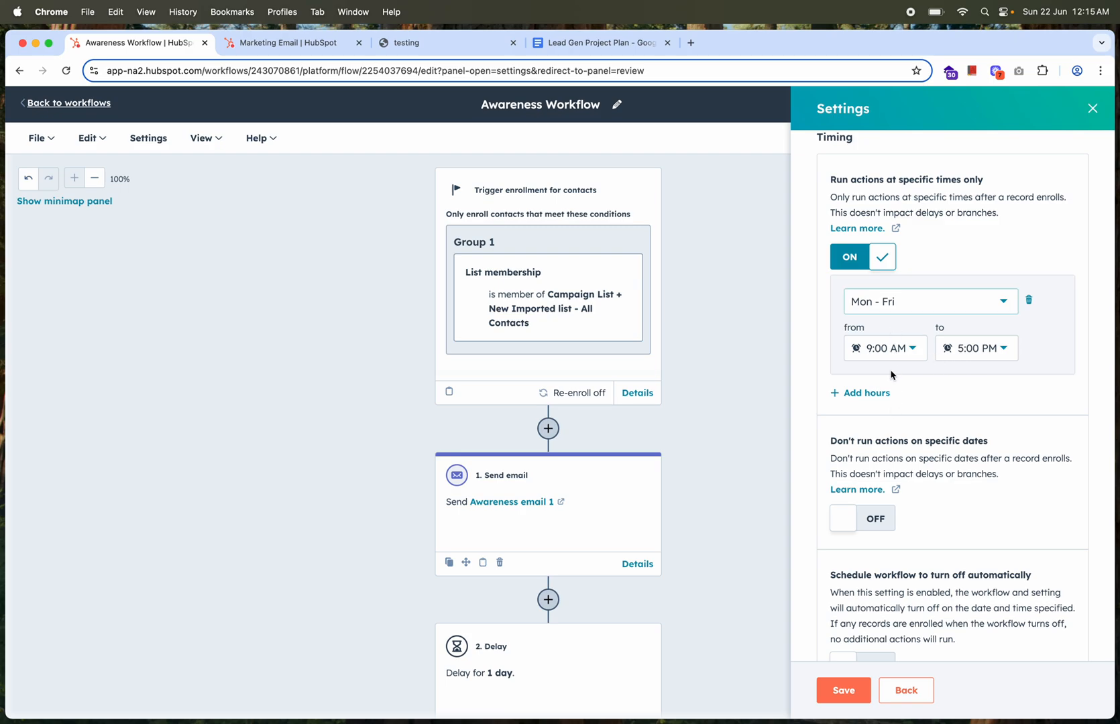
# Enable the option to not run actions on specific dates, keeping 06/22/2025 as the excluded date
pyautogui.scroll(-2, 907, 401)
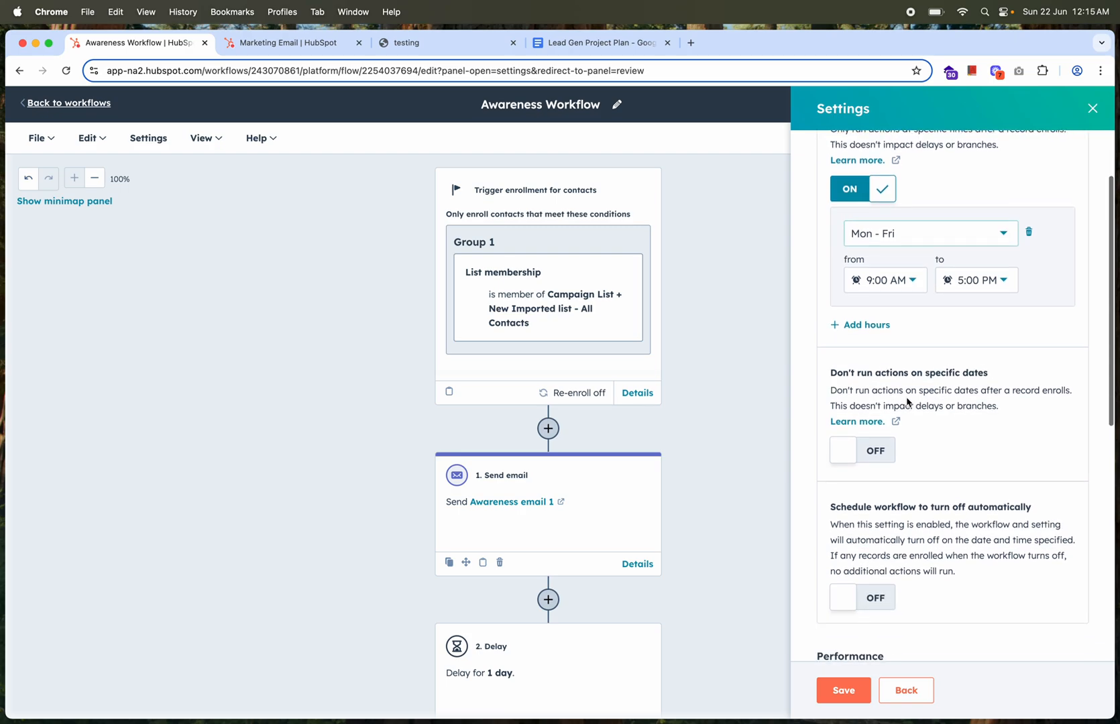
pyautogui.click(881, 451)
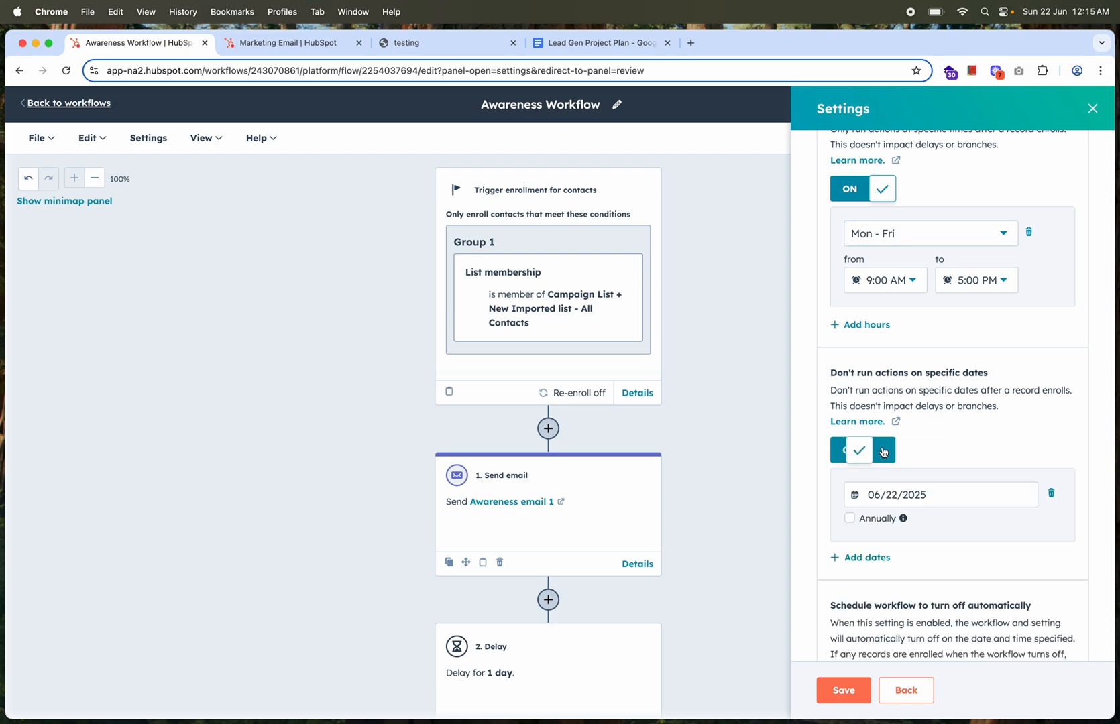
pyautogui.scroll(-2, 883, 449)
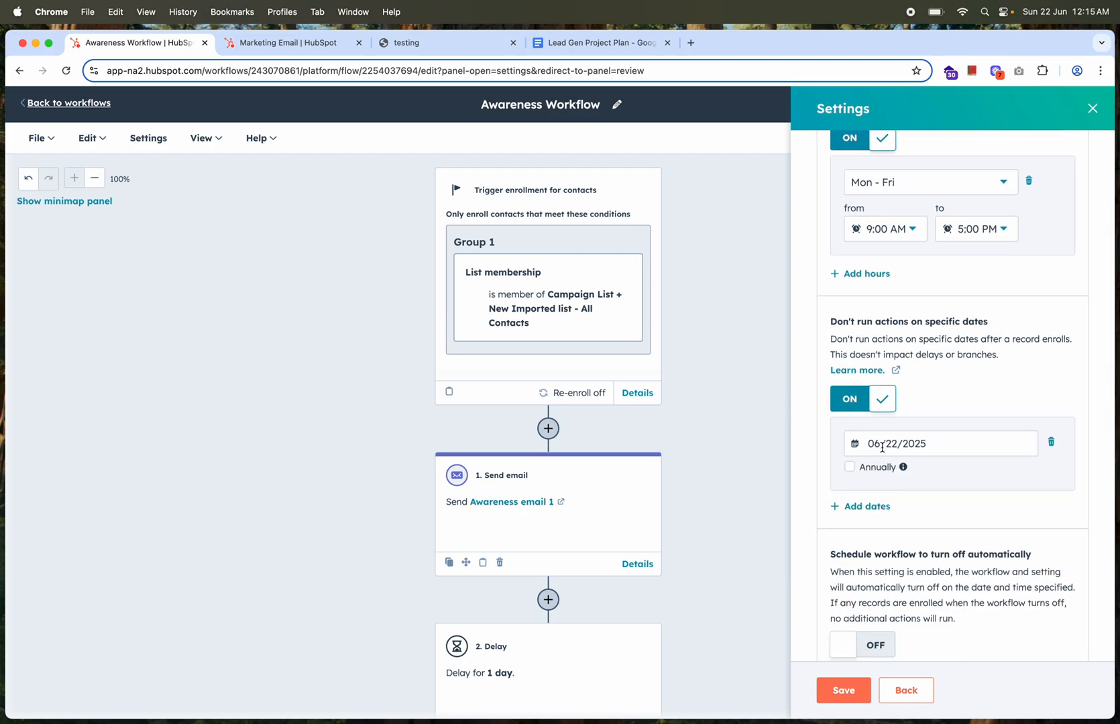
pyautogui.click(881, 446)
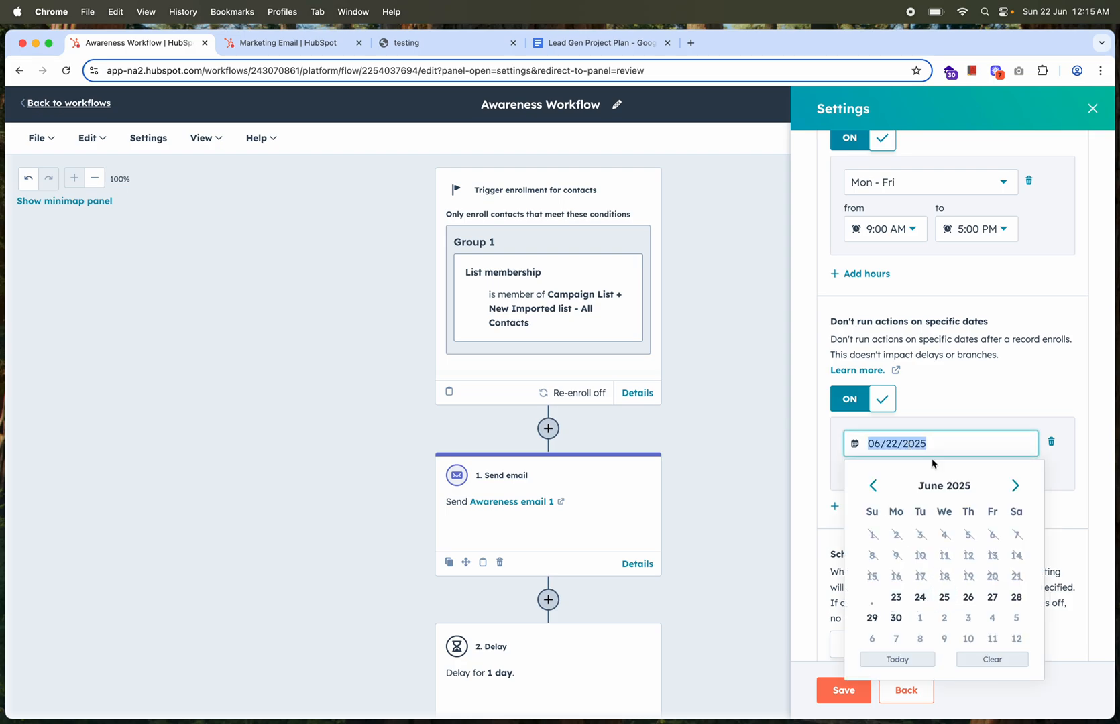
pyautogui.click(949, 400)
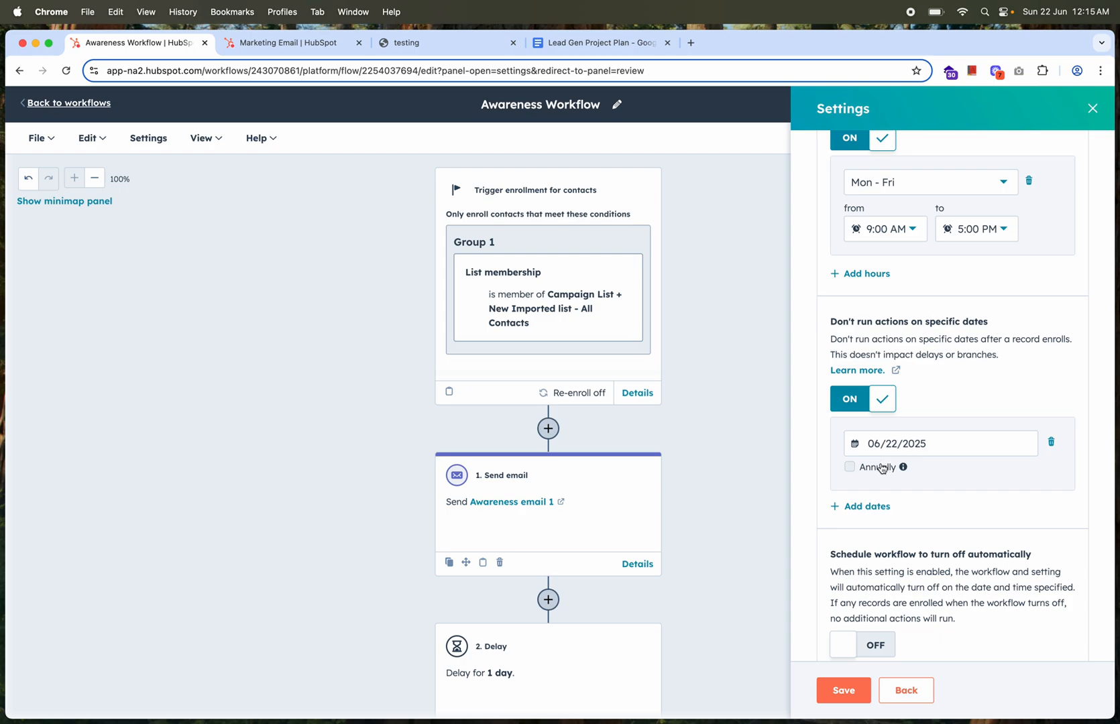
# Enable scheduling the workflow to turn off automatically, leaving its date and time blank
pyautogui.scroll(-5, 880, 468)
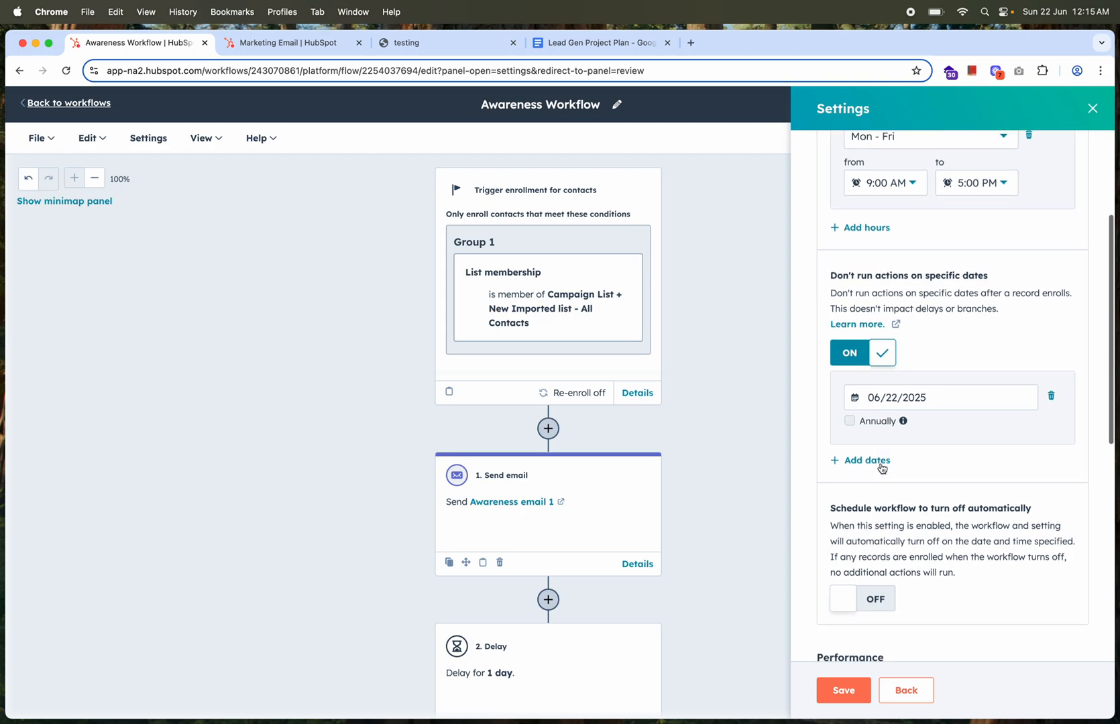
pyautogui.click(876, 477)
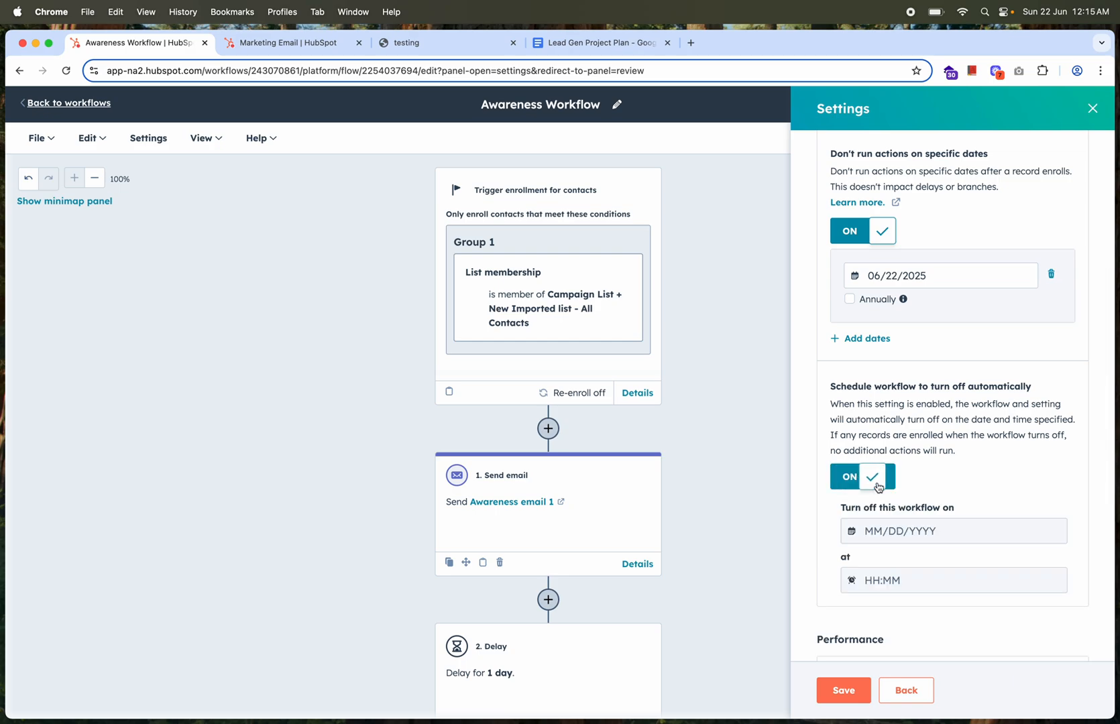
pyautogui.scroll(-3, 882, 469)
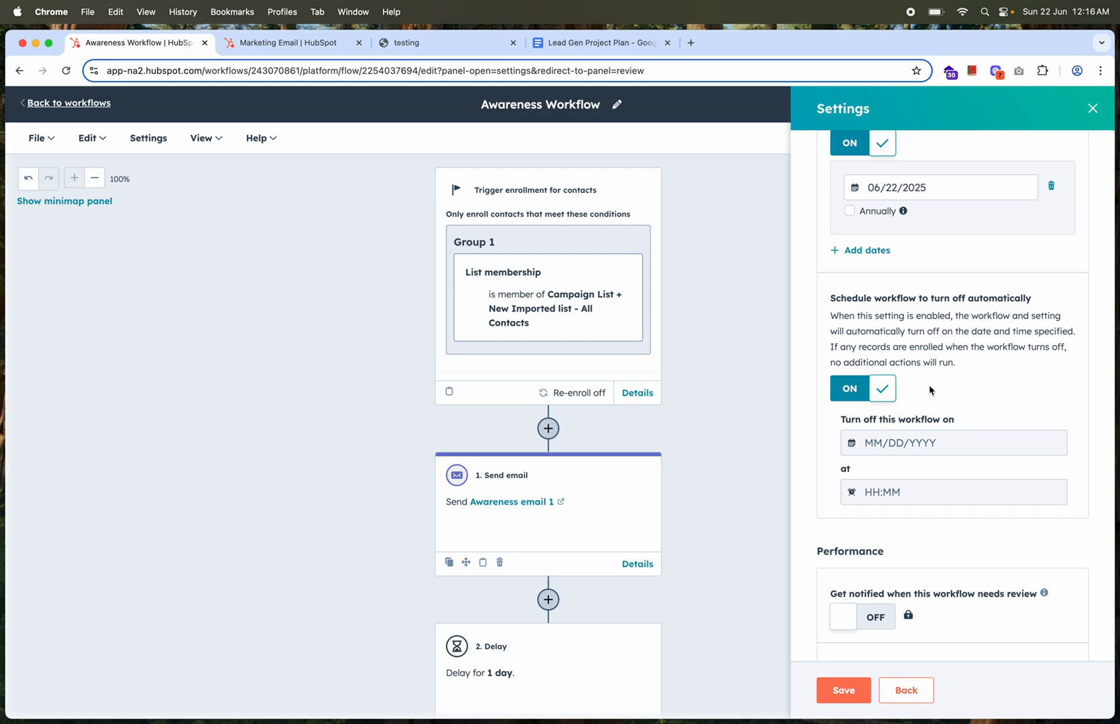
# Save the workflow's timing settings and continue the publishing review to Connections
pyautogui.scroll(-5, 929, 389)
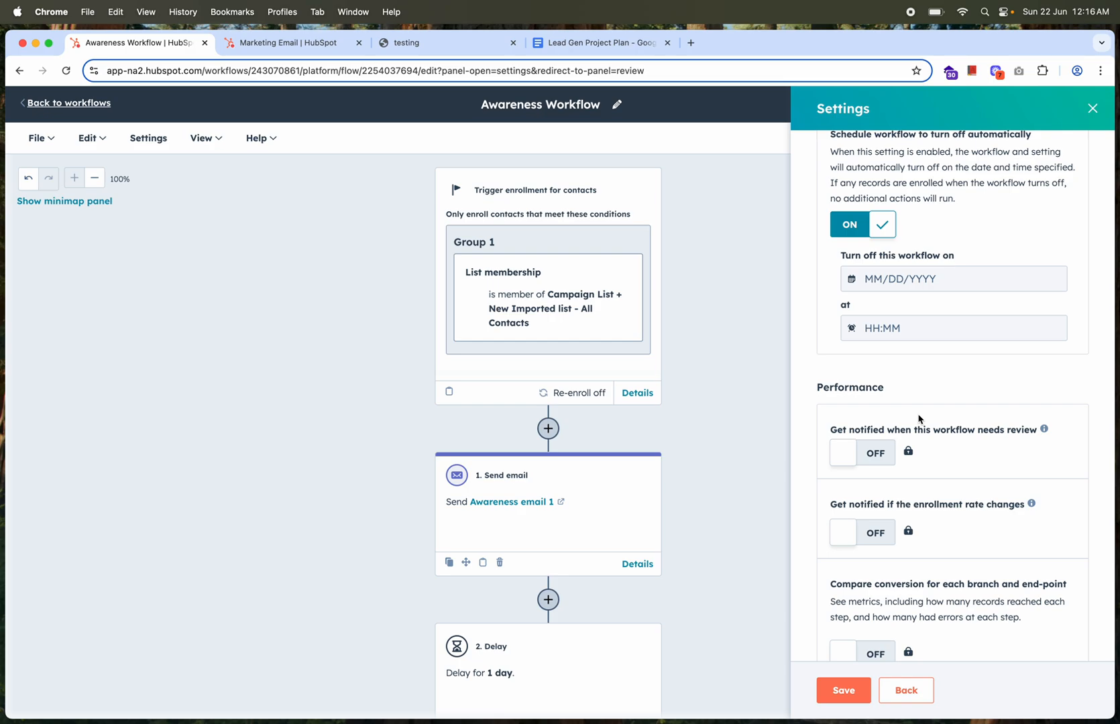
pyautogui.scroll(-5, 918, 419)
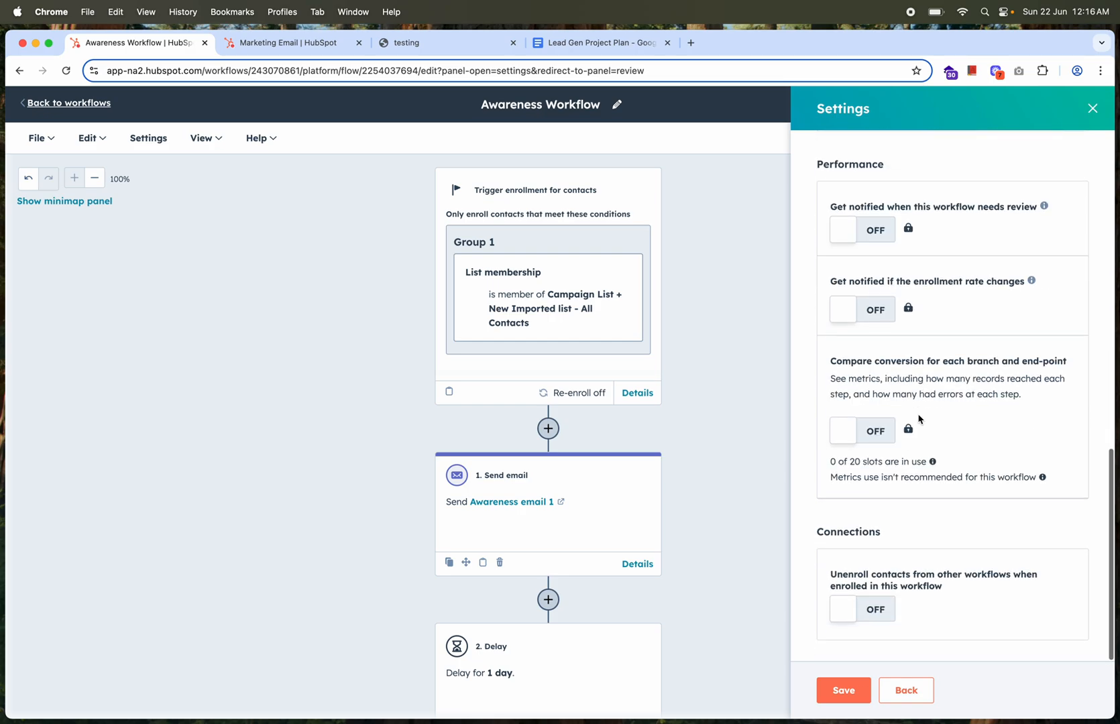
pyautogui.click(841, 692)
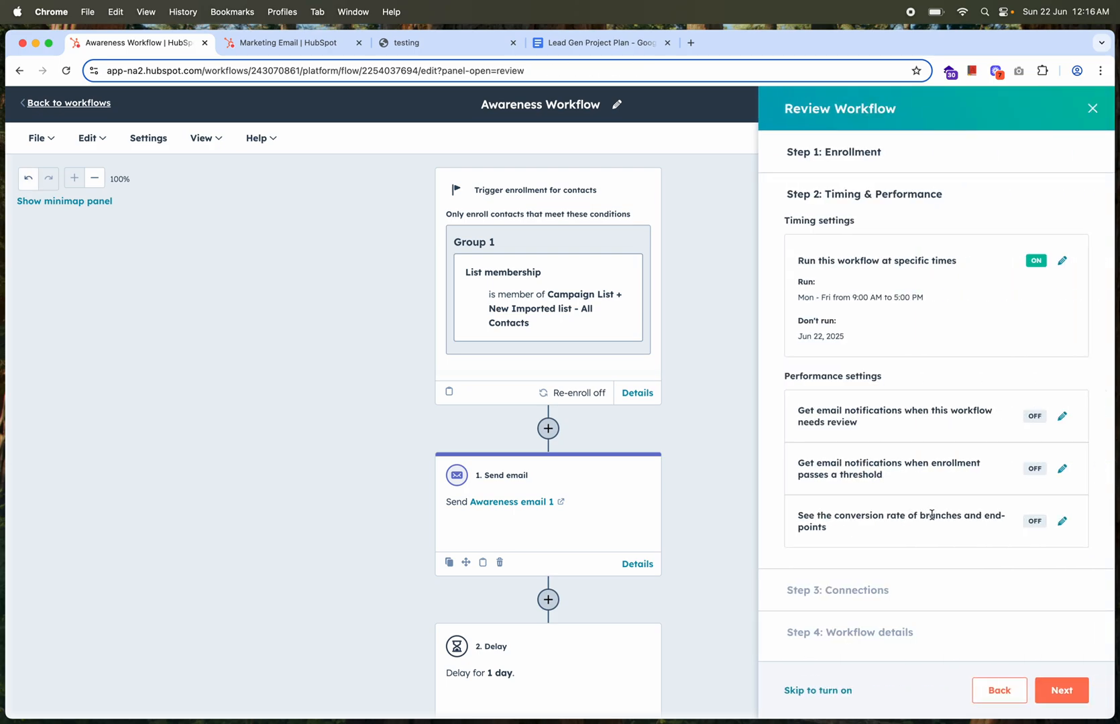
pyautogui.click(1056, 701)
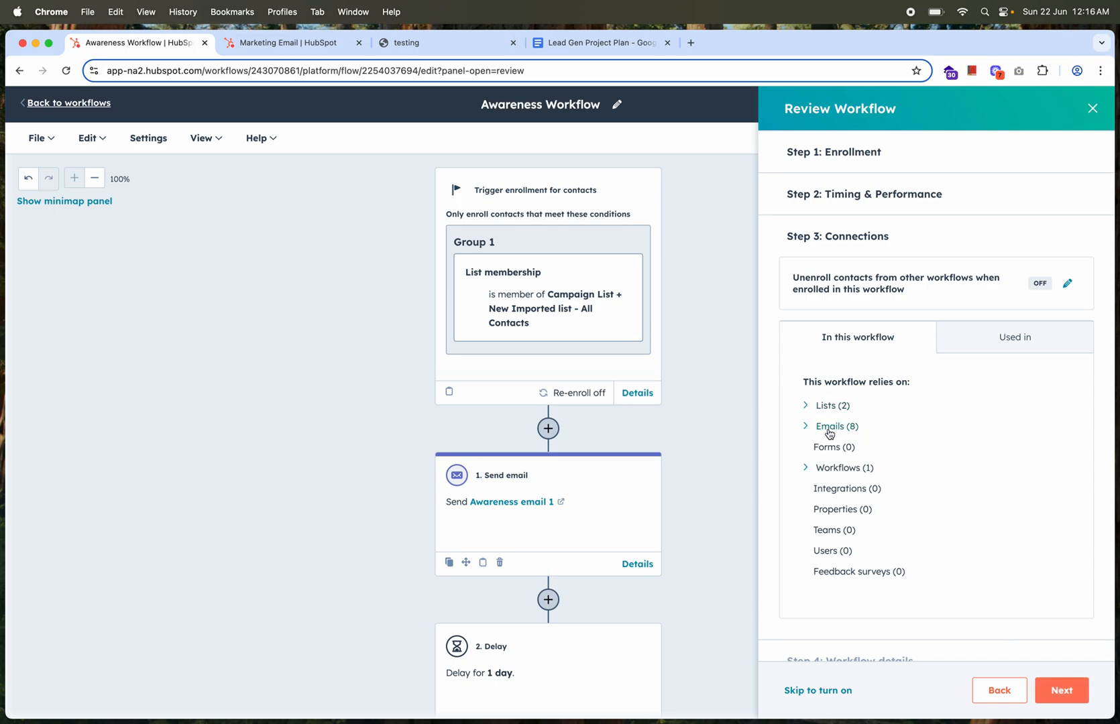
# Continue the publishing review to the workflow details and assign the workflow to the 2023-Q2-Drupal-Apigee-Portal-Migration campaign
pyautogui.click(1059, 701)
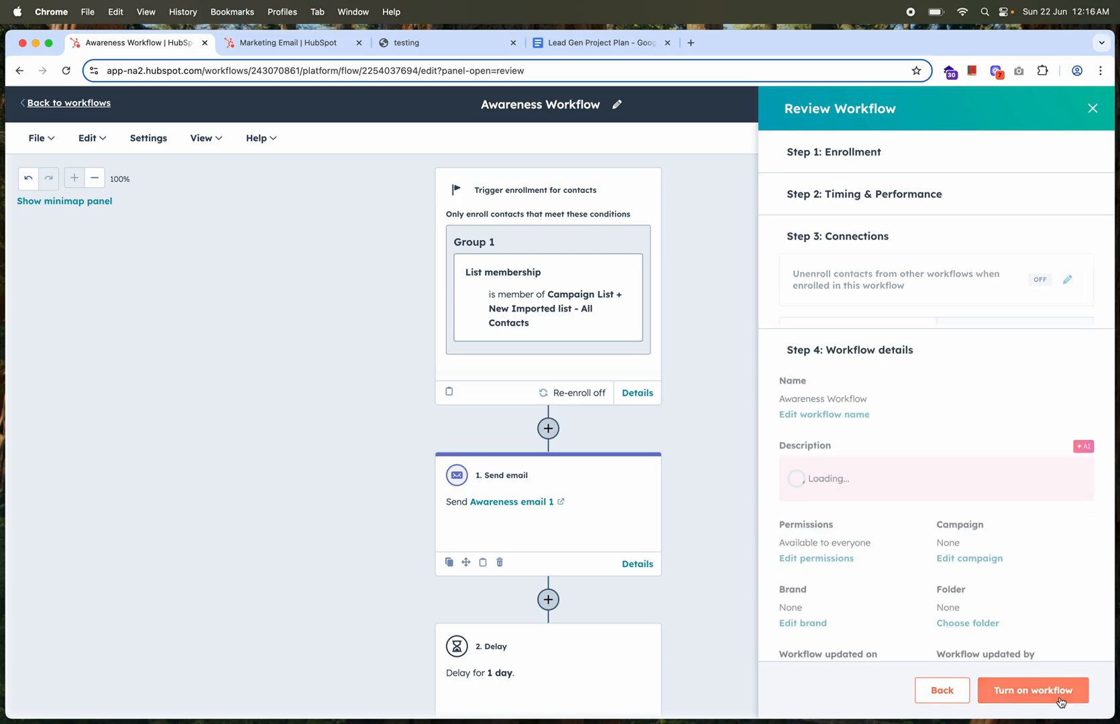
pyautogui.scroll(-1, 900, 534)
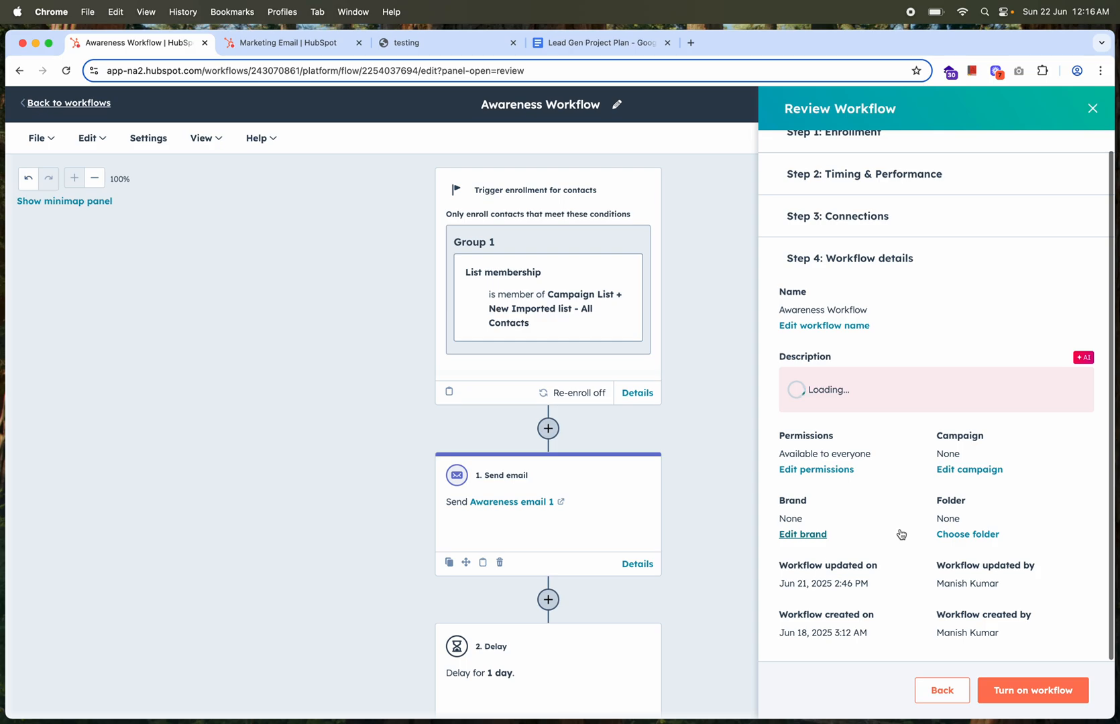
pyautogui.click(957, 508)
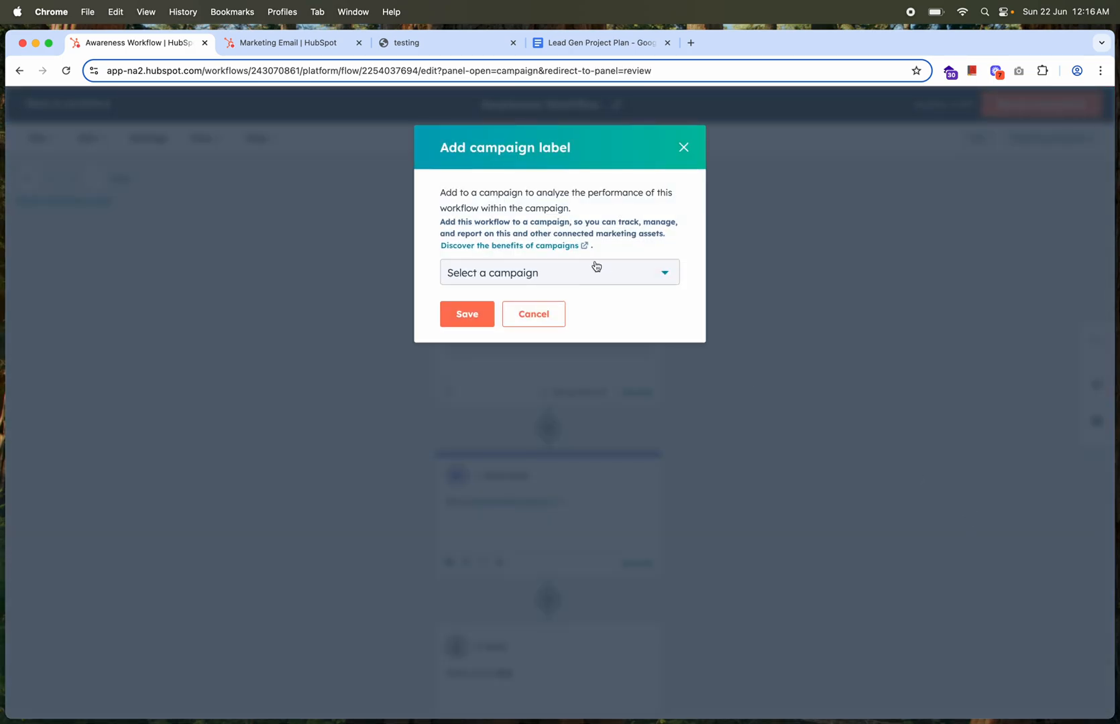
pyautogui.click(595, 266)
pyautogui.click(540, 359)
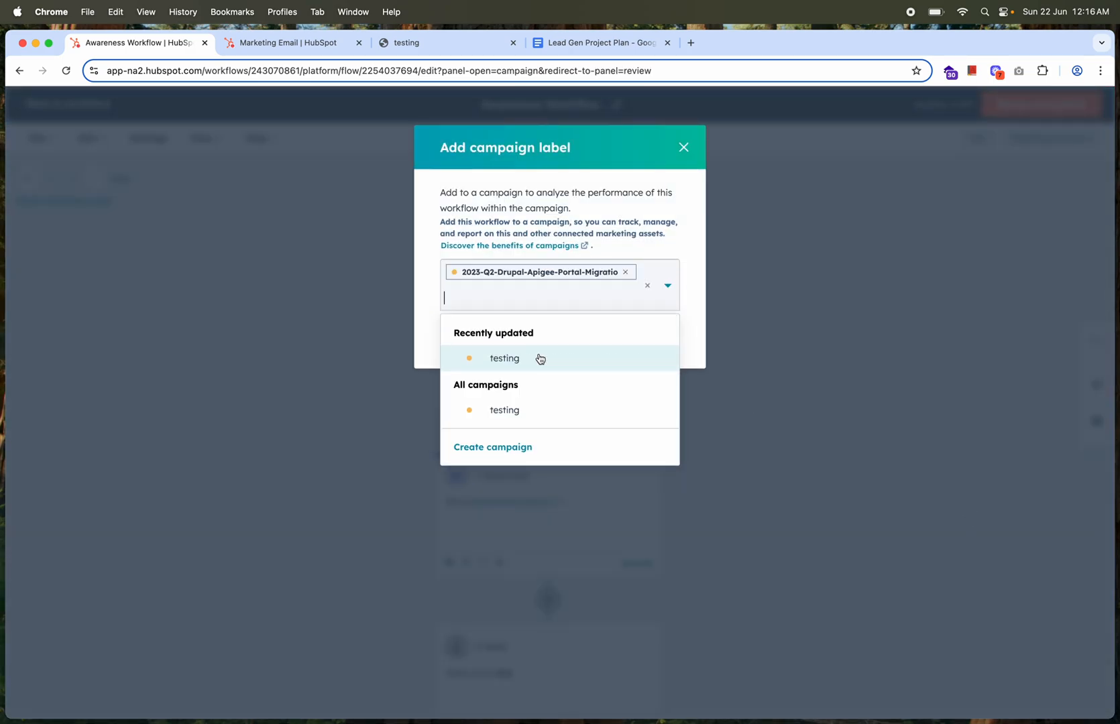
pyautogui.click(678, 219)
pyautogui.click(468, 340)
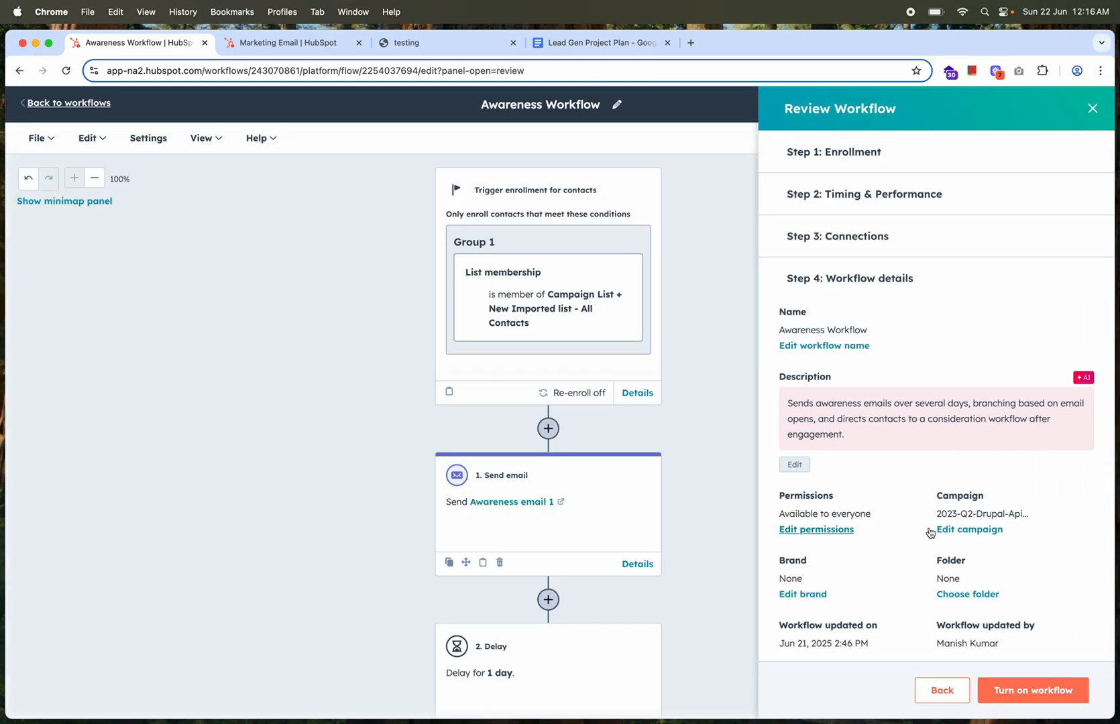
# Turn on the Awareness Workflow and look over its email, delay and branch actions
pyautogui.scroll(-1, 871, 472)
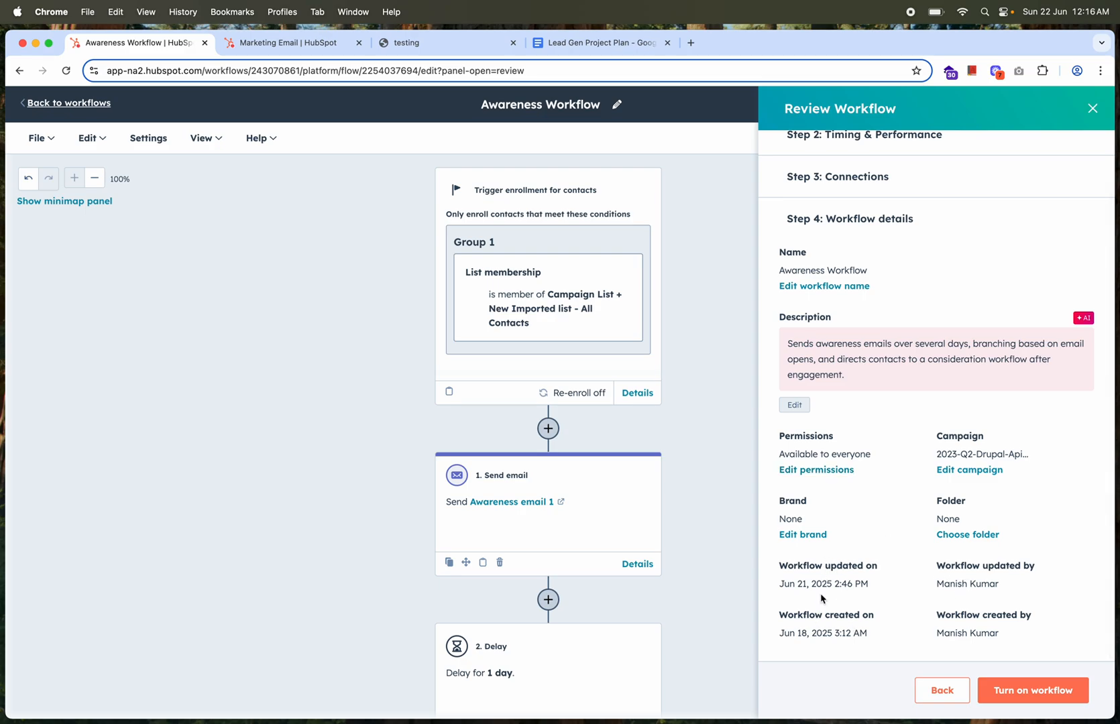
pyautogui.click(1009, 694)
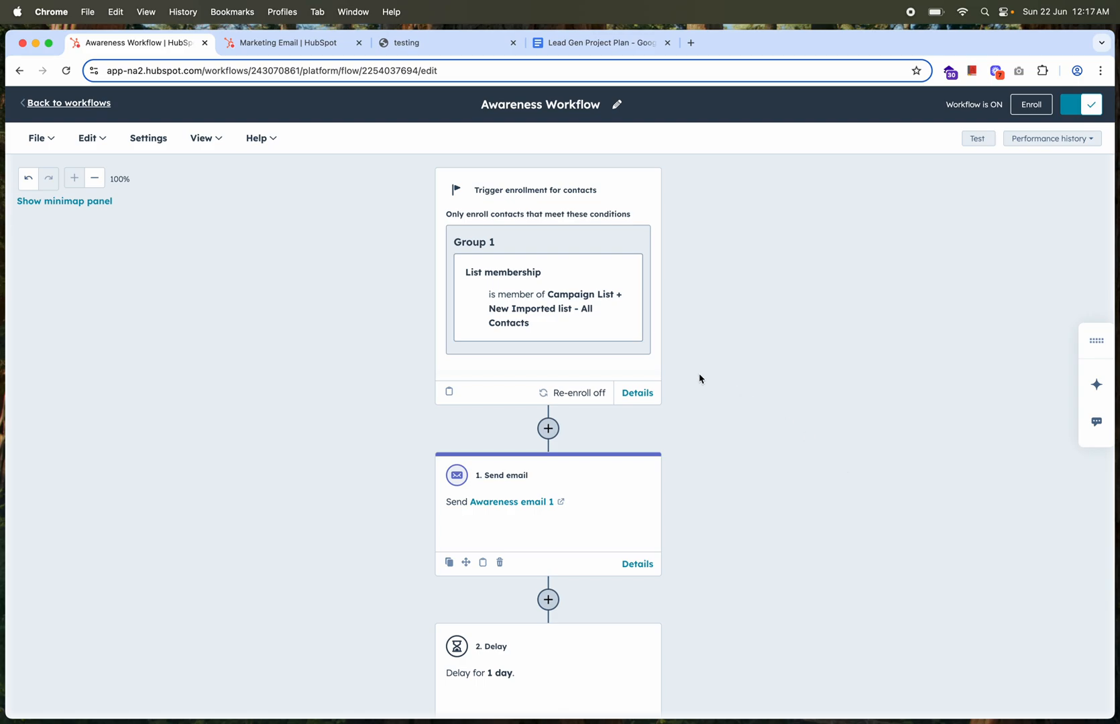
pyautogui.scroll(-10, 699, 378)
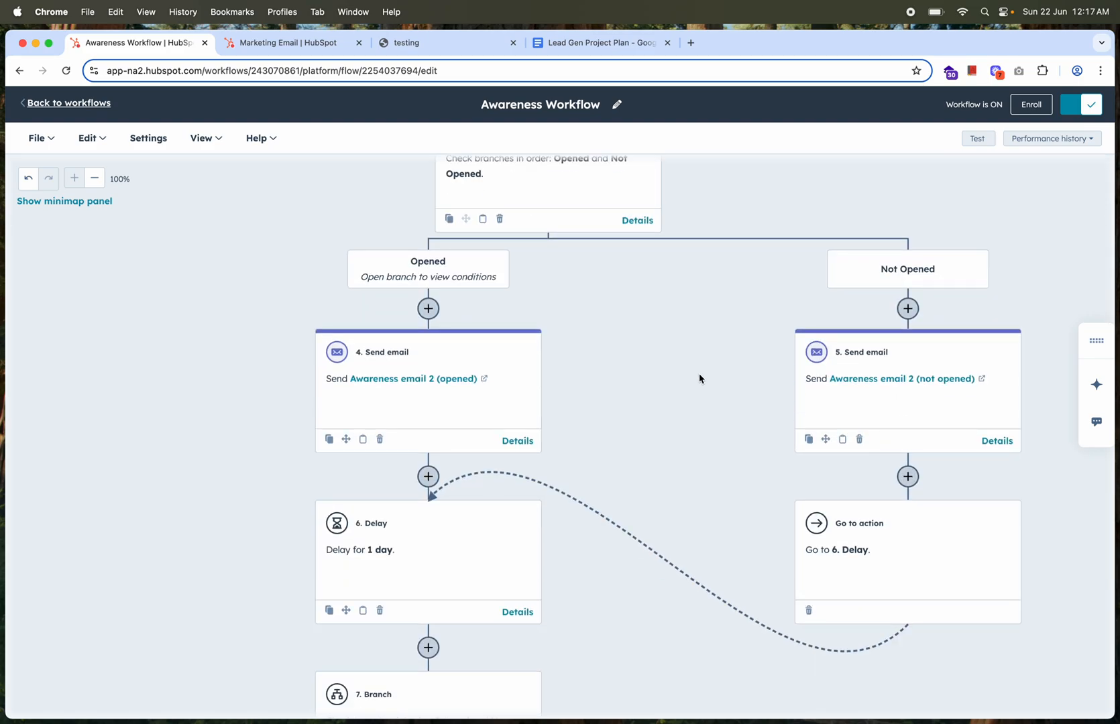
pyautogui.scroll(-4, 699, 379)
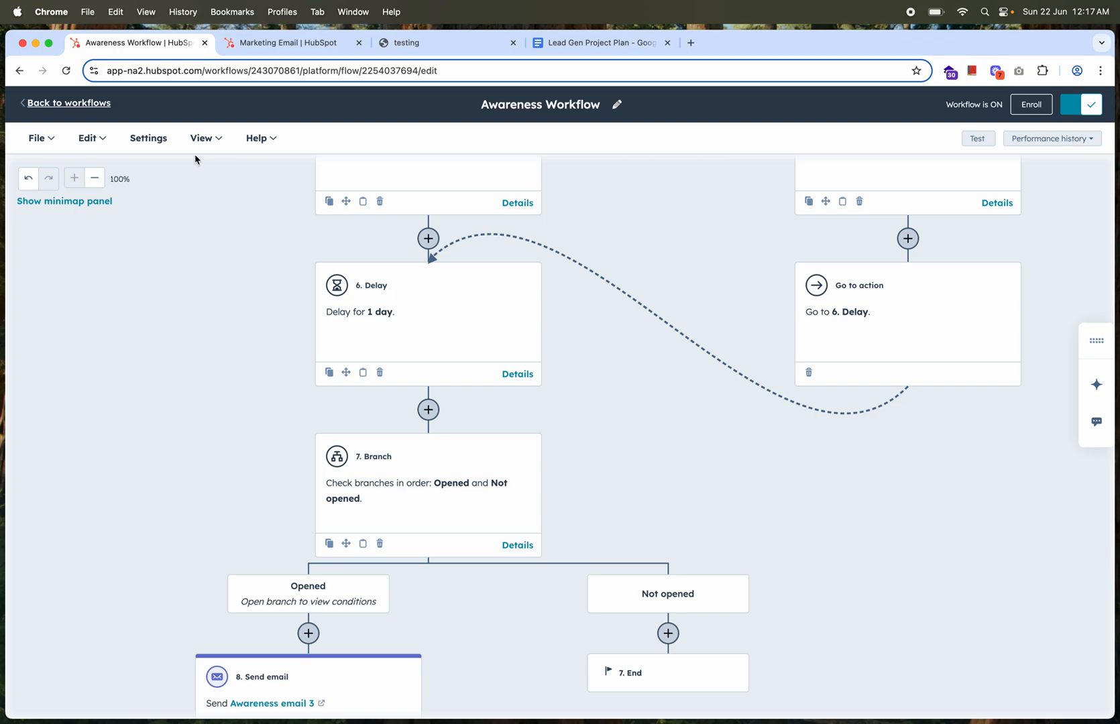
# Open the Consideration Workflow from the workflows list and review its emails, delays and branches through to the final action
pyautogui.click(94, 107)
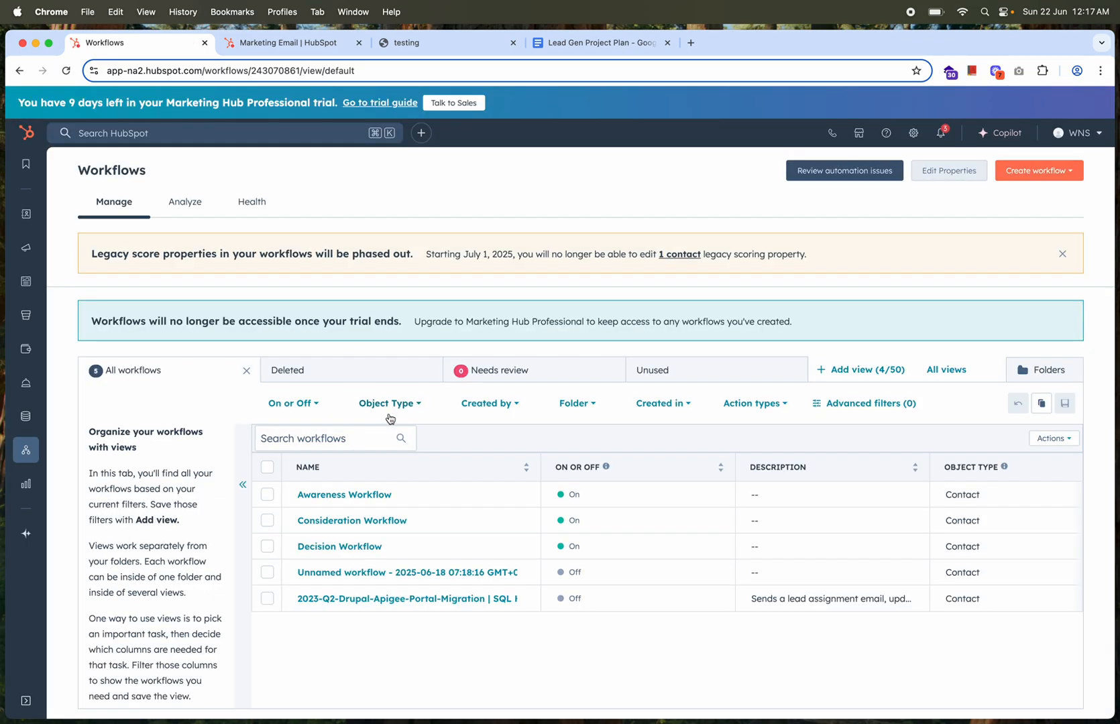
pyautogui.click(336, 528)
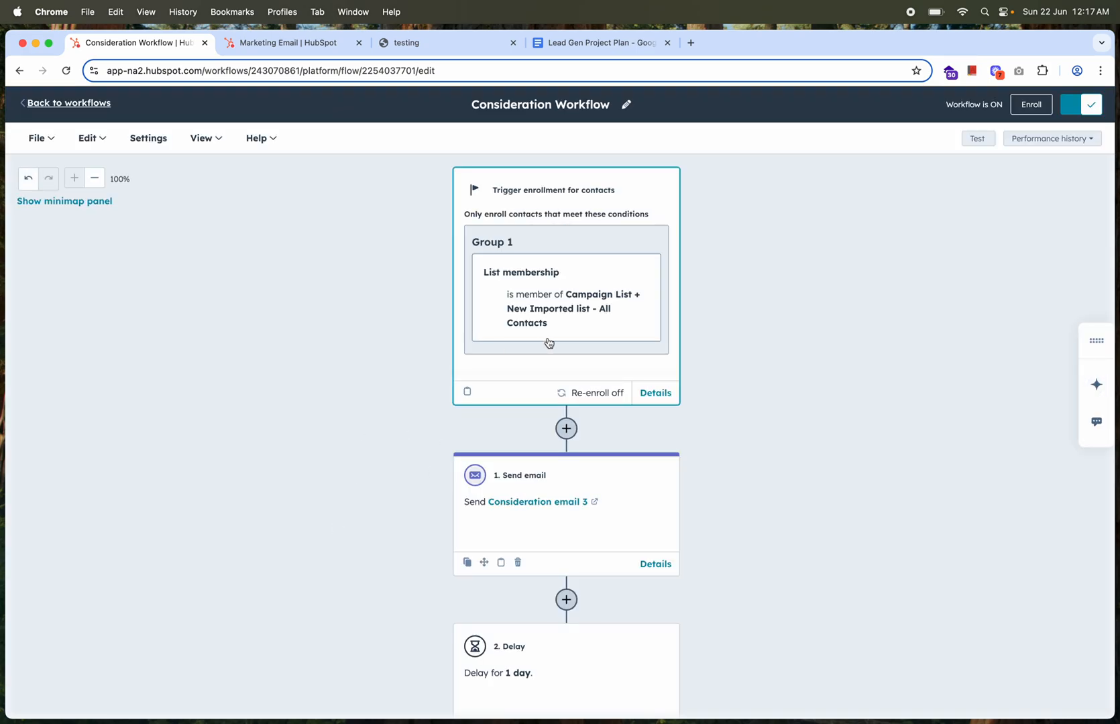
pyautogui.scroll(-5, 549, 343)
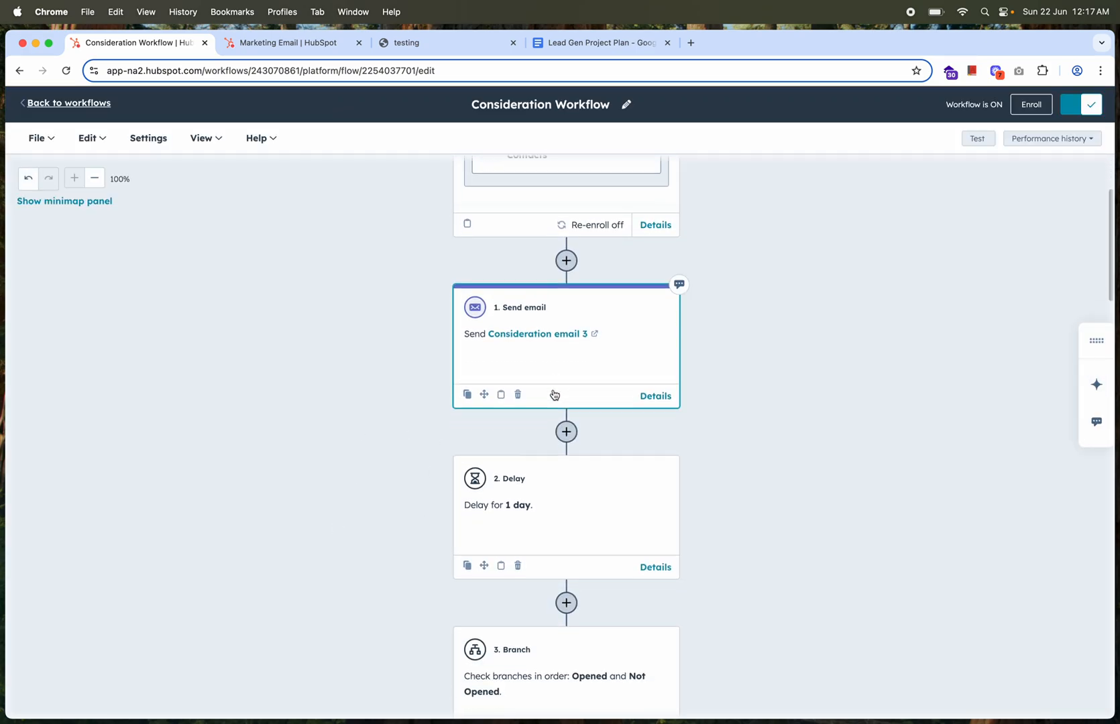
pyautogui.scroll(-6, 554, 395)
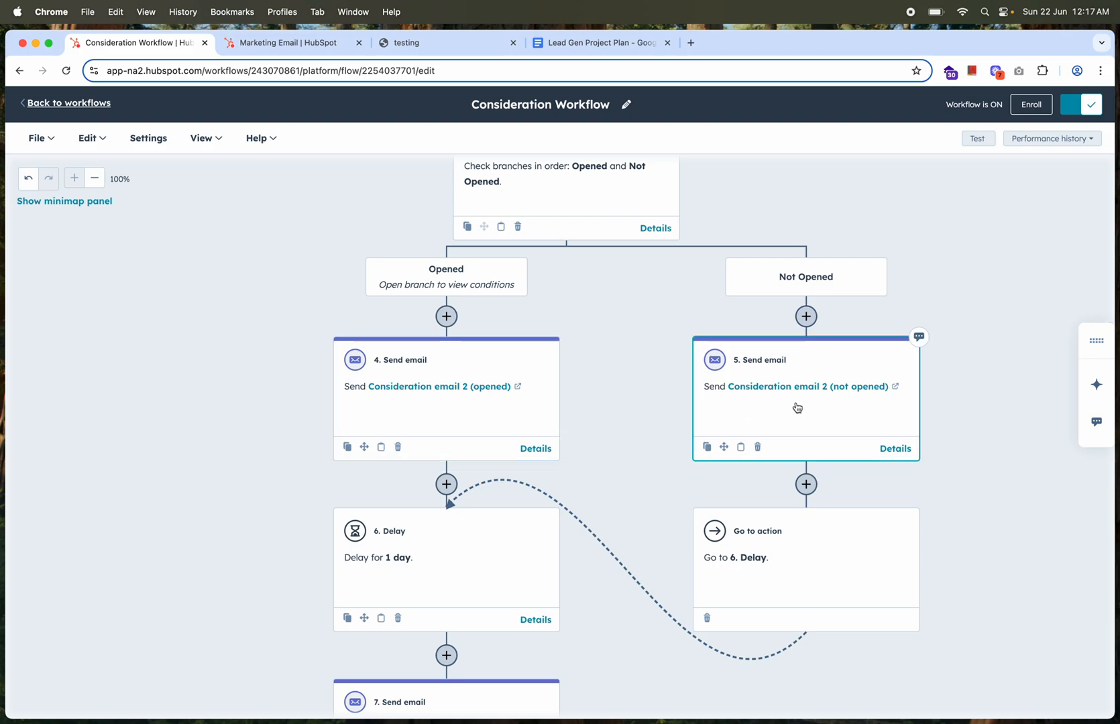
pyautogui.scroll(-3, 605, 410)
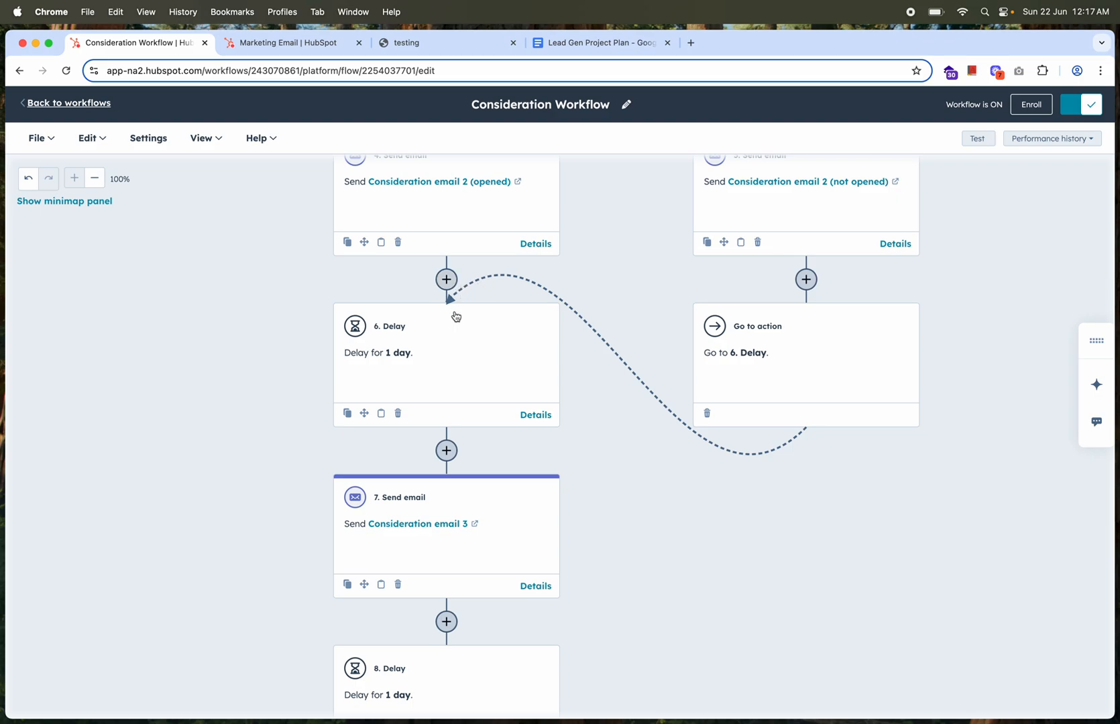
pyautogui.scroll(-5, 443, 389)
pyautogui.scroll(-10, 441, 386)
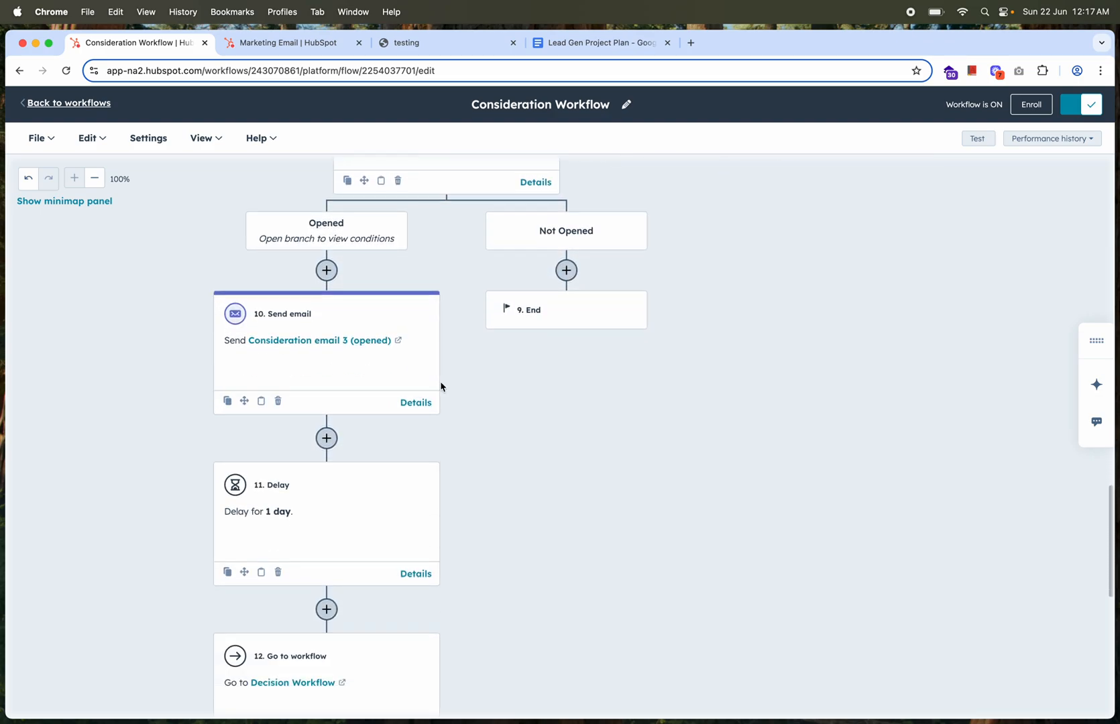
pyautogui.scroll(3, 478, 332)
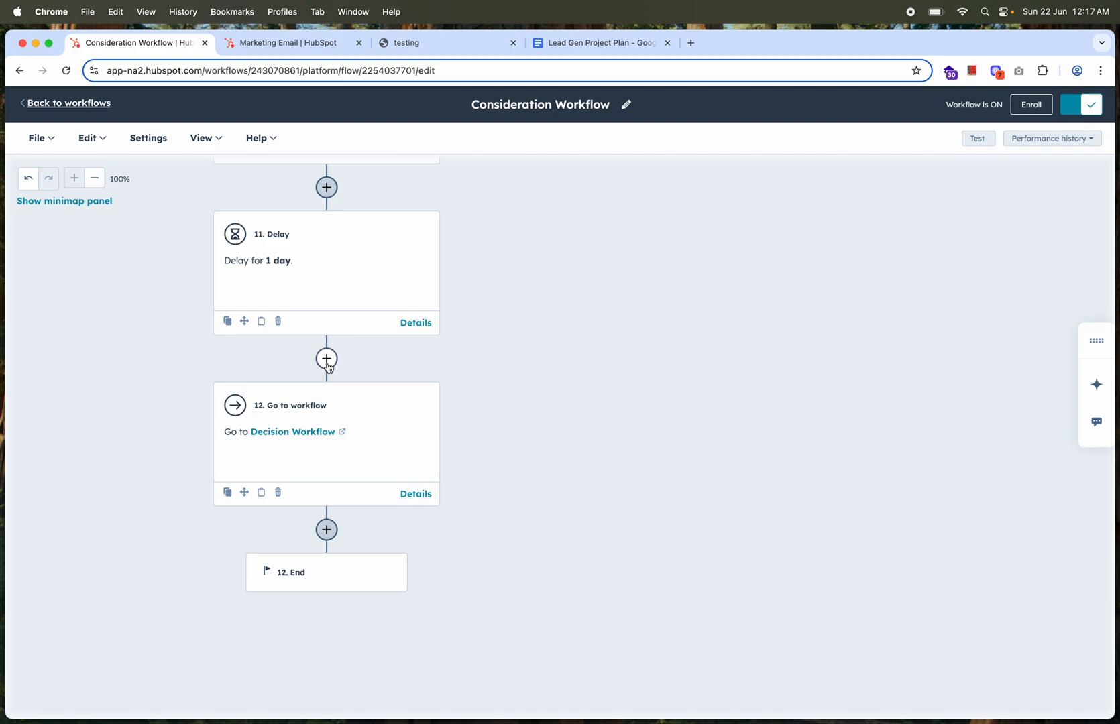
# Open the Decision Workflow from the workflows list and examine its enrollment trigger, email branches and closing static-list action
pyautogui.click(69, 104)
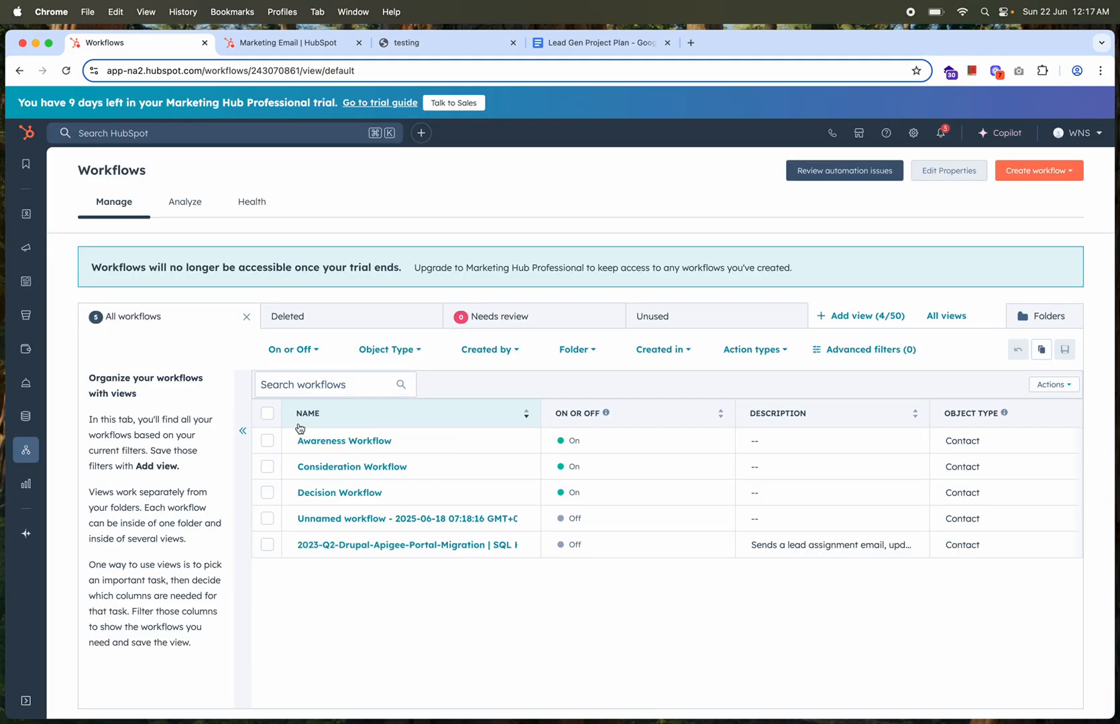
pyautogui.click(316, 555)
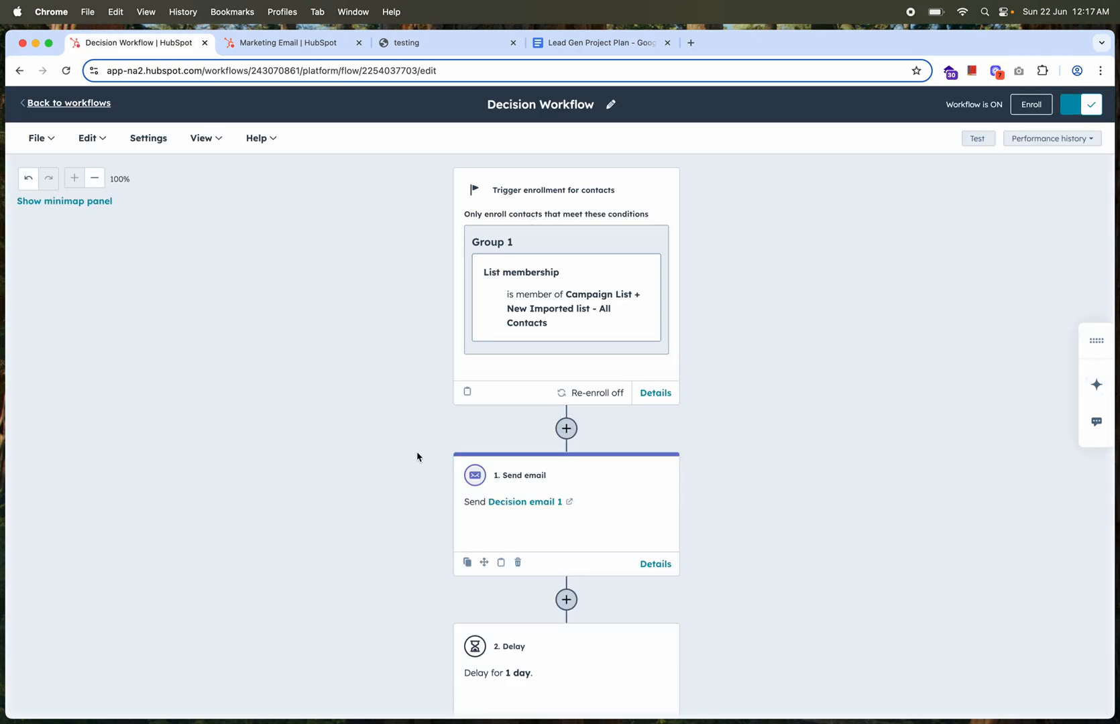
pyautogui.scroll(-15, 417, 456)
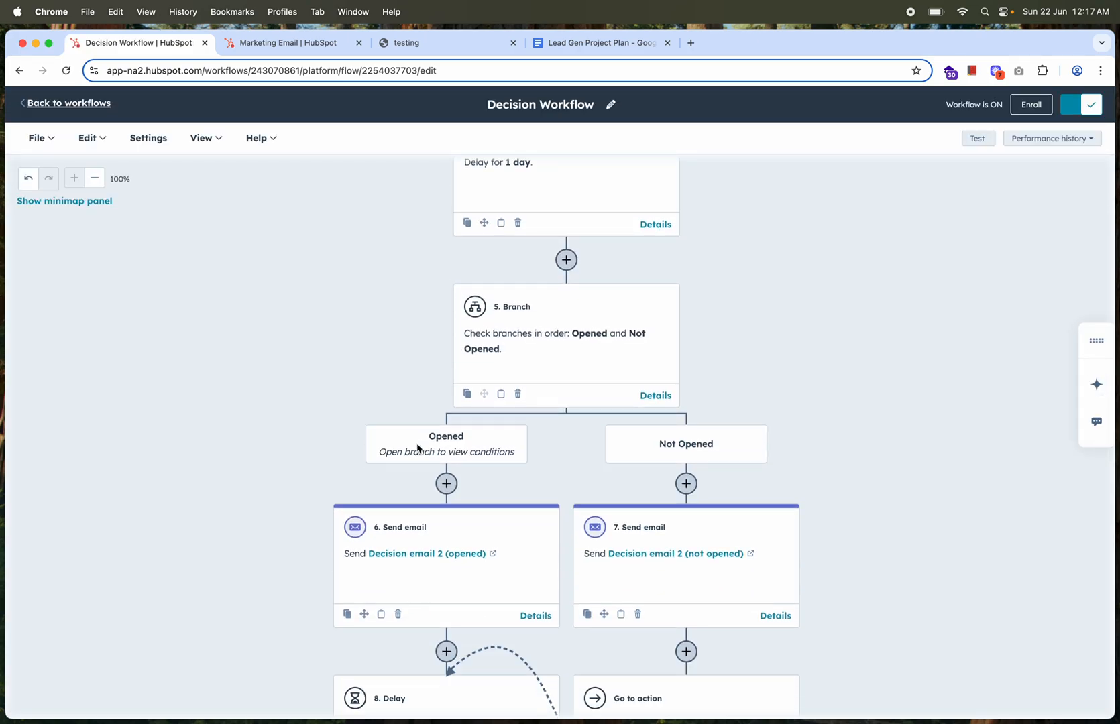
pyautogui.scroll(3, 417, 449)
pyautogui.scroll(-15, 417, 449)
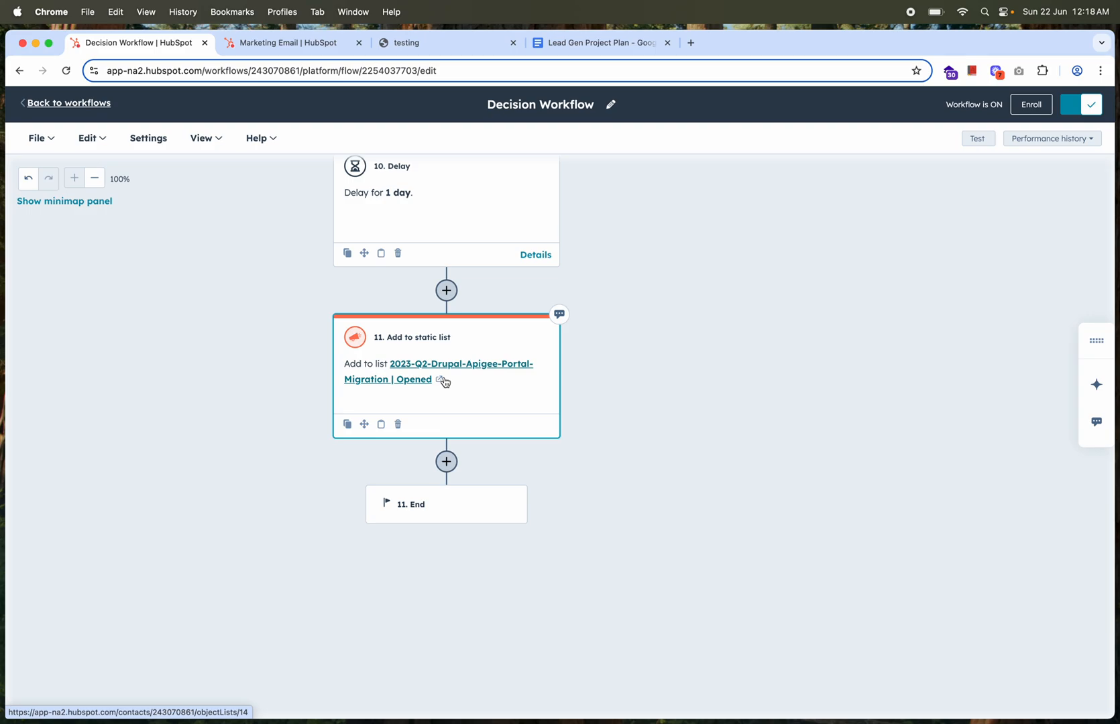
pyautogui.scroll(20, 484, 405)
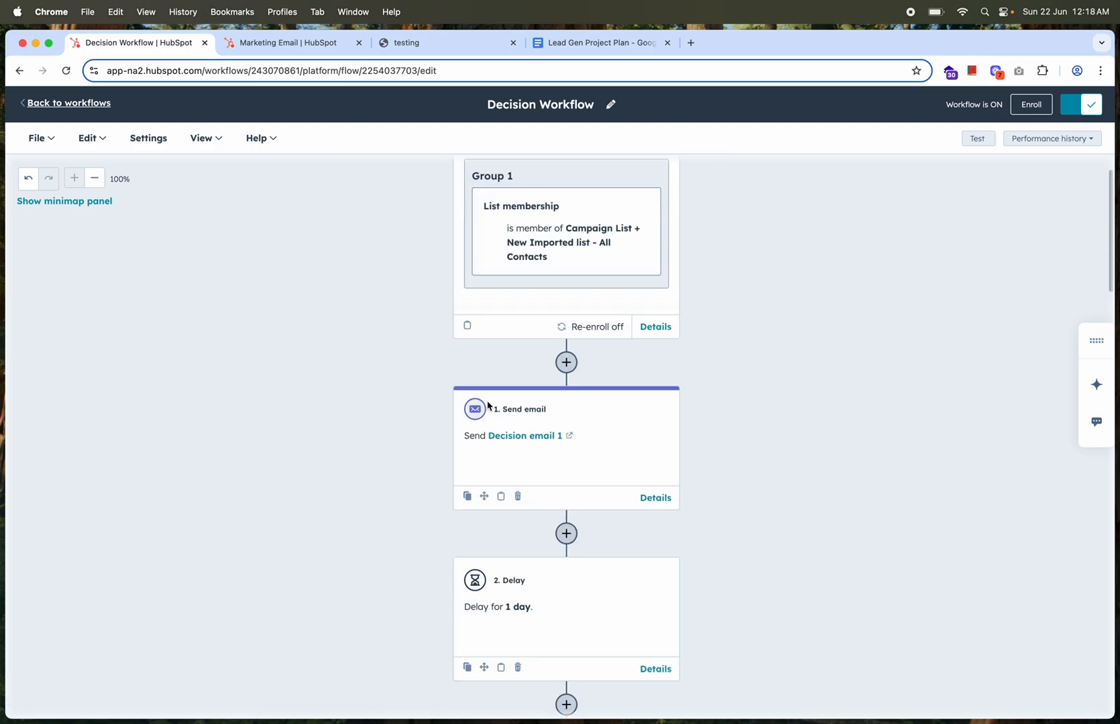
# Leave the workflow, open the first record in the CRM contacts list and view all of its properties
pyautogui.click(69, 102)
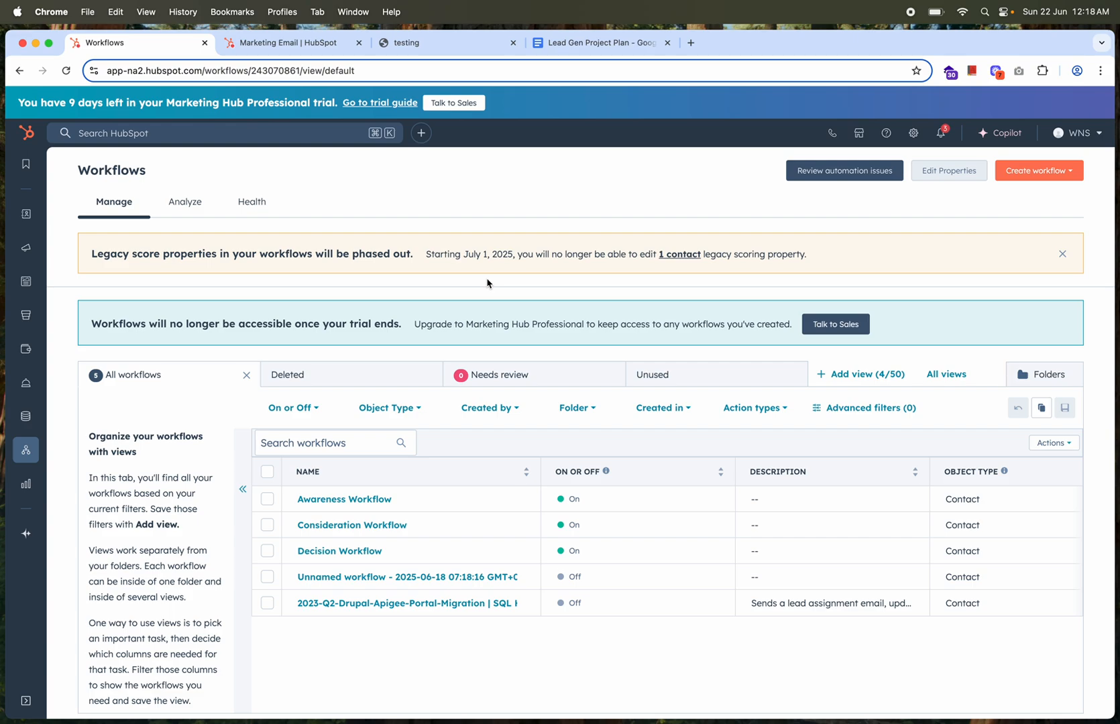
pyautogui.moveTo(27, 216)
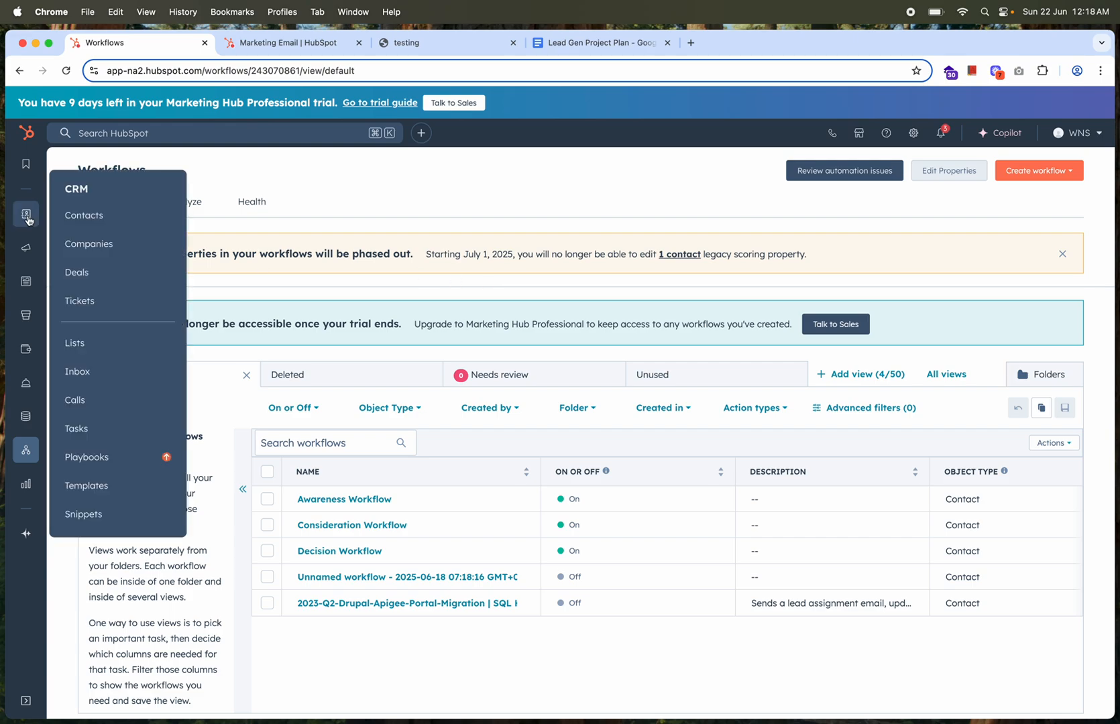
pyautogui.click(101, 217)
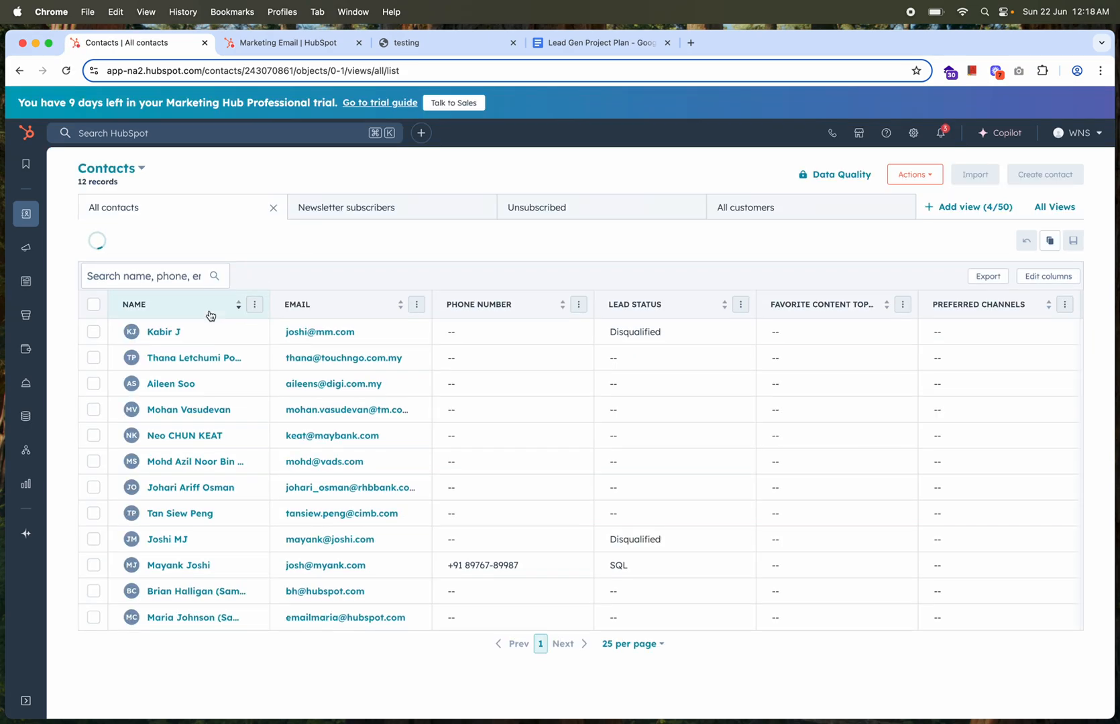
pyautogui.click(156, 330)
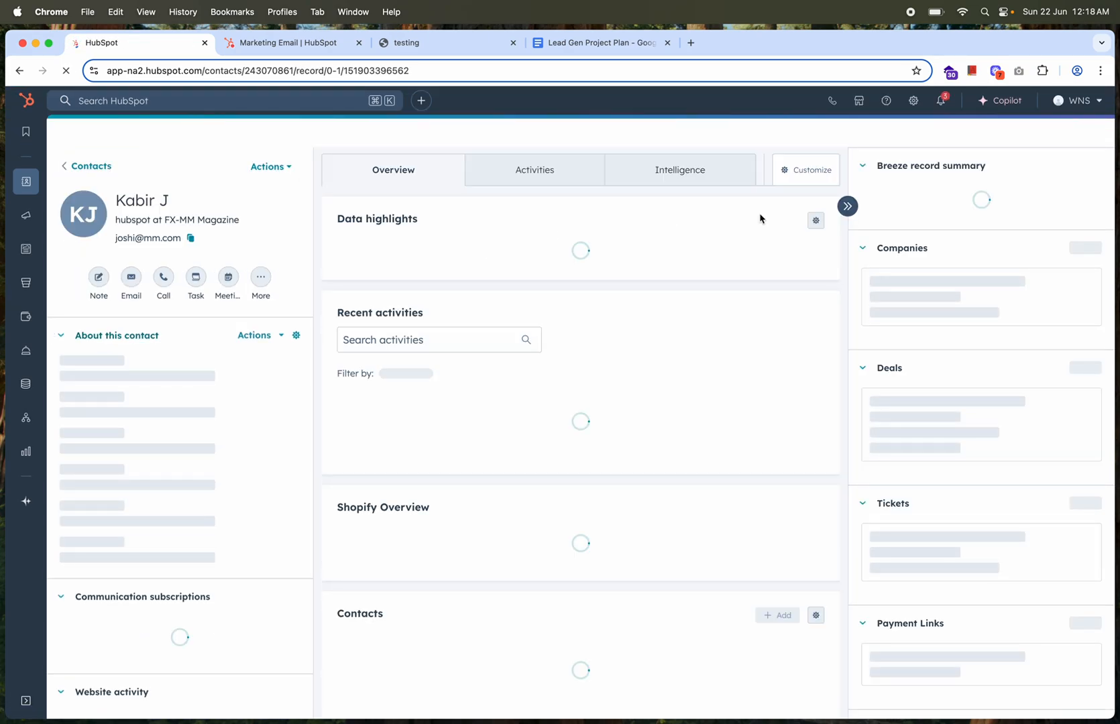
pyautogui.click(272, 169)
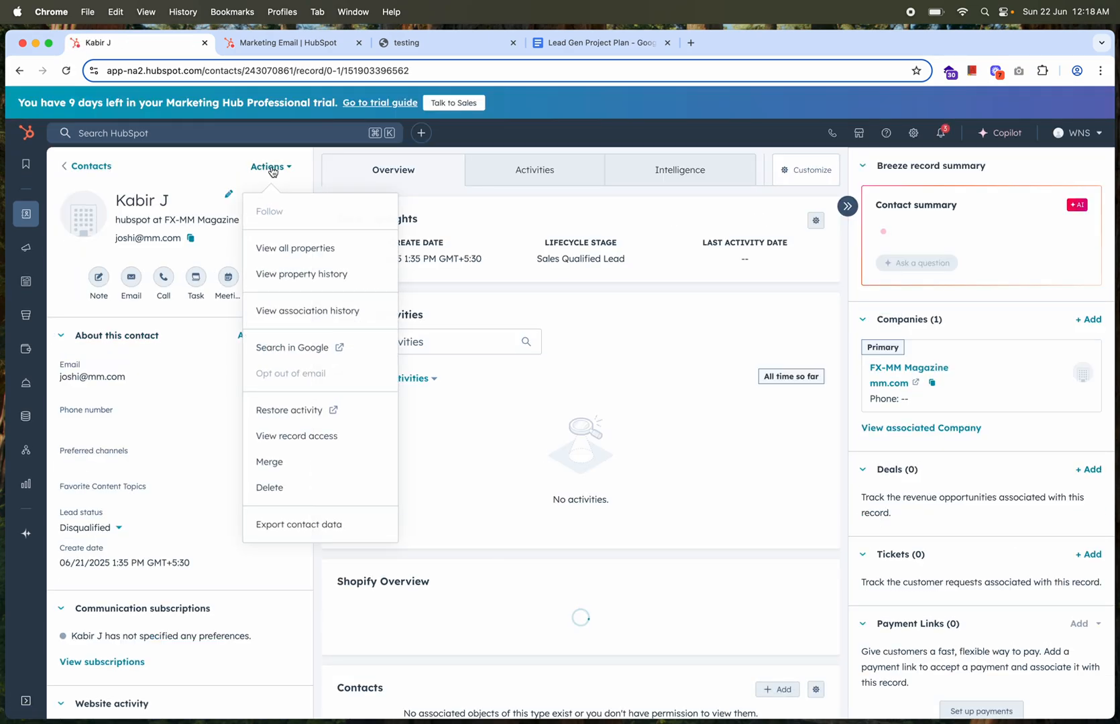
pyautogui.click(282, 249)
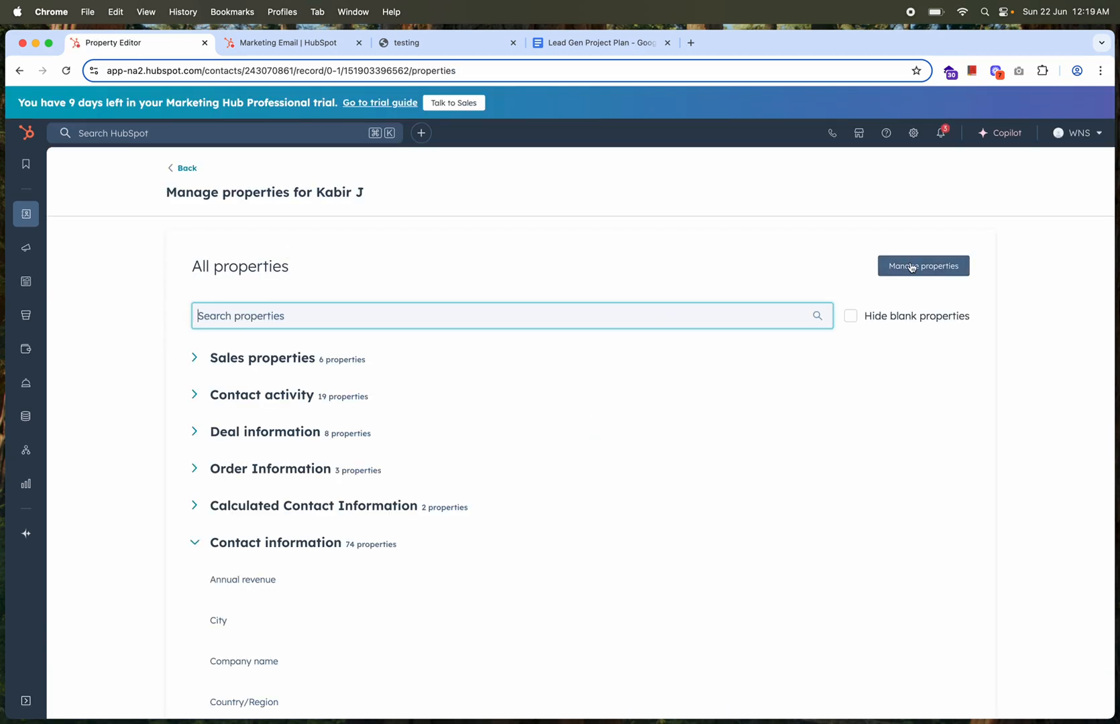
# Open the property management settings from the contact's record and search the contact properties for "score"
pyautogui.click(912, 268)
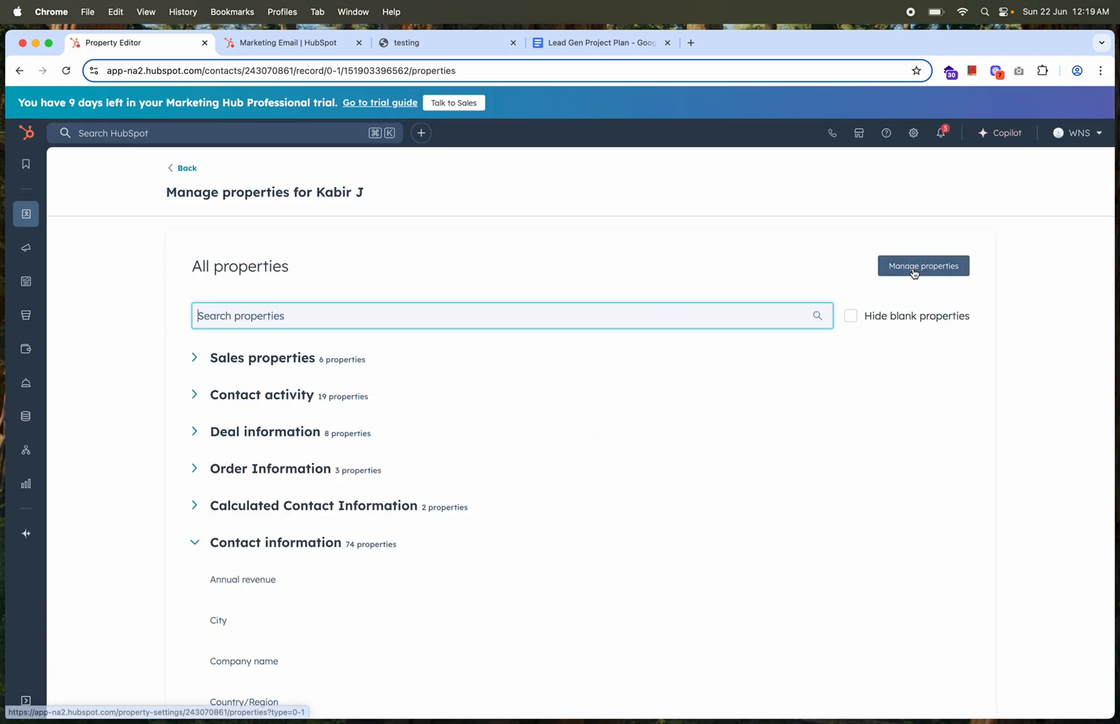
pyautogui.click(335, 378)
pyautogui.write('lead ')
pyautogui.write('sc')
pyautogui.press('BackSpace')
pyautogui.press('BackSpace')
pyautogui.press('BackSpace')
pyautogui.press('BackSpace')
pyautogui.press('BackSpace')
pyautogui.press('BackSpace')
pyautogui.press('BackSpace')
pyautogui.write('score')
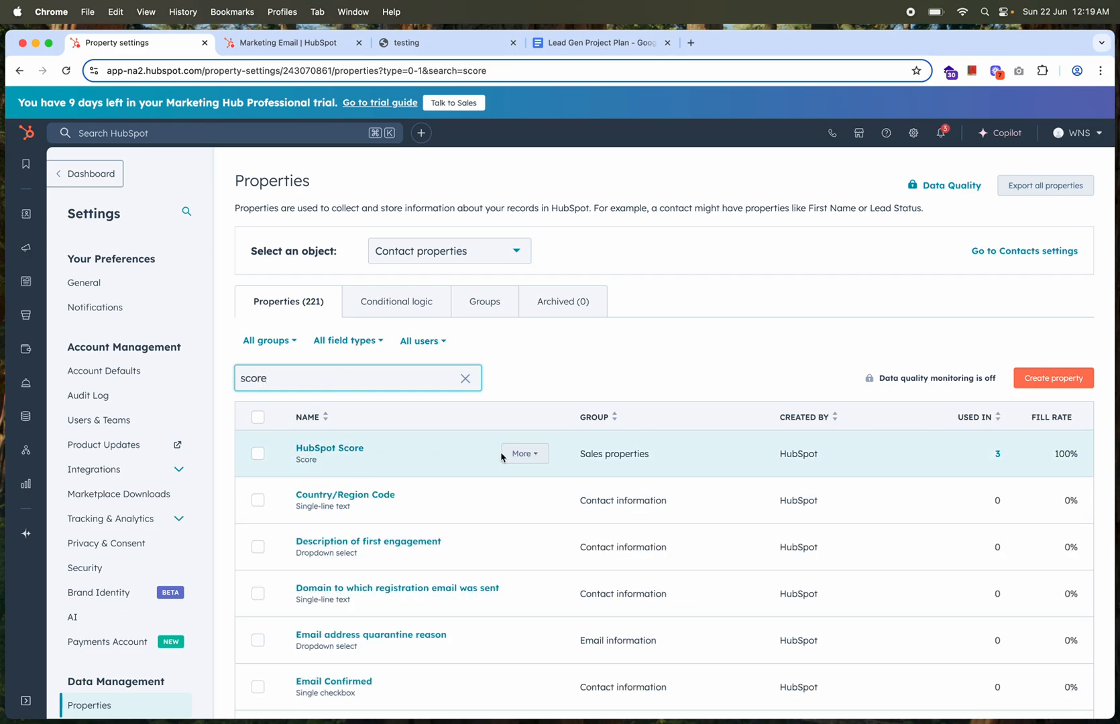
# Open the HubSpot Score property's field type settings and examine its positive and negative score criteria
pyautogui.click(329, 449)
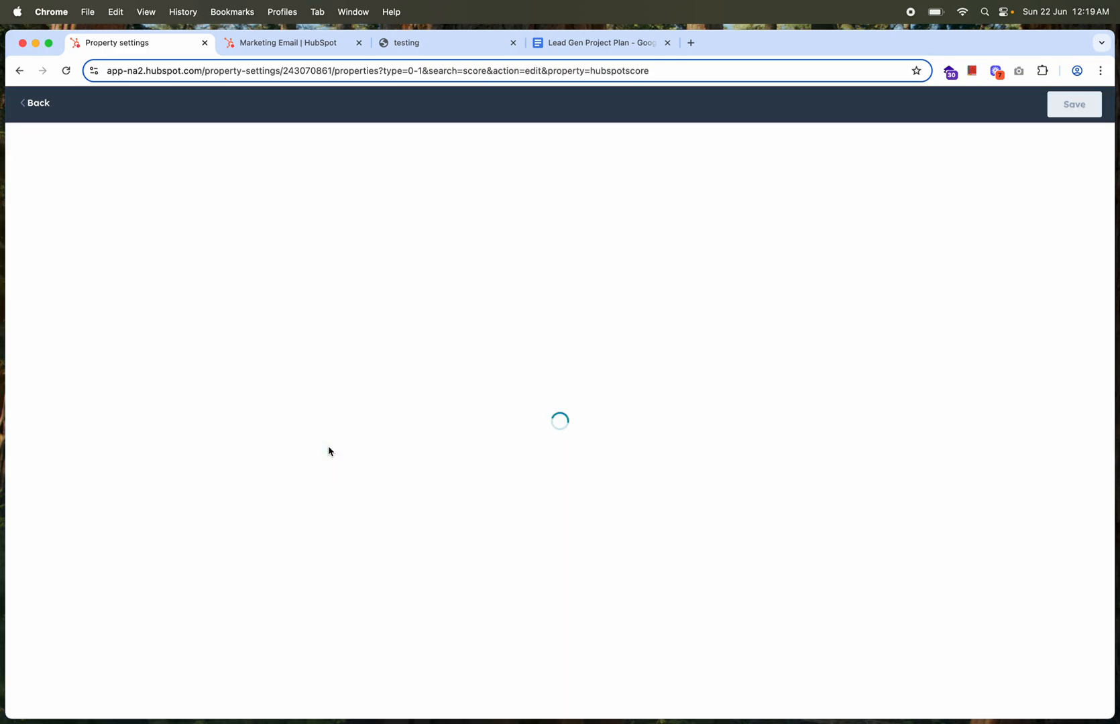
pyautogui.click(66, 201)
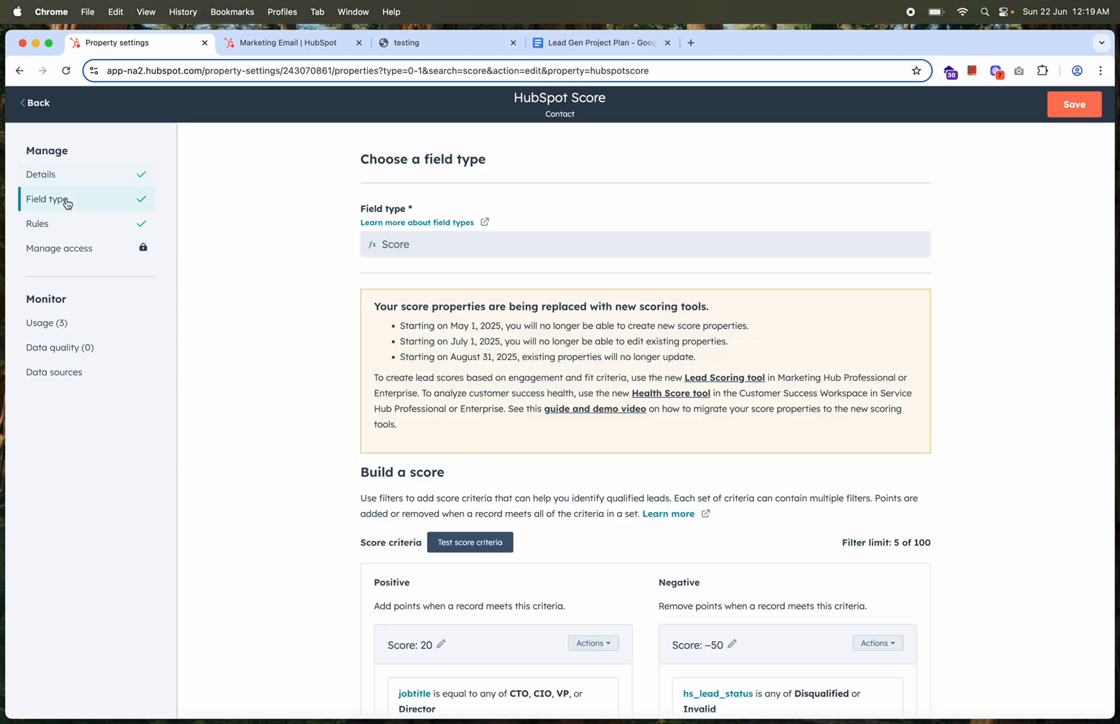
pyautogui.scroll(-3, 321, 449)
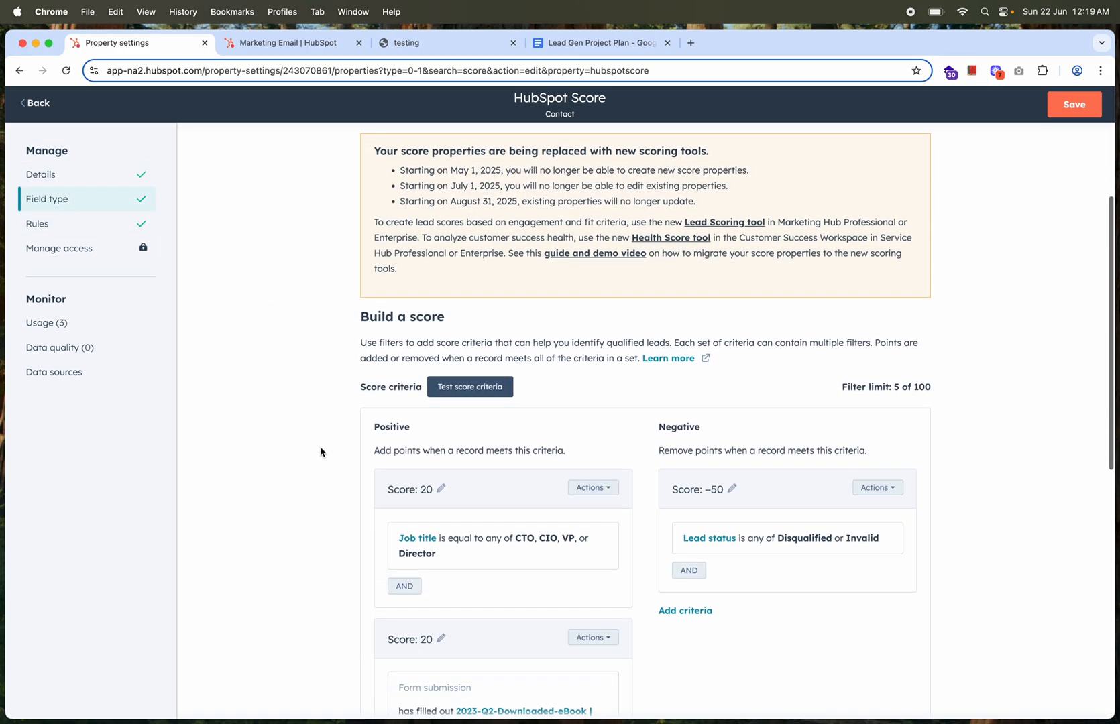
pyautogui.scroll(-2, 320, 452)
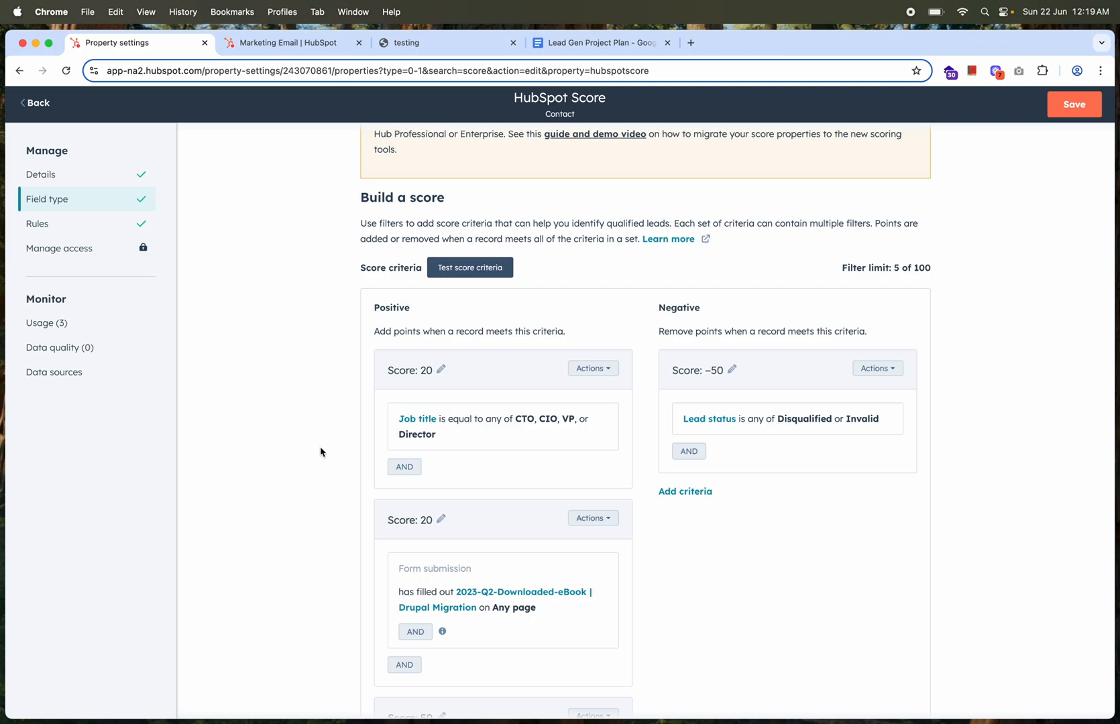
pyautogui.scroll(-1, 321, 451)
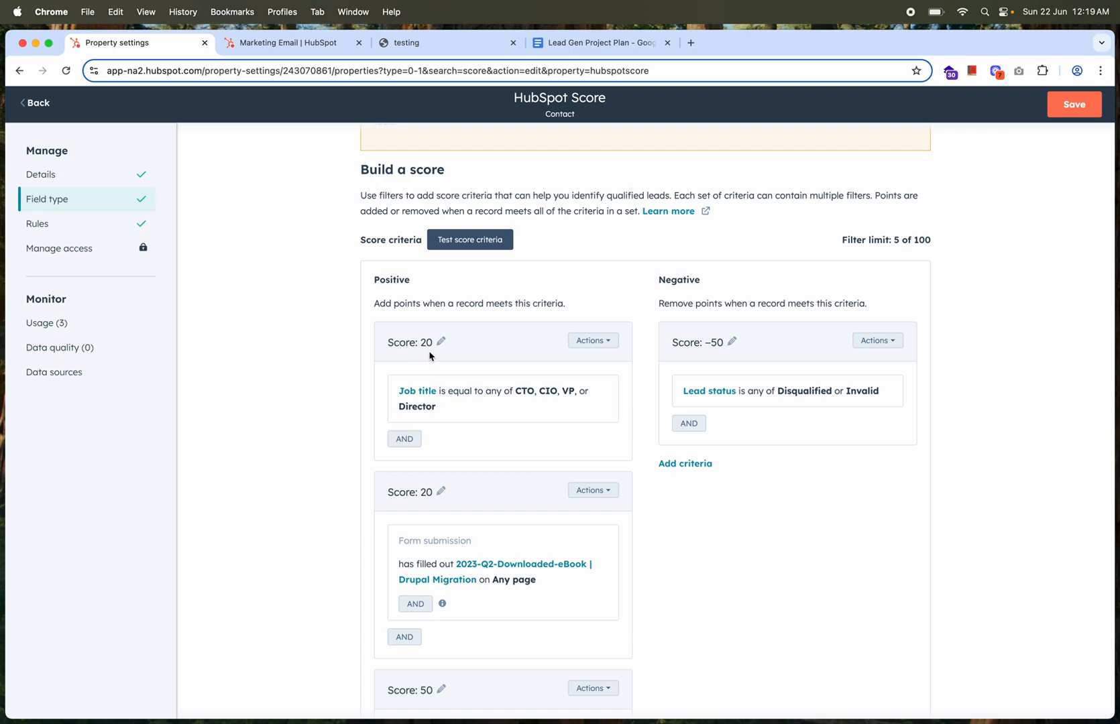
pyautogui.scroll(-4, 330, 449)
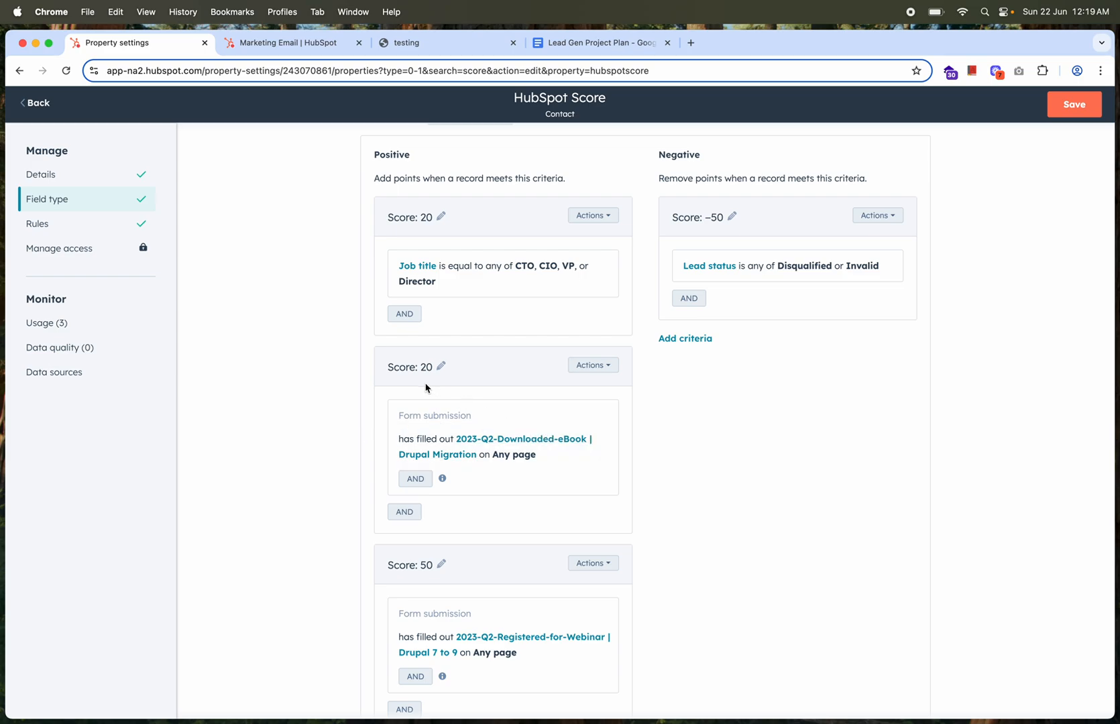
# Review the HubSpot Score property's positive form-submission criteria and negative lead-status criterion, and save the property
pyautogui.scroll(-4, 499, 425)
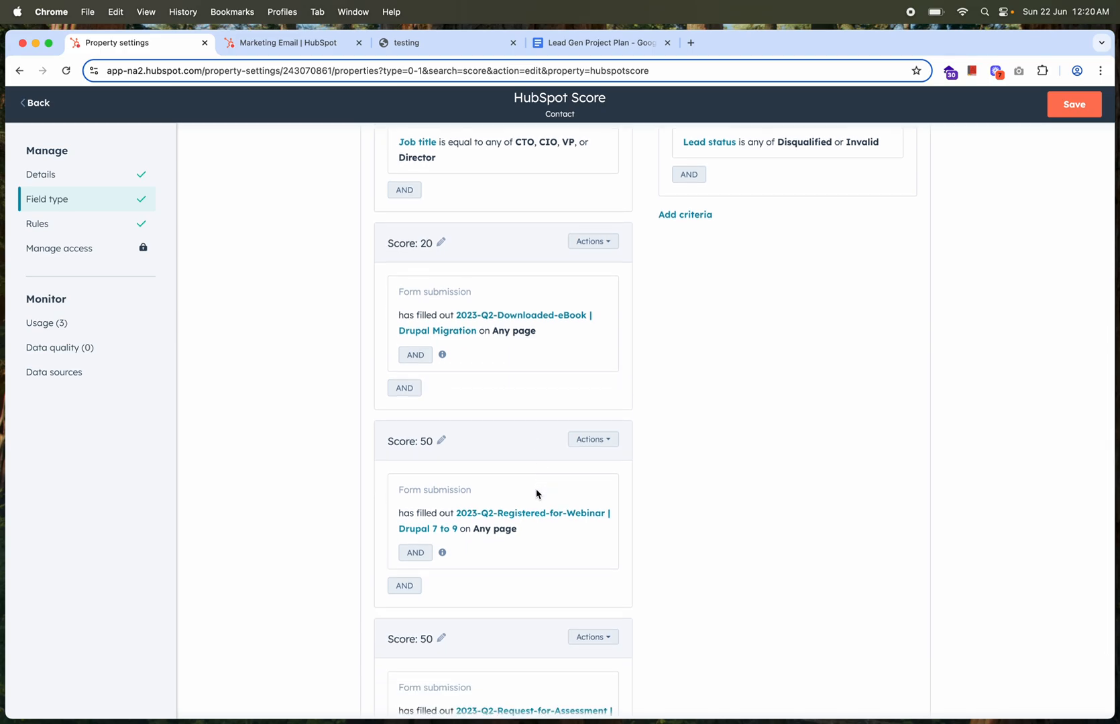
pyautogui.scroll(-1, 536, 494)
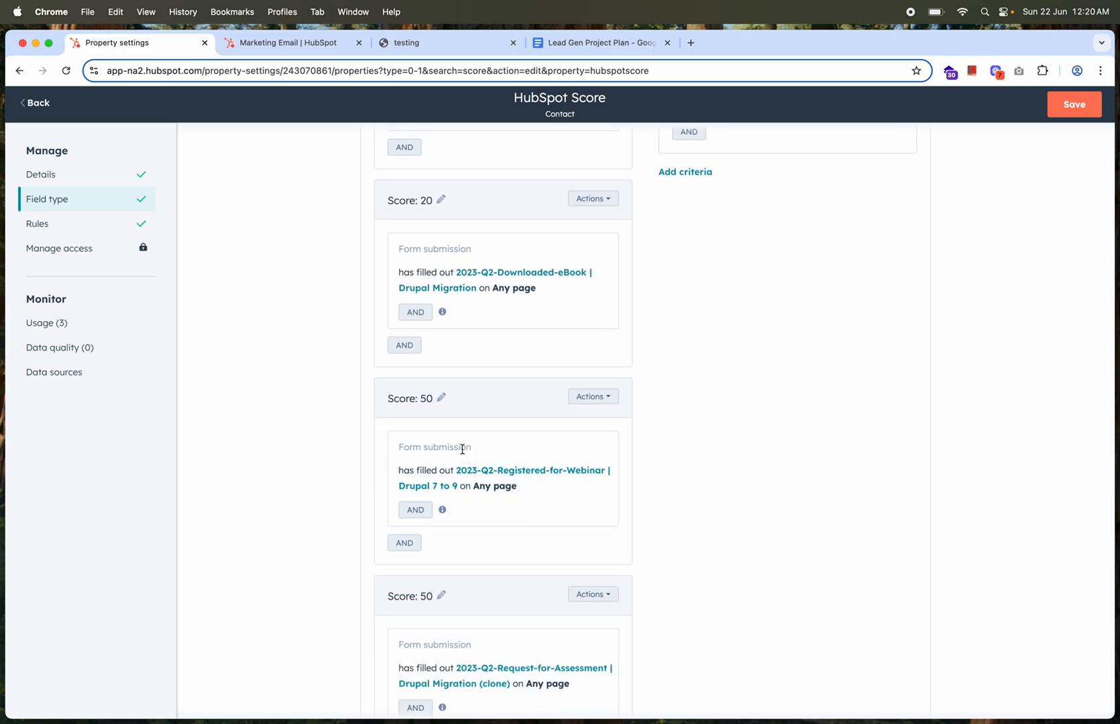
pyautogui.scroll(-2, 480, 540)
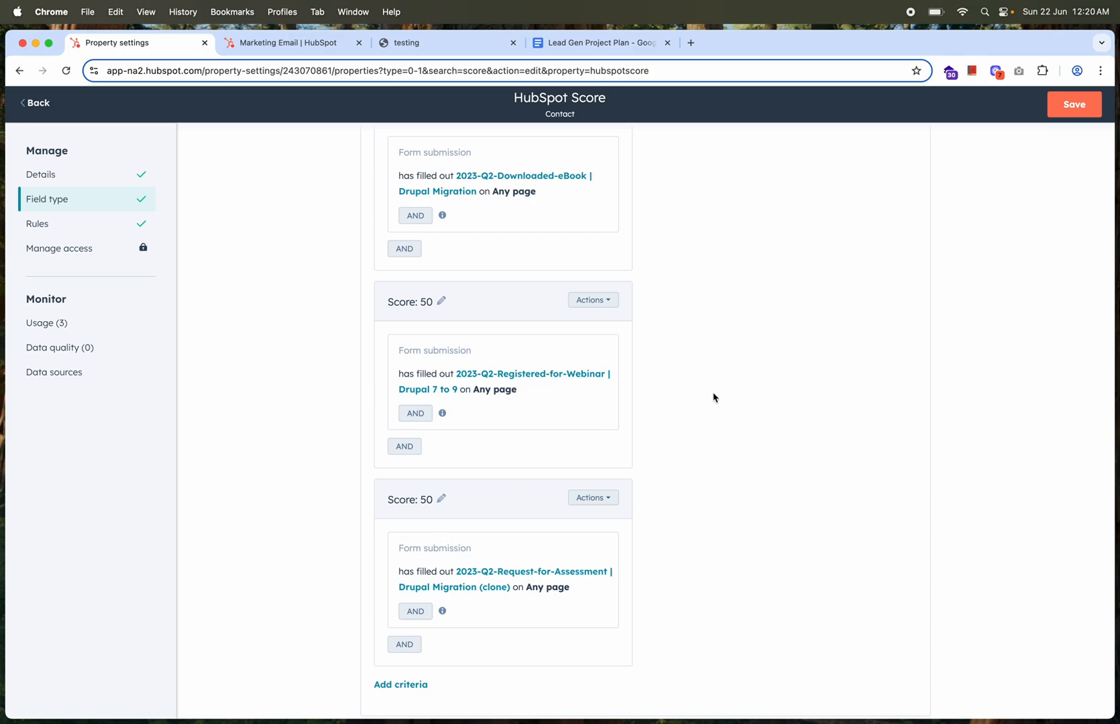
pyautogui.scroll(5, 715, 396)
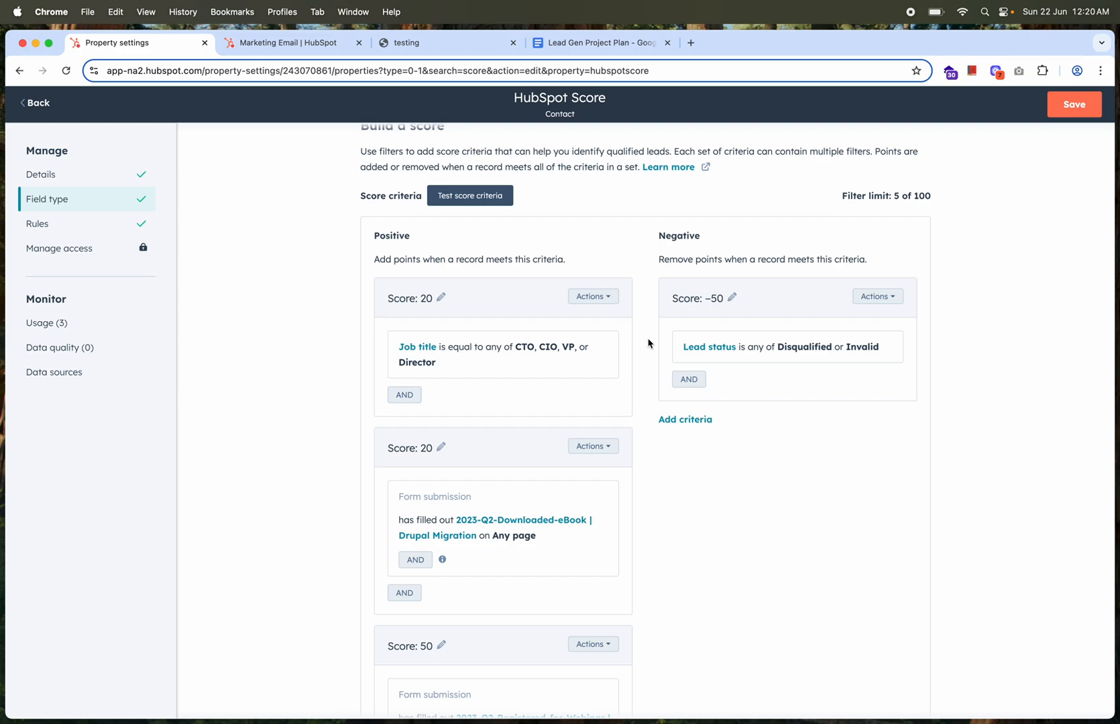
pyautogui.scroll(-5, 558, 501)
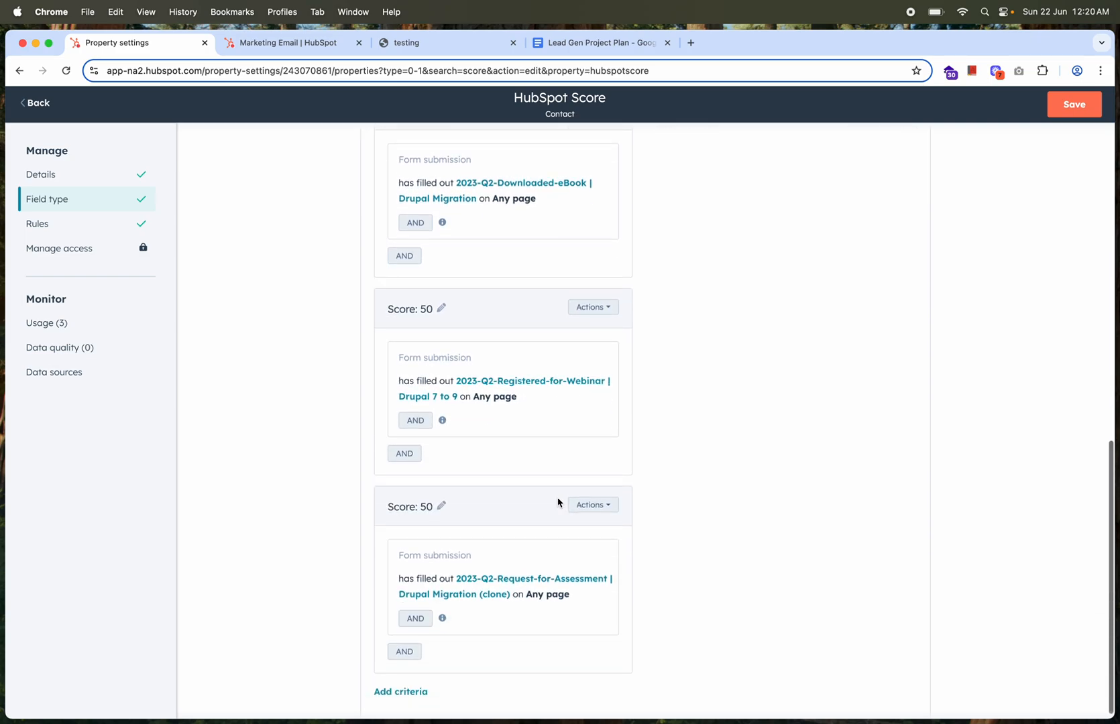
pyautogui.scroll(5, 558, 501)
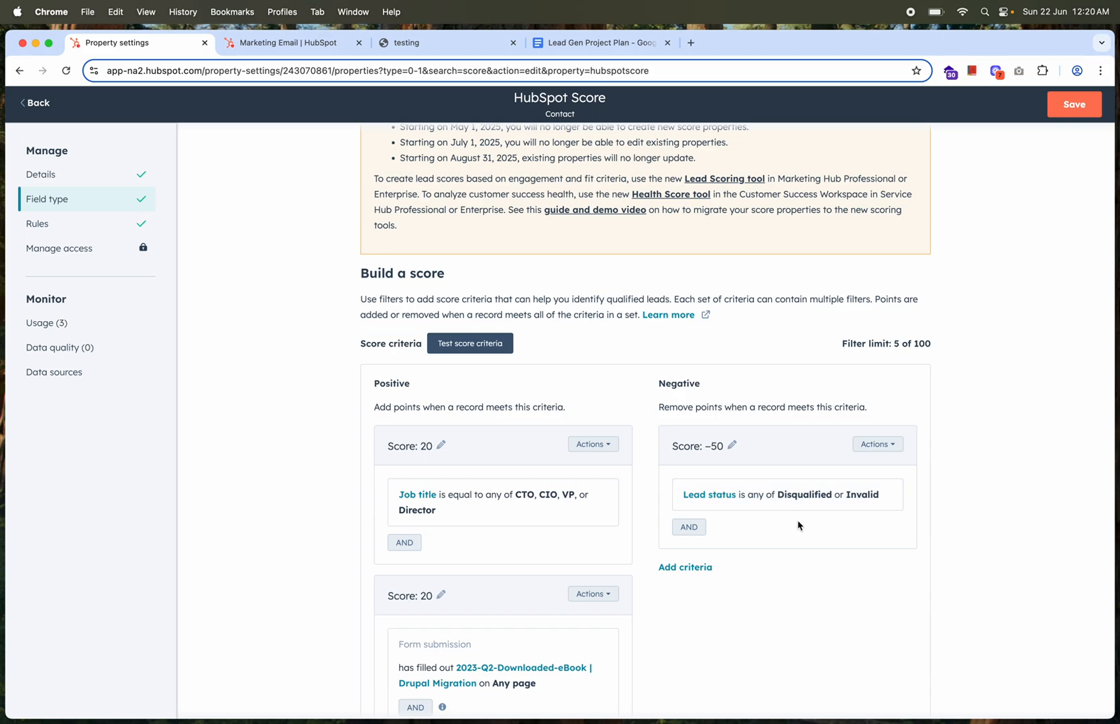
pyautogui.moveTo(851, 508)
pyautogui.scroll(-8, 804, 522)
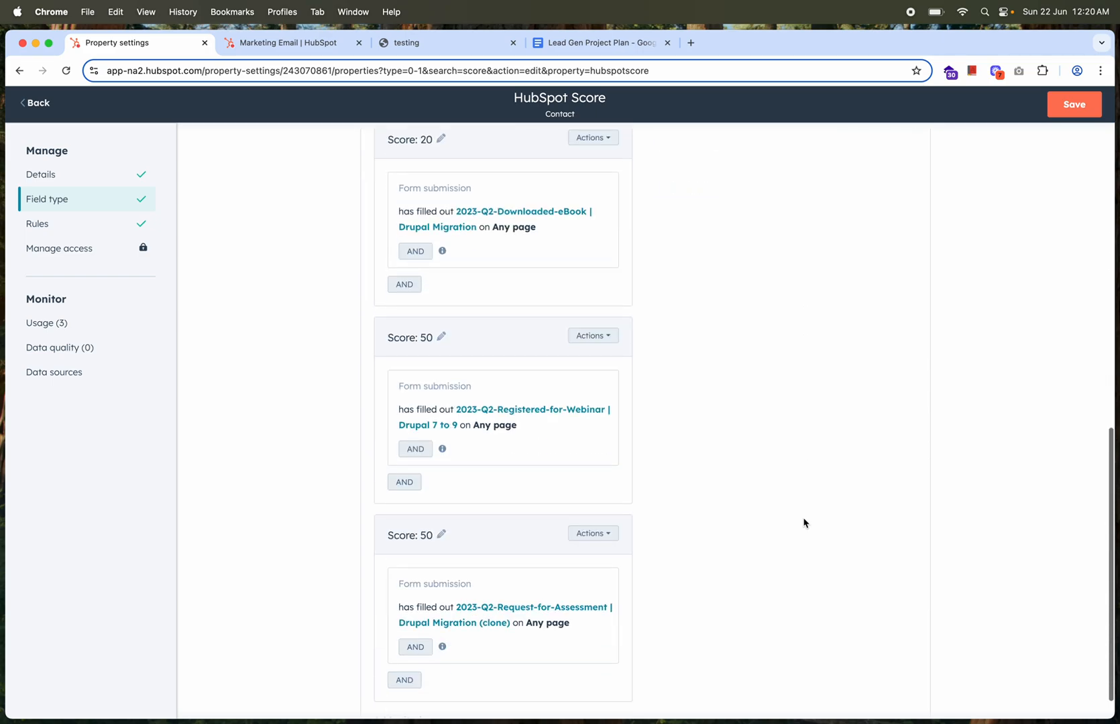
pyautogui.scroll(10, 804, 522)
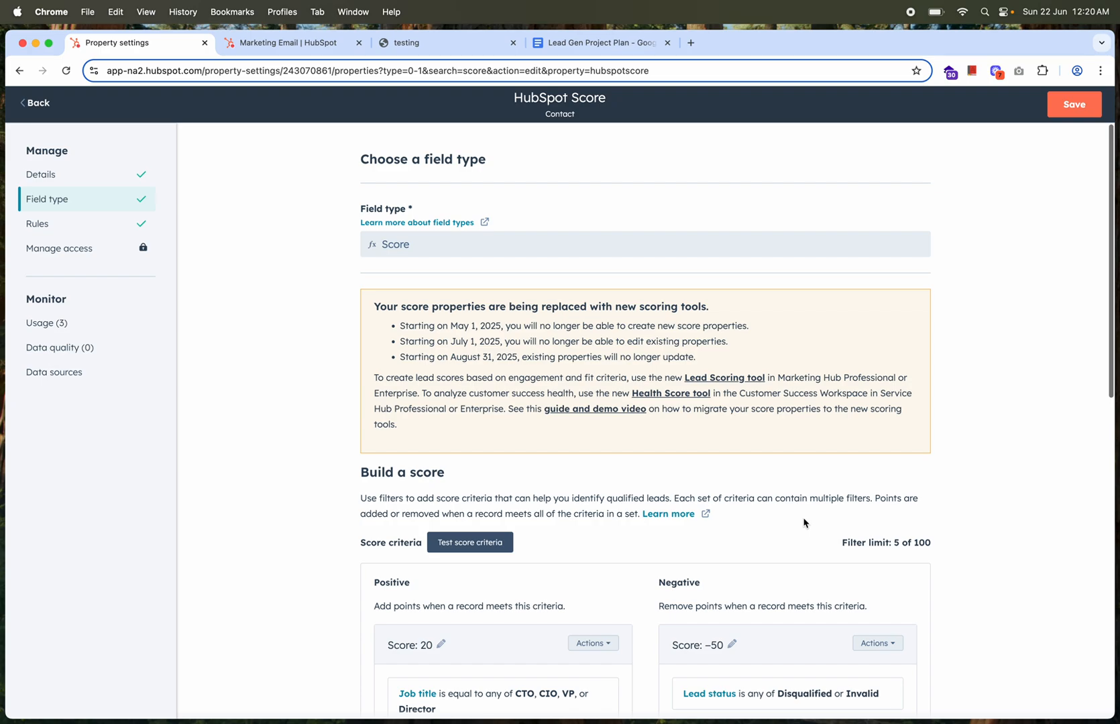
pyautogui.click(1084, 113)
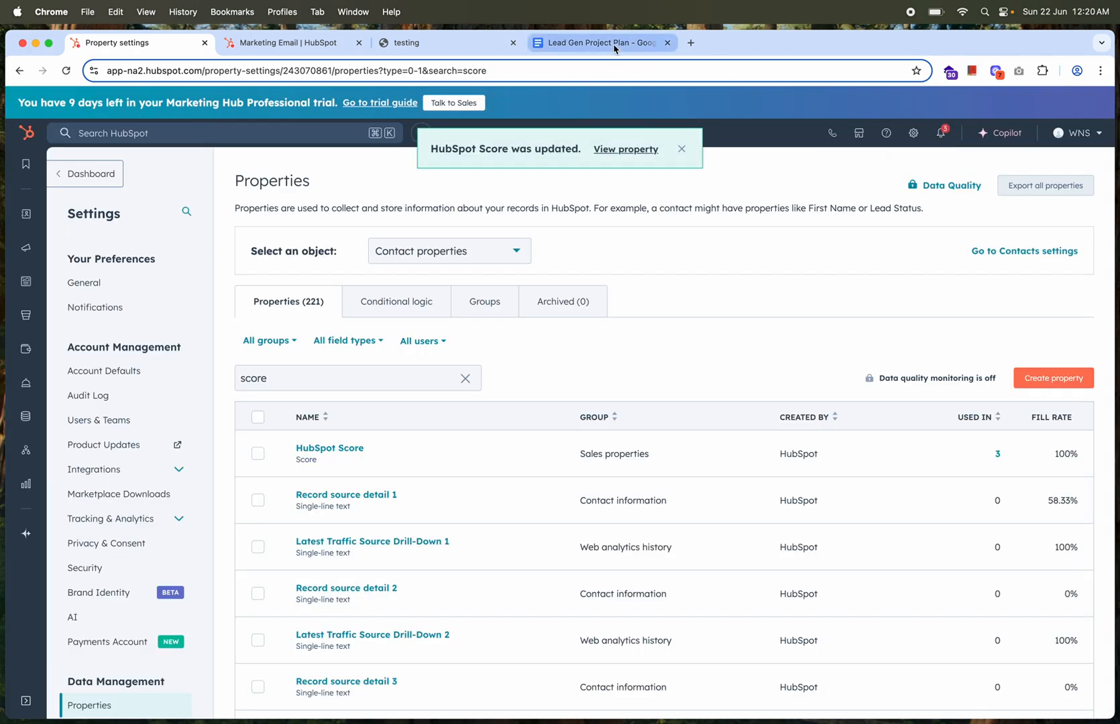
# Switch to the Lead Gen Project Plan document and search it for "score" to read the Lead Scoring section of the sales hand-off process
pyautogui.click(614, 45)
pyautogui.scroll(-15, 538, 448)
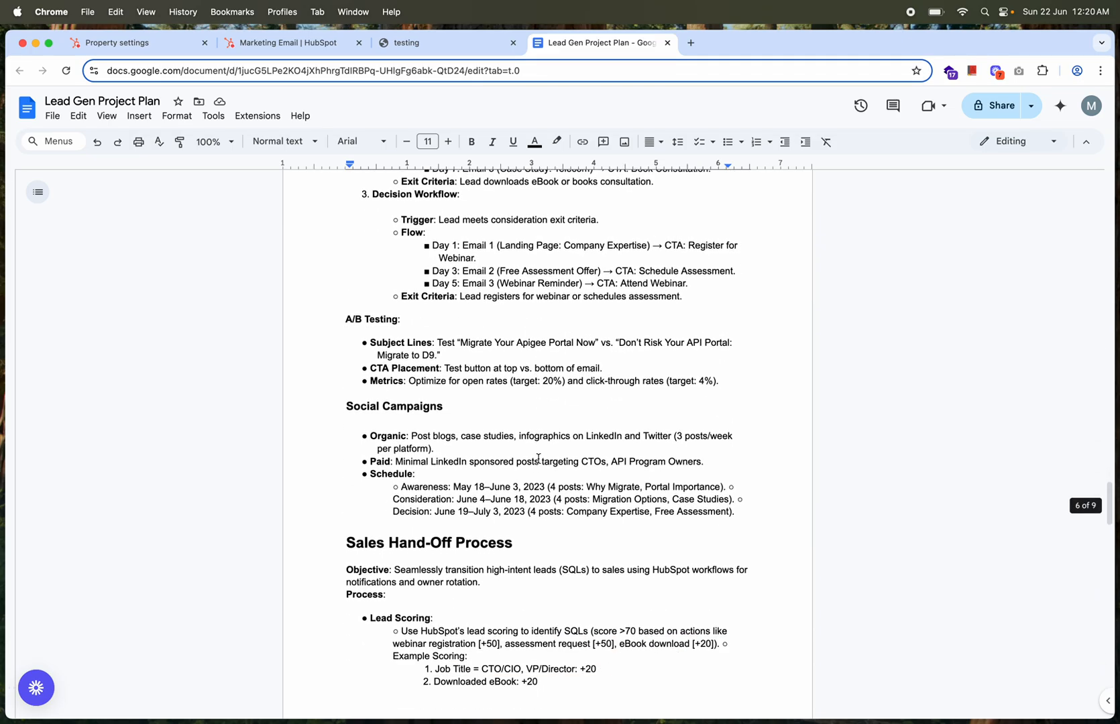
pyautogui.scroll(-20, 538, 458)
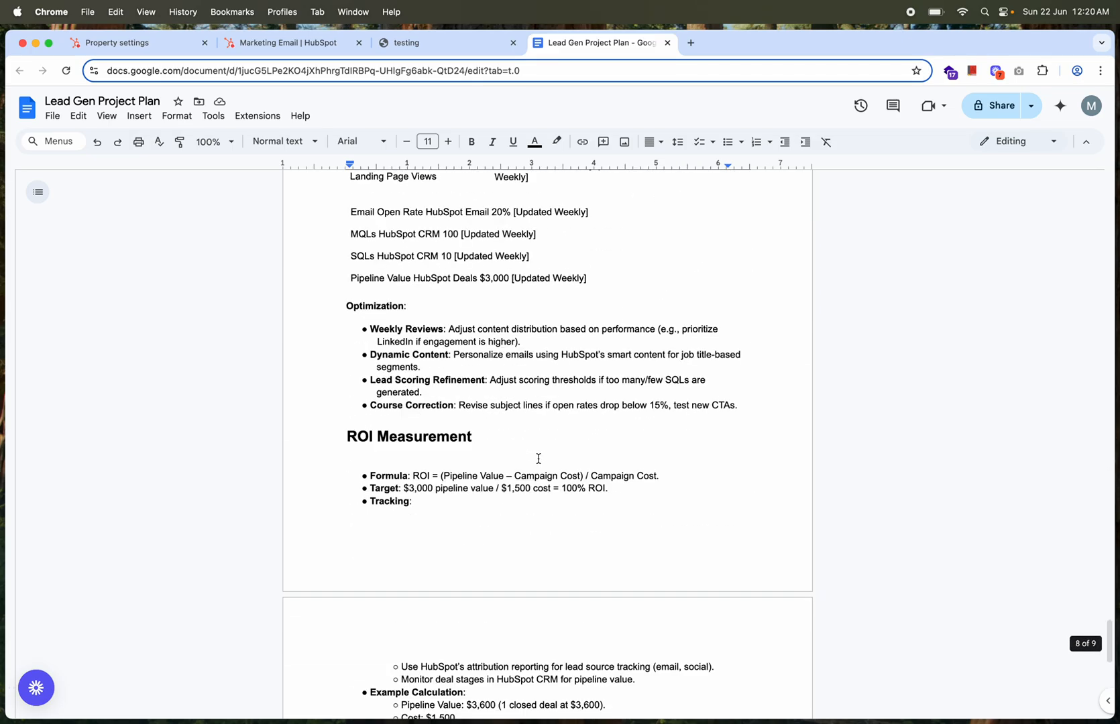
pyautogui.scroll(-4, 537, 458)
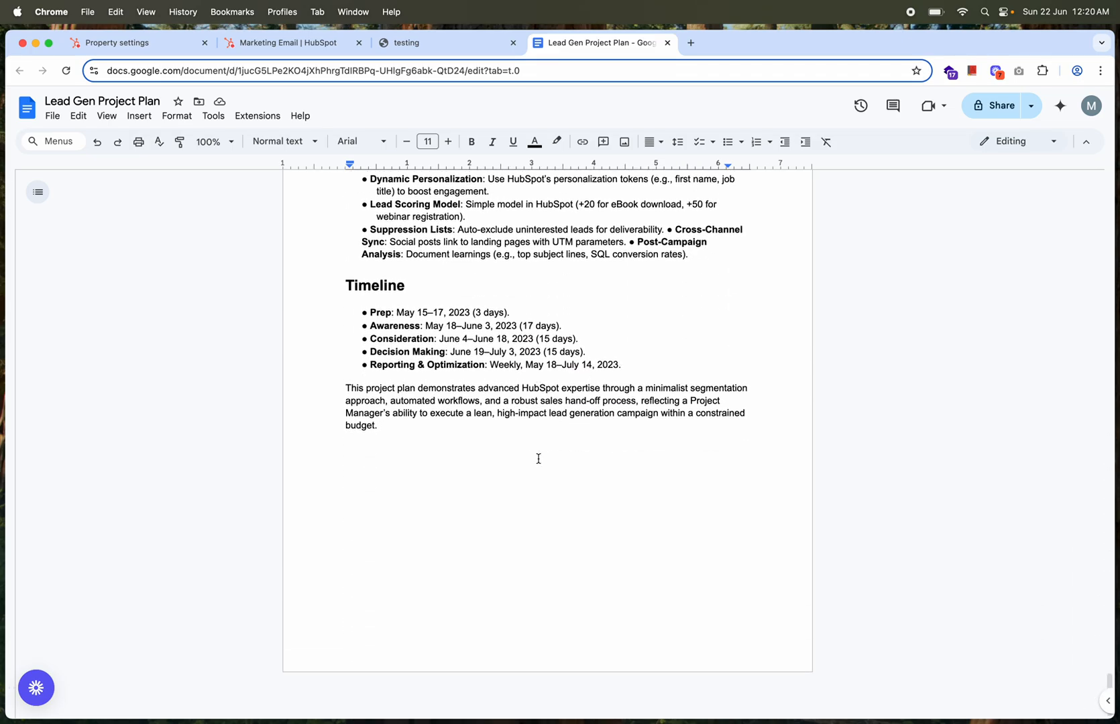
pyautogui.scroll(10, 538, 458)
pyautogui.scroll(15, 538, 459)
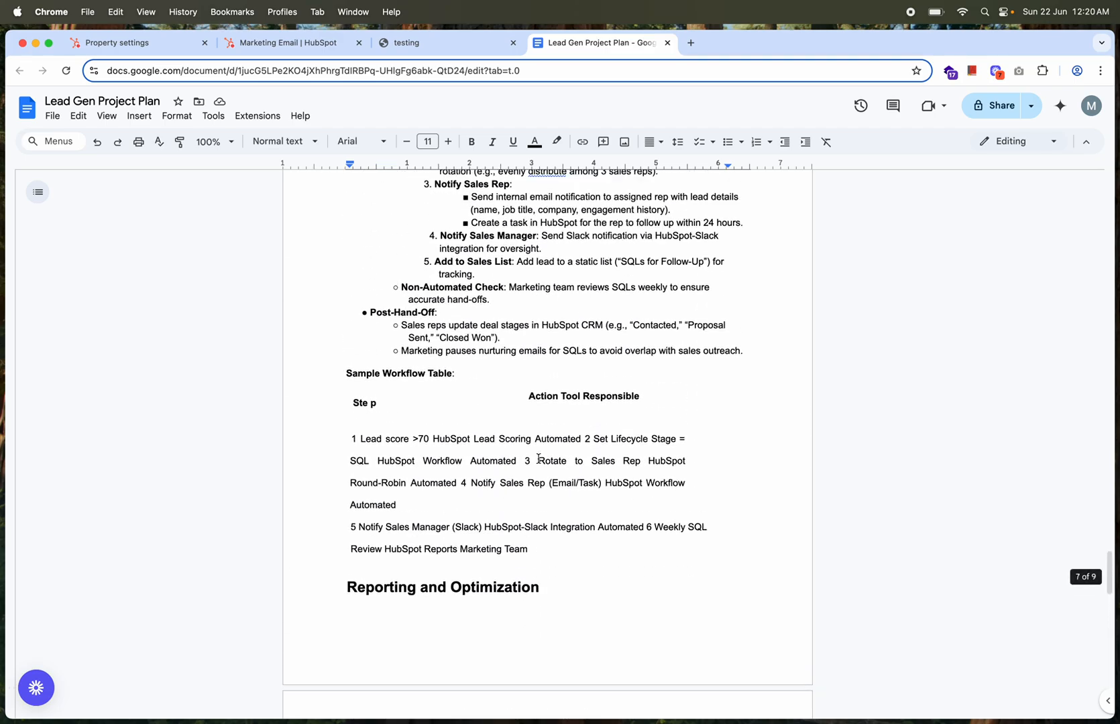
pyautogui.press('super+f')
pyautogui.write('score')
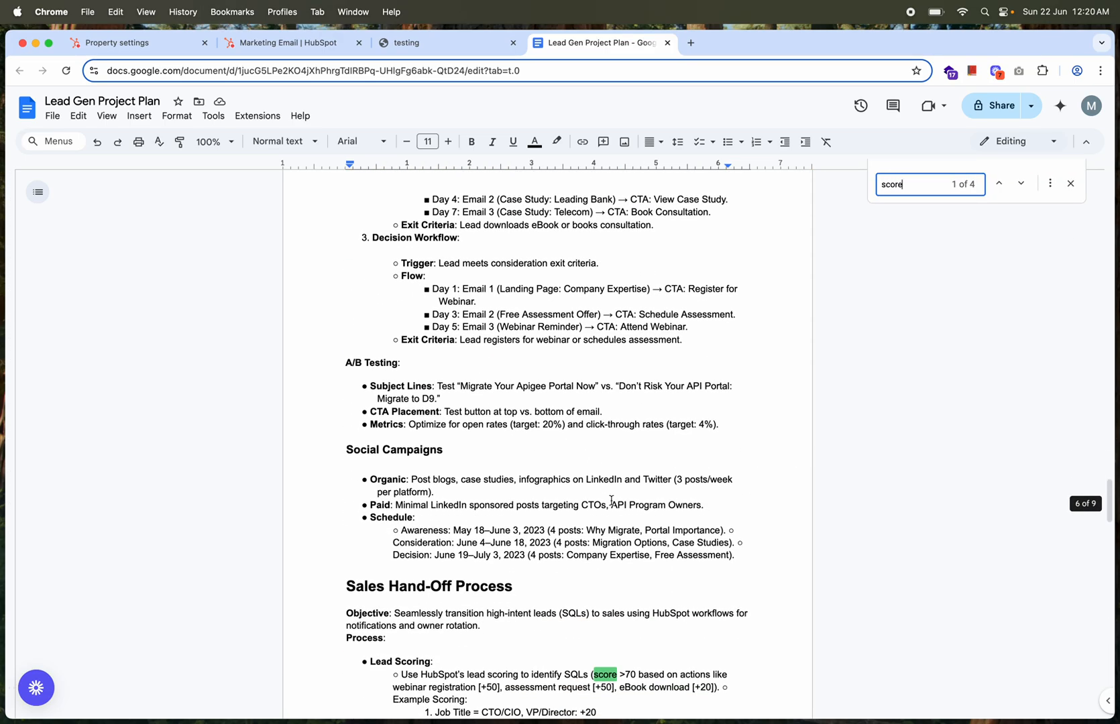
pyautogui.scroll(-3, 623, 587)
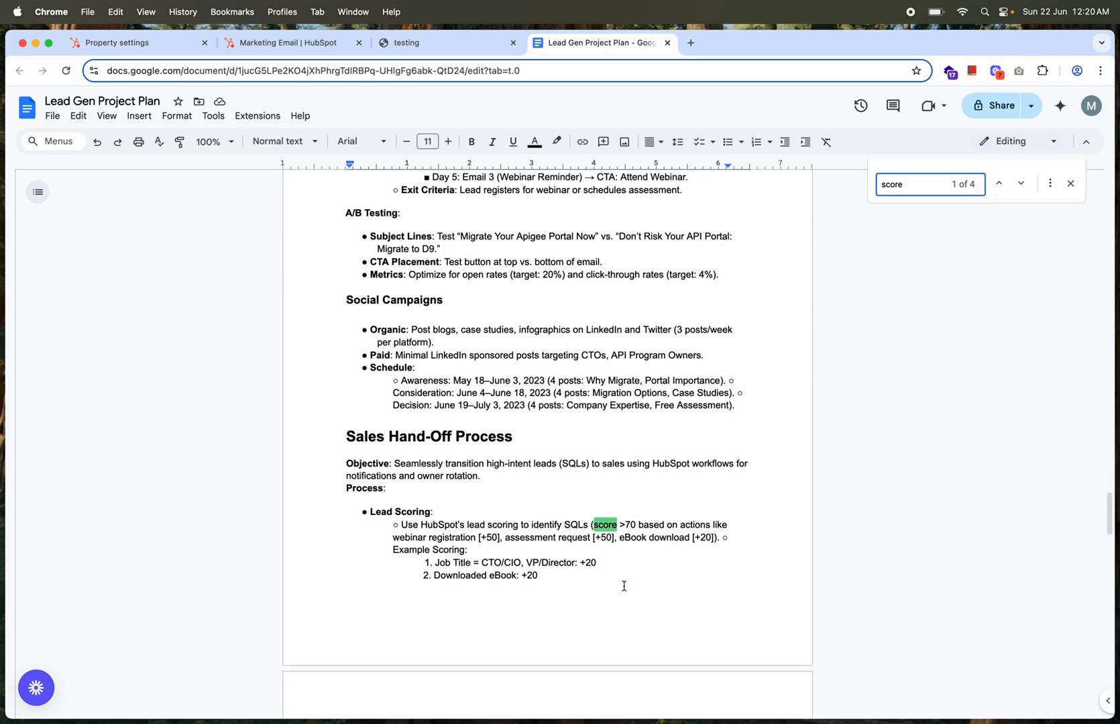
pyautogui.click(1070, 183)
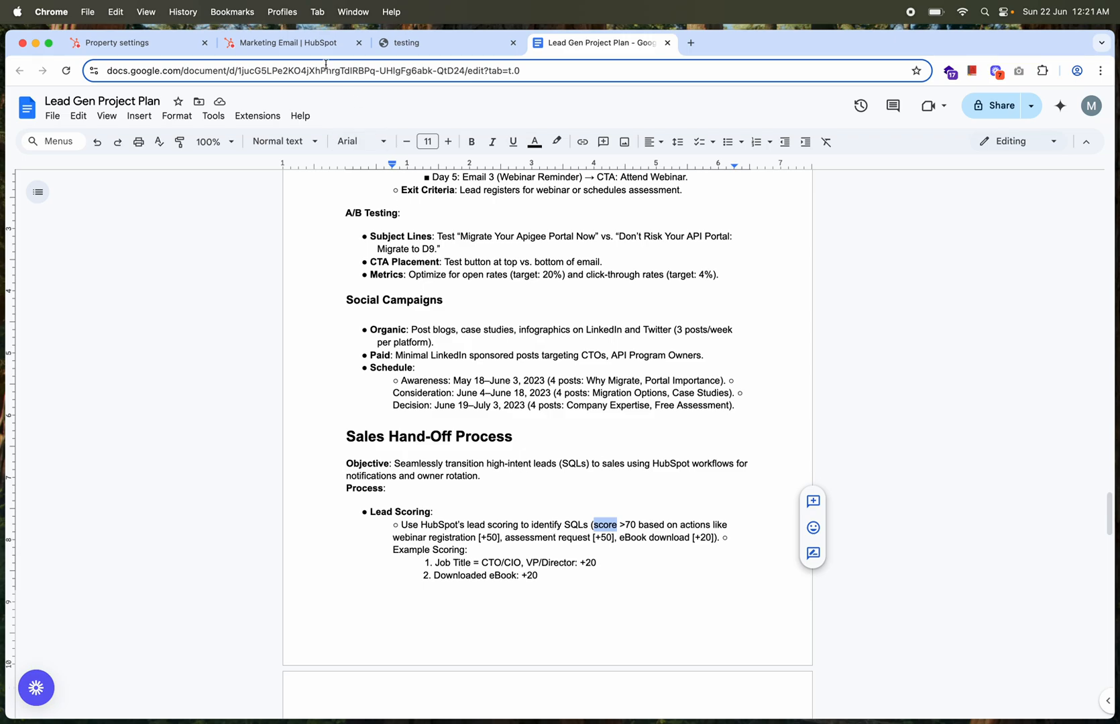
# Return to HubSpot's automation workflows list and open the 2023-Q2-Drupal-Apigee-Portal-Migration | SQL Hand-Off Workflow
pyautogui.click(315, 45)
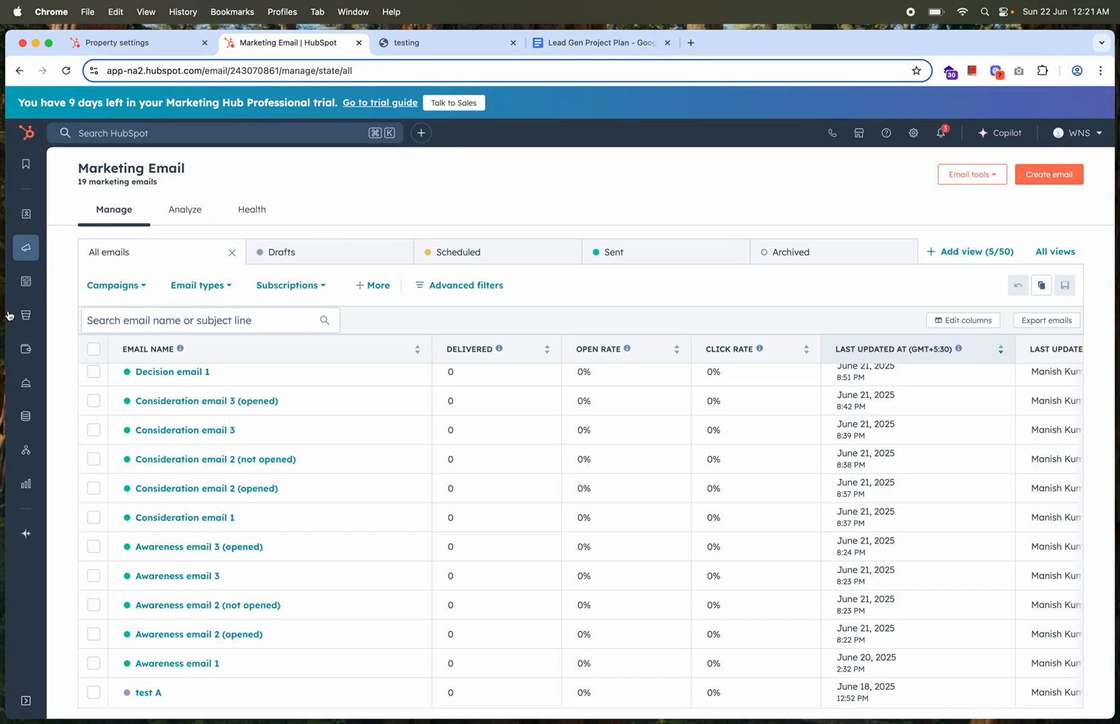
pyautogui.moveTo(47, 488)
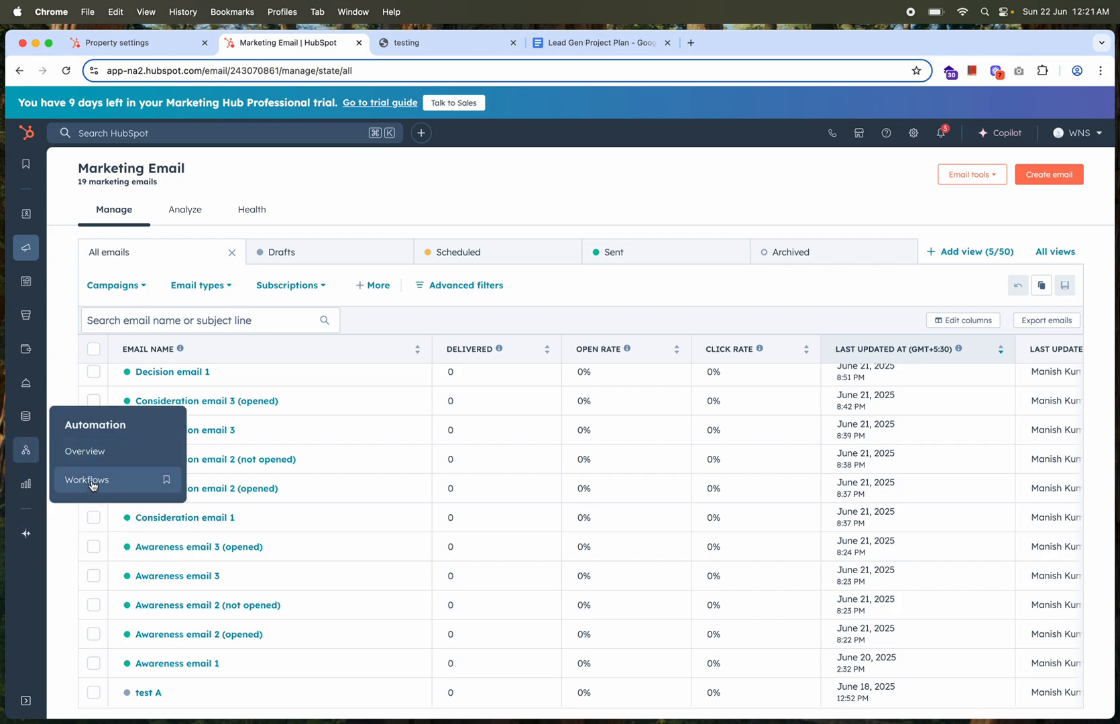
pyautogui.click(92, 483)
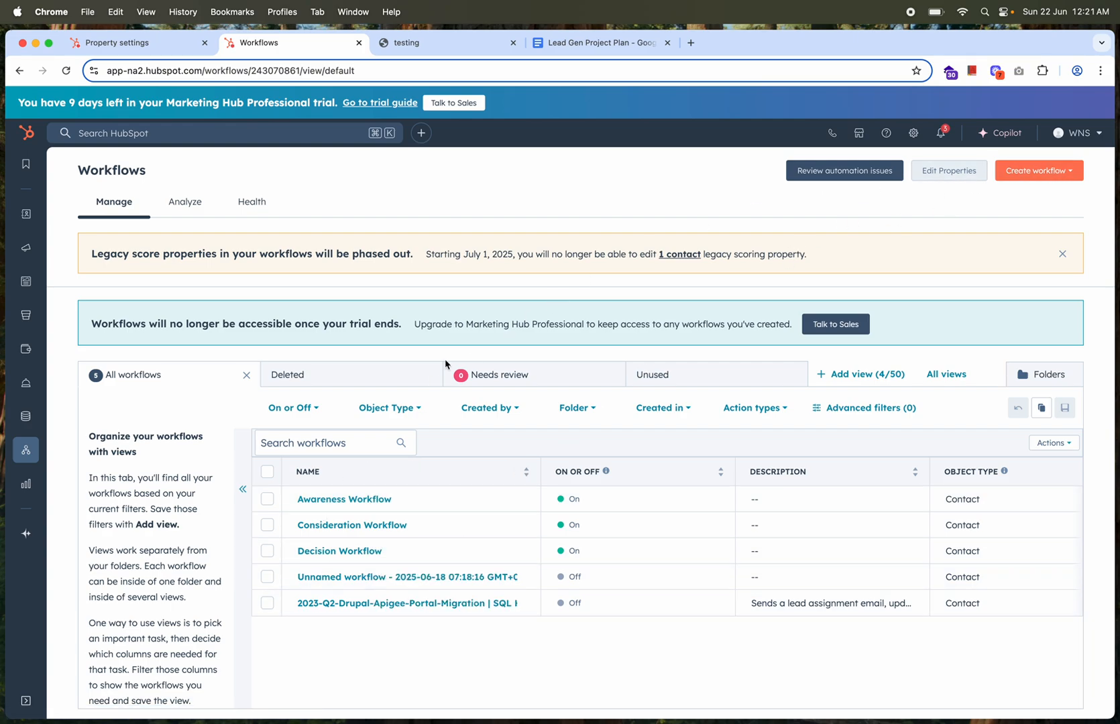
pyautogui.click(328, 606)
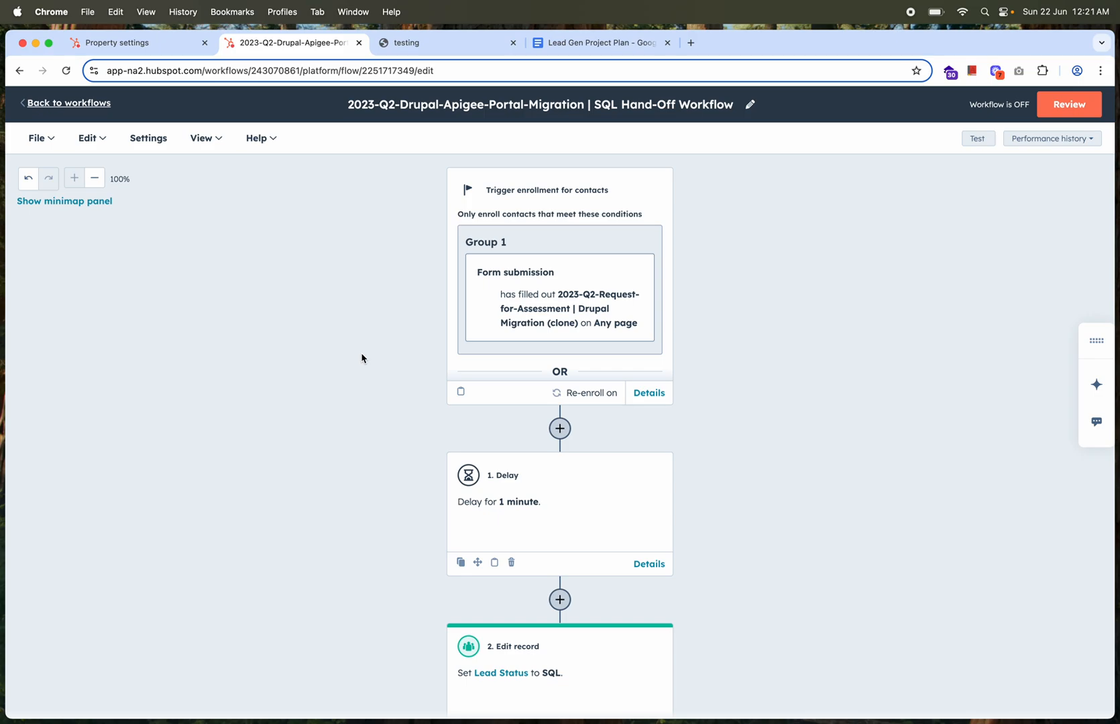
# Examine the SQL Hand-Off Workflow's enrollment trigger and the full details of its condition groups without changing them
pyautogui.click(593, 322)
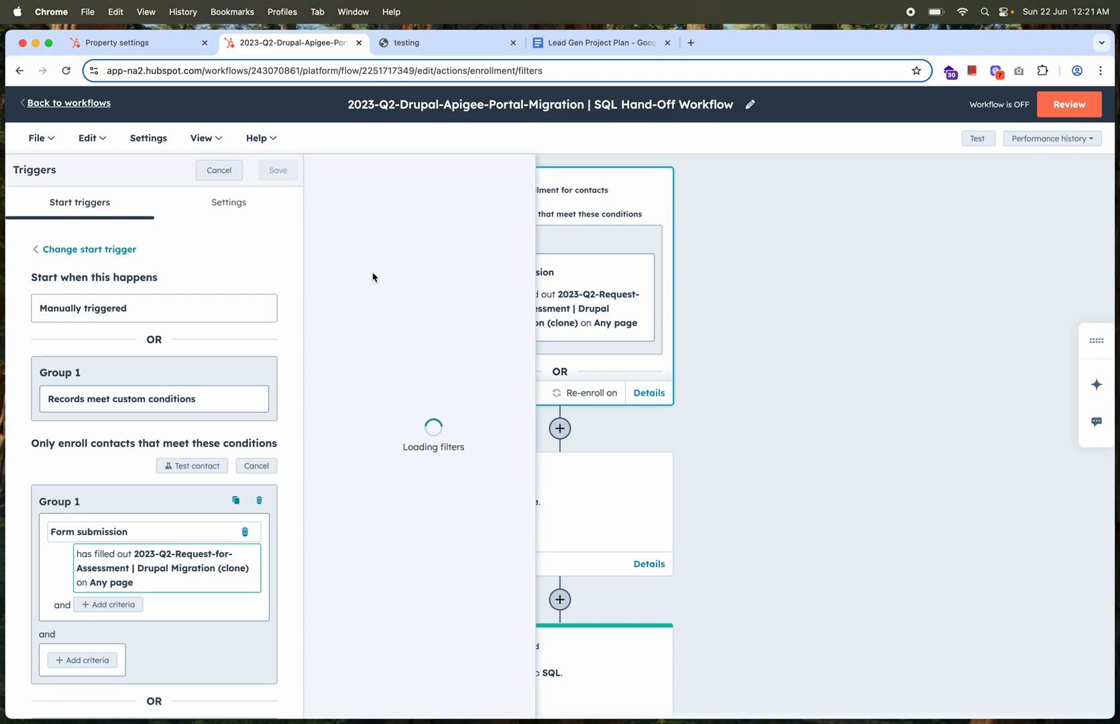
pyautogui.click(220, 171)
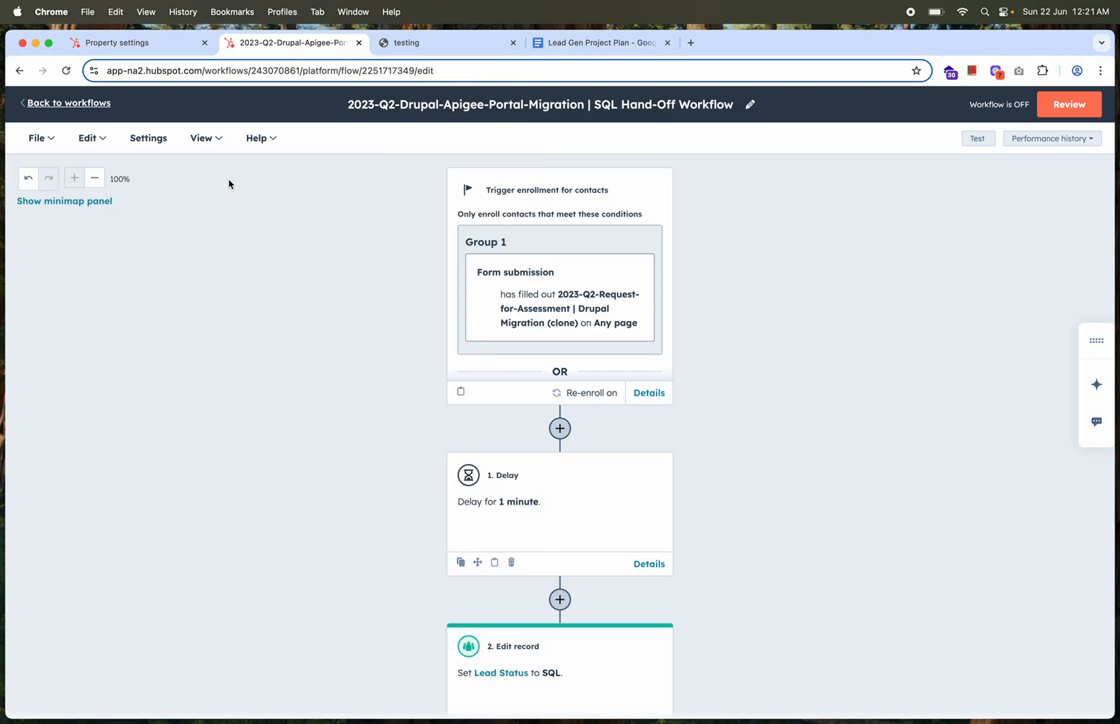
pyautogui.click(649, 393)
pyautogui.scroll(-1, 805, 563)
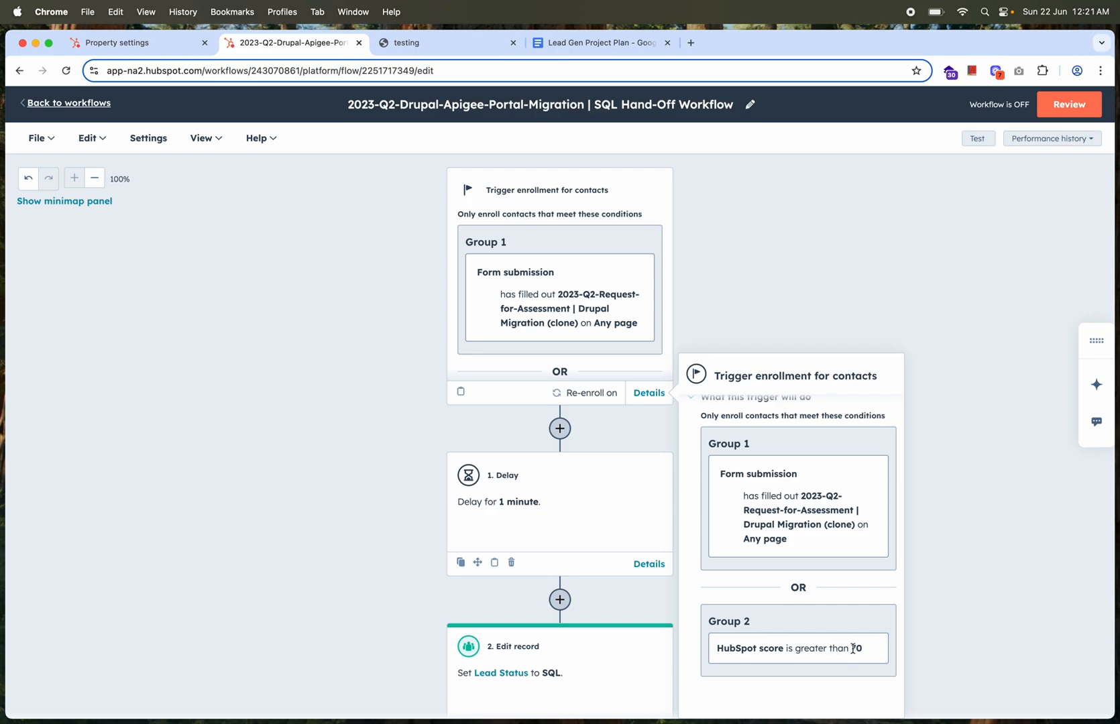
pyautogui.click(954, 443)
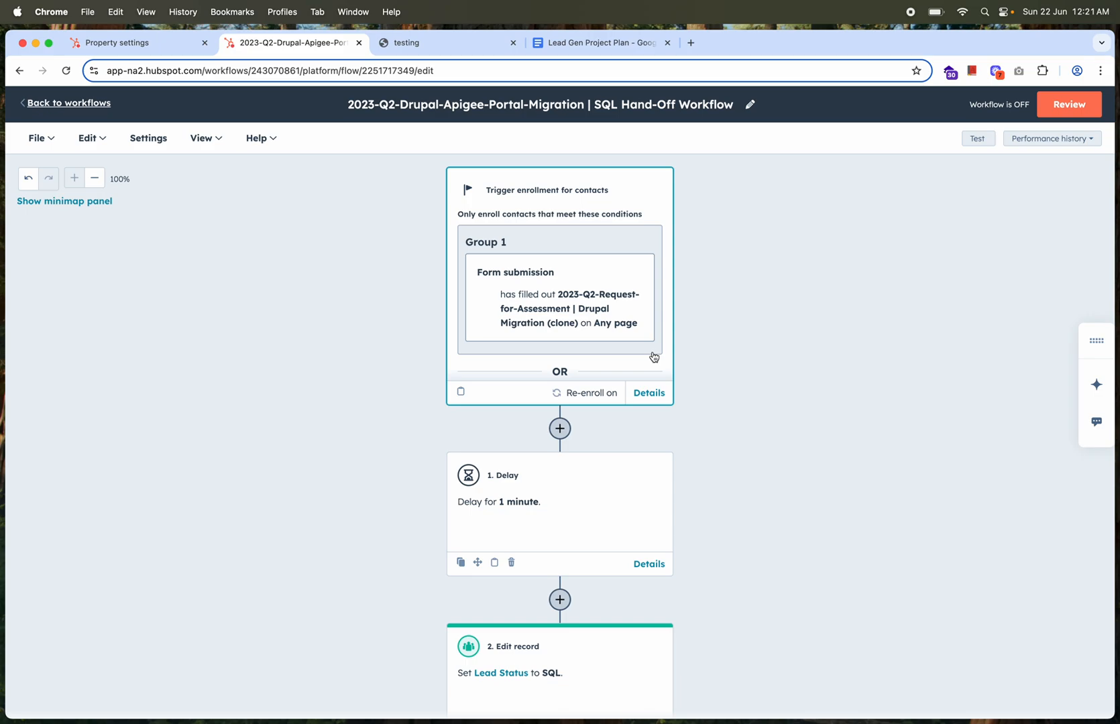
pyautogui.click(646, 395)
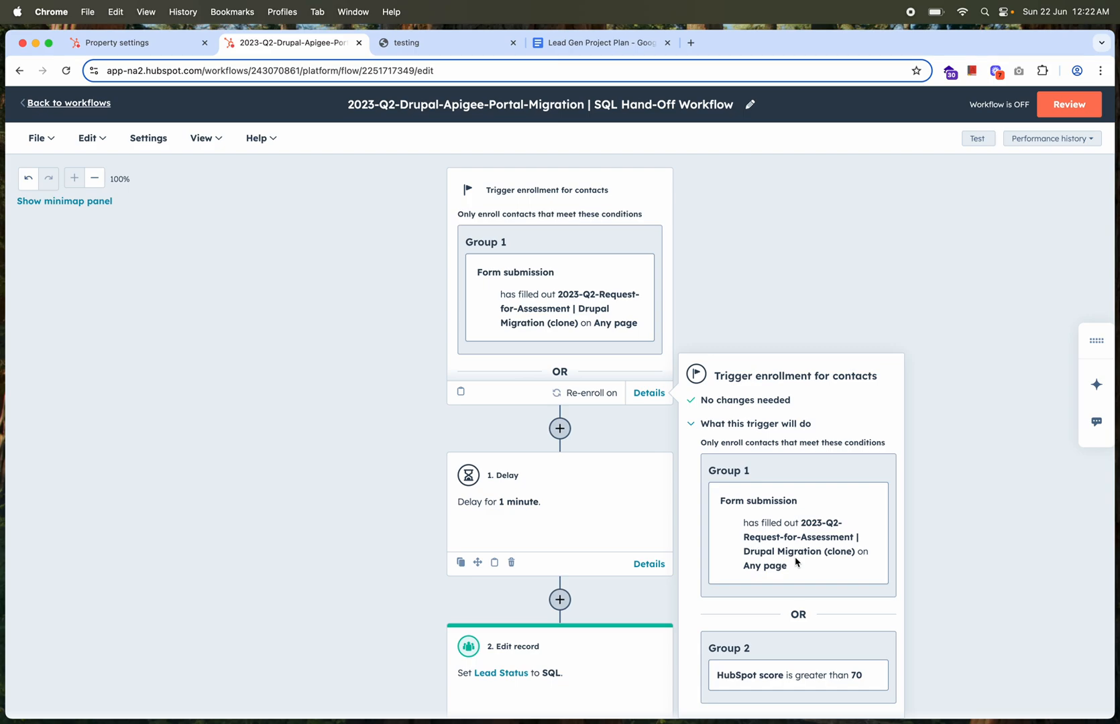
pyautogui.scroll(-1, 796, 562)
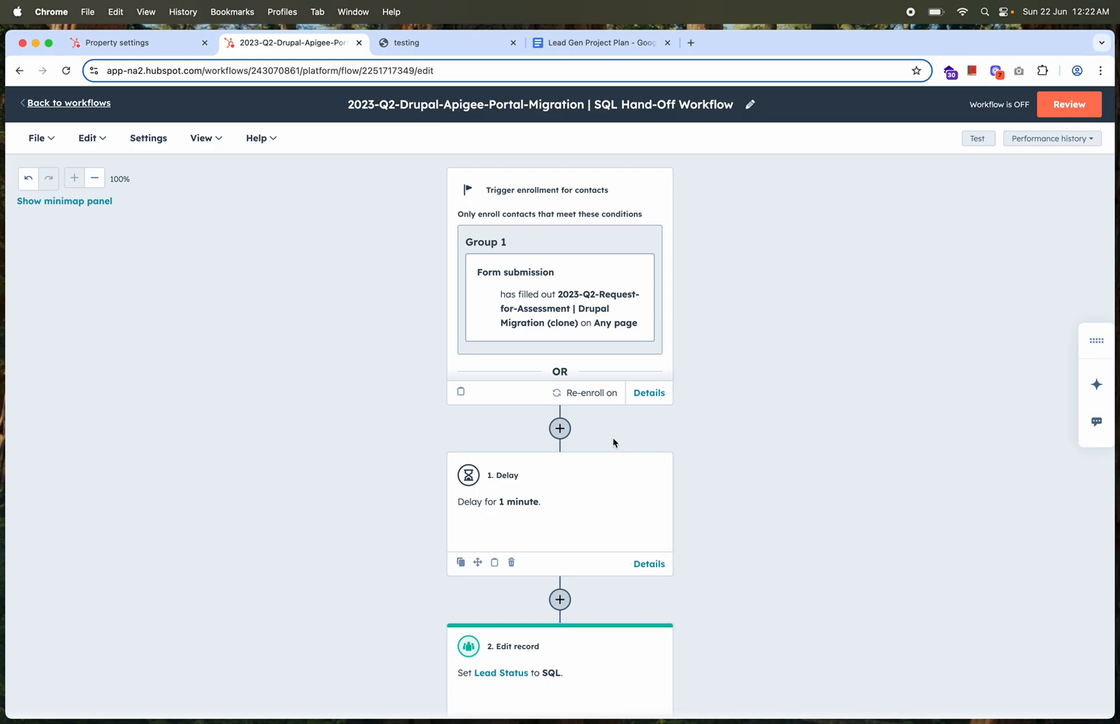
# Inspect the settings of the first delay and the Edit record action that sets the lead status, leaving both unchanged
pyautogui.scroll(-2, 612, 443)
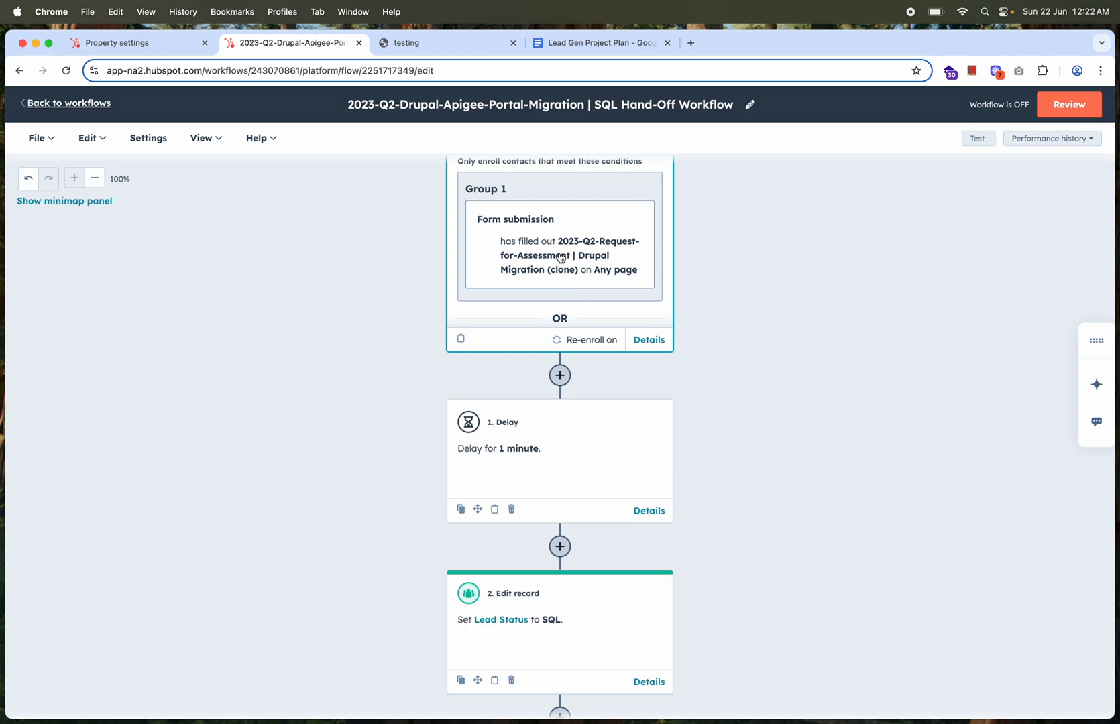
pyautogui.click(546, 436)
pyautogui.click(228, 171)
pyautogui.scroll(-5, 523, 369)
pyautogui.click(575, 444)
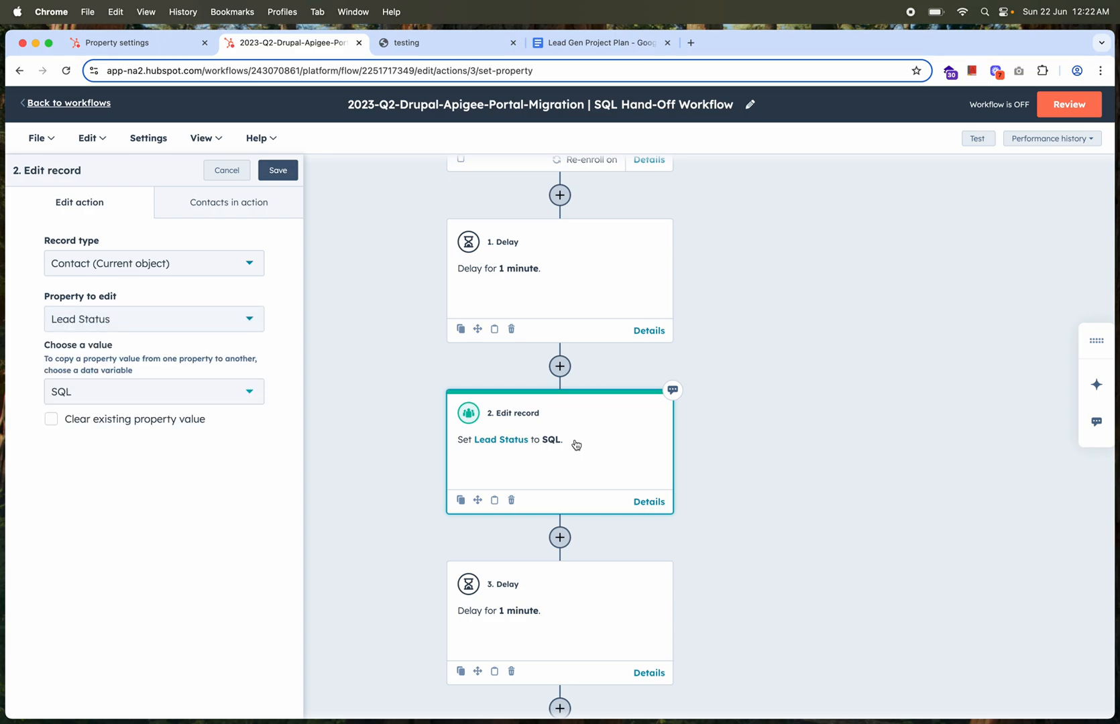
pyautogui.click(225, 171)
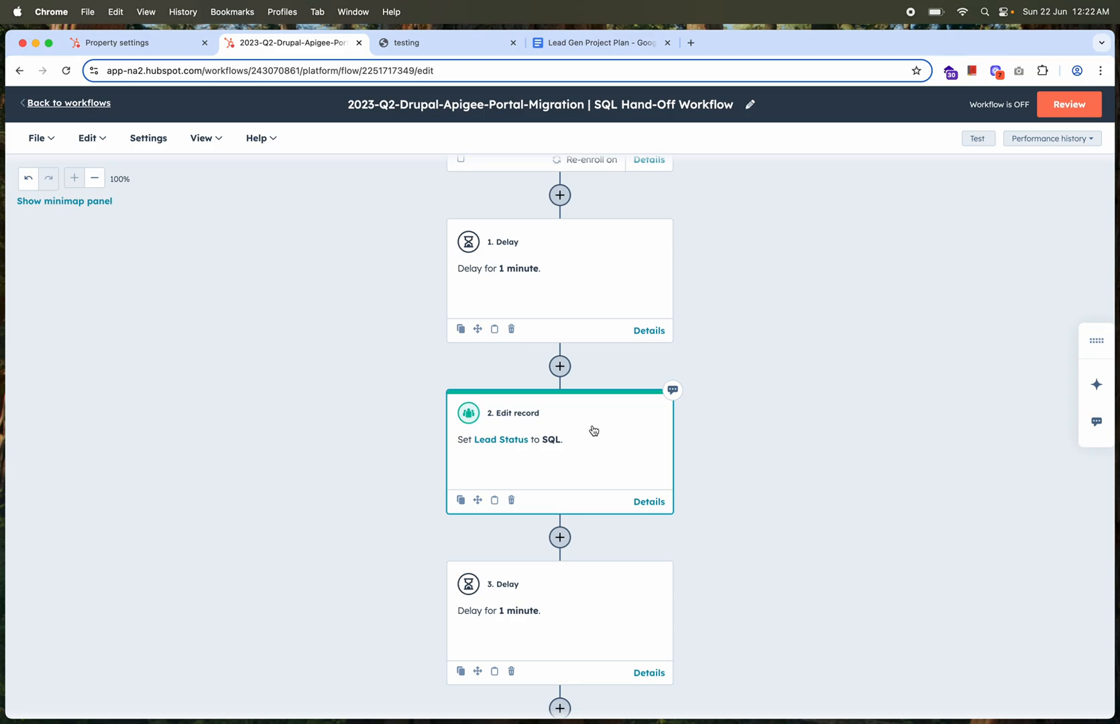
# Open the Rotate record to owner action and check which specific users can be chosen for the rotation
pyautogui.scroll(-5, 593, 430)
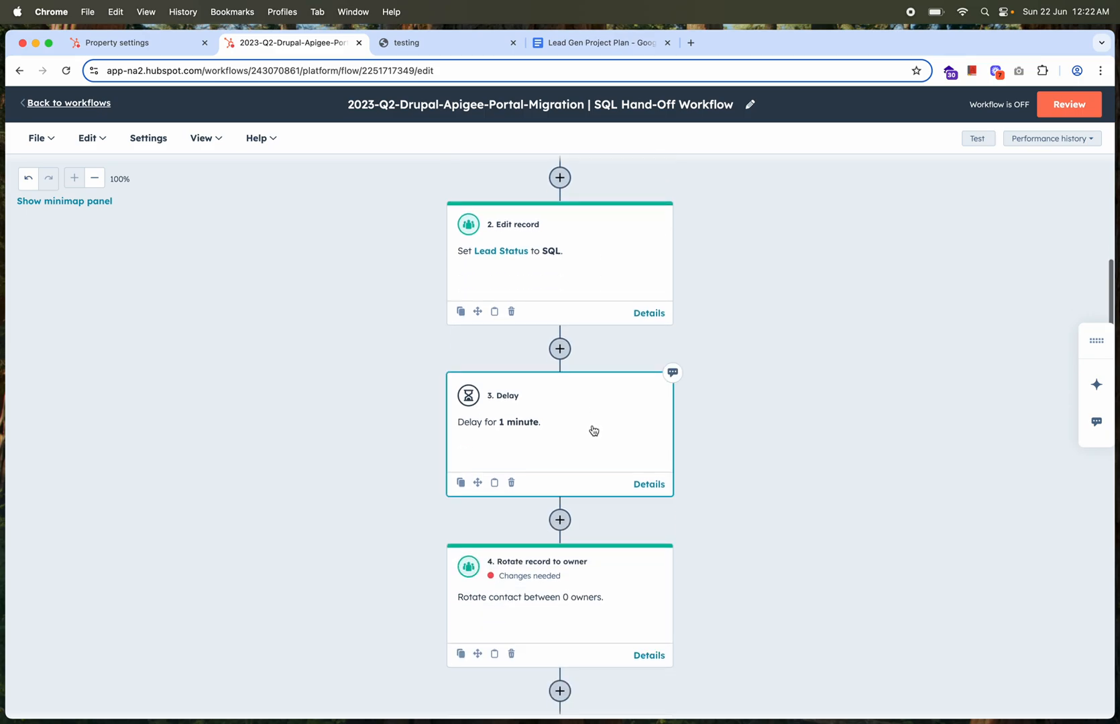
pyautogui.scroll(-5, 568, 425)
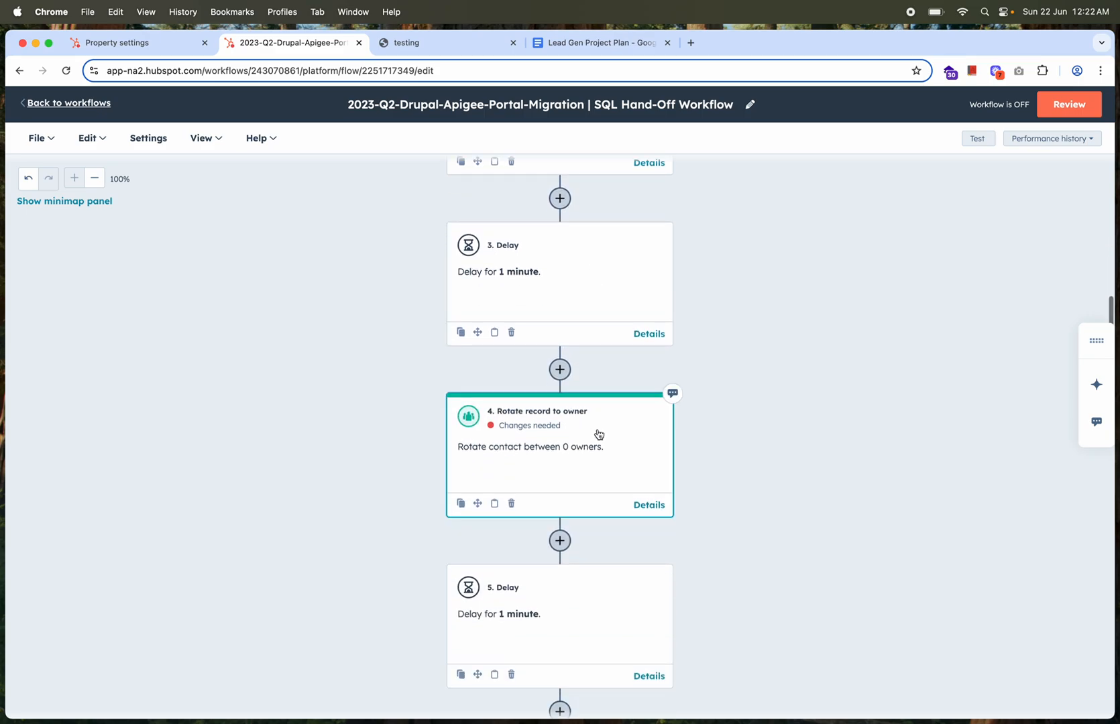
pyautogui.click(597, 434)
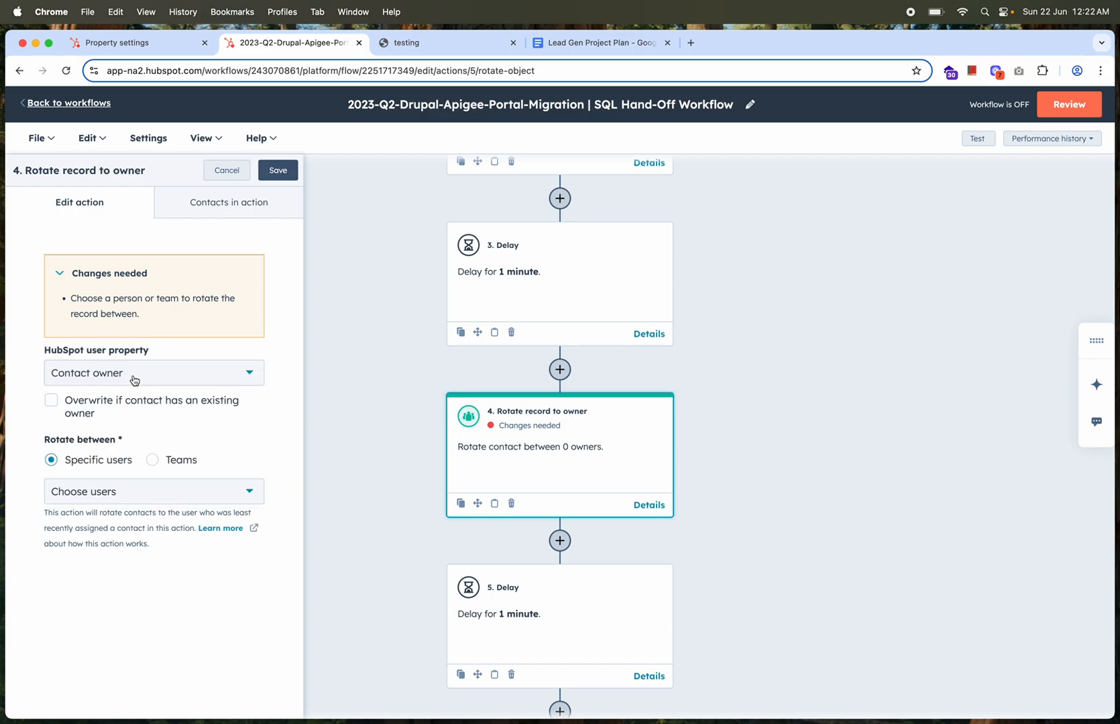
pyautogui.click(138, 496)
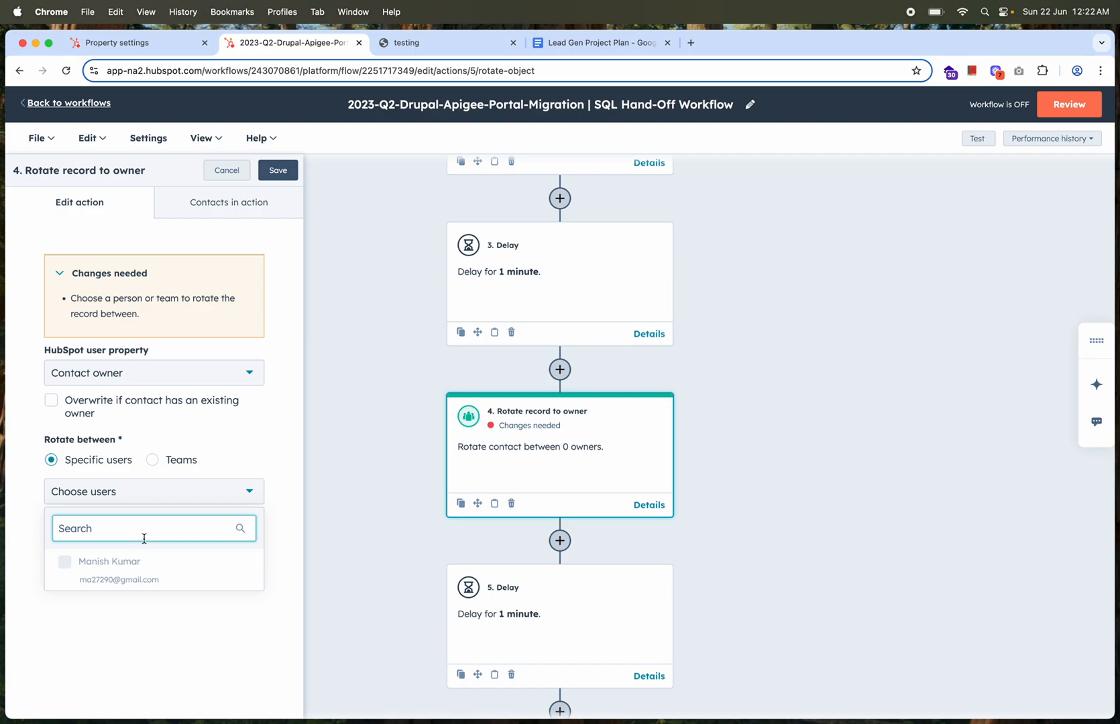
pyautogui.click(128, 603)
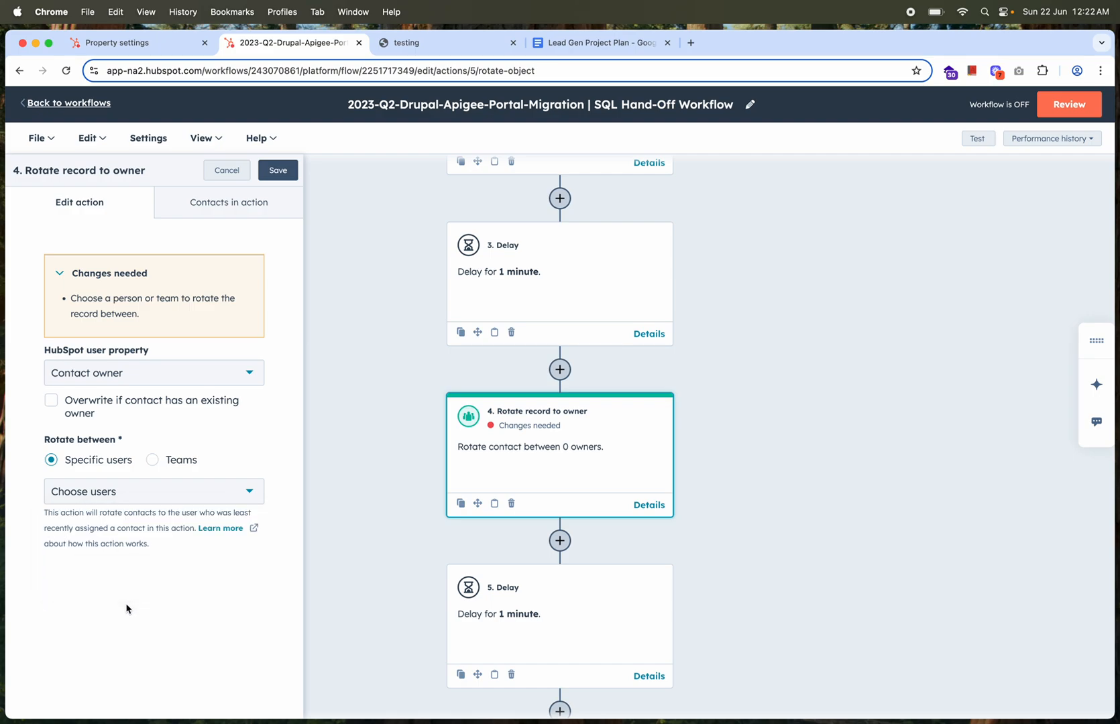
pyautogui.click(149, 499)
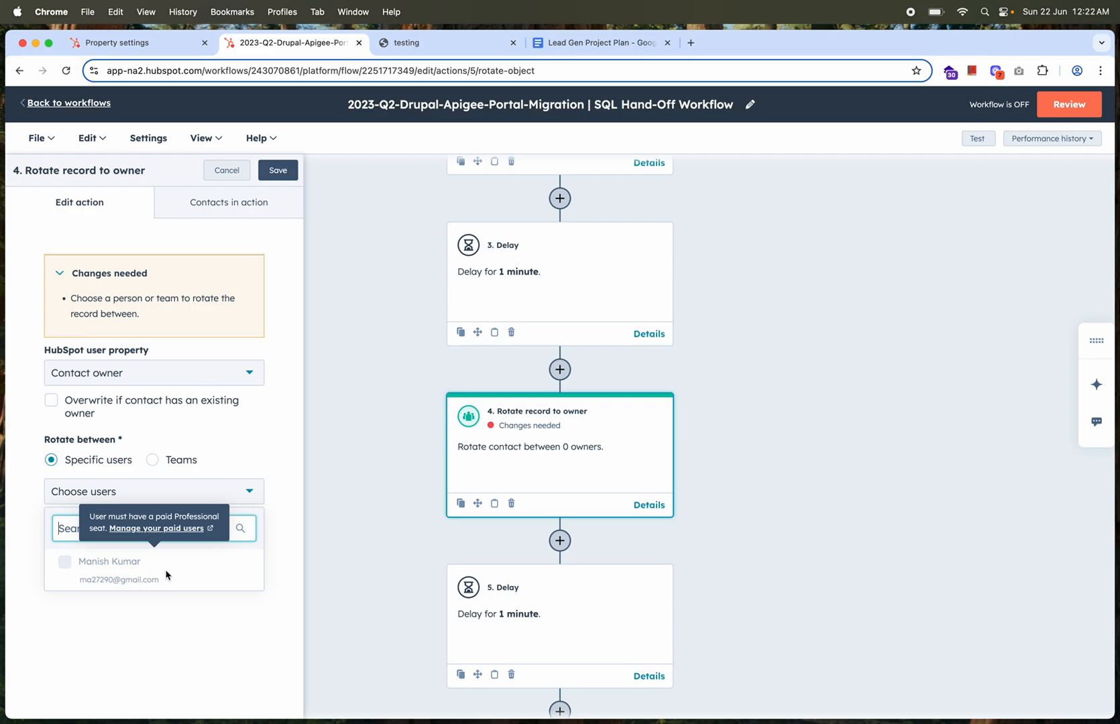
# Close the Rotate record to owner action without changes, then review the New Lead Assigned internal email notification's recipients, subject and body and save it
pyautogui.click(144, 616)
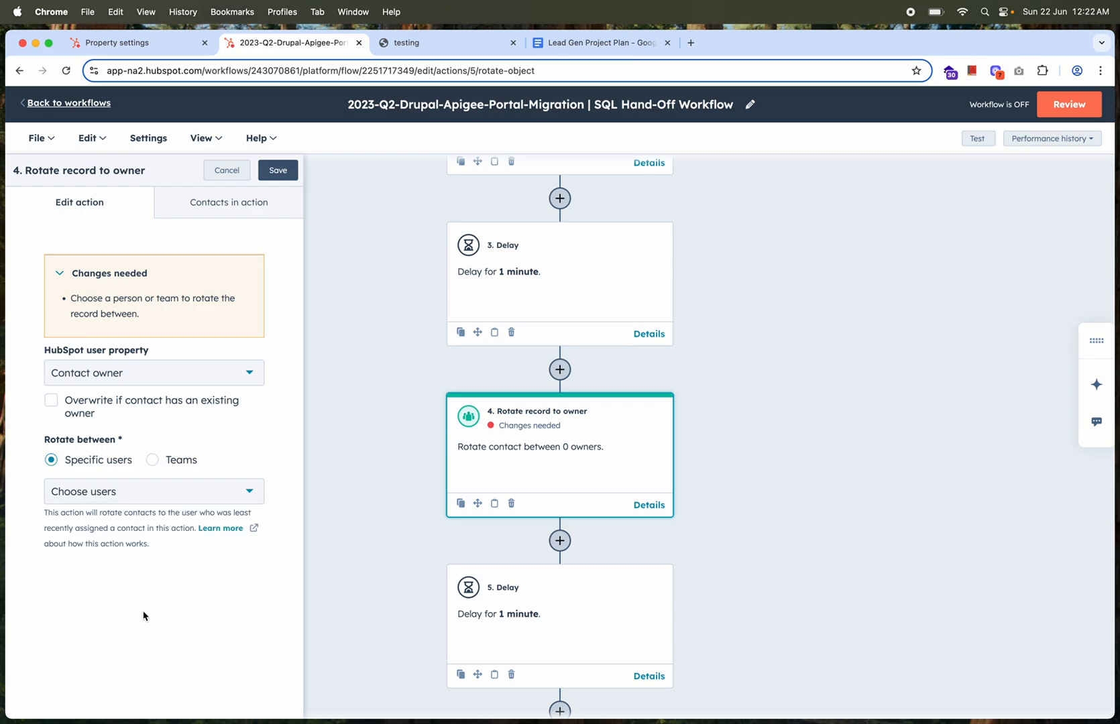
pyautogui.click(228, 173)
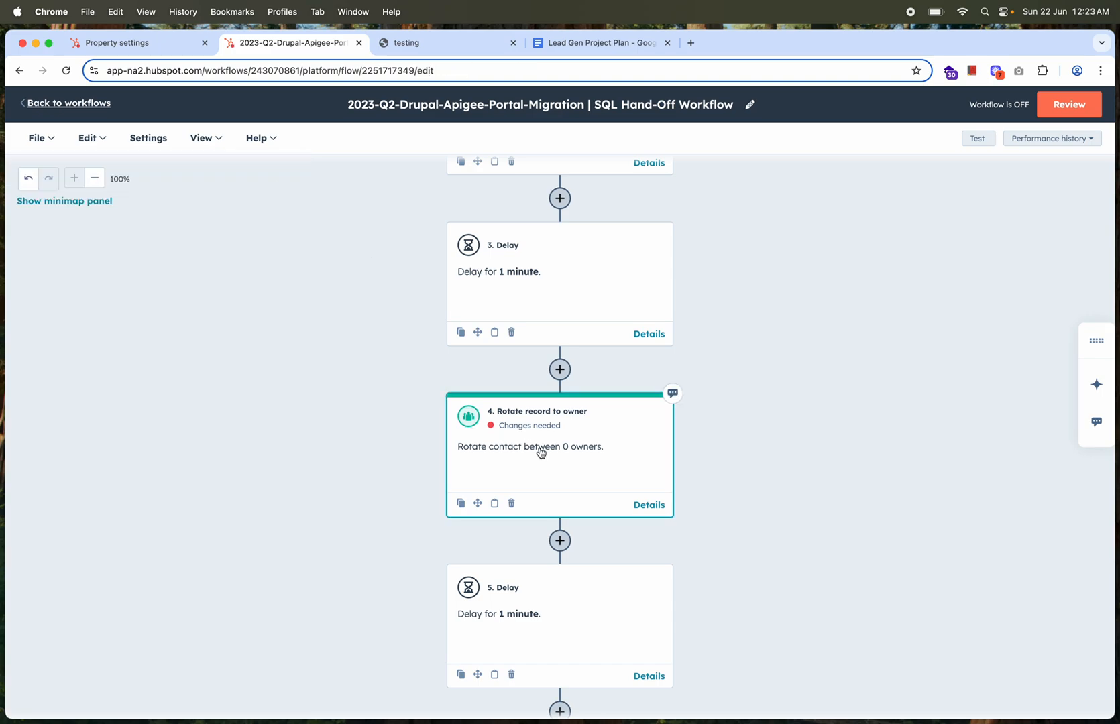
pyautogui.scroll(-3, 540, 453)
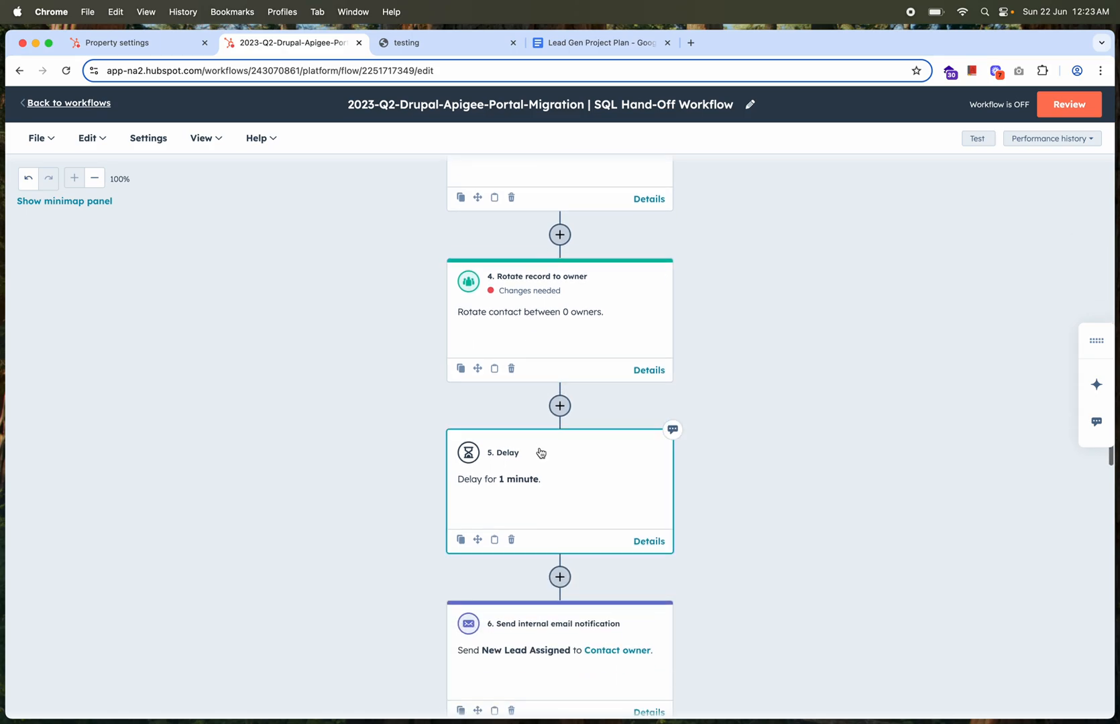
pyautogui.scroll(-3, 541, 452)
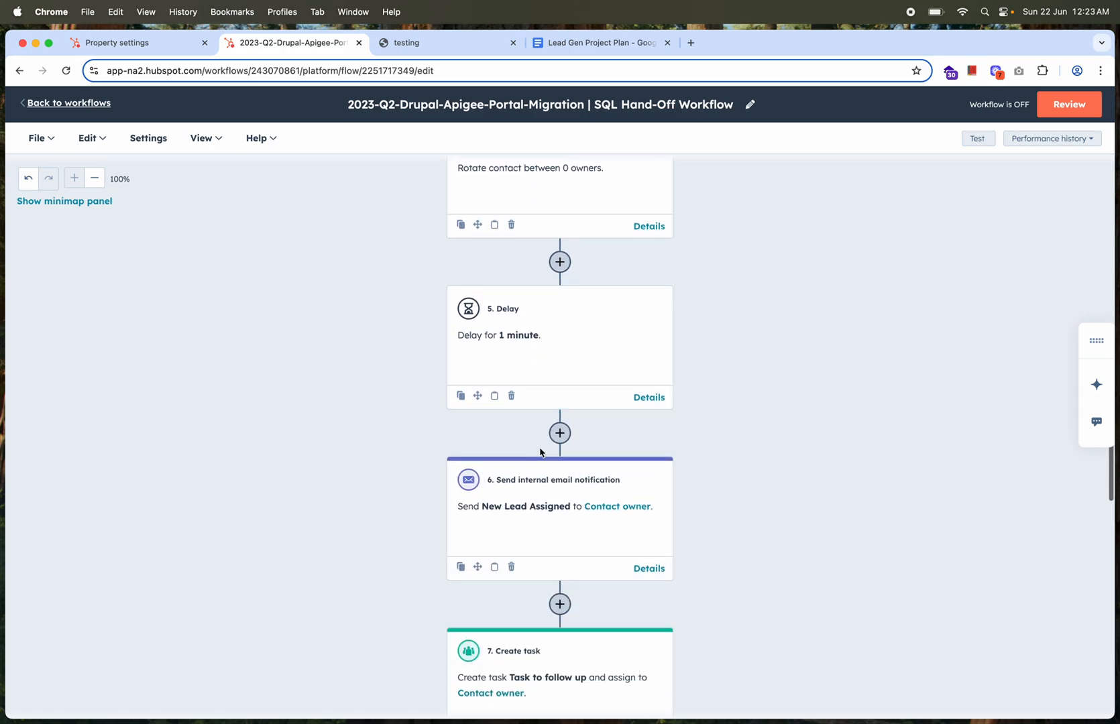
pyautogui.scroll(-1, 552, 497)
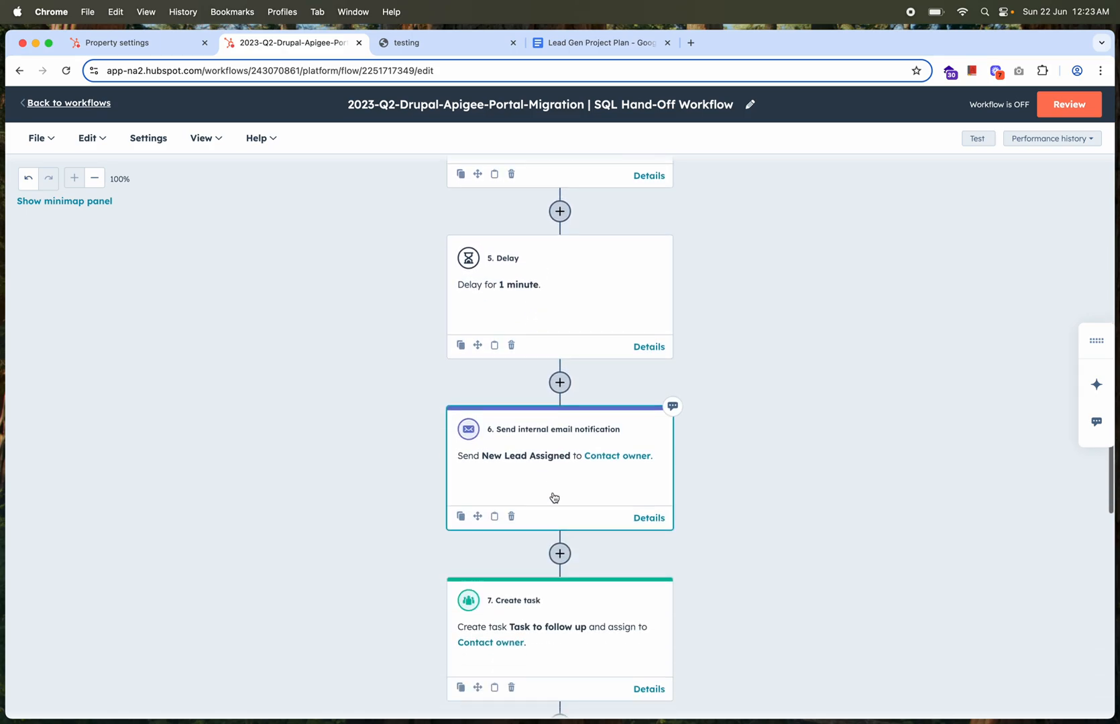
pyautogui.click(556, 451)
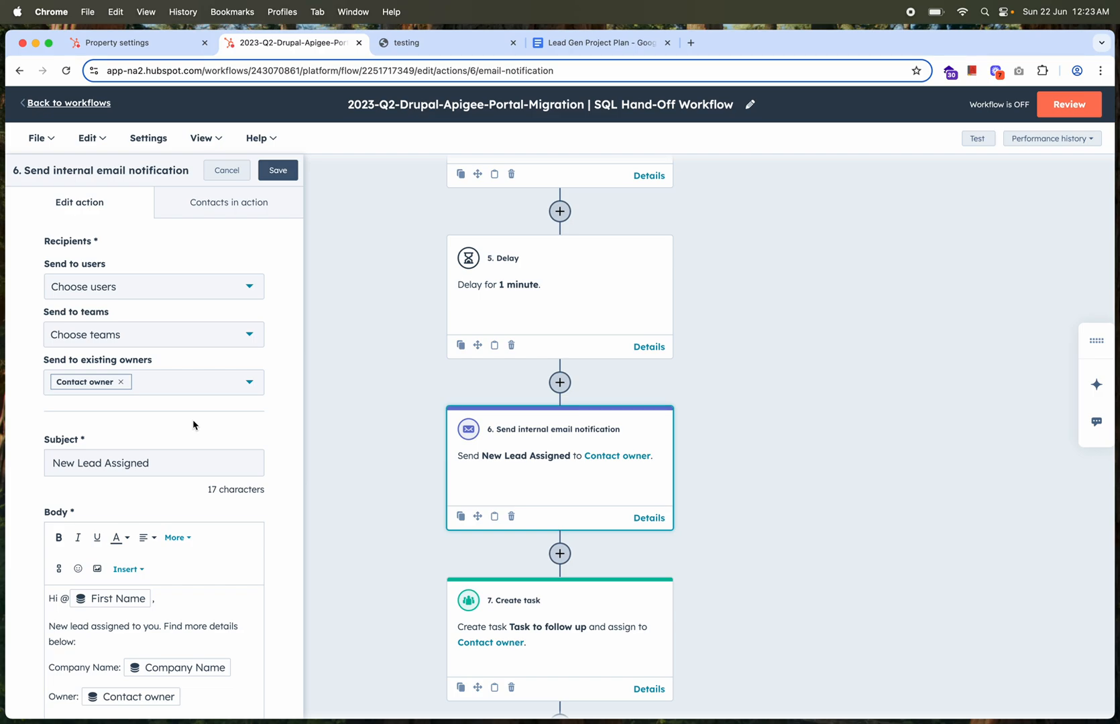
pyautogui.scroll(-3, 193, 425)
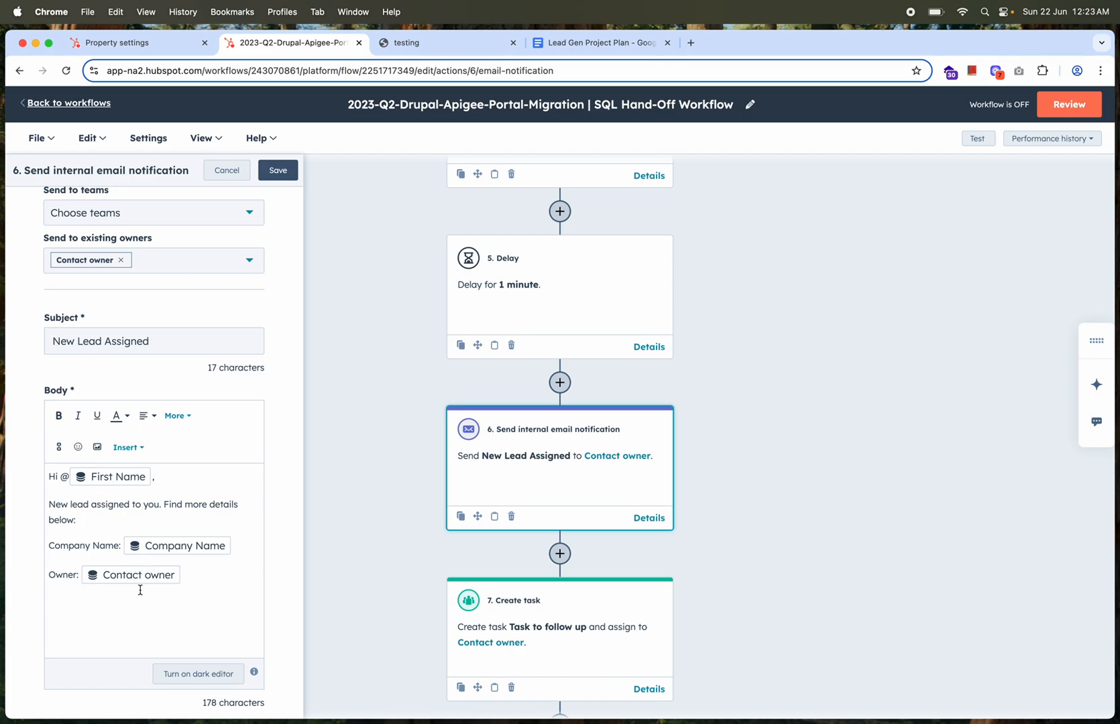
pyautogui.scroll(-1, 161, 572)
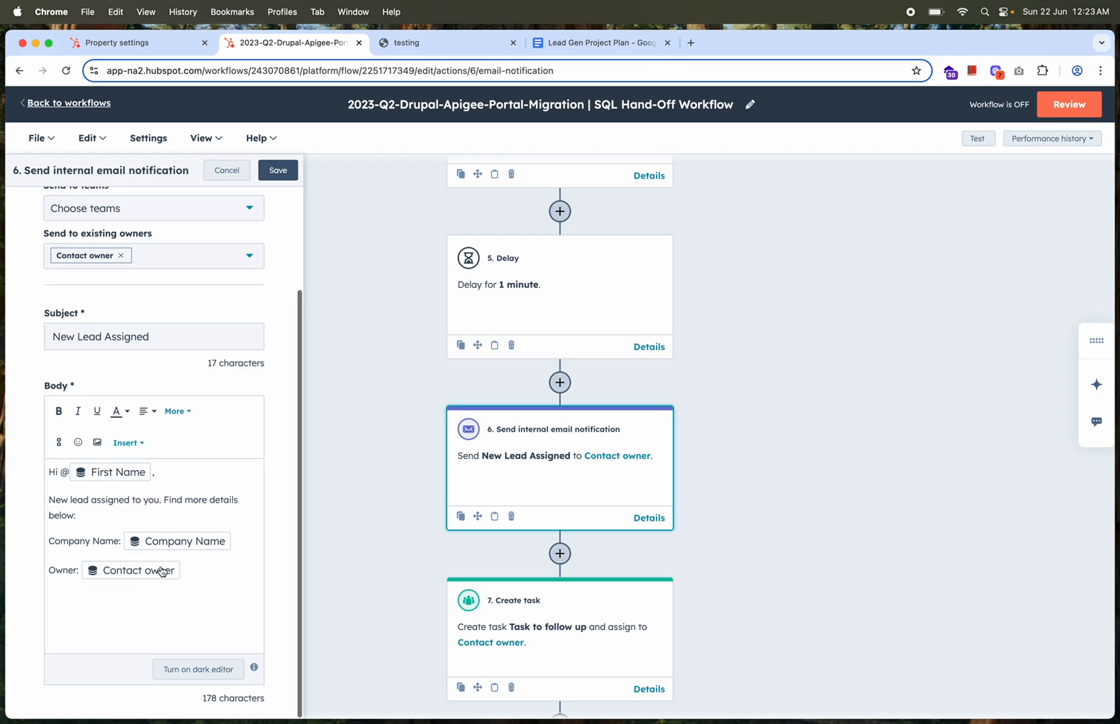
pyautogui.click(278, 169)
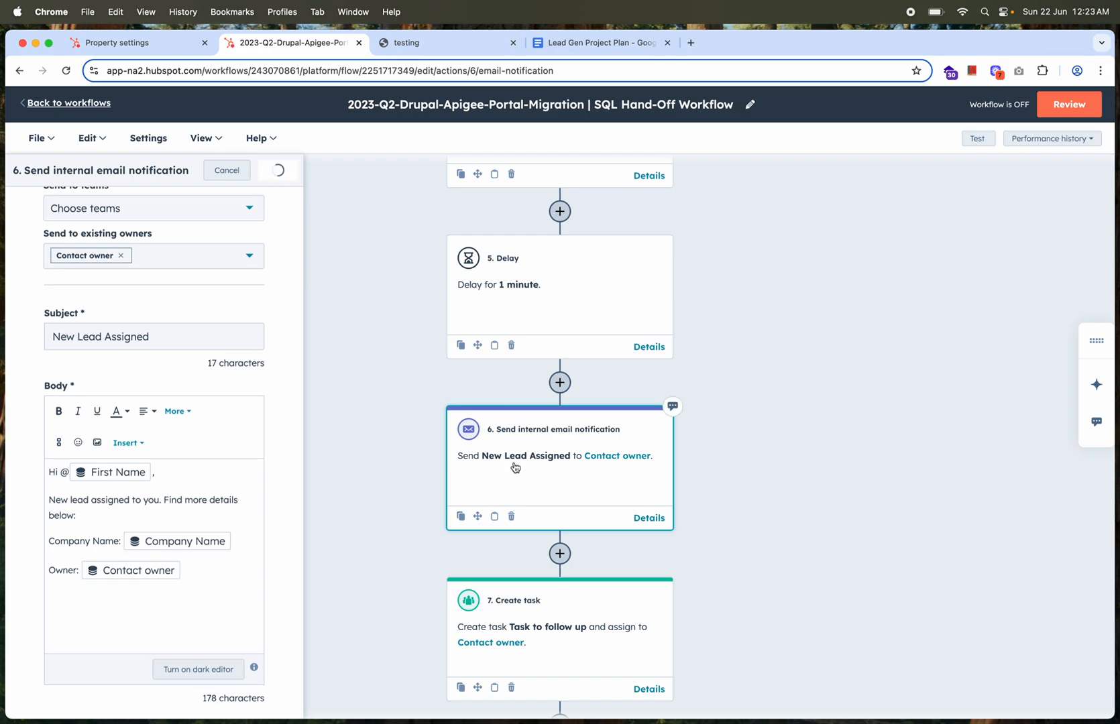
# Inspect the Create task action and the Edit record action that sets the Lifecycle Stage, leaving both unchanged
pyautogui.scroll(-5, 515, 467)
pyautogui.click(551, 287)
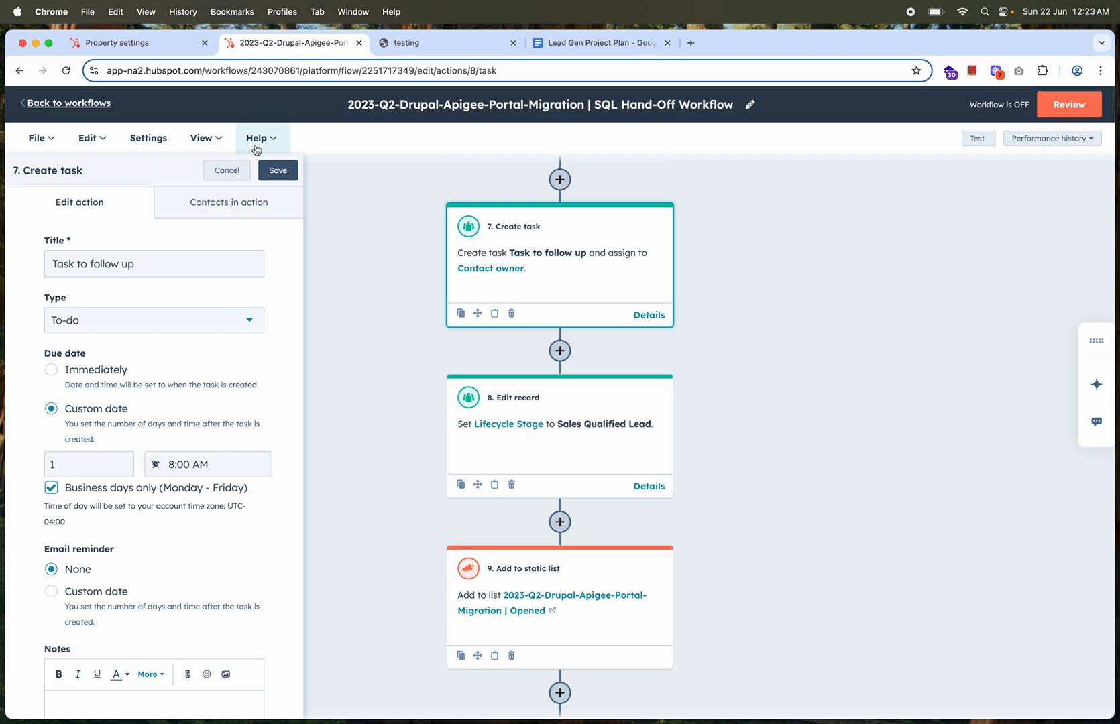
pyautogui.click(226, 170)
pyautogui.click(588, 404)
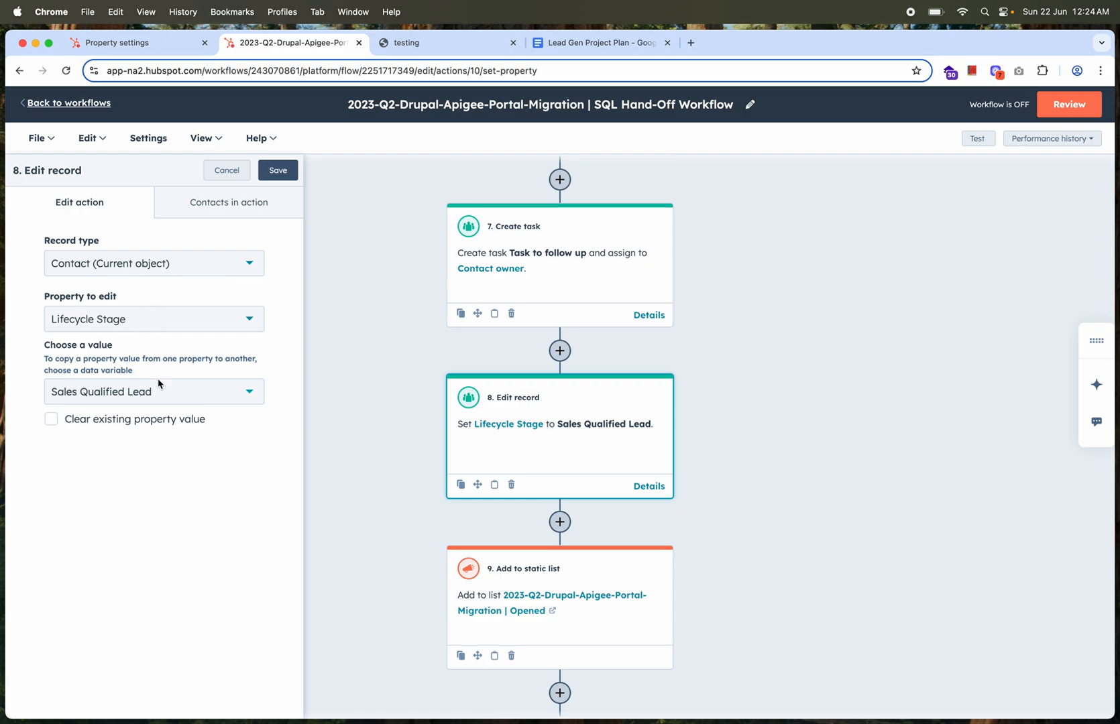
pyautogui.click(225, 175)
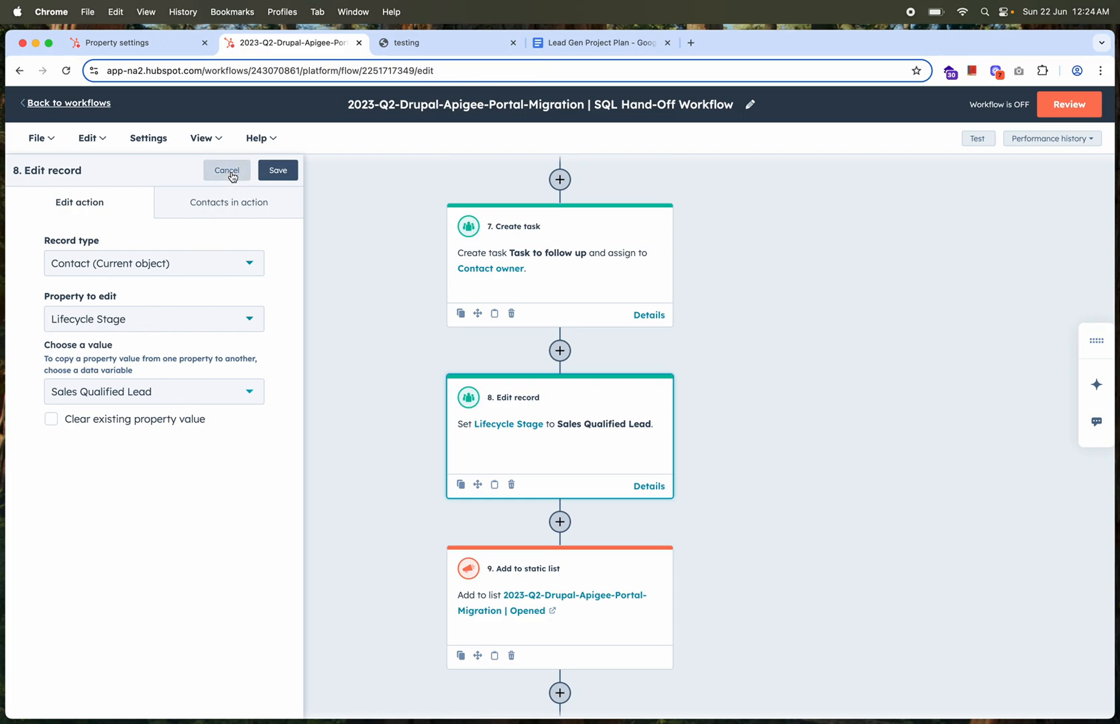
# Start adding an action after the Add to static list action and search the available actions for "slack"
pyautogui.scroll(-2, 453, 496)
pyautogui.scroll(-1, 452, 496)
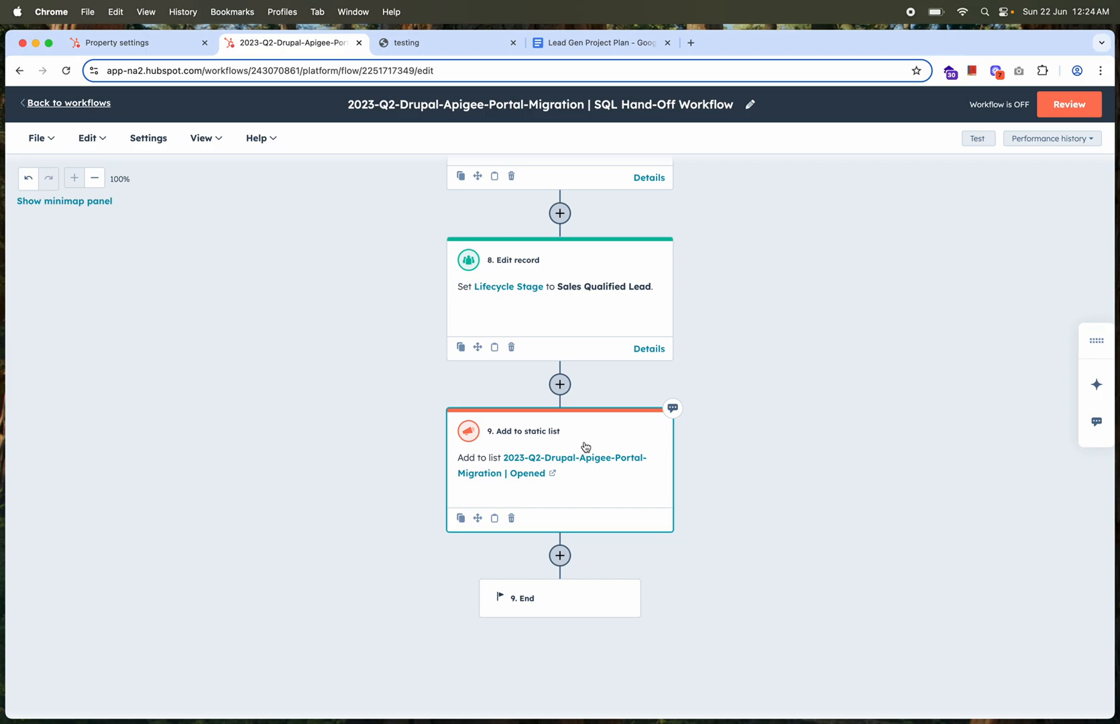
pyautogui.scroll(-1, 584, 447)
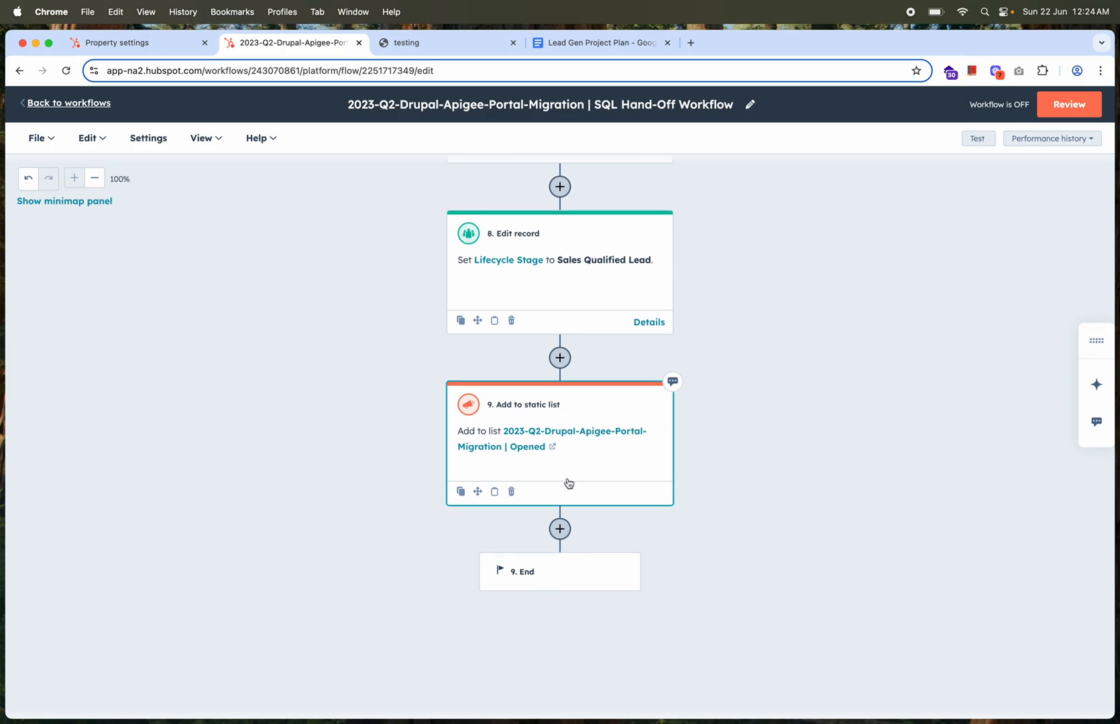
pyautogui.click(560, 529)
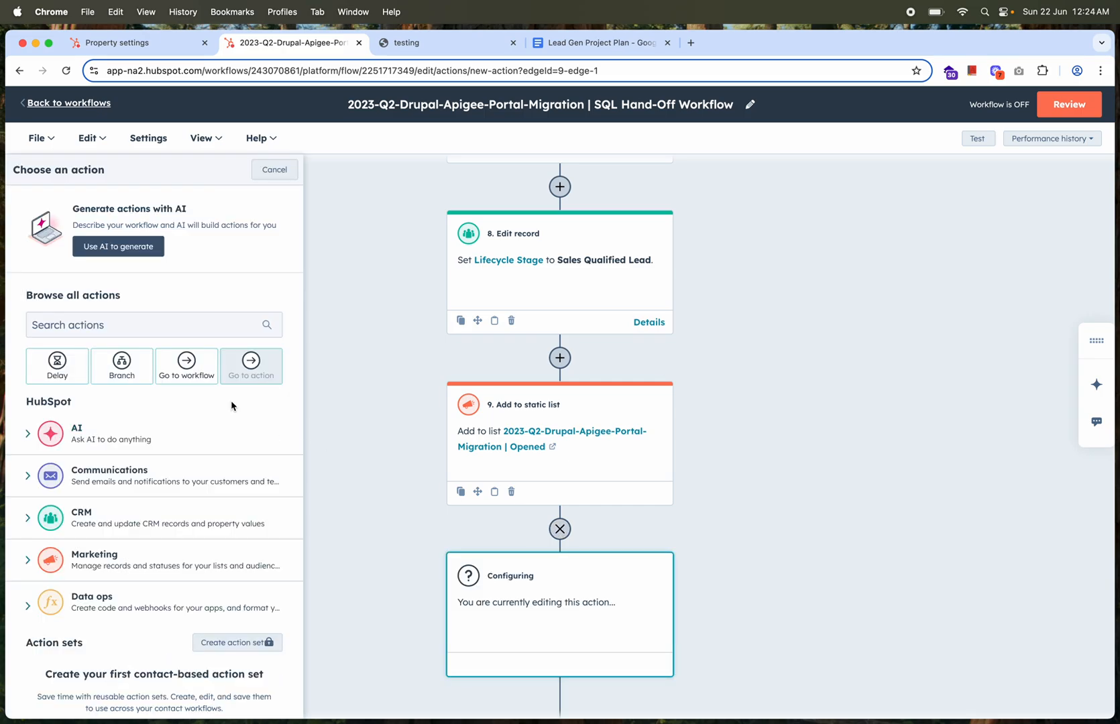
pyautogui.click(147, 327)
pyautogui.write('slack')
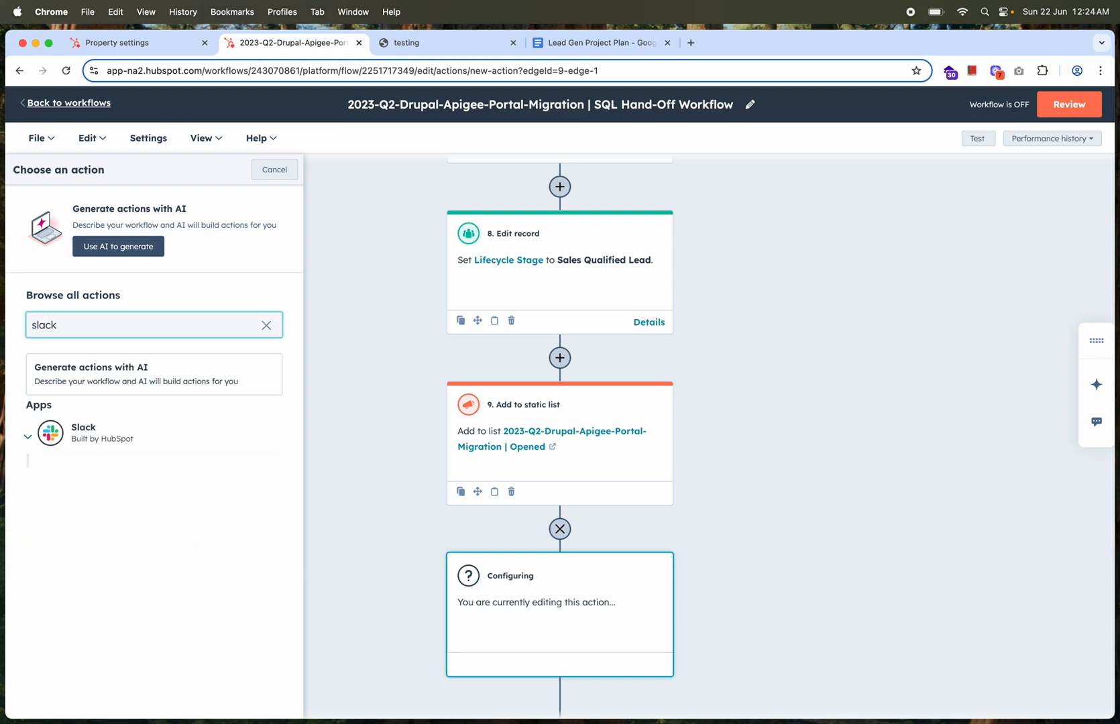
pyautogui.click(79, 439)
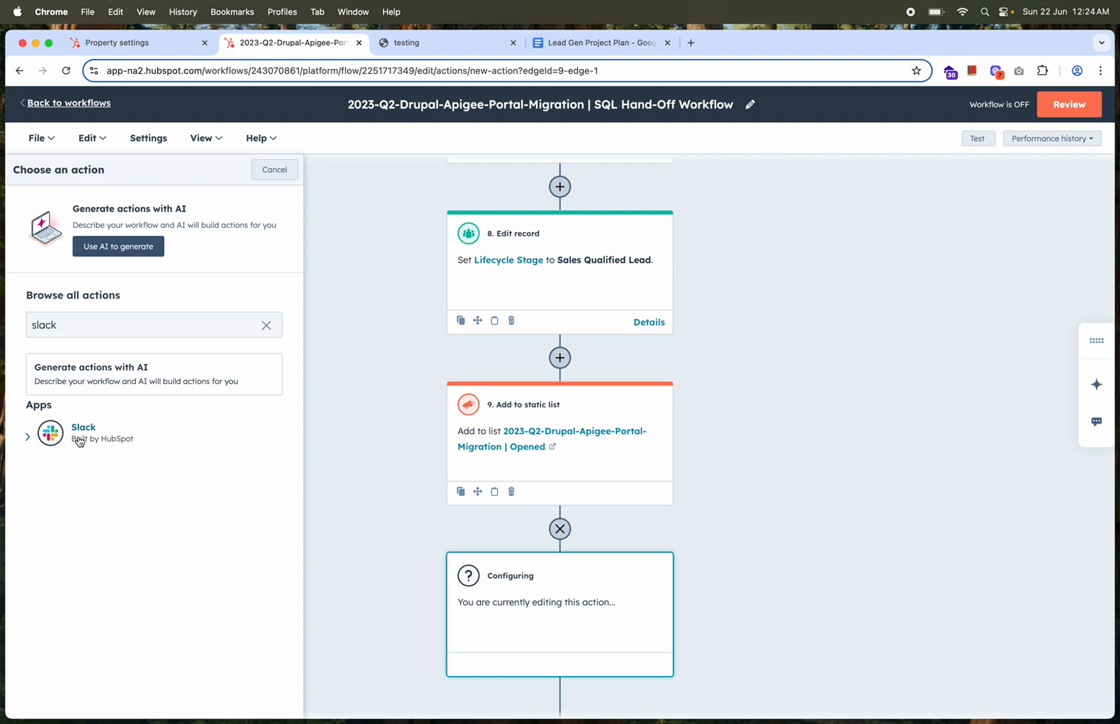
# Leave the SQL Hand-Off Workflow for the workflows list and look through the reports list under Reporting
pyautogui.scroll(15, 643, 423)
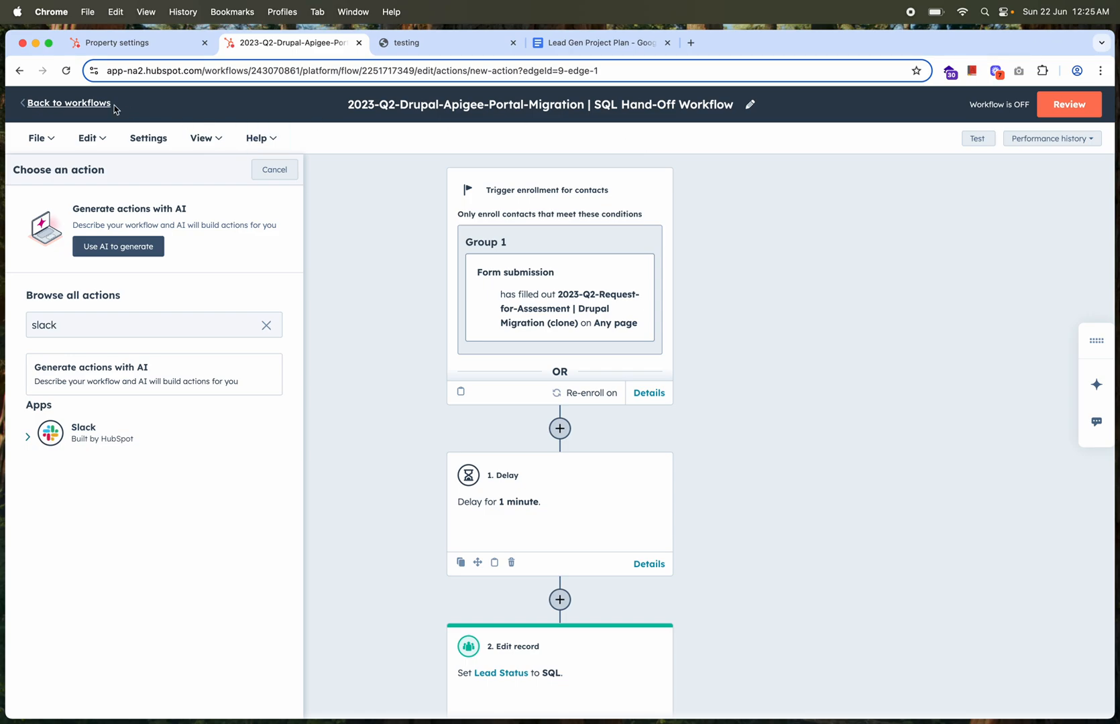
pyautogui.click(91, 105)
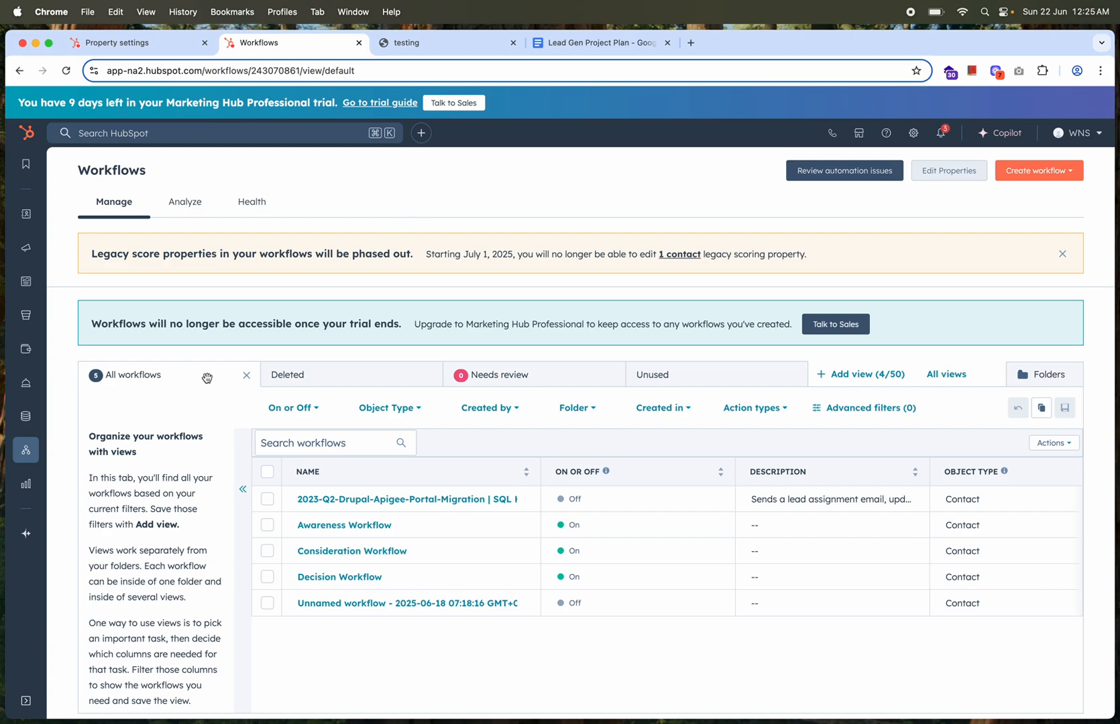
pyautogui.moveTo(26, 488)
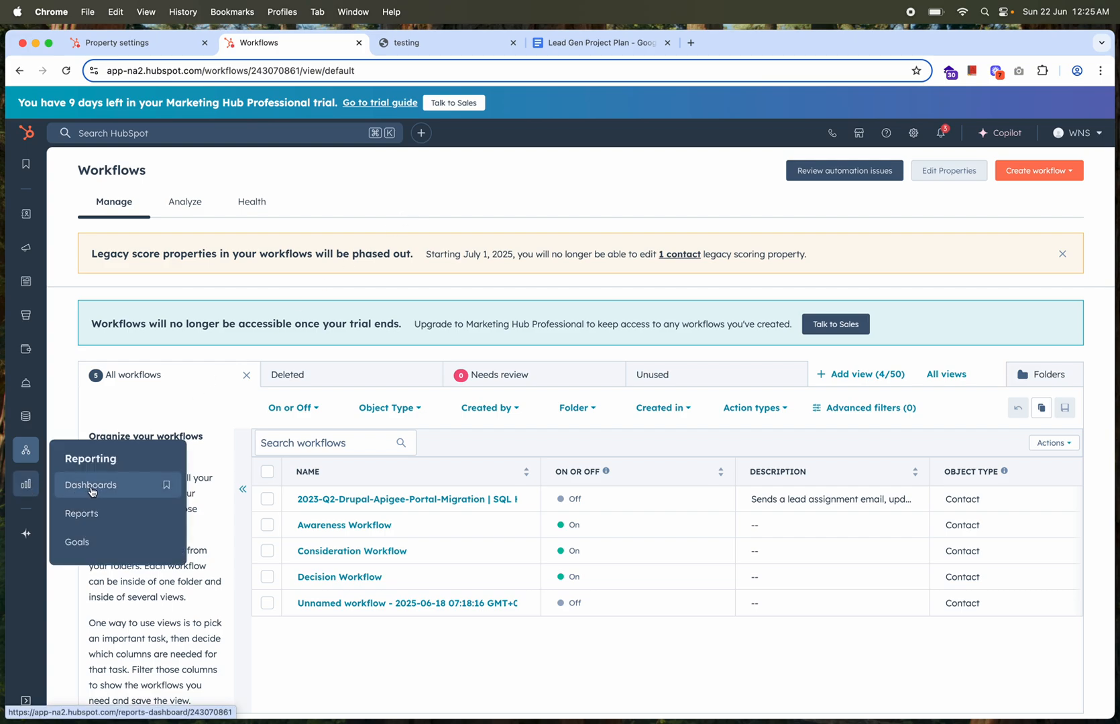
pyautogui.click(83, 515)
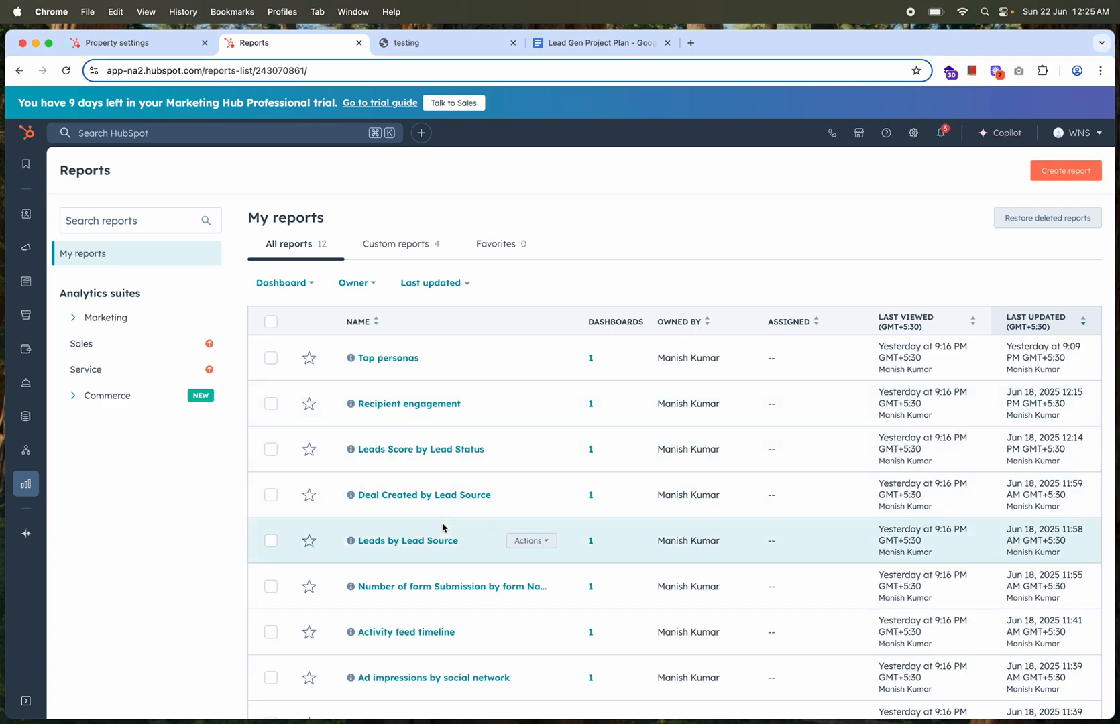
pyautogui.scroll(-5, 443, 527)
pyautogui.scroll(4, 443, 528)
pyautogui.scroll(1, 443, 528)
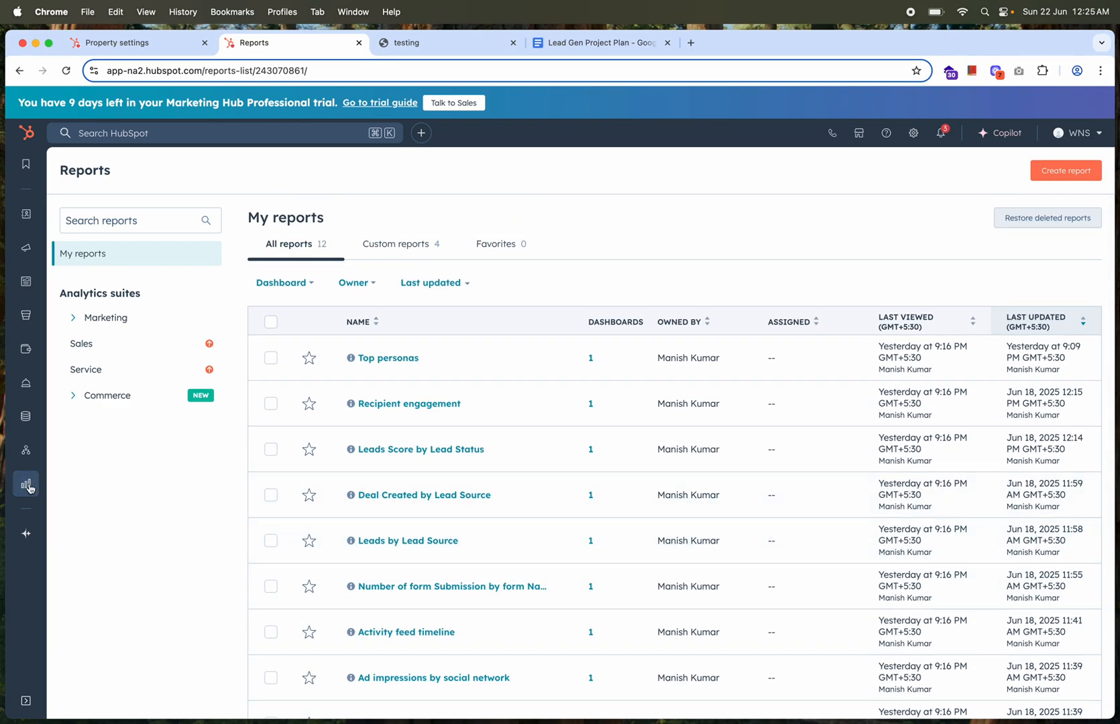
# Open the Campaign Performance dashboard, duplicate its browser tab and show the reports list in the duplicate
pyautogui.moveTo(27, 484)
pyautogui.click(111, 482)
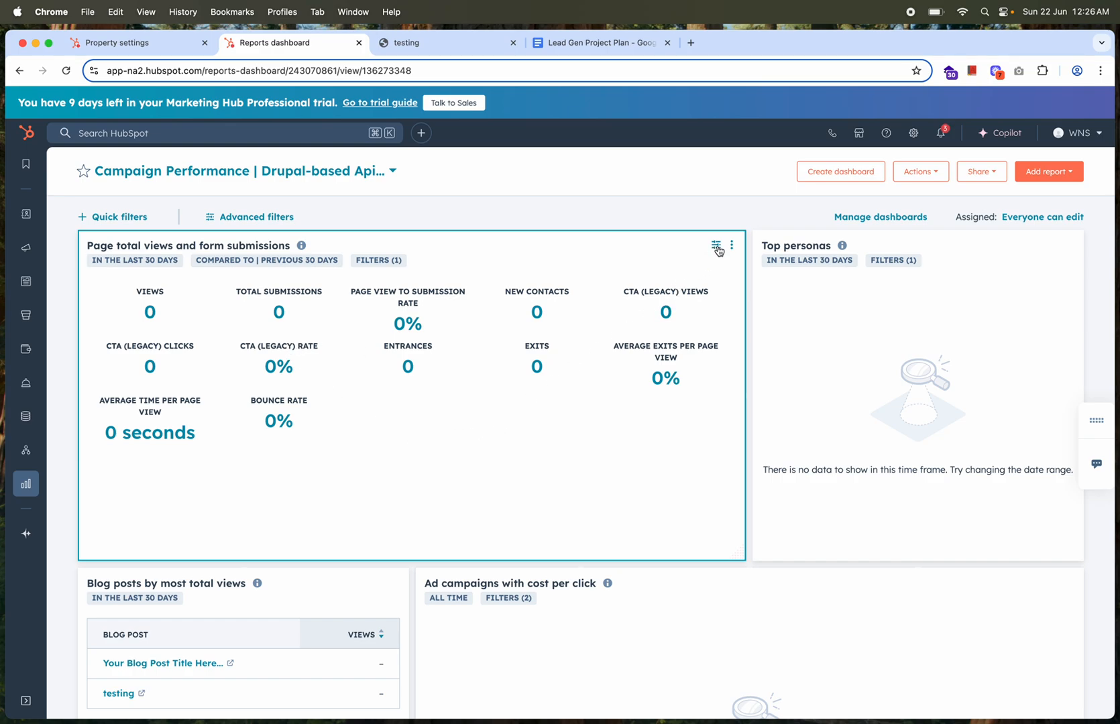
pyautogui.rightClick(268, 53)
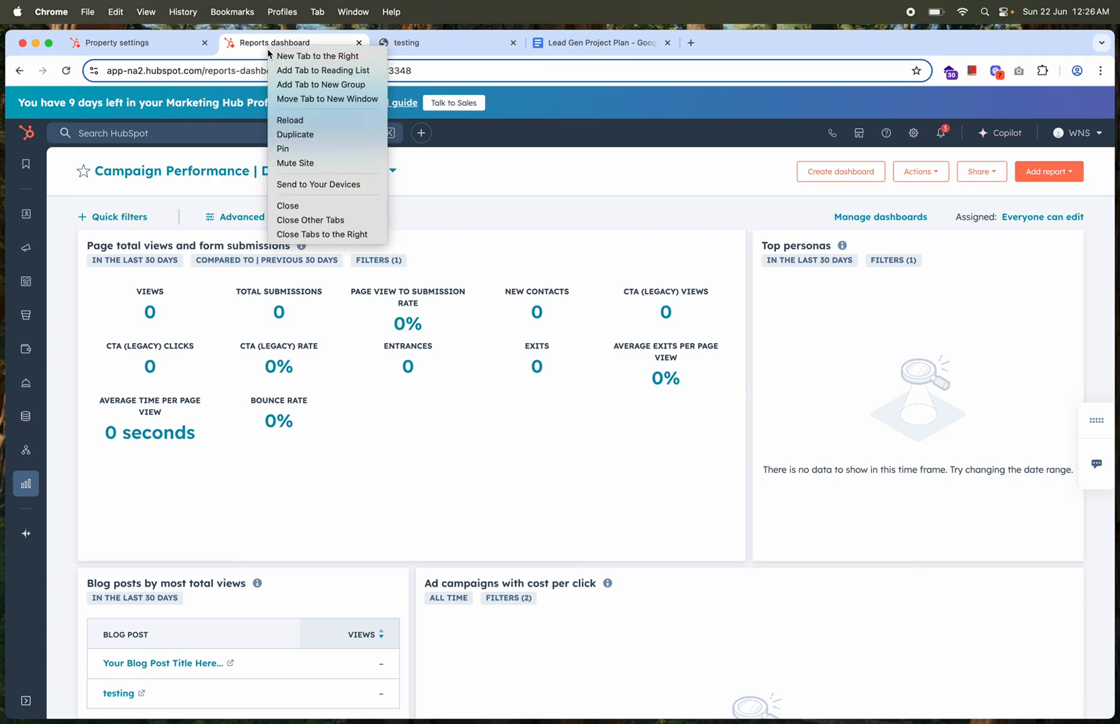
pyautogui.click(312, 138)
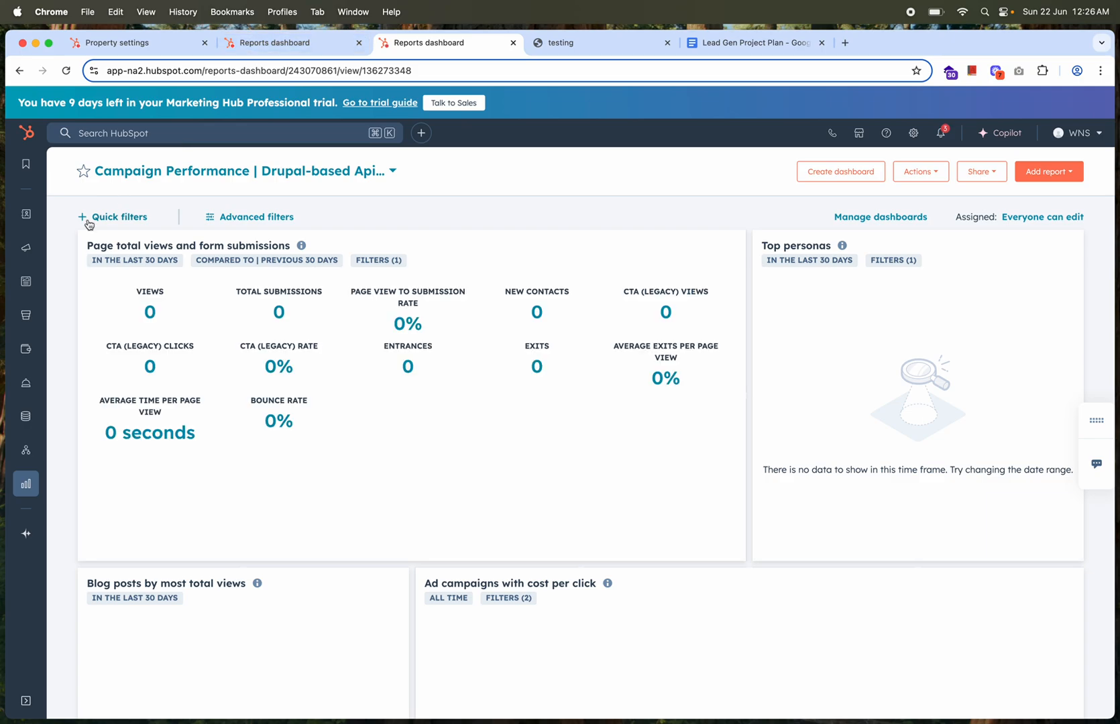
pyautogui.moveTo(25, 484)
pyautogui.click(75, 510)
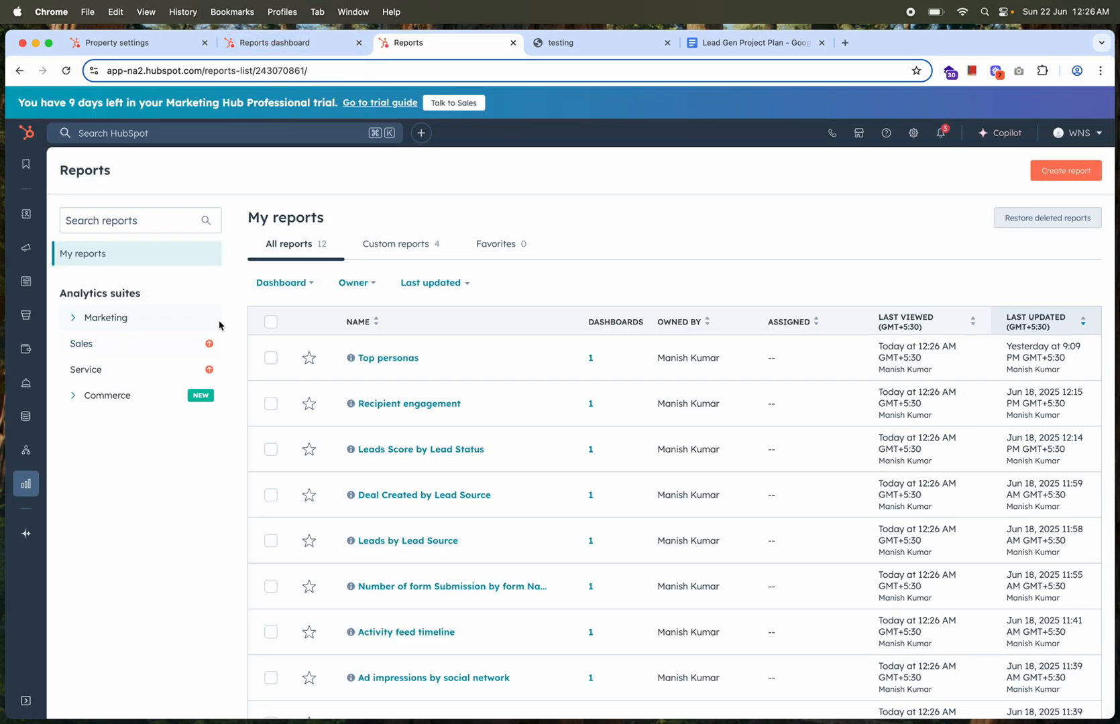
# On the dashboard, open the Page total views and form submissions report for viewing and copy its title
pyautogui.click(301, 49)
pyautogui.click(713, 245)
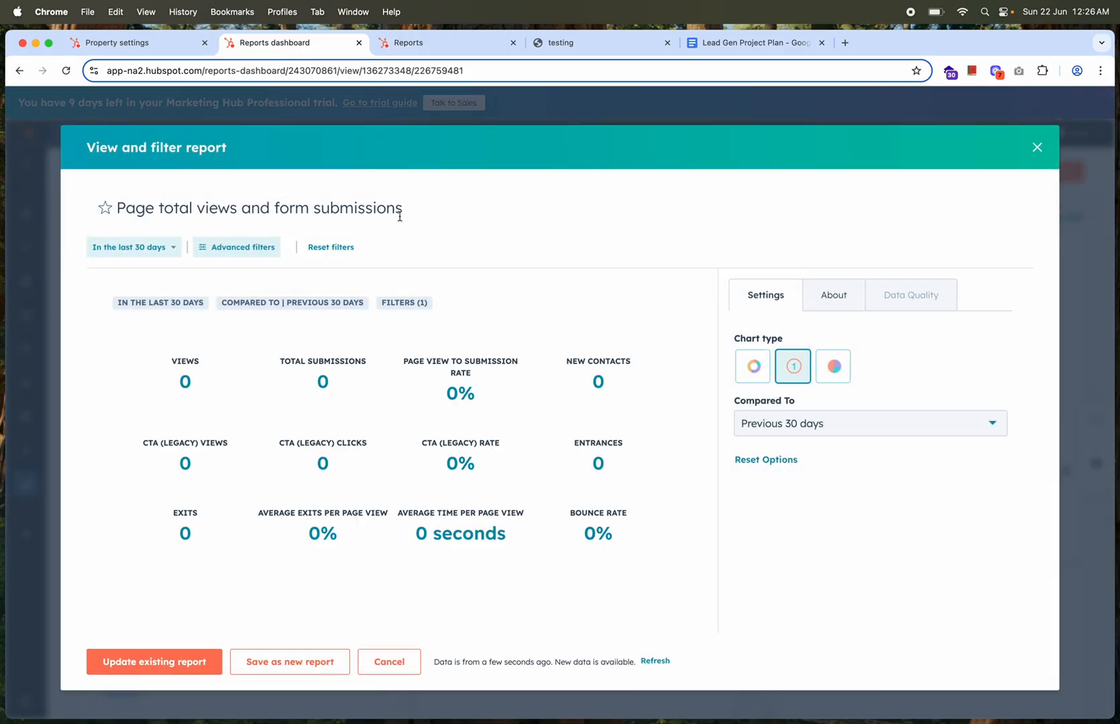
pyautogui.tripleClick(385, 212)
pyautogui.press('super+c')
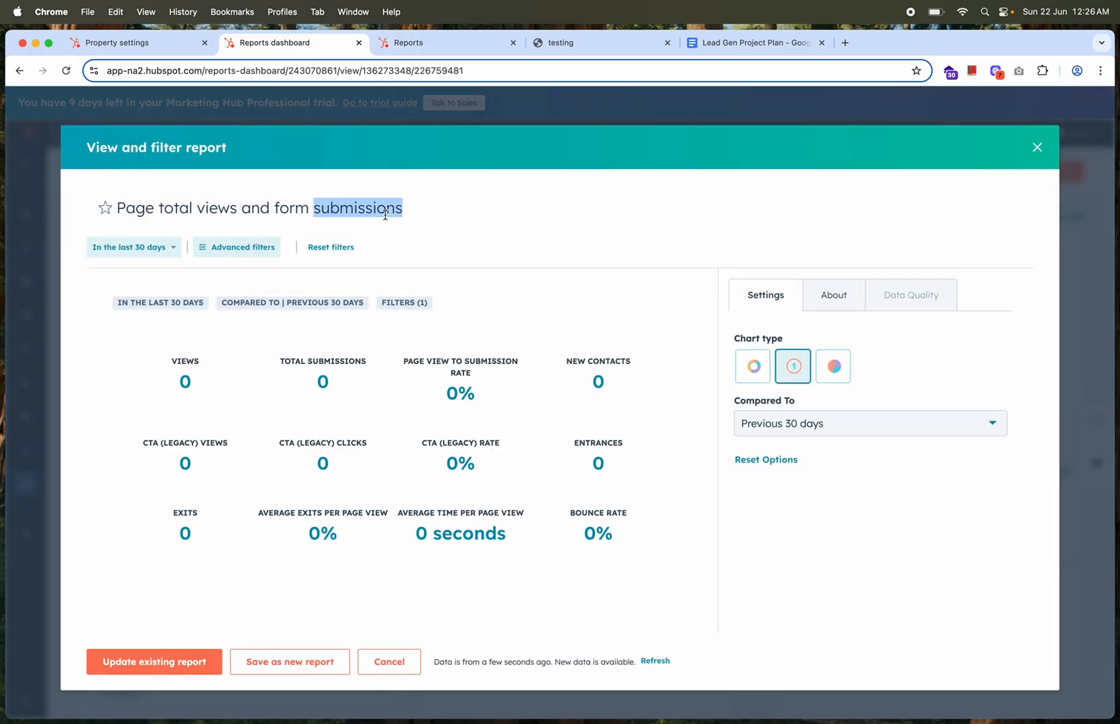
# Search the reports list for "Page total views and form submissions" and open the matching report
pyautogui.click(425, 43)
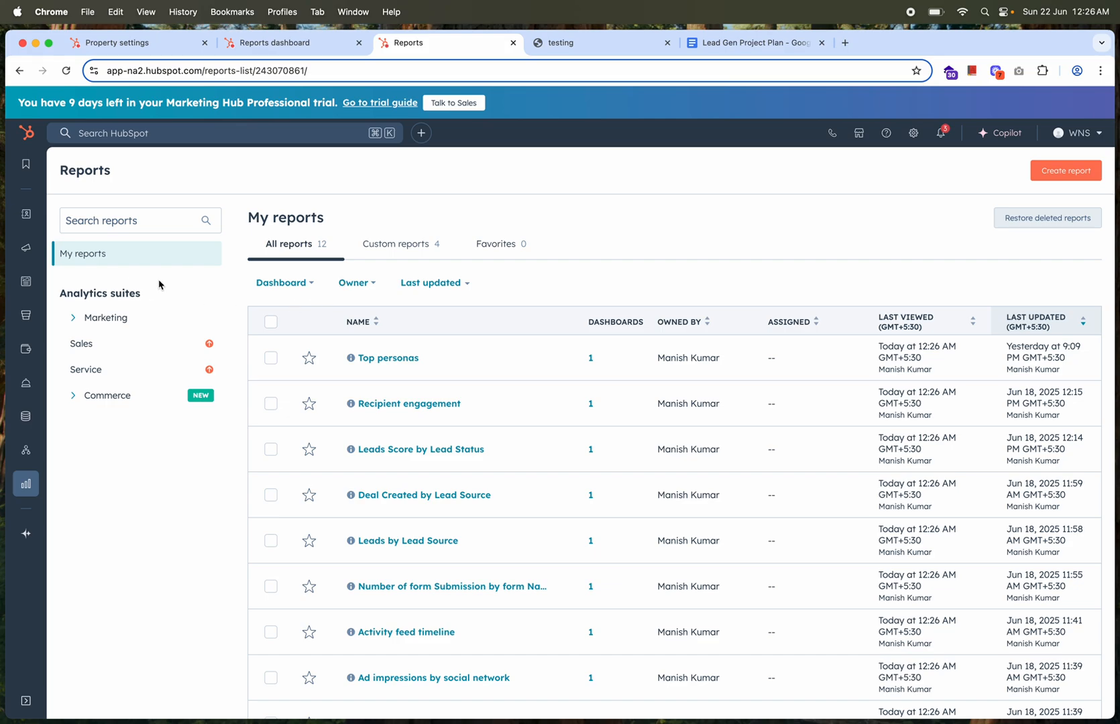
pyautogui.click(138, 222)
pyautogui.press('super+v')
pyautogui.press('Return')
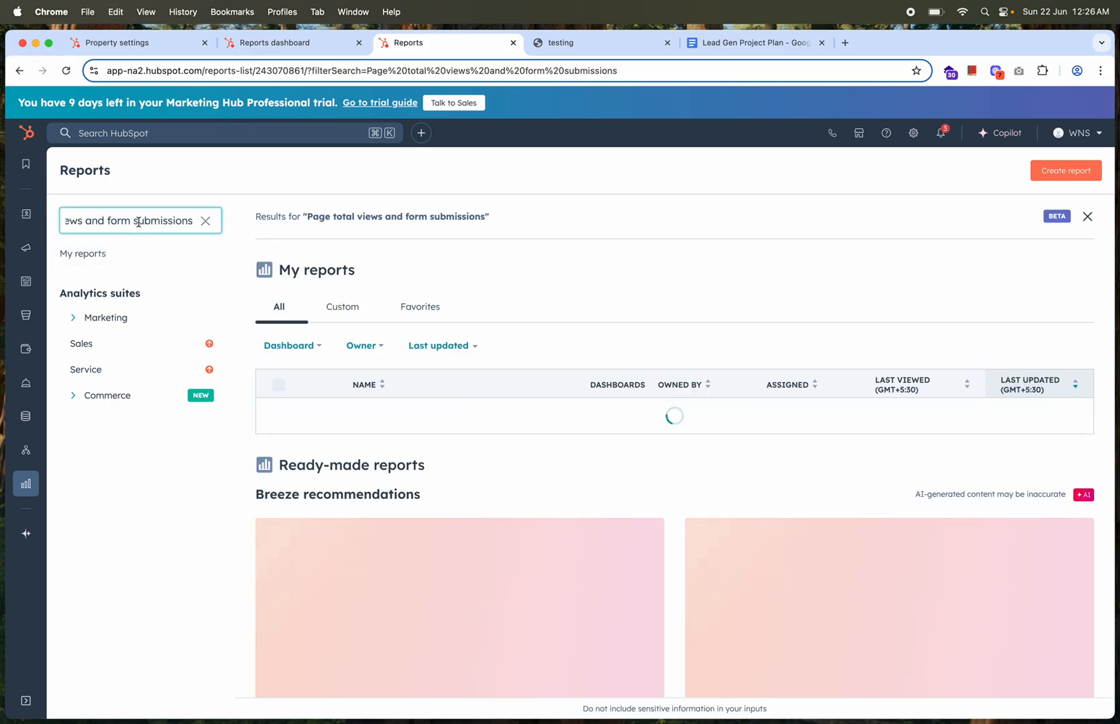
pyautogui.click(538, 429)
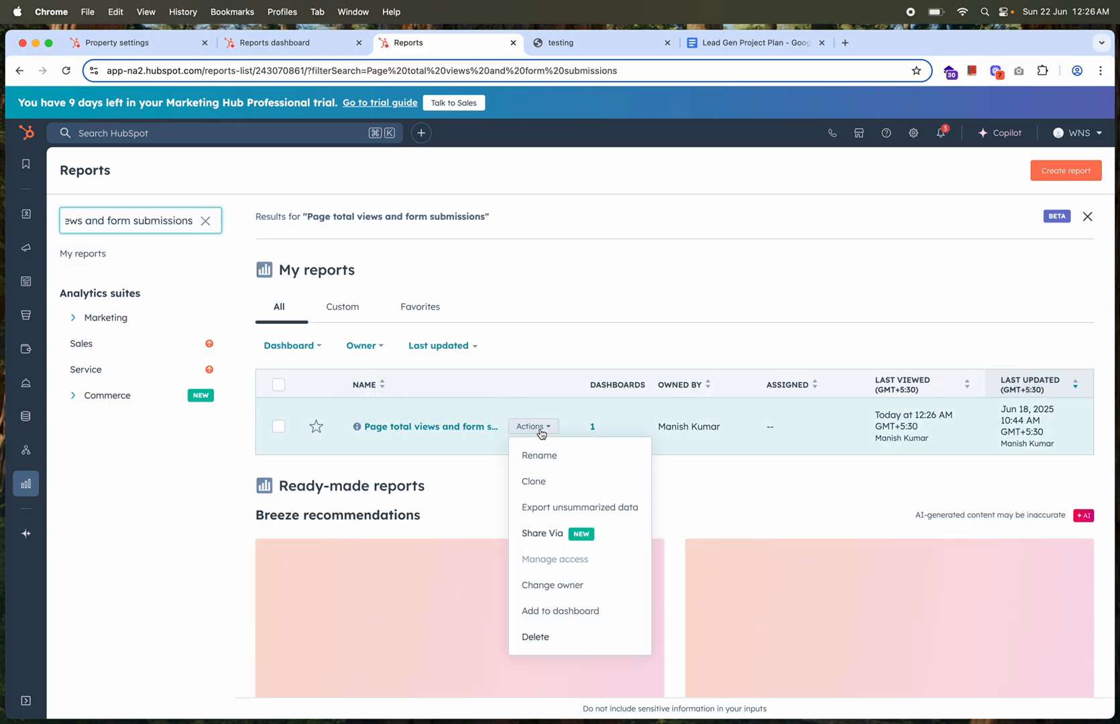
pyautogui.click(454, 429)
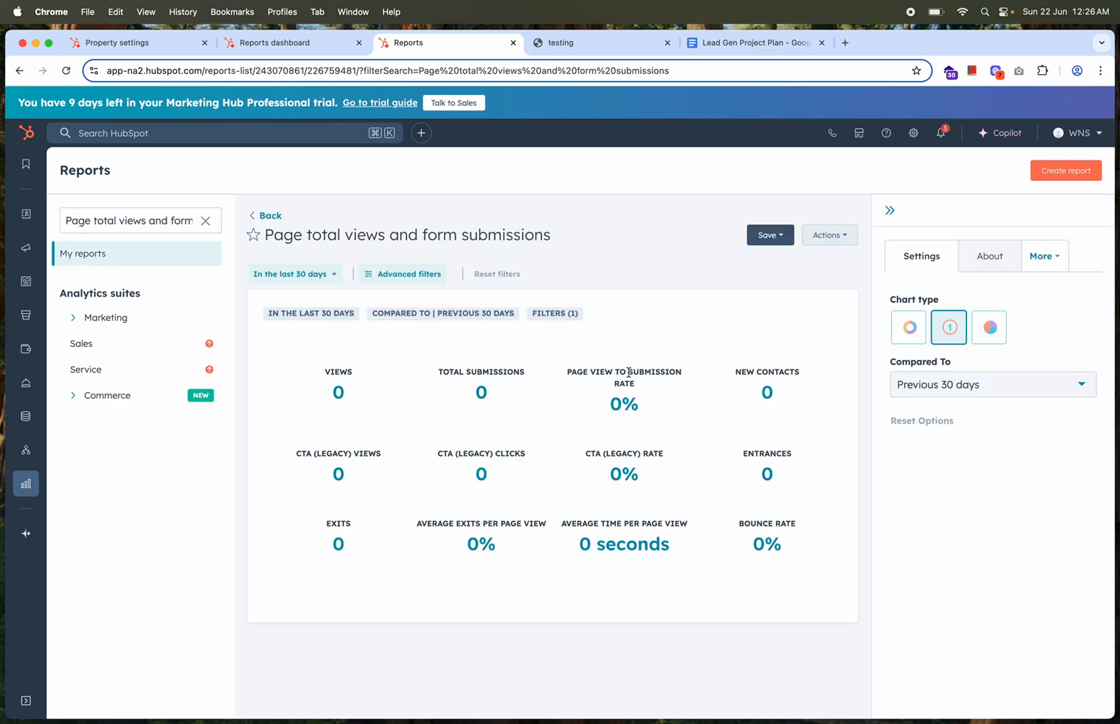
# Check the report's advanced filters without editing them, then preview the Donut chart type and switch back to KPI
pyautogui.click(418, 274)
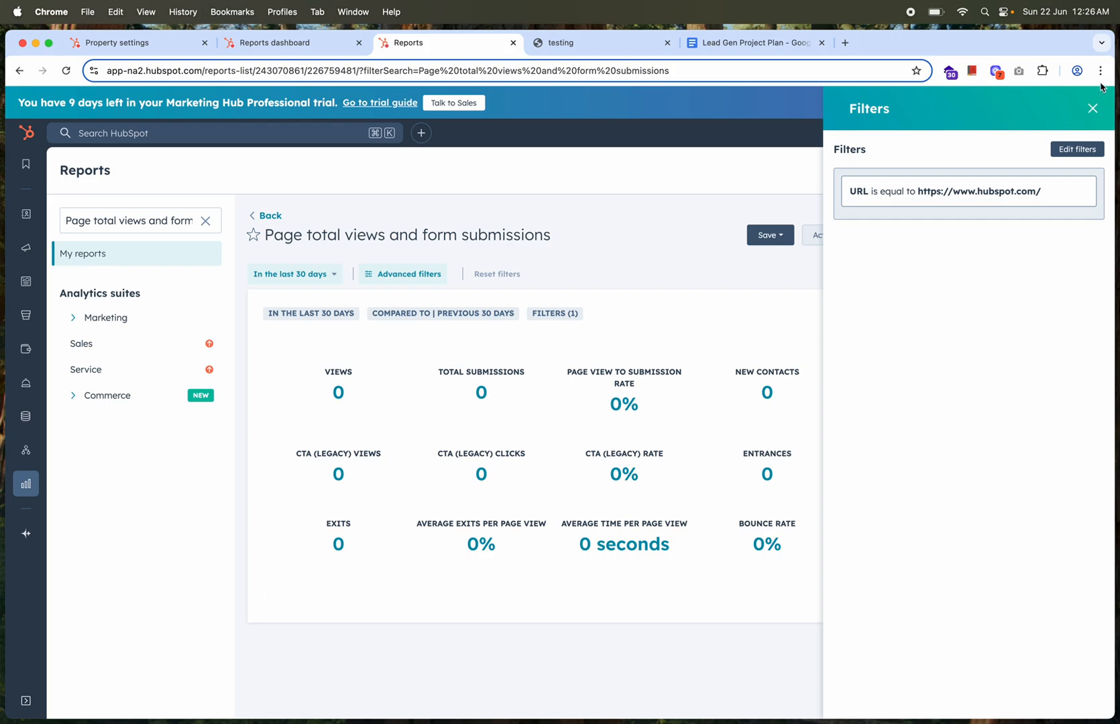
pyautogui.click(1092, 108)
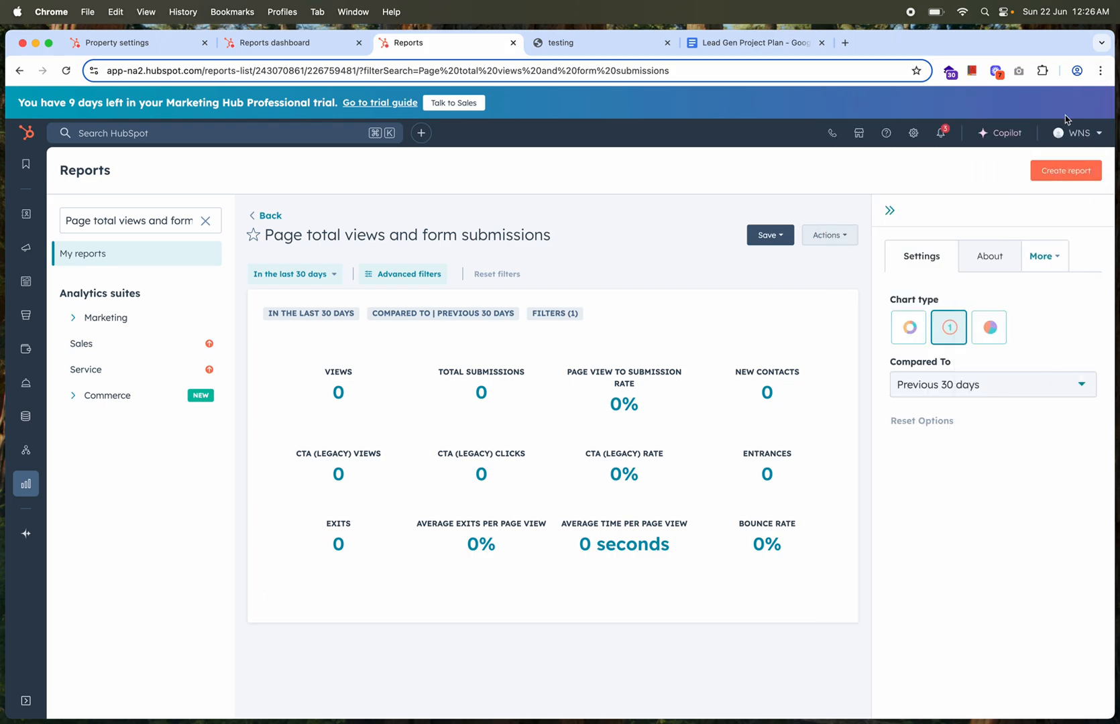
pyautogui.click(916, 327)
pyautogui.click(947, 329)
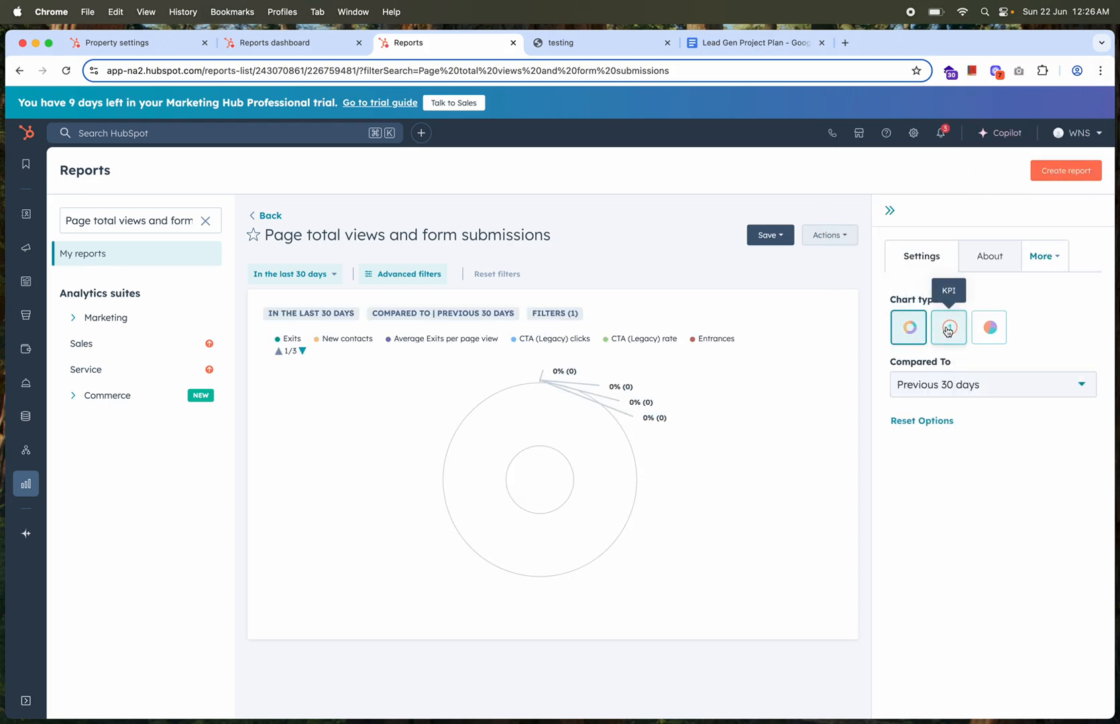
# Preview the pie and donut chart types, then check the existing-dashboard option for saving as a new report and close without saving
pyautogui.click(988, 328)
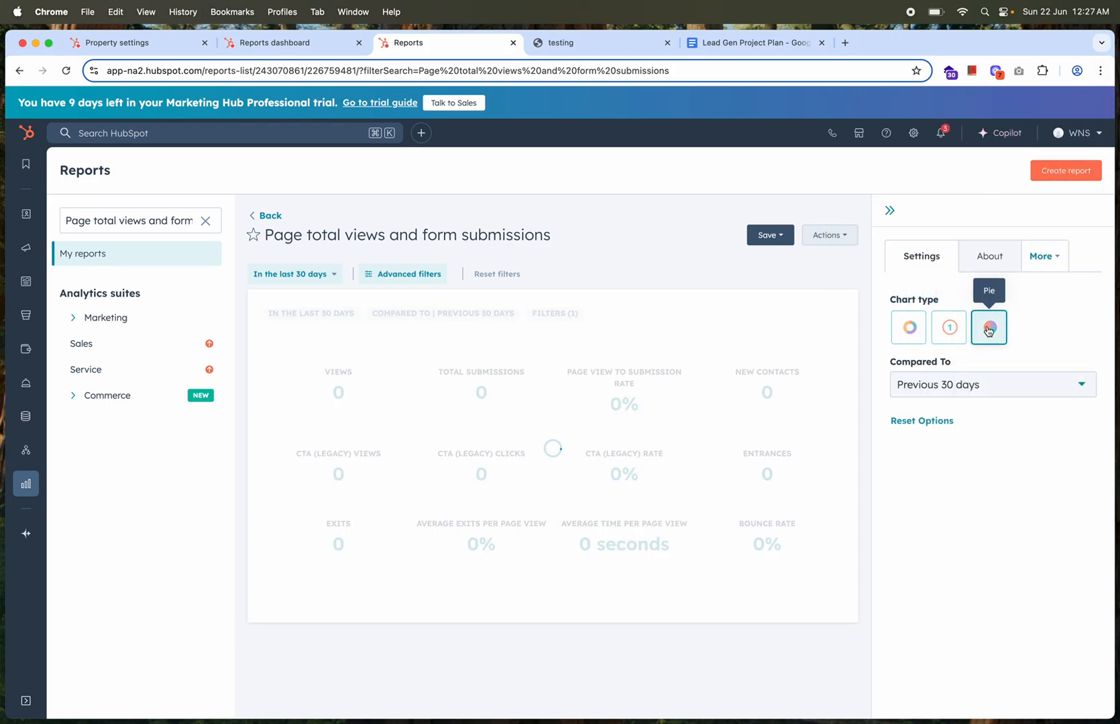
pyautogui.click(908, 327)
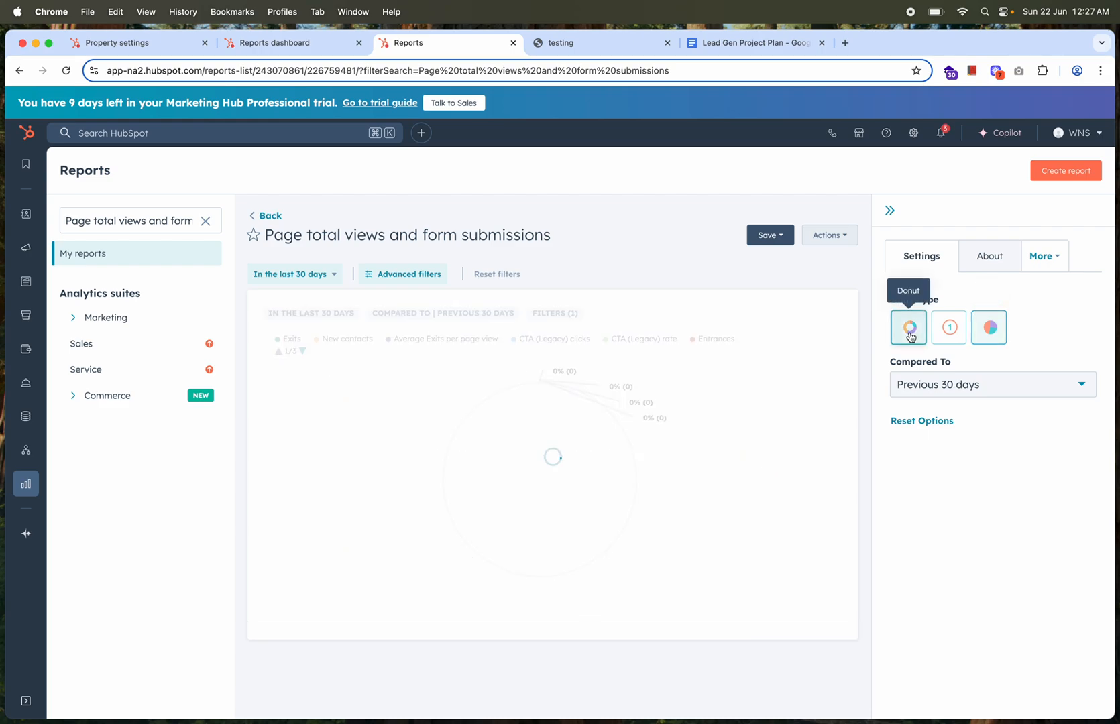
pyautogui.click(769, 235)
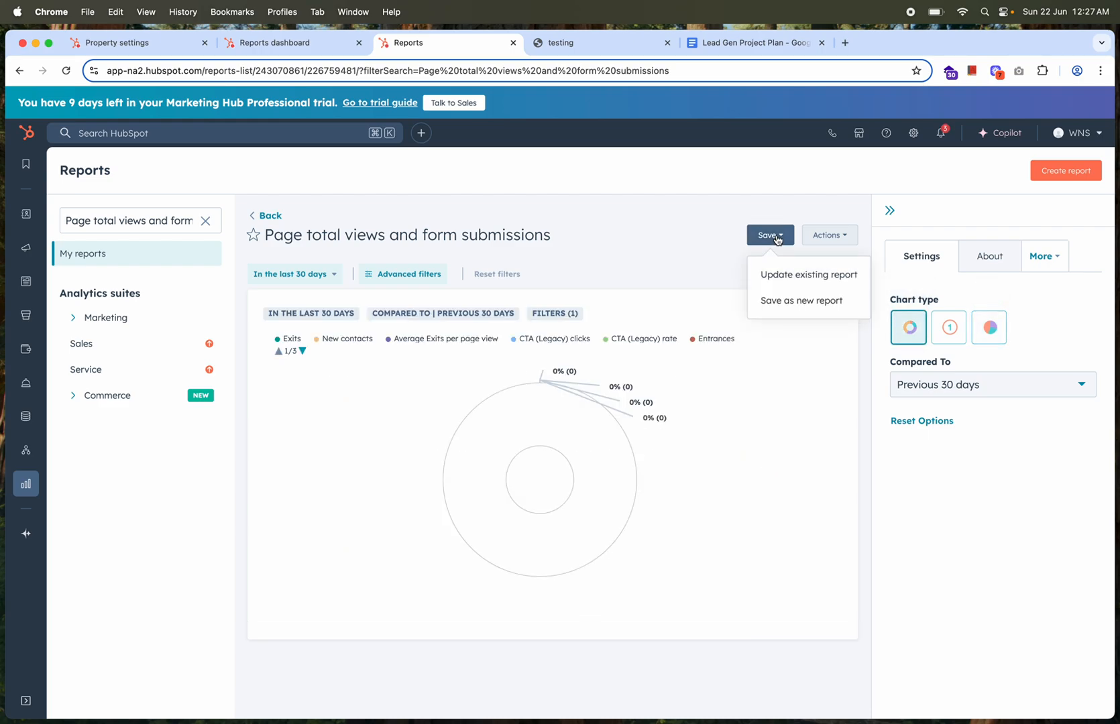
pyautogui.click(798, 303)
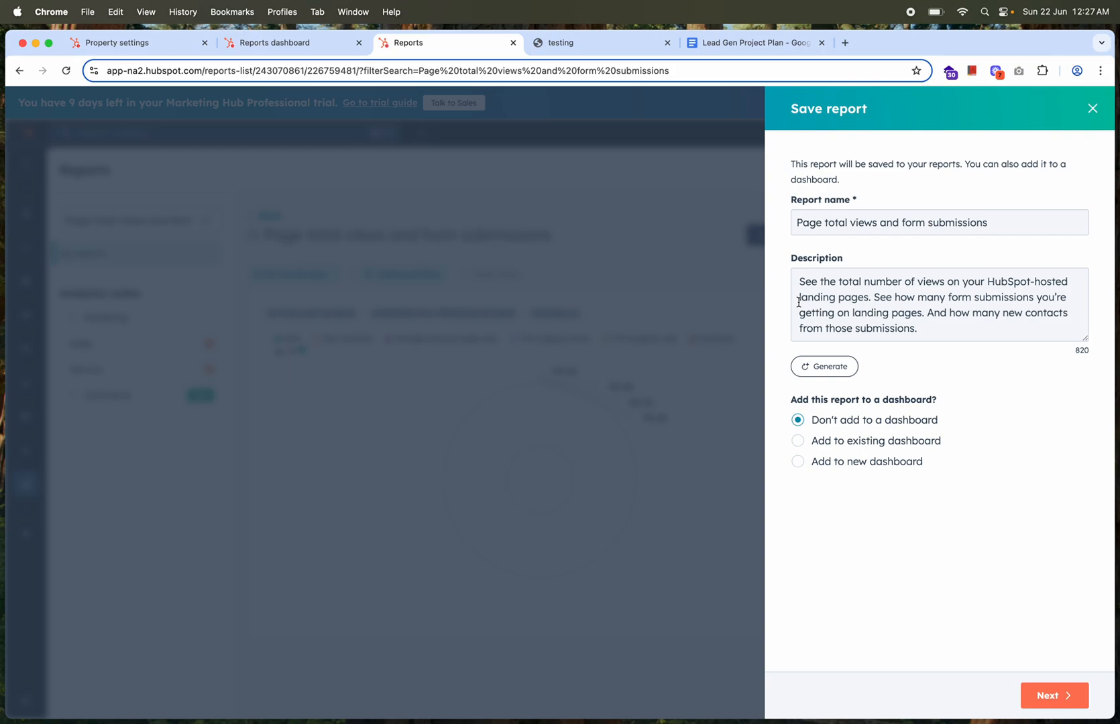
pyautogui.click(797, 440)
pyautogui.click(852, 471)
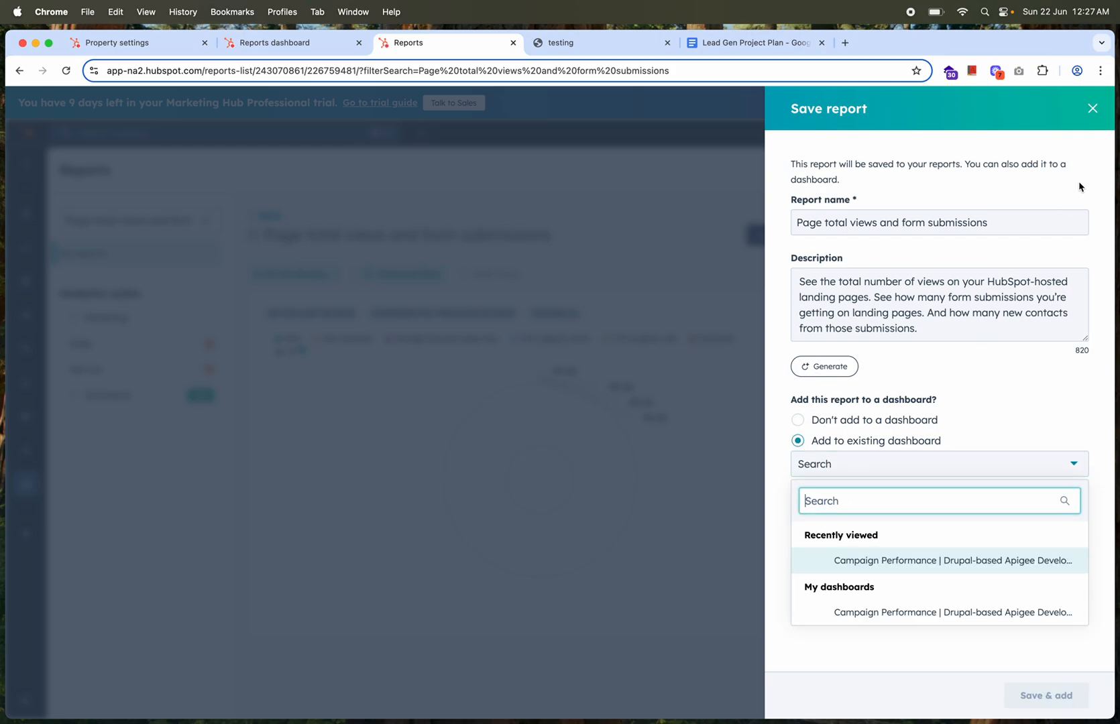
pyautogui.click(1092, 108)
# Back on the Campaign Performance dashboard, close the open report view, then open the Top personas report for viewing and close it
pyautogui.click(266, 52)
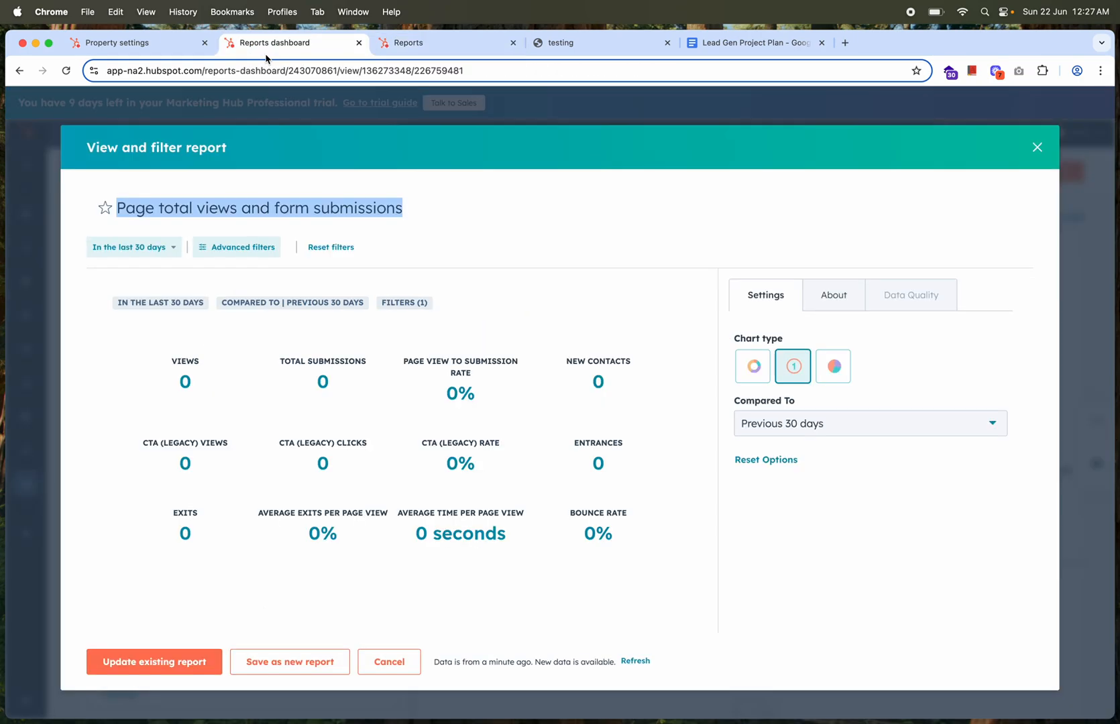
pyautogui.click(1037, 148)
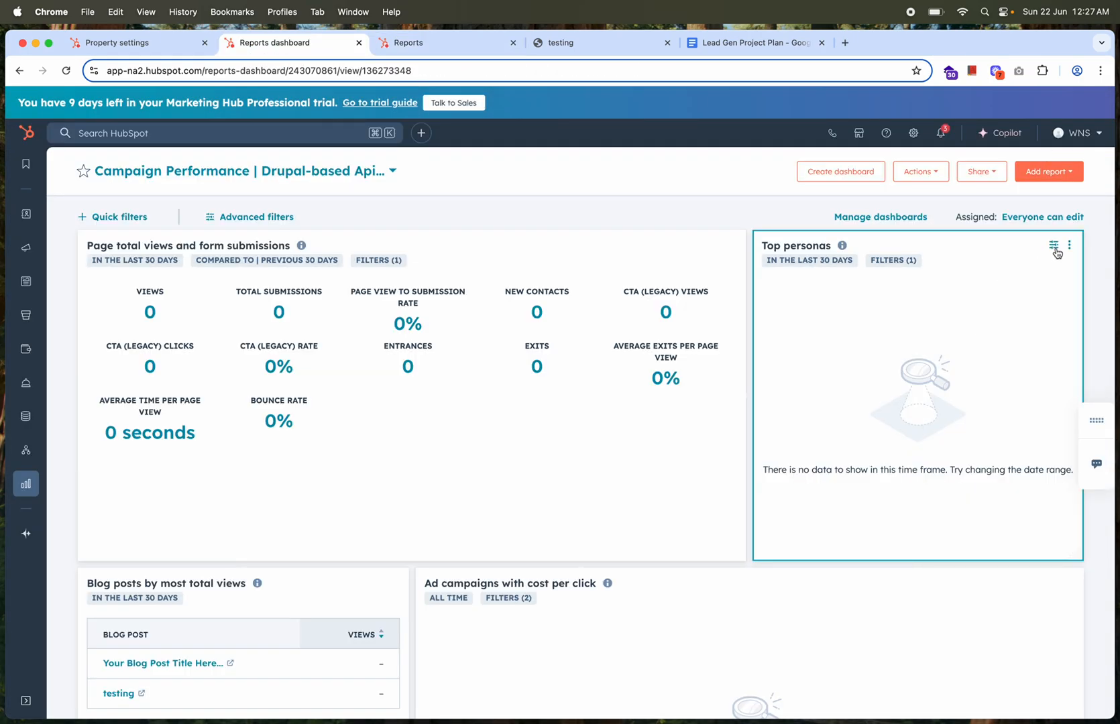
pyautogui.click(1054, 247)
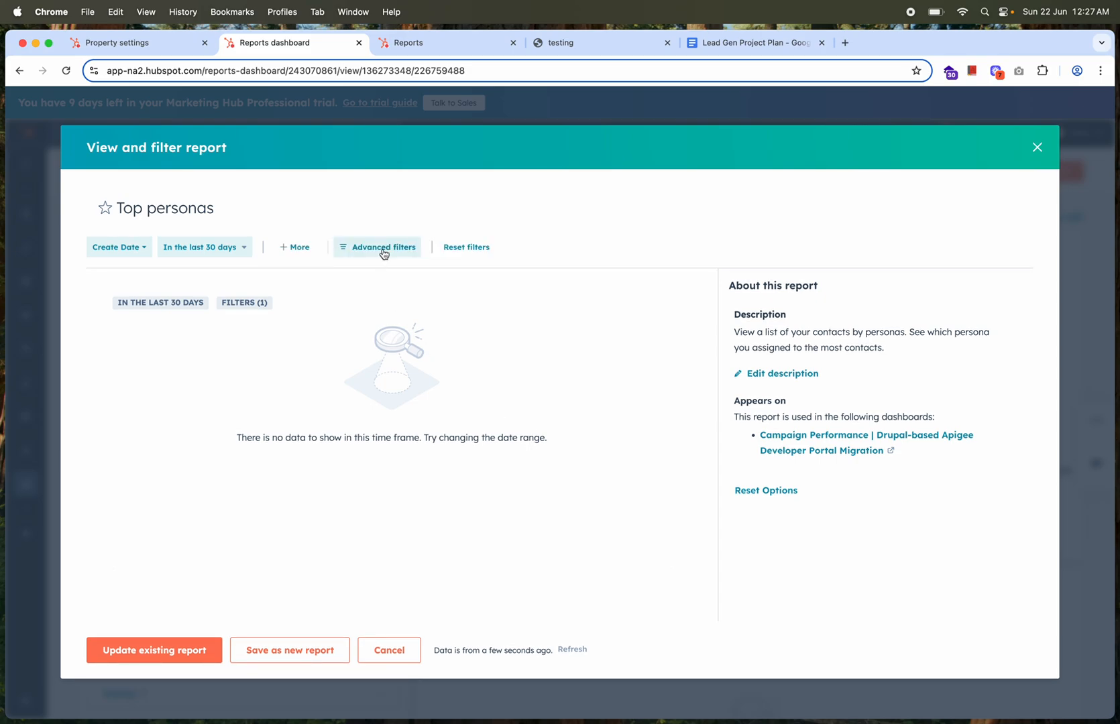
pyautogui.click(1037, 146)
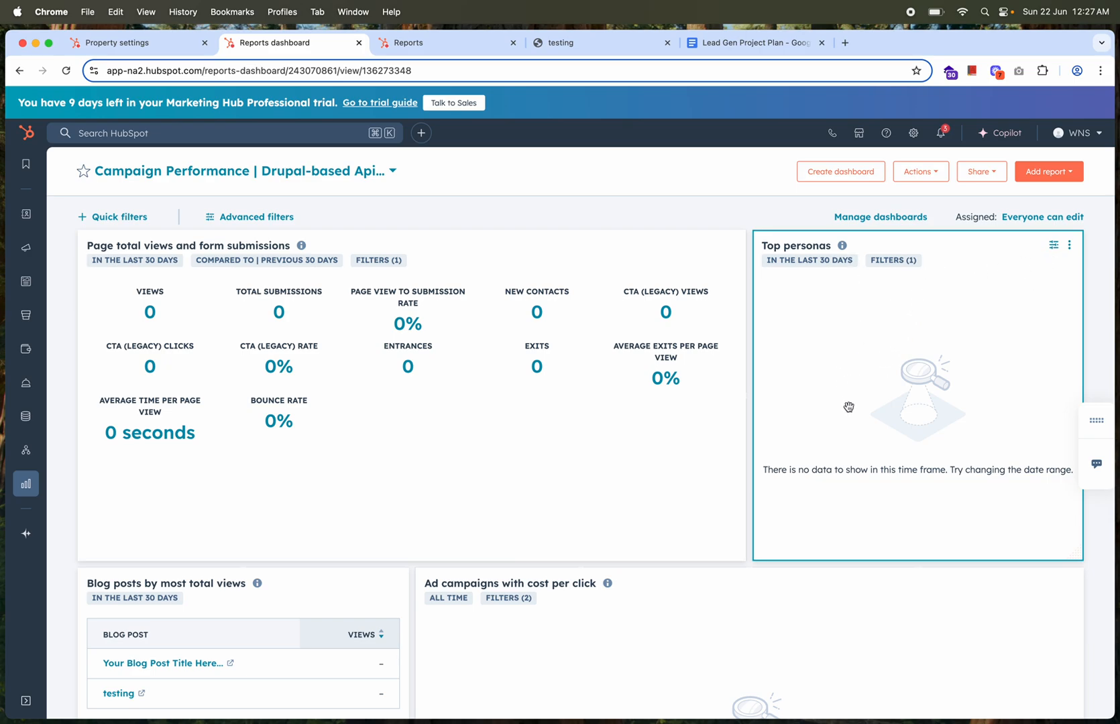
# Look over the dashboard's Blog posts by most total views, Ad campaigns with cost per click and Recipient engagement reports
pyautogui.scroll(-1, 427, 497)
pyautogui.scroll(-5, 427, 497)
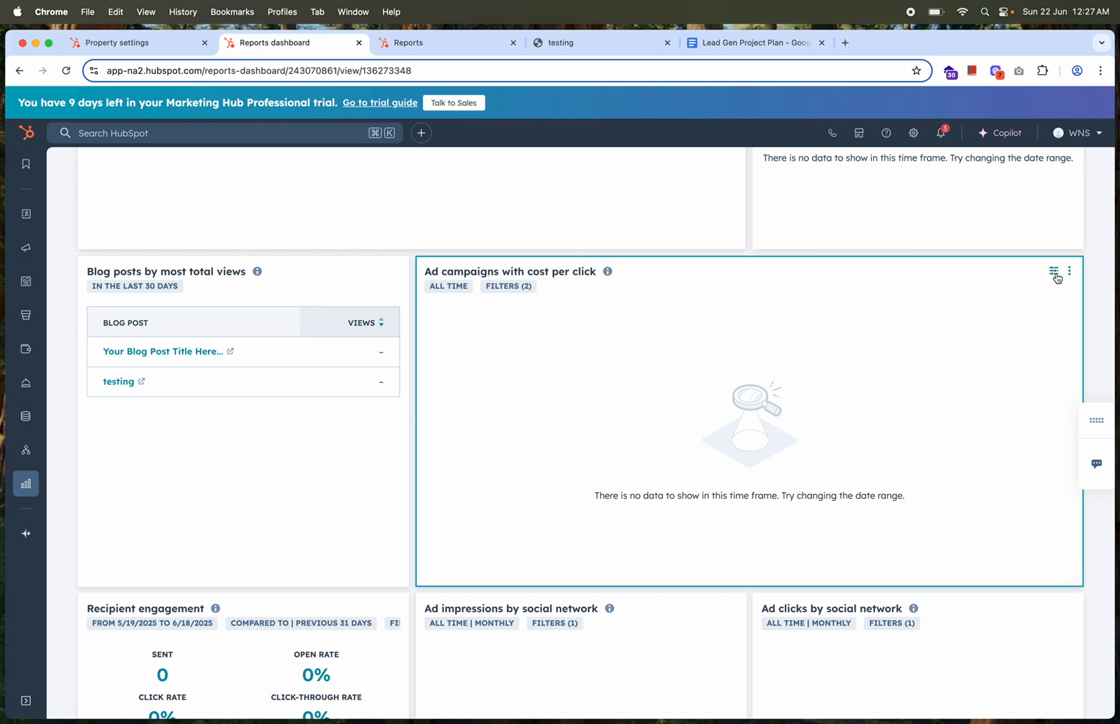
pyautogui.scroll(-1, 739, 395)
pyautogui.scroll(-5, 739, 396)
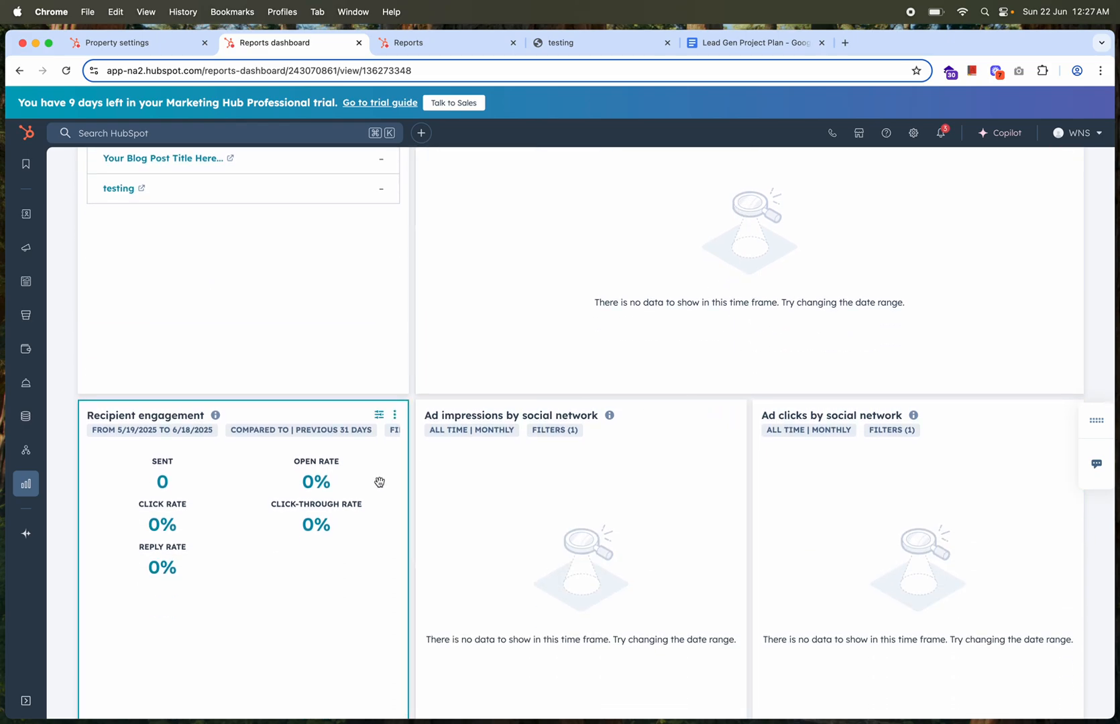
pyautogui.scroll(-2, 380, 482)
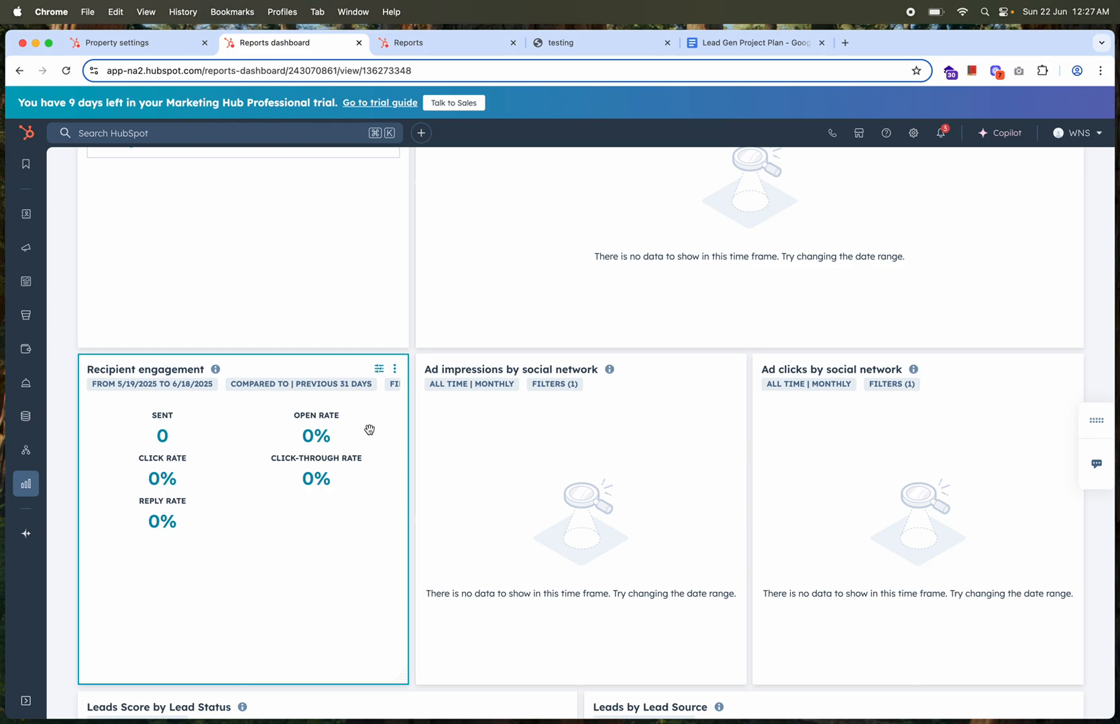
# In the second HubSpot browser tab, open the marketing email analytics and filter them by the 2023-Q2-Drupal-Apigee-Portal-Migration campaign
pyautogui.click(425, 42)
pyautogui.moveTo(28, 224)
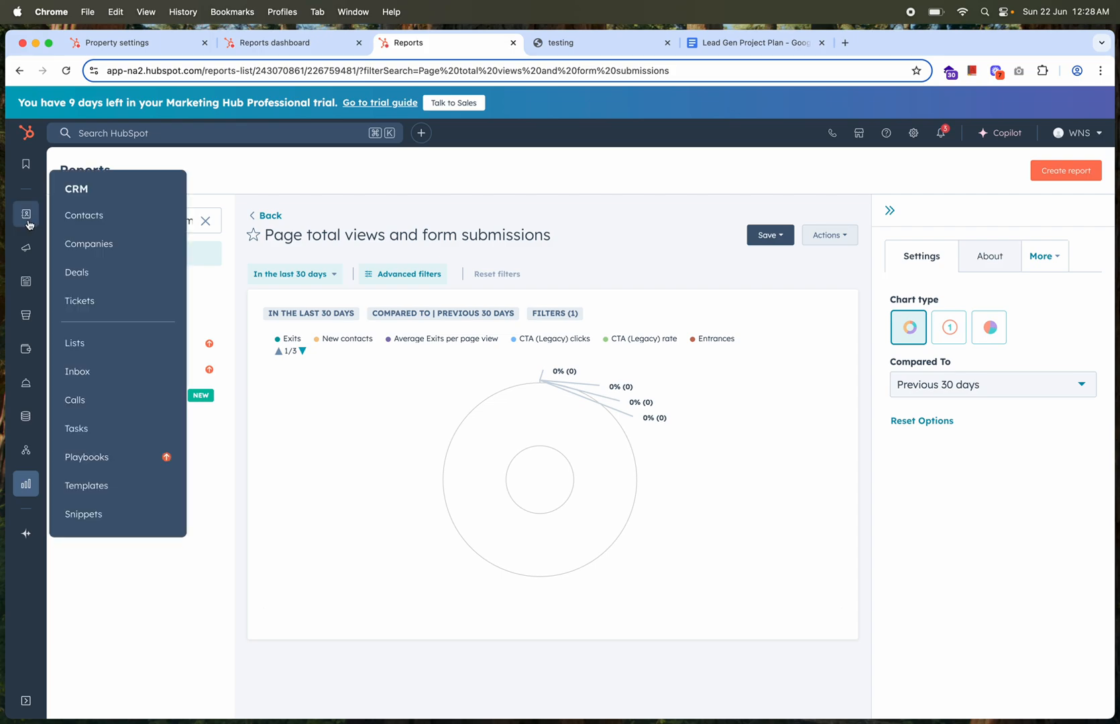
pyautogui.moveTo(26, 247)
pyautogui.click(87, 277)
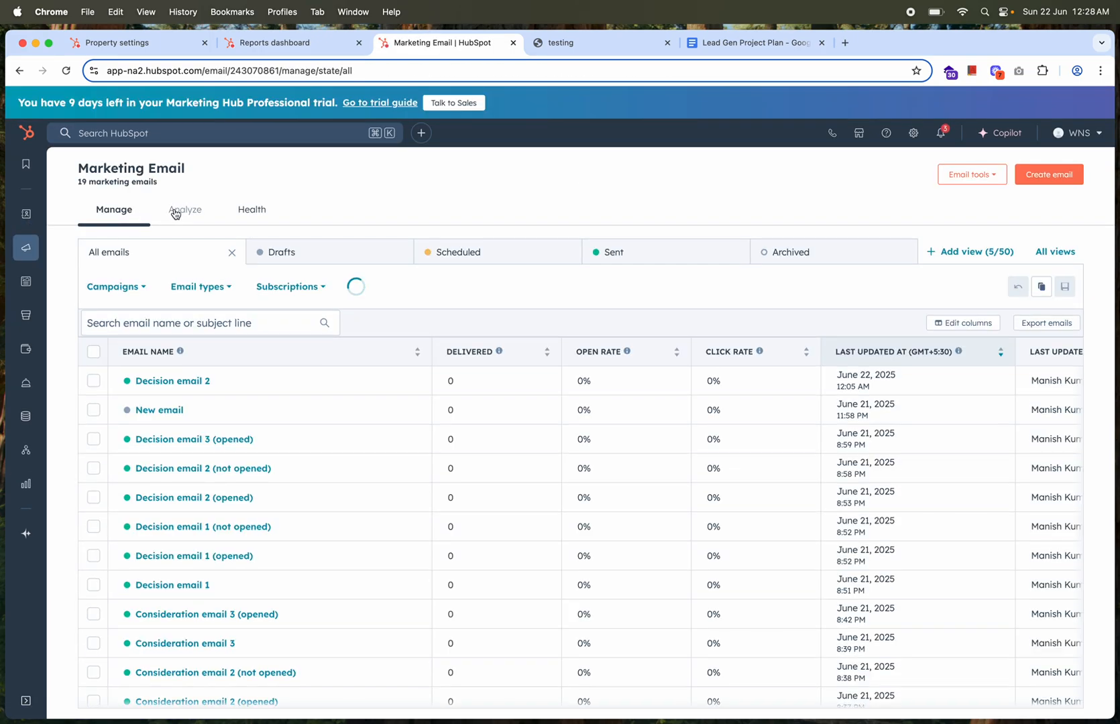
pyautogui.click(187, 212)
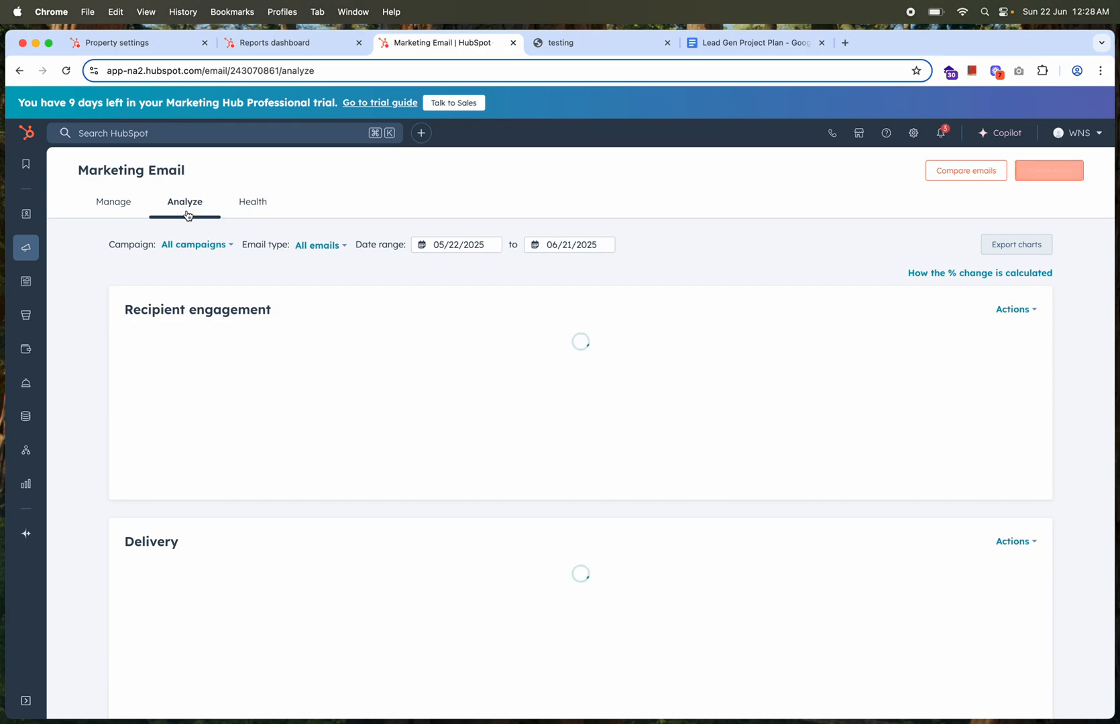
pyautogui.click(221, 247)
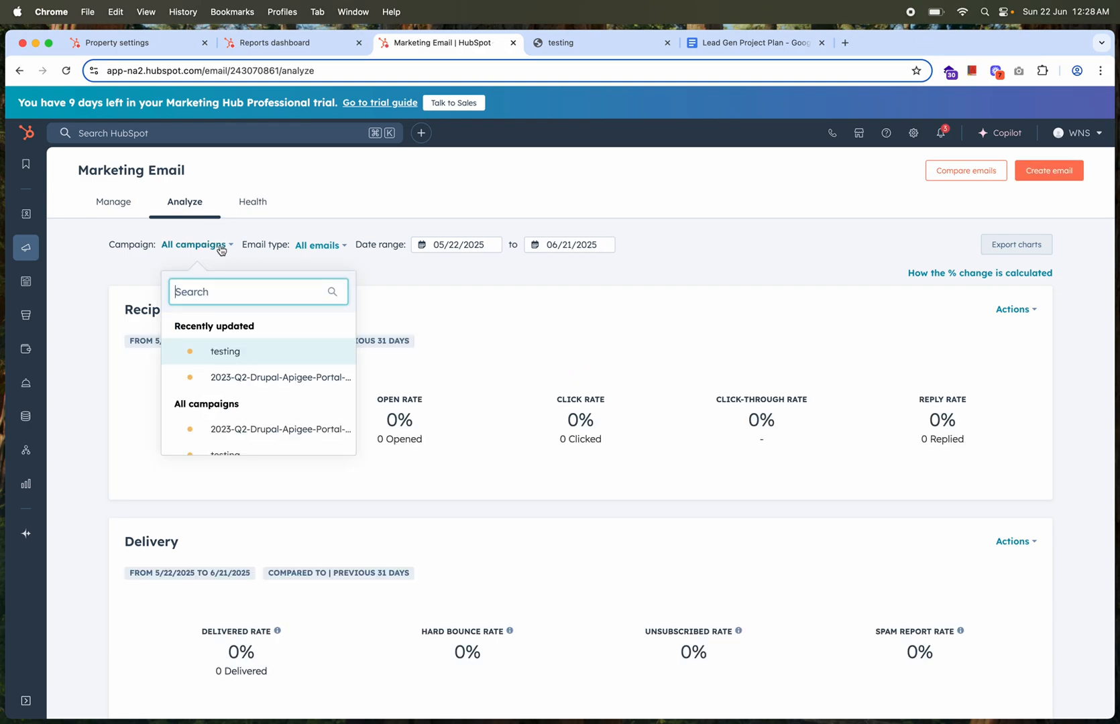
pyautogui.click(233, 380)
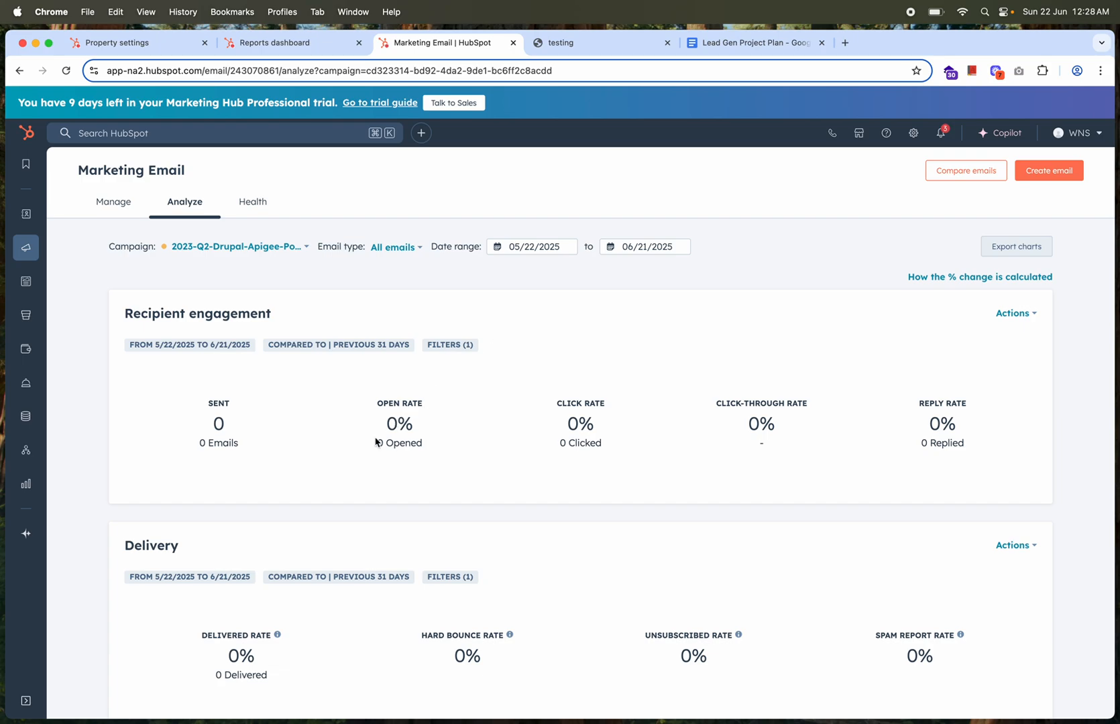
# Review the campaign's email performance sections, then open the save options for the Recipient engagement report and close them without saving
pyautogui.scroll(-3, 876, 425)
pyautogui.scroll(-15, 877, 425)
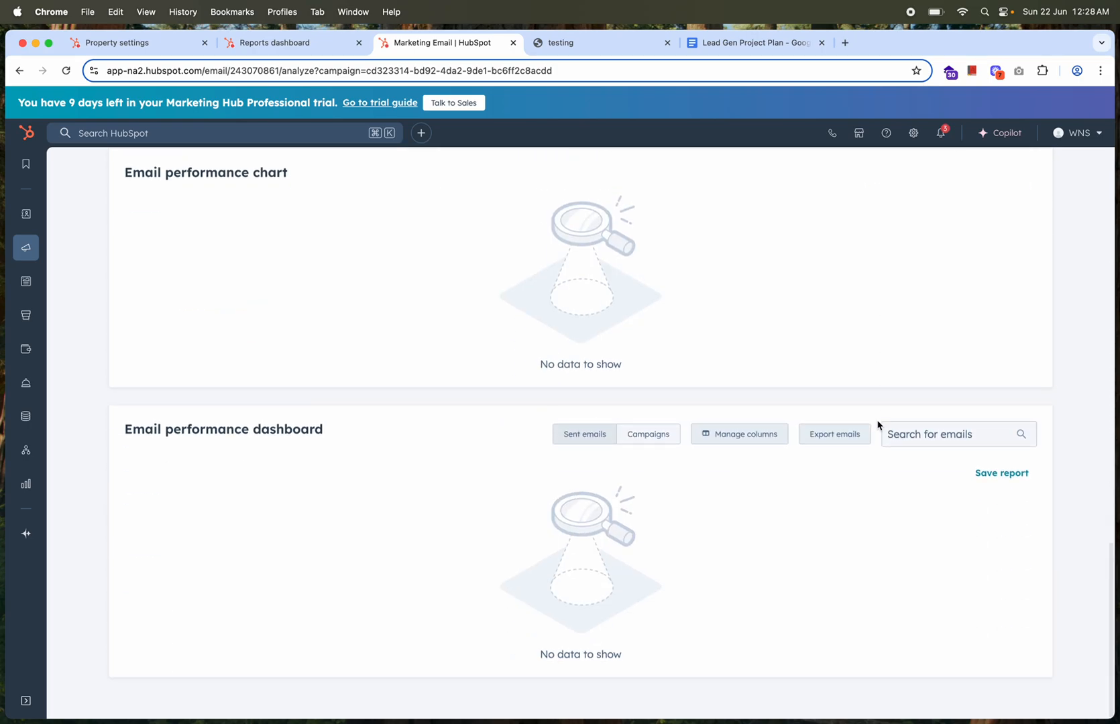
pyautogui.scroll(20, 876, 425)
pyautogui.click(1016, 322)
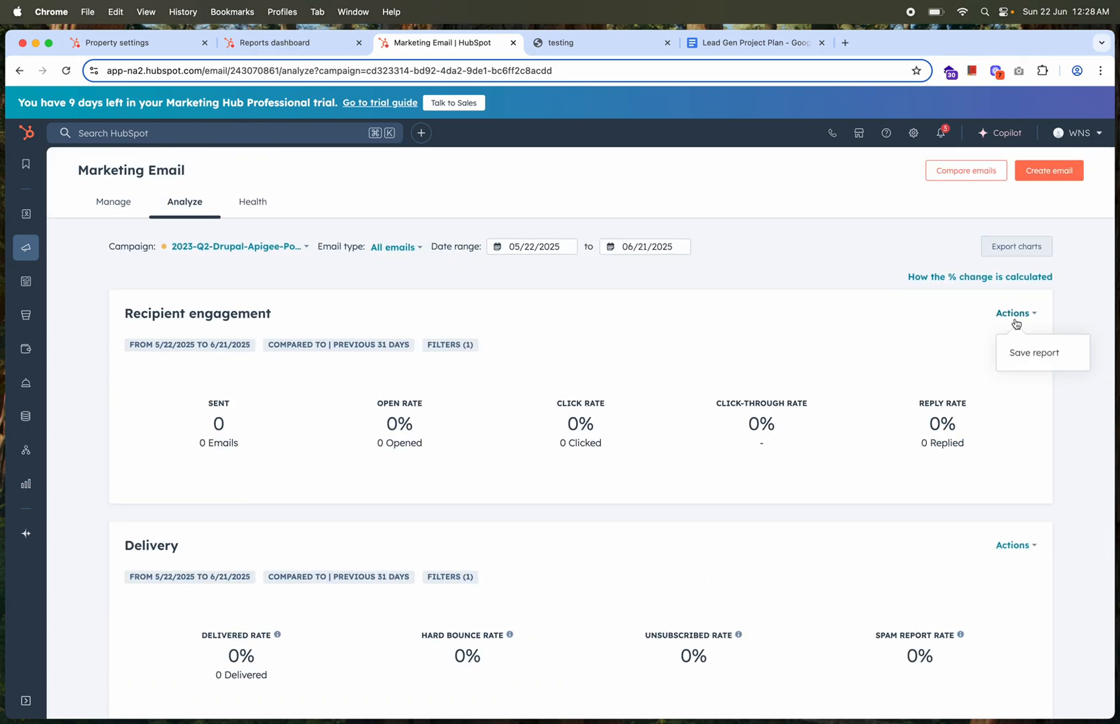
pyautogui.click(1029, 362)
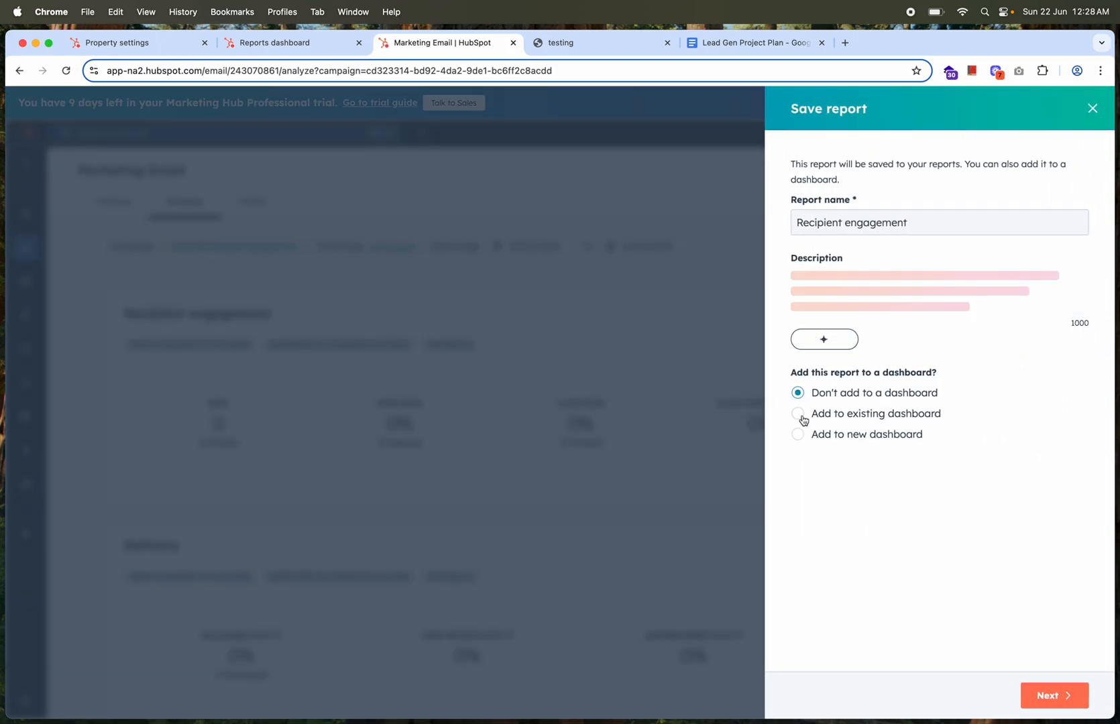
pyautogui.click(1087, 115)
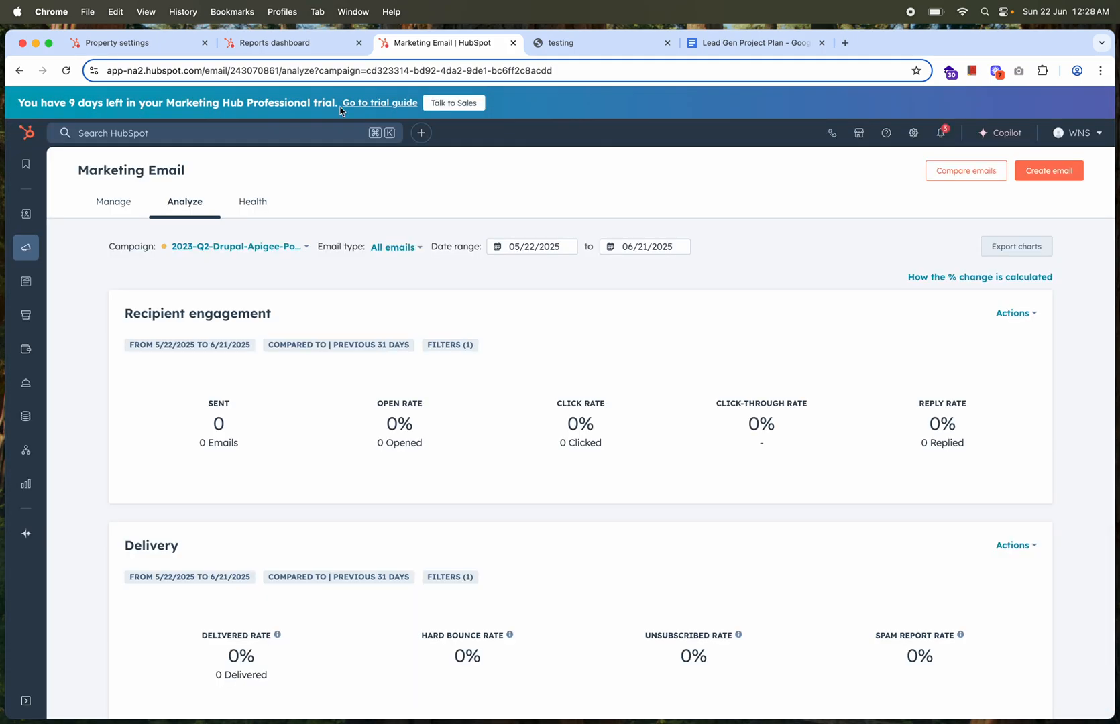
# Return to the Campaign Performance dashboard and examine the ad, lead score, lead source, form submission, deal and activity feed reports
pyautogui.click(289, 44)
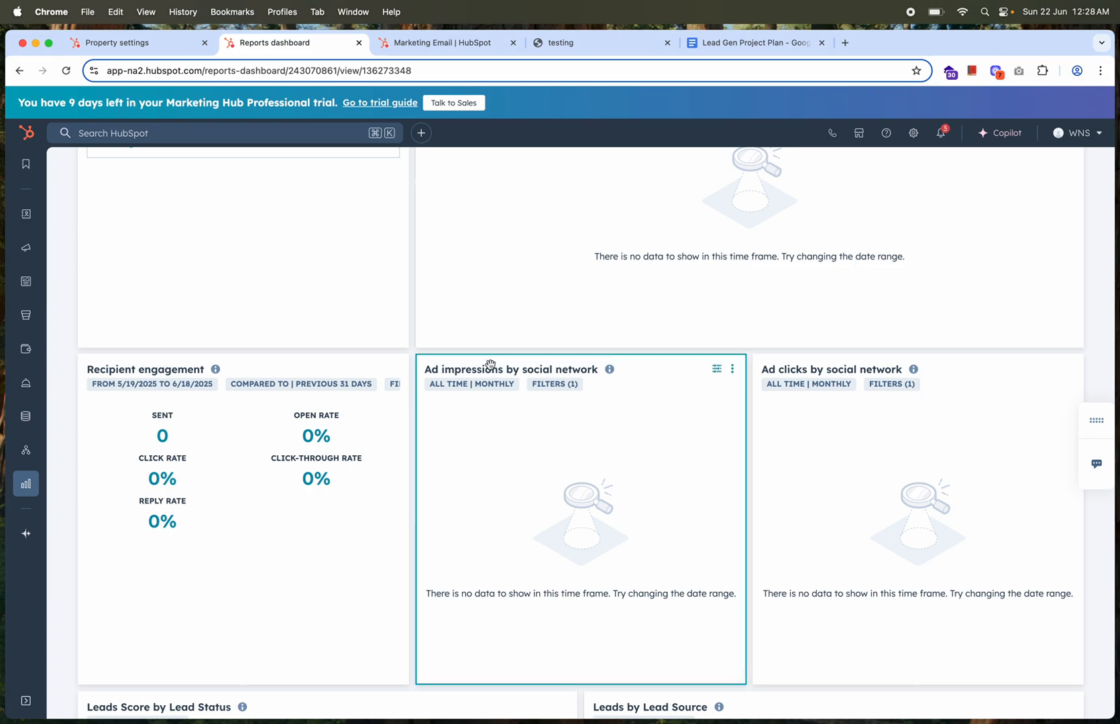
pyautogui.scroll(-2, 536, 407)
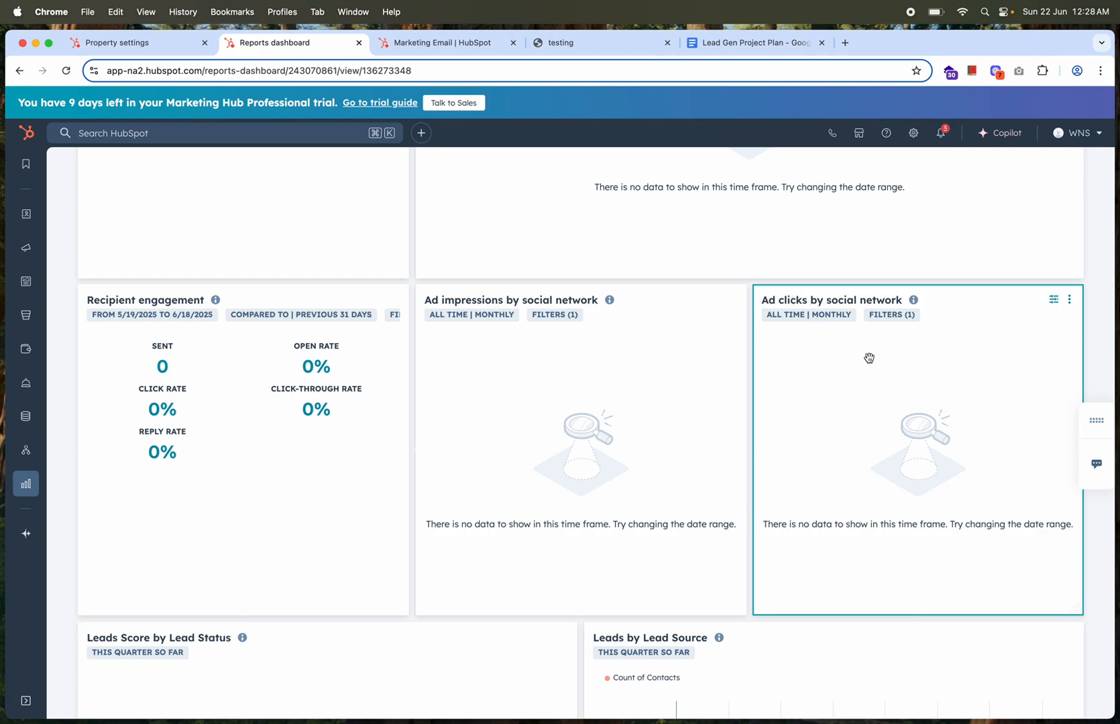
pyautogui.scroll(-2, 872, 400)
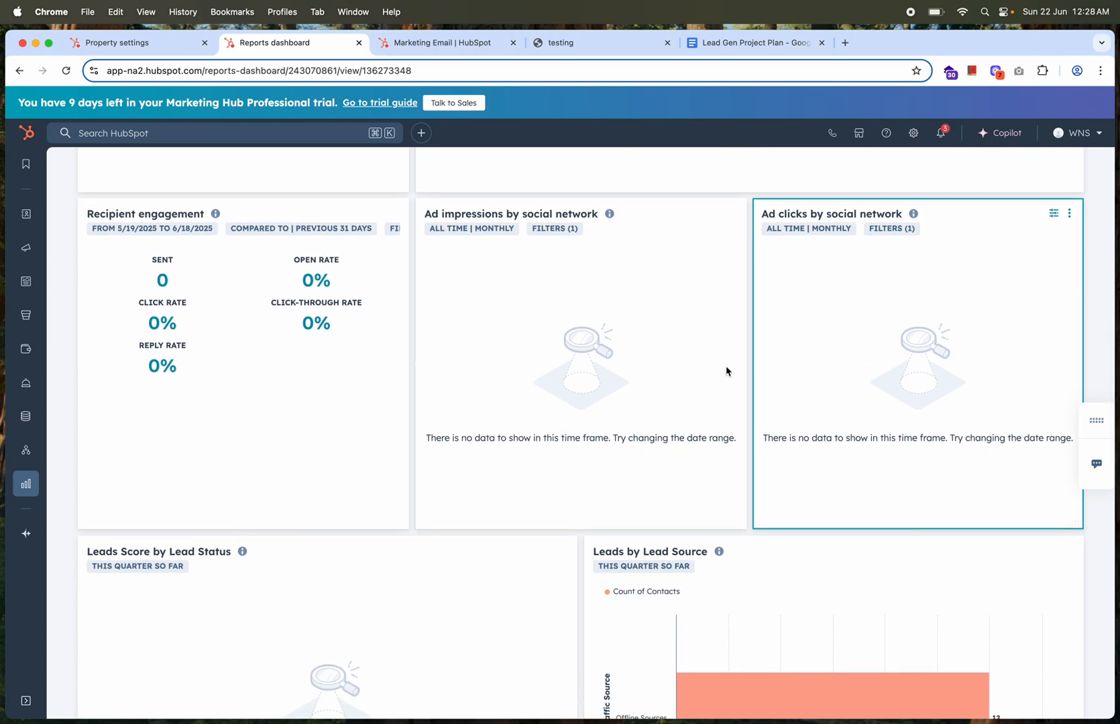
pyautogui.scroll(-5, 655, 475)
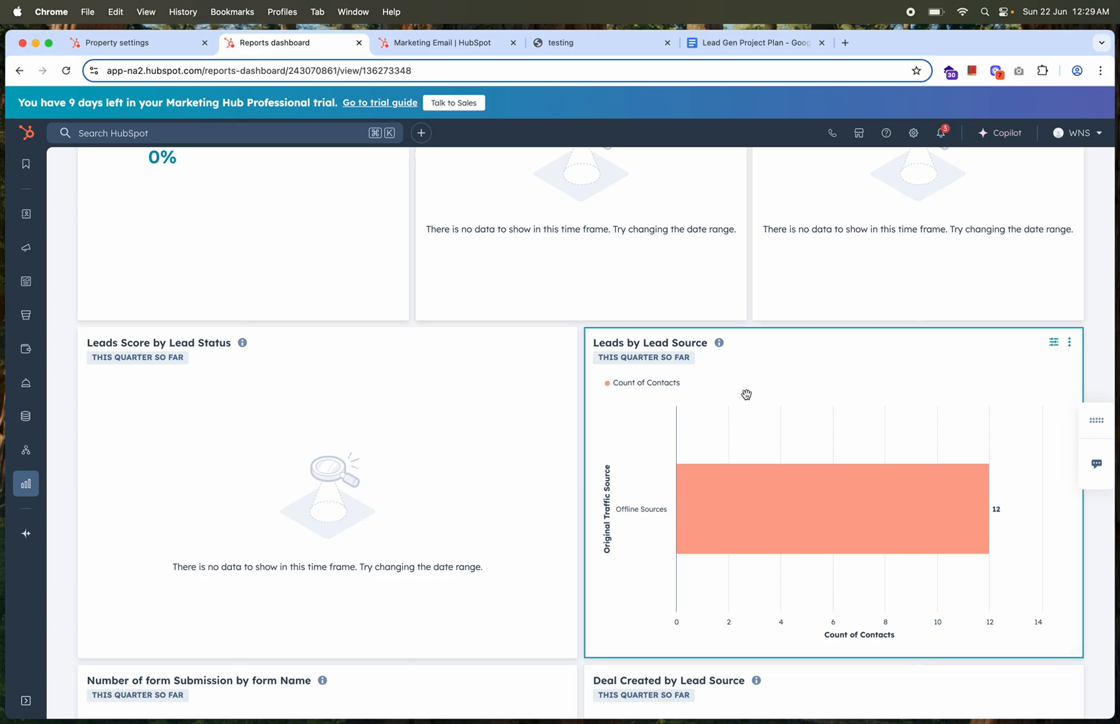
pyautogui.scroll(-1, 746, 394)
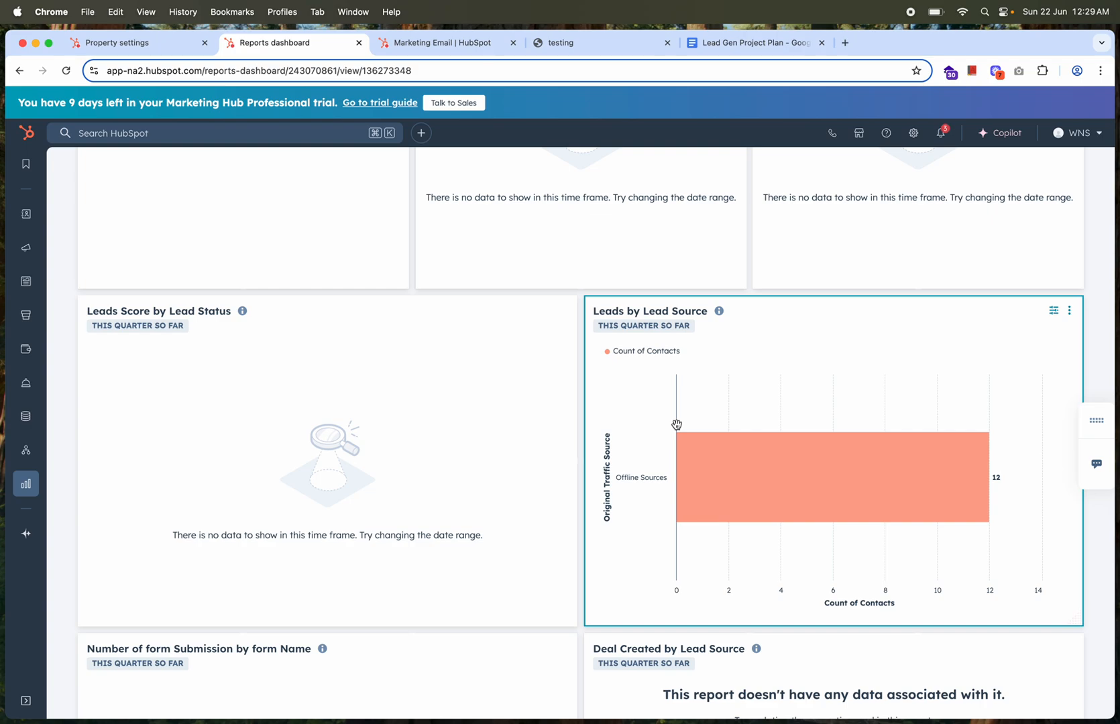
pyautogui.scroll(-4, 704, 410)
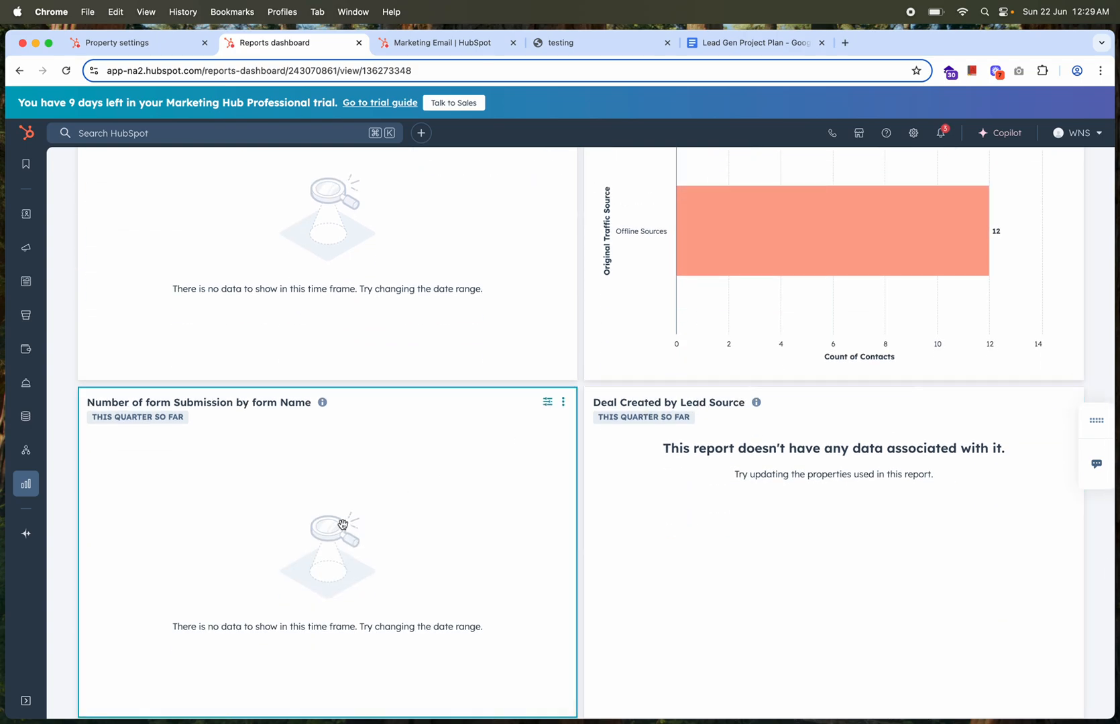
pyautogui.scroll(-1, 343, 524)
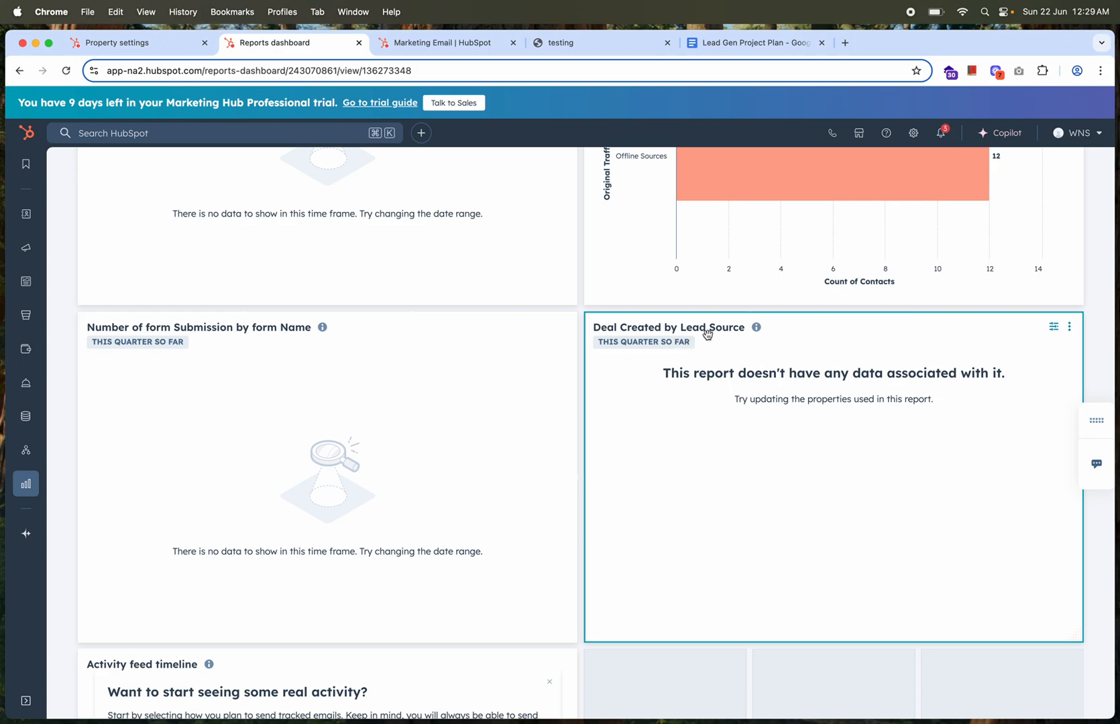
pyautogui.scroll(-6, 581, 519)
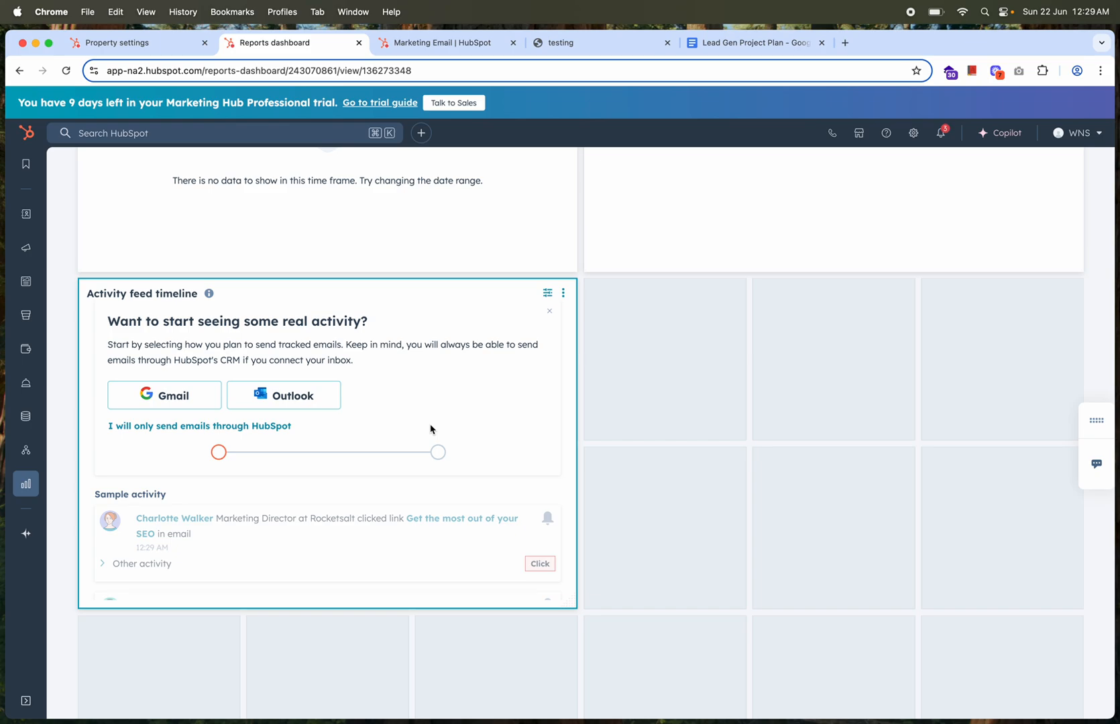
pyautogui.scroll(-4, 429, 429)
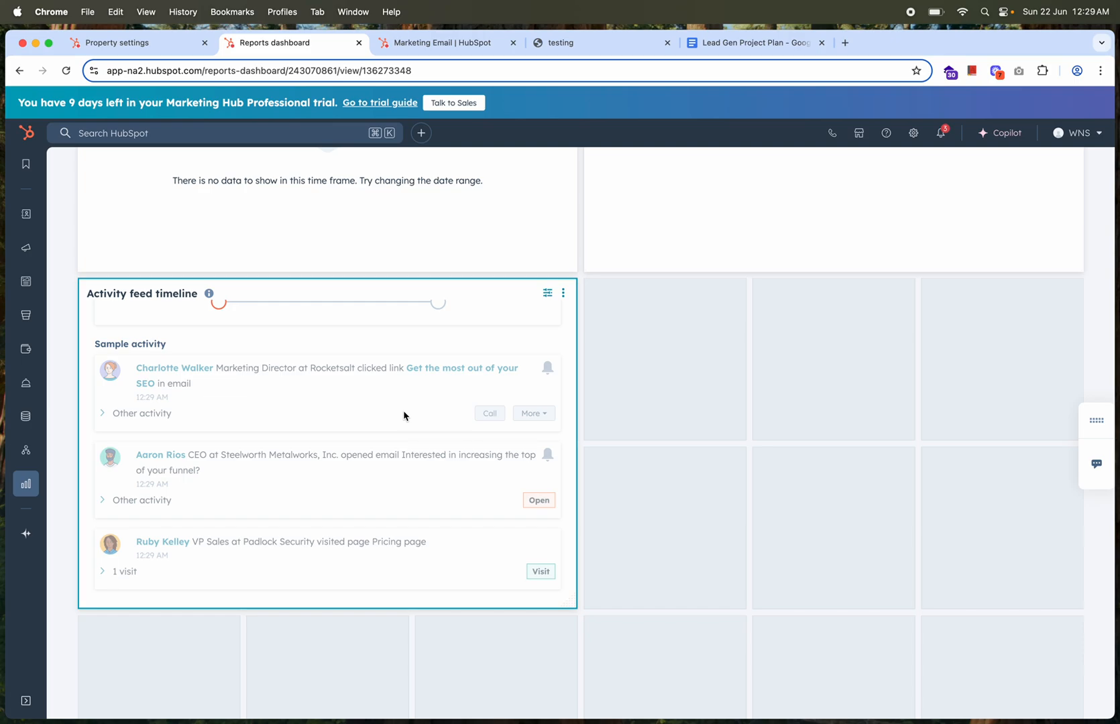
pyautogui.scroll(-3, 403, 416)
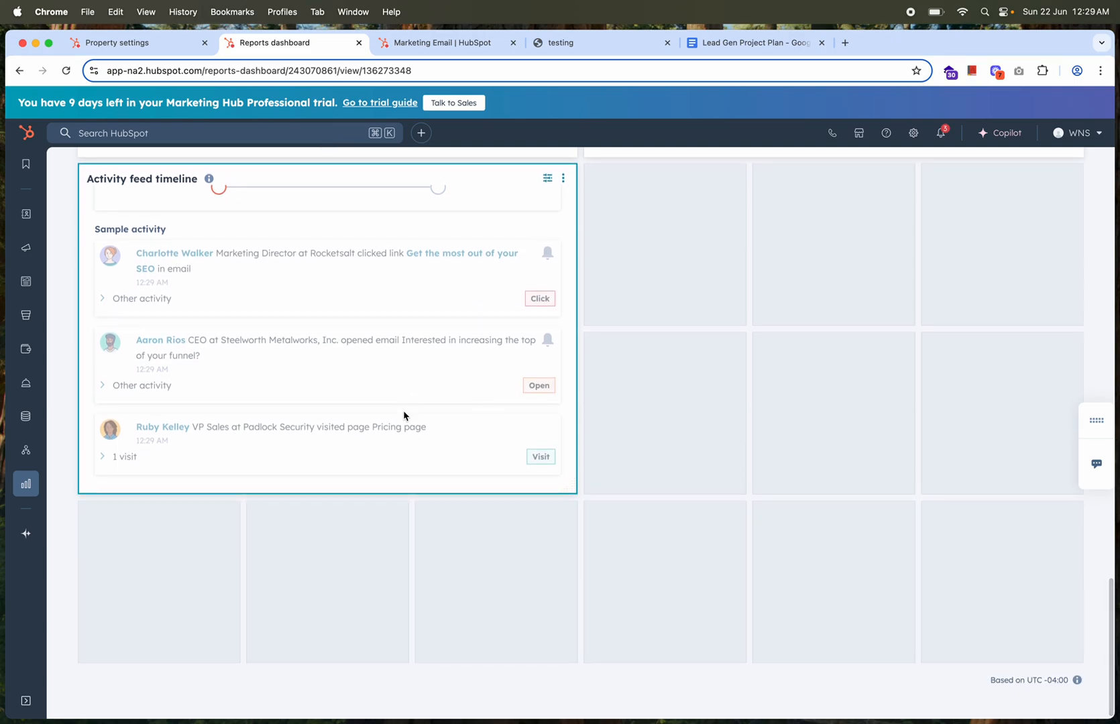
pyautogui.scroll(10, 404, 416)
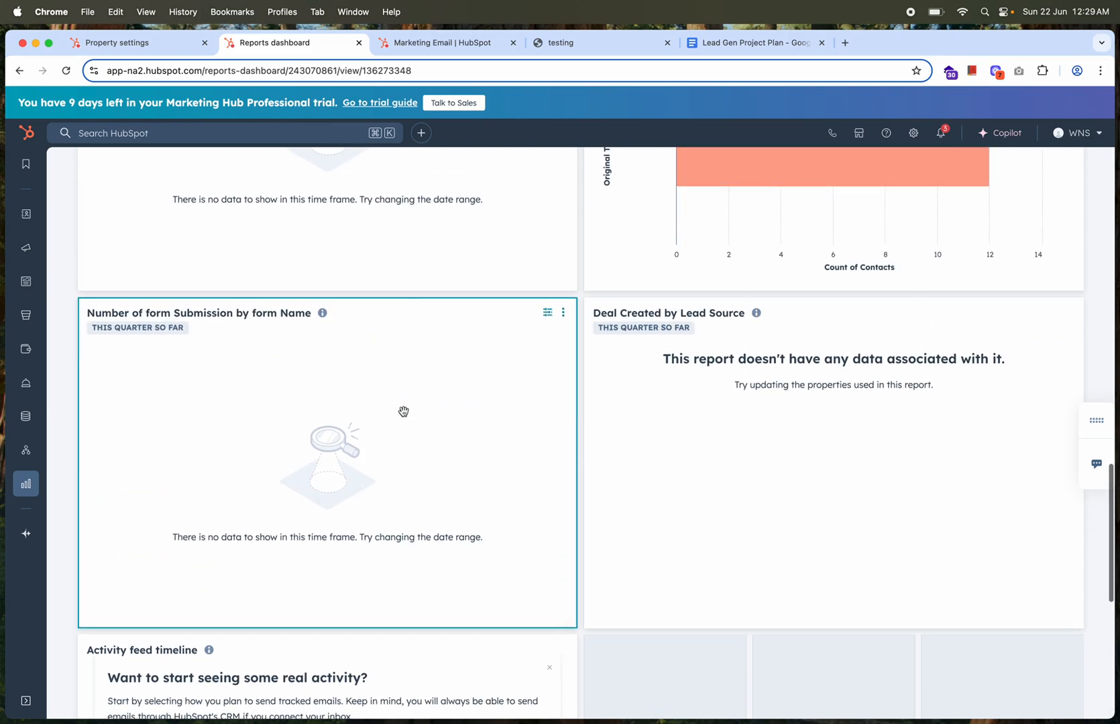
# Open the Deal Created by Lead Source report, check its advanced filters, and close it without changes
pyautogui.click(1053, 313)
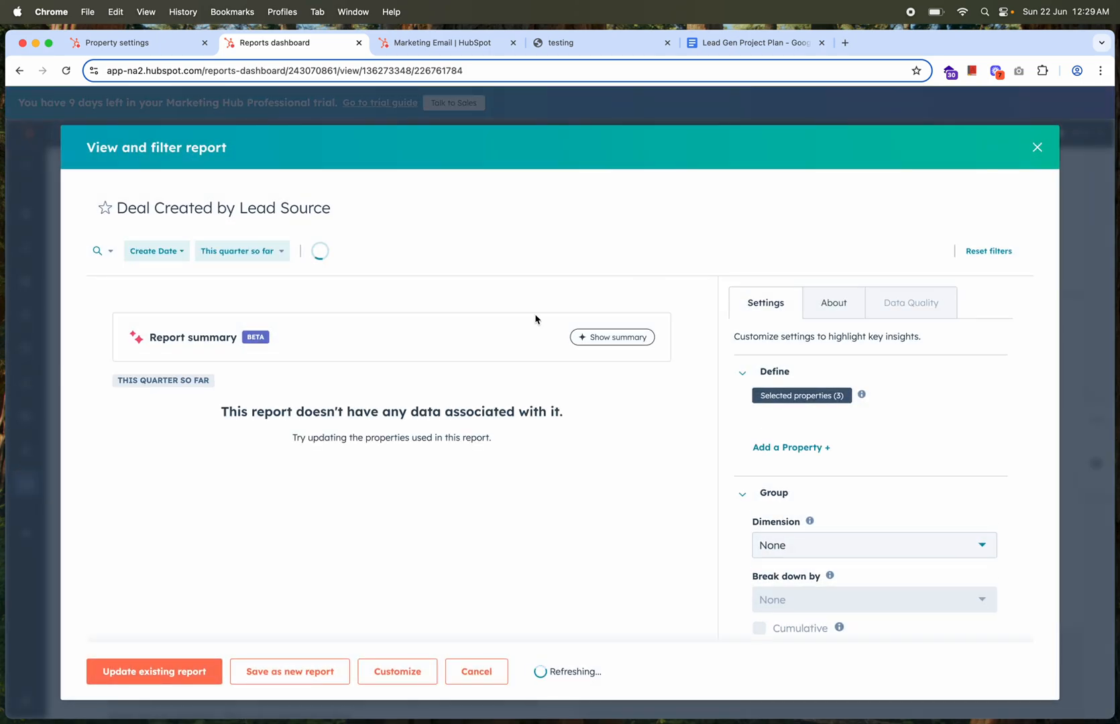
pyautogui.click(427, 250)
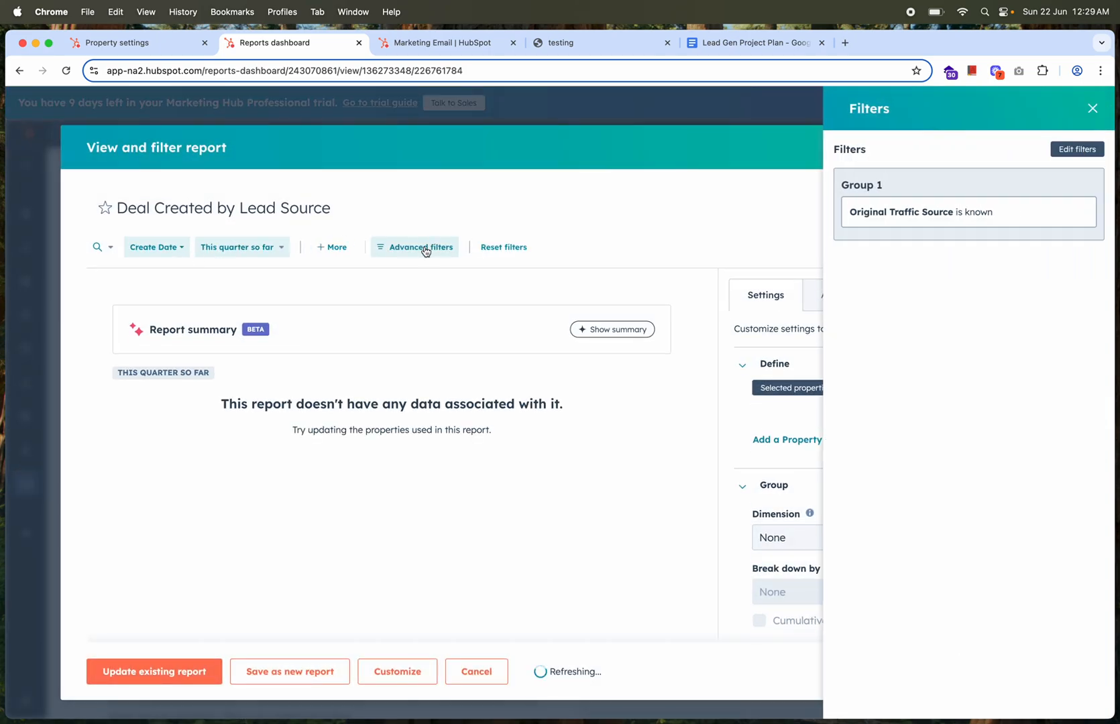
pyautogui.click(1091, 109)
pyautogui.click(1038, 148)
pyautogui.scroll(15, 533, 377)
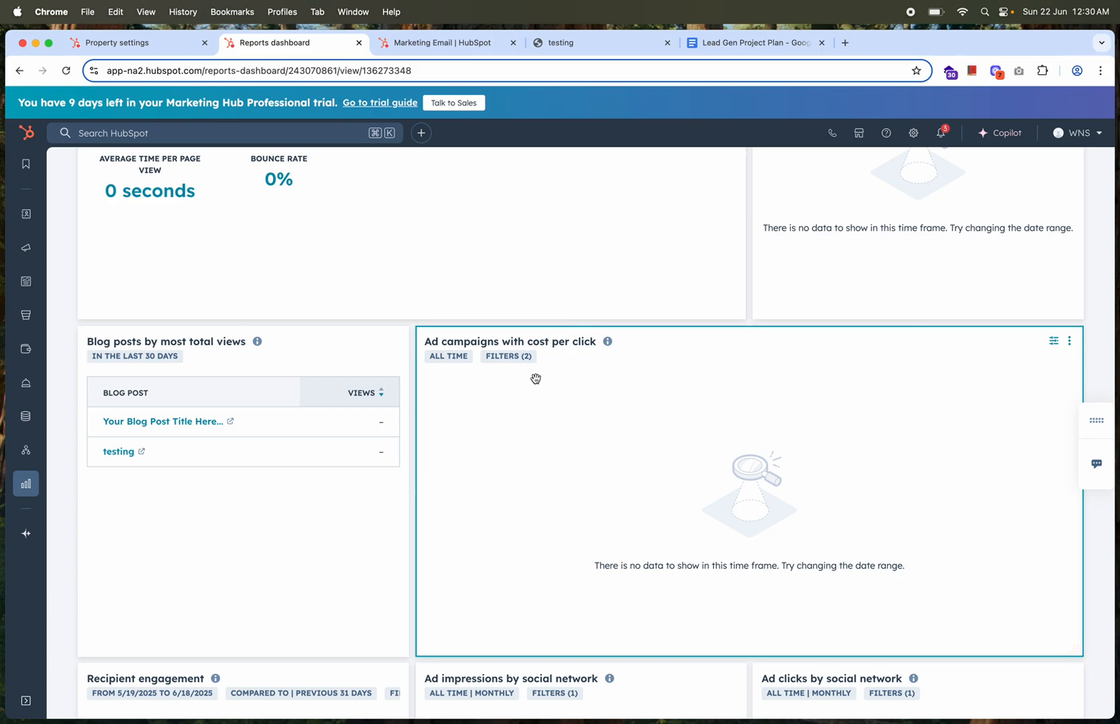
# Open the 2023-Q2-Drupal-Apigee-Portal-Migration campaign from the marketing campaigns list and review its ROI, revenue and campaign information
pyautogui.scroll(5, 535, 379)
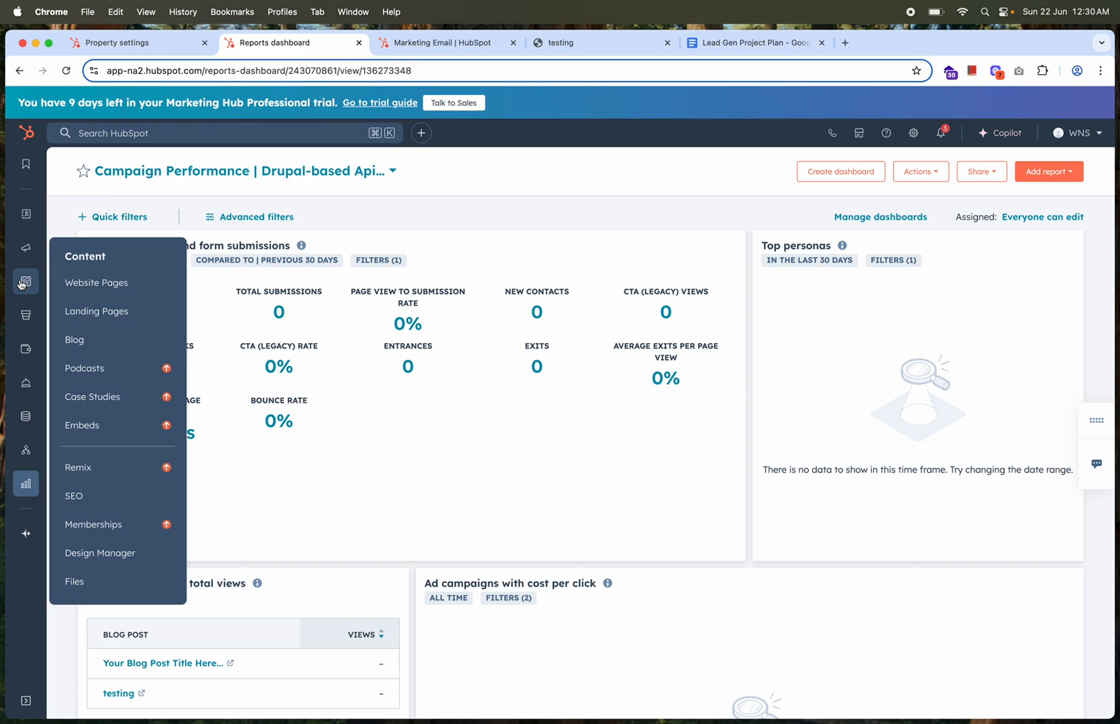
pyautogui.moveTo(26, 247)
pyautogui.click(90, 249)
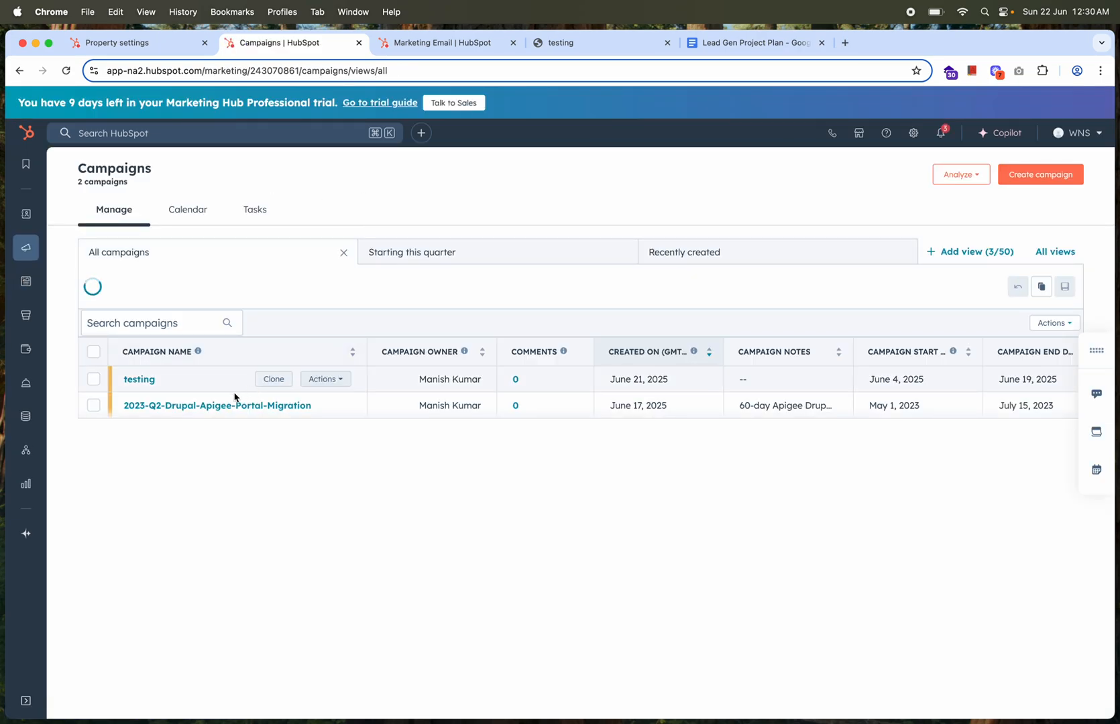
pyautogui.click(188, 405)
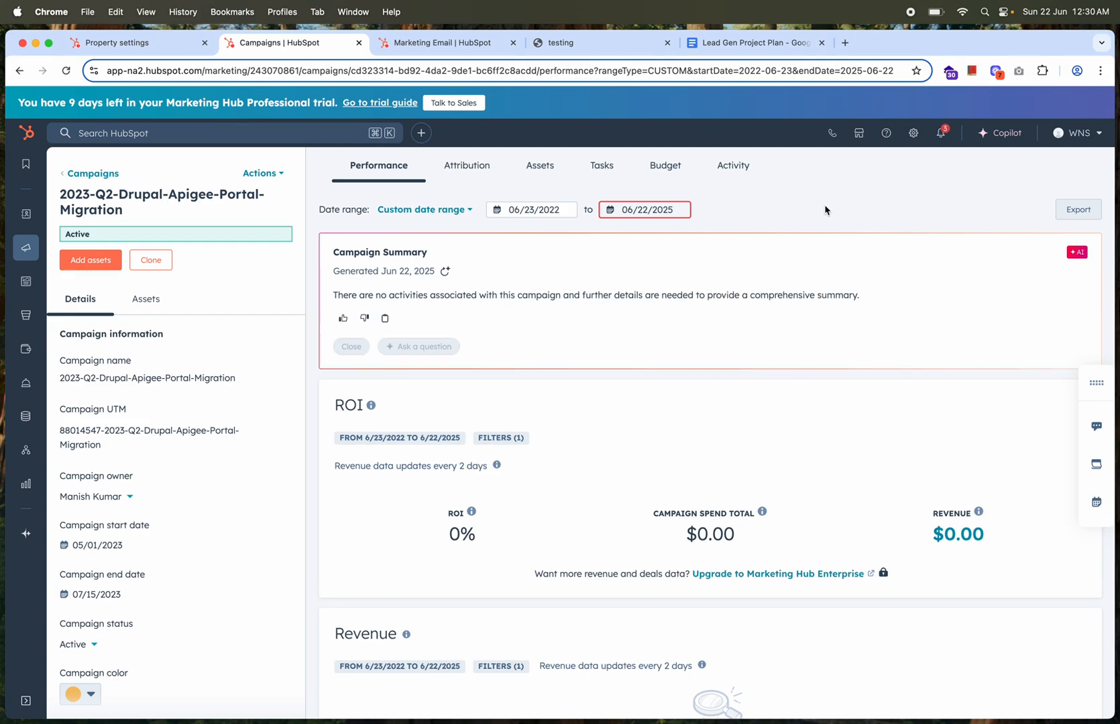
pyautogui.scroll(-3, 635, 462)
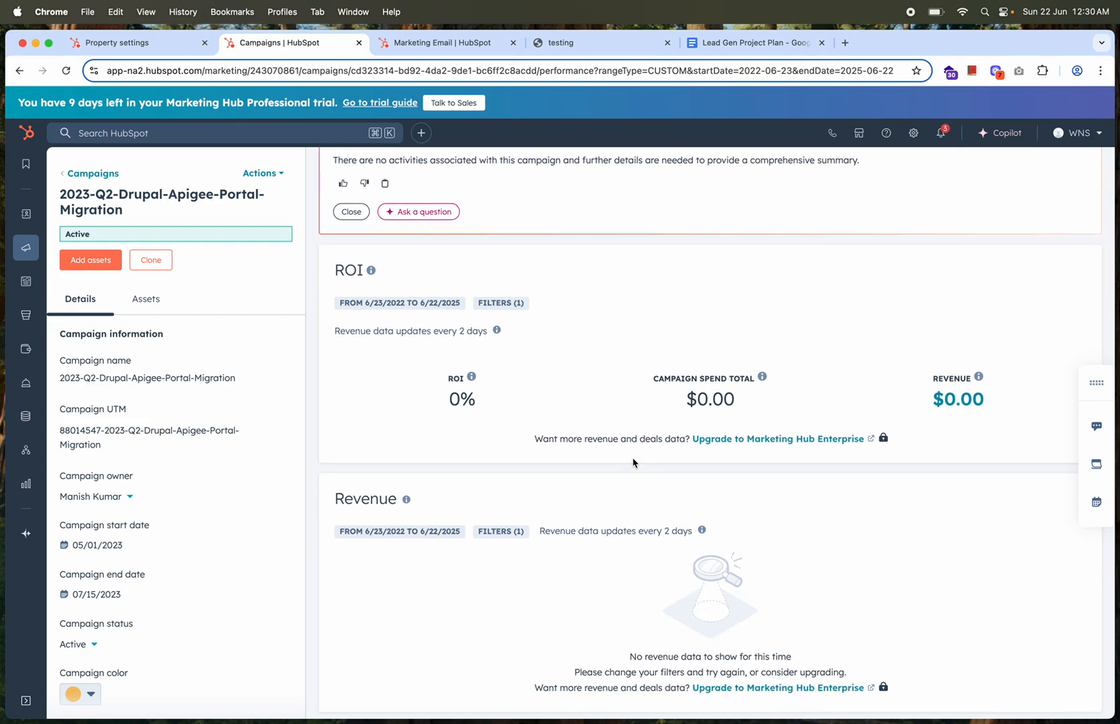
pyautogui.scroll(-4, 164, 577)
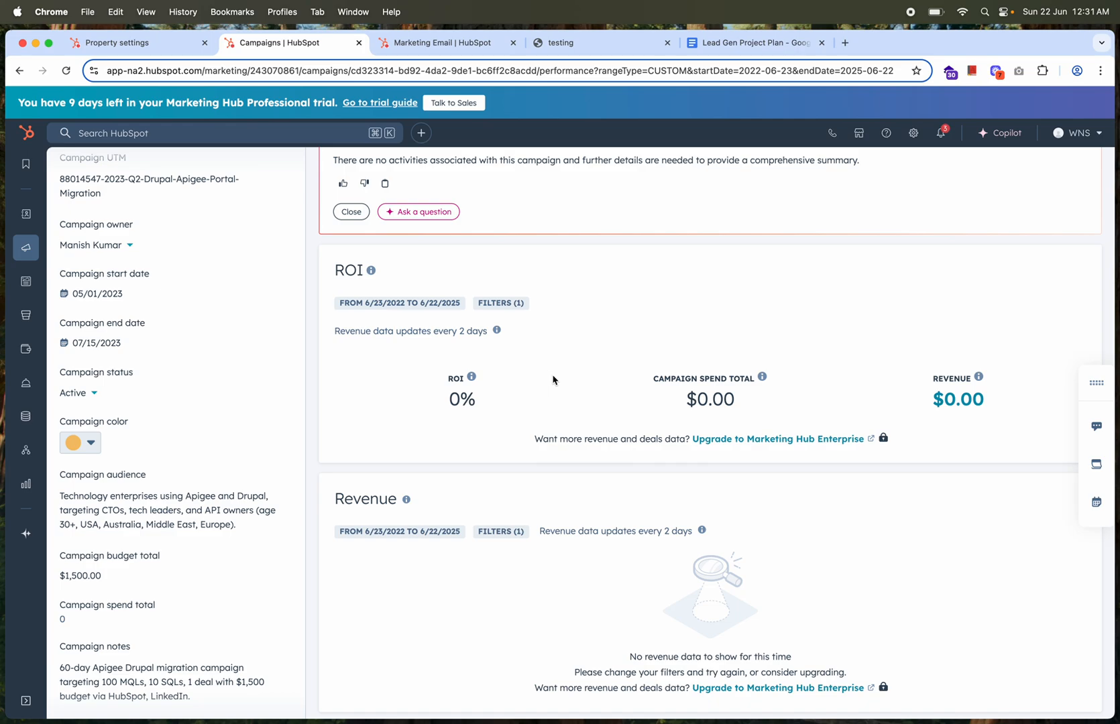
# Examine the campaign's influenced contacts, website traffic, contact lifecycle count and contact lifecycle cost reports
pyautogui.scroll(-7, 553, 379)
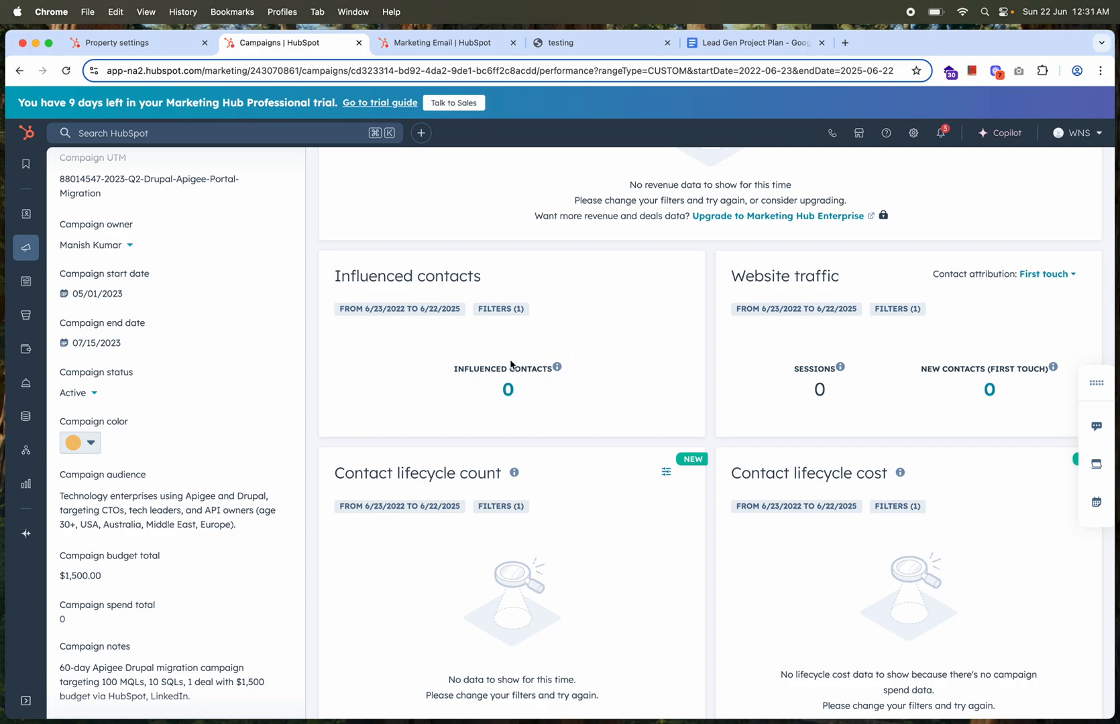
pyautogui.scroll(-2, 674, 458)
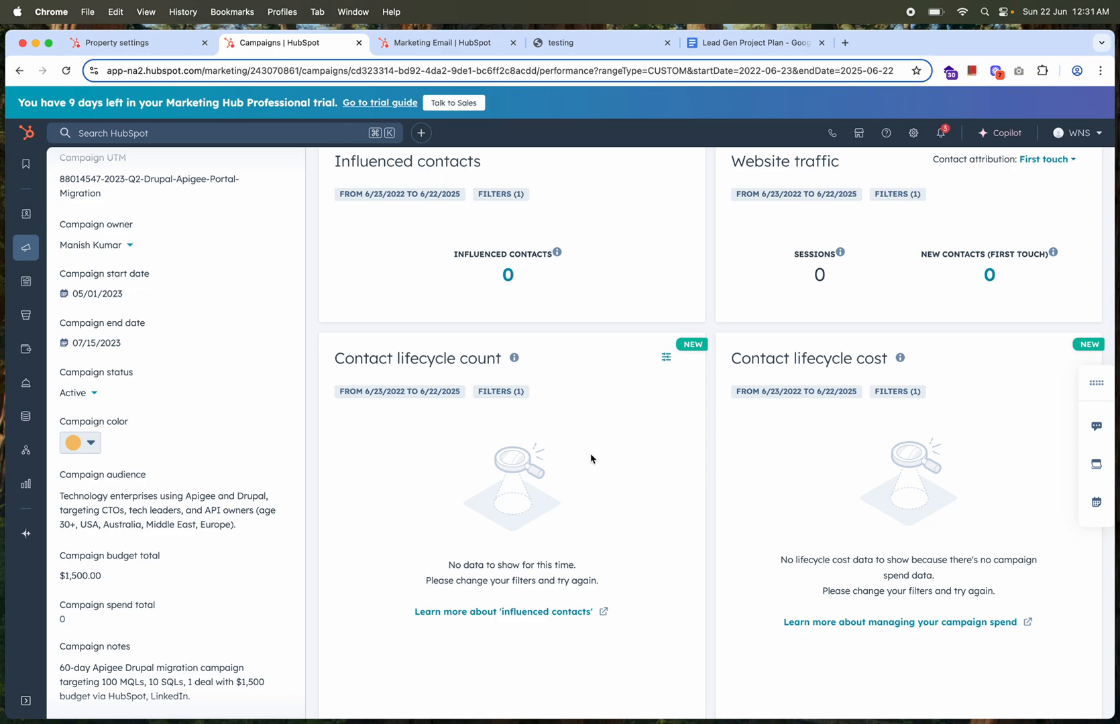
pyautogui.scroll(-1, 592, 458)
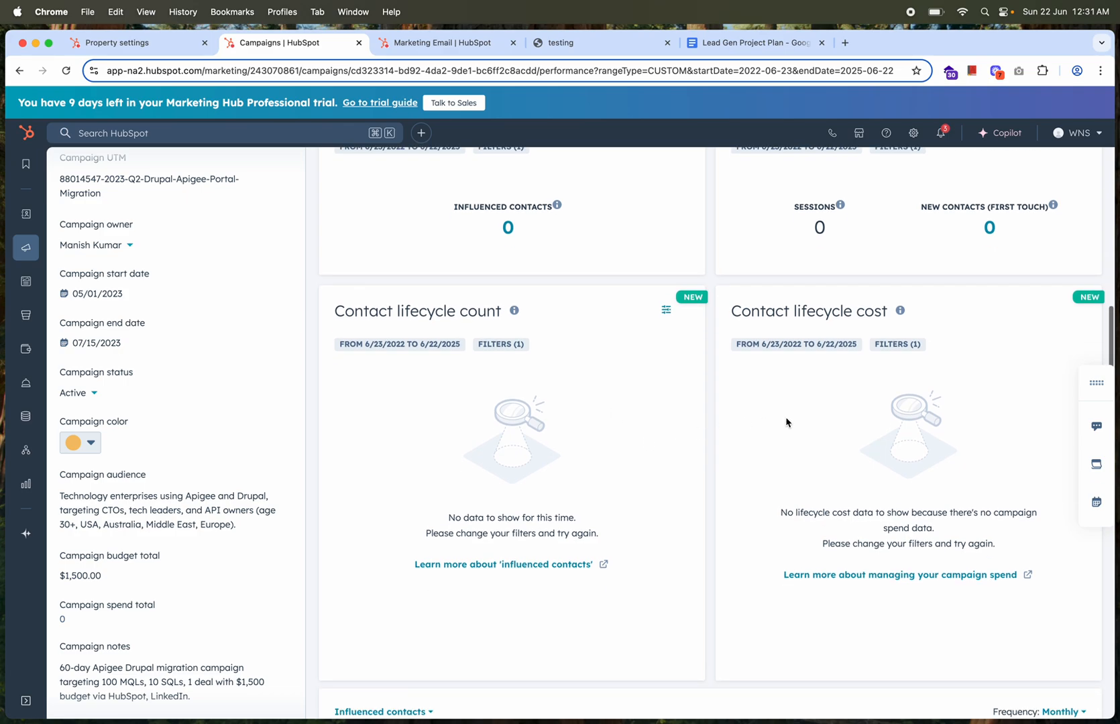
pyautogui.scroll(-3, 830, 437)
pyautogui.scroll(-3, 830, 436)
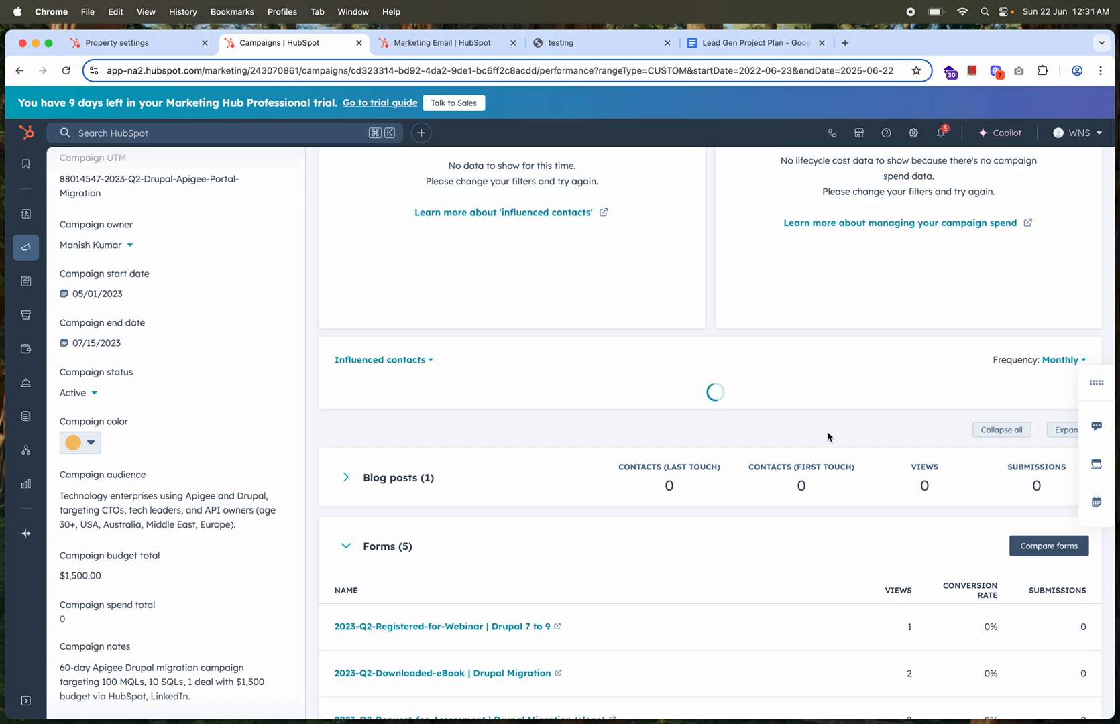
pyautogui.scroll(-5, 540, 394)
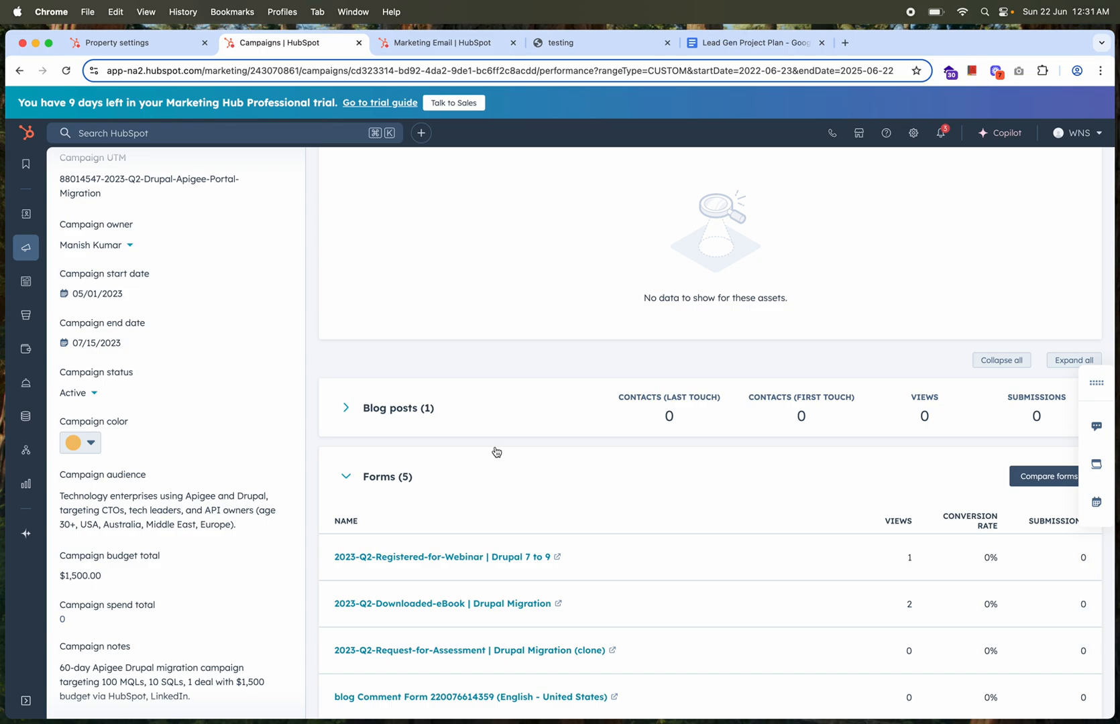
# Review the campaign's performance by asset type, expanding the blog posts and workflows sections and checking forms, marketing emails, static lists and traffic
pyautogui.click(346, 408)
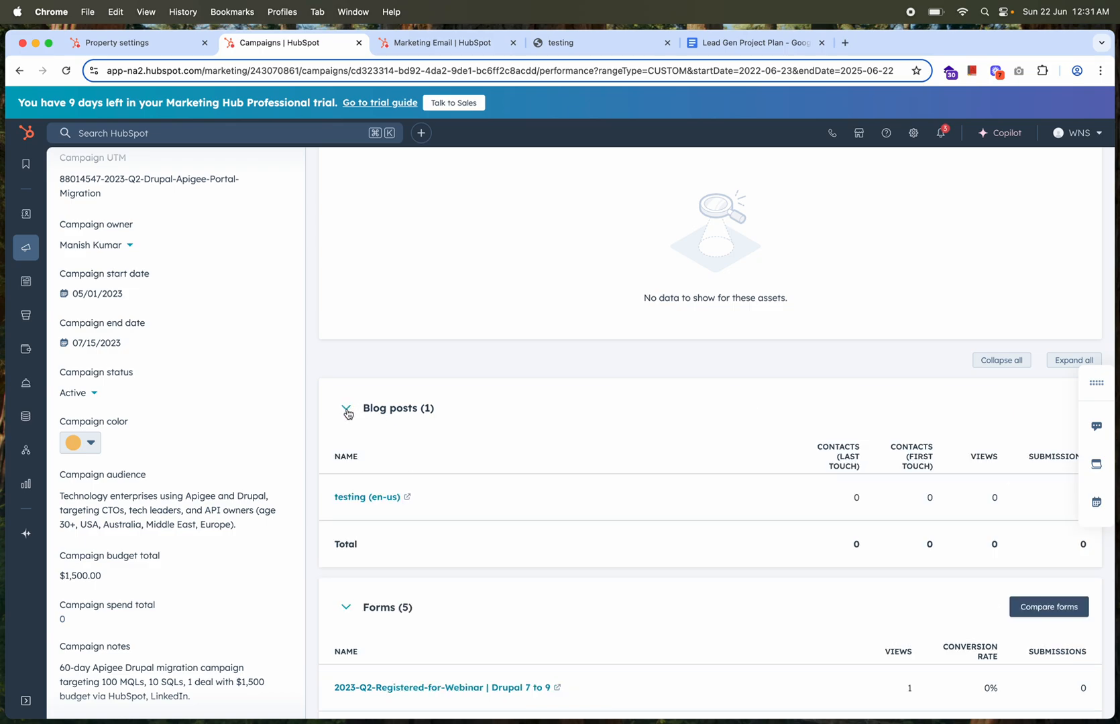
pyautogui.click(346, 408)
pyautogui.scroll(-5, 457, 494)
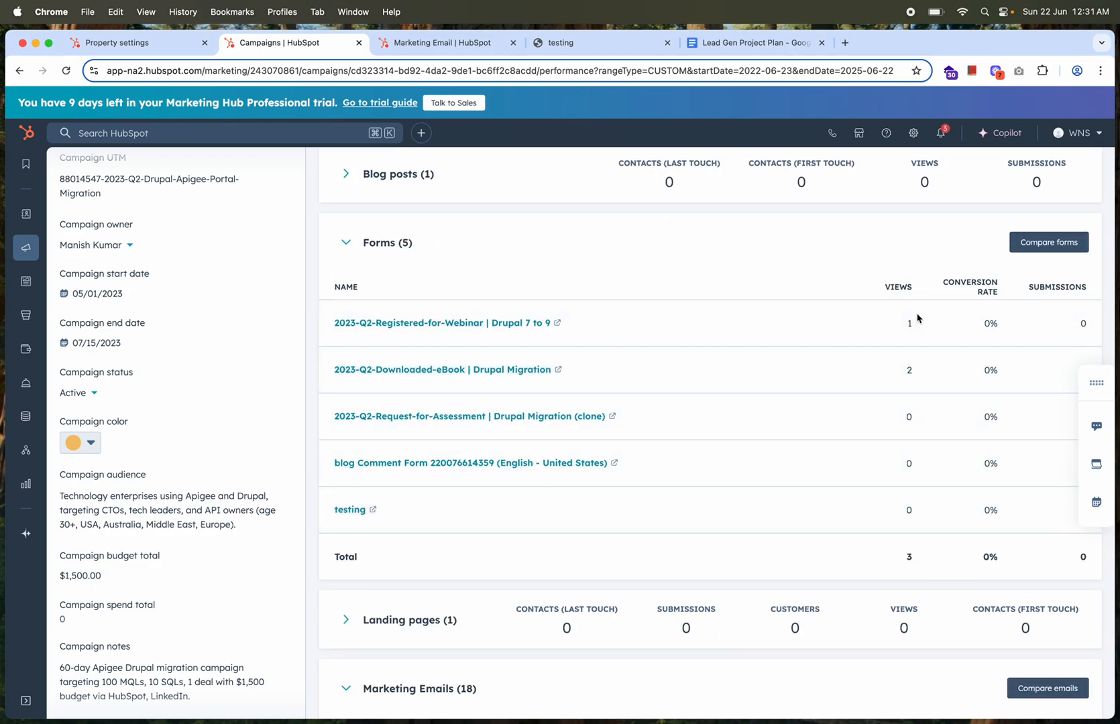
pyautogui.scroll(-5, 873, 433)
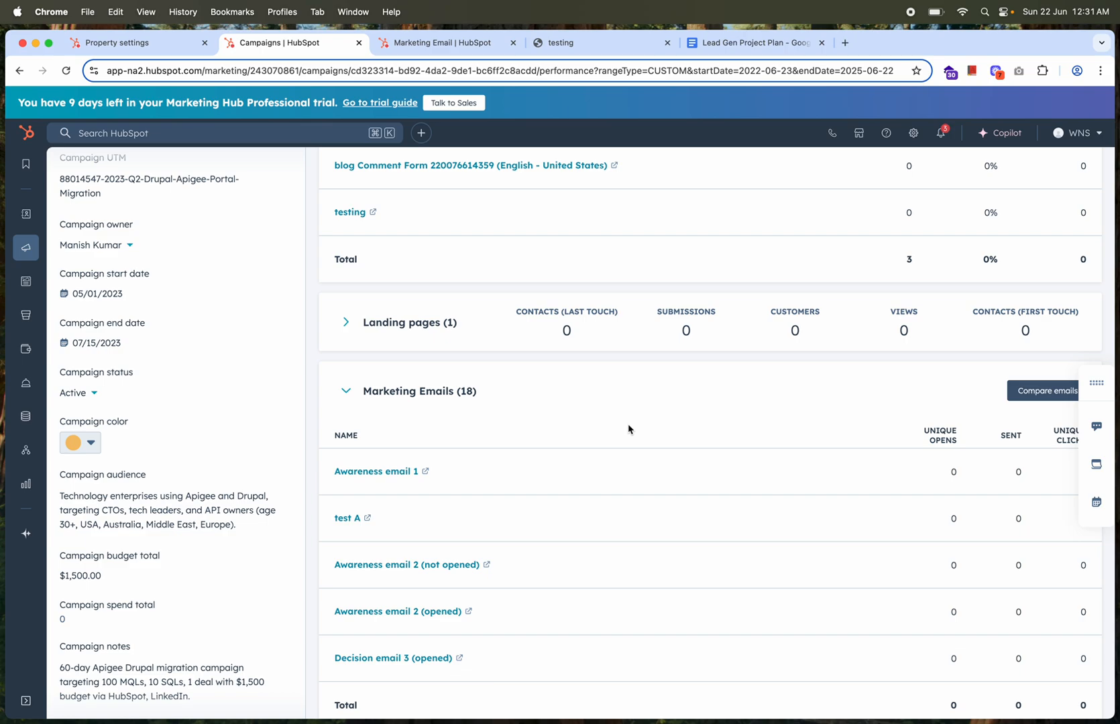
pyautogui.scroll(-5, 629, 429)
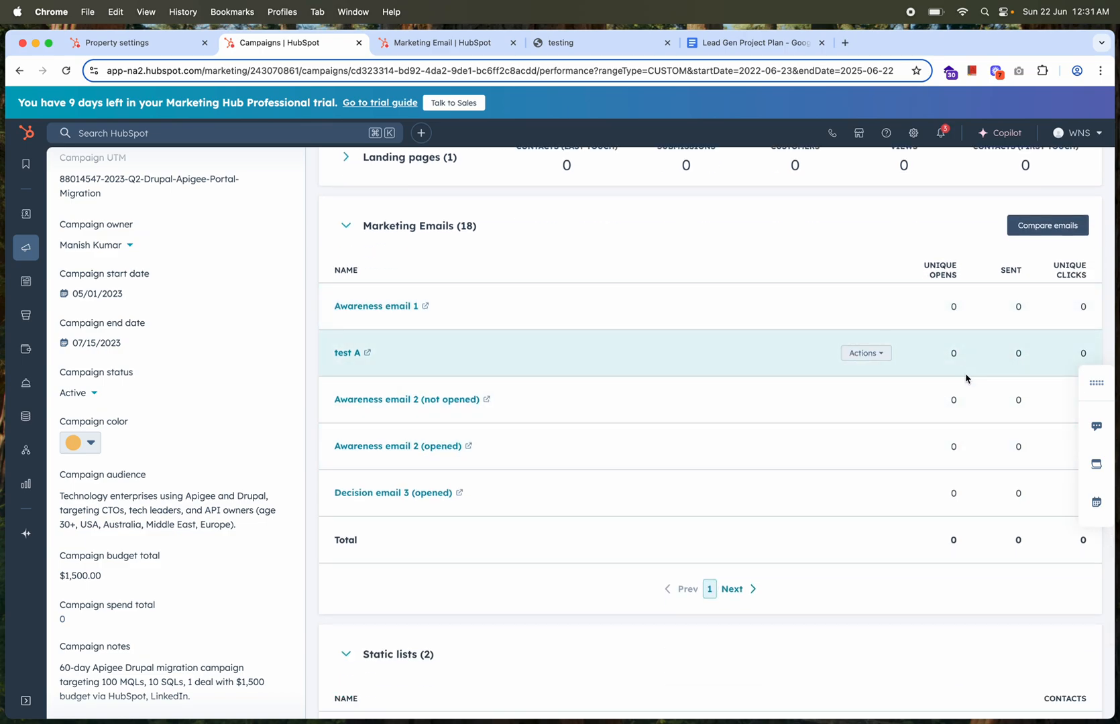
pyautogui.scroll(-4, 638, 458)
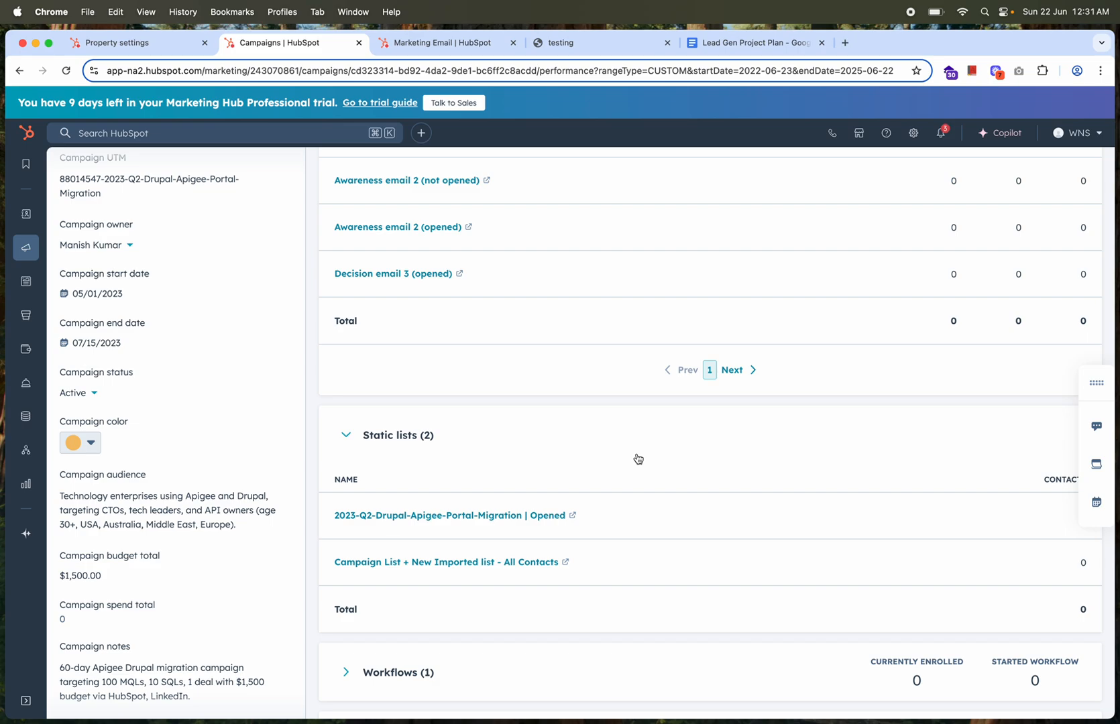
pyautogui.scroll(-3, 638, 459)
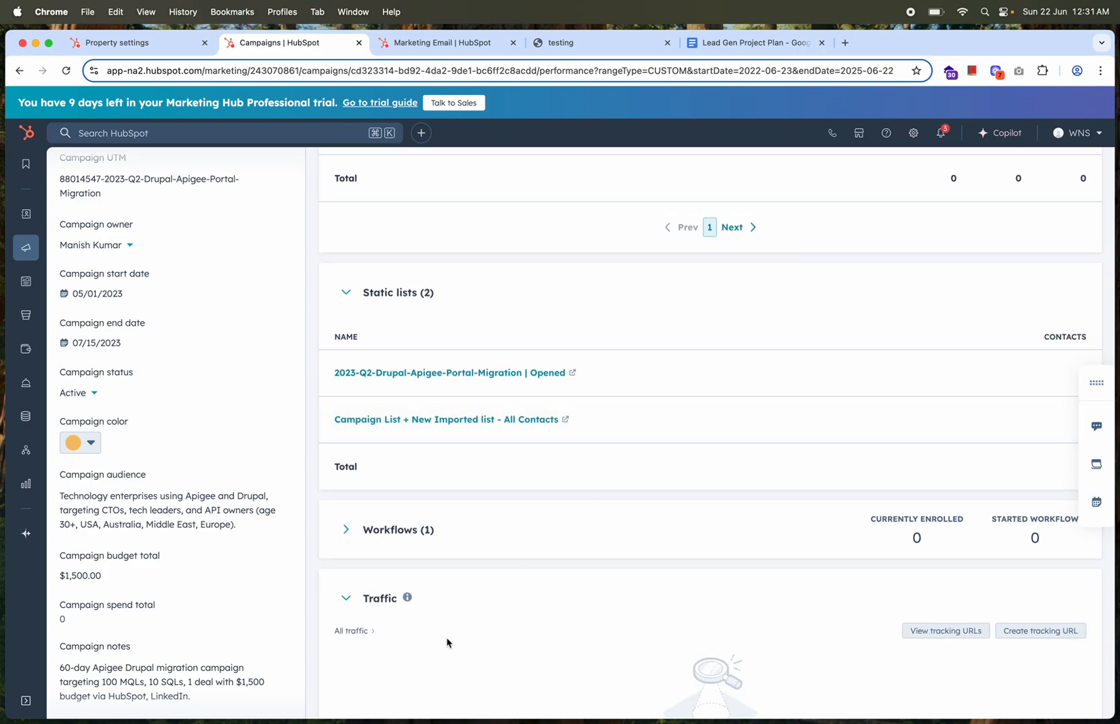
pyautogui.scroll(-2, 550, 567)
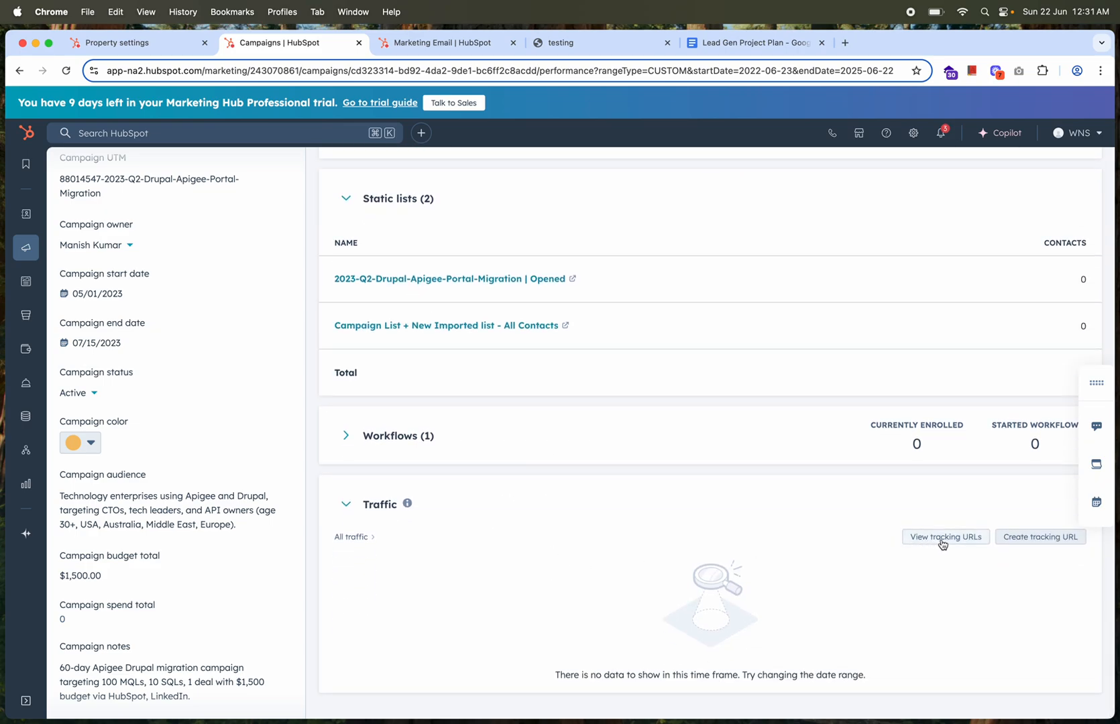
pyautogui.click(346, 435)
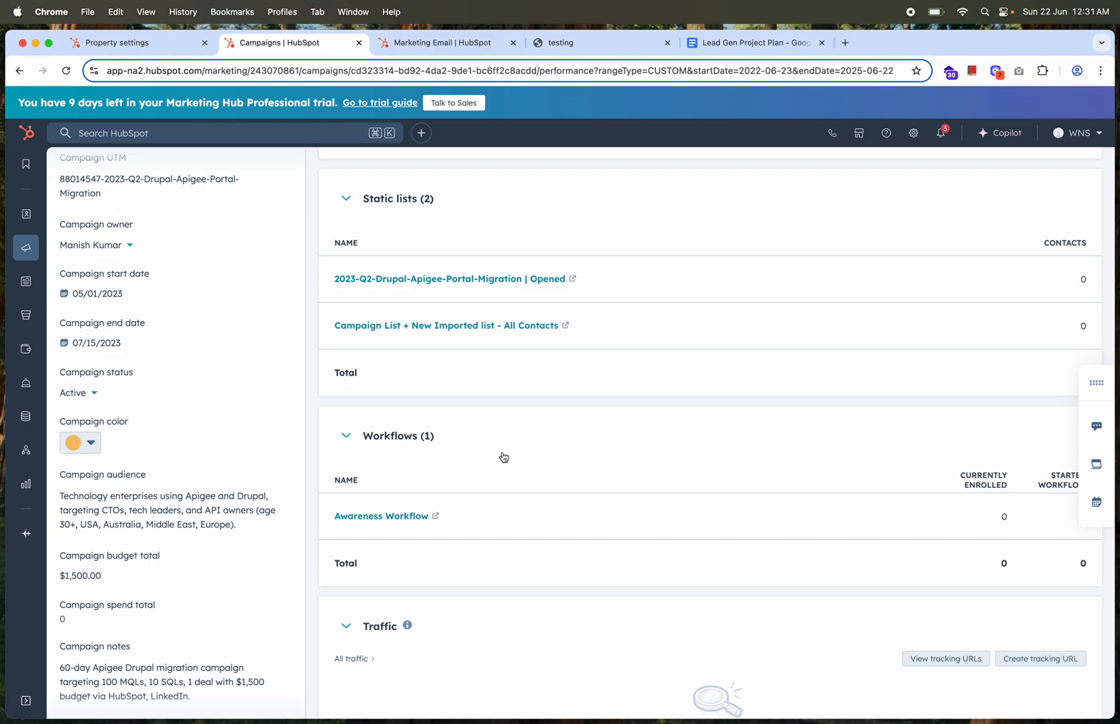
pyautogui.scroll(2, 537, 483)
pyautogui.scroll(20, 537, 484)
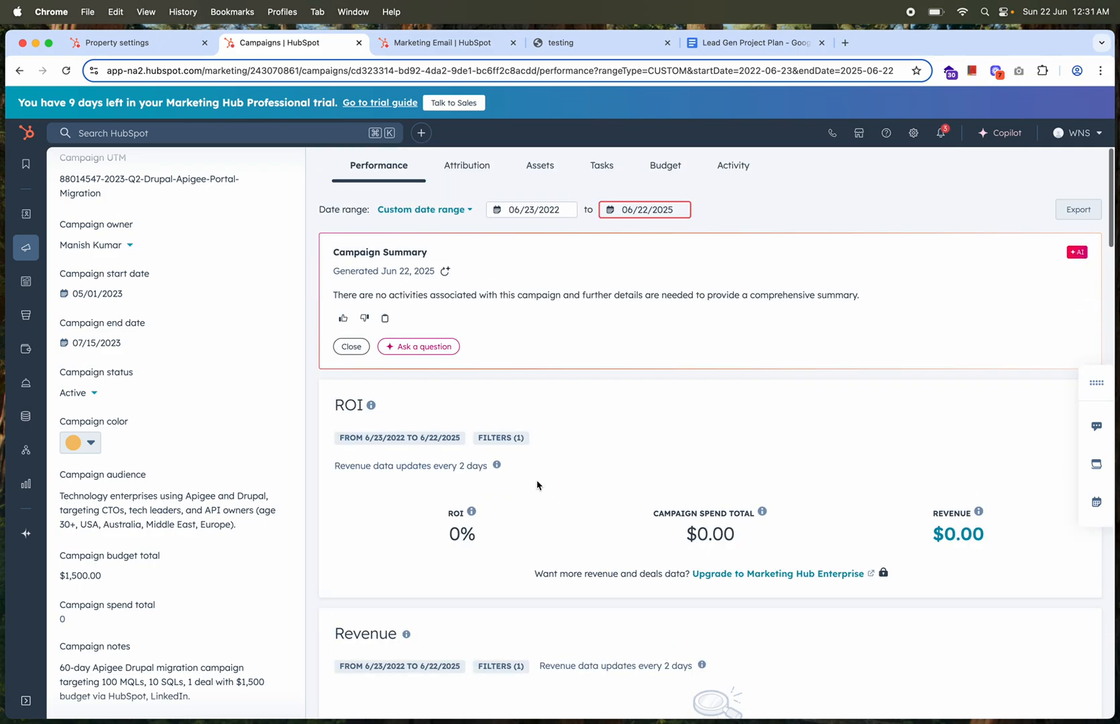
# Review the campaign's attribution reports and check the available actions for Asset type by contacts created without choosing one
pyautogui.click(471, 171)
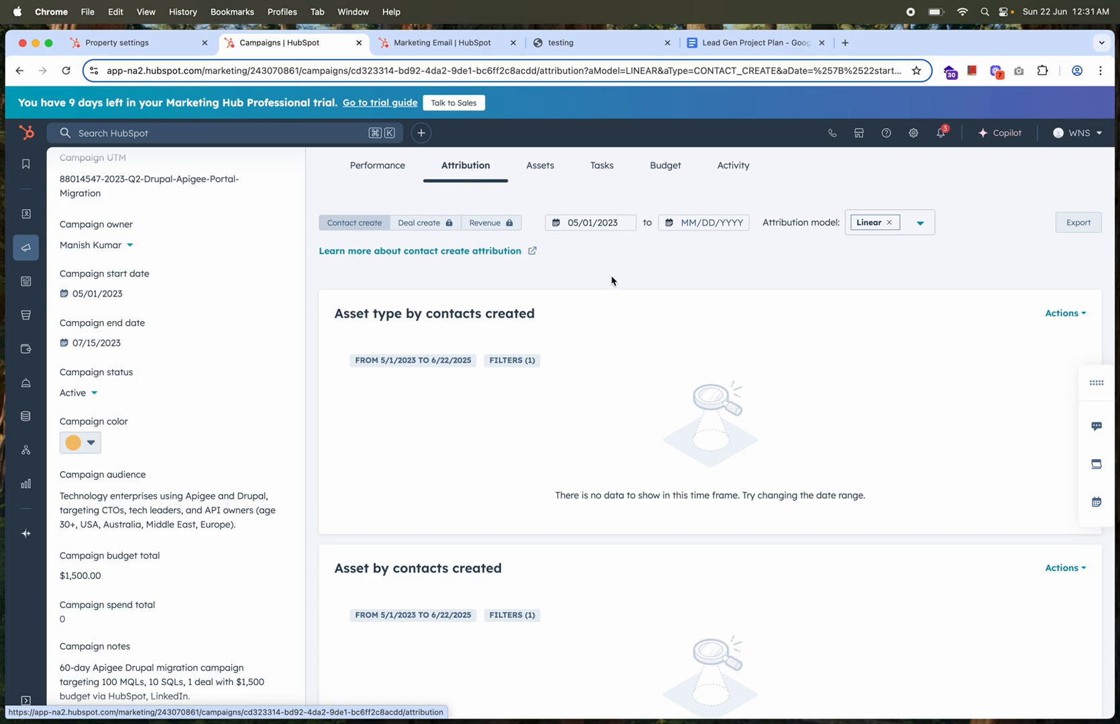
pyautogui.scroll(-5, 628, 480)
pyautogui.scroll(5, 628, 479)
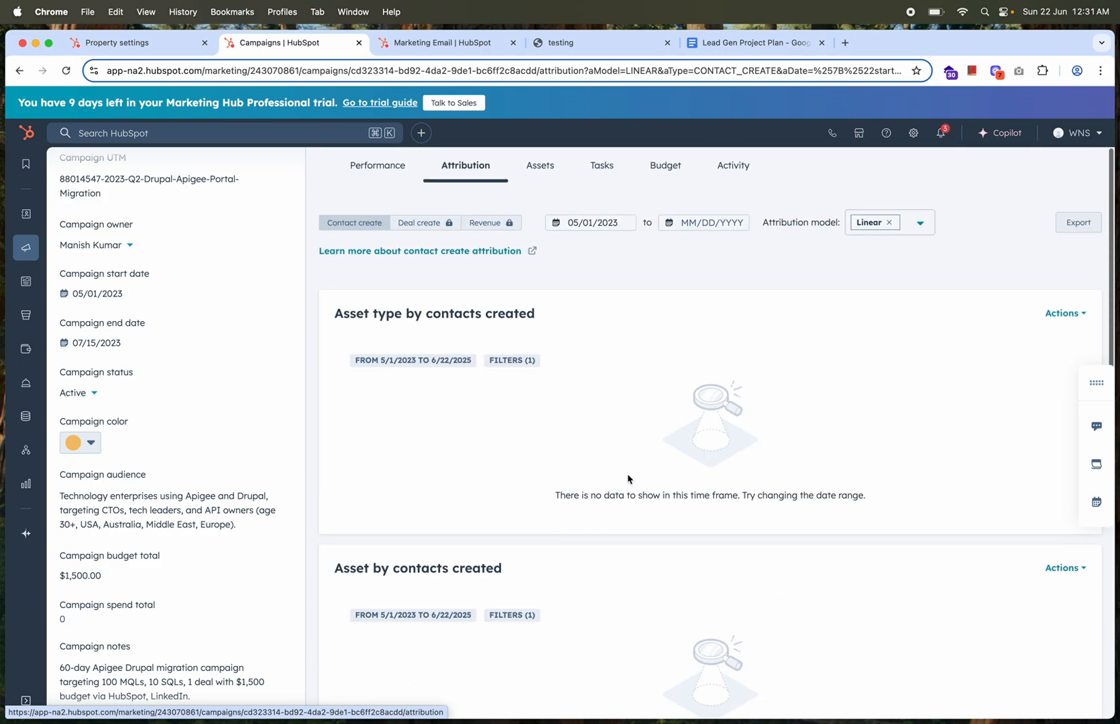
pyautogui.click(1077, 314)
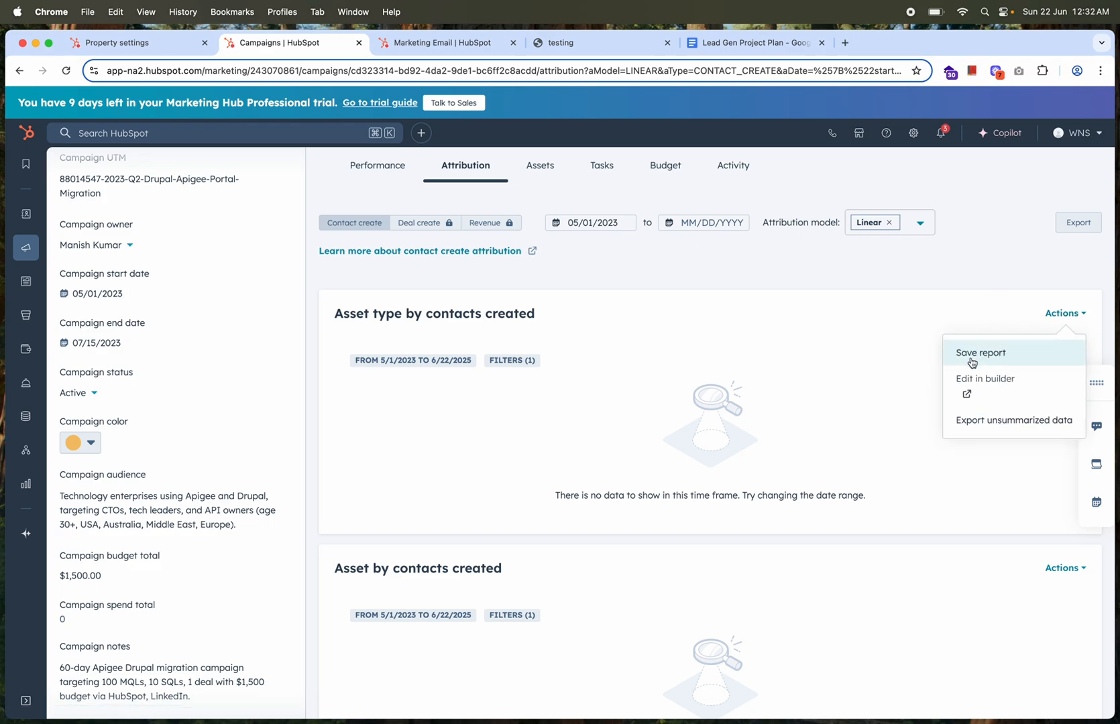
pyautogui.click(614, 274)
# Review the blog posts, forms, landing pages and marketing emails among the campaign's associated assets
pyautogui.click(537, 169)
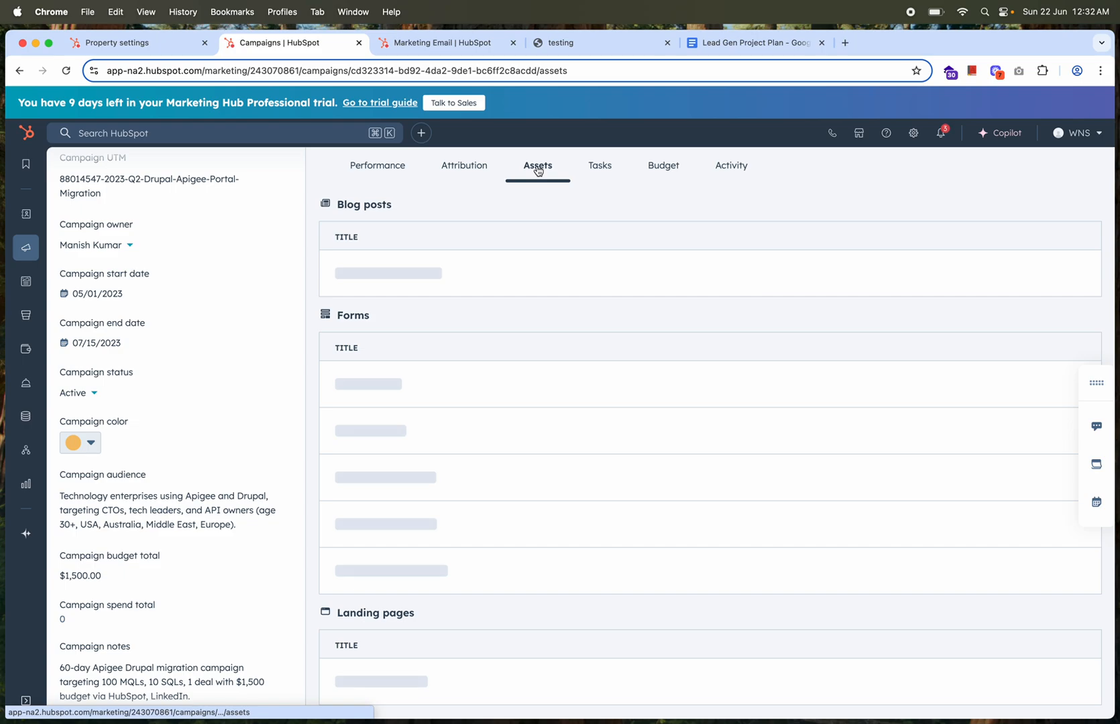
pyautogui.moveTo(603, 322)
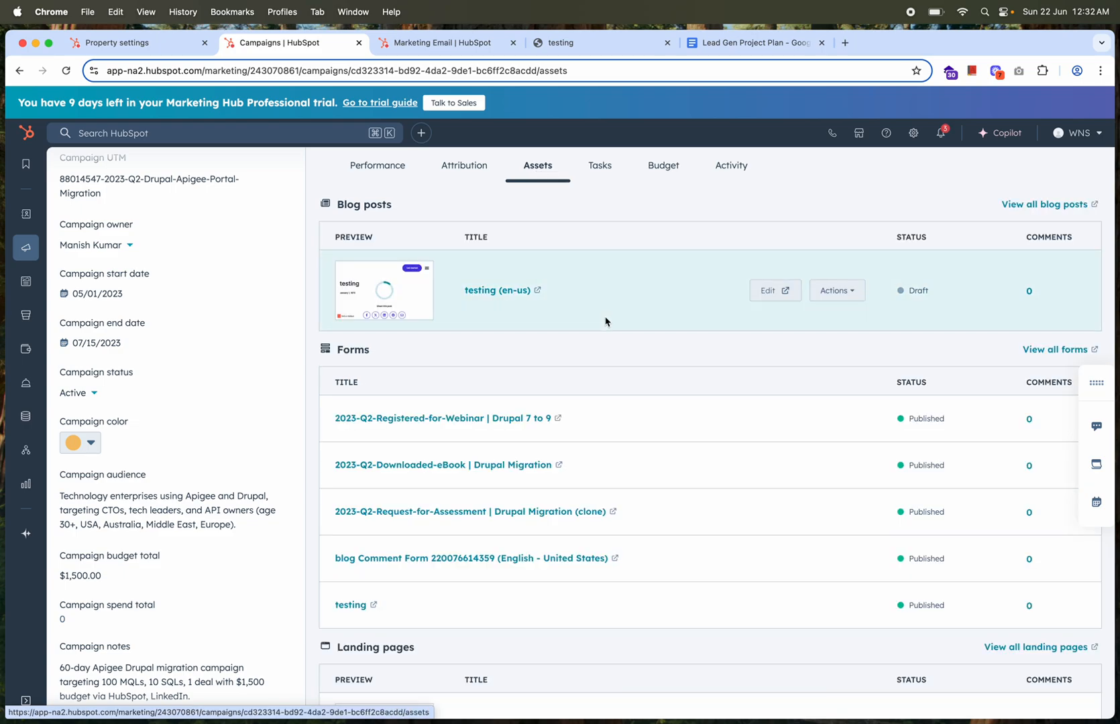
pyautogui.scroll(-10, 605, 321)
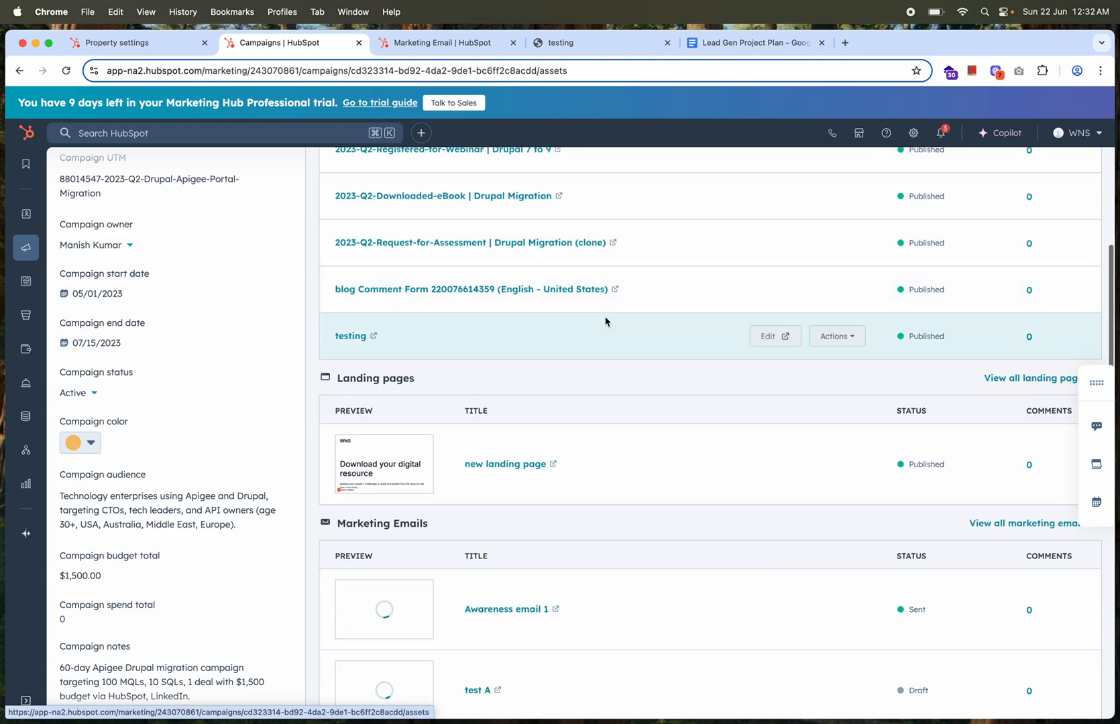
pyautogui.scroll(10, 605, 320)
# Check the campaign's tasks, then review its budget items and campaign spend
pyautogui.click(603, 168)
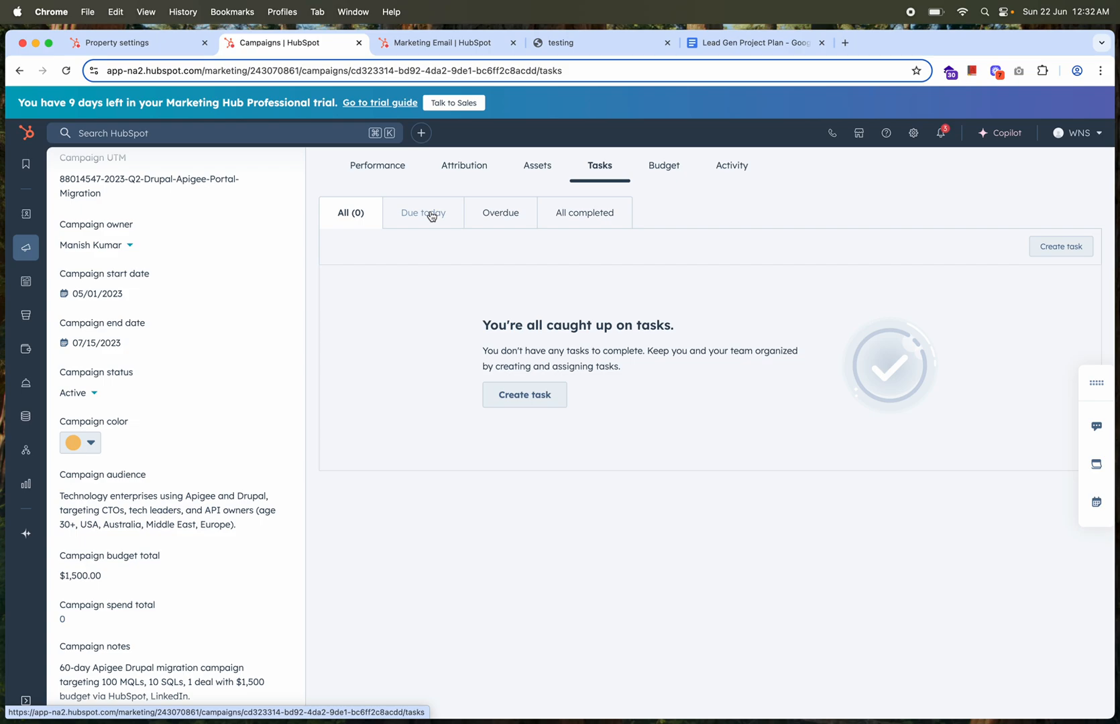
pyautogui.click(671, 166)
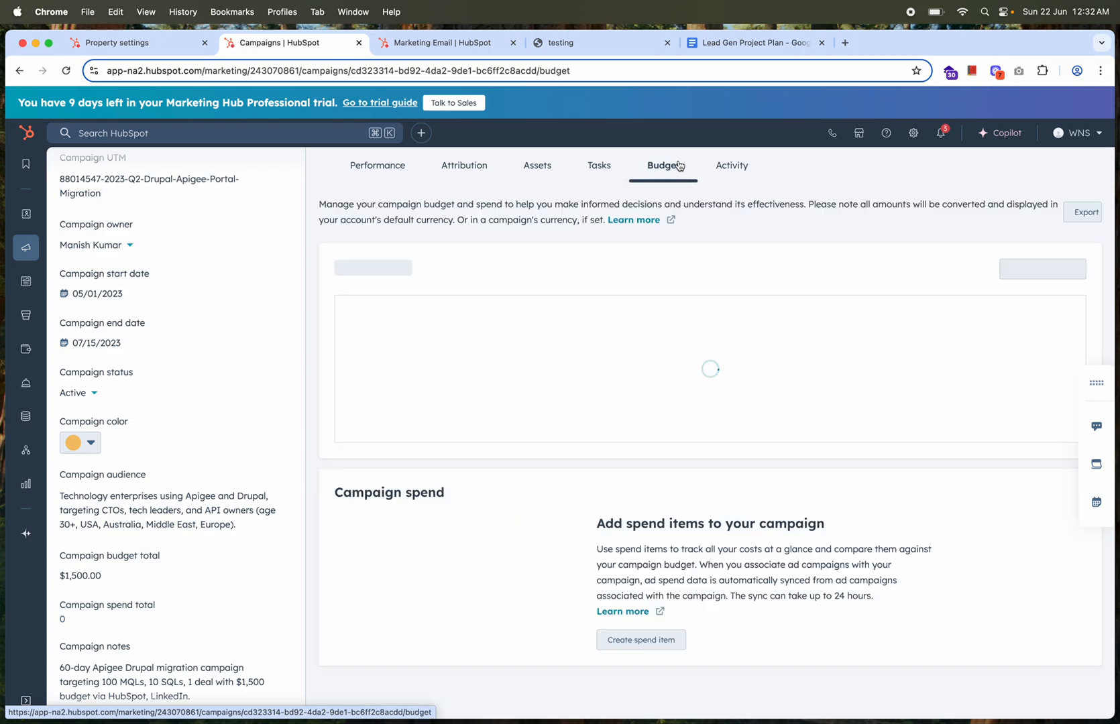
pyautogui.scroll(-2, 688, 417)
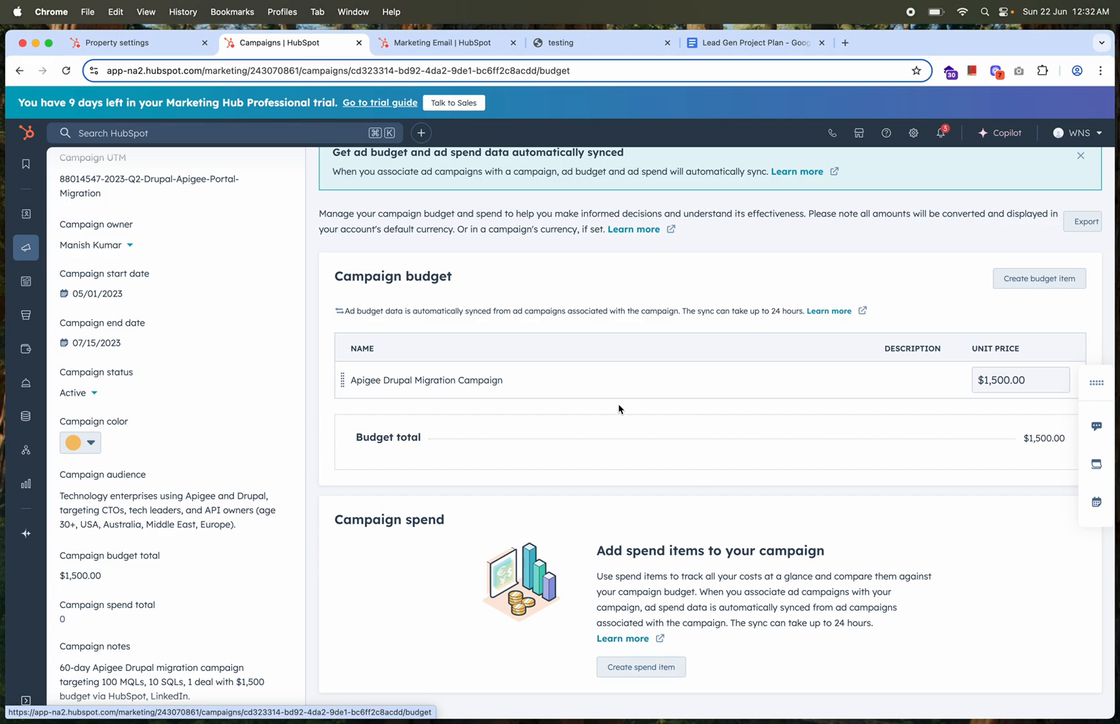
pyautogui.scroll(2, 618, 409)
# Examine the campaign's activity history of workflow, form, blog post and marketing email changes
pyautogui.click(736, 174)
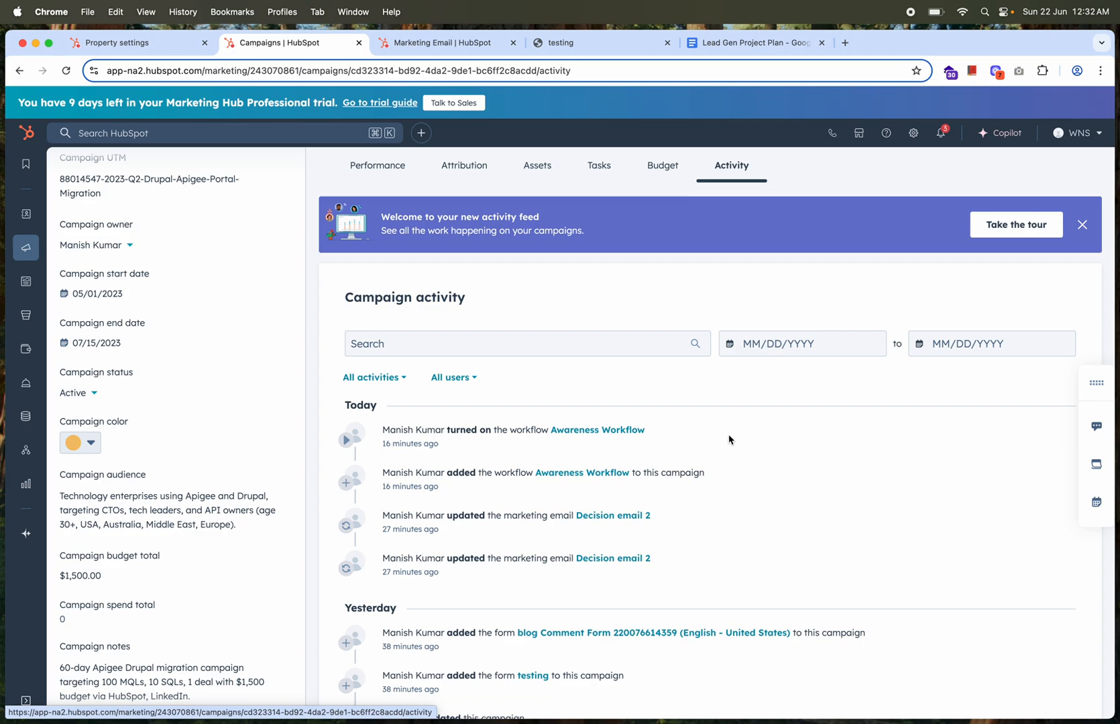
pyautogui.scroll(-3, 729, 439)
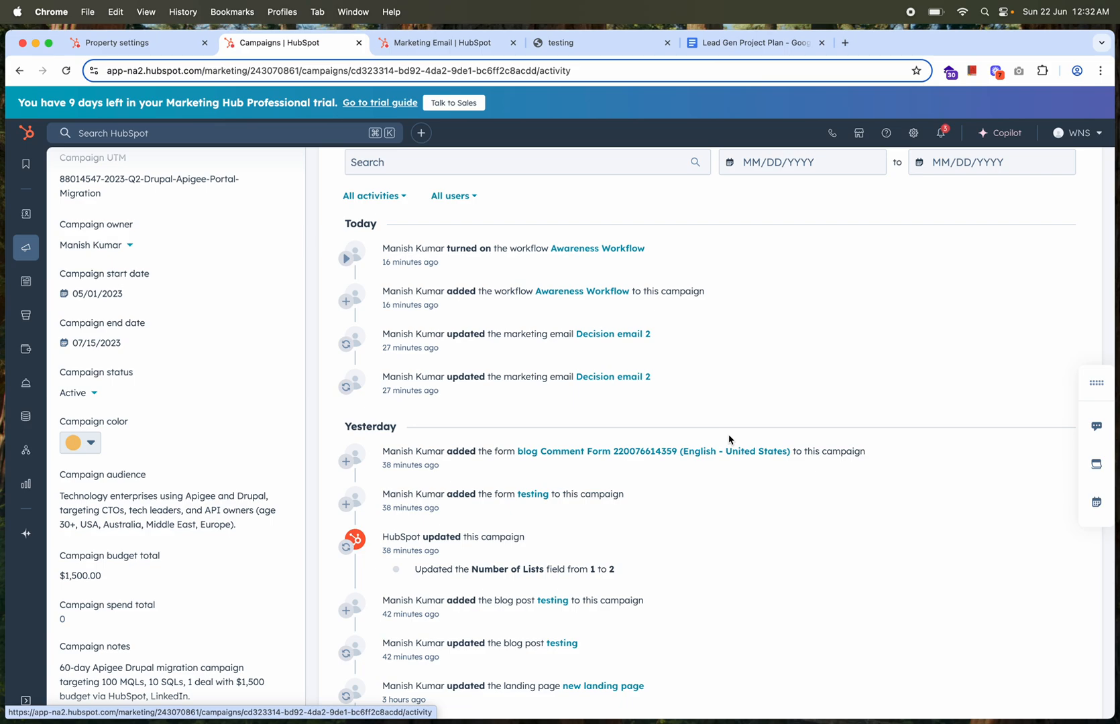
pyautogui.scroll(-10, 729, 439)
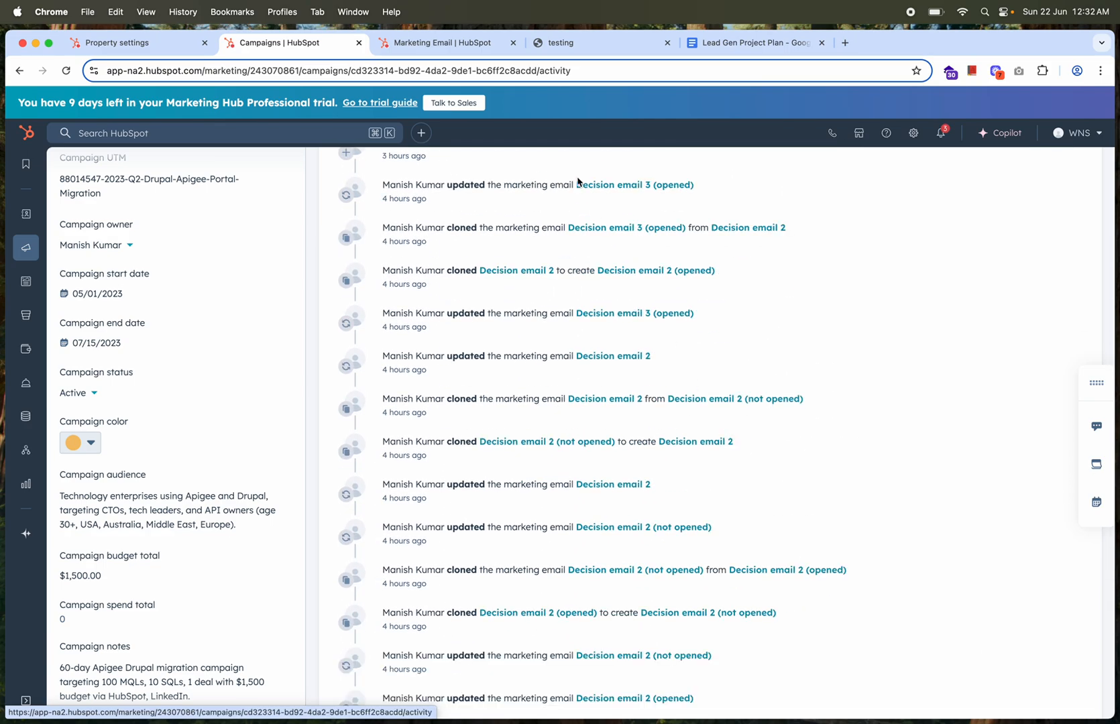
# Switch to the Lead Gen Project Plan in Google Docs and go back to its Project Overview section
pyautogui.click(750, 46)
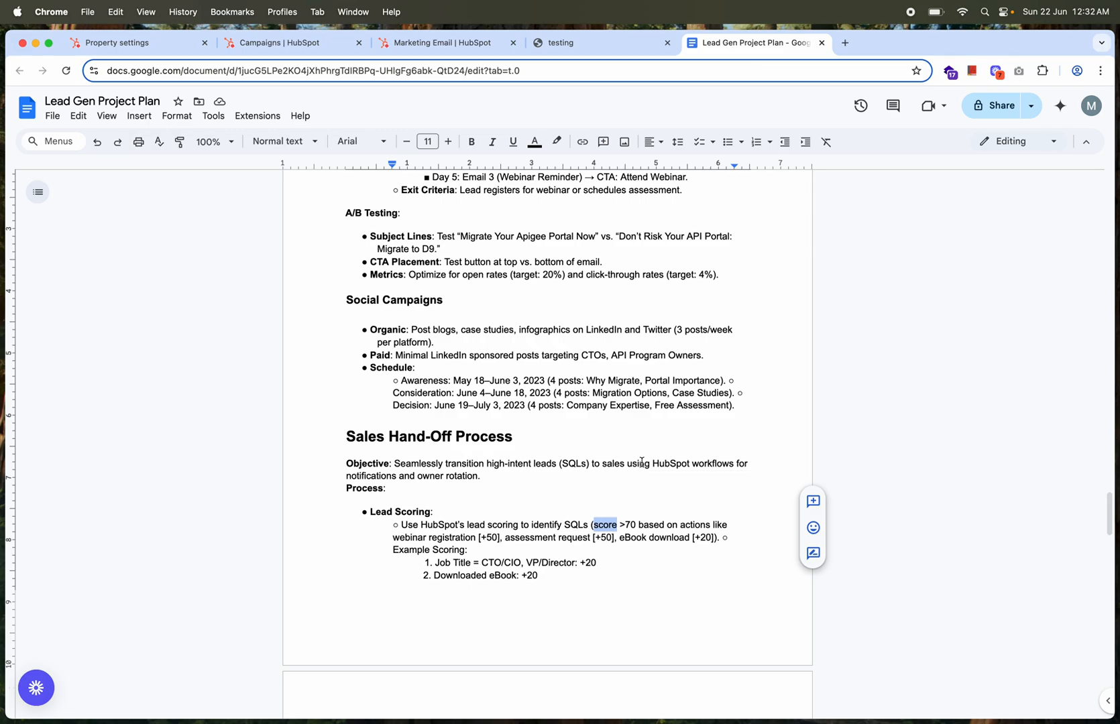
pyautogui.scroll(15, 615, 342)
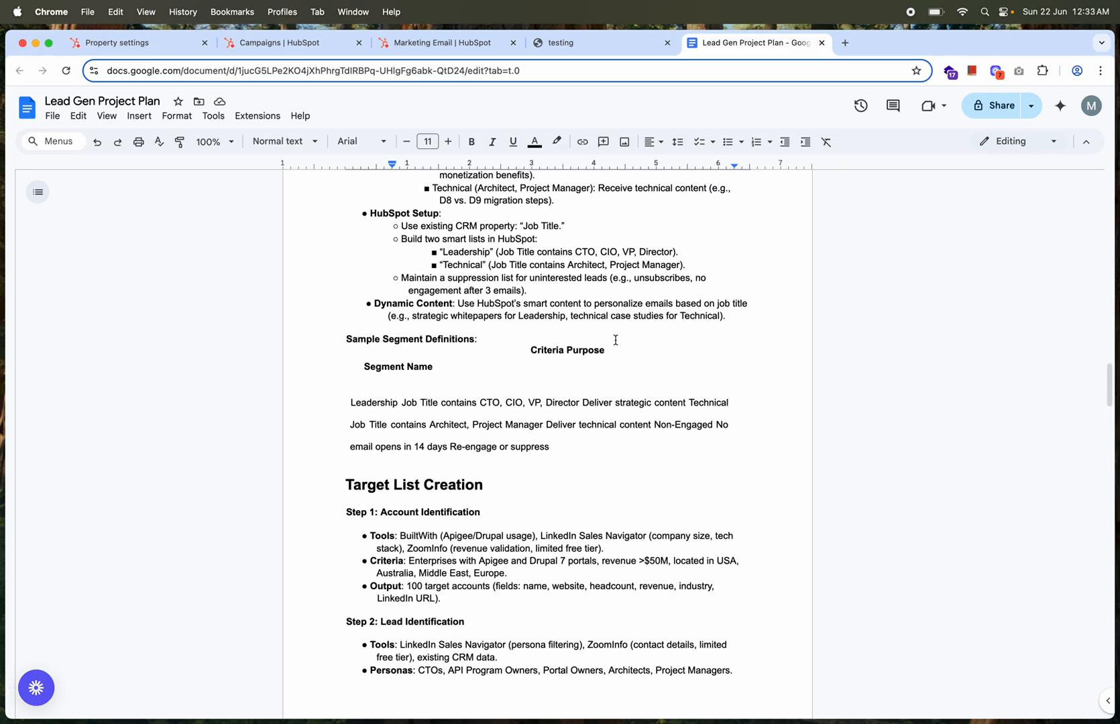
pyautogui.scroll(20, 615, 340)
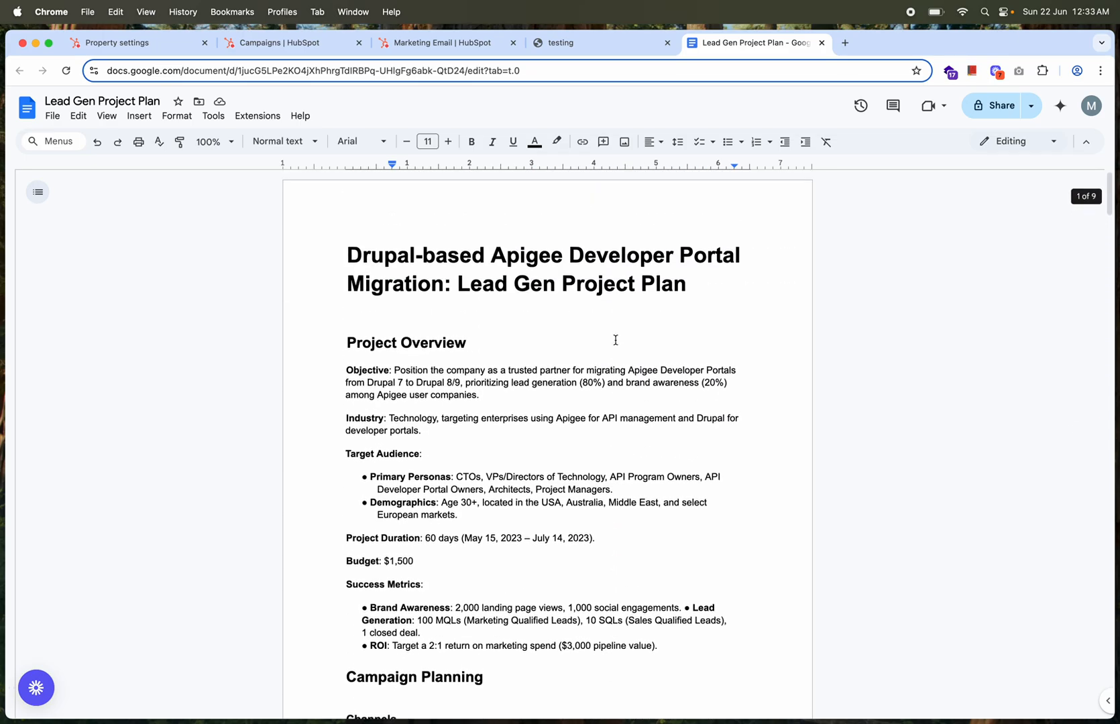